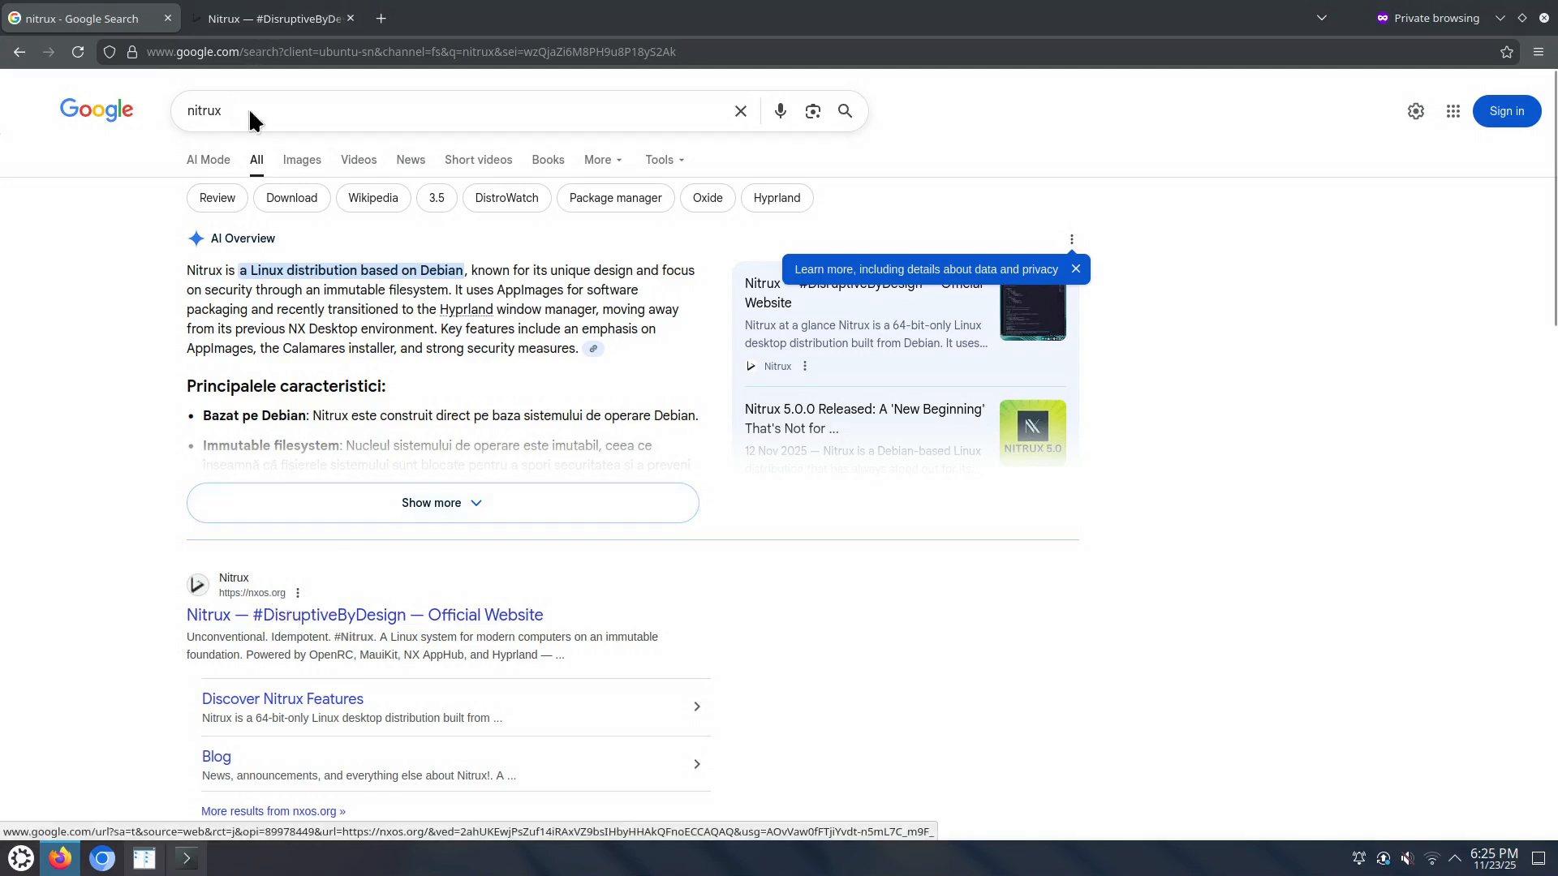
Step: On the Nitrux website, note MauiKit and Hyprland, then follow the Latest Release Download link
left_click(328, 19)
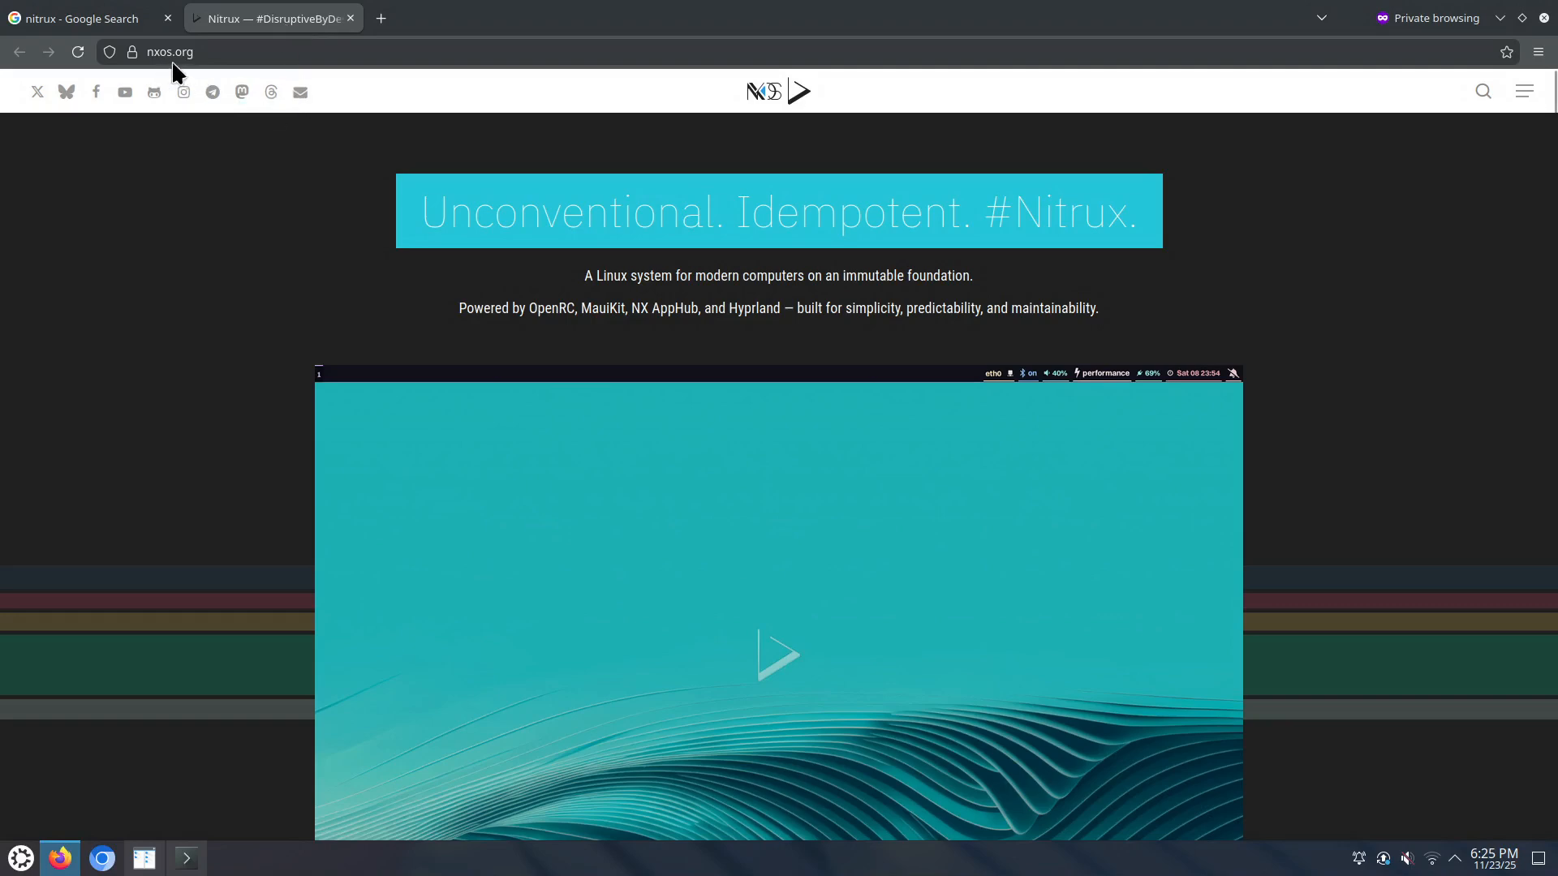
scroll(898, 486, "down", 5)
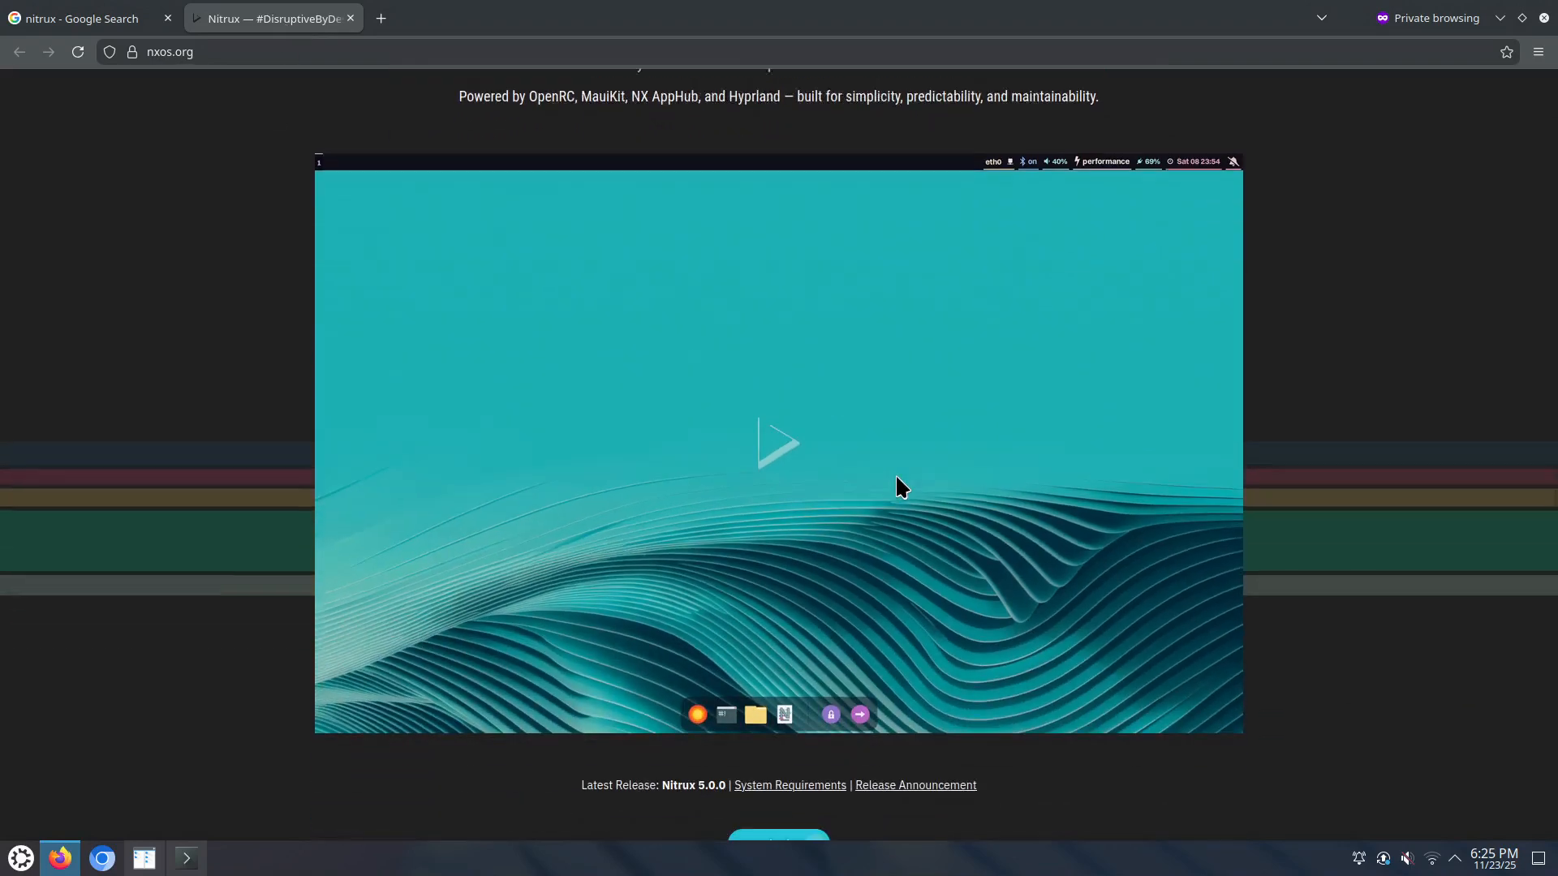
scroll(897, 486, "up", 5)
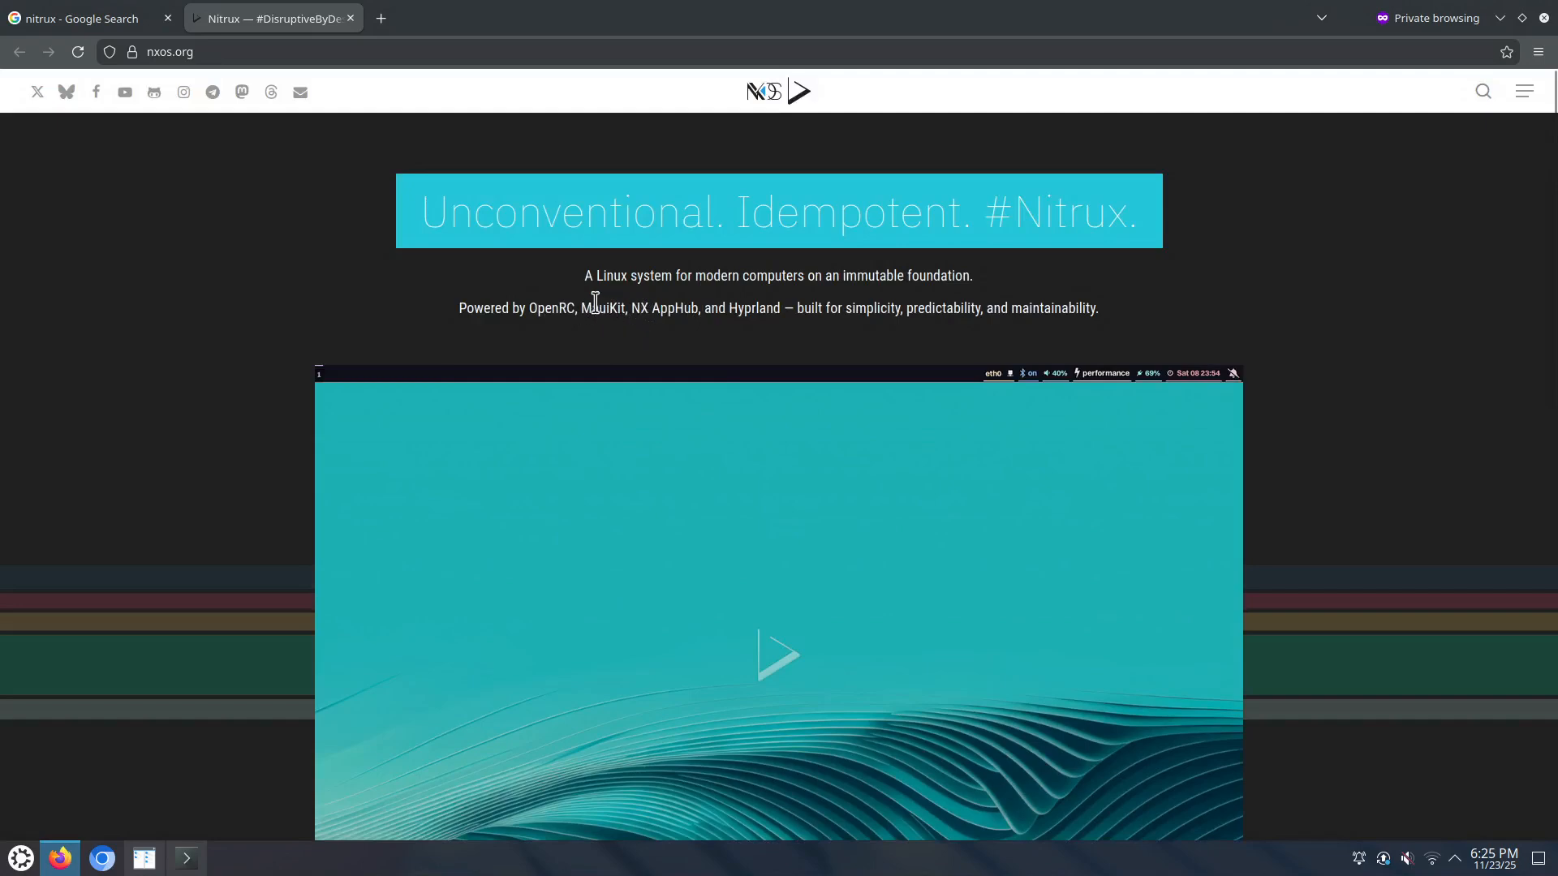
left_click_drag(591, 307, 629, 308)
double_click(751, 309)
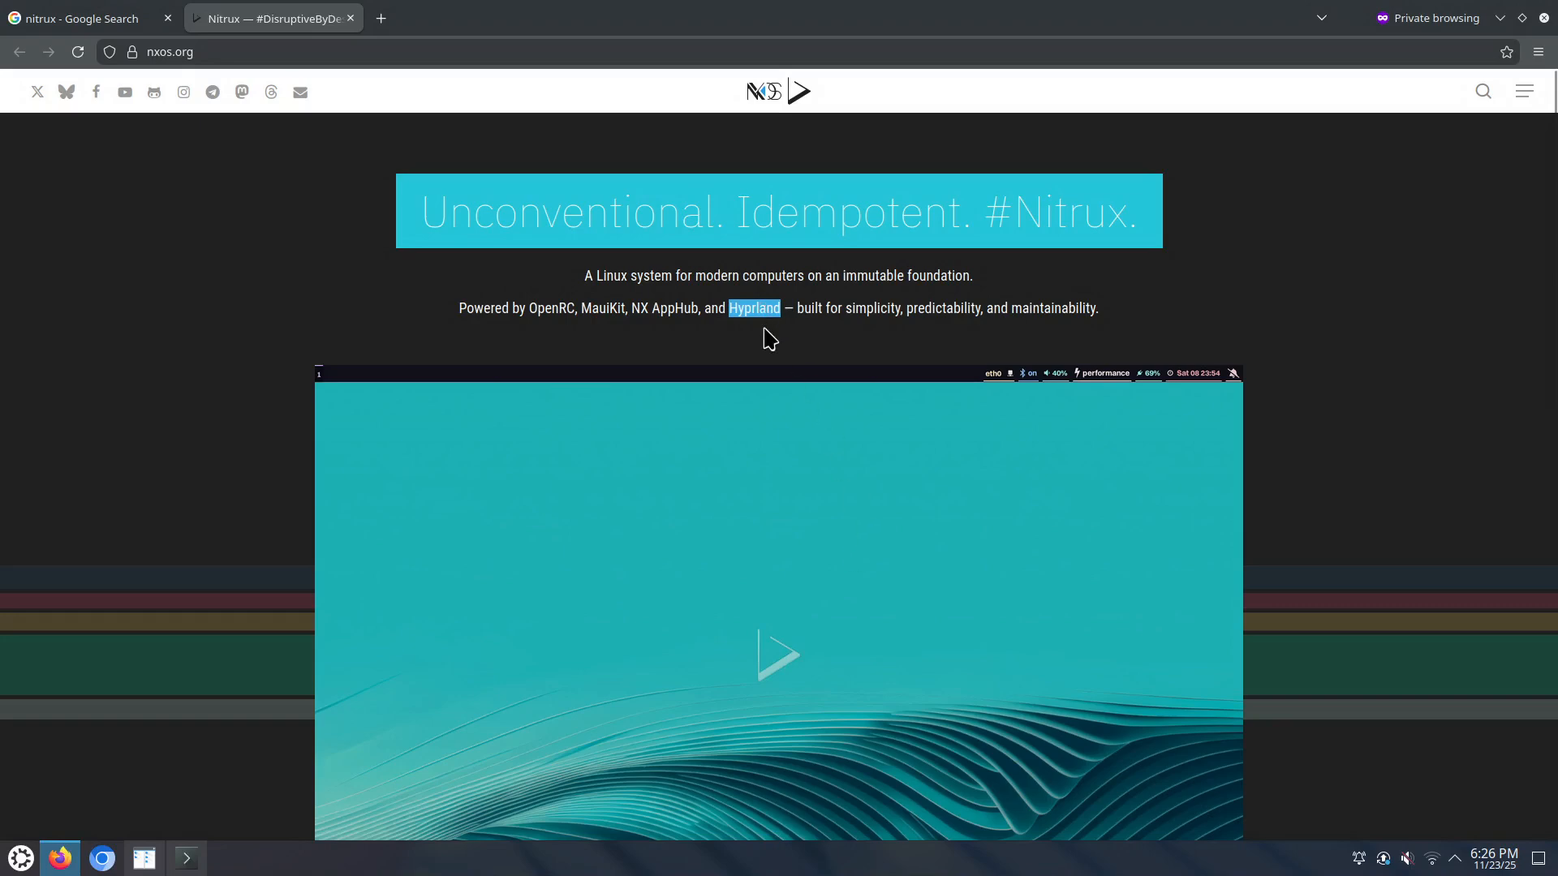
scroll(888, 356, "down", 2)
scroll(882, 346, "down", 5)
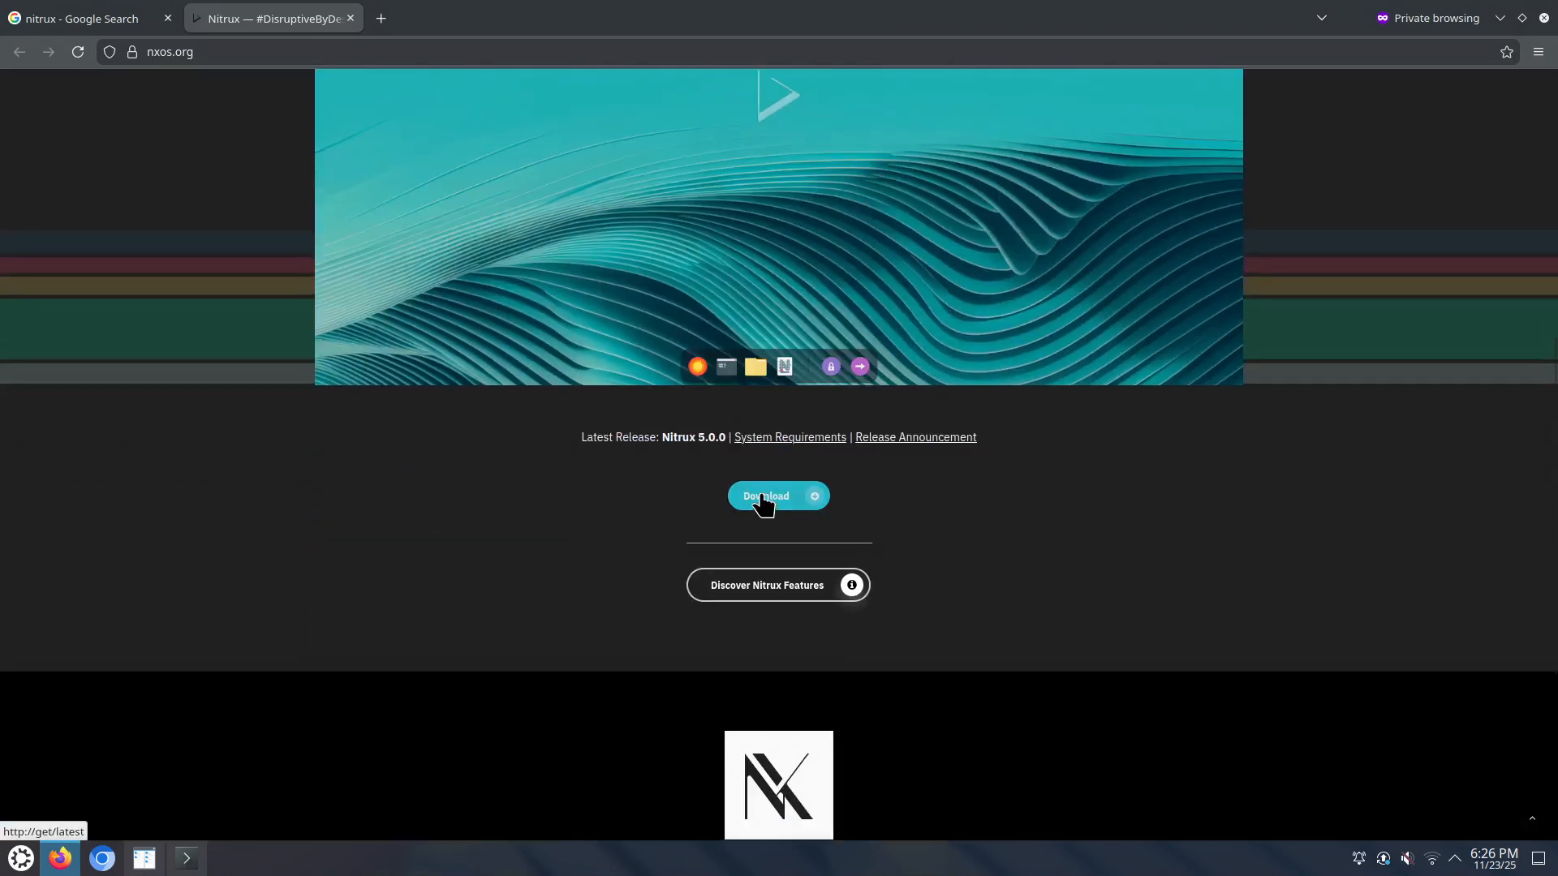
left_click(763, 503)
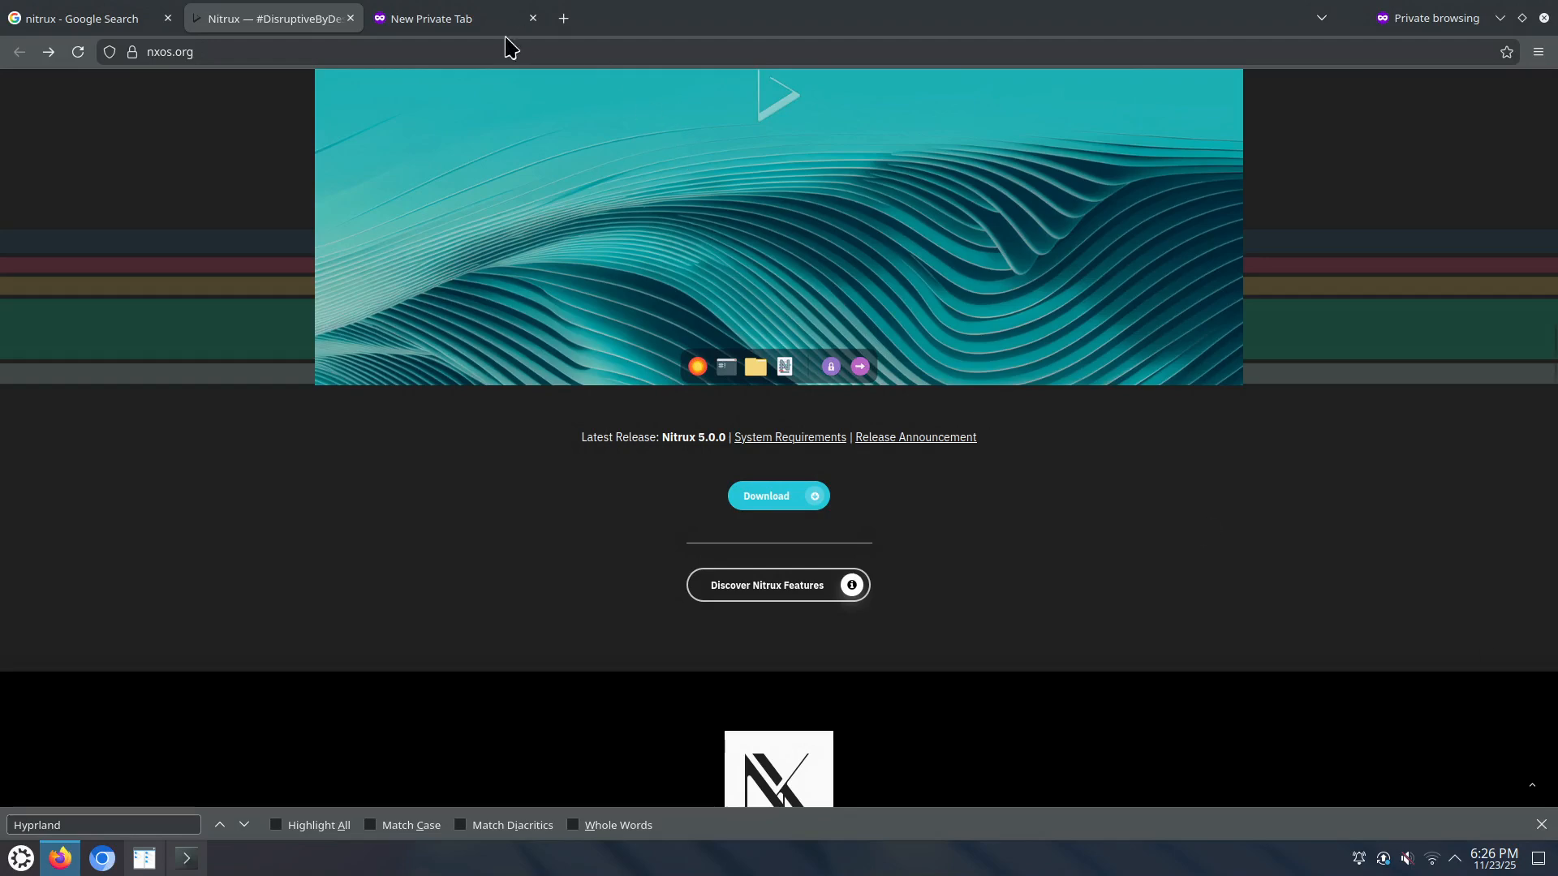
Step: Load nxos.org/get/latest in a new private tab, landing on SourceForge's Nitrux Files page
left_click(497, 24)
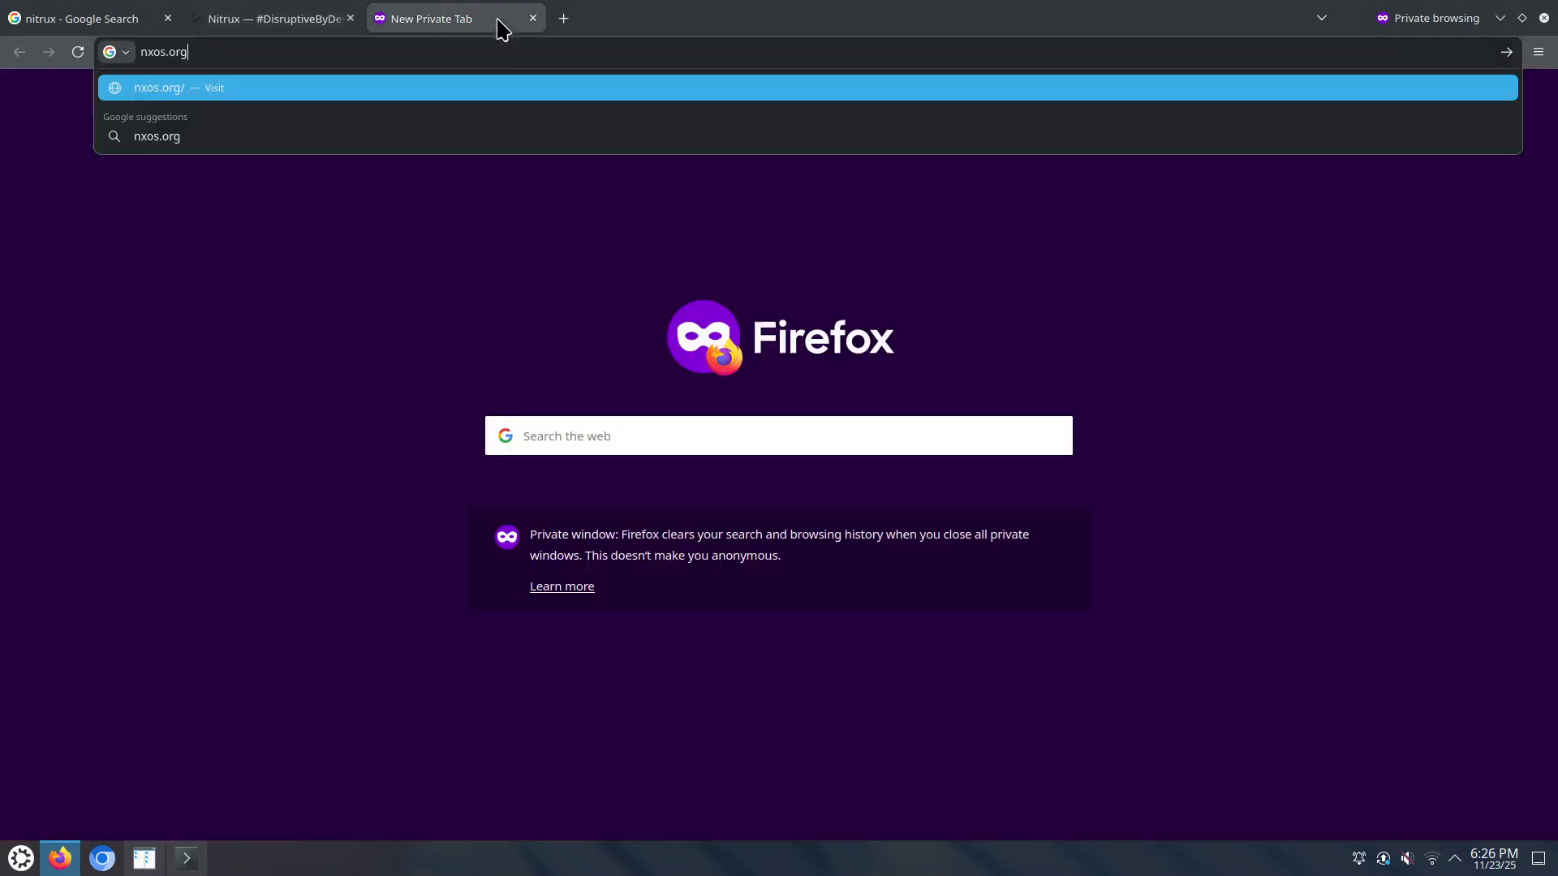
left_click(229, 52)
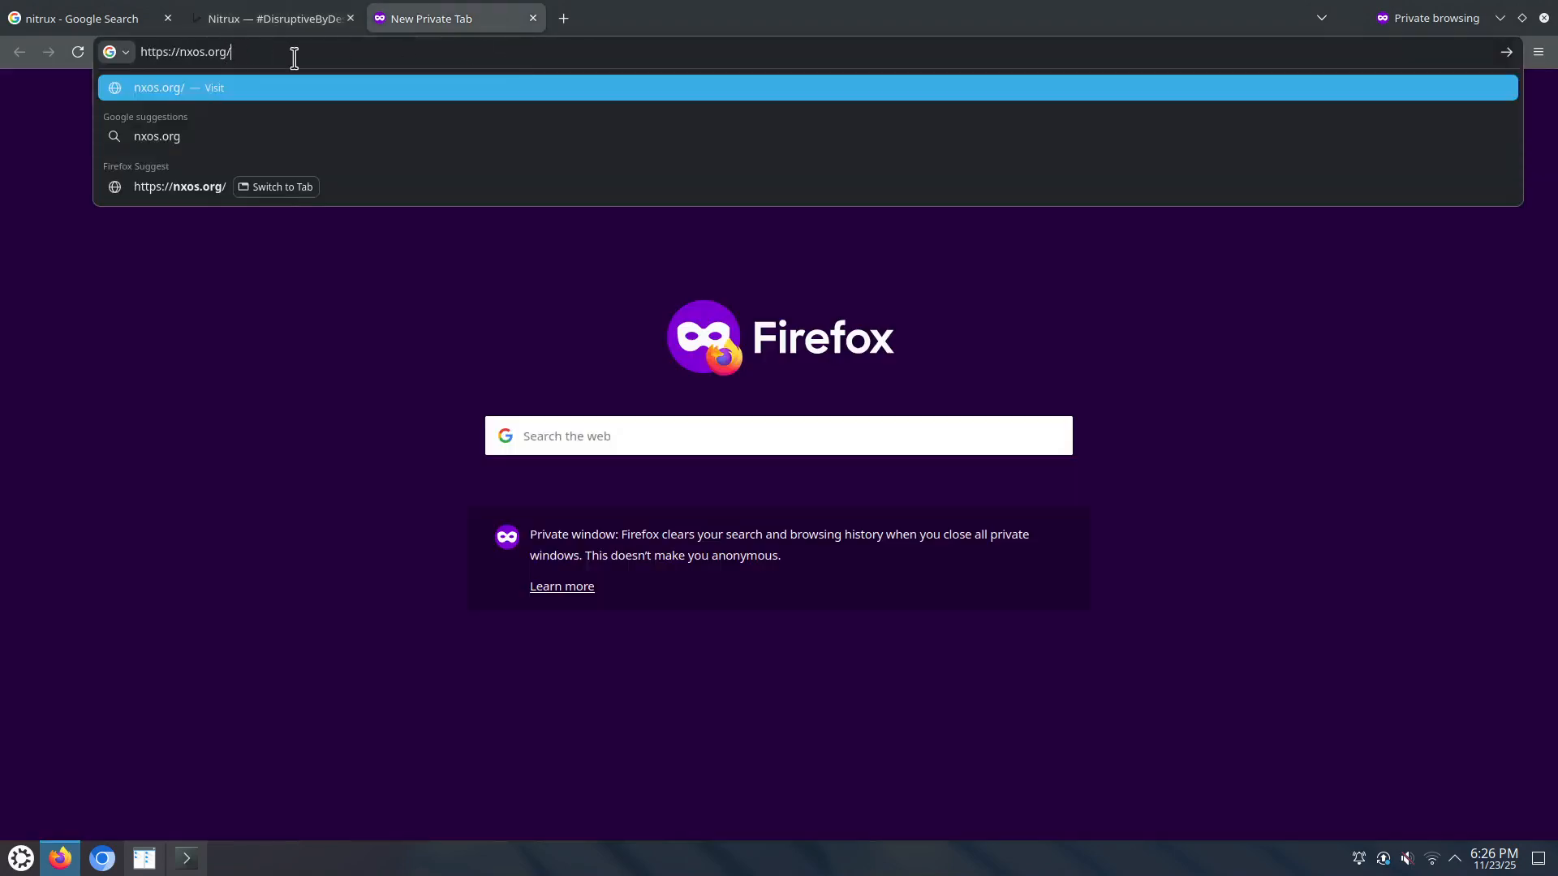
type("http://get/latest")
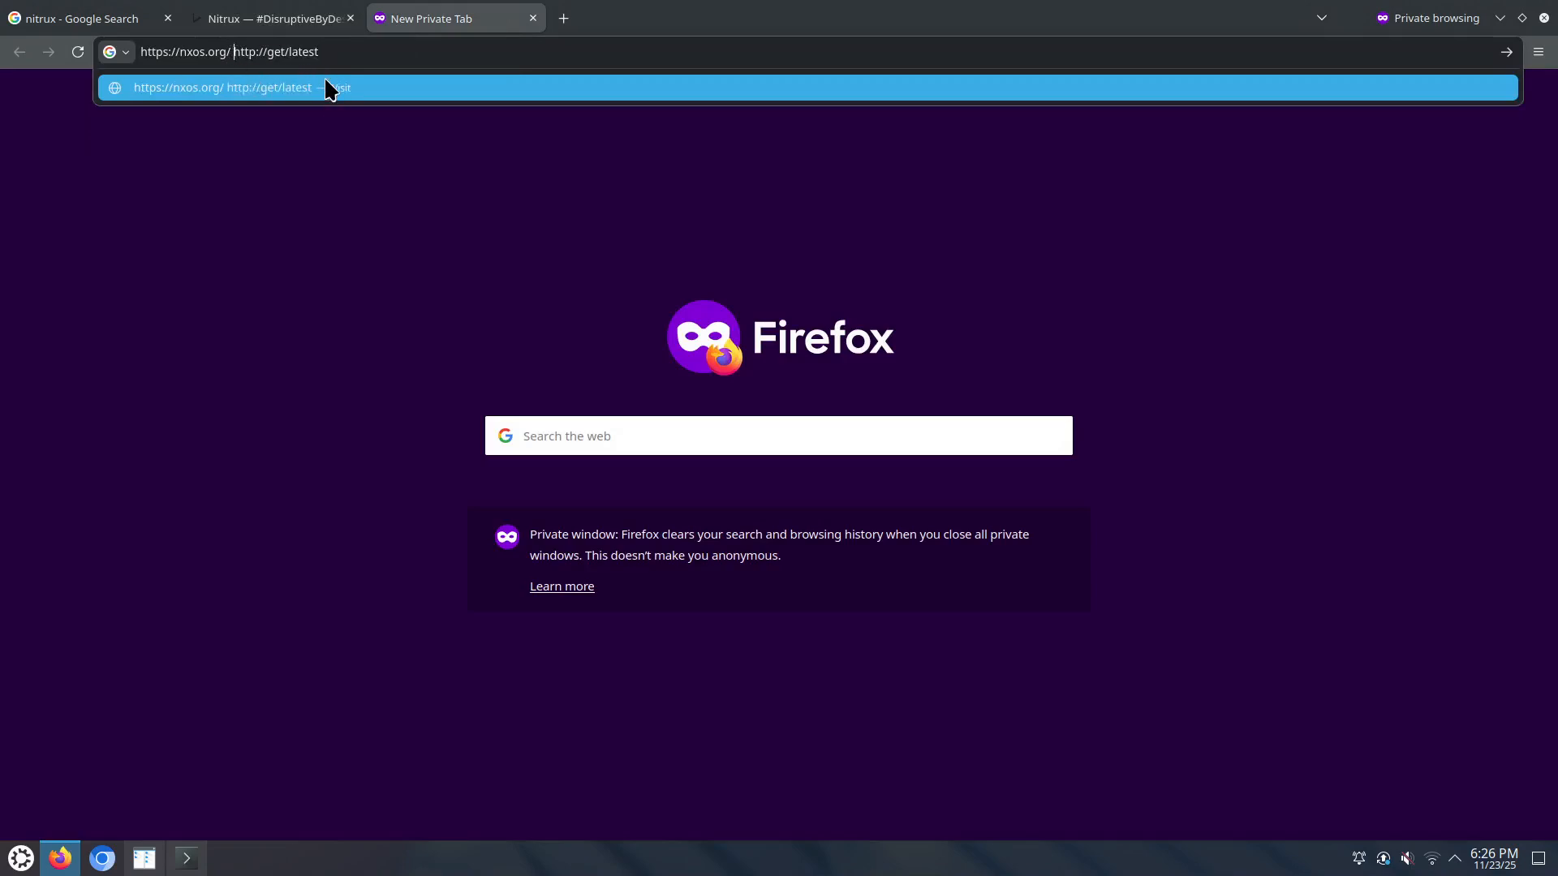
key("Delete")
key("Delete")
key("Delete")
key("Delete")
key("Delete")
key("Delete")
key("Delete")
key("BackSpace")
key("Return")
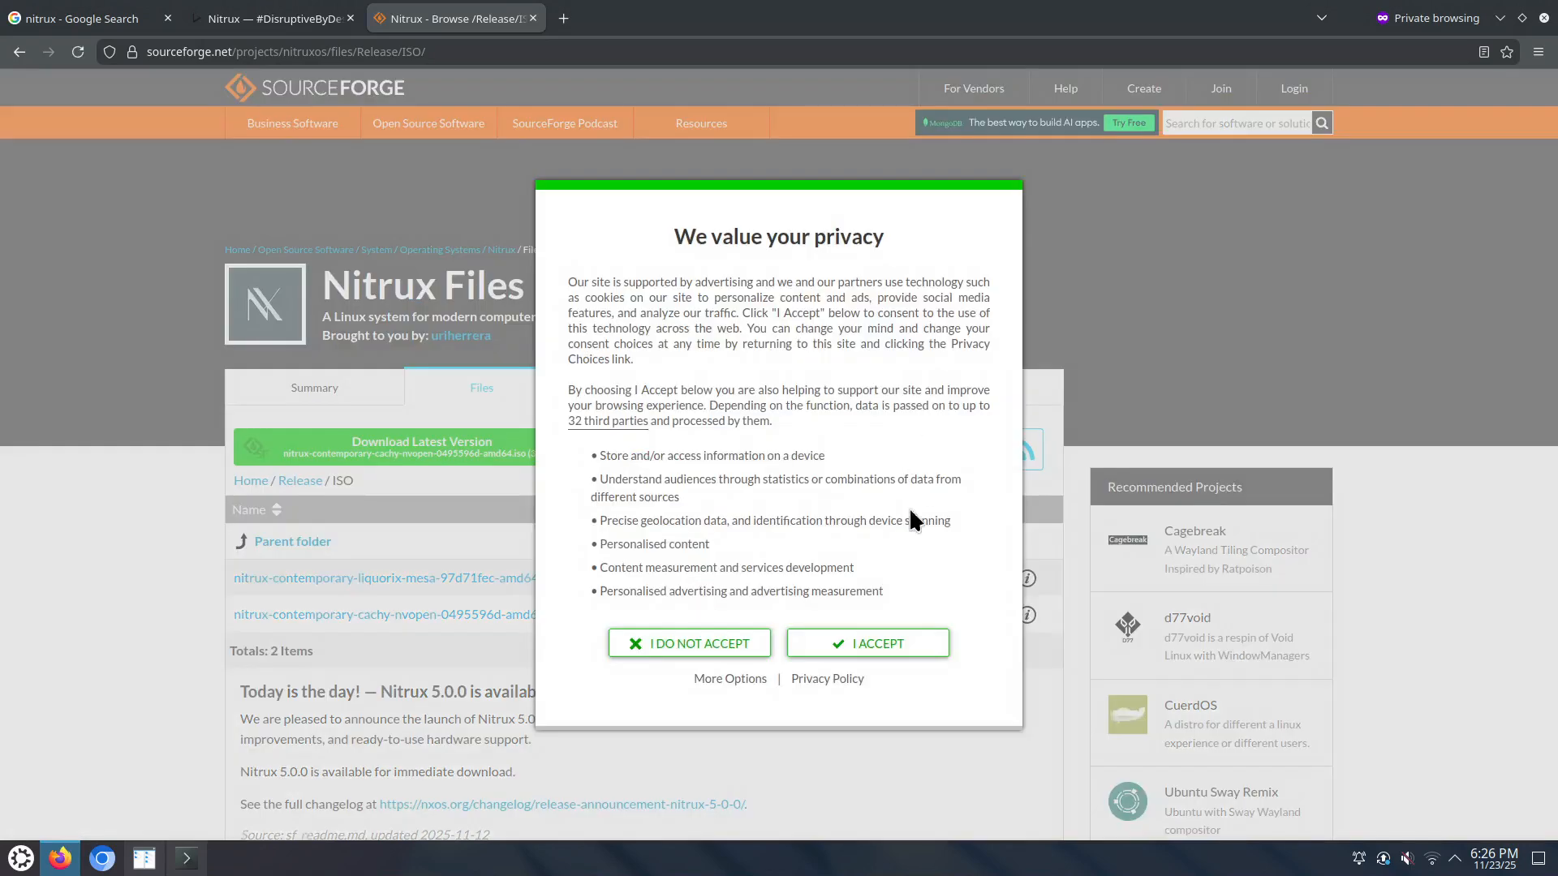
Step: Accept the SourceForge privacy notice and scroll through the Nitrux ISO file list
left_click(867, 643)
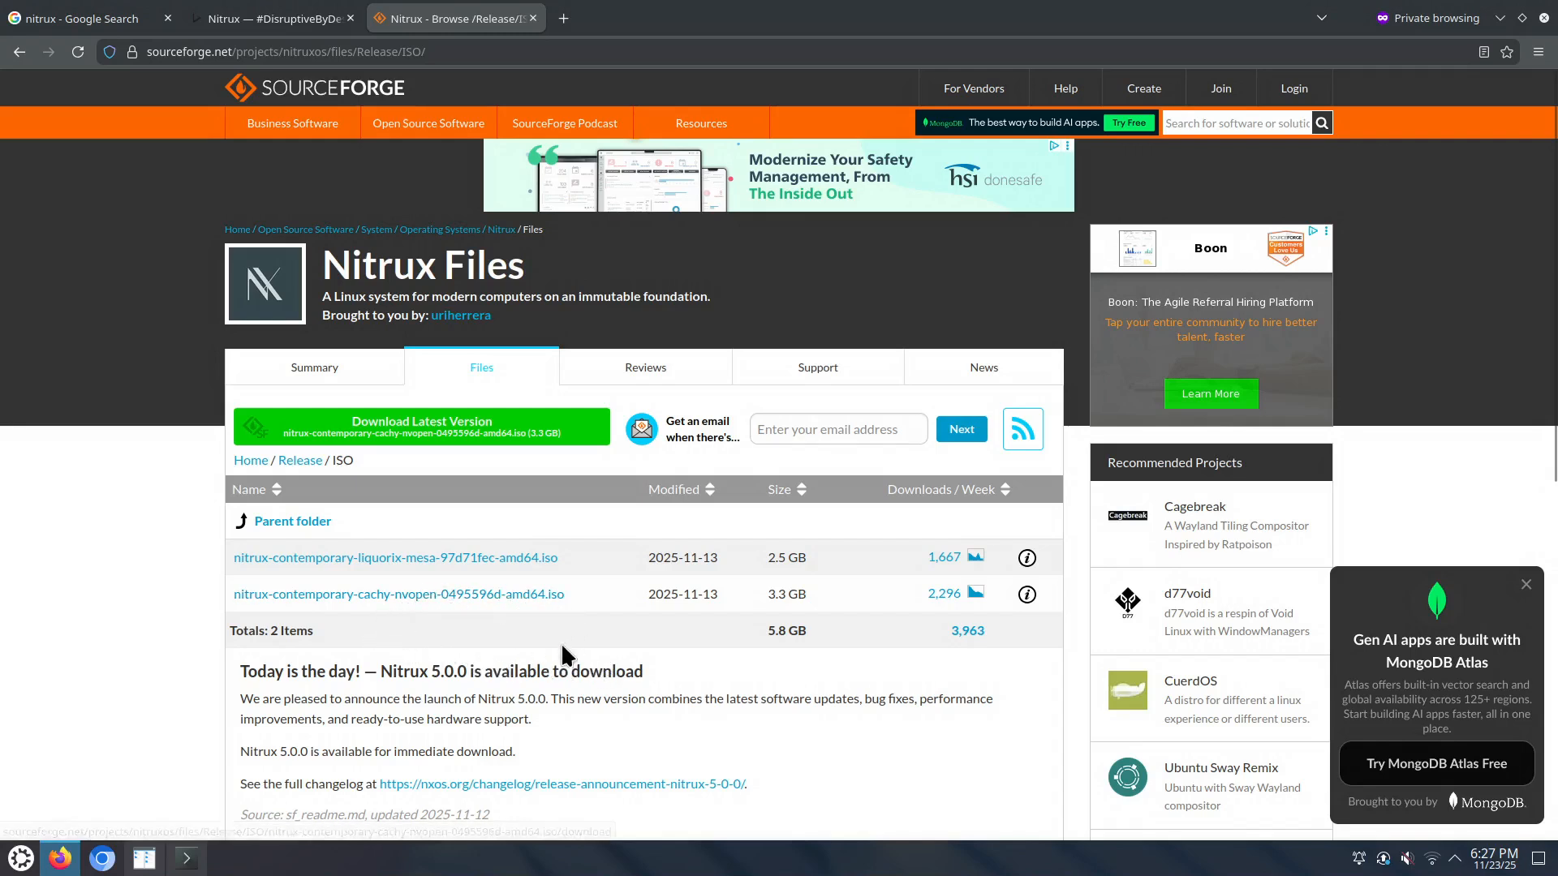
scroll(532, 680, "down", 4)
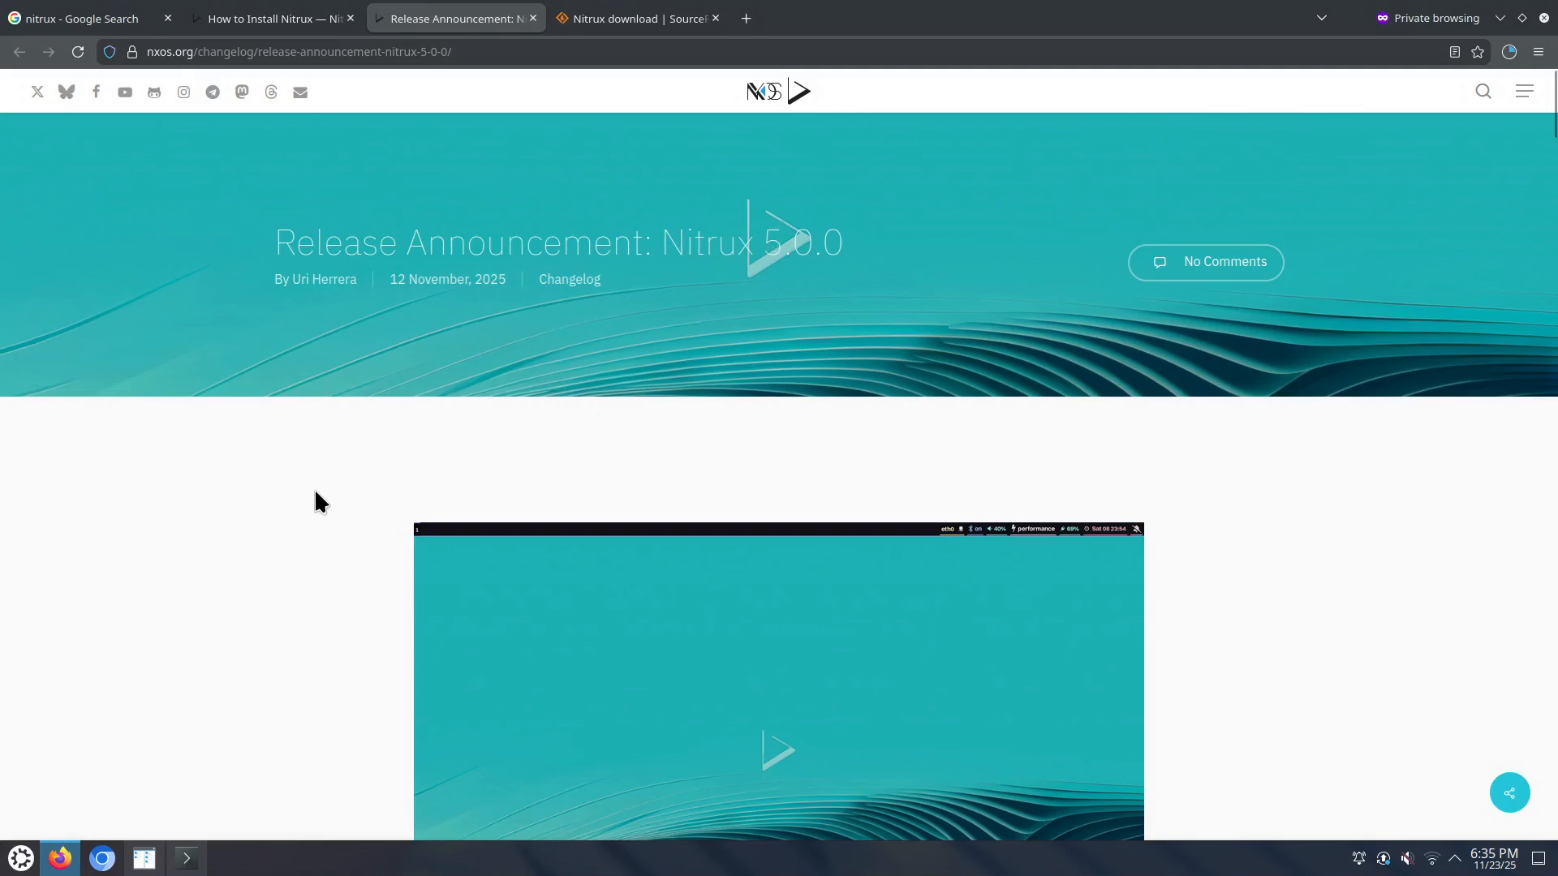
Step: Zoom the Nitrux 5.0.0 announcement to 120% and scroll down into the text
scroll(315, 487, "down", 7)
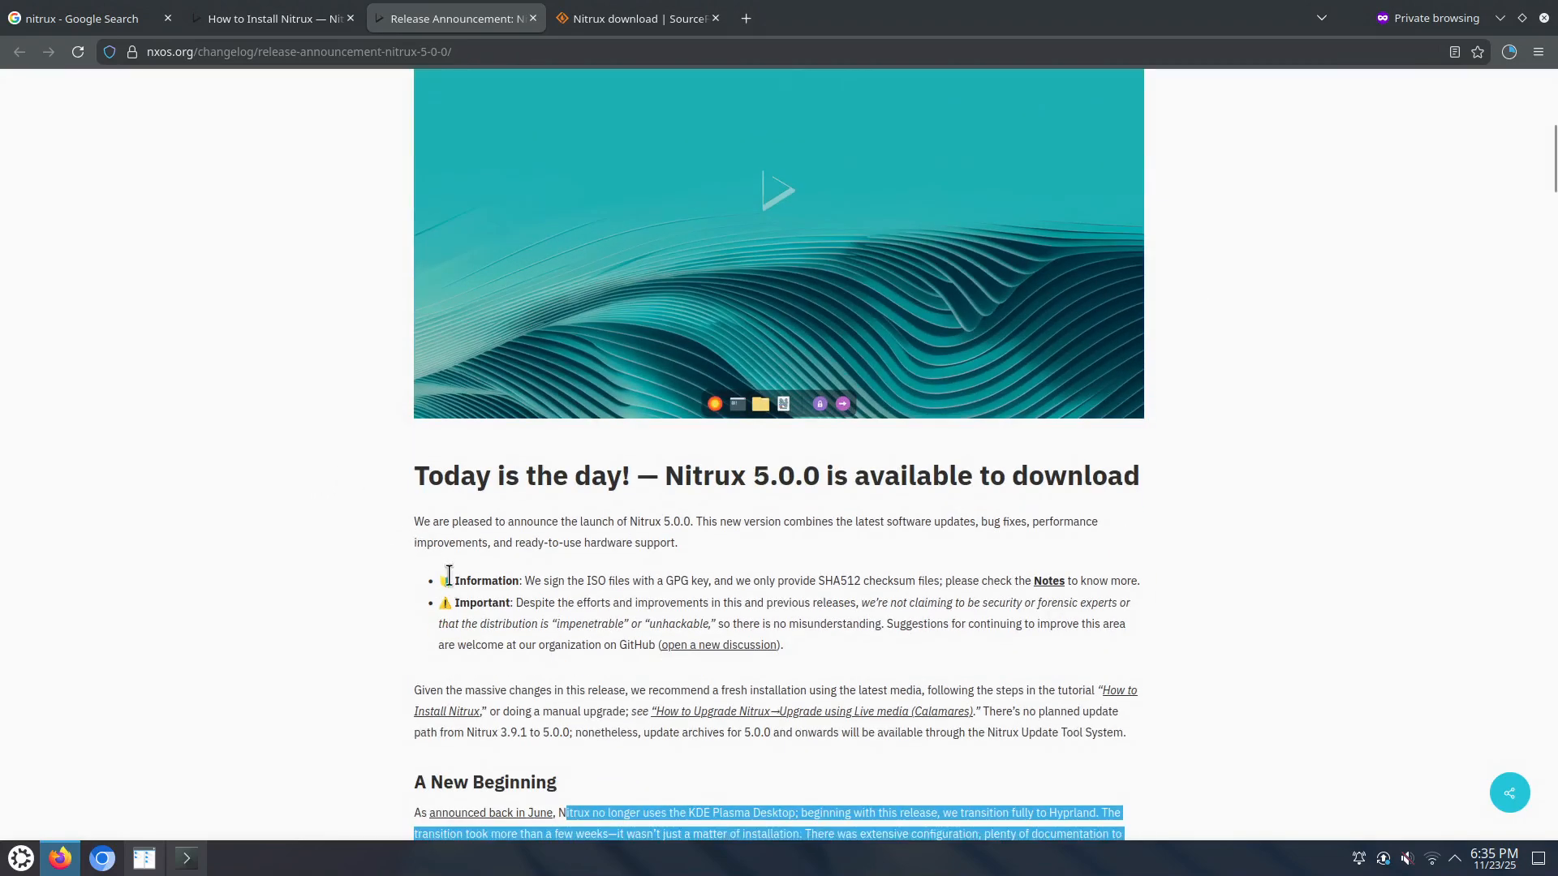
scroll(418, 361, "up", 5)
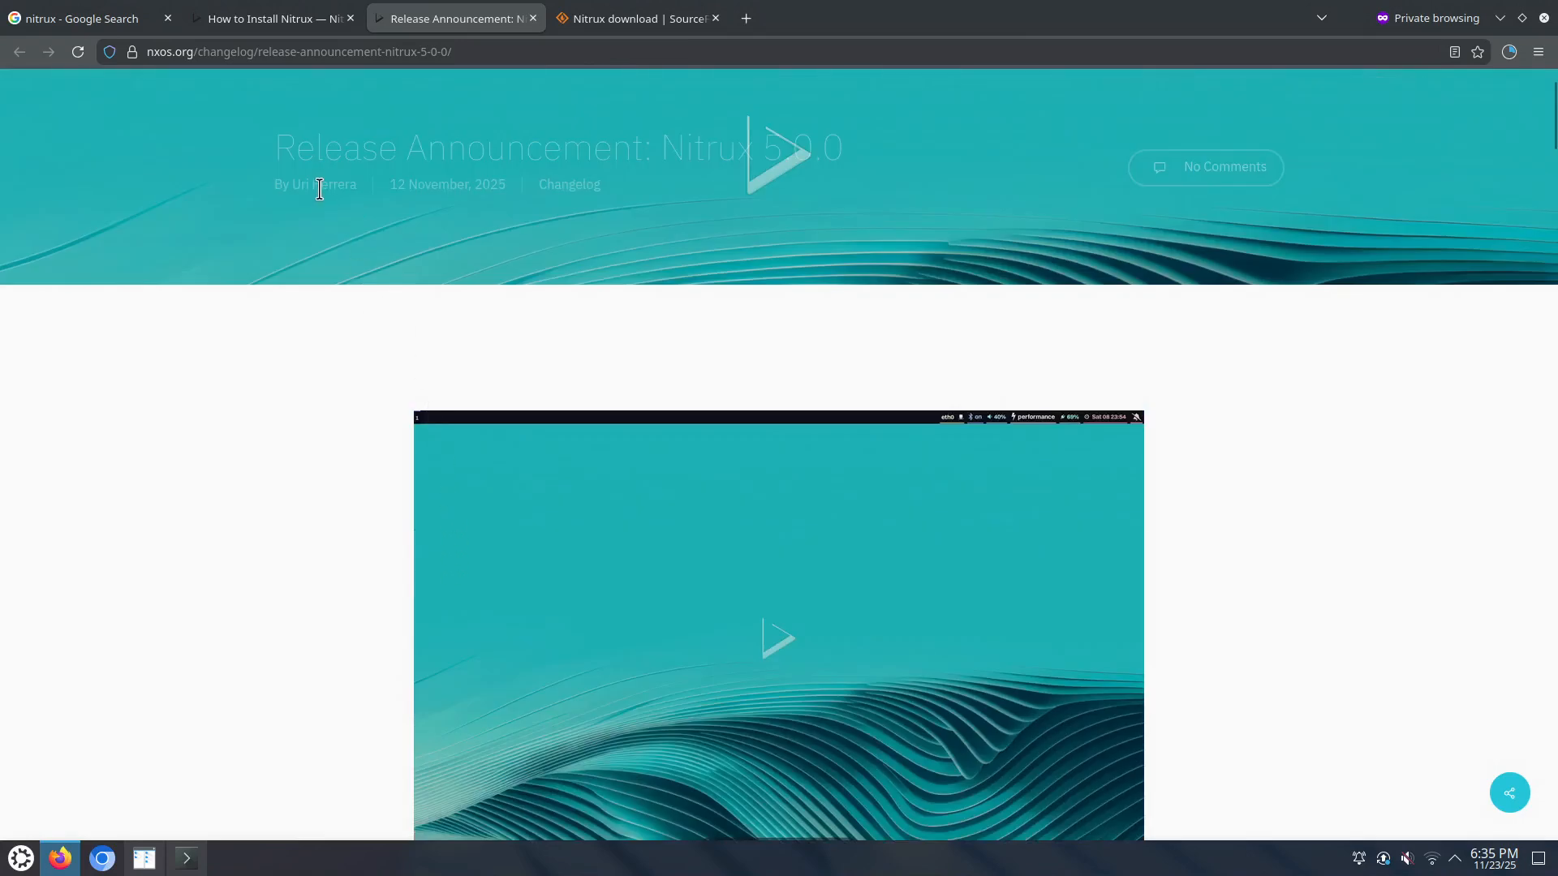
scroll(372, 568, "down", 3)
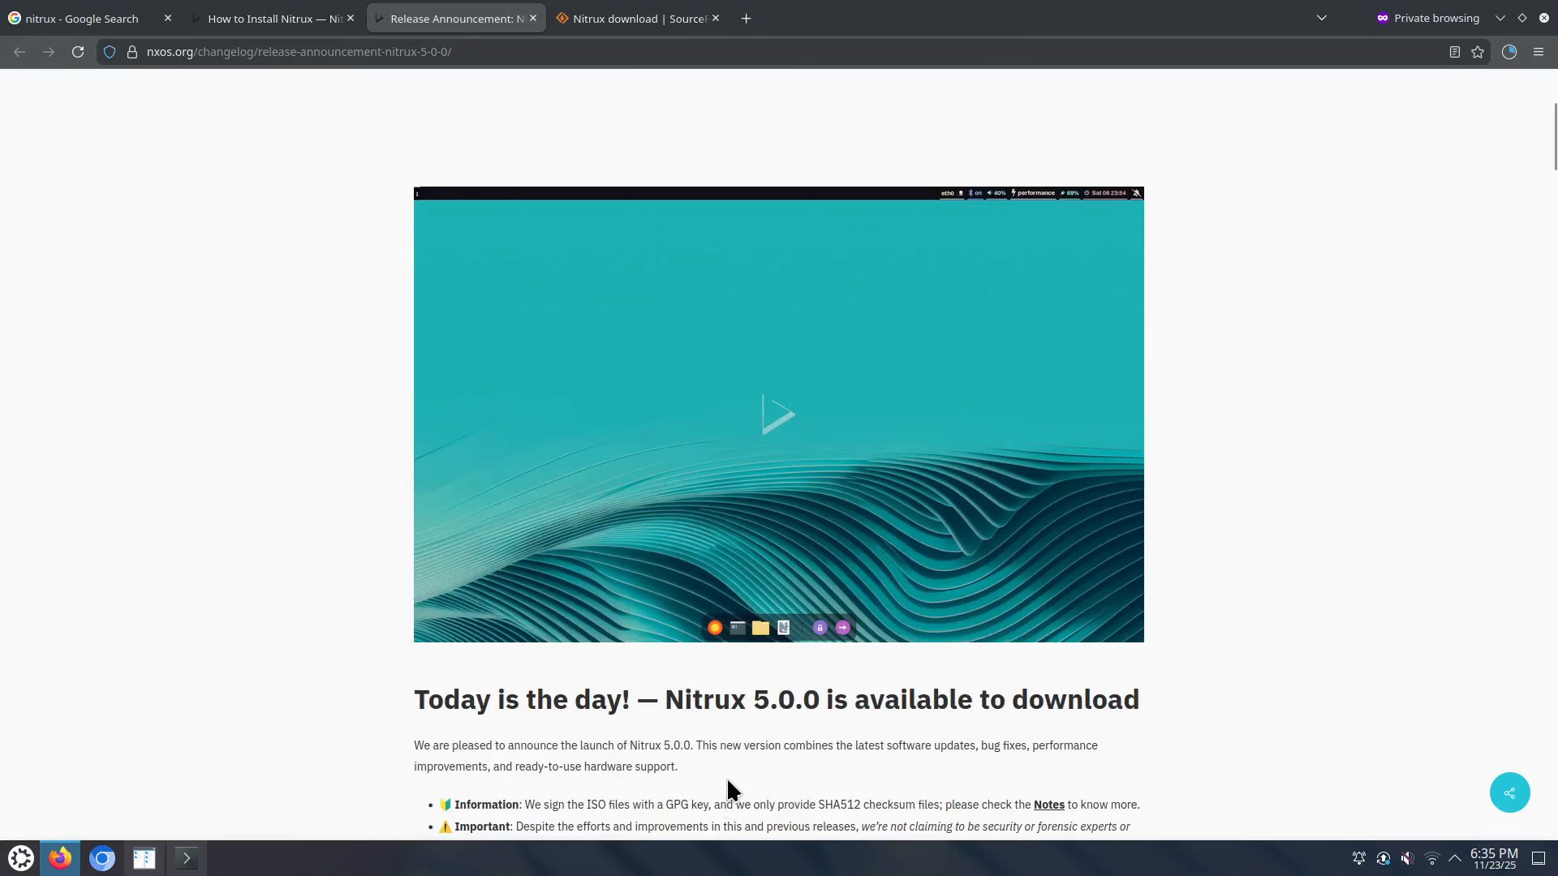
key("ctrl+plus")
key("ctrl+plus")
scroll(727, 775, "down", 5)
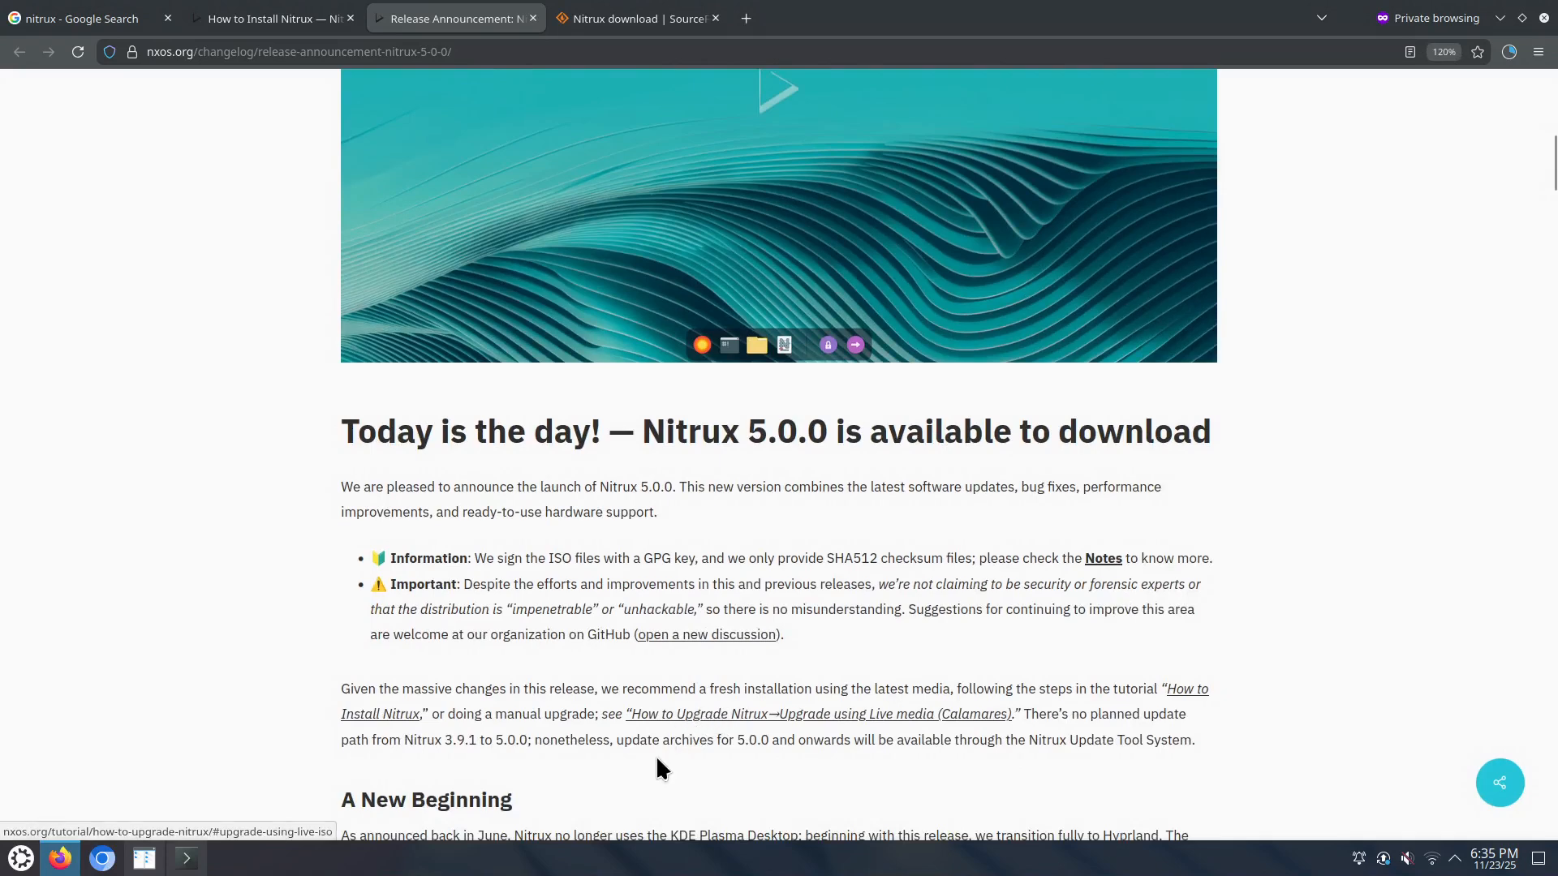
scroll(657, 765, "down", 3)
scroll(647, 720, "down", 2)
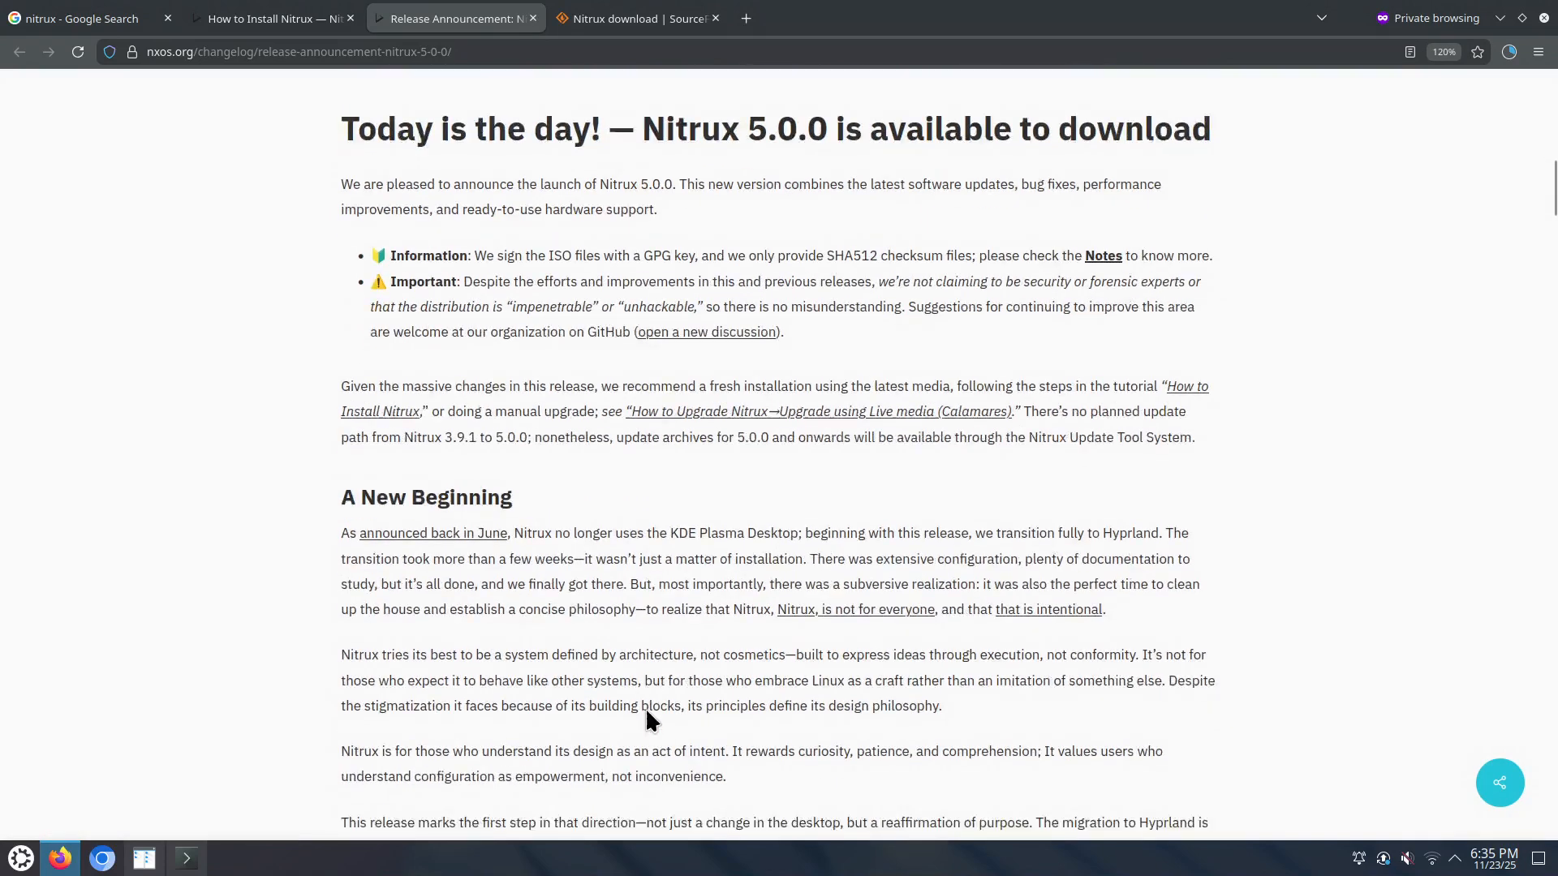
Step: Highlight 'fully to Hyprland', 'Nitrux 3.9.1' and '5.0.0' in the A New Beginning section
left_click_drag(623, 442, 797, 445)
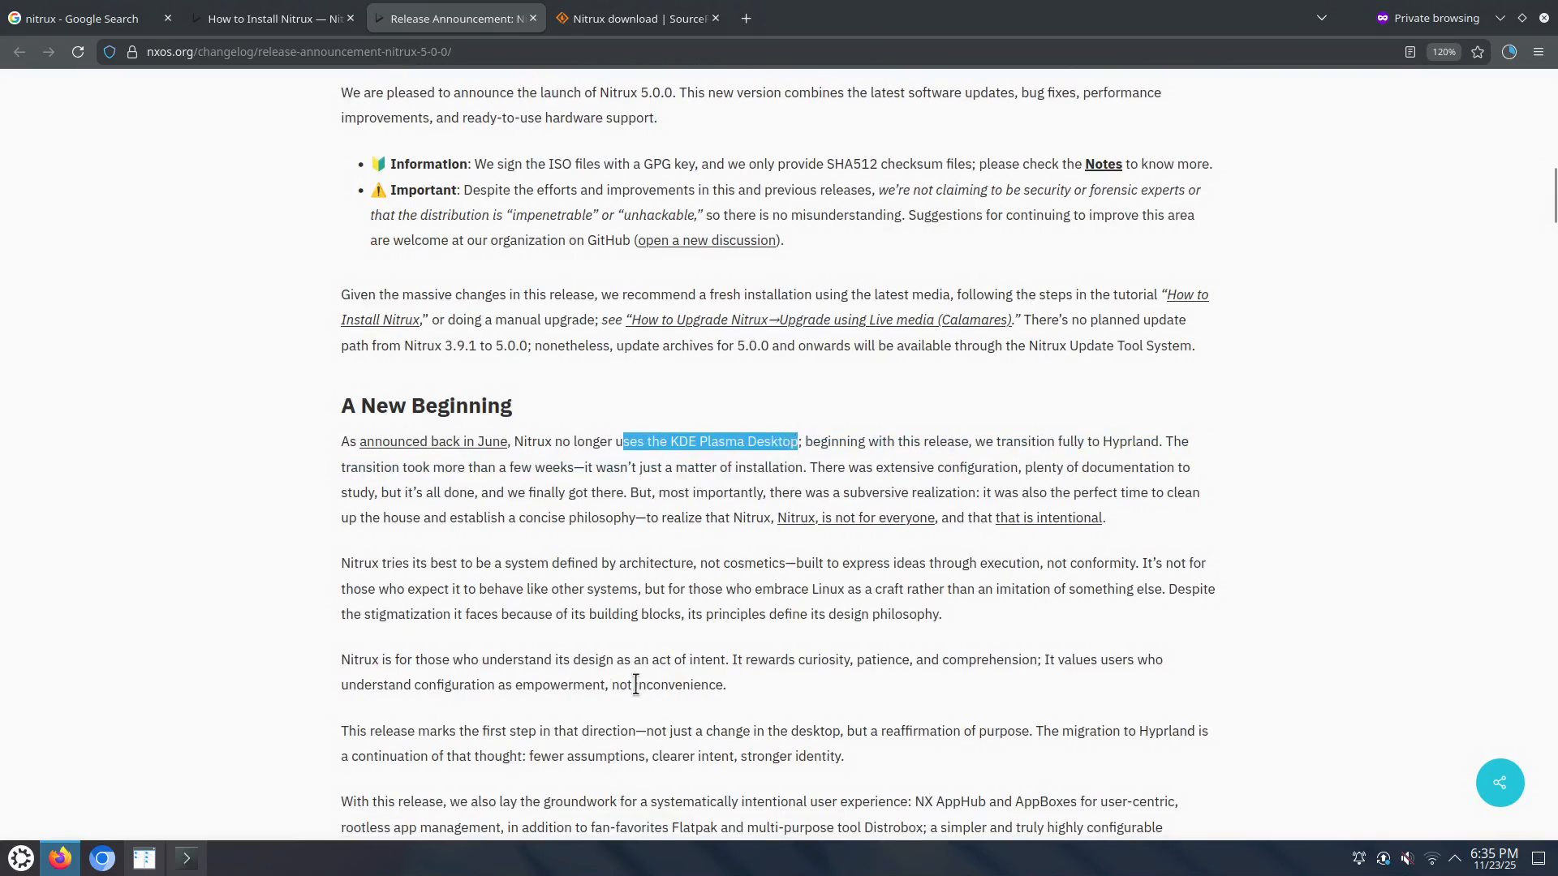
scroll(643, 647, "down", 3)
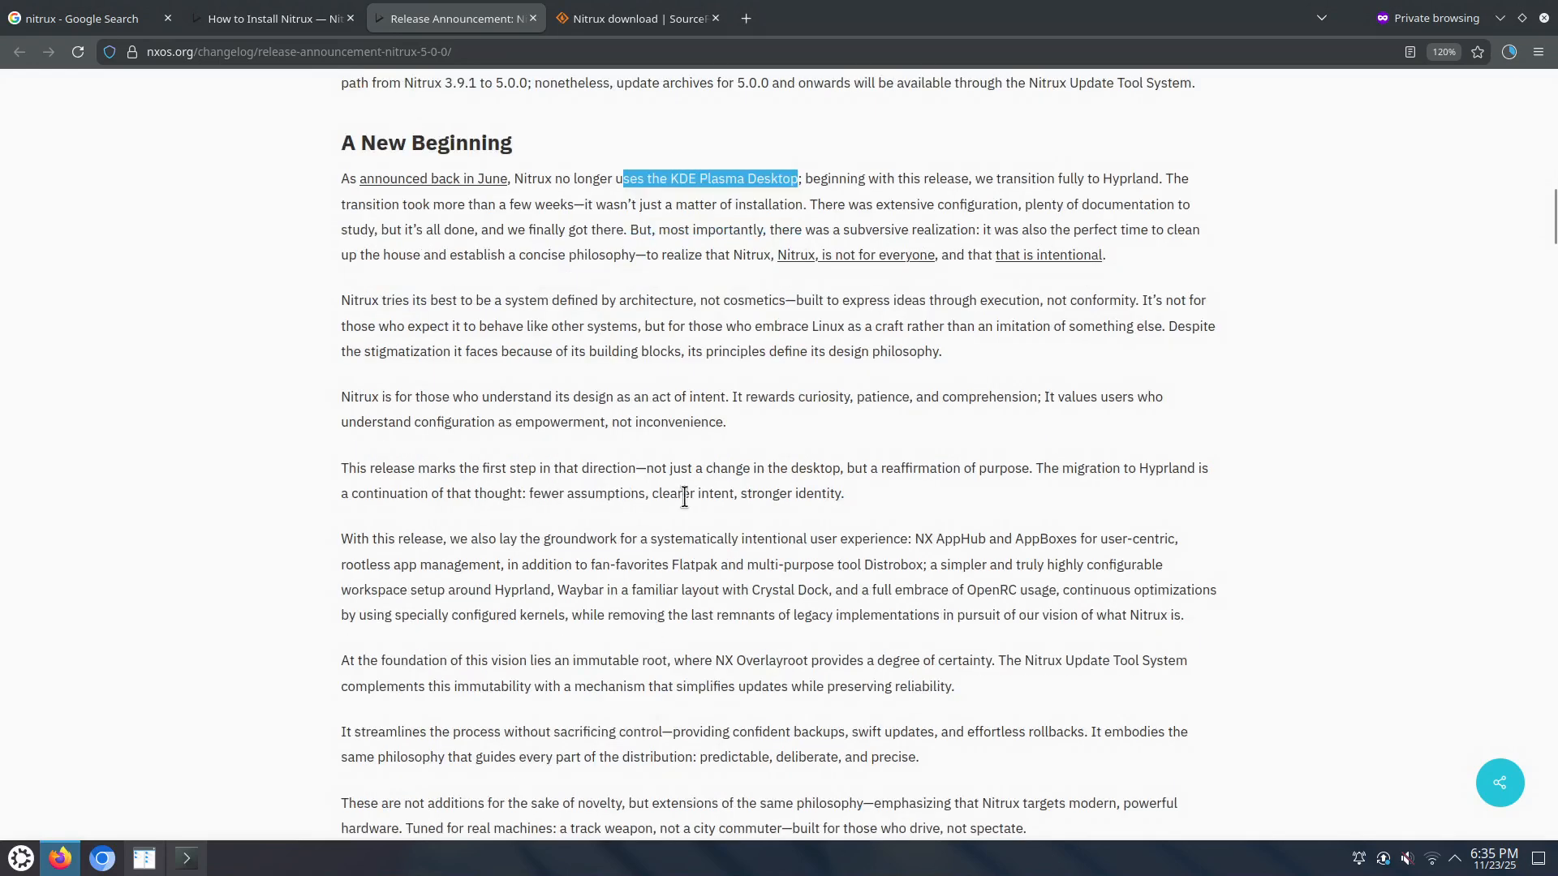
left_click_drag(1054, 180, 1160, 181)
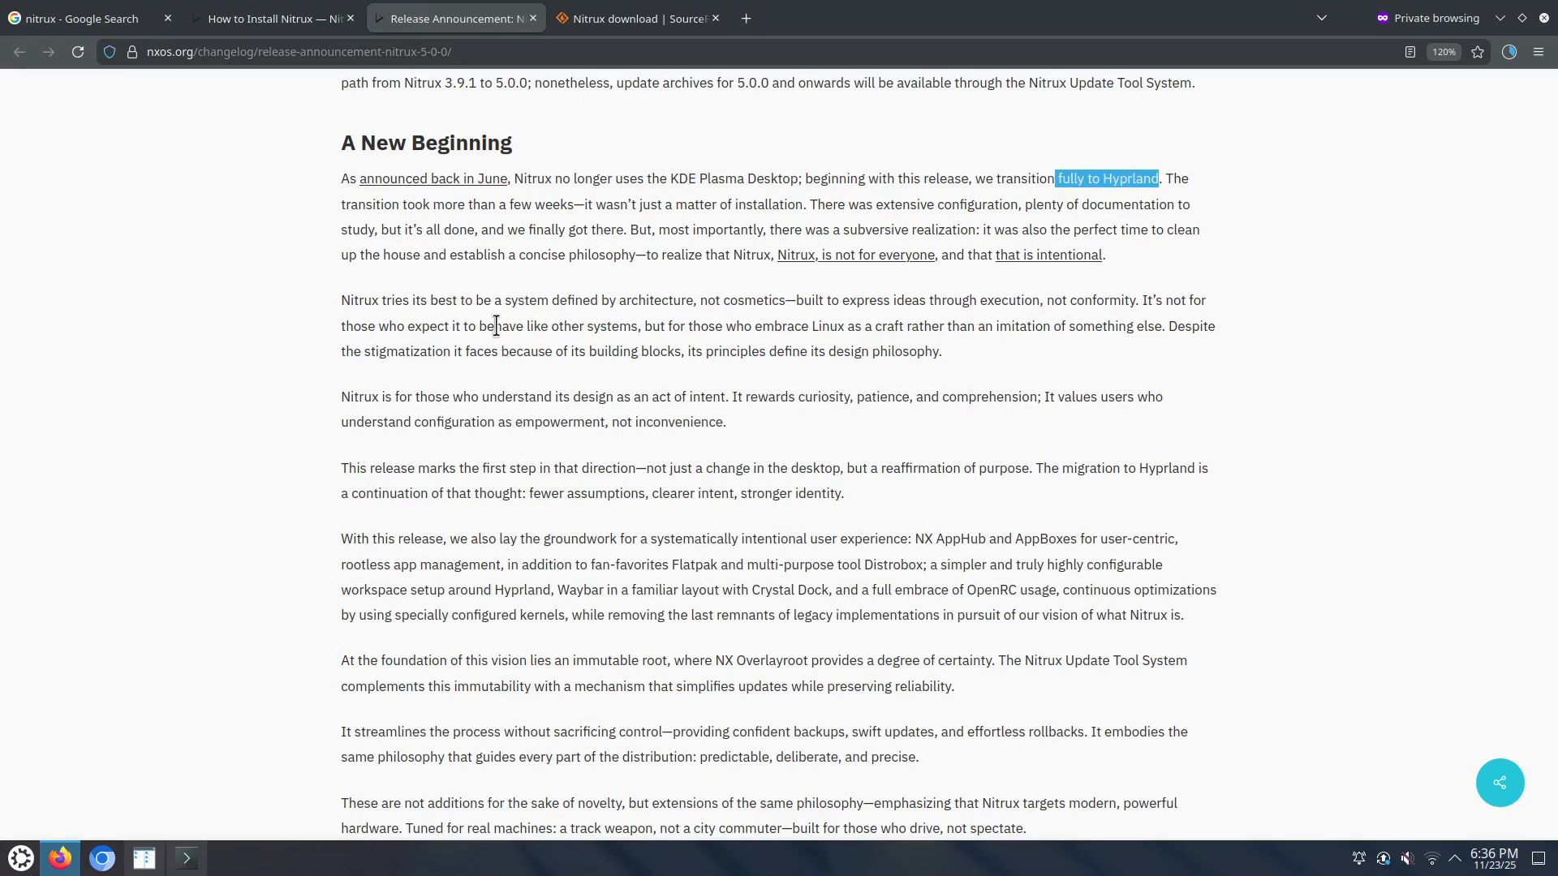
scroll(497, 326, "up", 3)
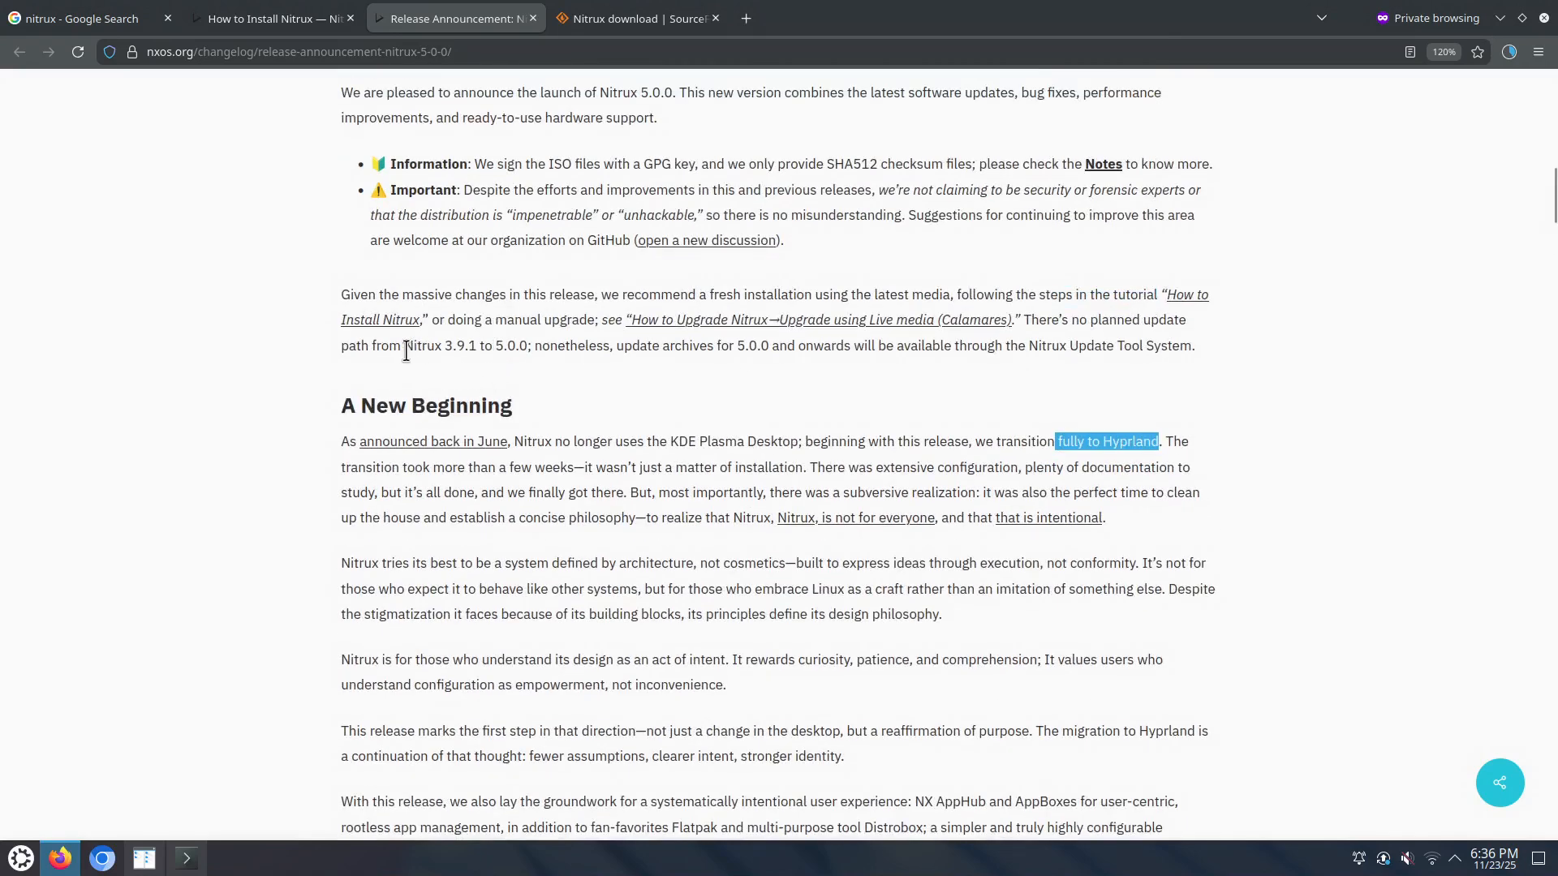
left_click_drag(407, 350, 471, 345)
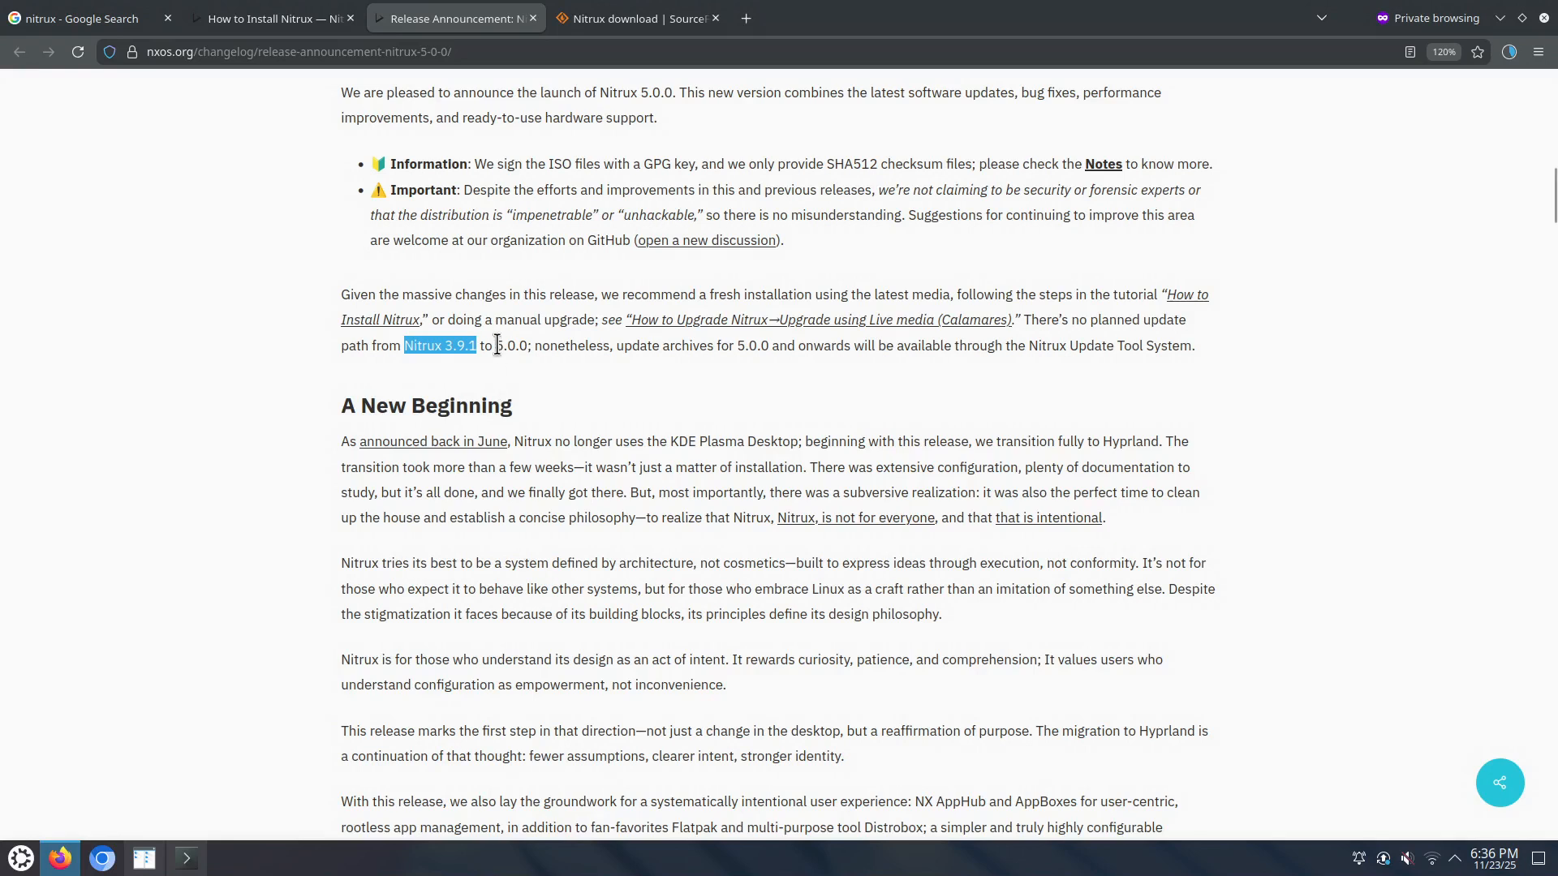
left_click_drag(496, 345, 527, 341)
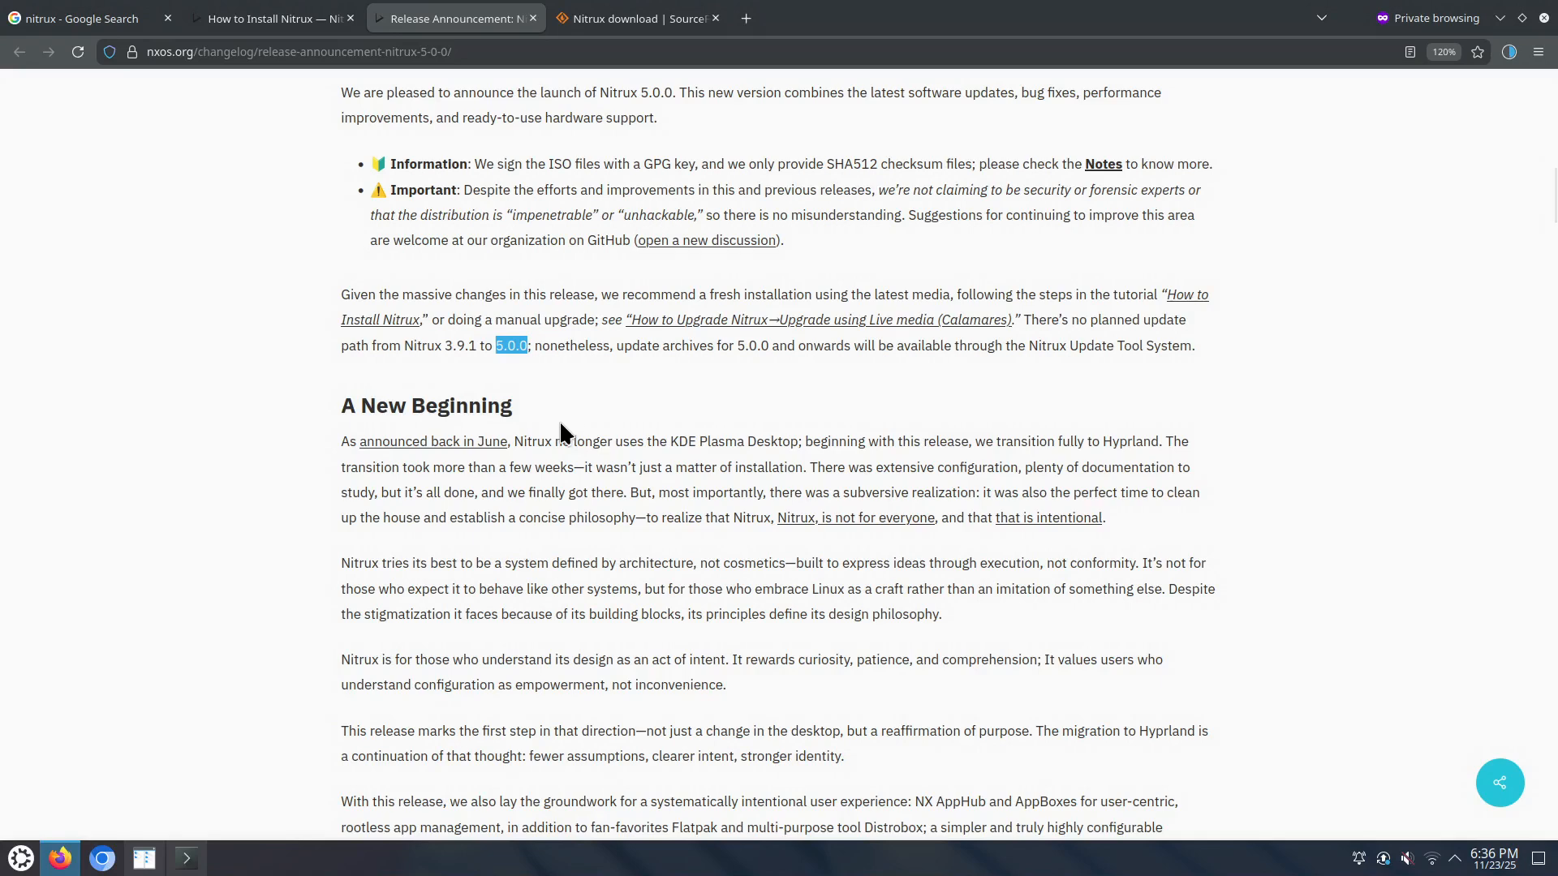
scroll(560, 426, "down", 3)
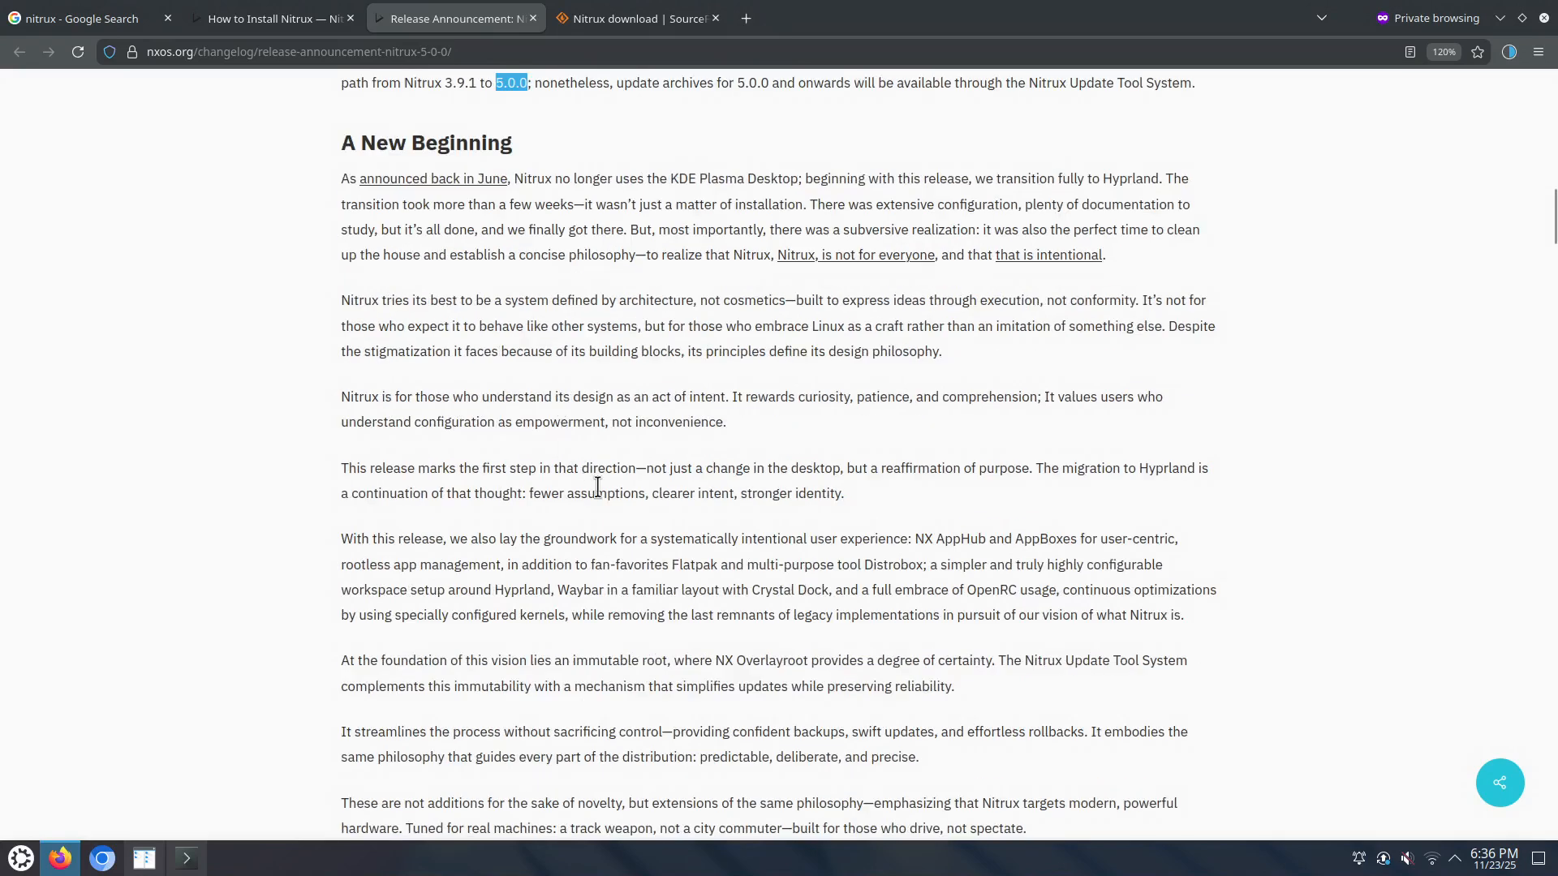
scroll(623, 474, "down", 2)
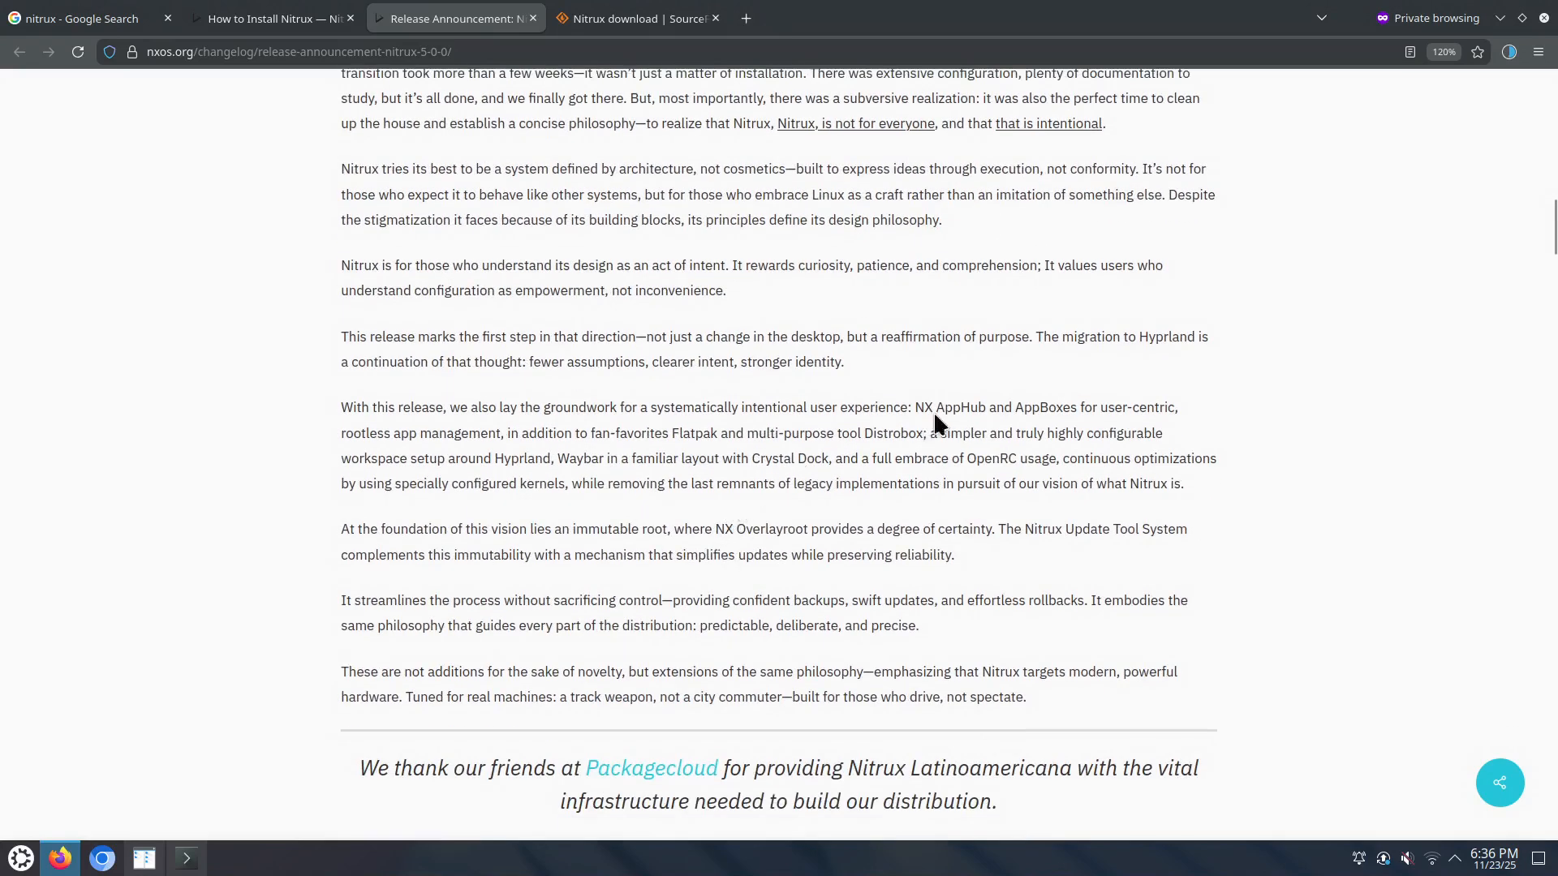
Step: Highlight NX AppHub and AppBoxes, Flatpak and Distrobox in the announcement
left_click_drag(916, 406, 1077, 410)
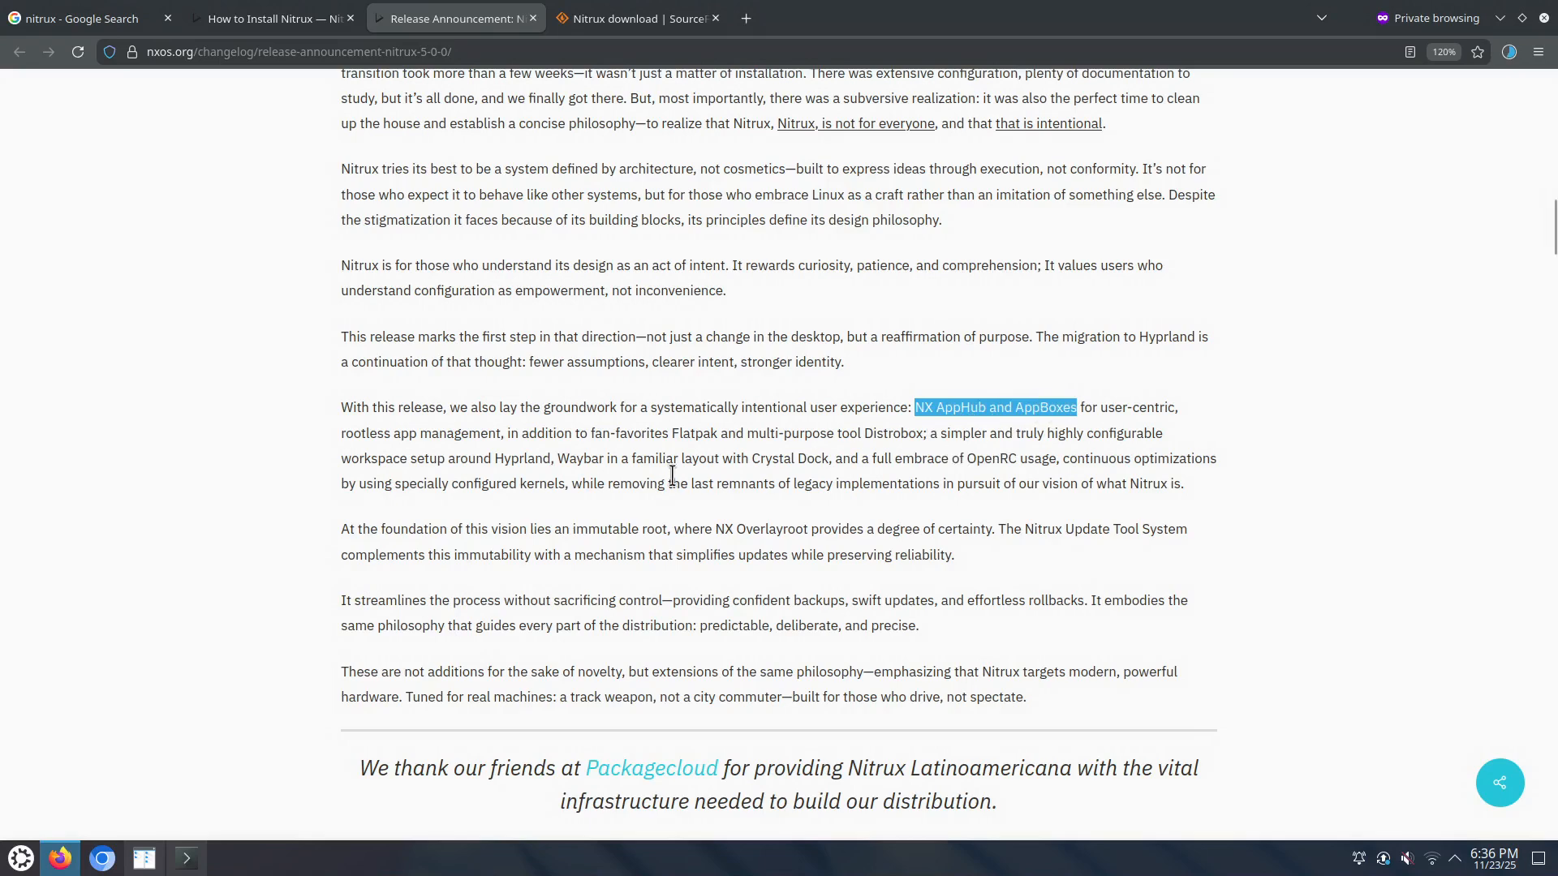
double_click(691, 434)
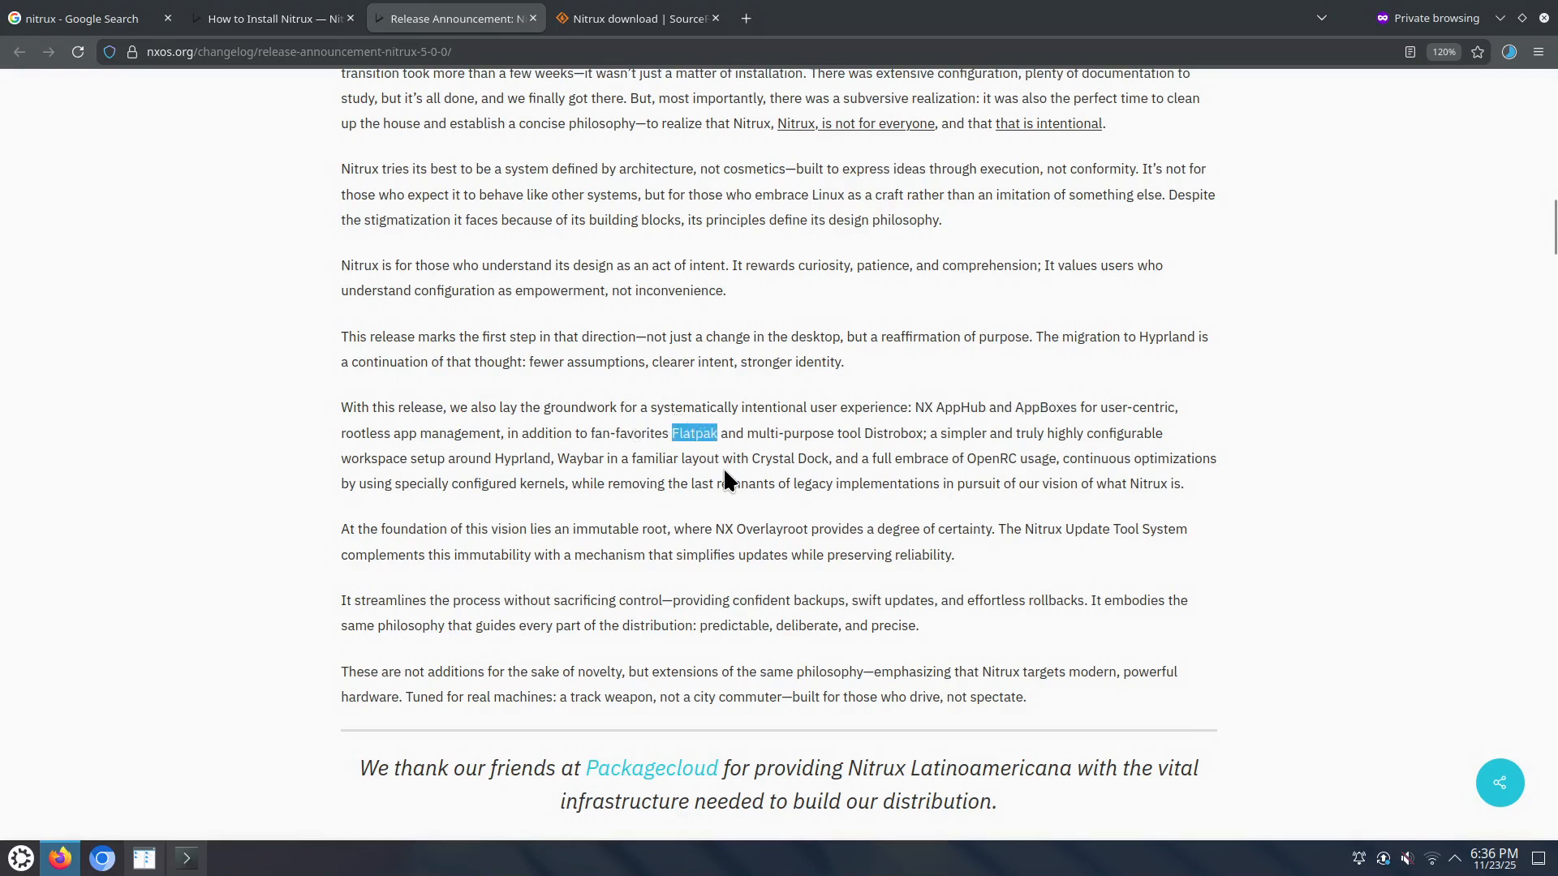
double_click(890, 433)
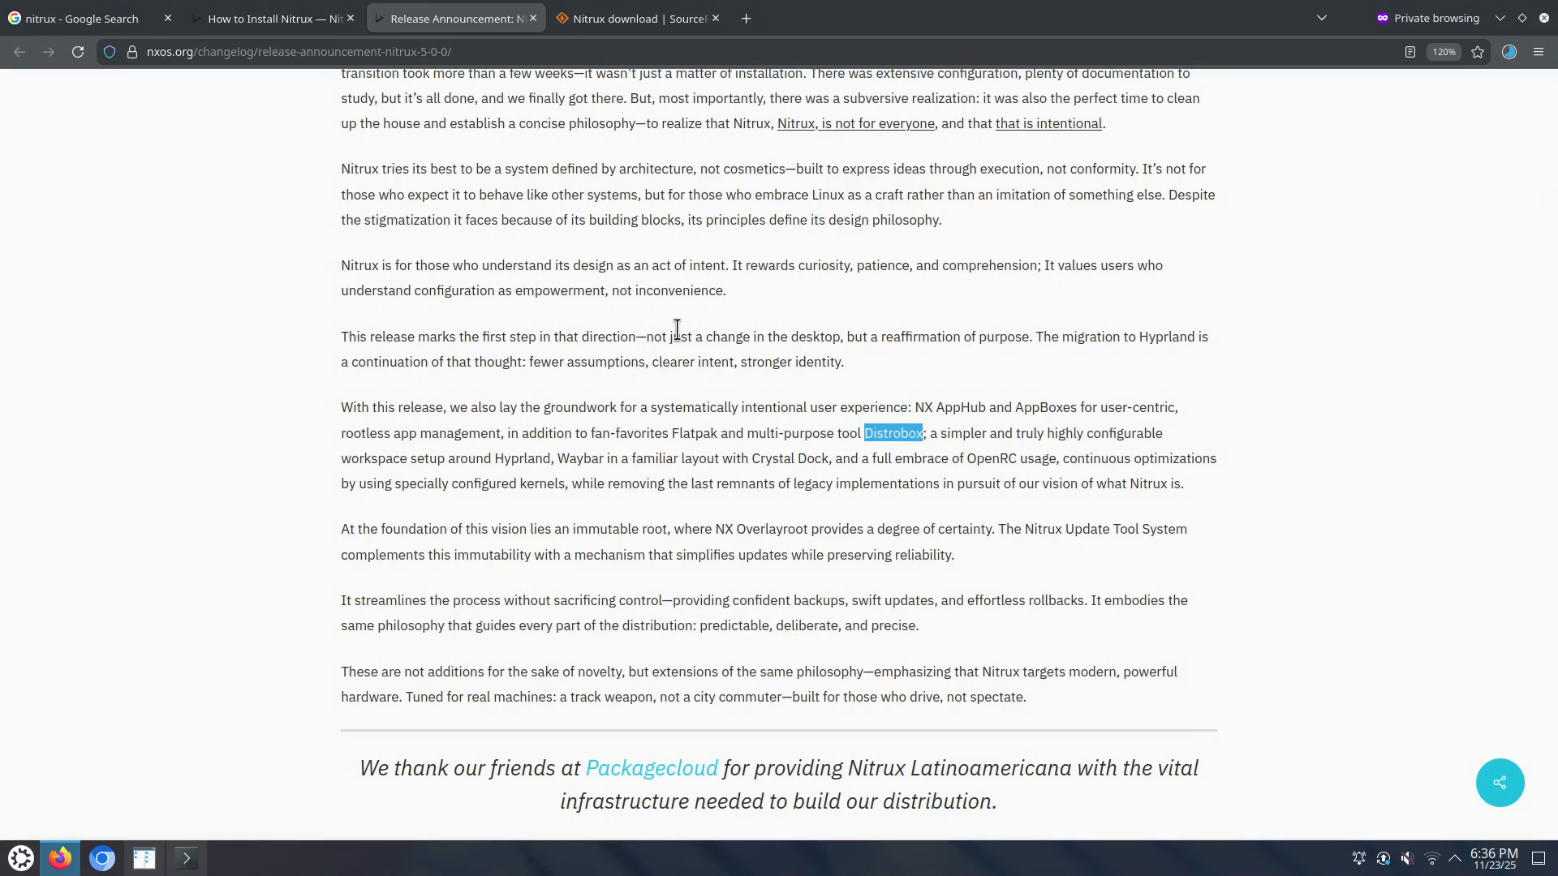
scroll(677, 328, "down", 2)
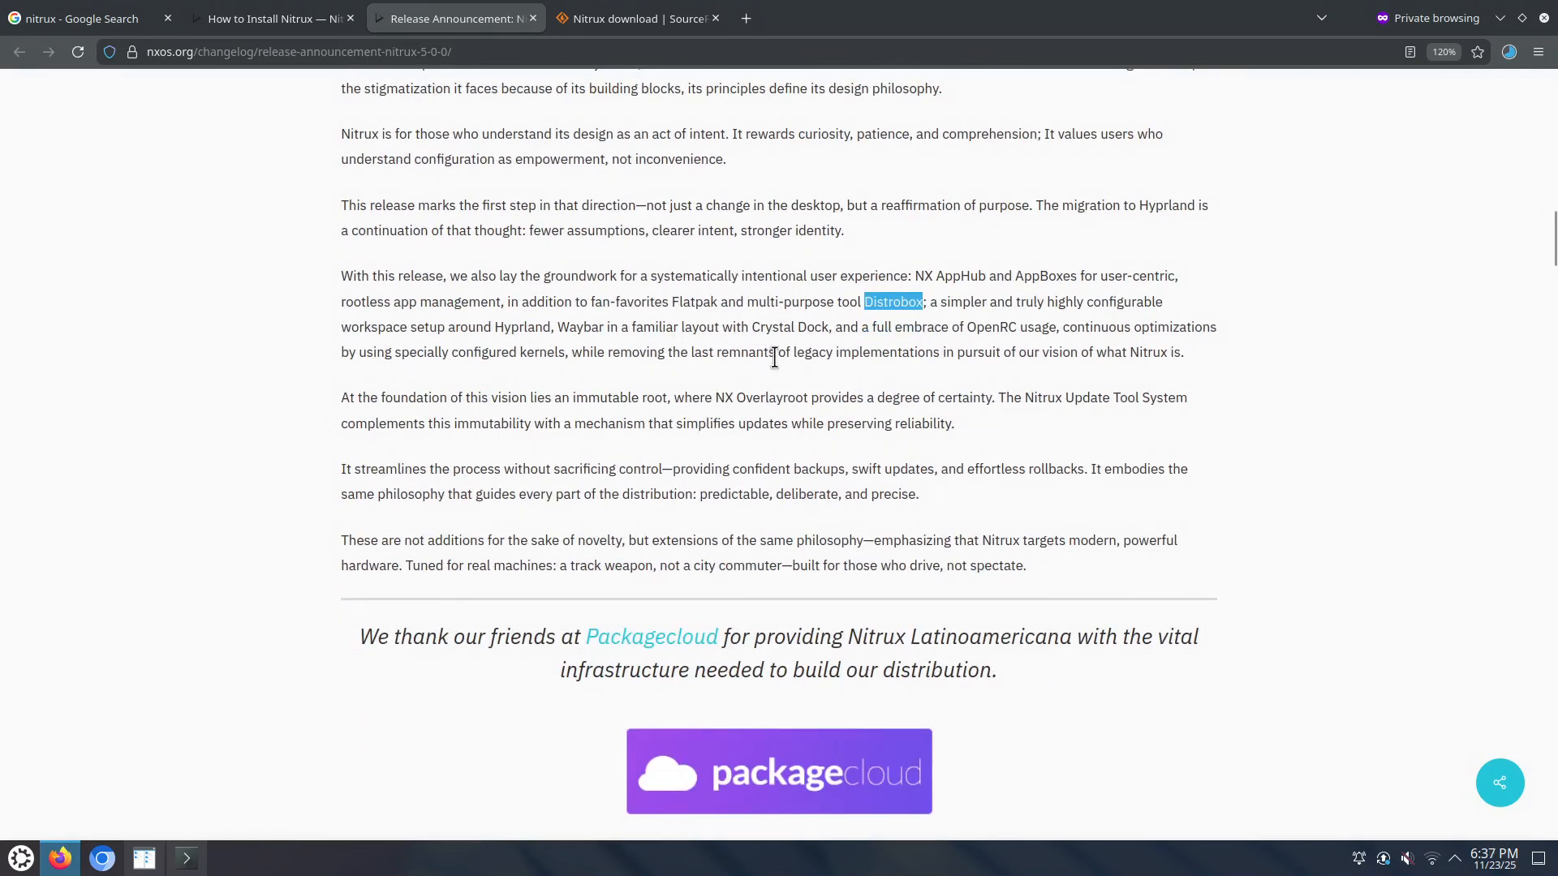
scroll(784, 332, "down", 2)
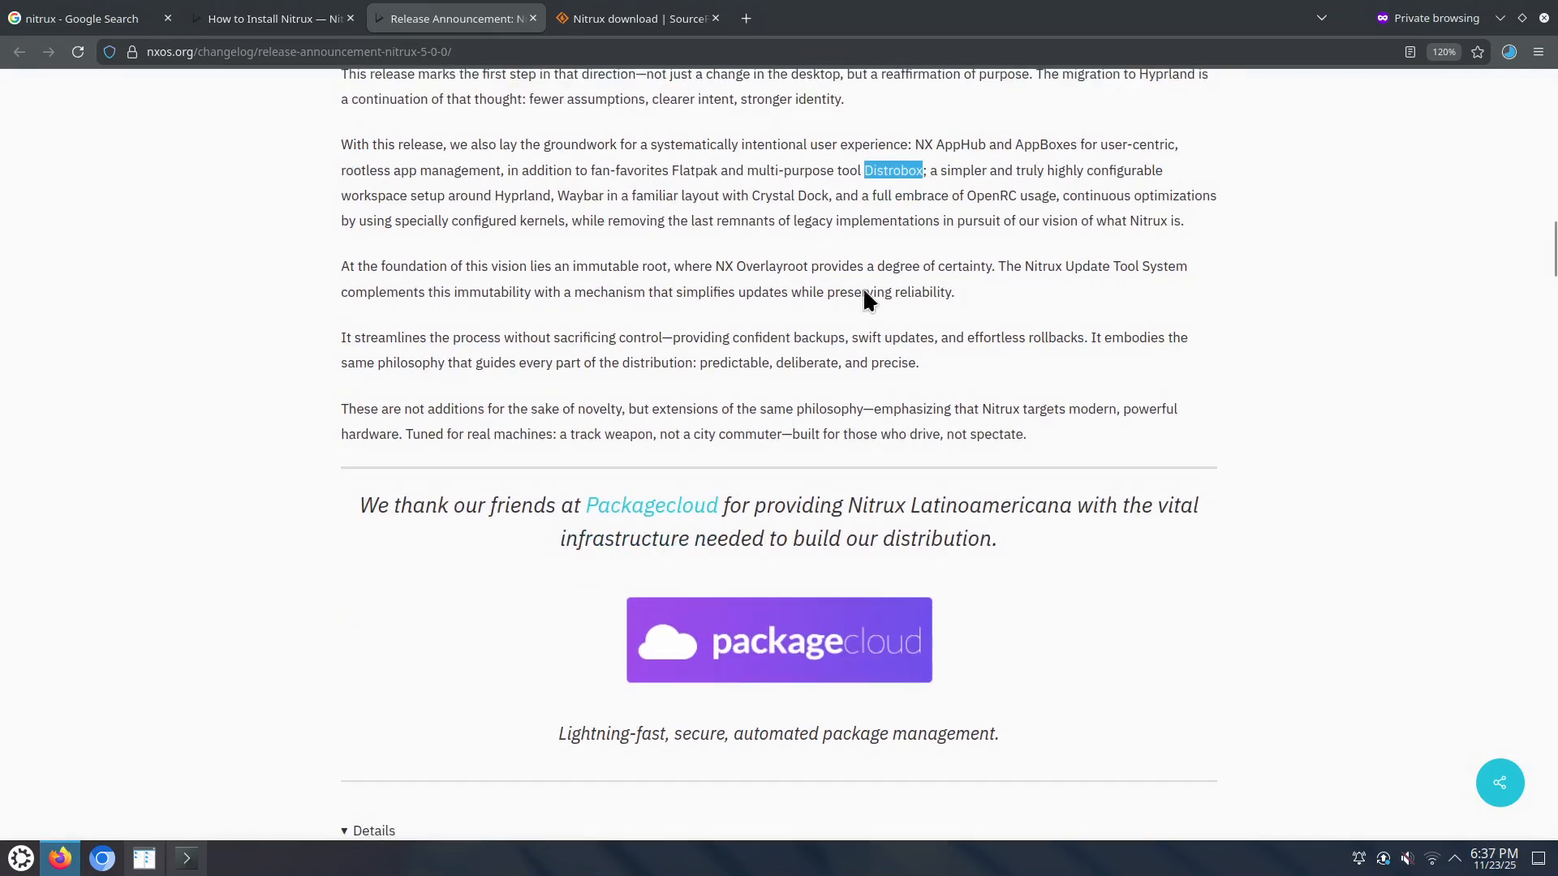
Step: Highlight immutable root, NX Overlayroot, Nitrux Update Tool System and effortless rollbacks
left_click_drag(966, 196, 1013, 197)
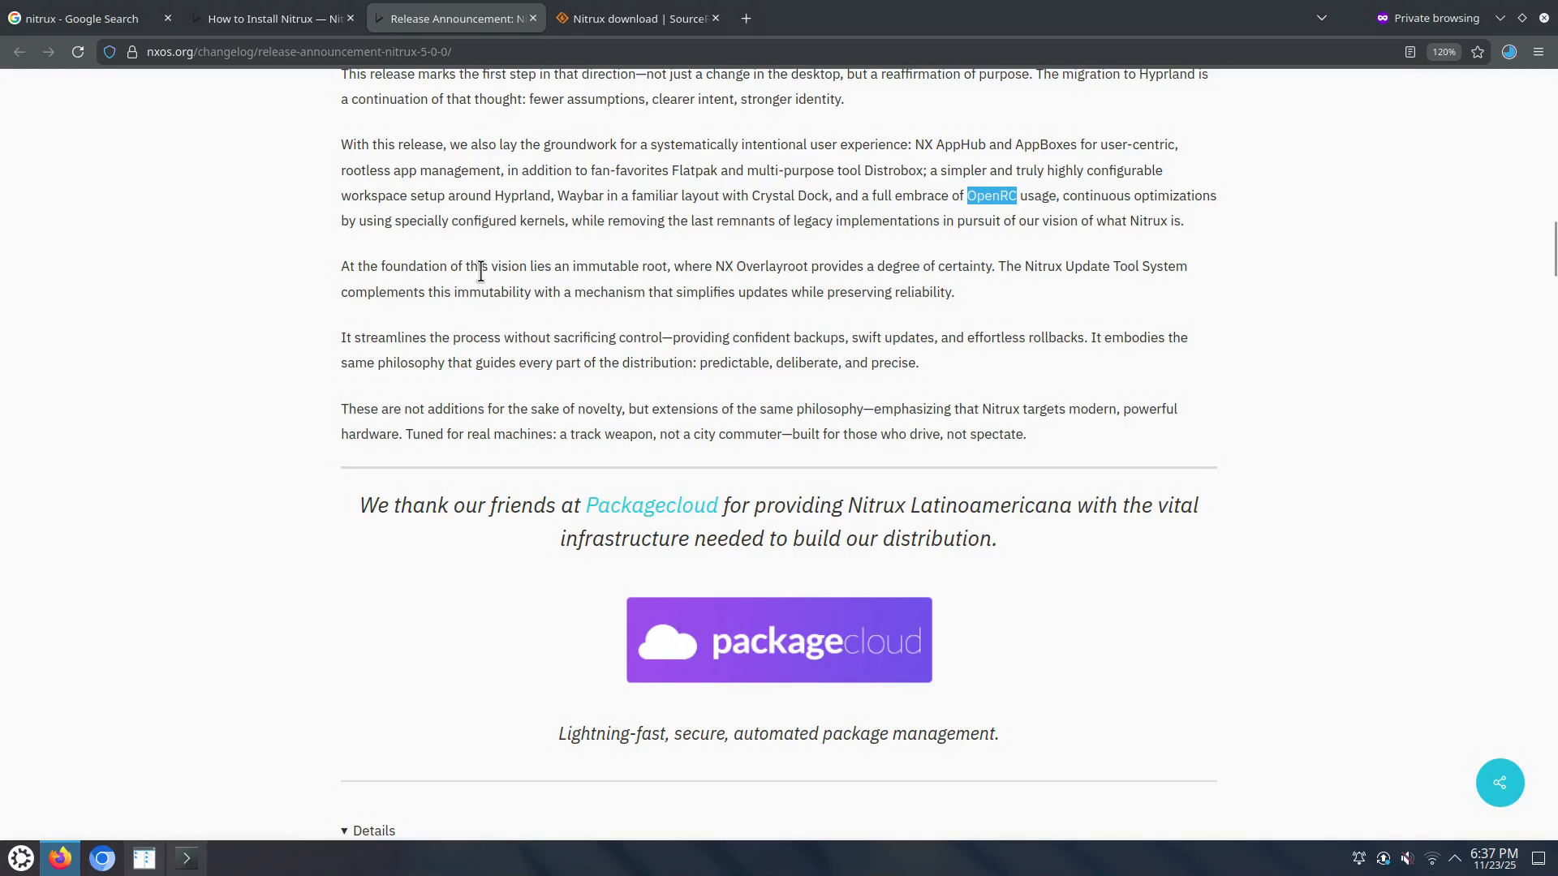
left_click_drag(573, 266, 666, 268)
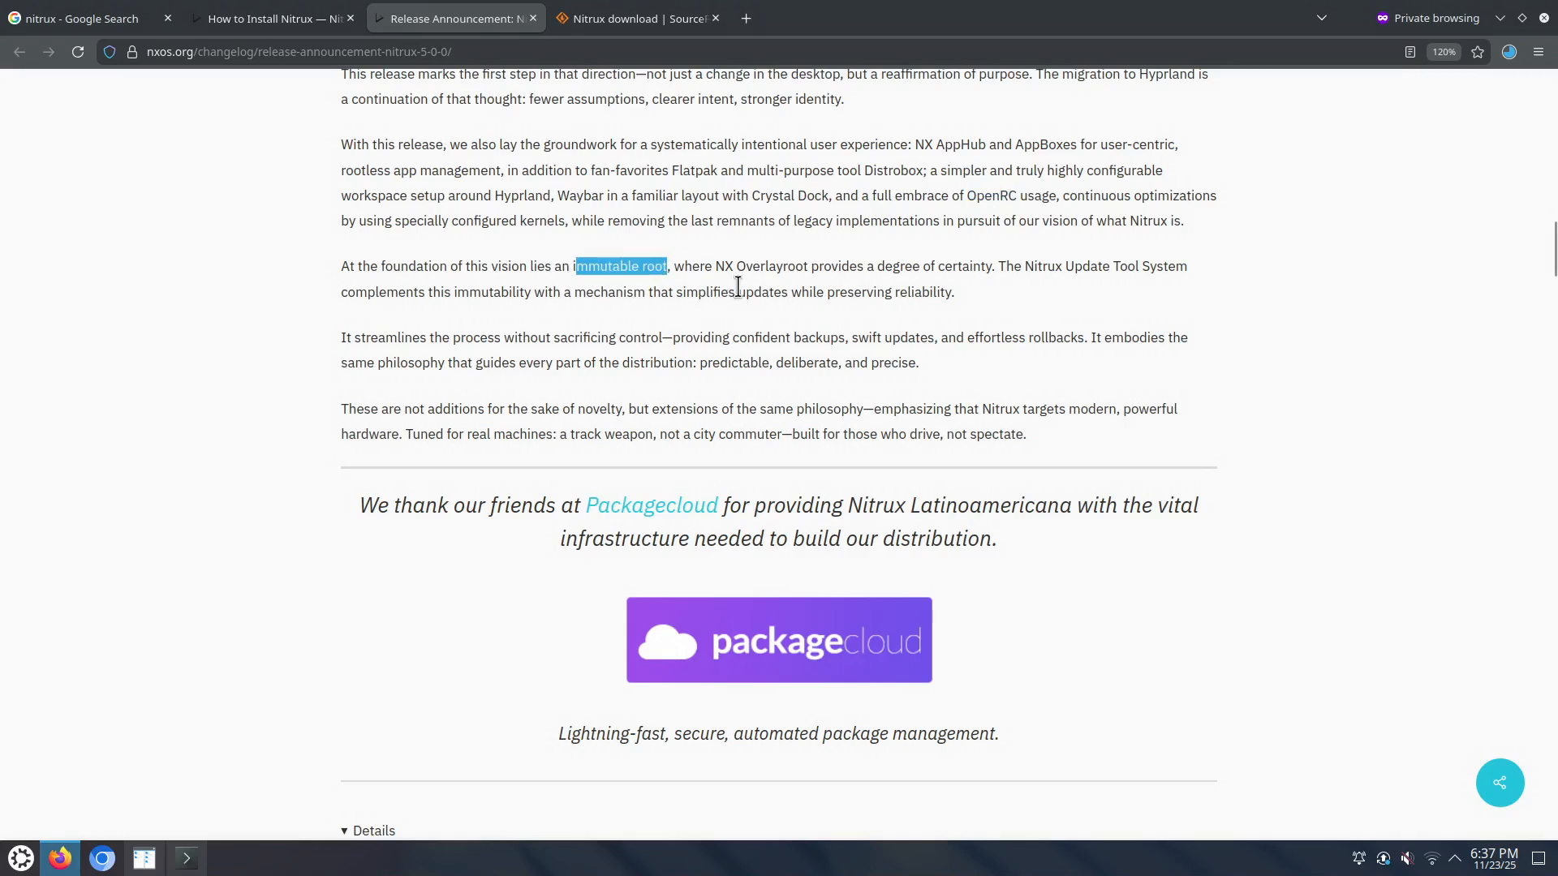
left_click_drag(715, 266, 808, 266)
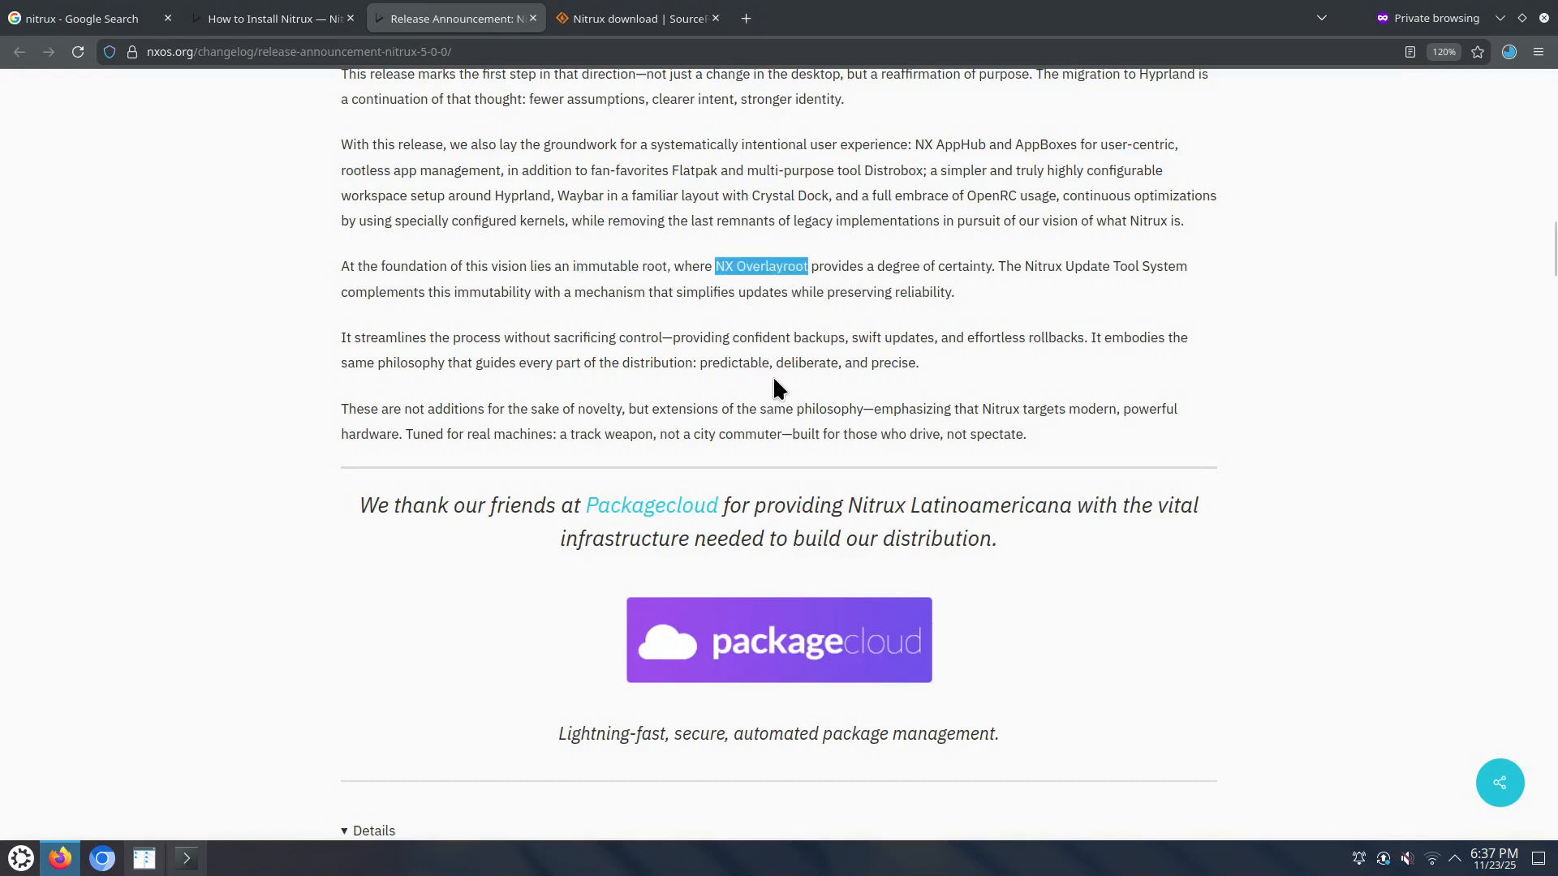
left_click_drag(1023, 266, 1180, 276)
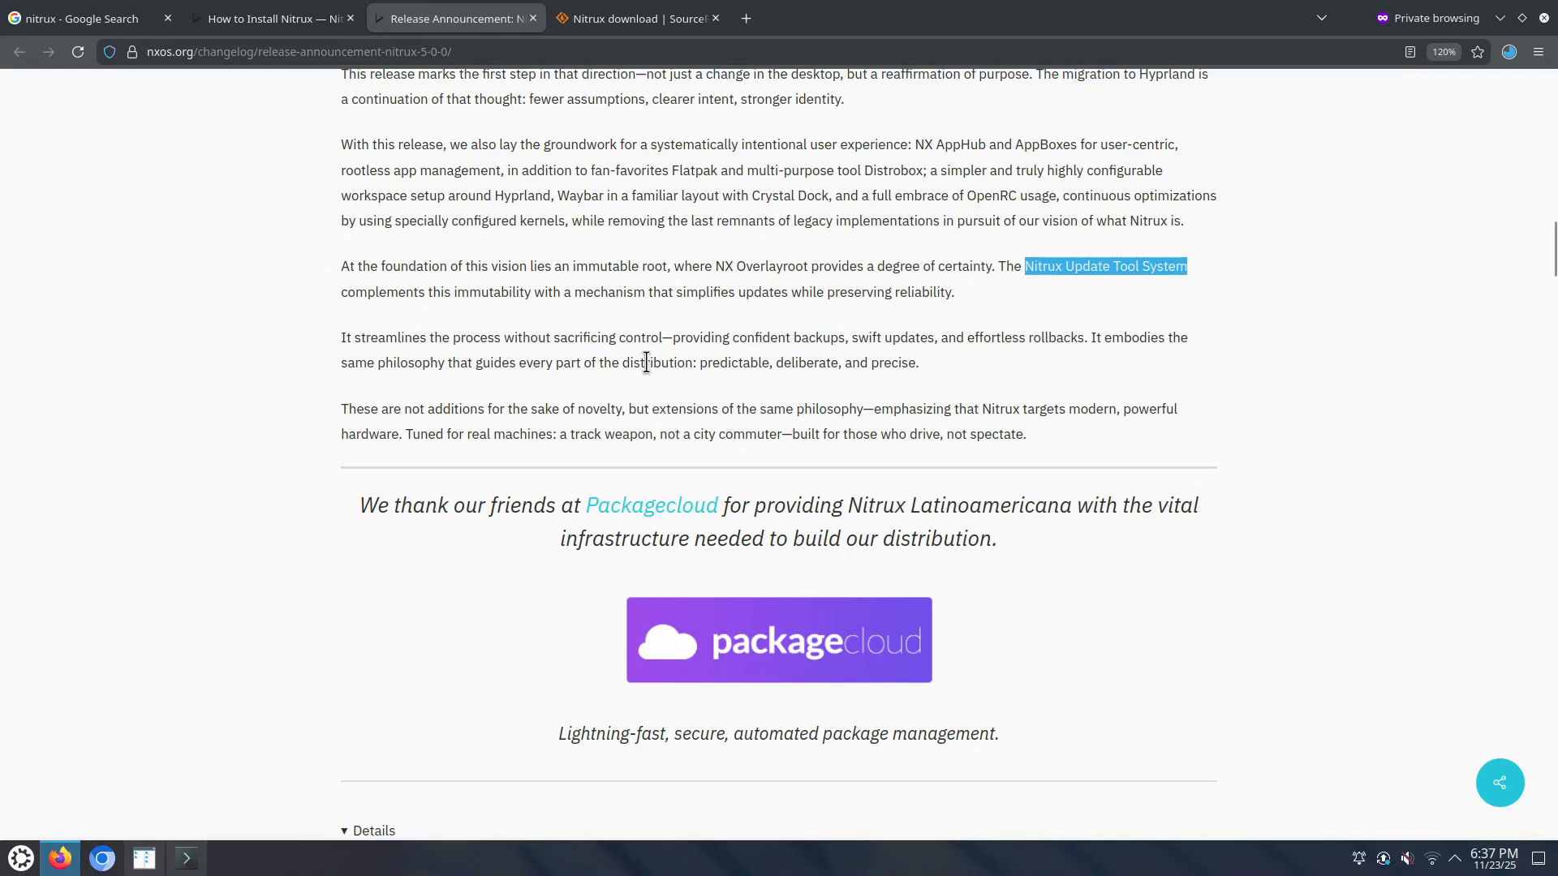
left_click_drag(967, 337, 1086, 340)
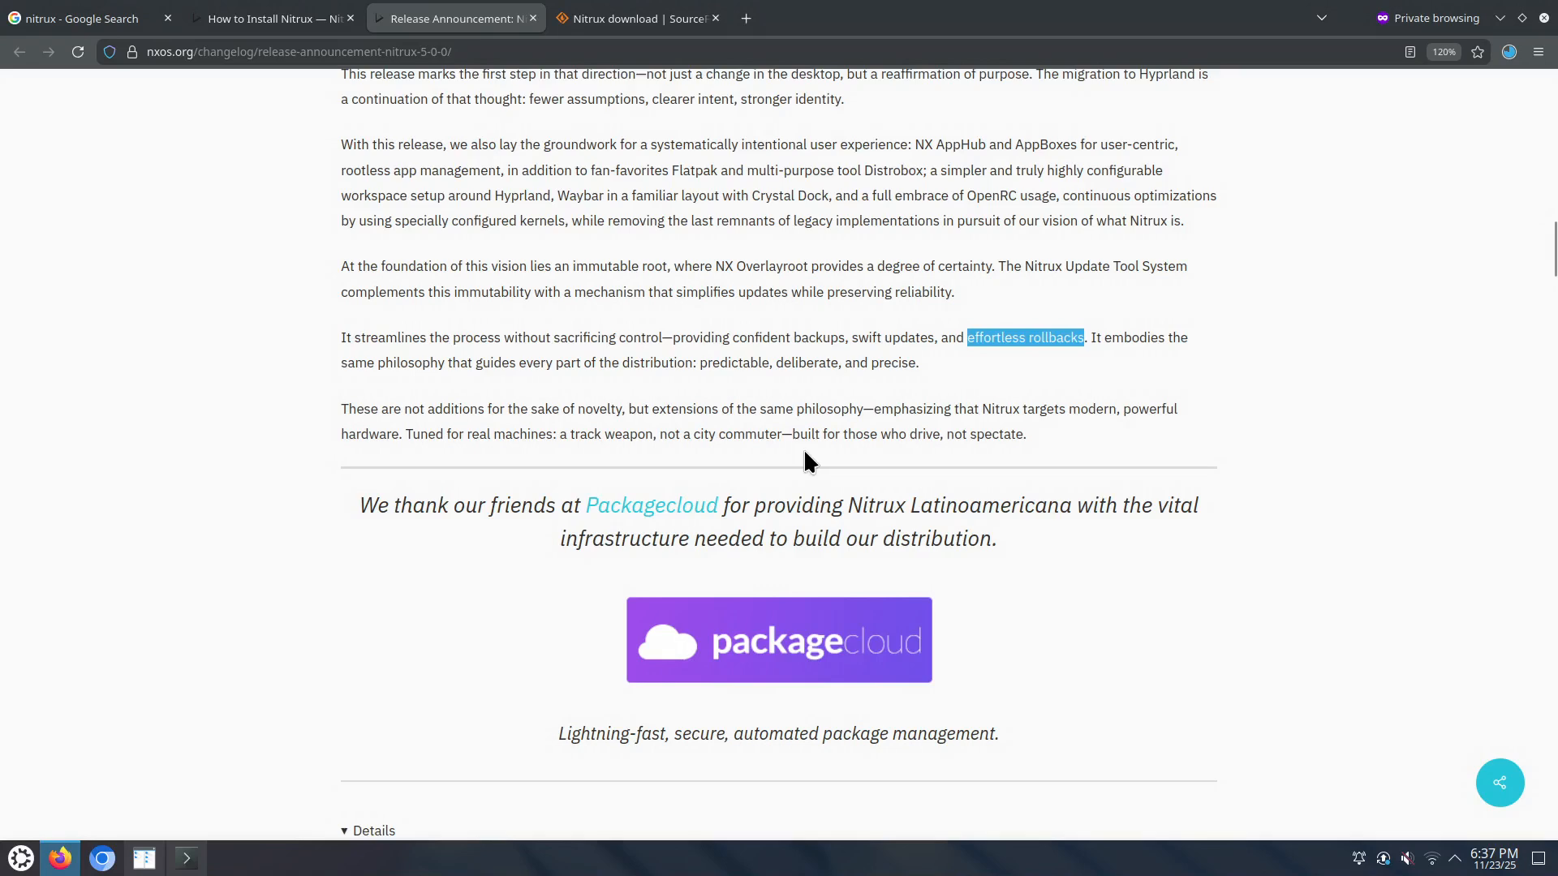
scroll(804, 452, "down", 5)
Step: Scroll the Updates and Additions list down to Bluez 5.84 and the added Hyprland entry
scroll(803, 450, "down", 6)
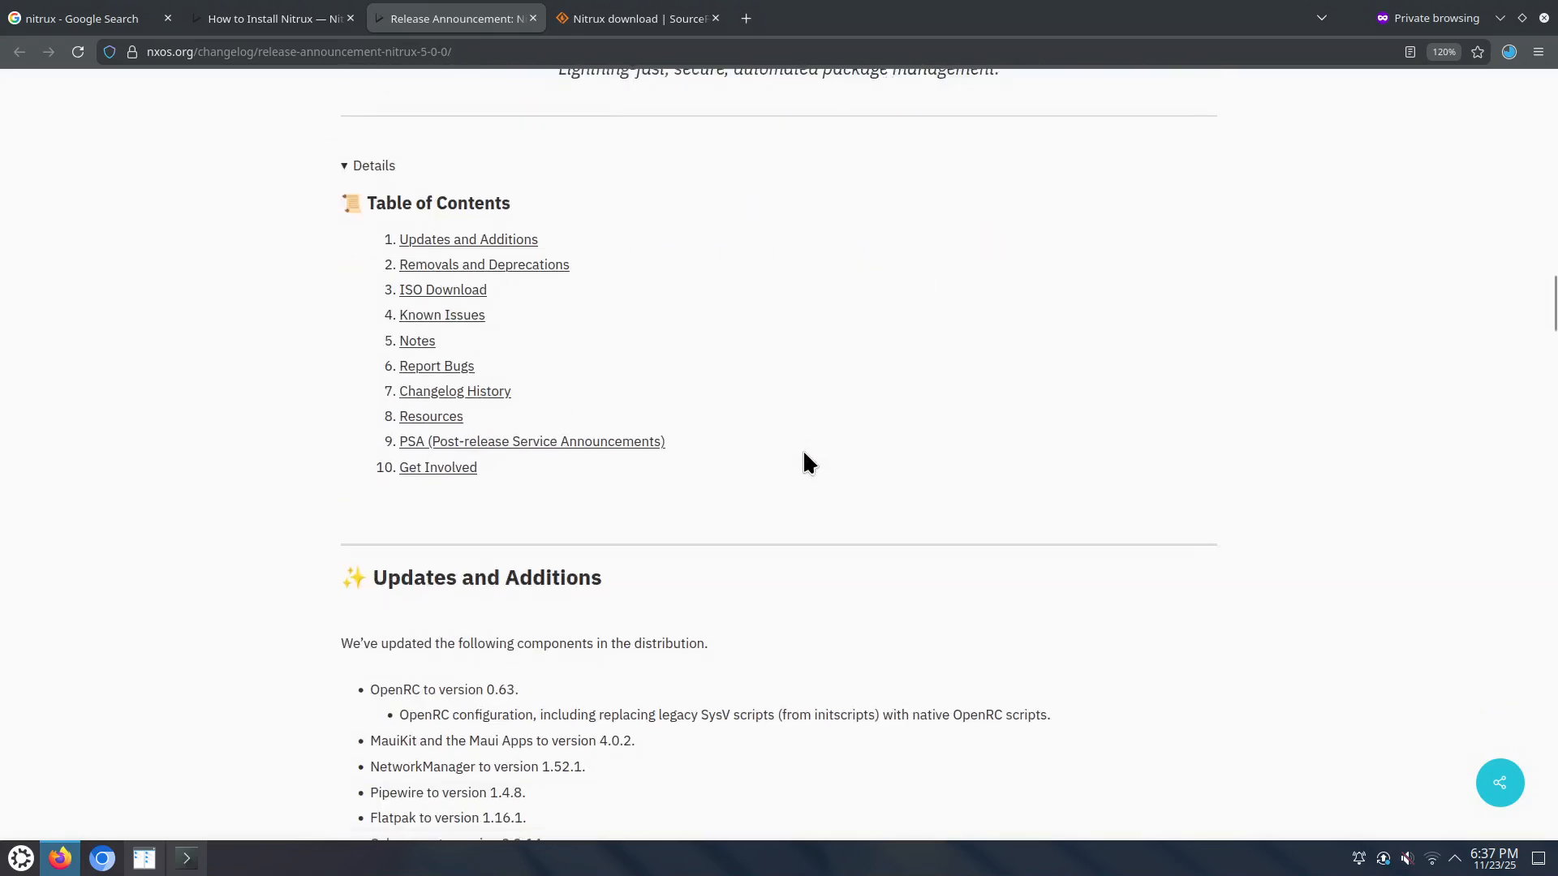
scroll(802, 449, "down", 3)
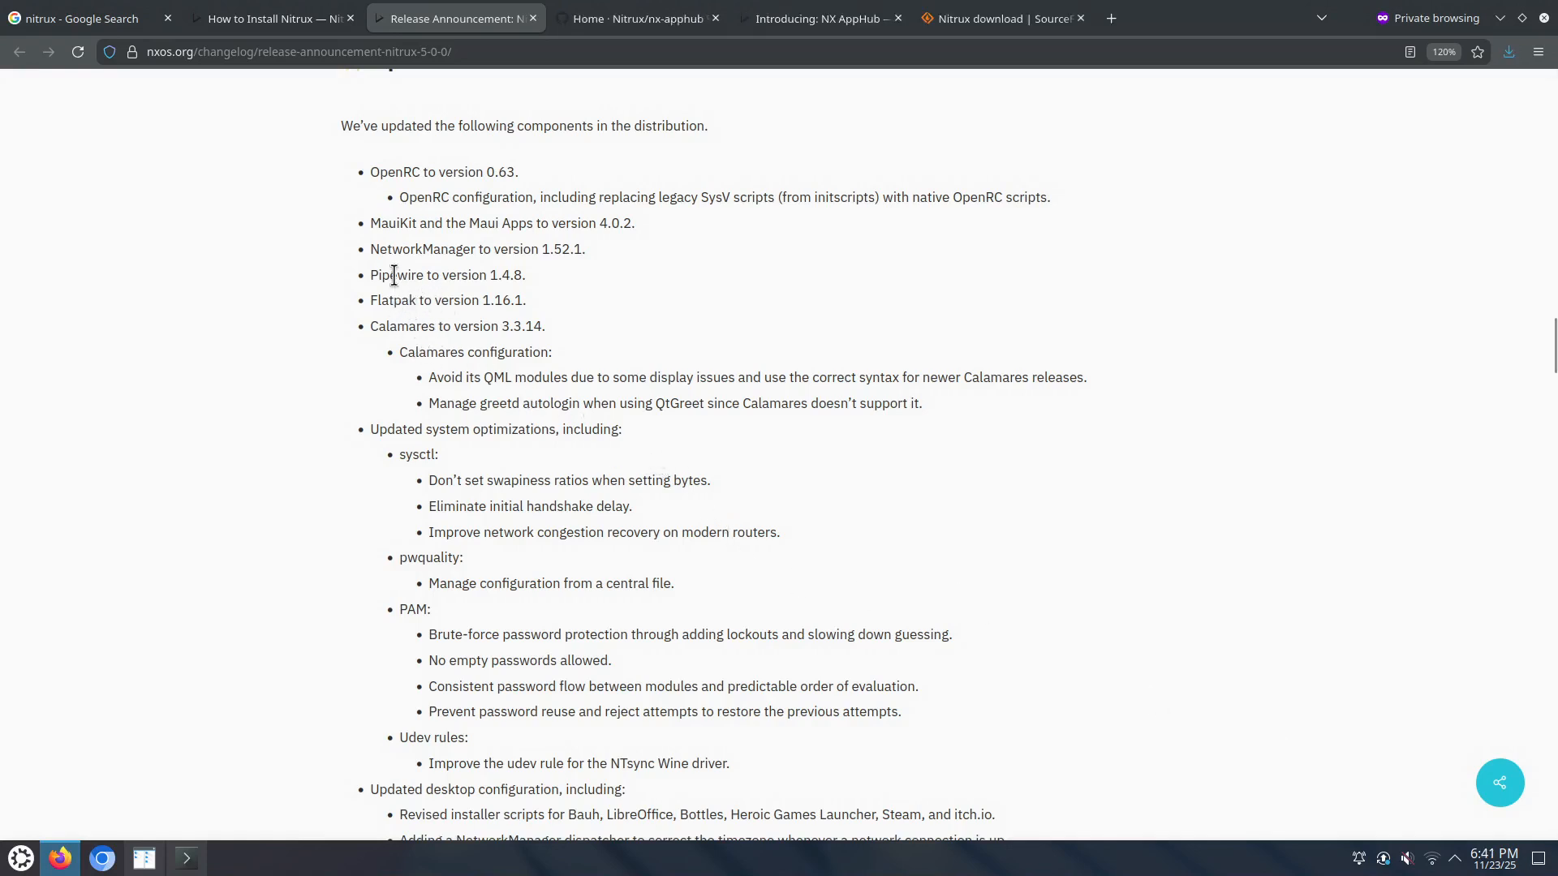
scroll(394, 275, "down", 8)
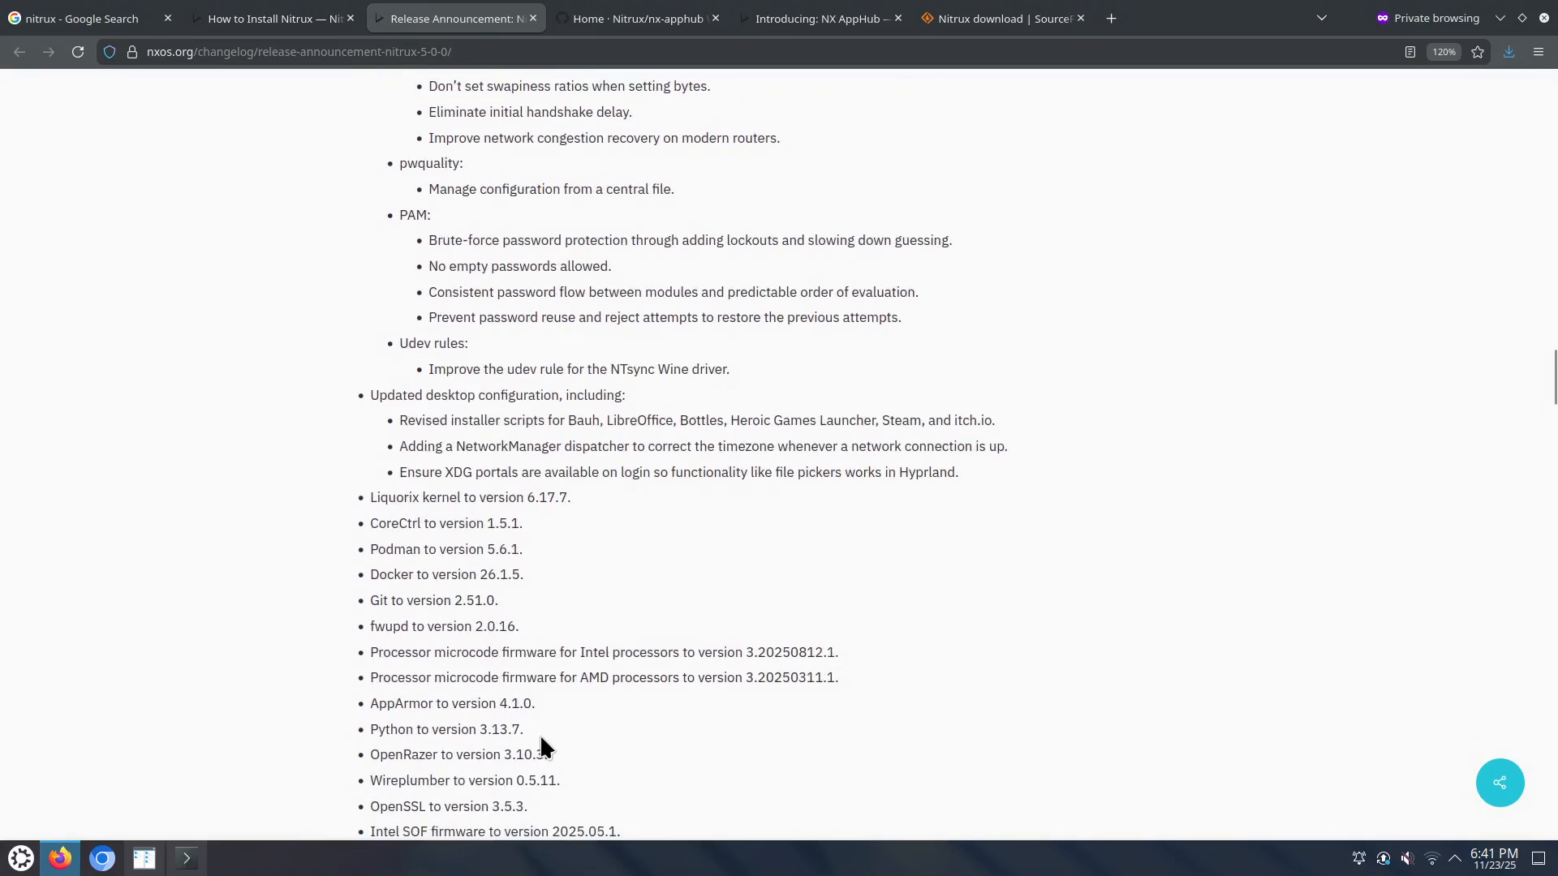
scroll(541, 736, "down", 1)
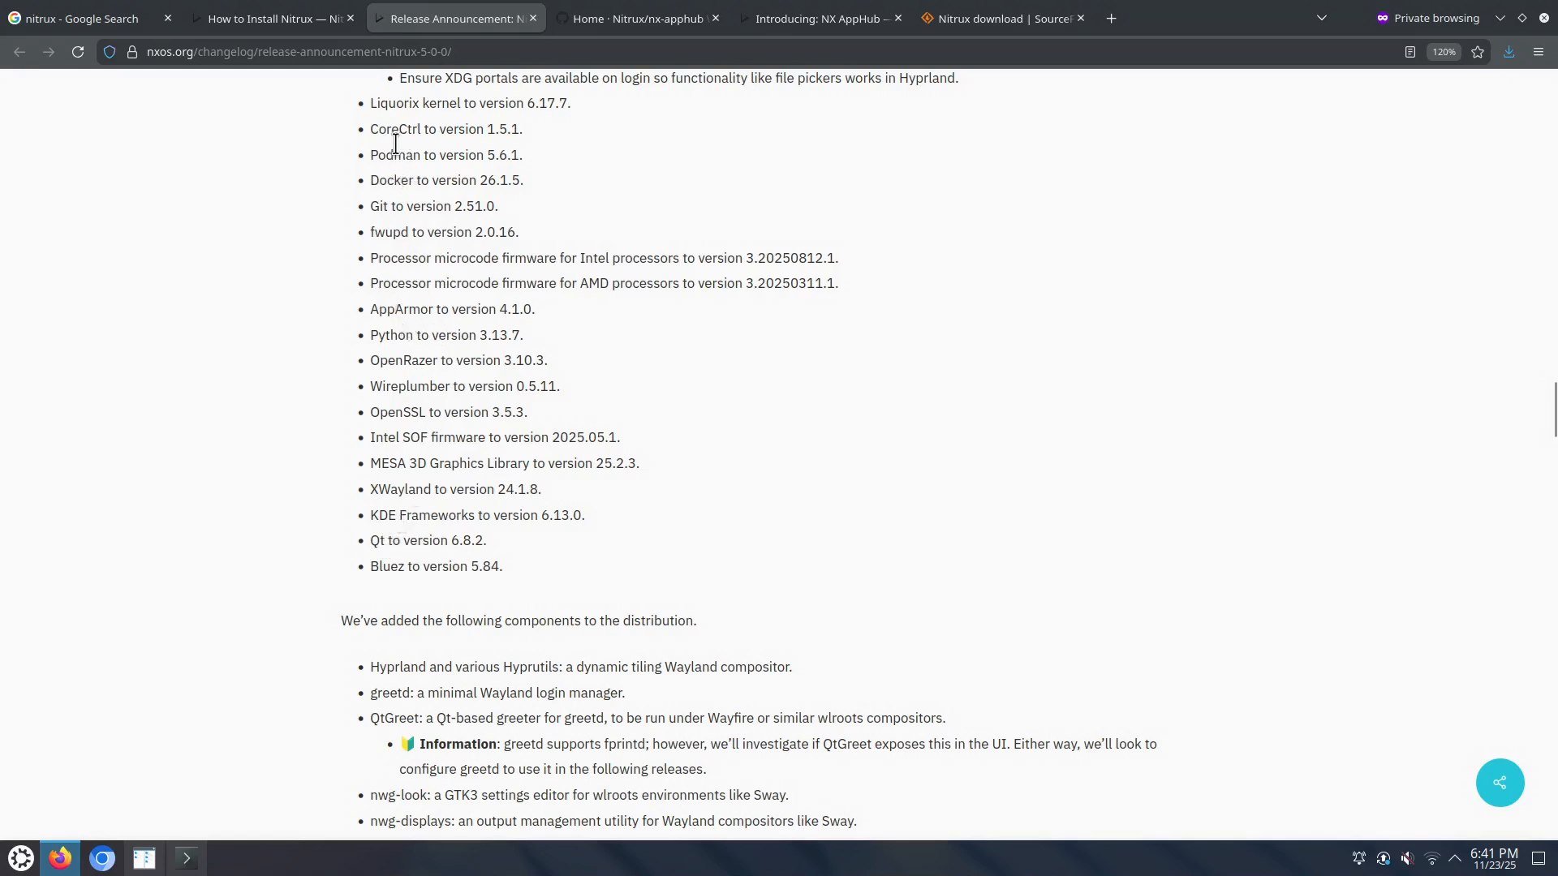
Step: Highlight greetd, QtGreet, Wlroots and Waybar among the added components
scroll(599, 420, "down", 3)
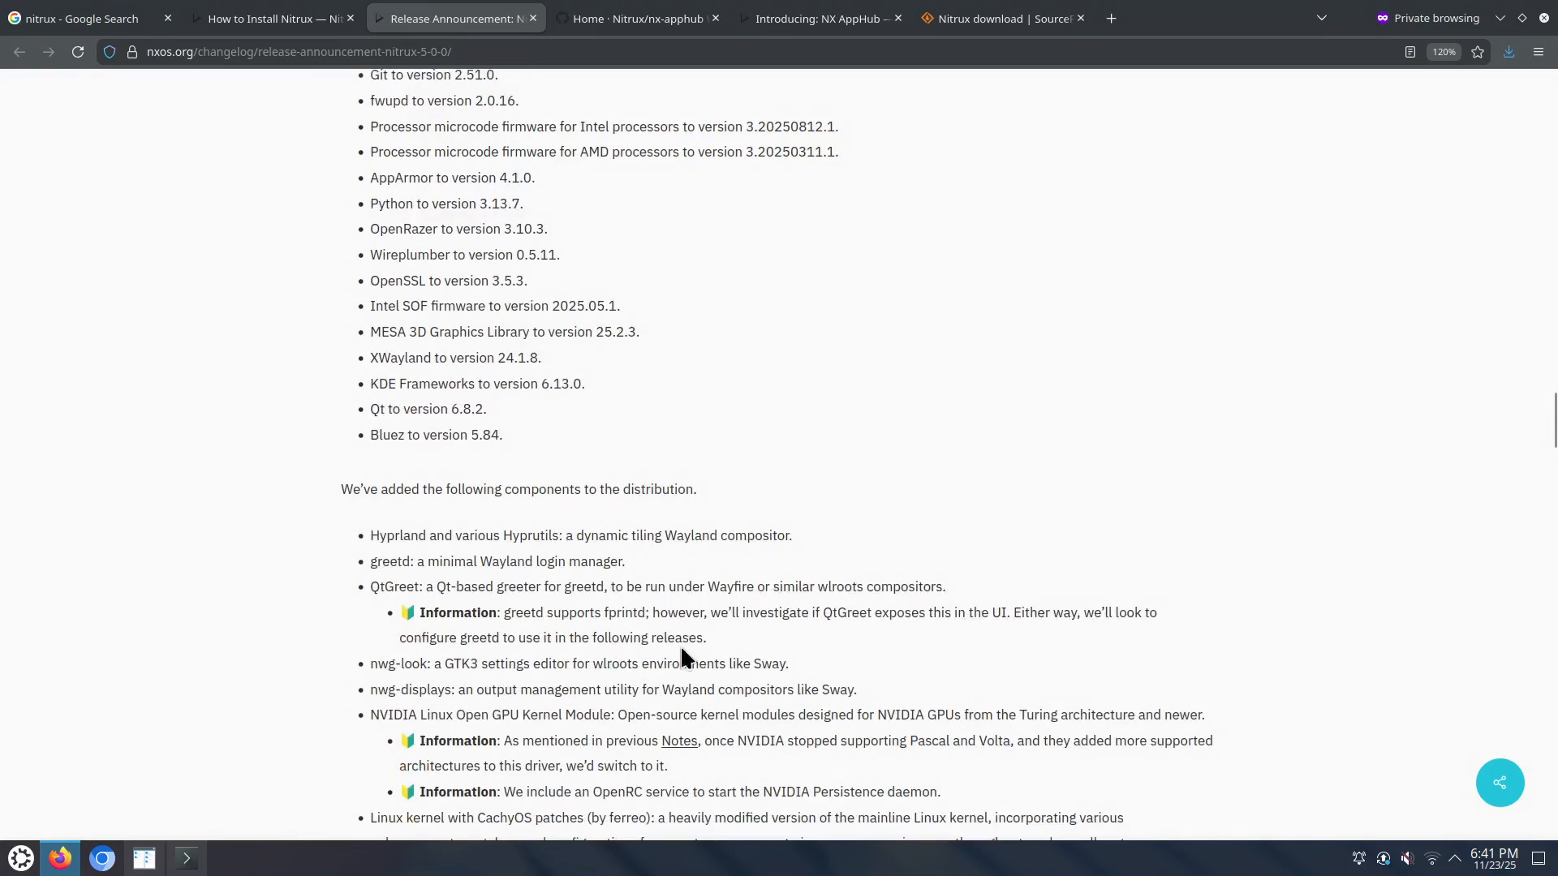
double_click(390, 560)
scroll(464, 584, "down", 3)
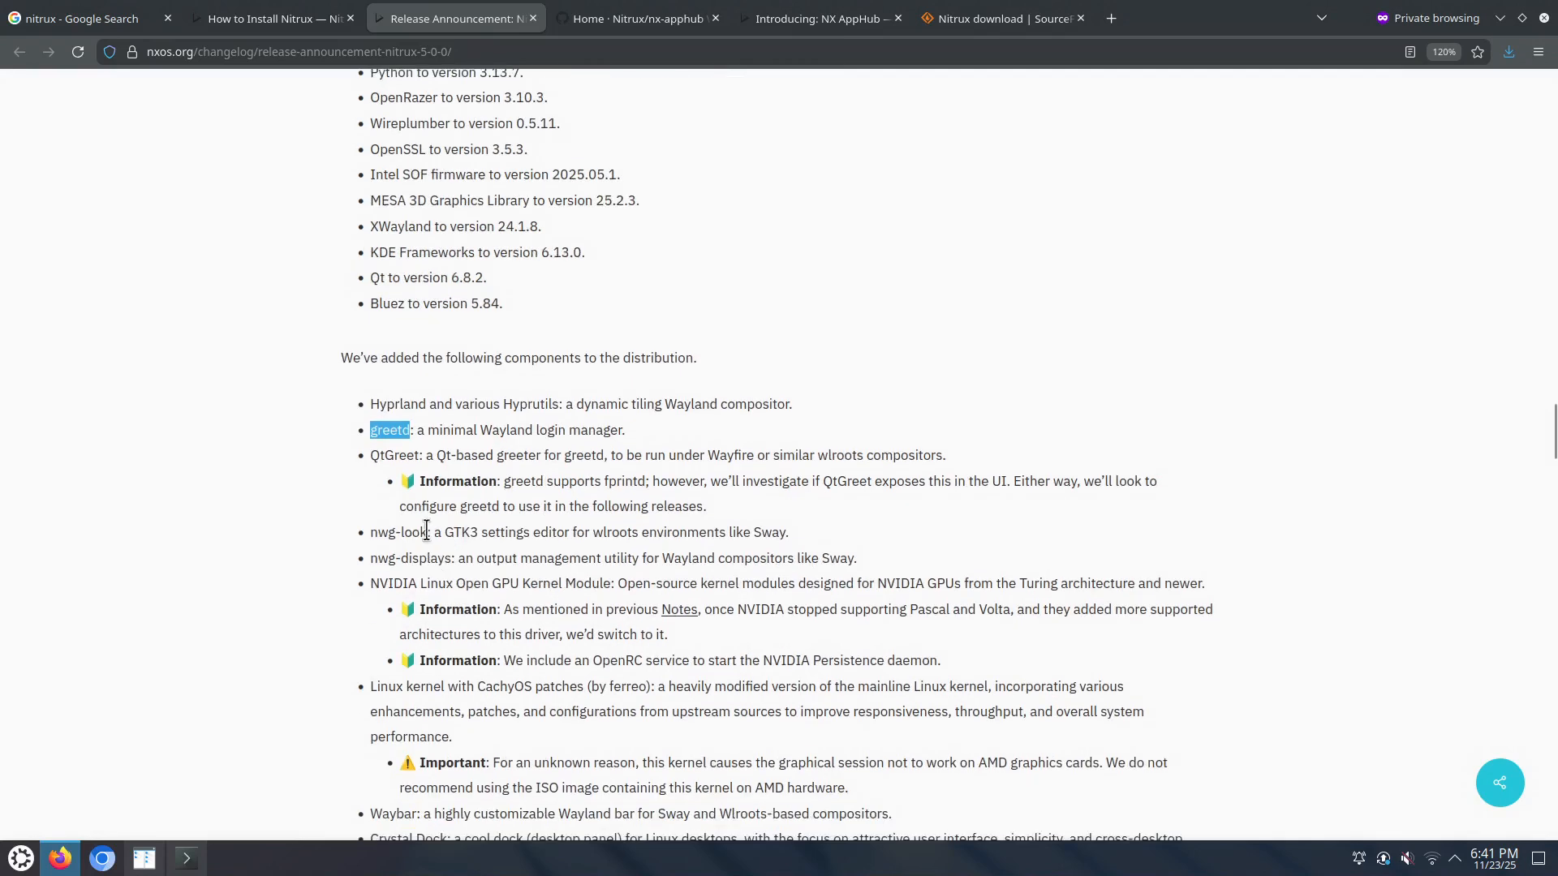
double_click(390, 453)
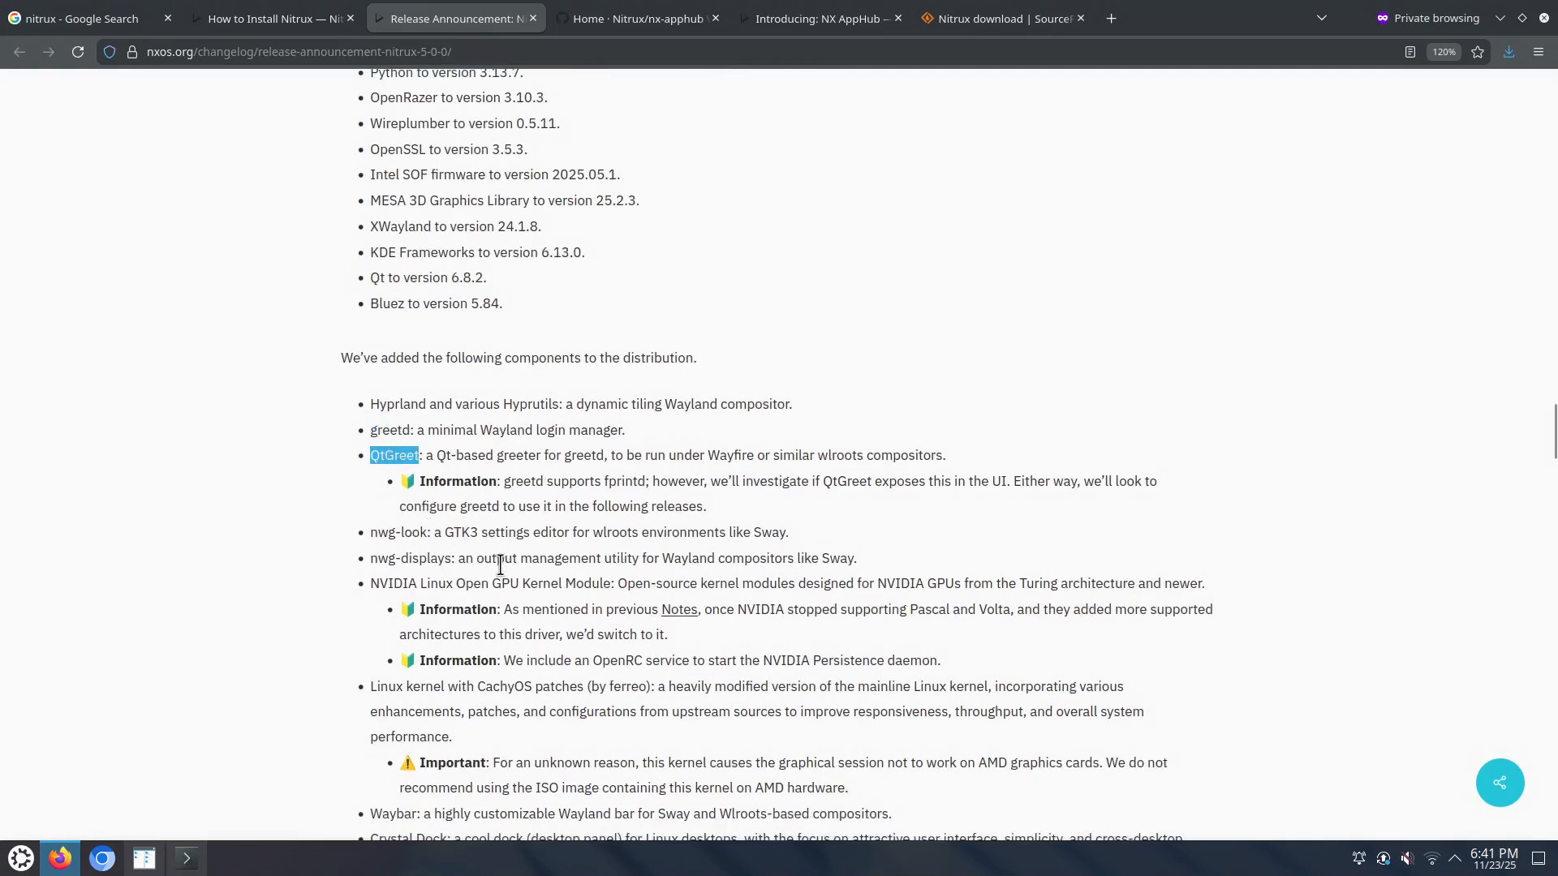
scroll(542, 634, "down", 6)
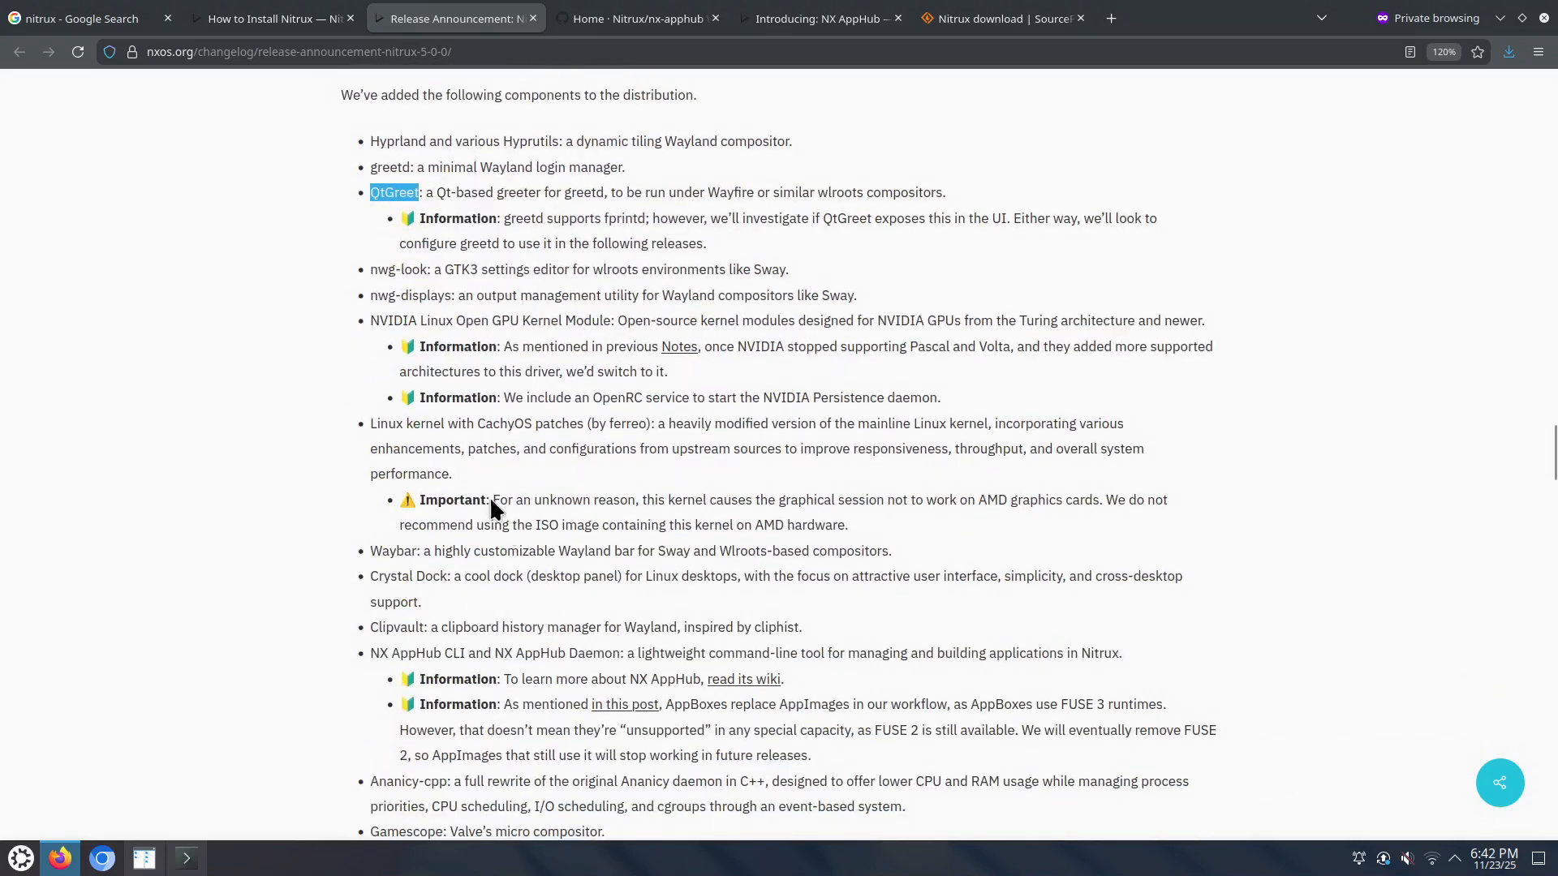
scroll(464, 552, "down", 6)
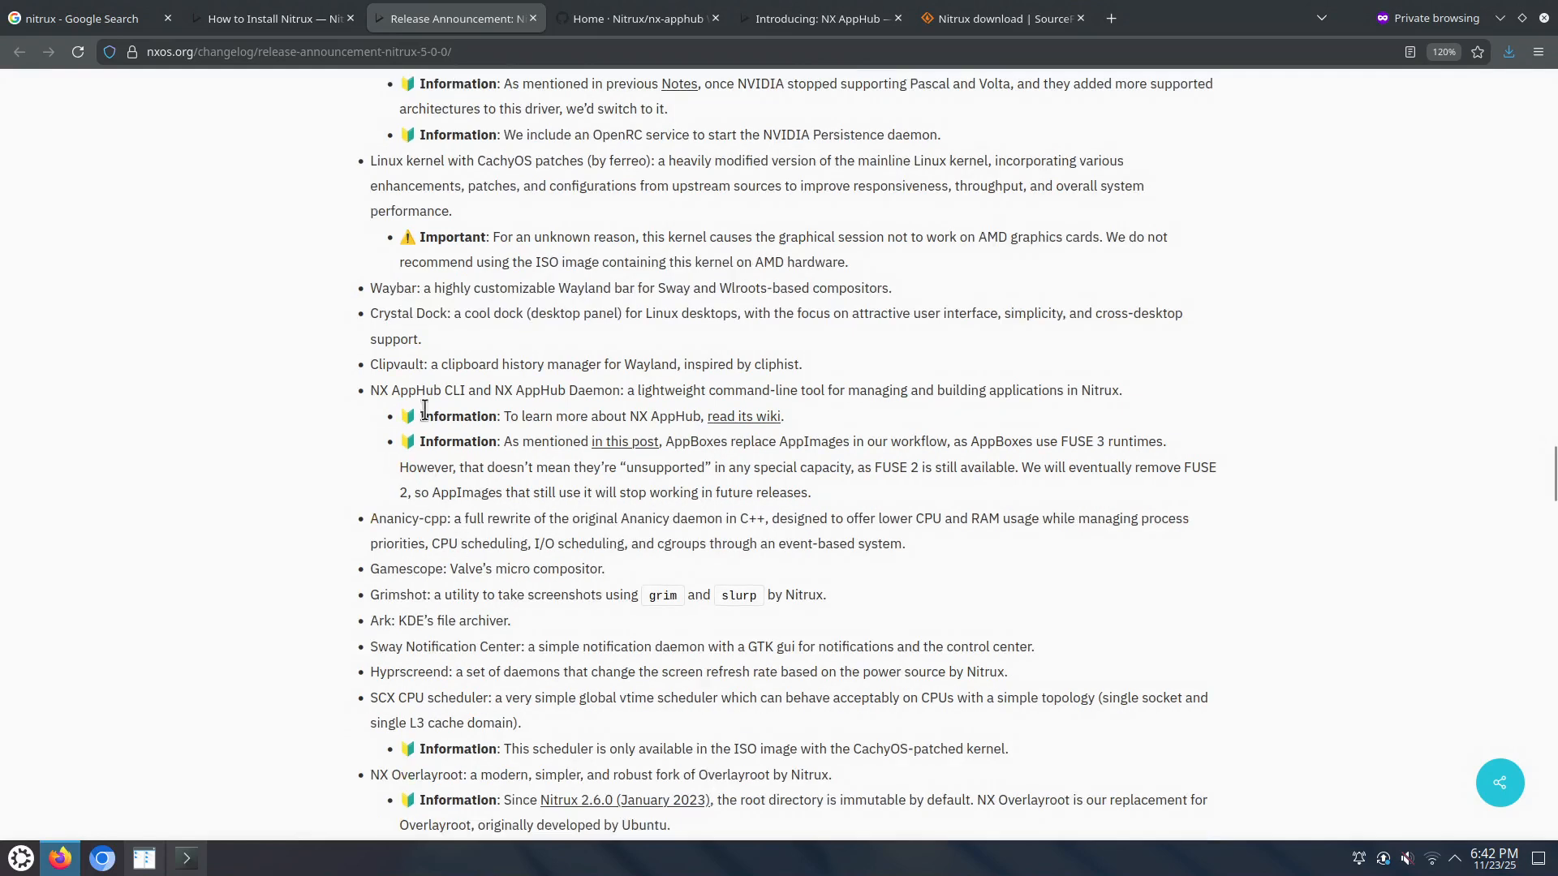
double_click(744, 288)
double_click(396, 288)
left_click(383, 317)
Step: Highlight FUSE 3, FUSE 2, AppImages and AppBoxes in the AppBoxes note
left_click_drag(1064, 441, 1111, 436)
left_click_drag(875, 468, 920, 466)
double_click(818, 442)
left_click_drag(874, 468, 915, 470)
double_click(683, 442)
double_click(802, 443)
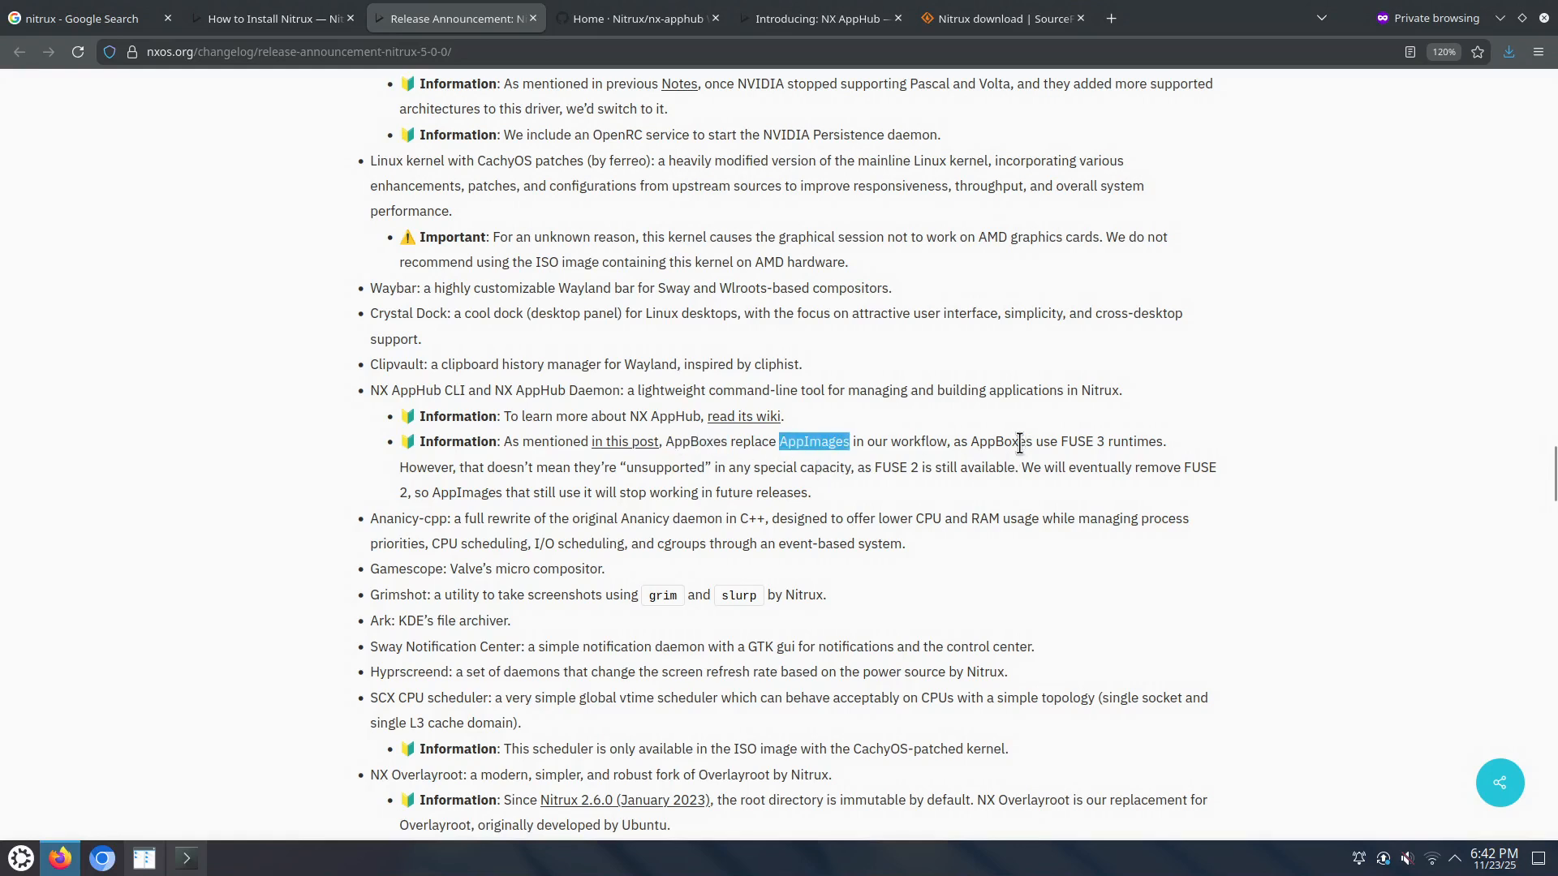
Step: Open the 'in this post' NX AppHub link in a new tab
right_click(625, 448)
left_click(673, 57)
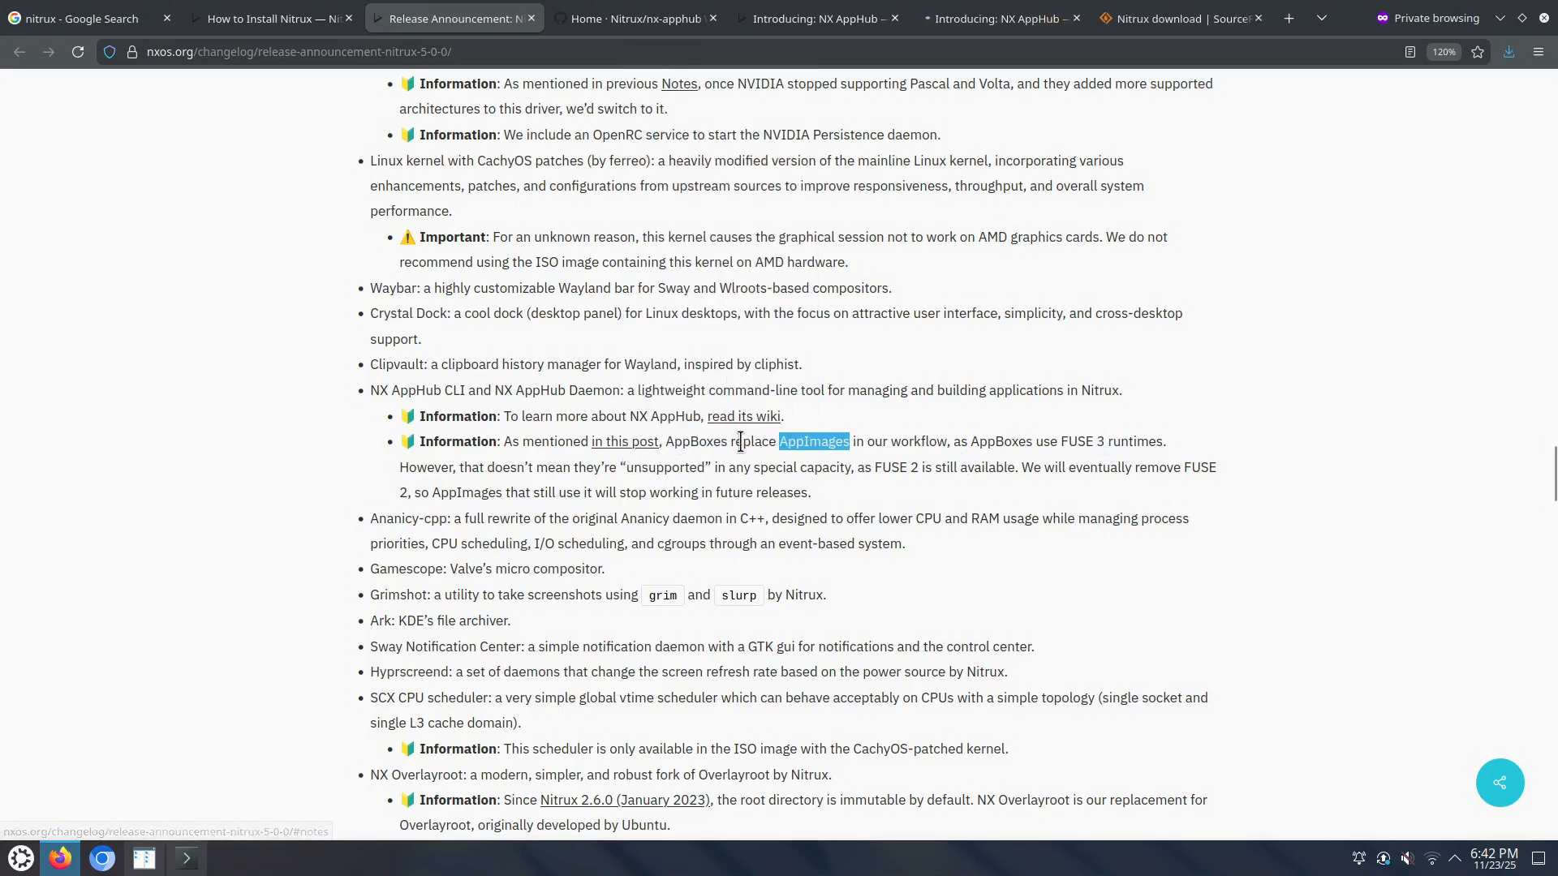
double_click(689, 445)
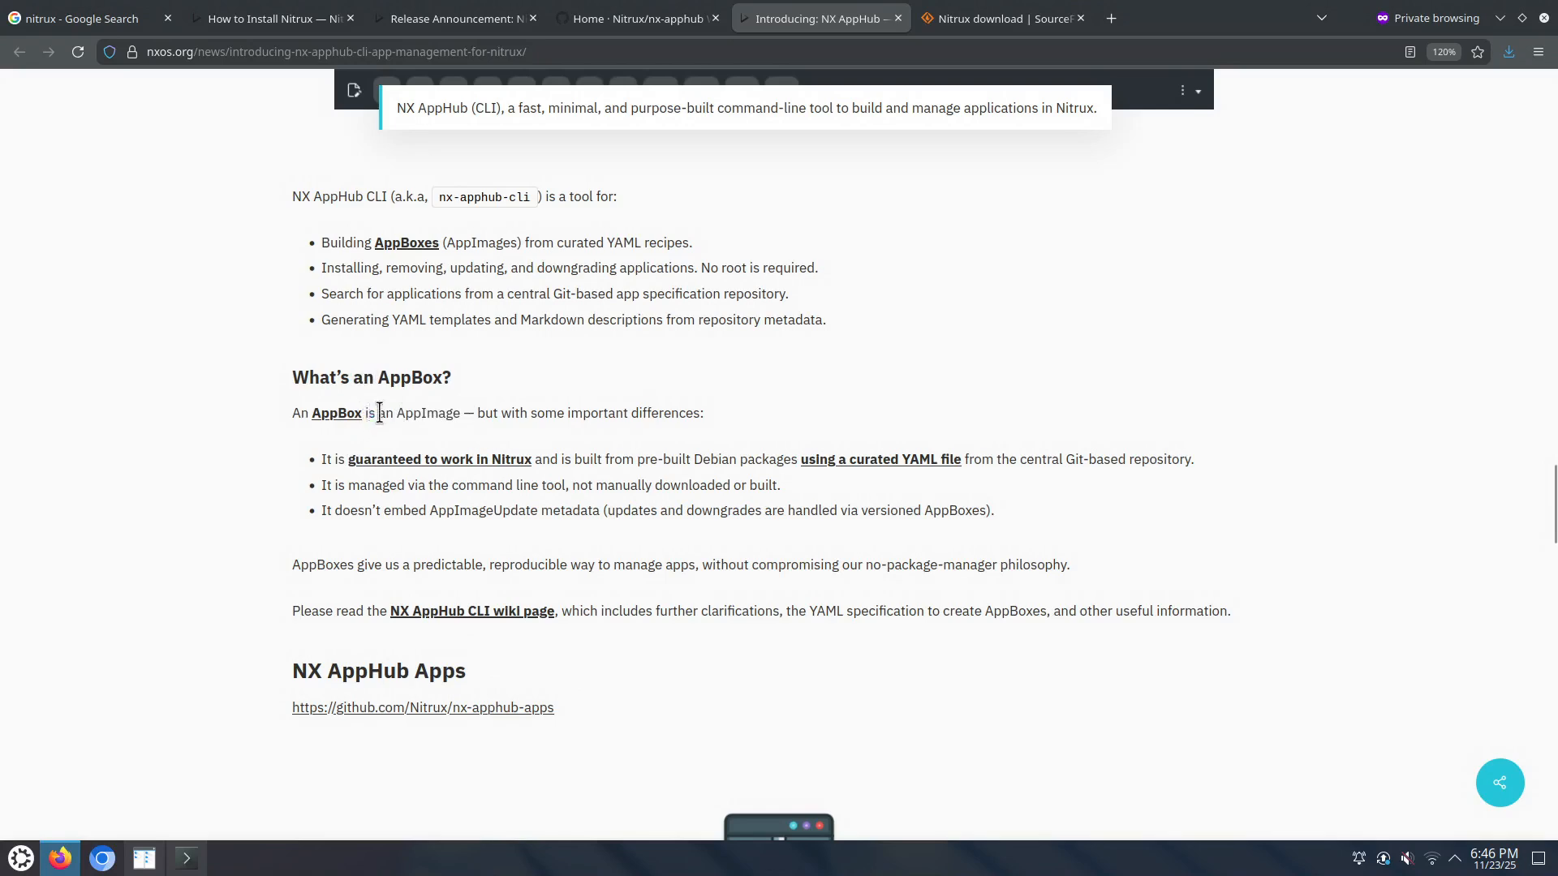
Step: Highlight that an AppBox is an AppImage and the Debian packages bullet, then scroll the article
left_click_drag(370, 415, 452, 415)
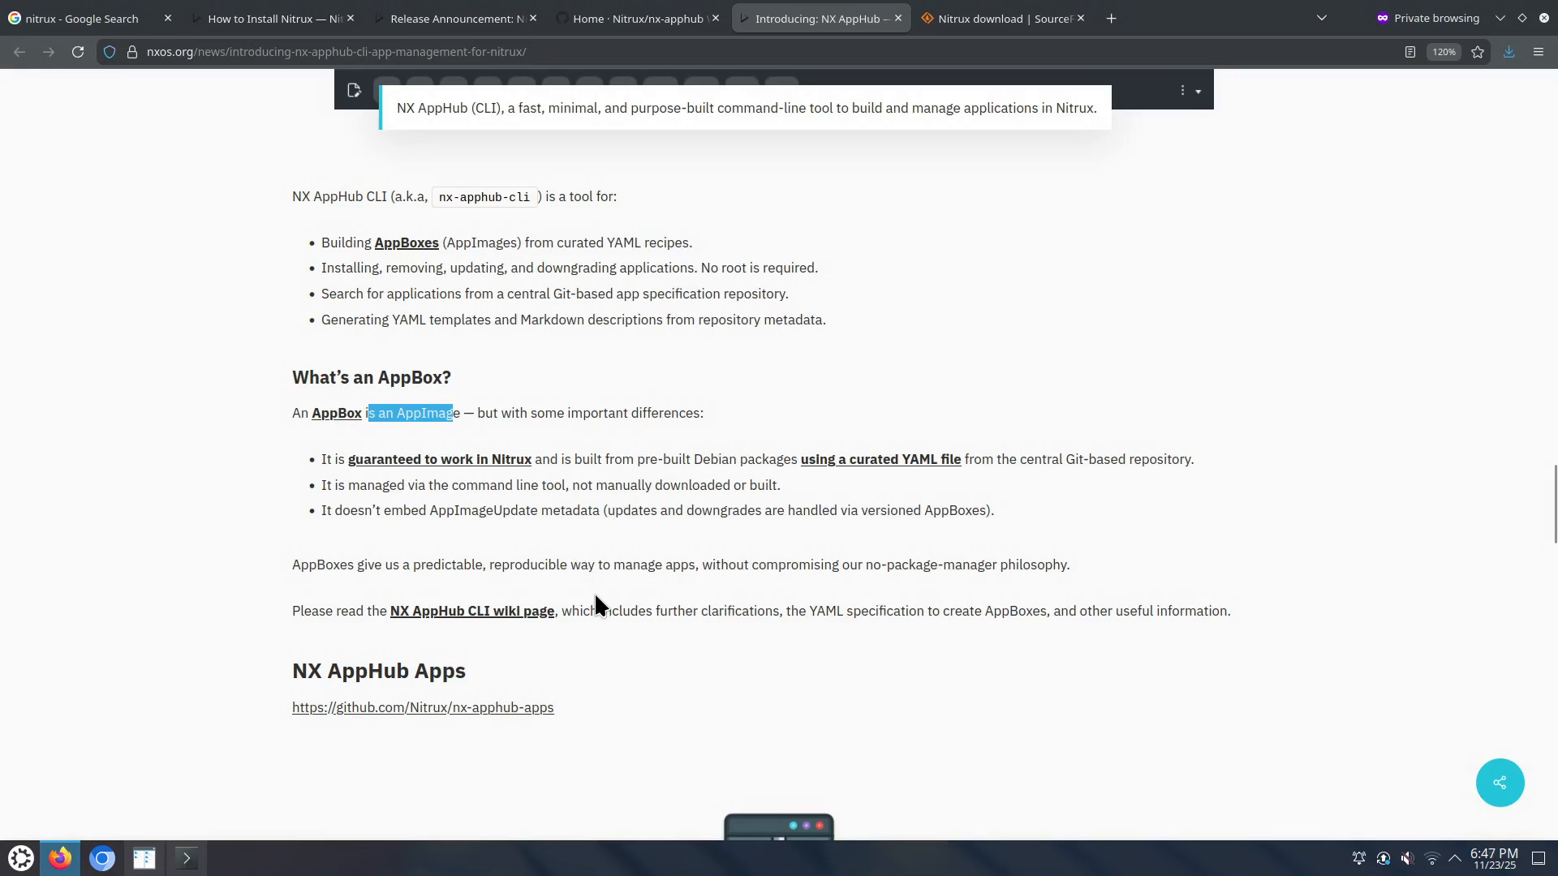
left_click_drag(694, 457, 789, 453)
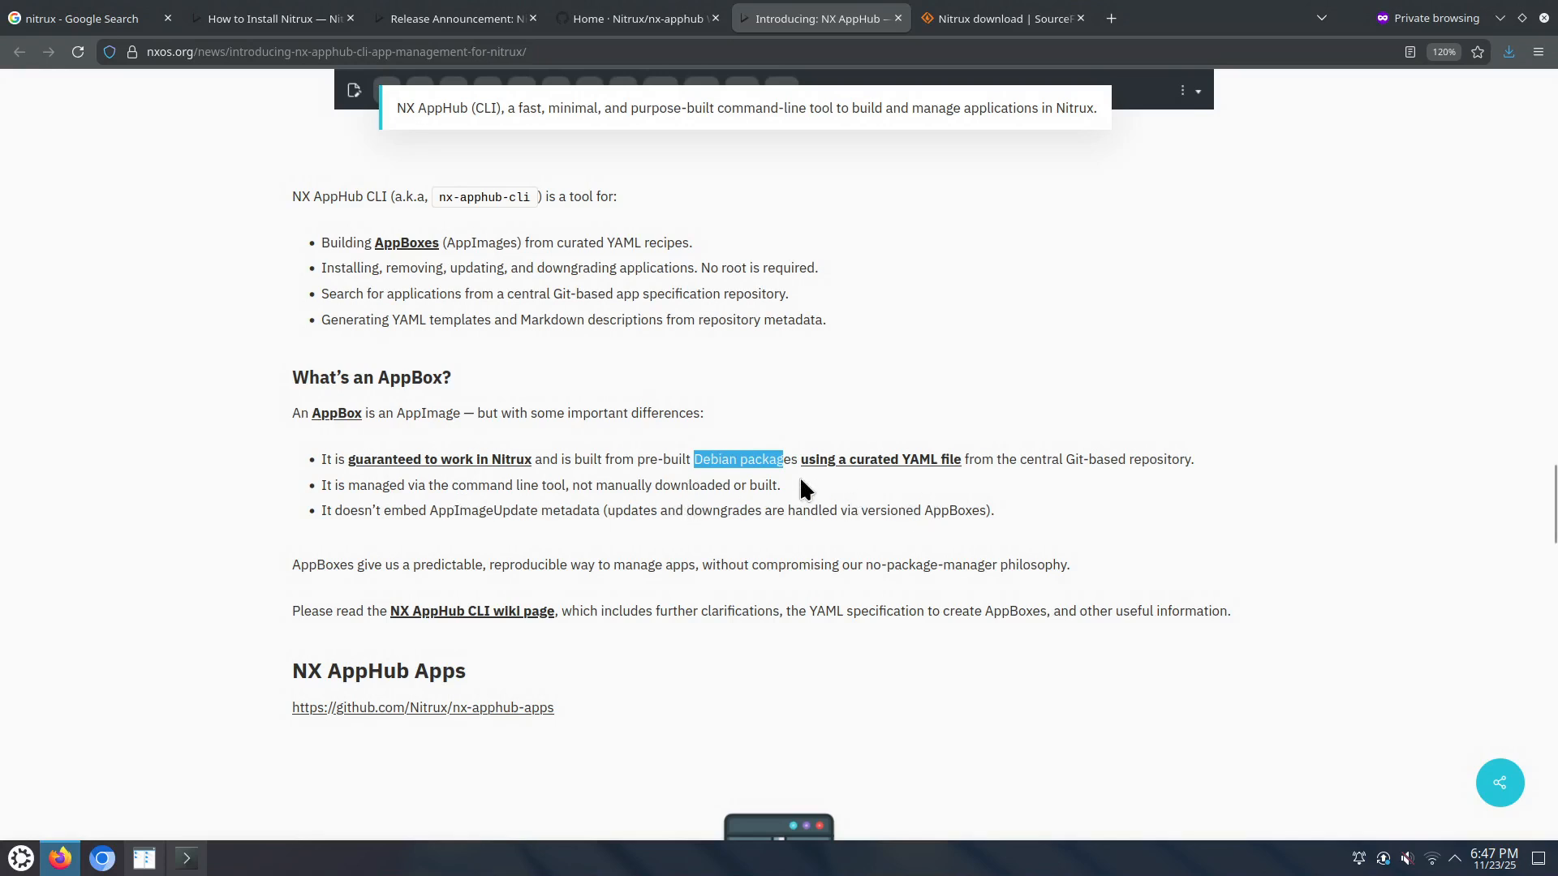
scroll(576, 403, "up", 3)
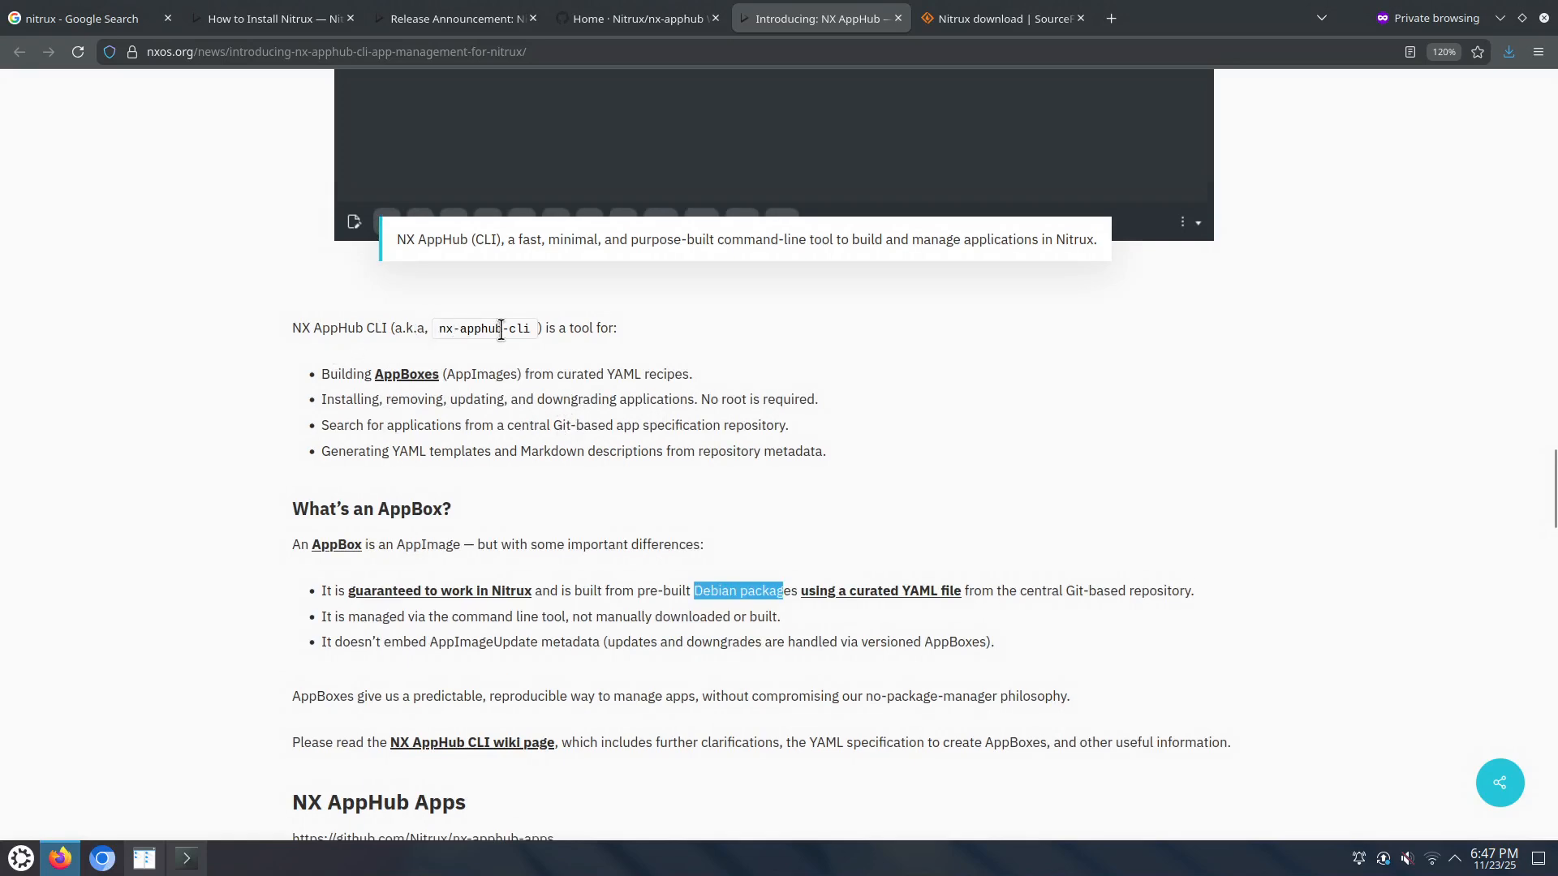
scroll(529, 360, "down", 10)
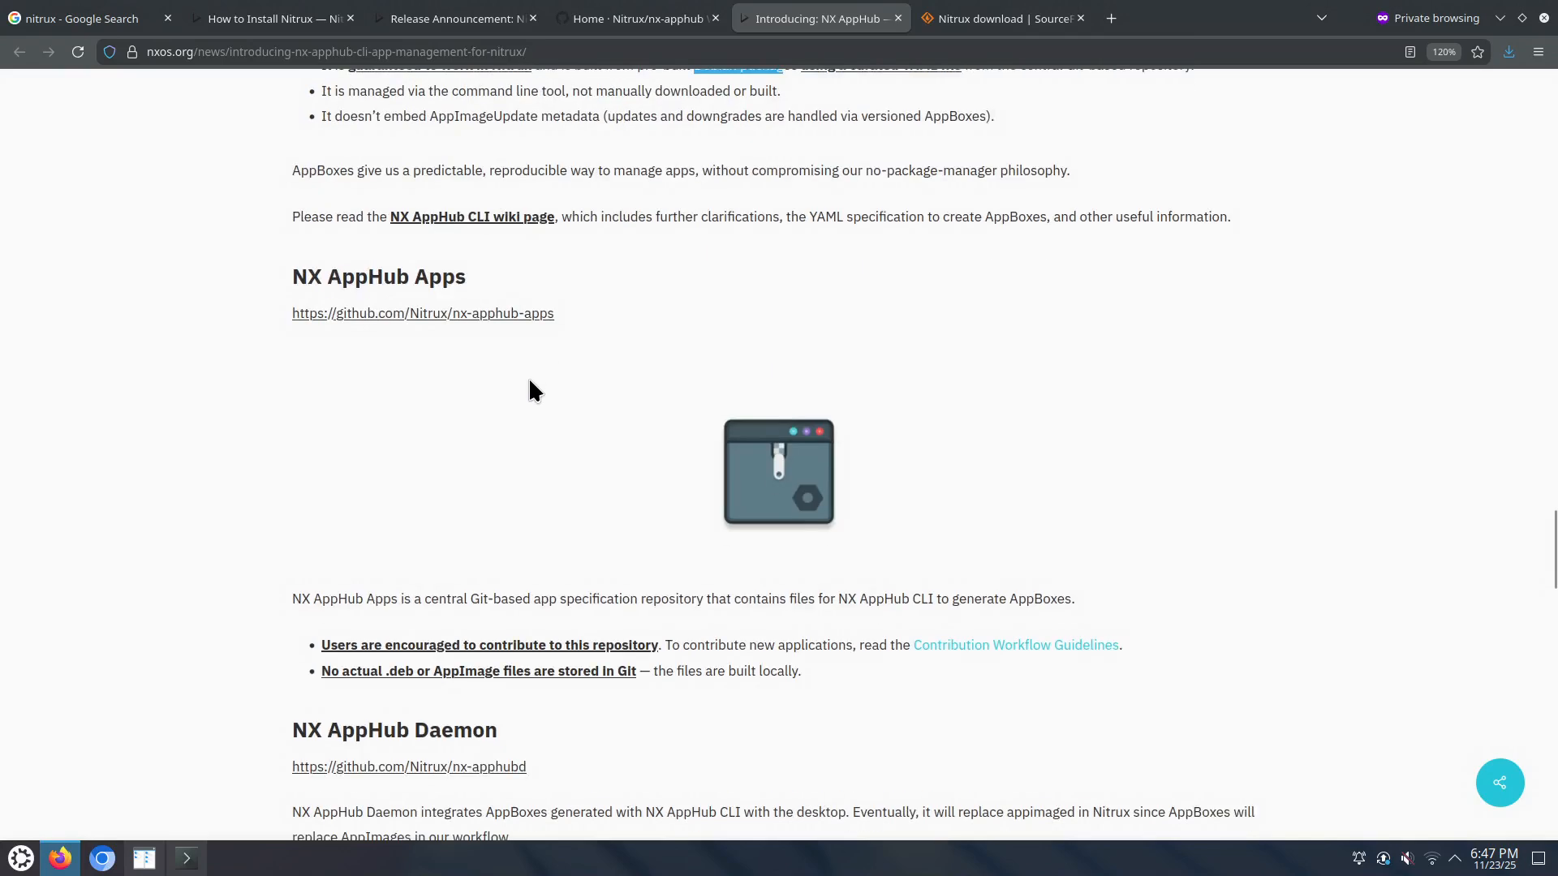
scroll(527, 380, "down", 7)
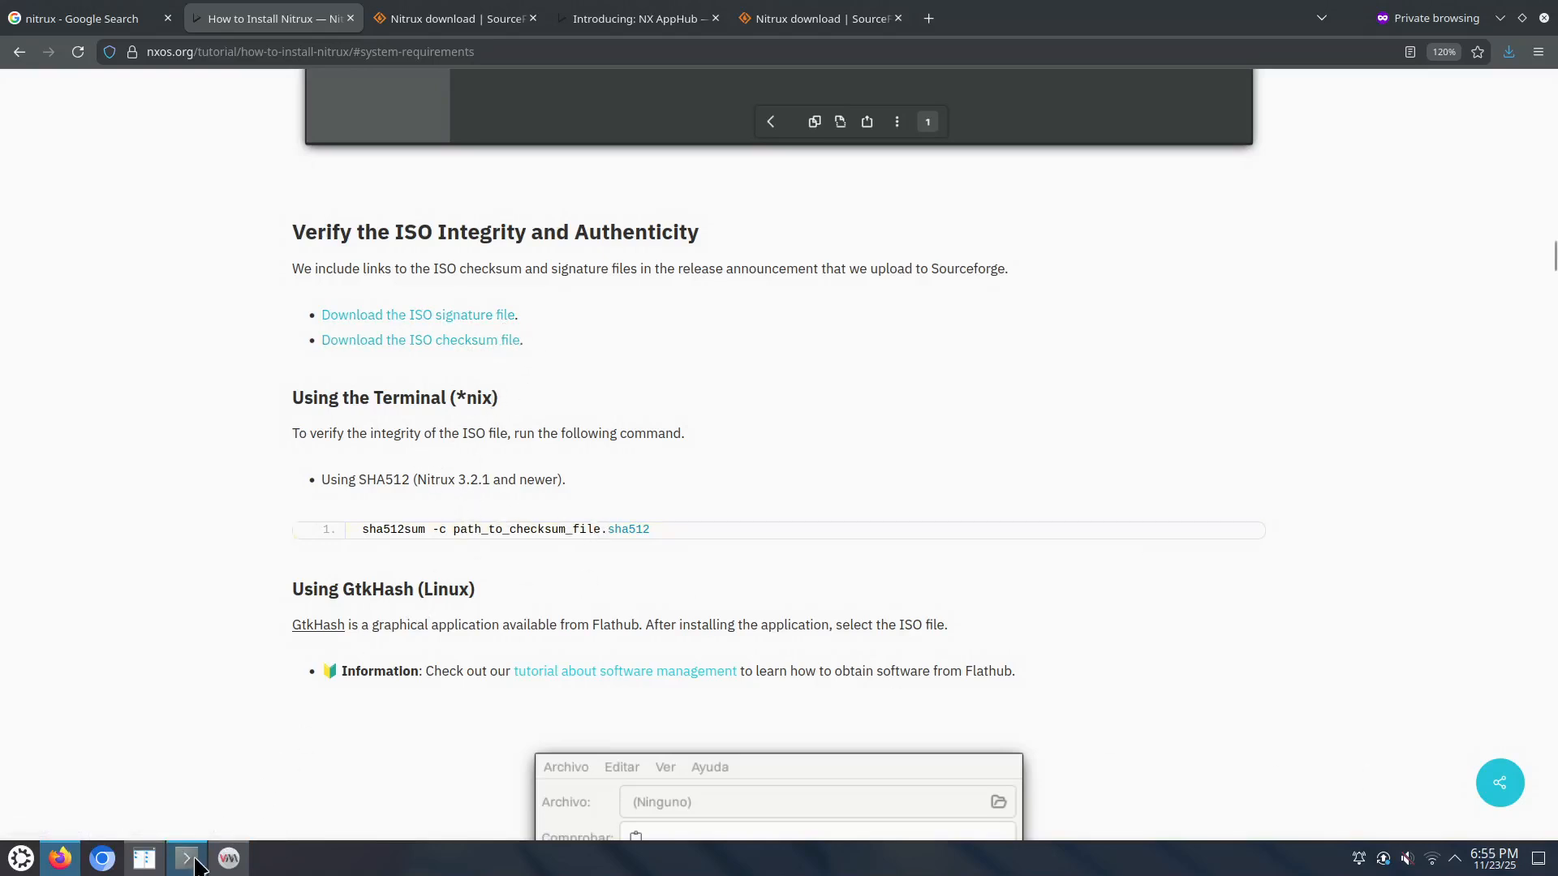
Step: In Krusader's terminal, compare the start and end of the computed SHA512 hash against the checksum
left_click(144, 859)
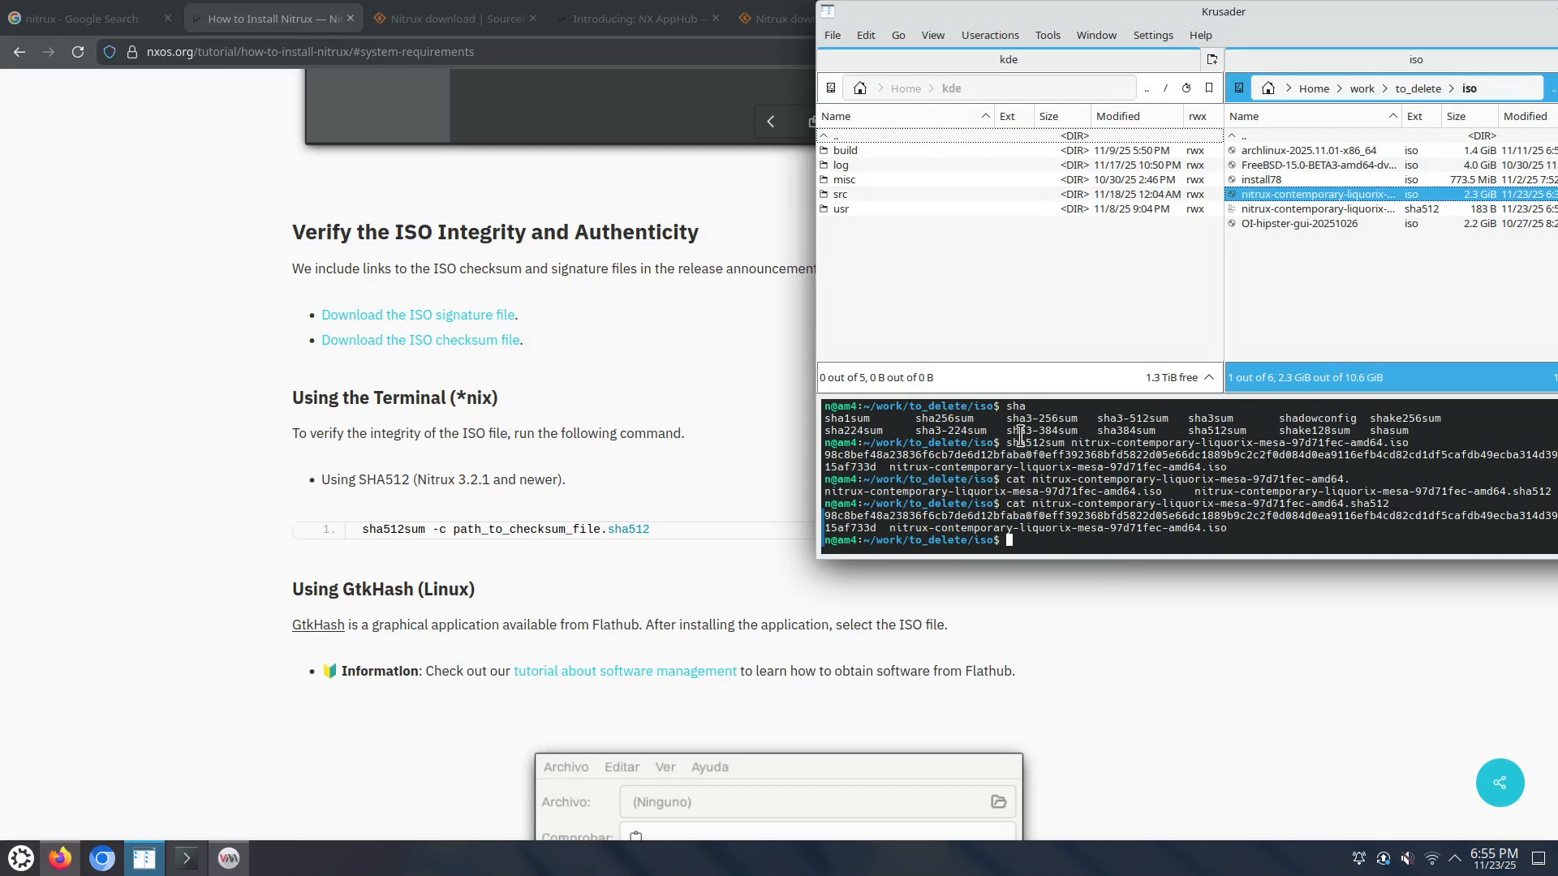
left_click_drag(1007, 443, 1231, 466)
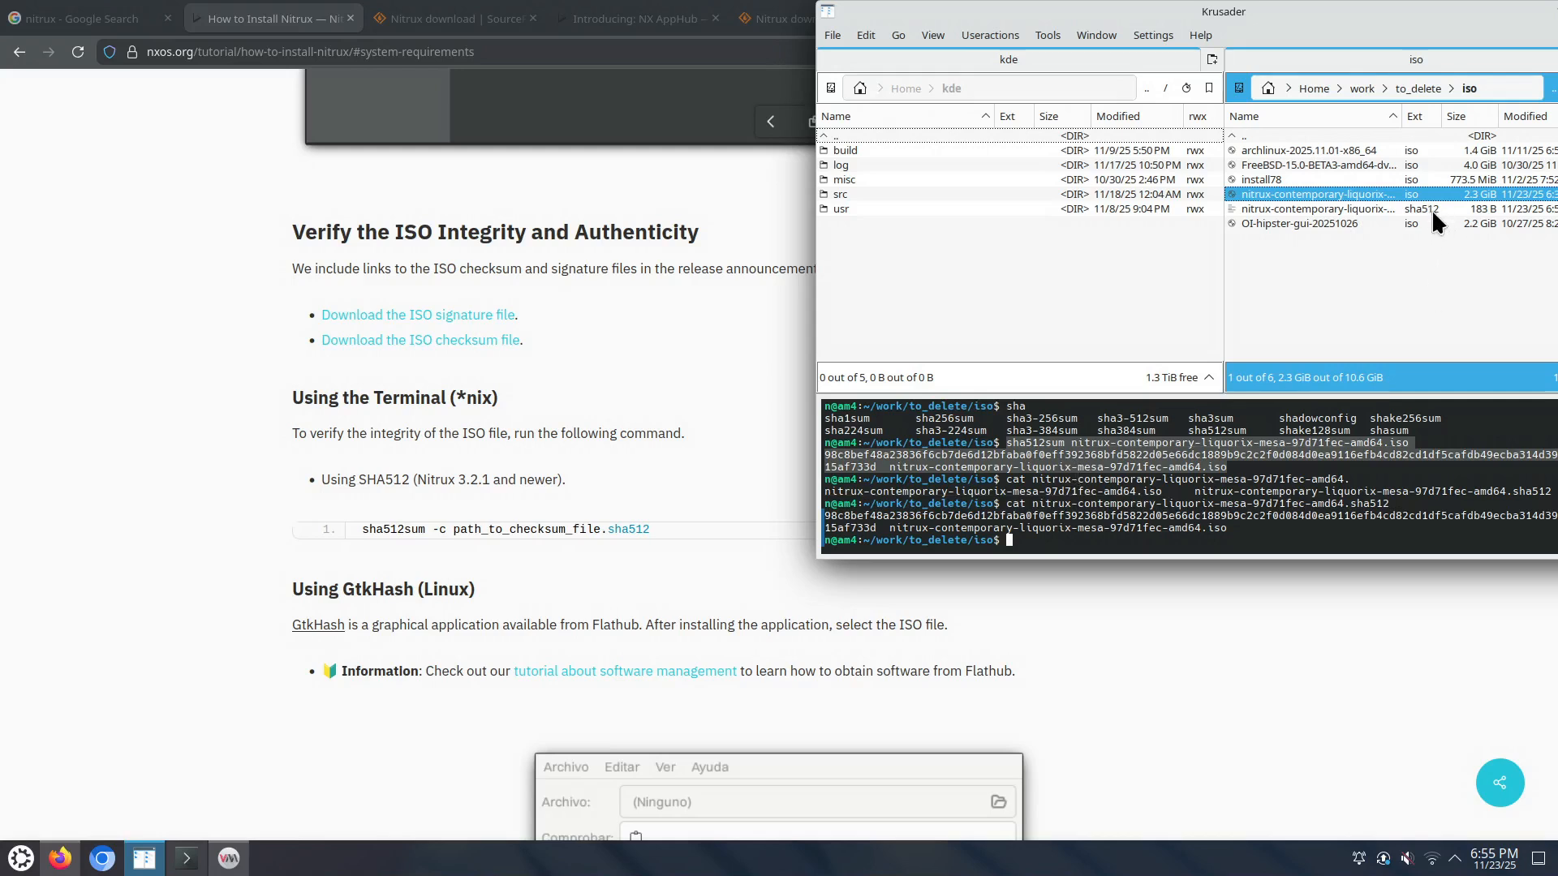
left_click(830, 519)
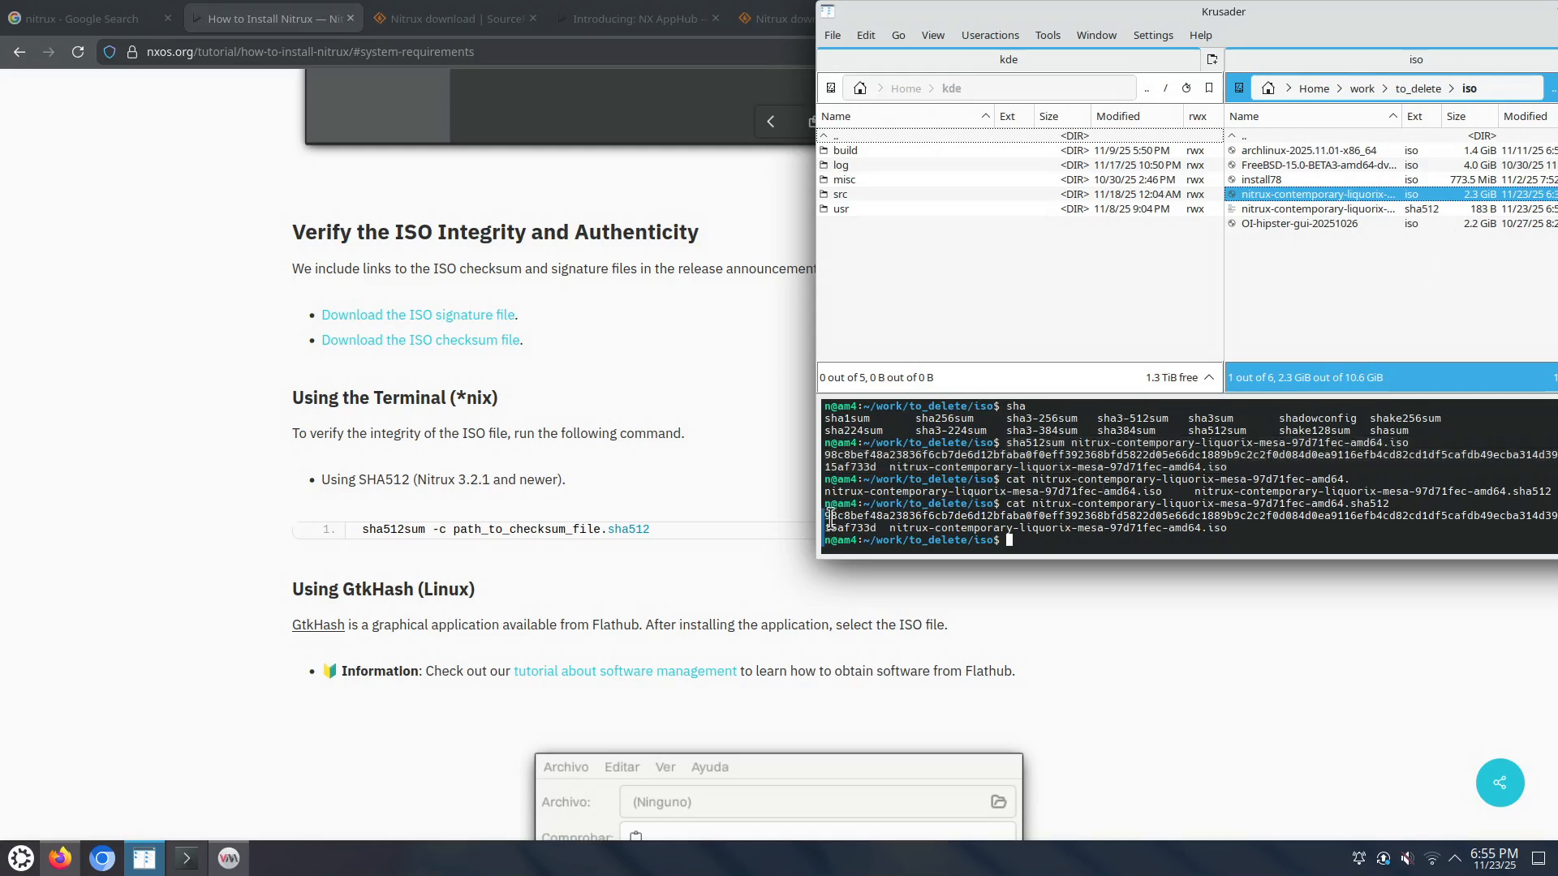
left_click_drag(829, 517, 844, 516)
left_click_drag(877, 467, 857, 465)
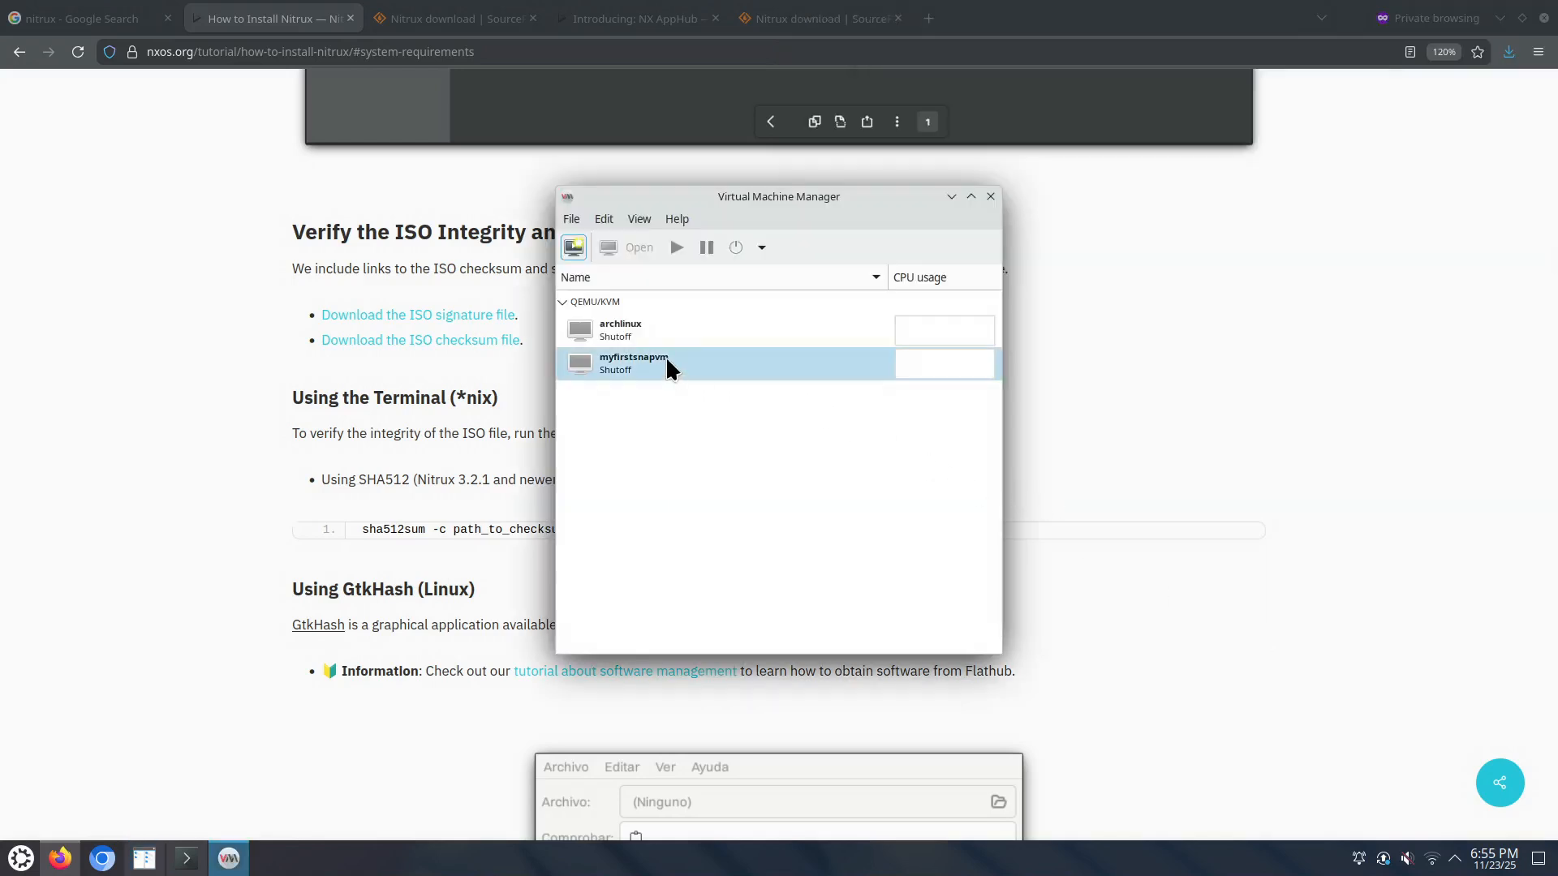
Step: Start a new VM using the Nitrux contemporary ISO from the to_delete_iso pool
left_click(571, 220)
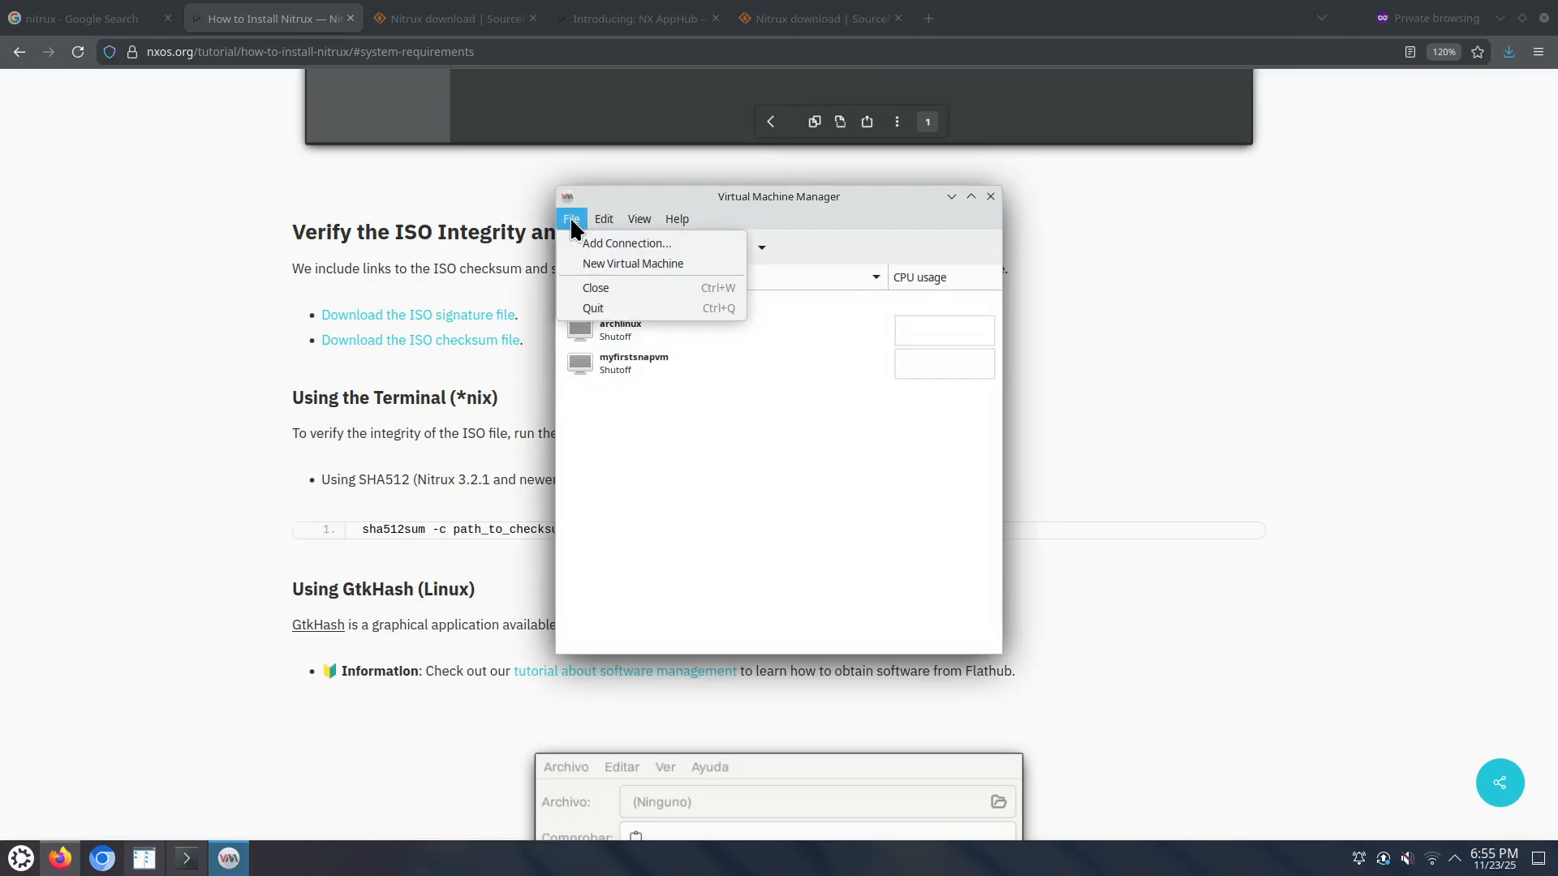
left_click(597, 259)
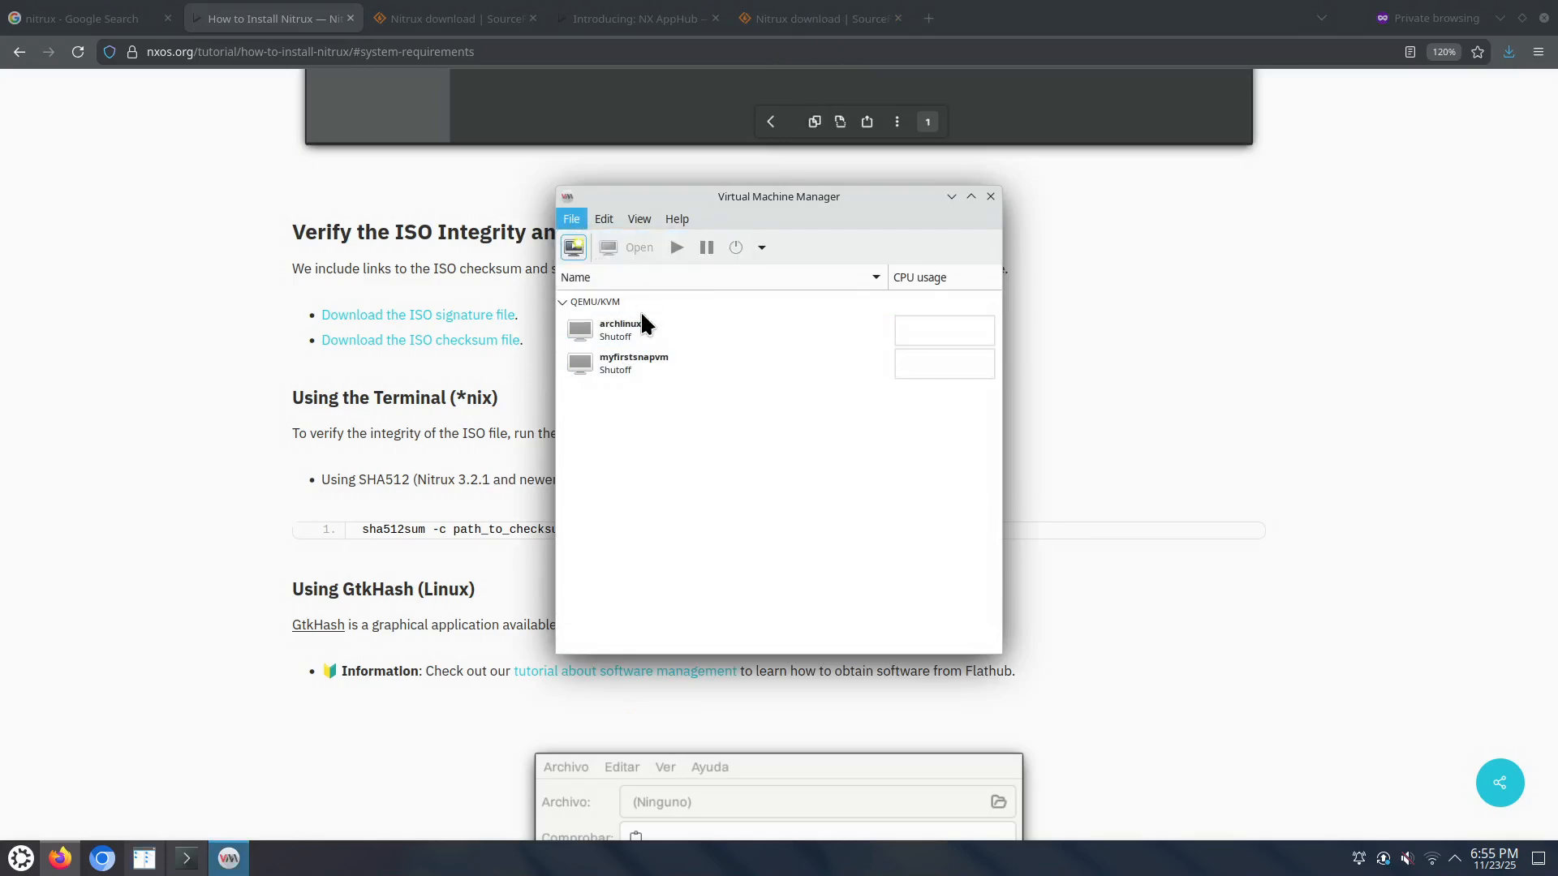
left_click(937, 611)
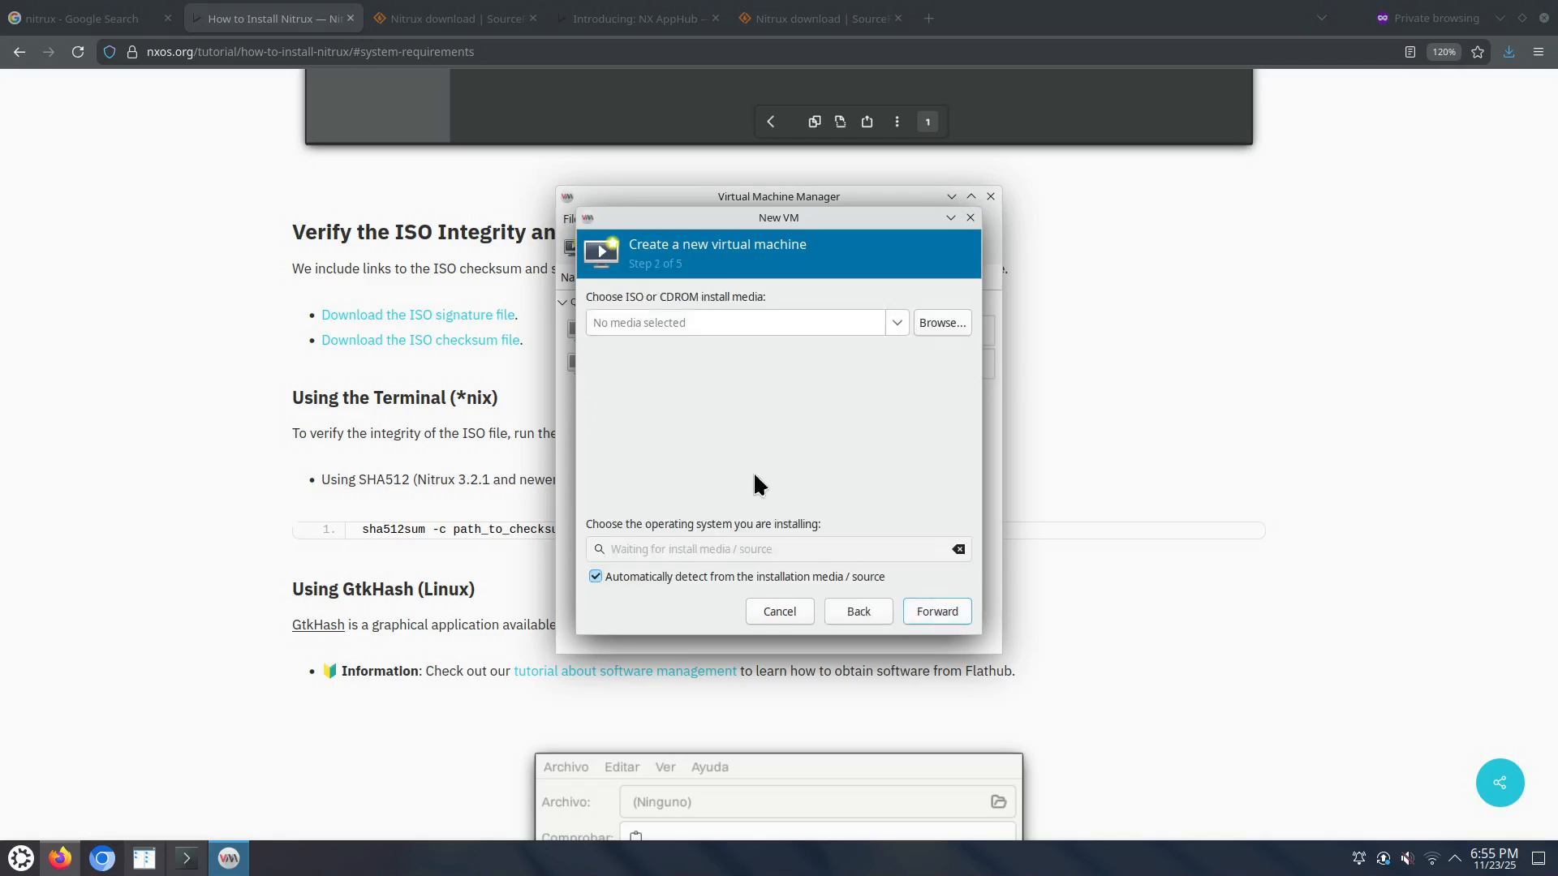
left_click(937, 321)
left_click(546, 287)
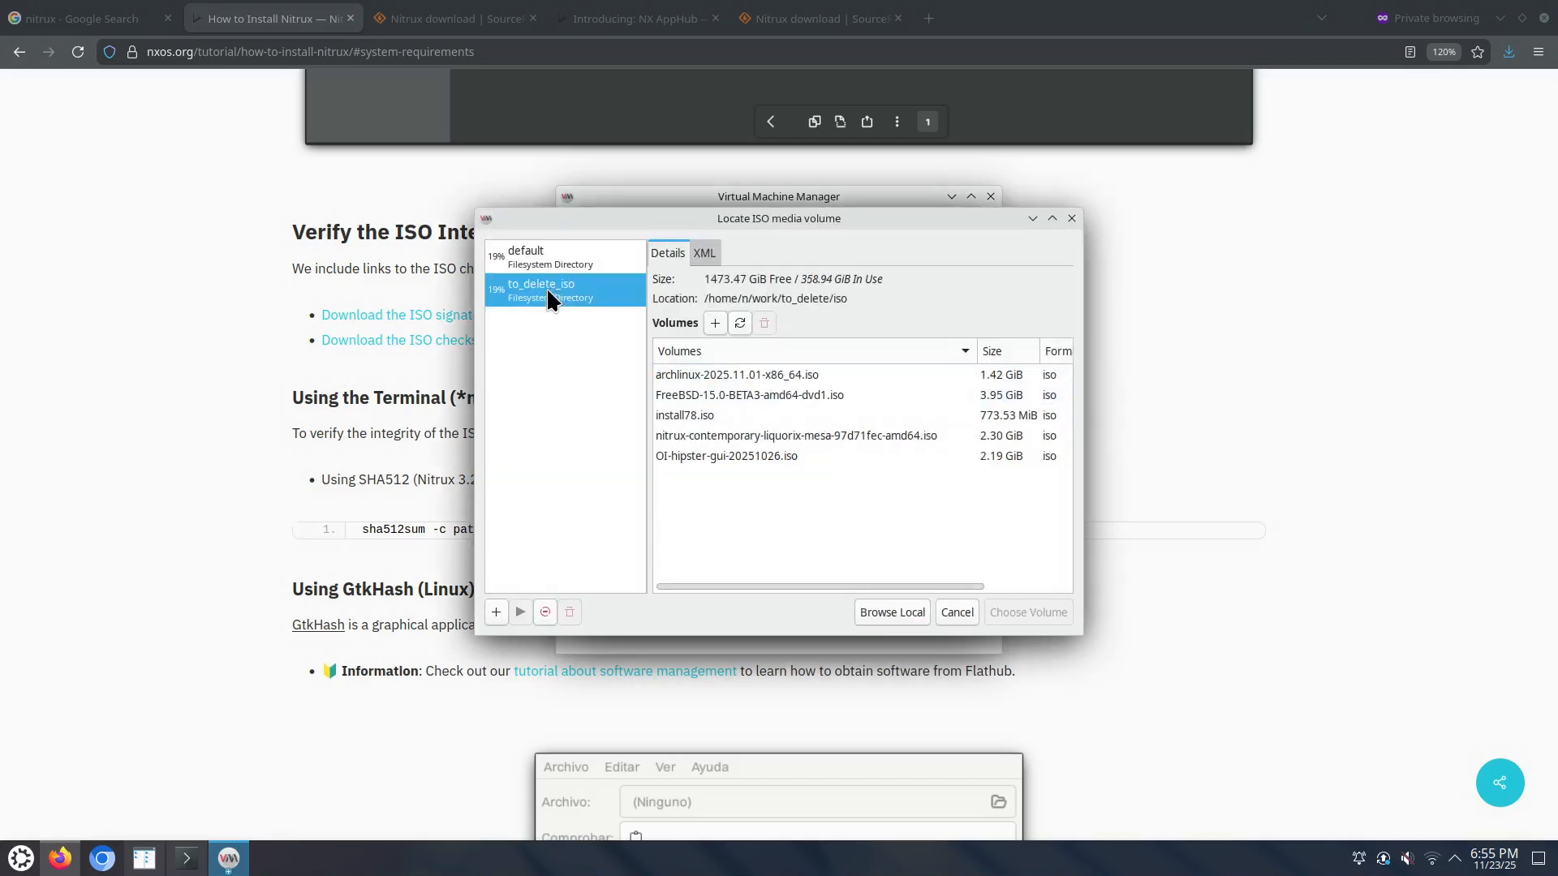
left_click(741, 323)
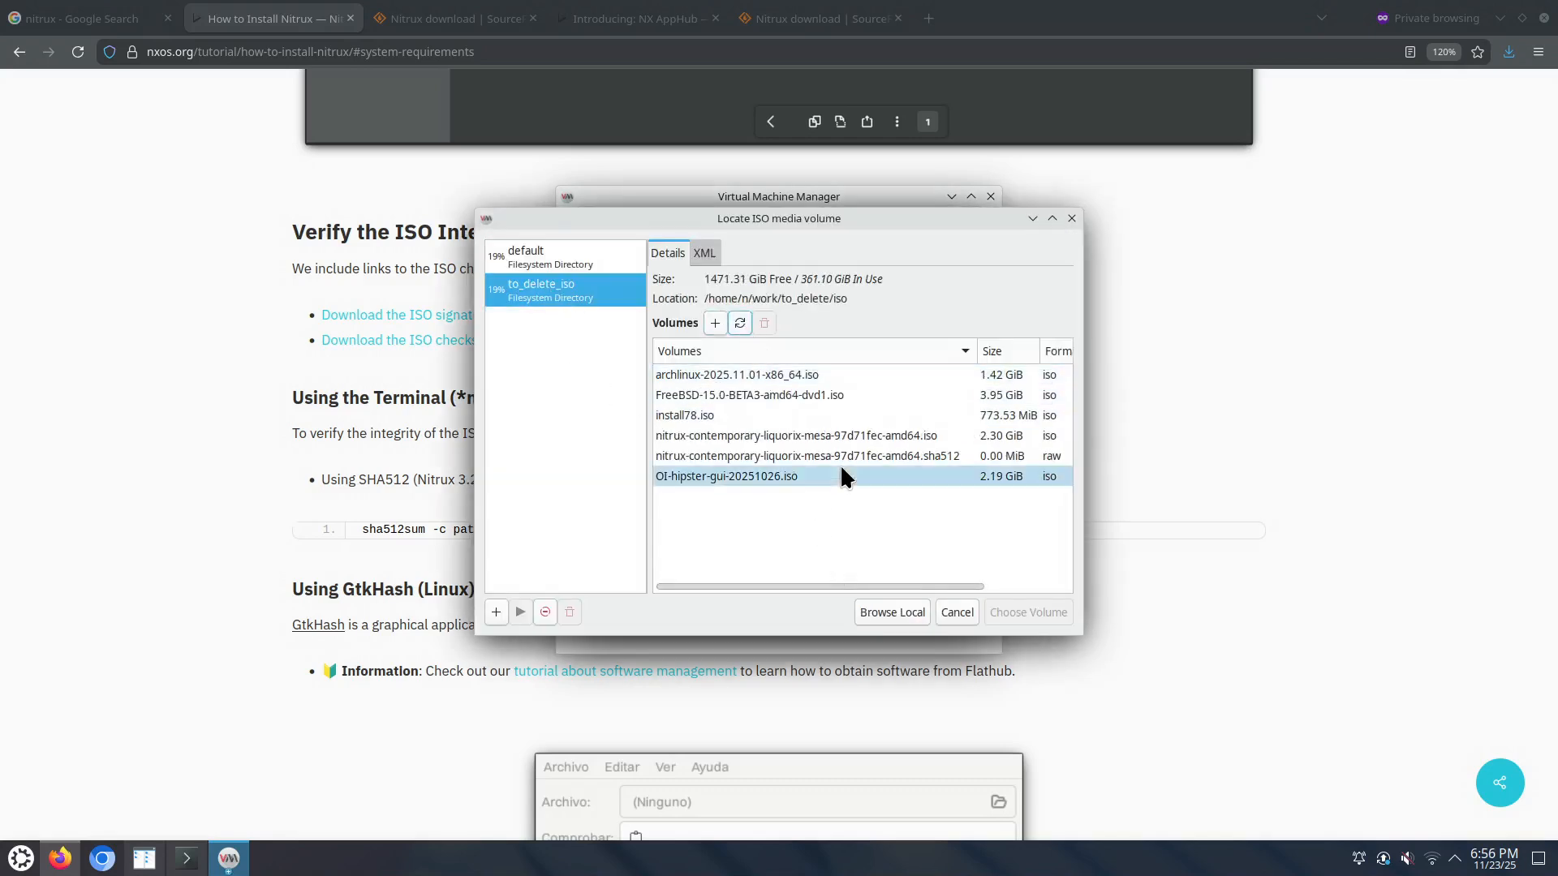
left_click(841, 436)
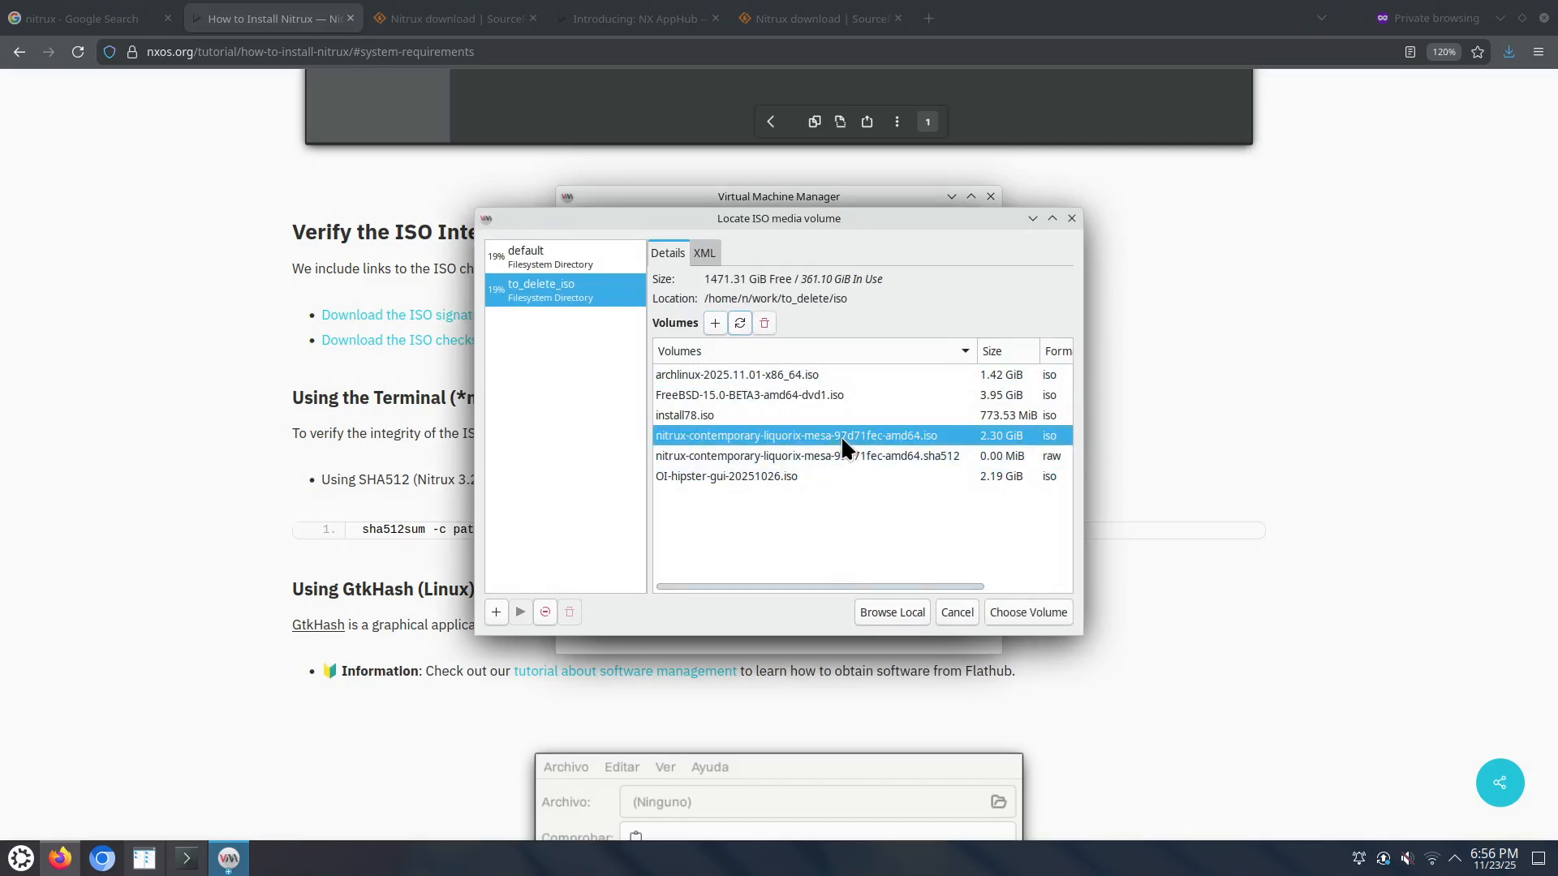
left_click(1019, 610)
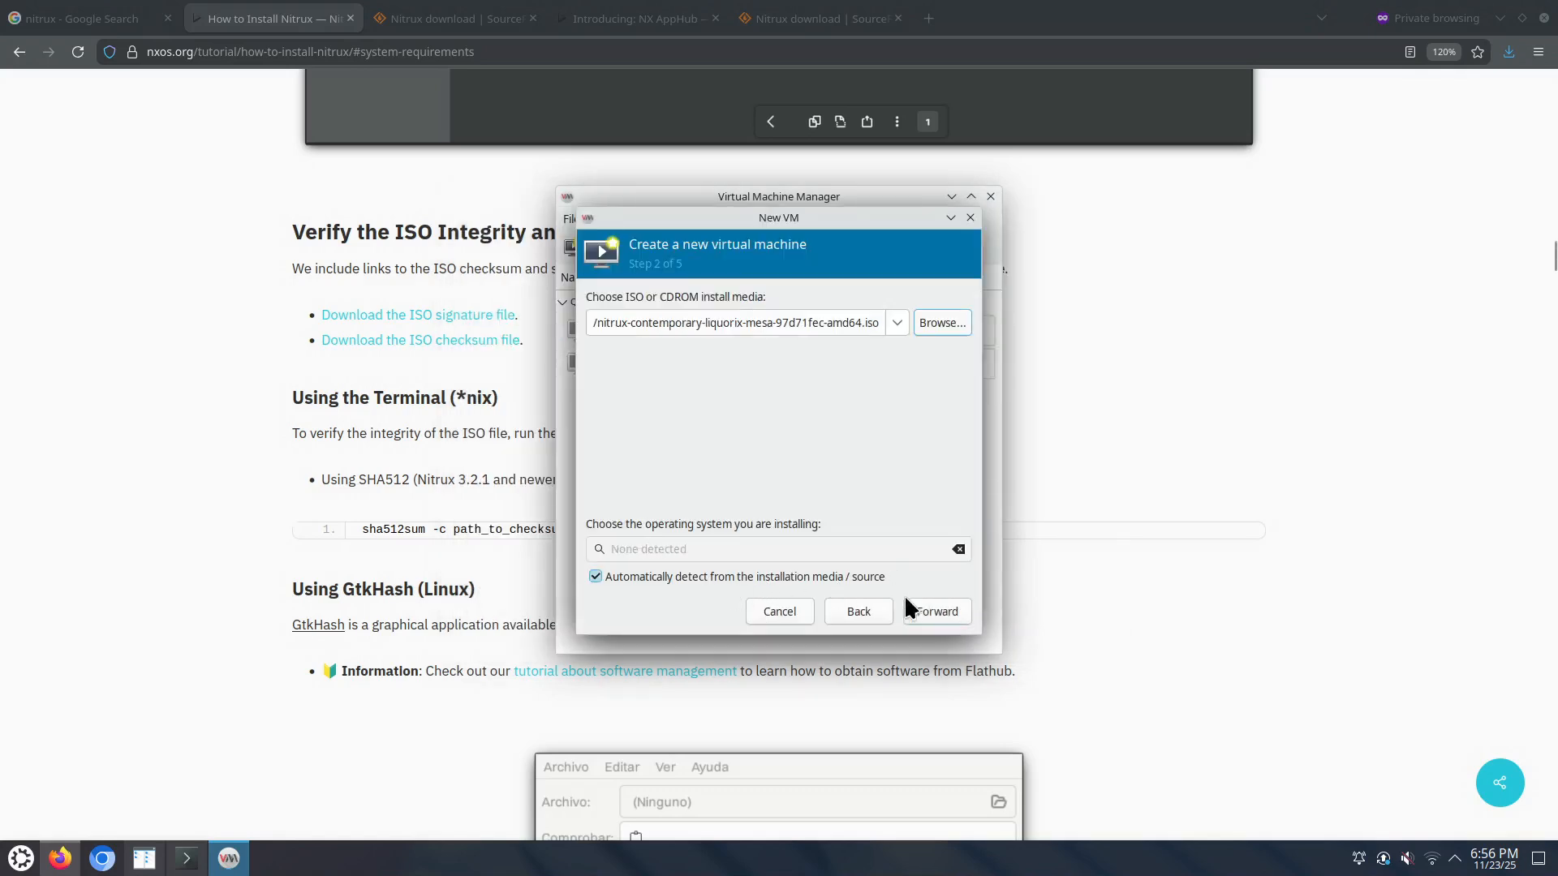
Step: Disable OS auto-detection, set the operating system to Arch Linux, and continue to memory settings
left_click(621, 576)
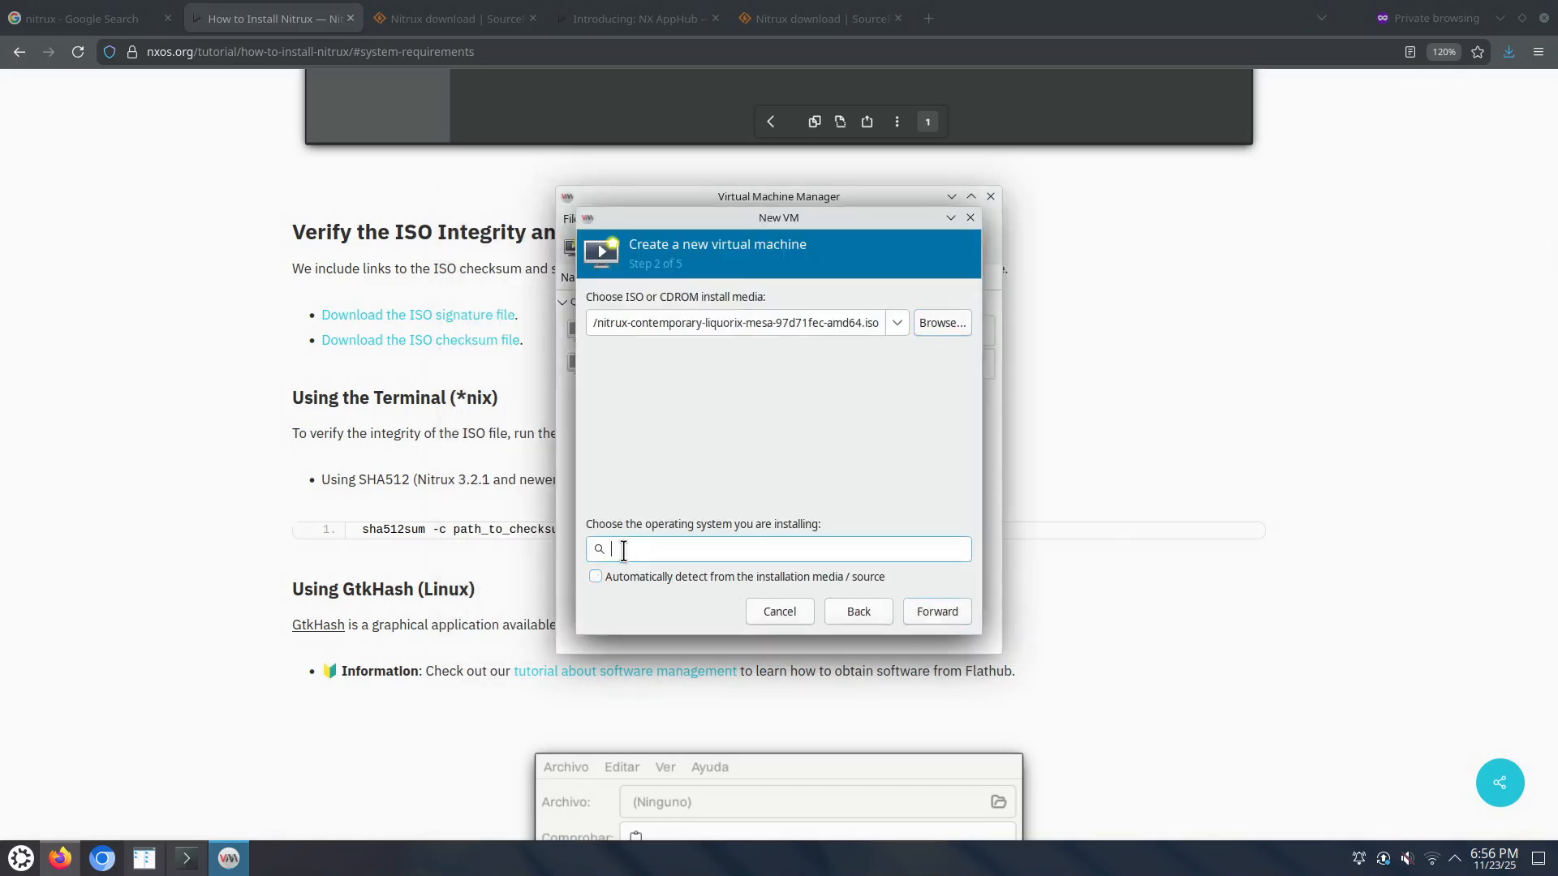
type("Arch")
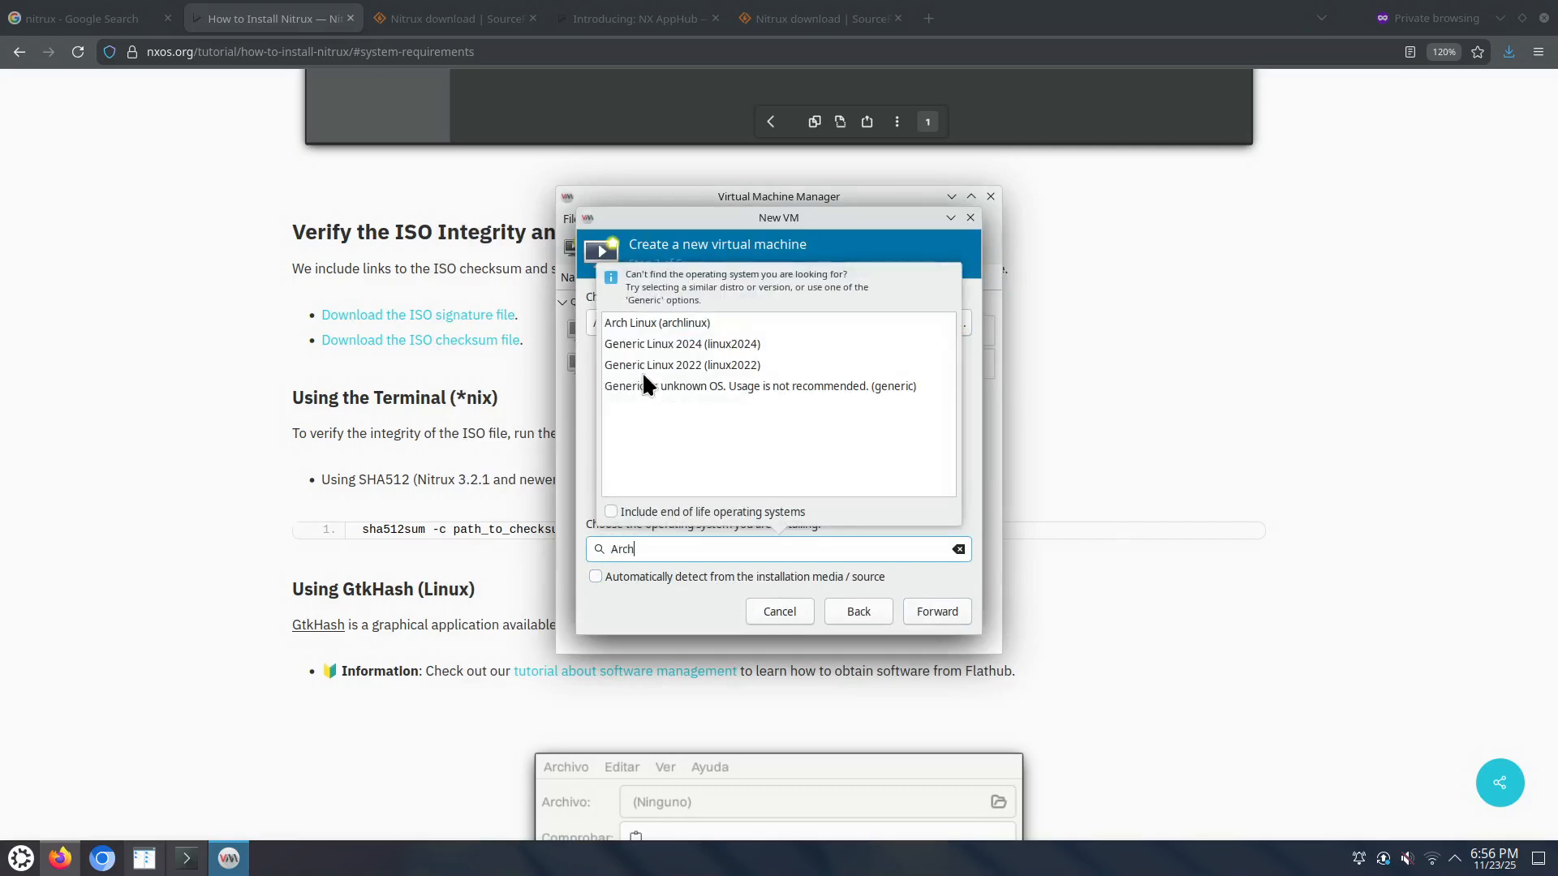
left_click(694, 323)
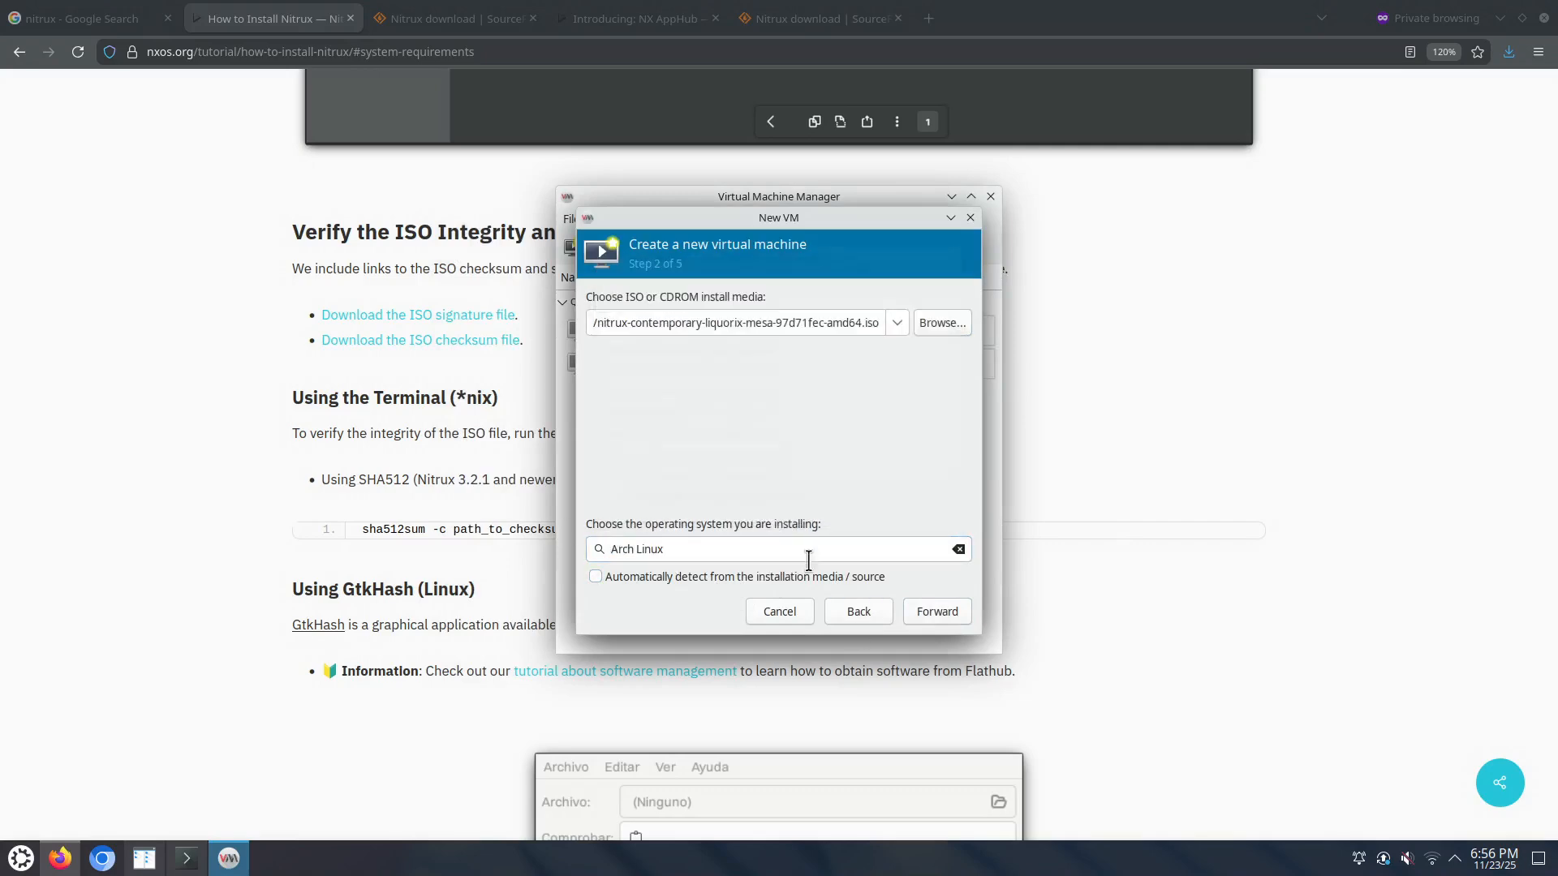
left_click(936, 618)
left_click(686, 327)
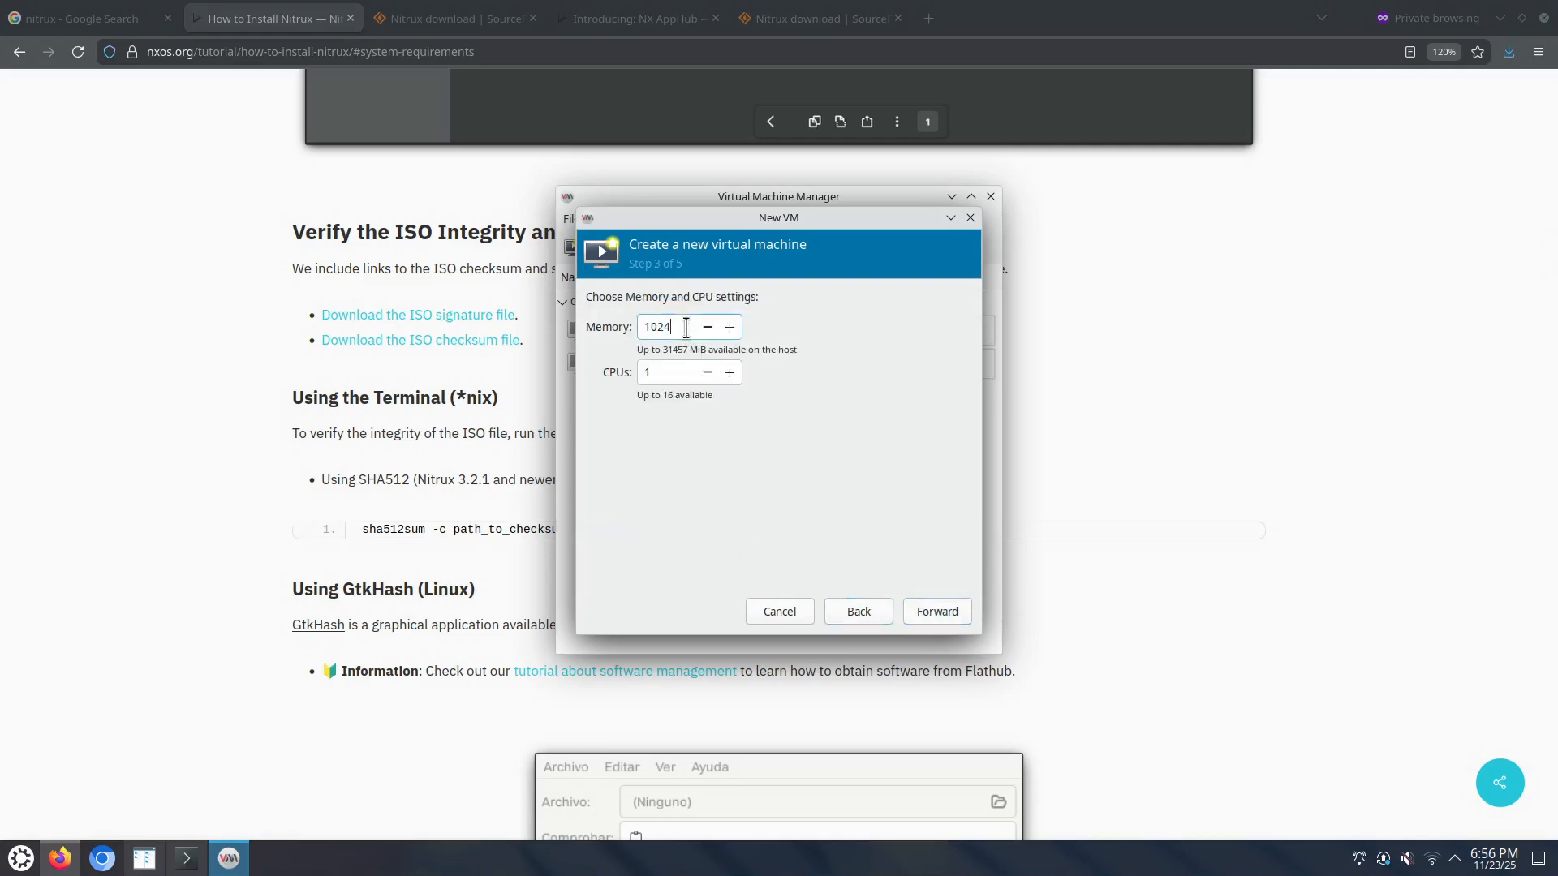
Step: Allocate 10240 MiB of memory, 8 CPUs and a 200 GiB disk to the new VM
type("0")
left_click(669, 375)
left_click_drag(669, 374, 625, 371)
left_click(938, 610)
left_click(625, 349)
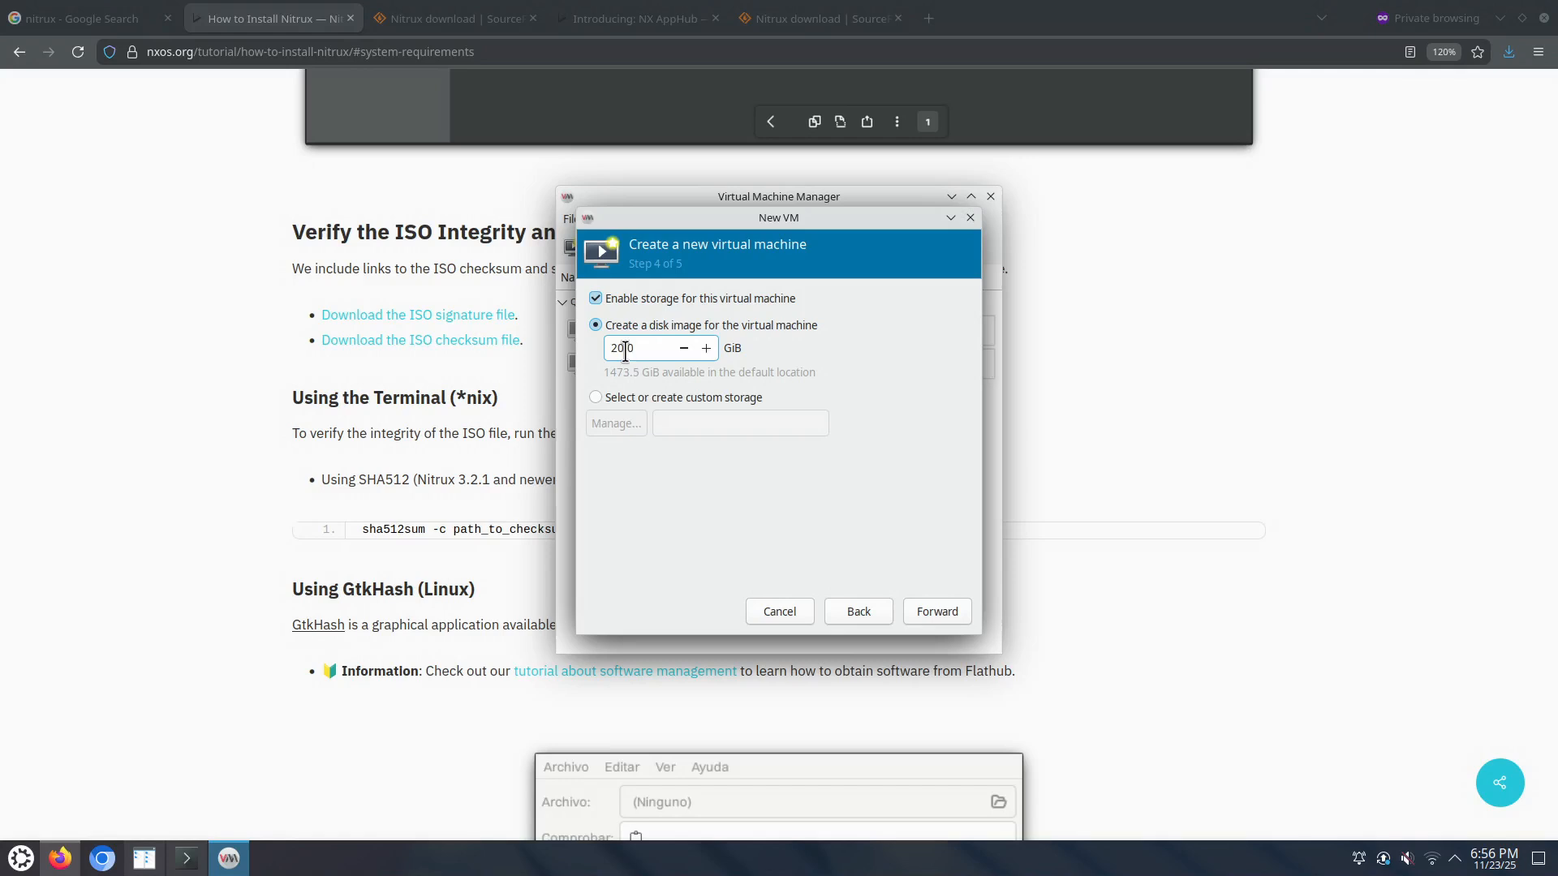
left_click(936, 612)
Step: Name the VM 'nitrux' and finish with Customize configuration before install enabled
triple_click(702, 328)
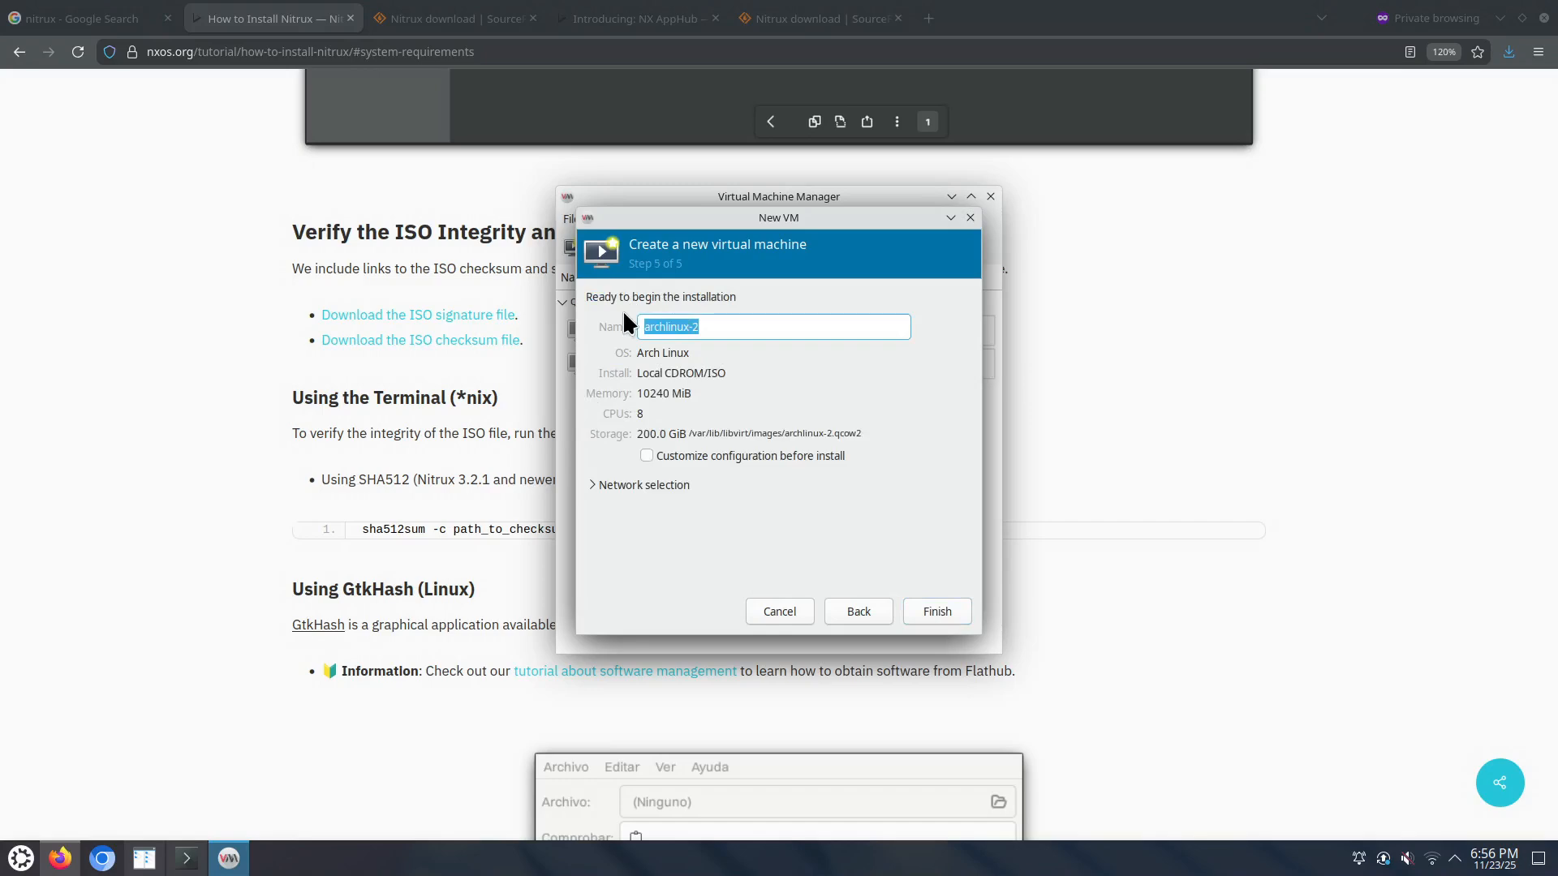
type("nitu")
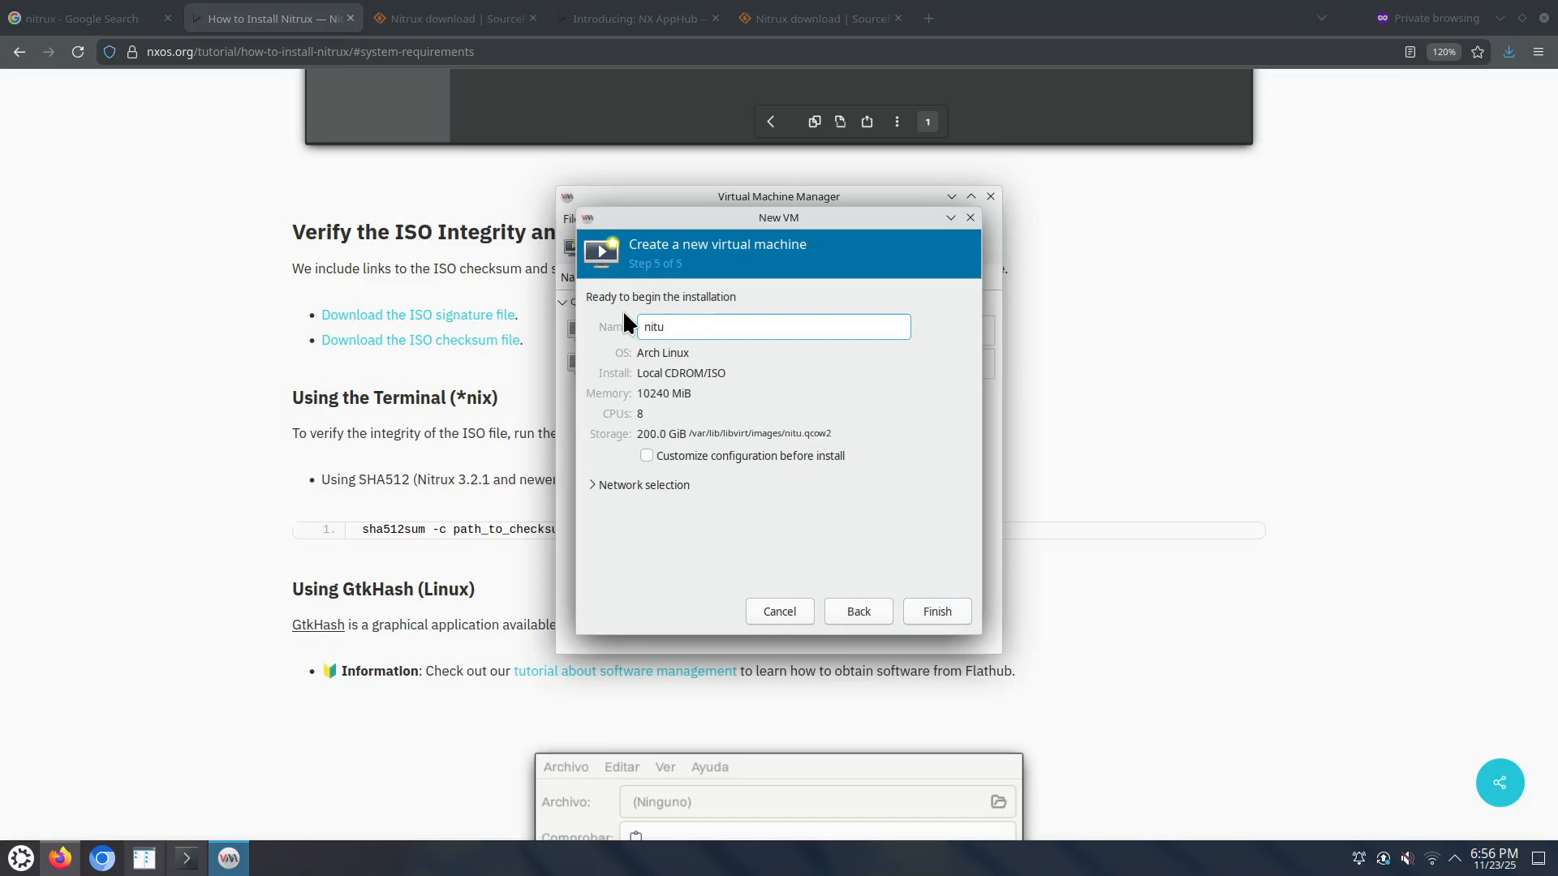
key("BackSpace")
type("rux")
left_click(704, 452)
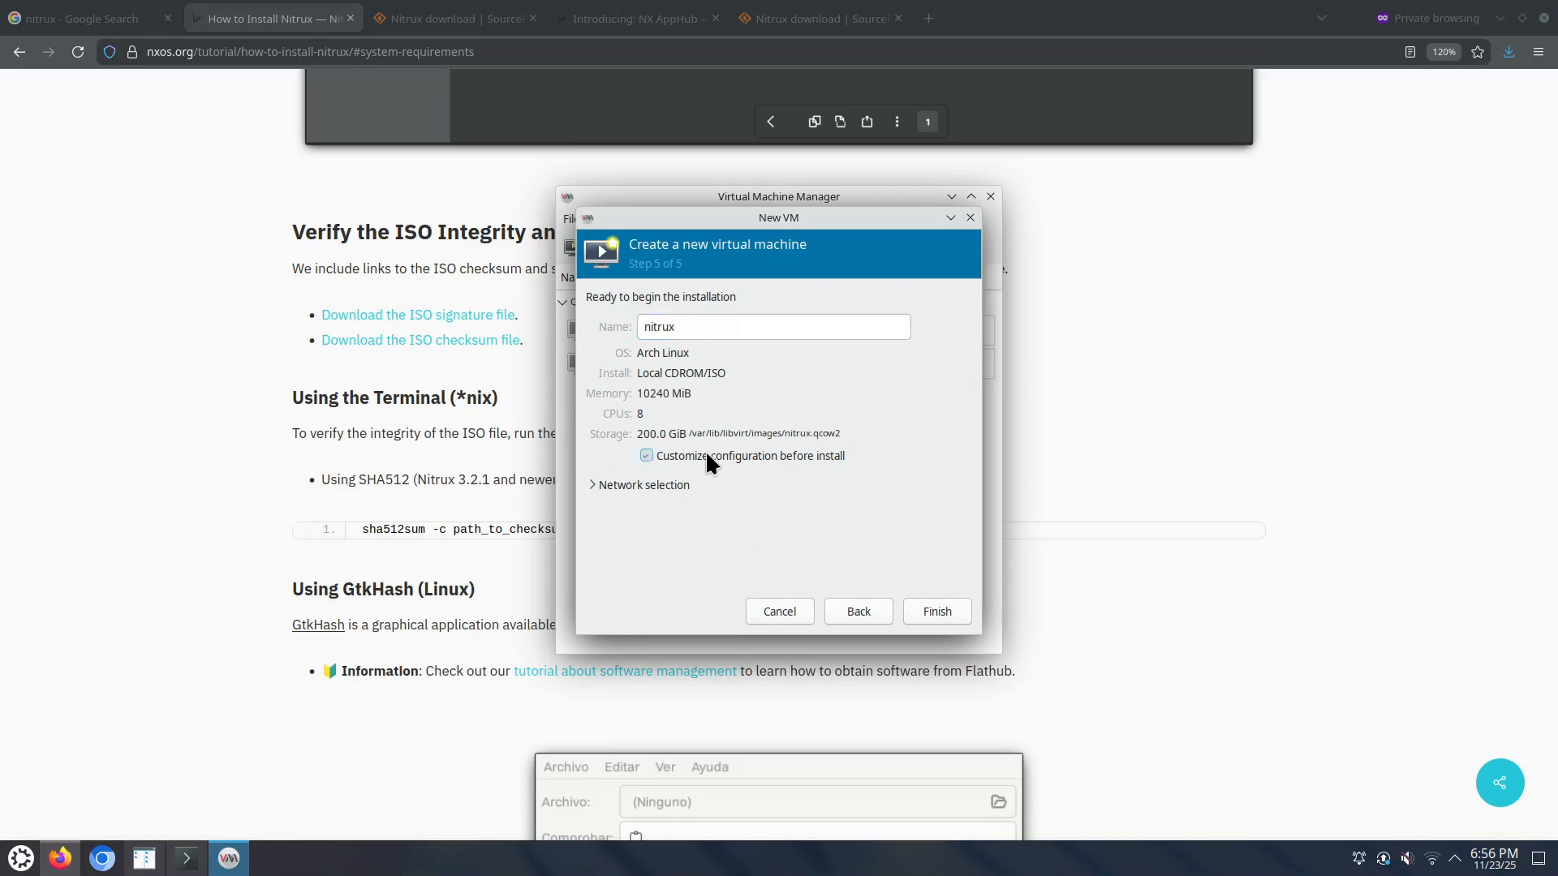
left_click(931, 610)
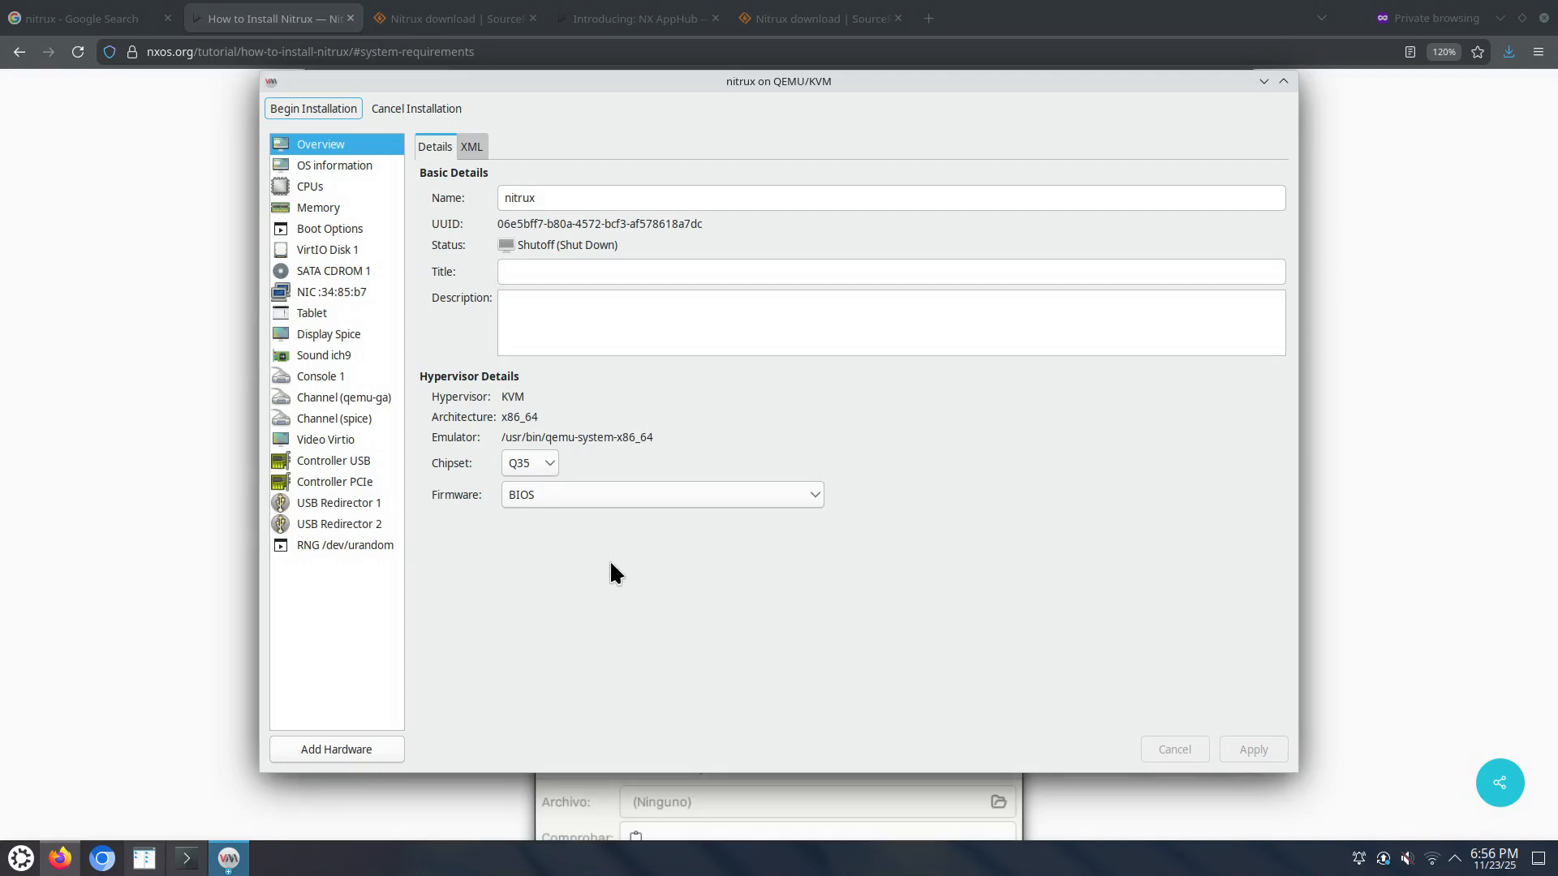
Step: Switch the VM firmware to UEFI in Overview and apply the change
left_click(595, 496)
left_click(561, 524)
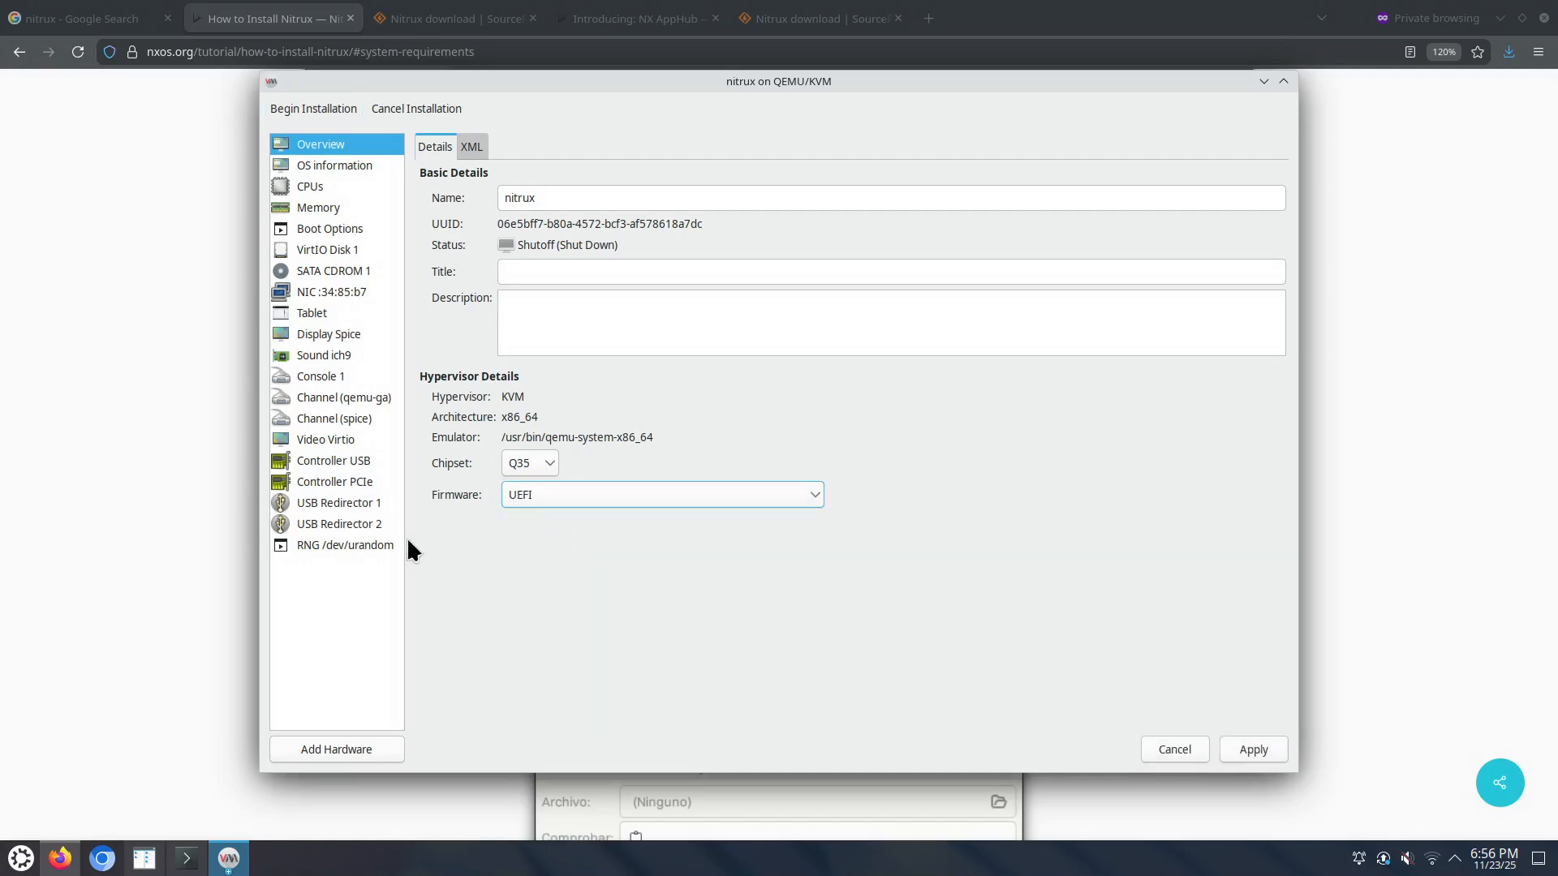
left_click(349, 167)
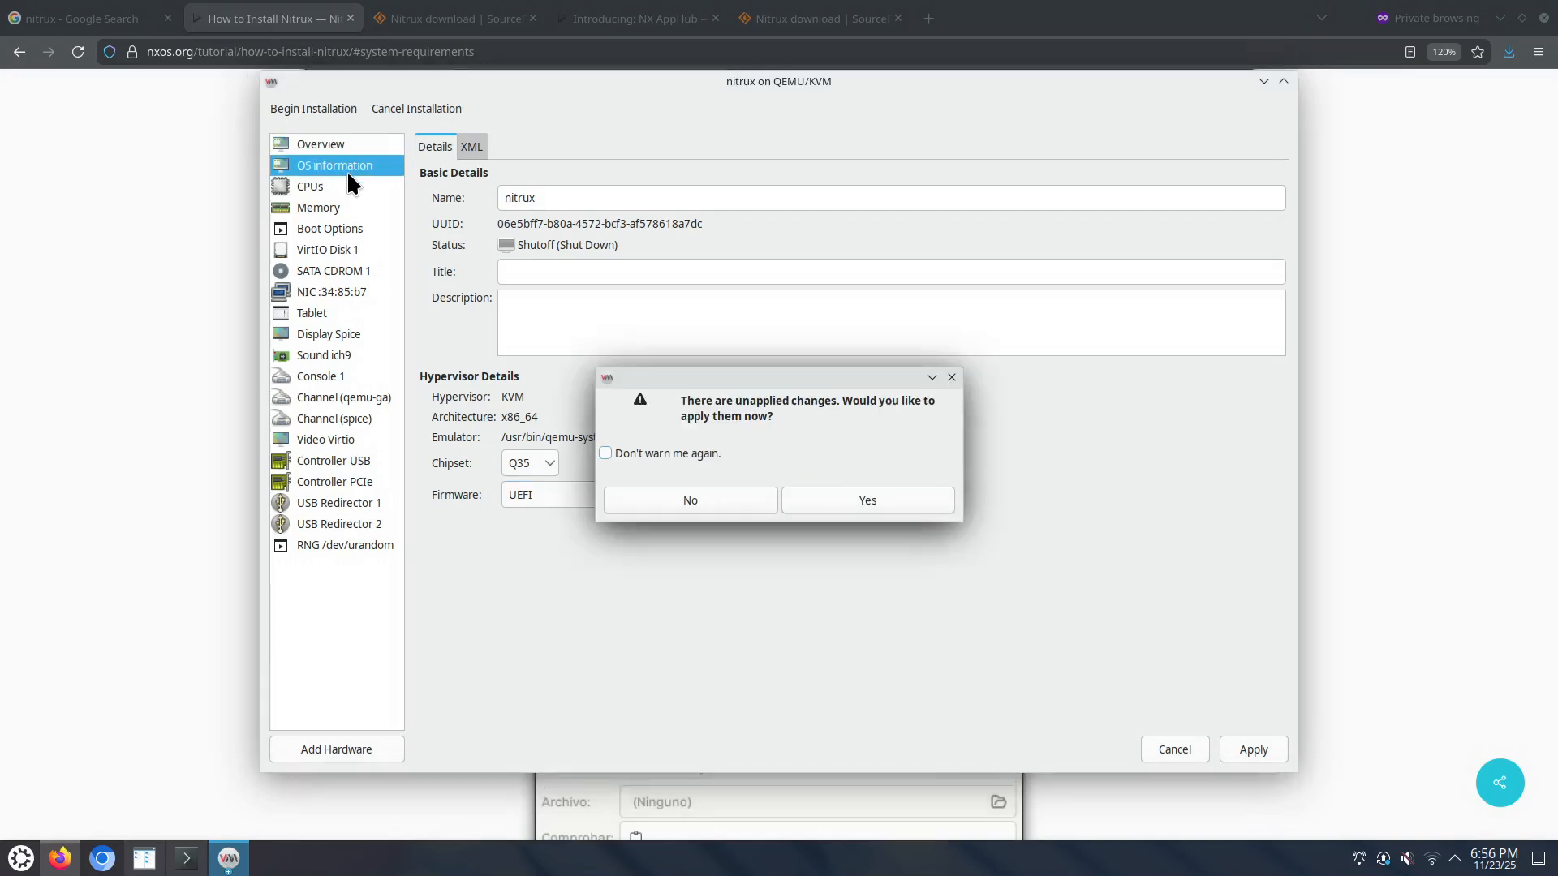
left_click(844, 494)
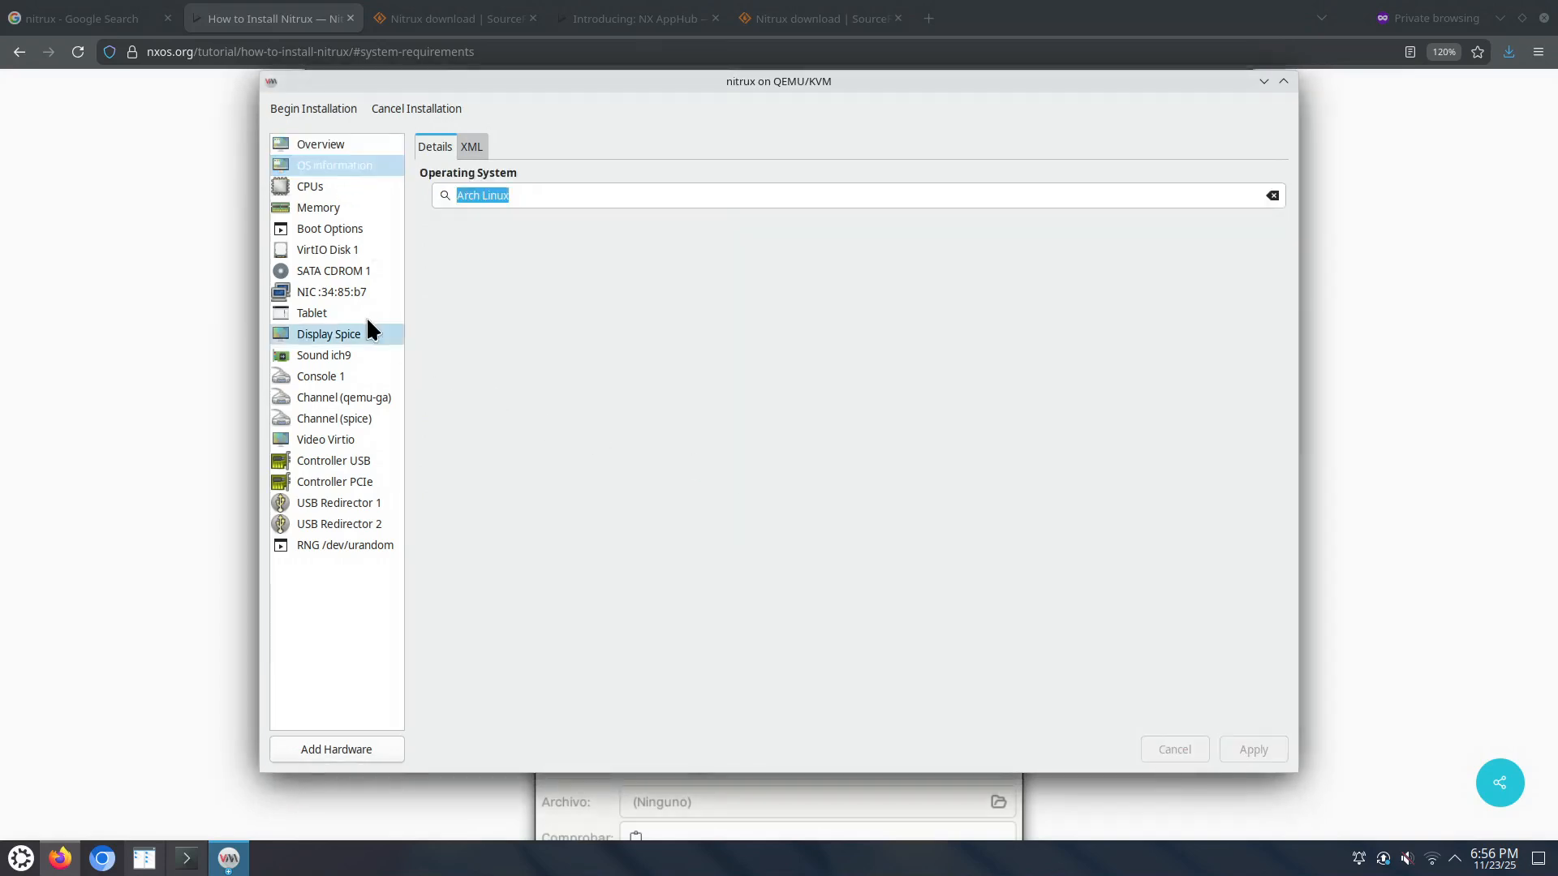
Step: Review the CPU, memory, boot, disk, CD-ROM and NIC pages, then begin the installation
left_click(329, 187)
left_click(433, 297)
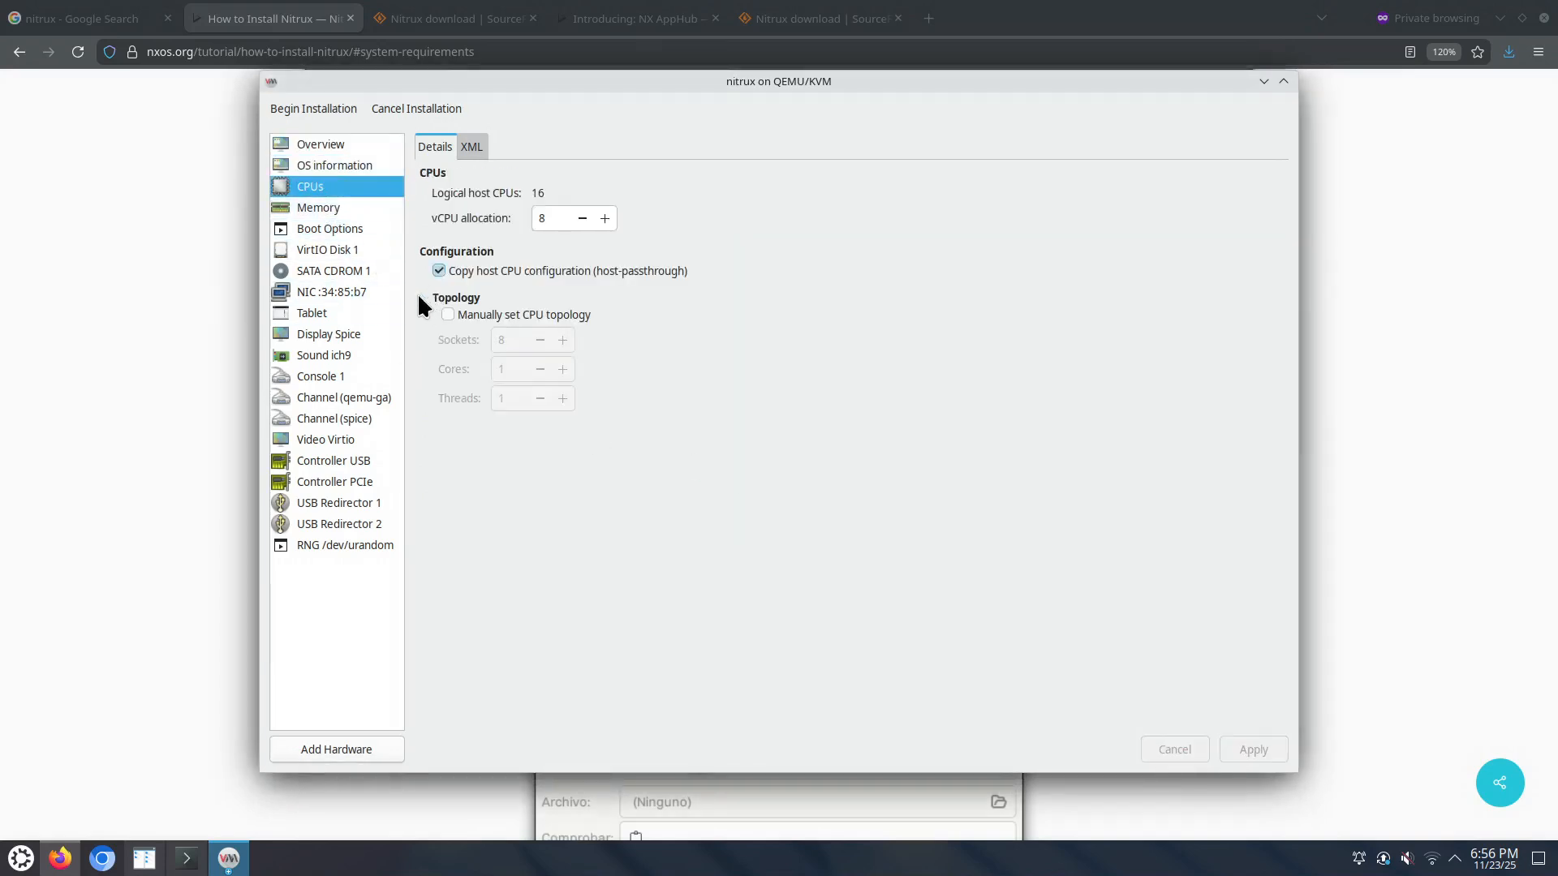
left_click(340, 208)
left_click(337, 229)
left_click(333, 248)
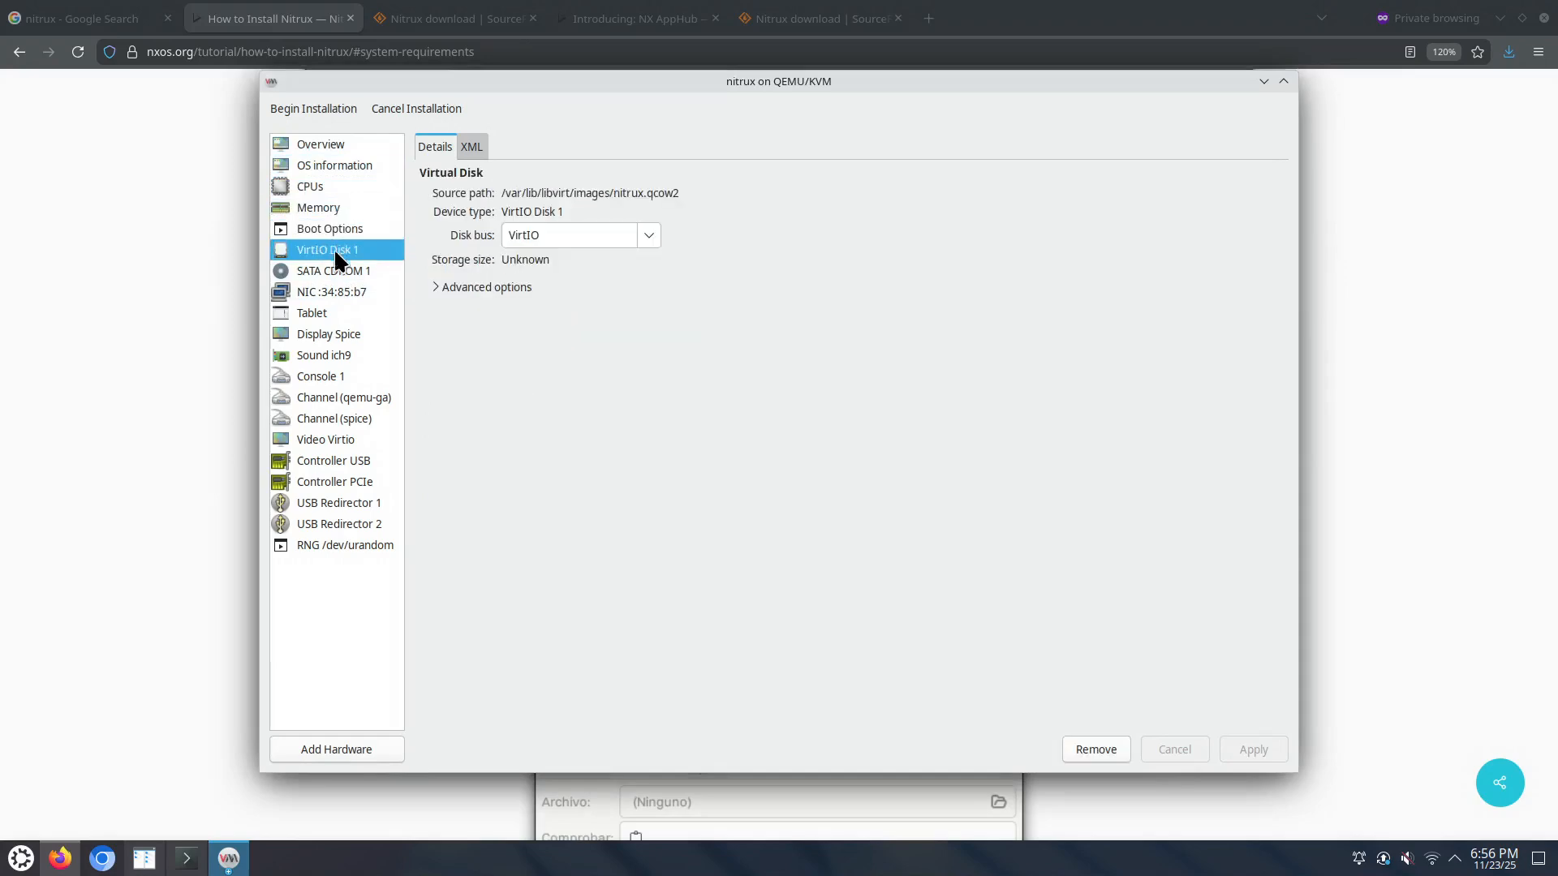
left_click(343, 268)
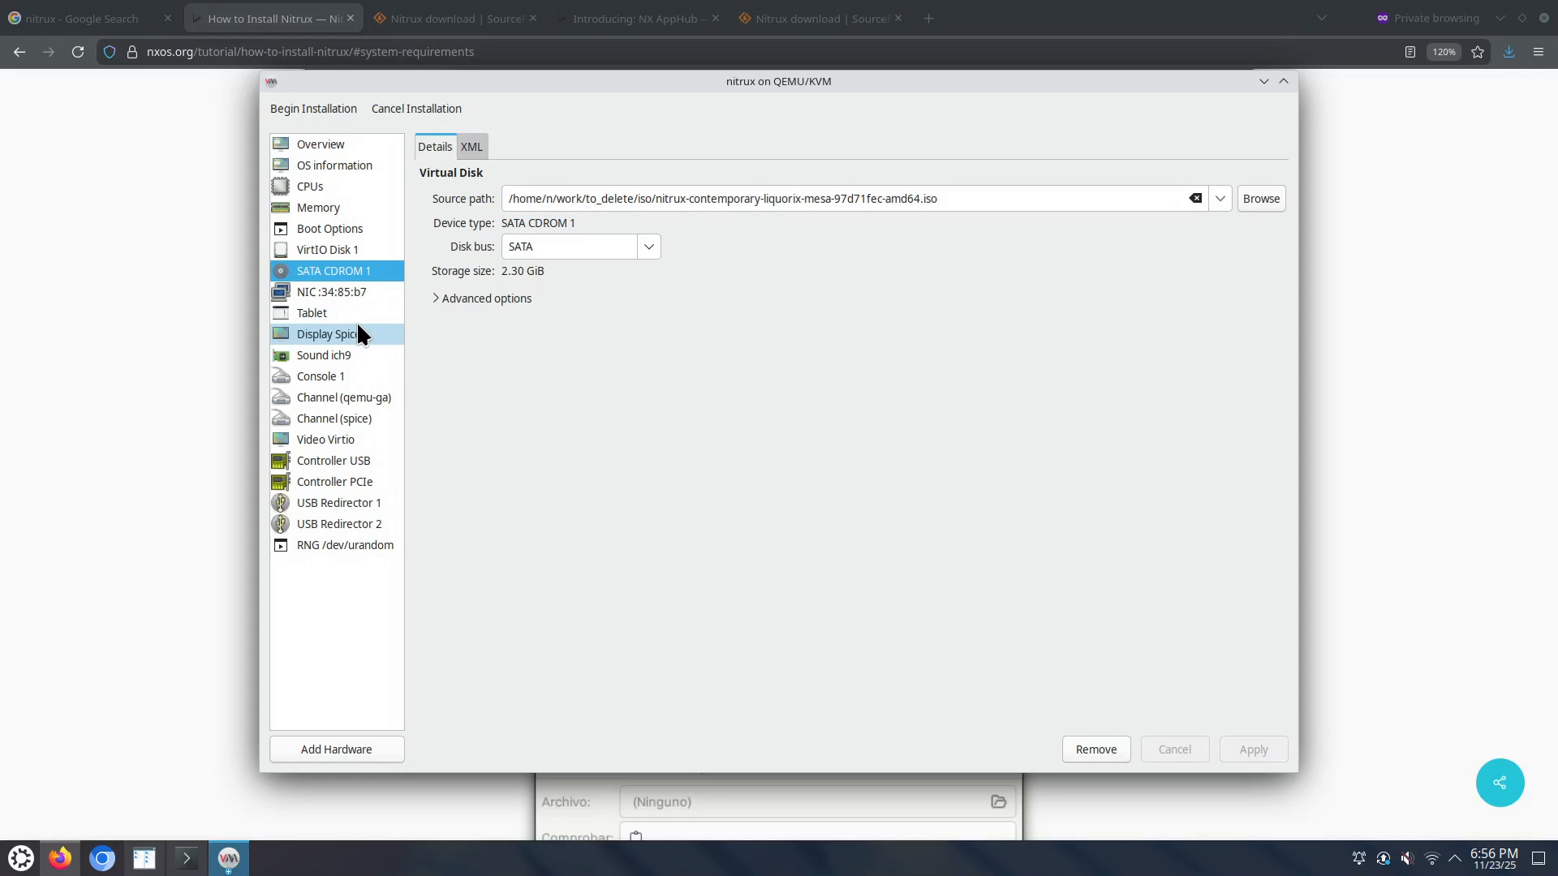
left_click(347, 286)
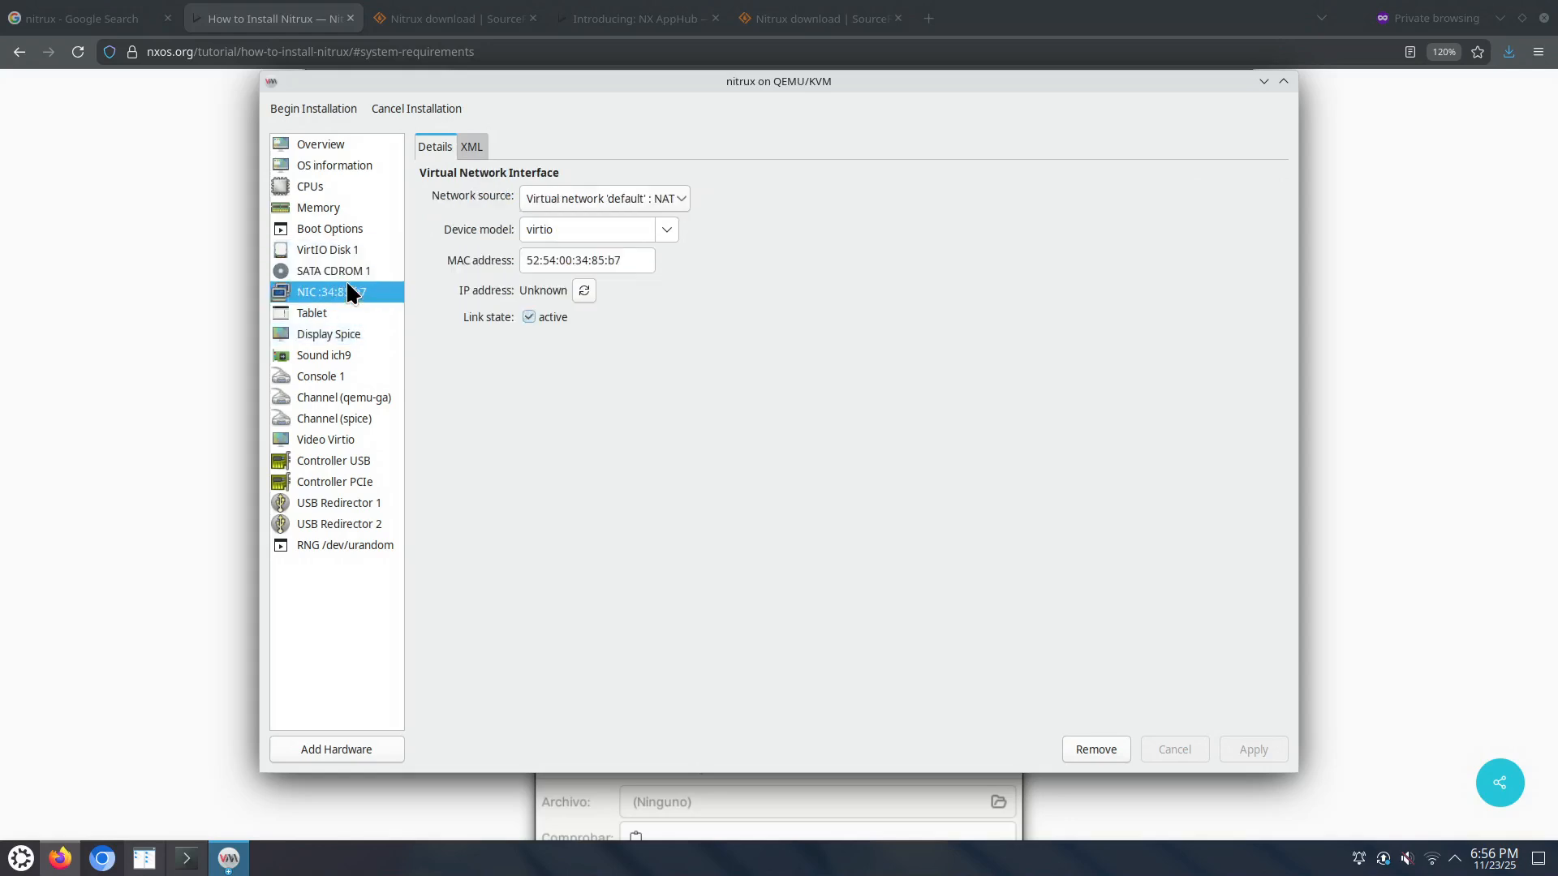
left_click(343, 247)
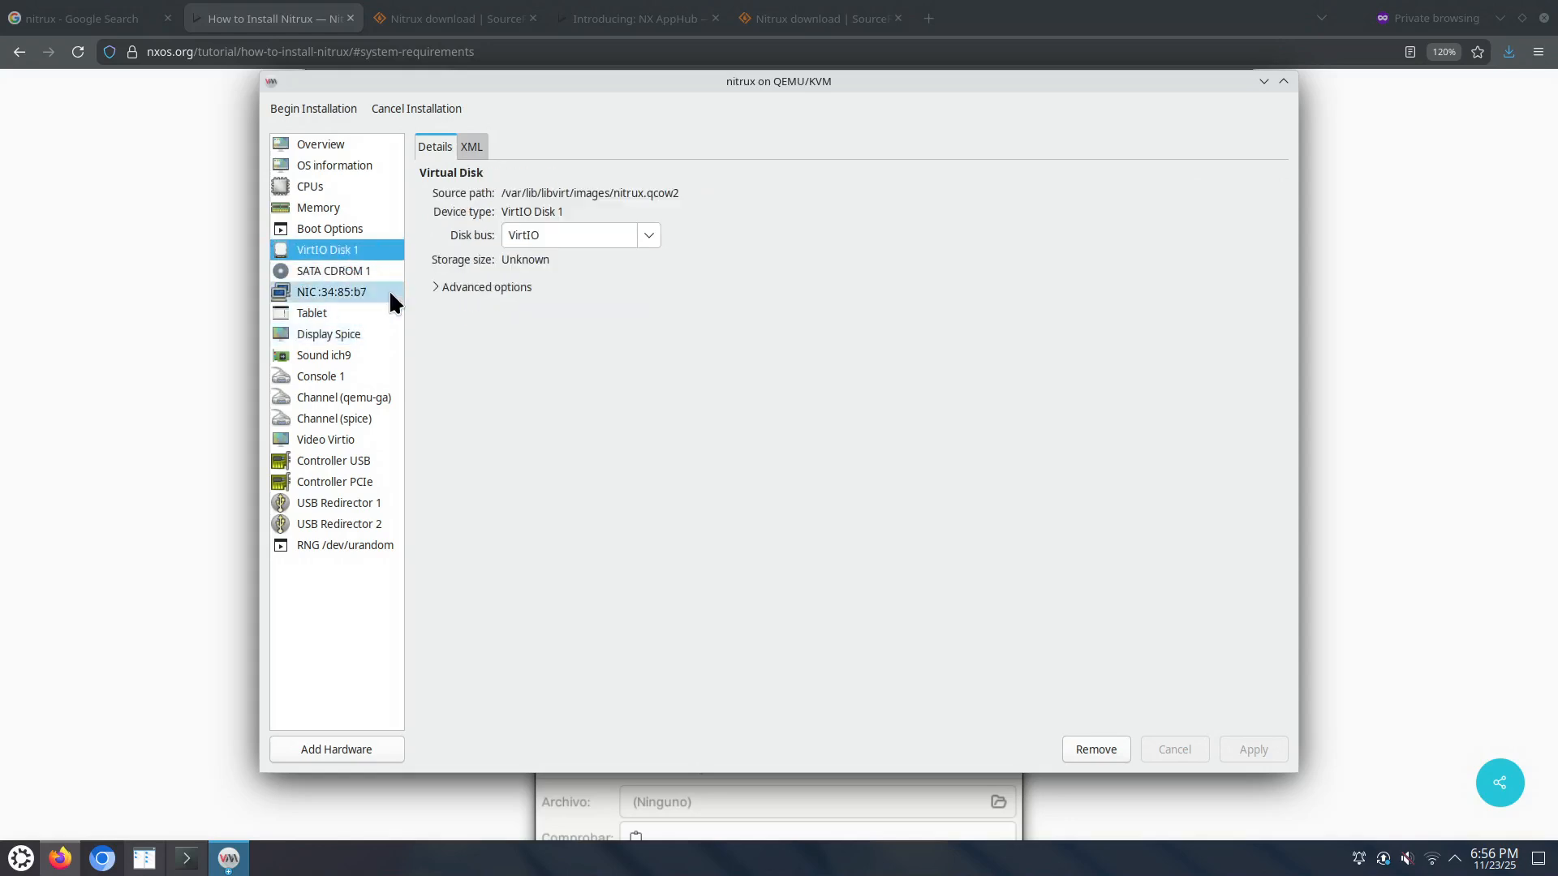
left_click(328, 102)
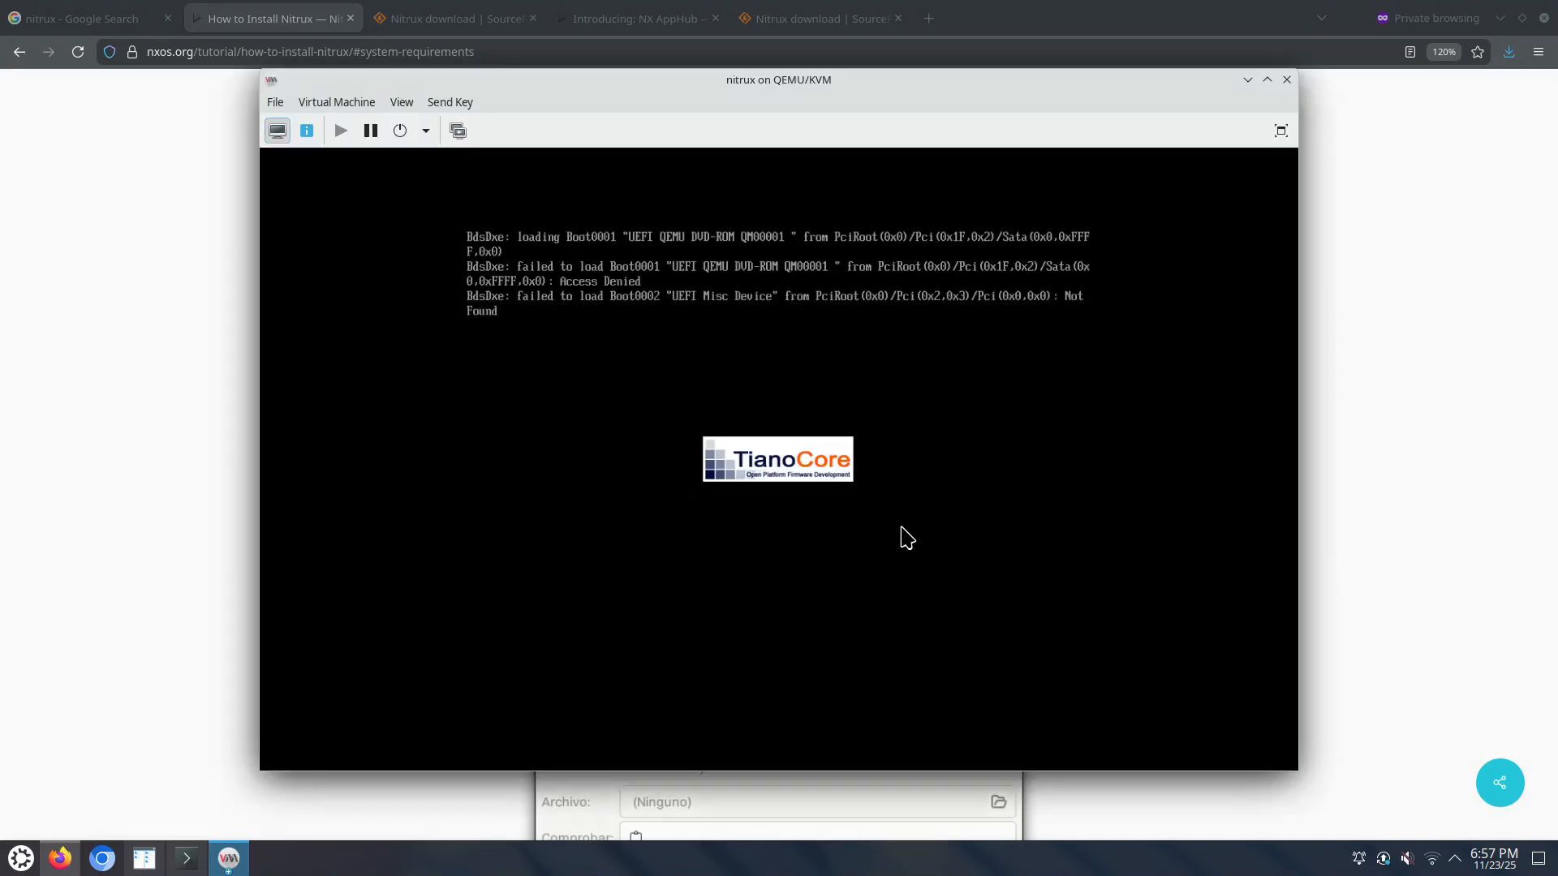
Step: In firmware Device Manager's Secure Boot Configuration, turn off Attempt Secure Boot
left_click(889, 387)
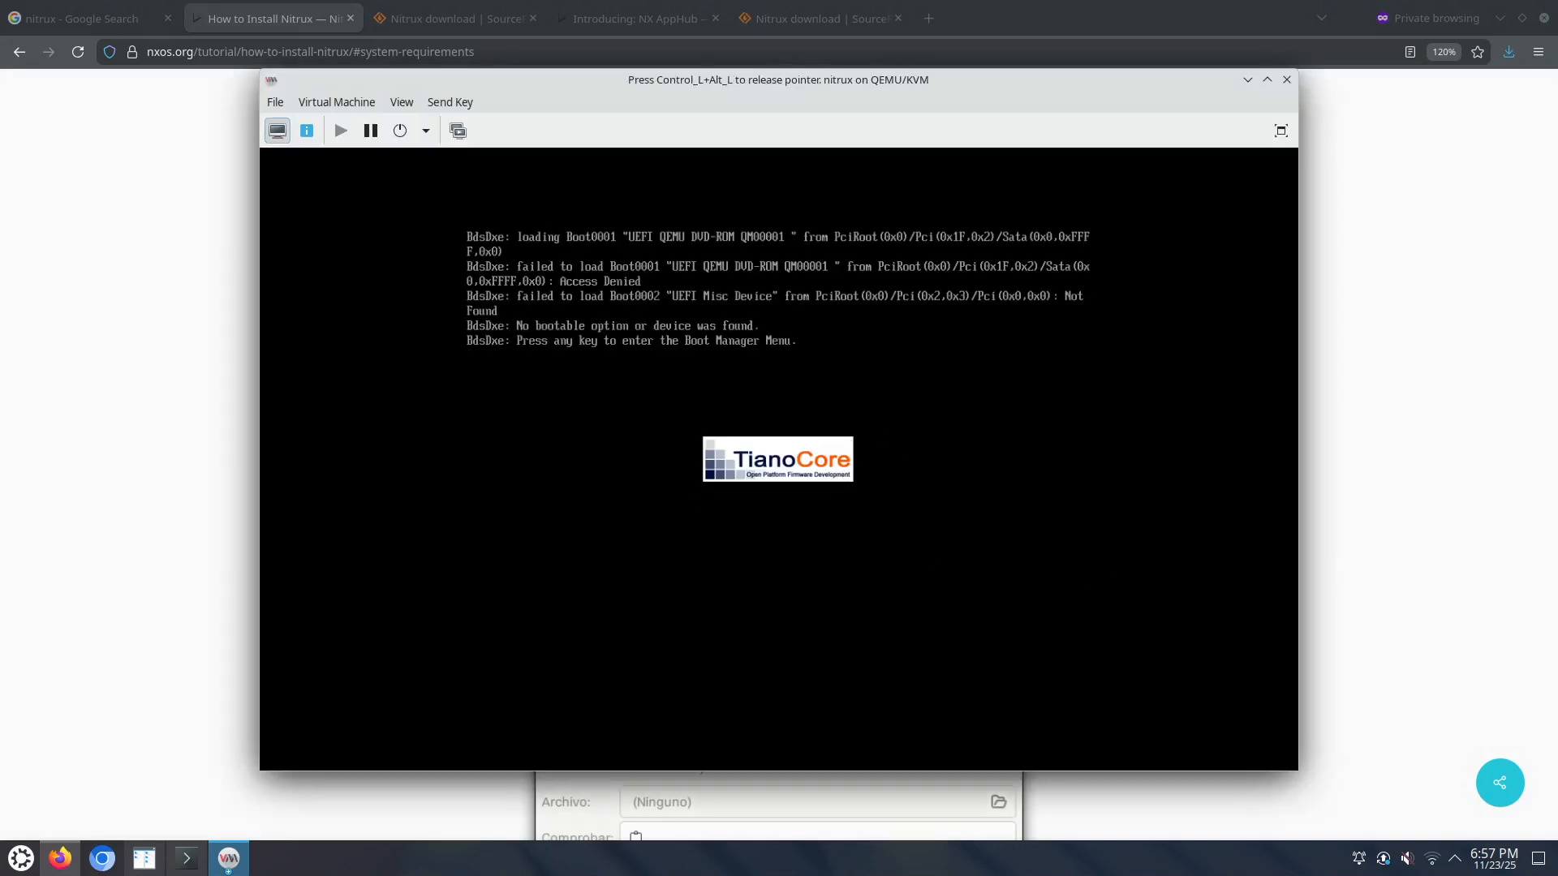
key("Return")
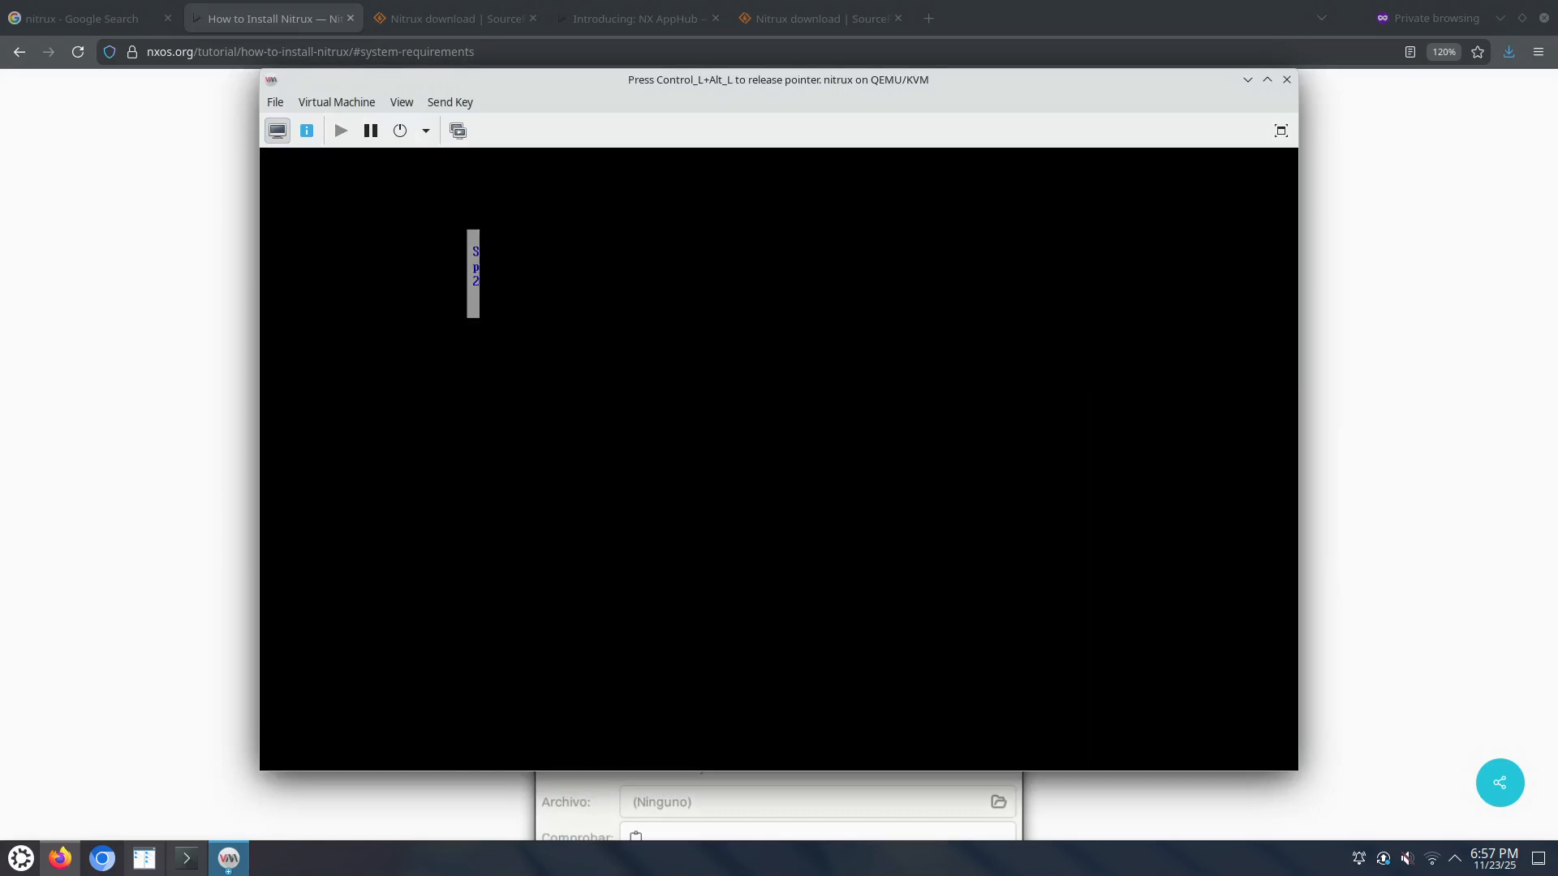
key("Down")
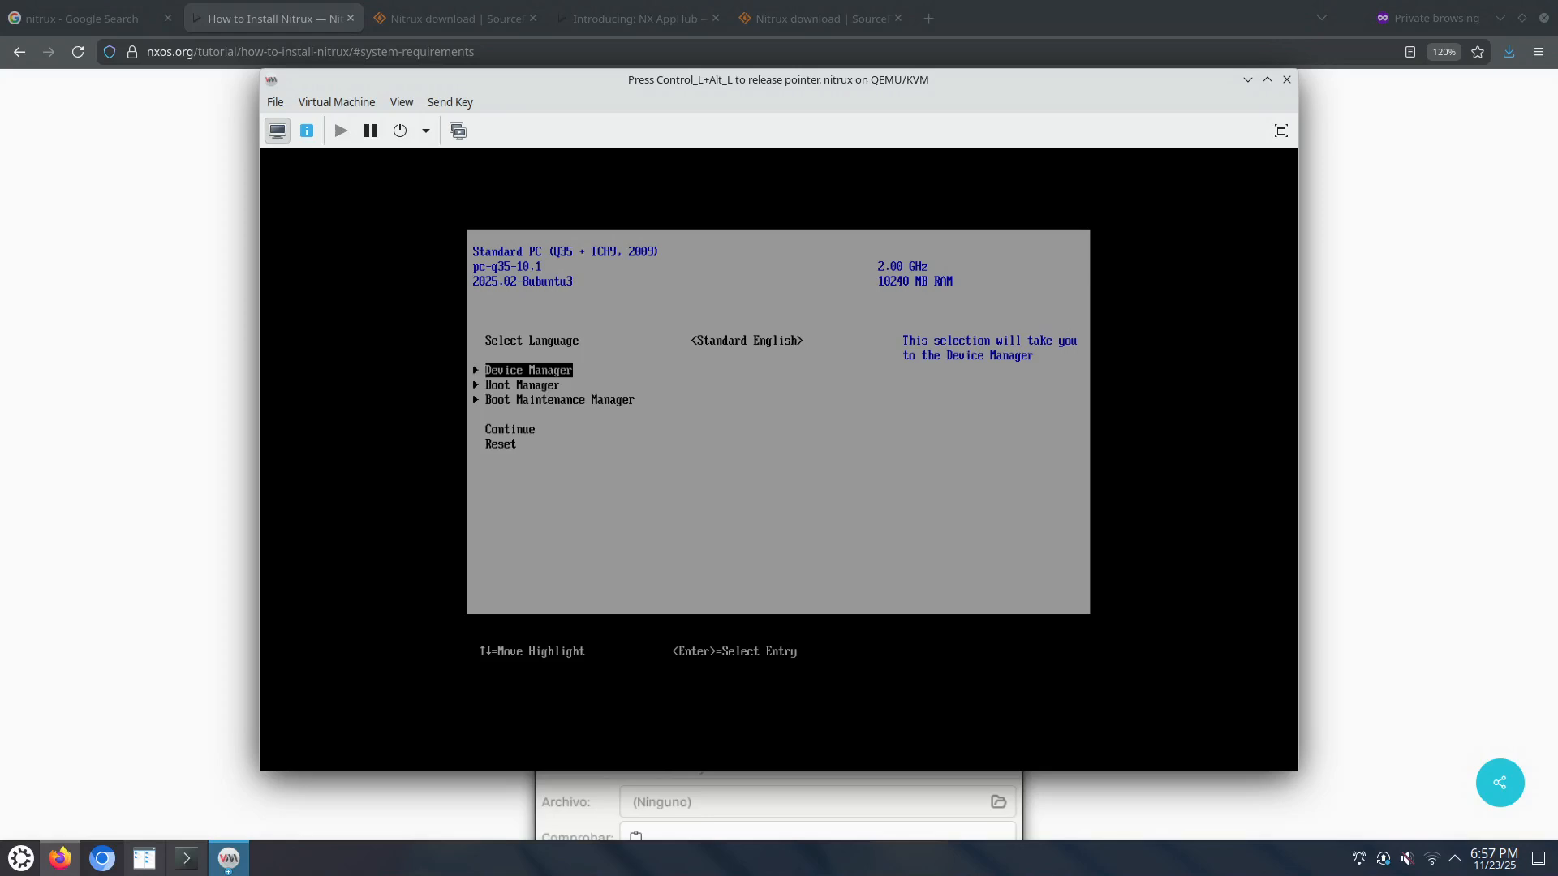
key("Return")
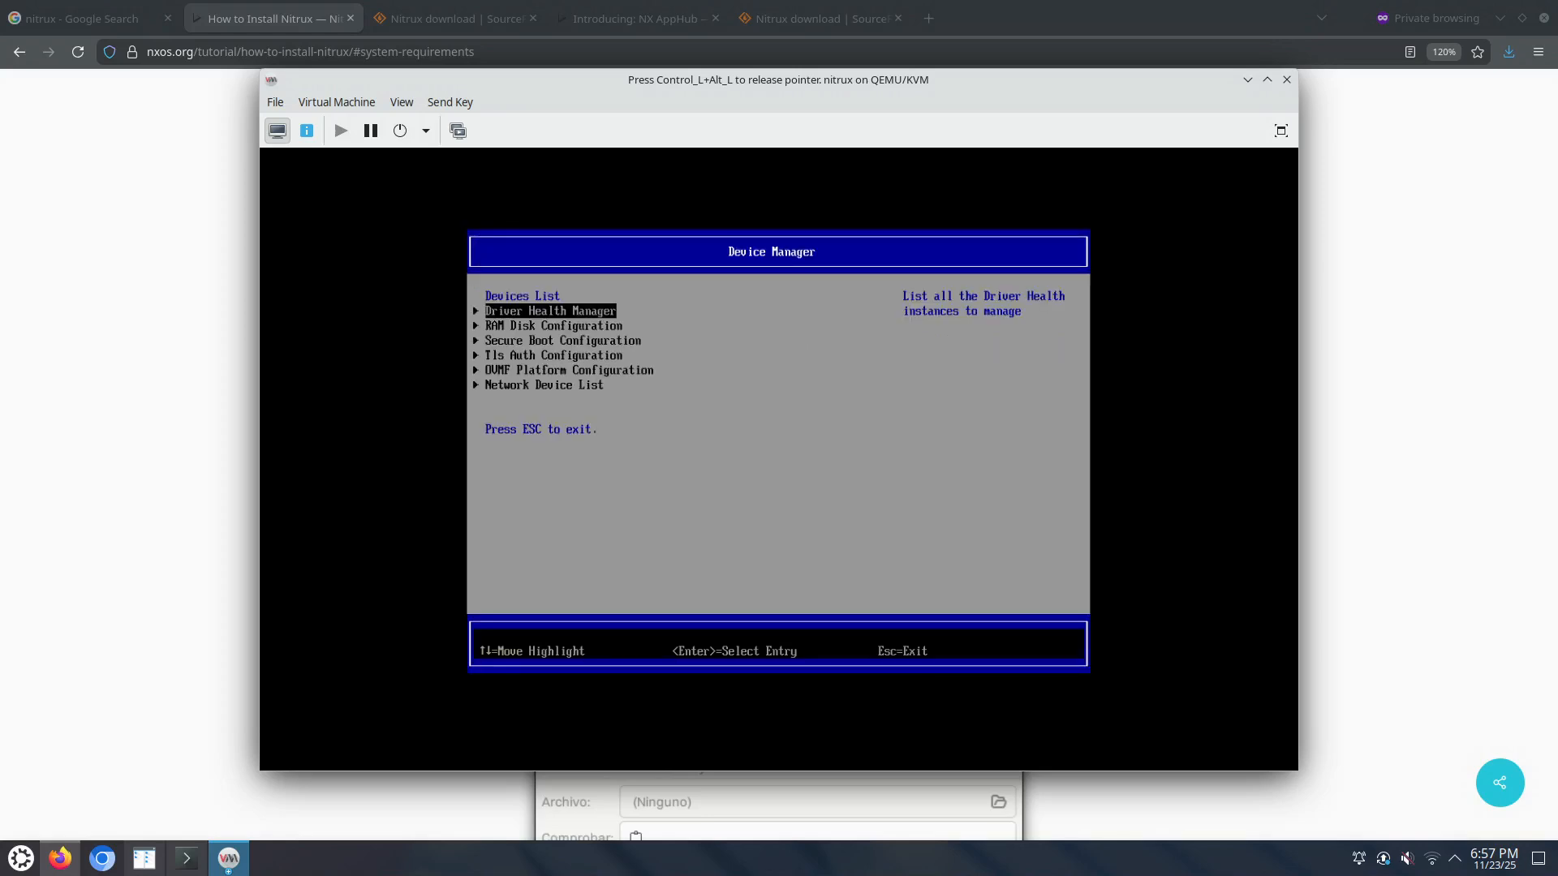
key("Down")
key("Down")
key("Return")
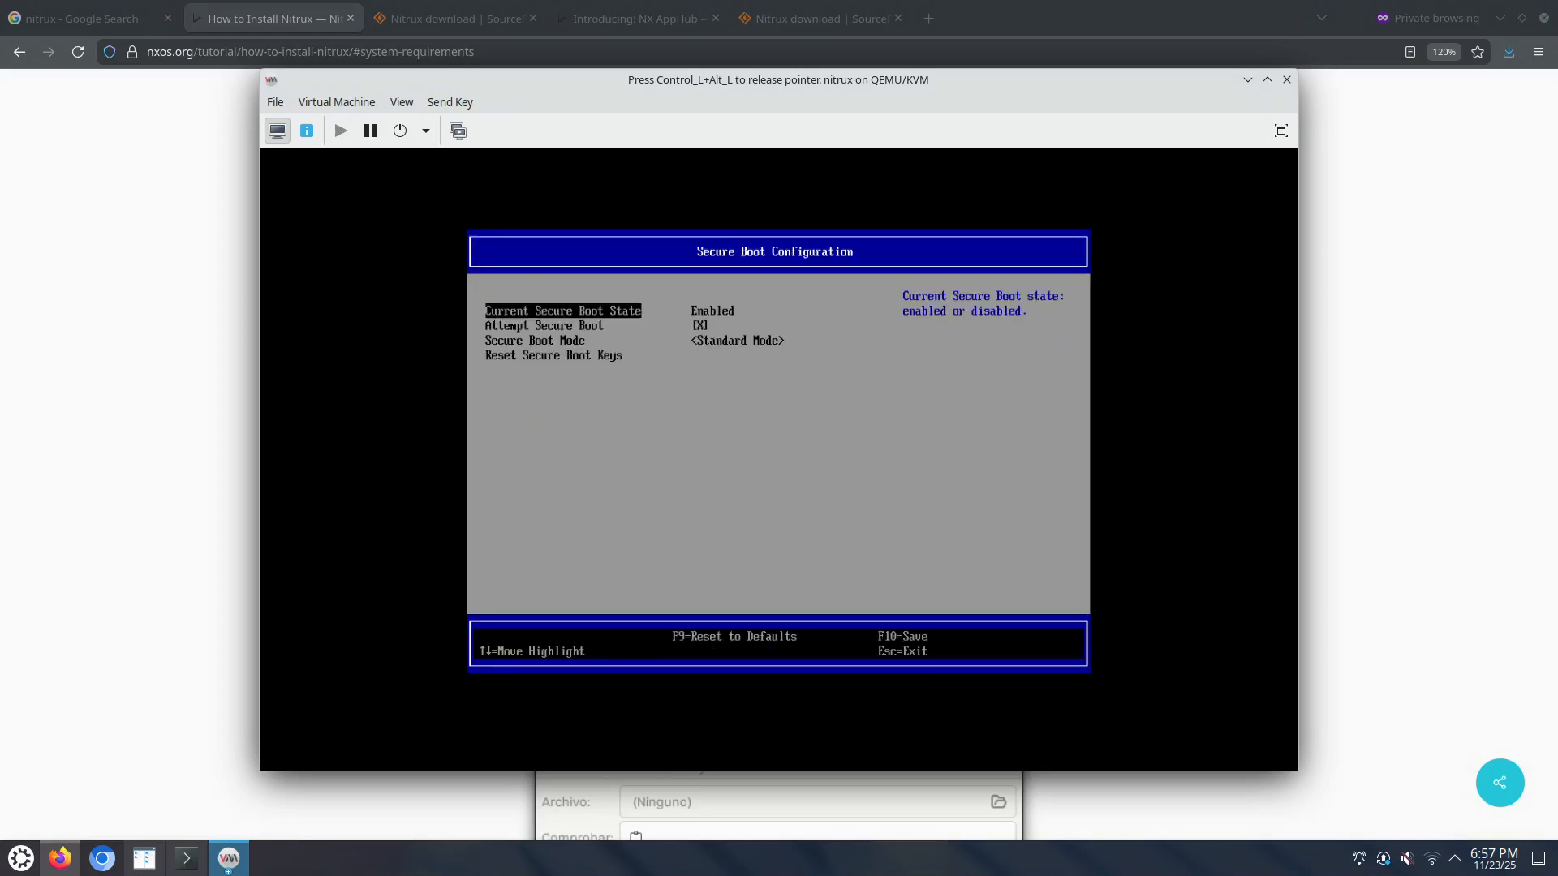
key("Down")
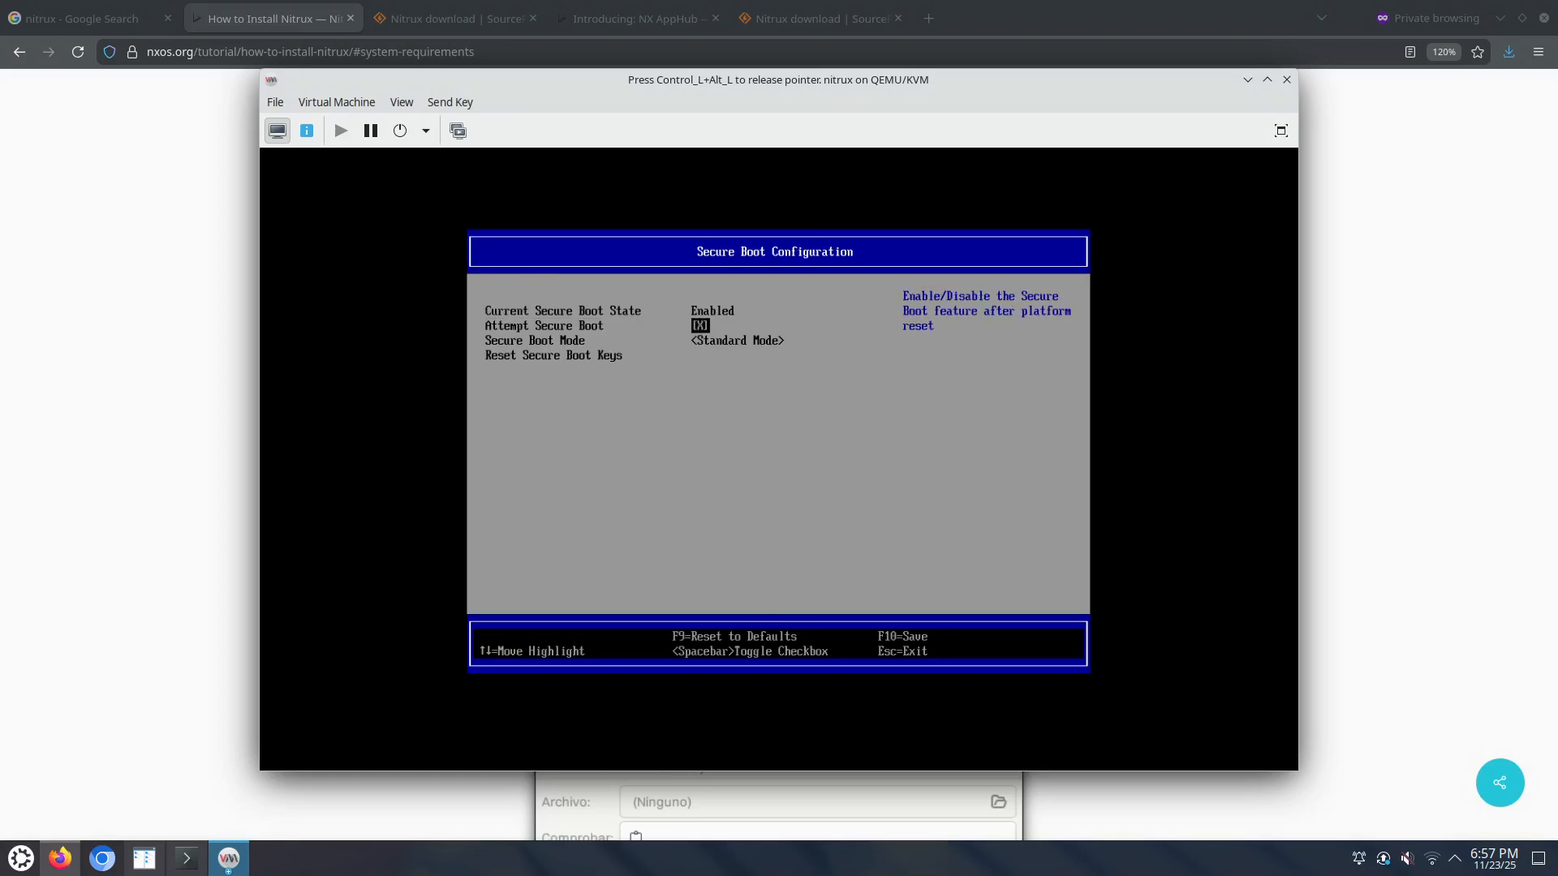
key("space")
key("Return")
Step: Save the Secure Boot change with F10 and Y, then choose Reset from the main page
key("F10")
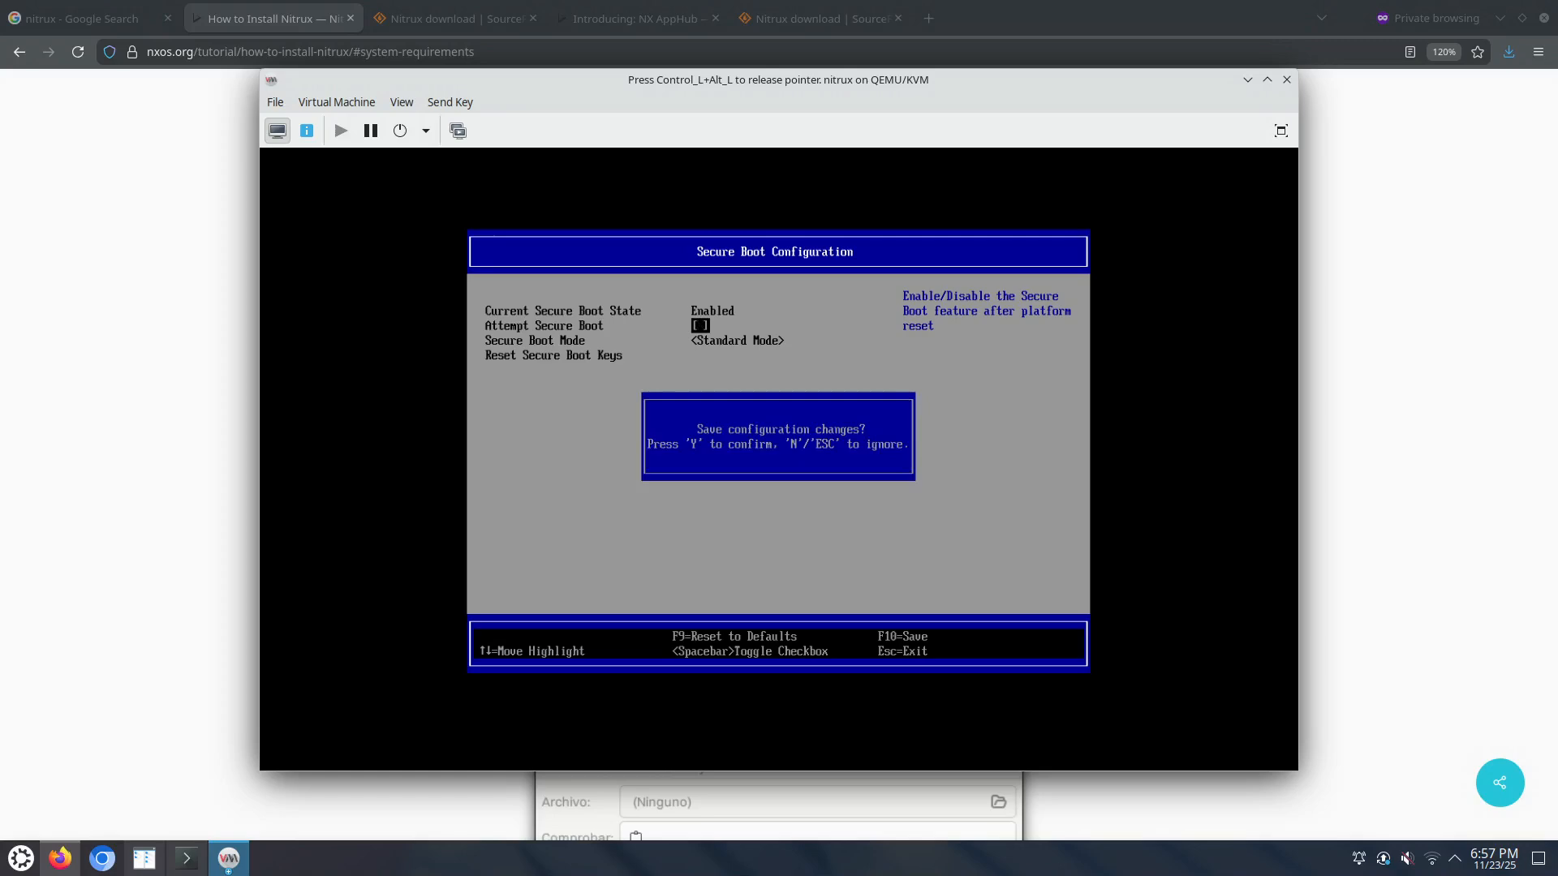
key("y")
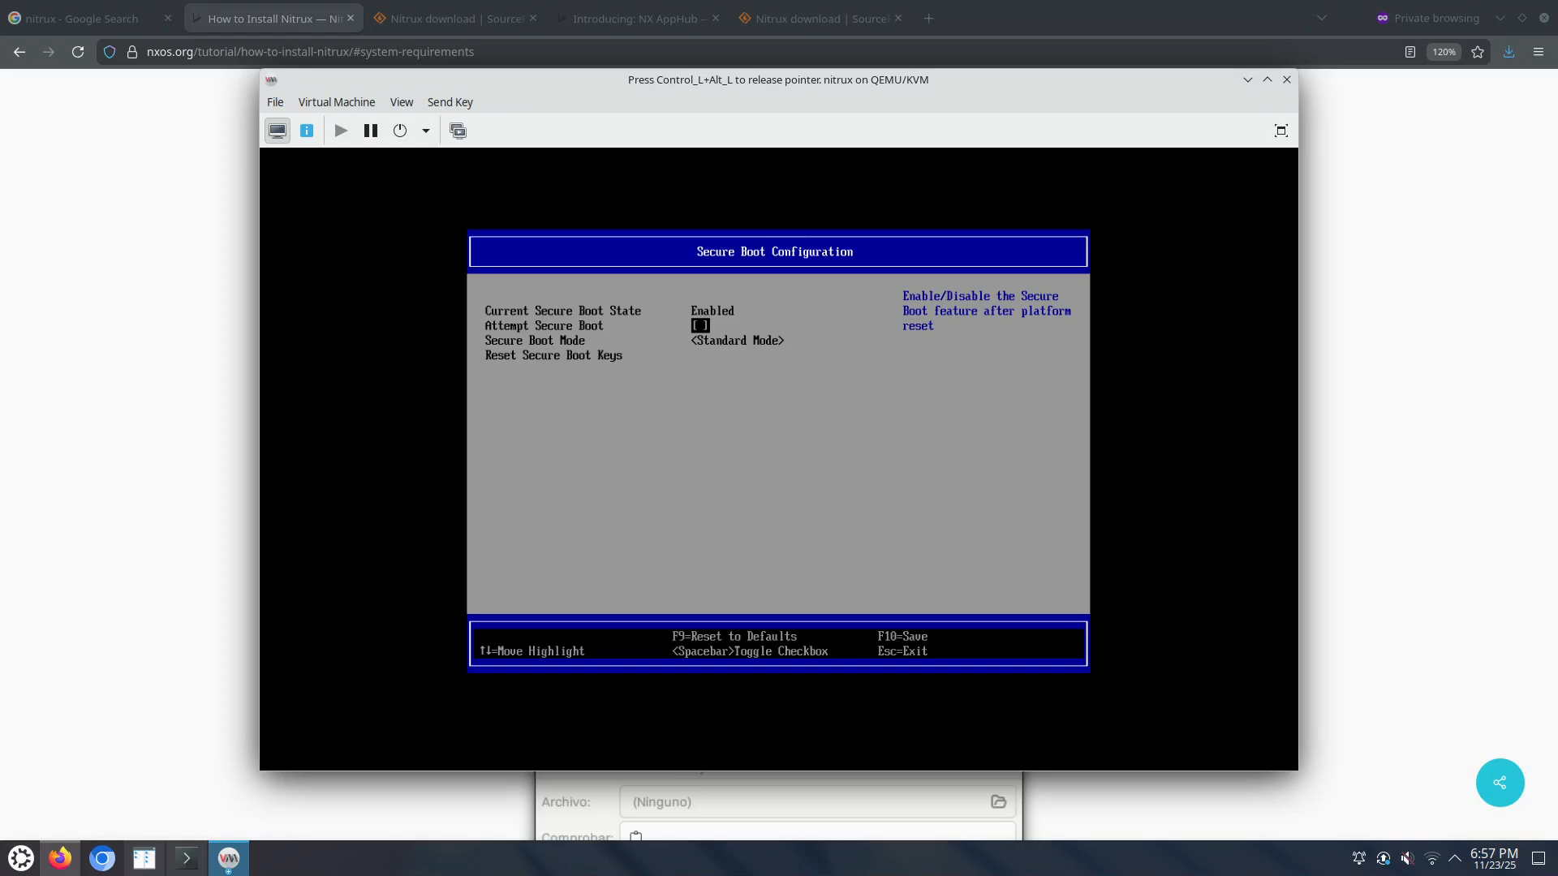
key("Escape")
key("Escape")
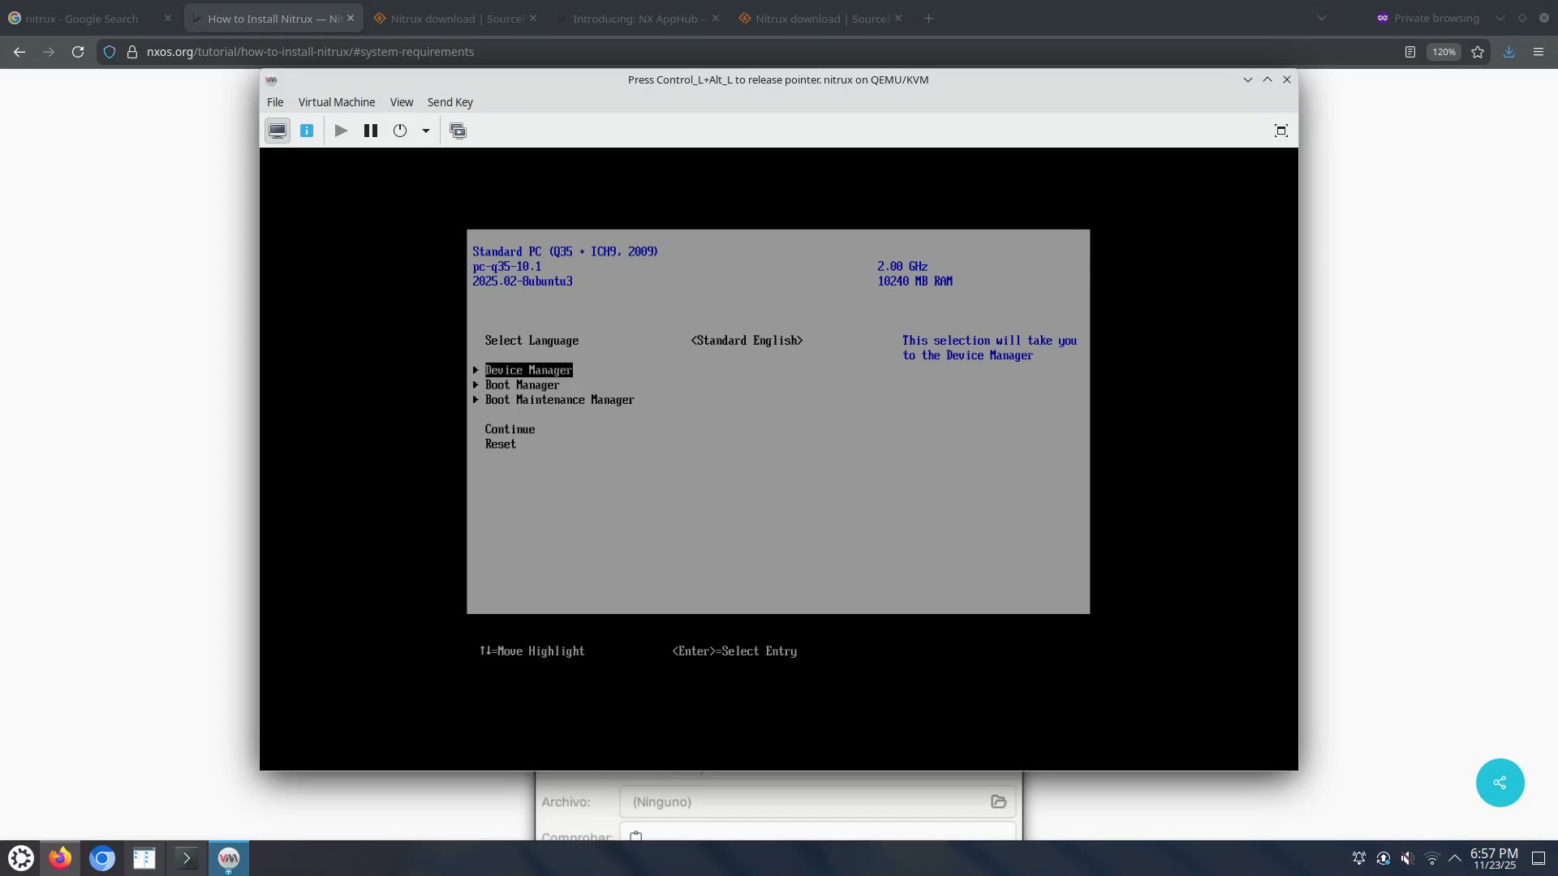
key("Down")
key("Down")
key("Down")
key("Down")
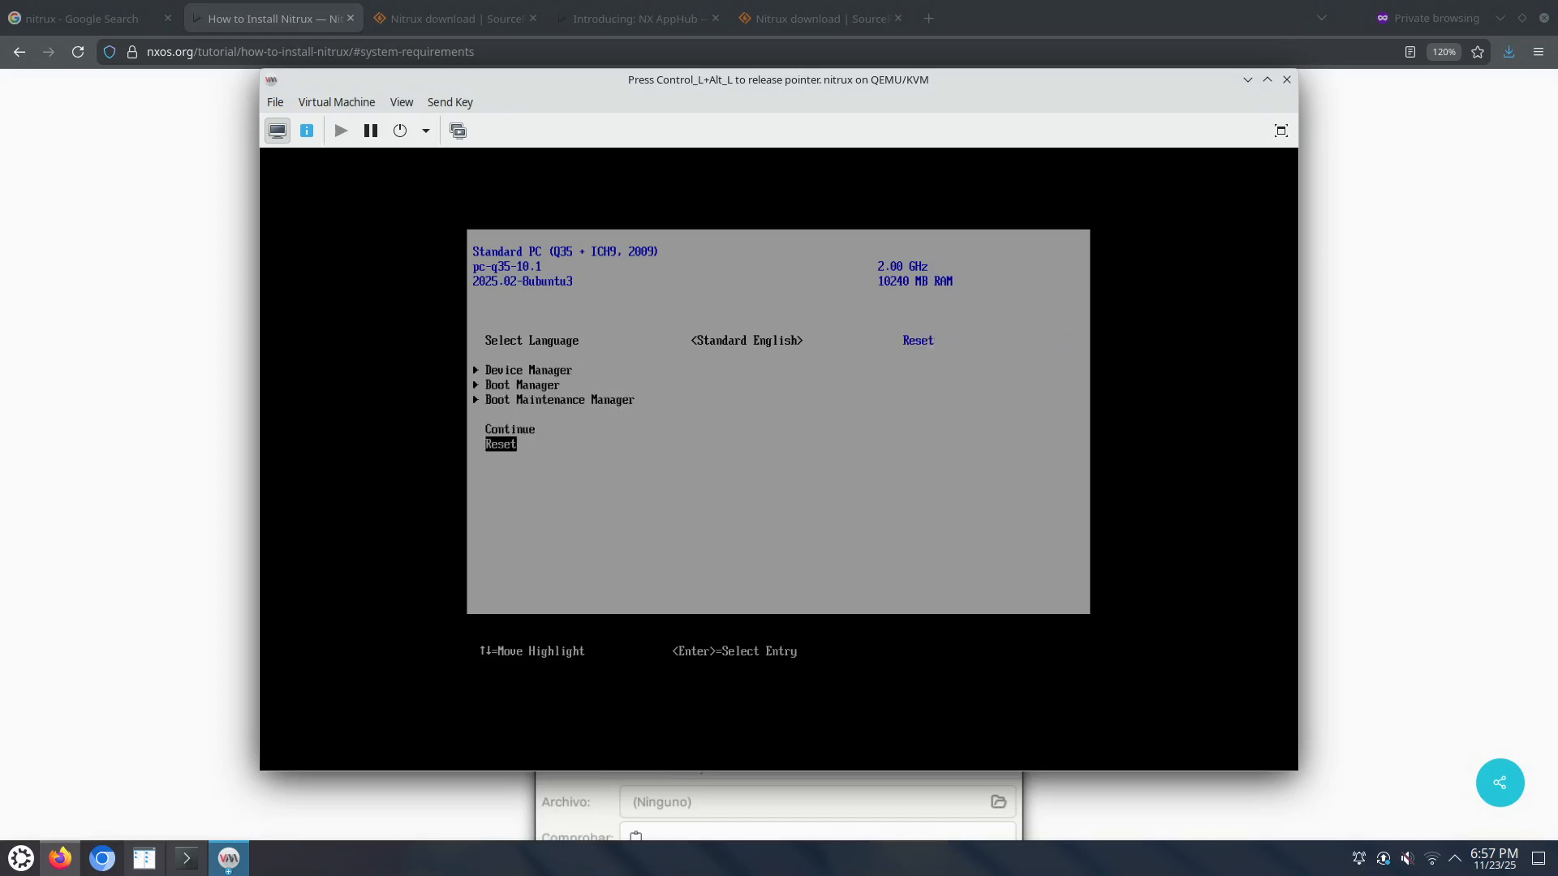
key("Return")
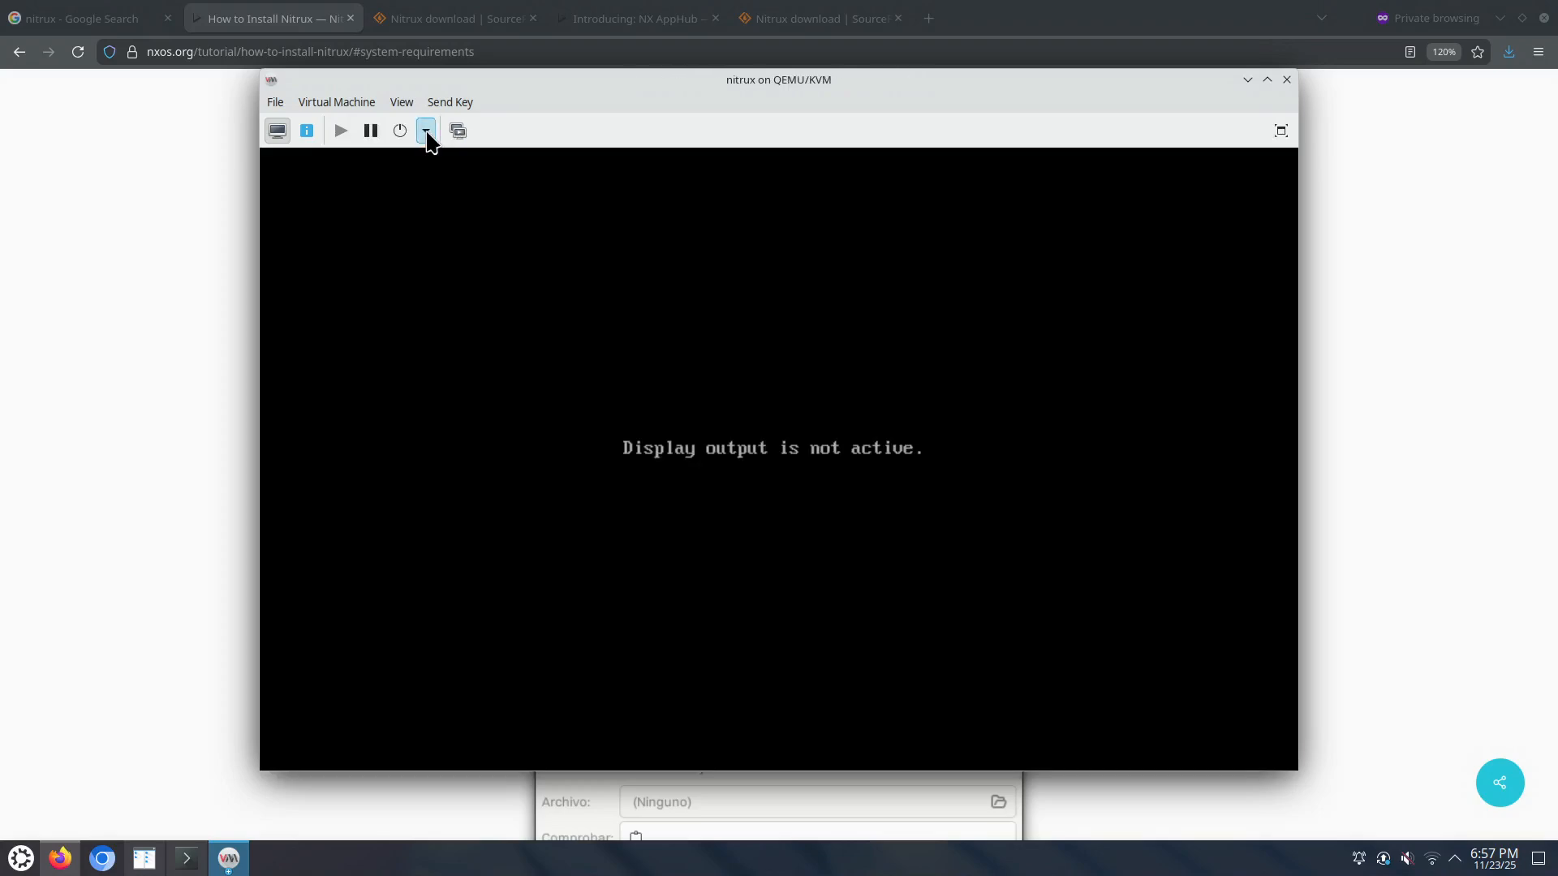
Step: Force the nitrux VM off and confirm
left_click(425, 131)
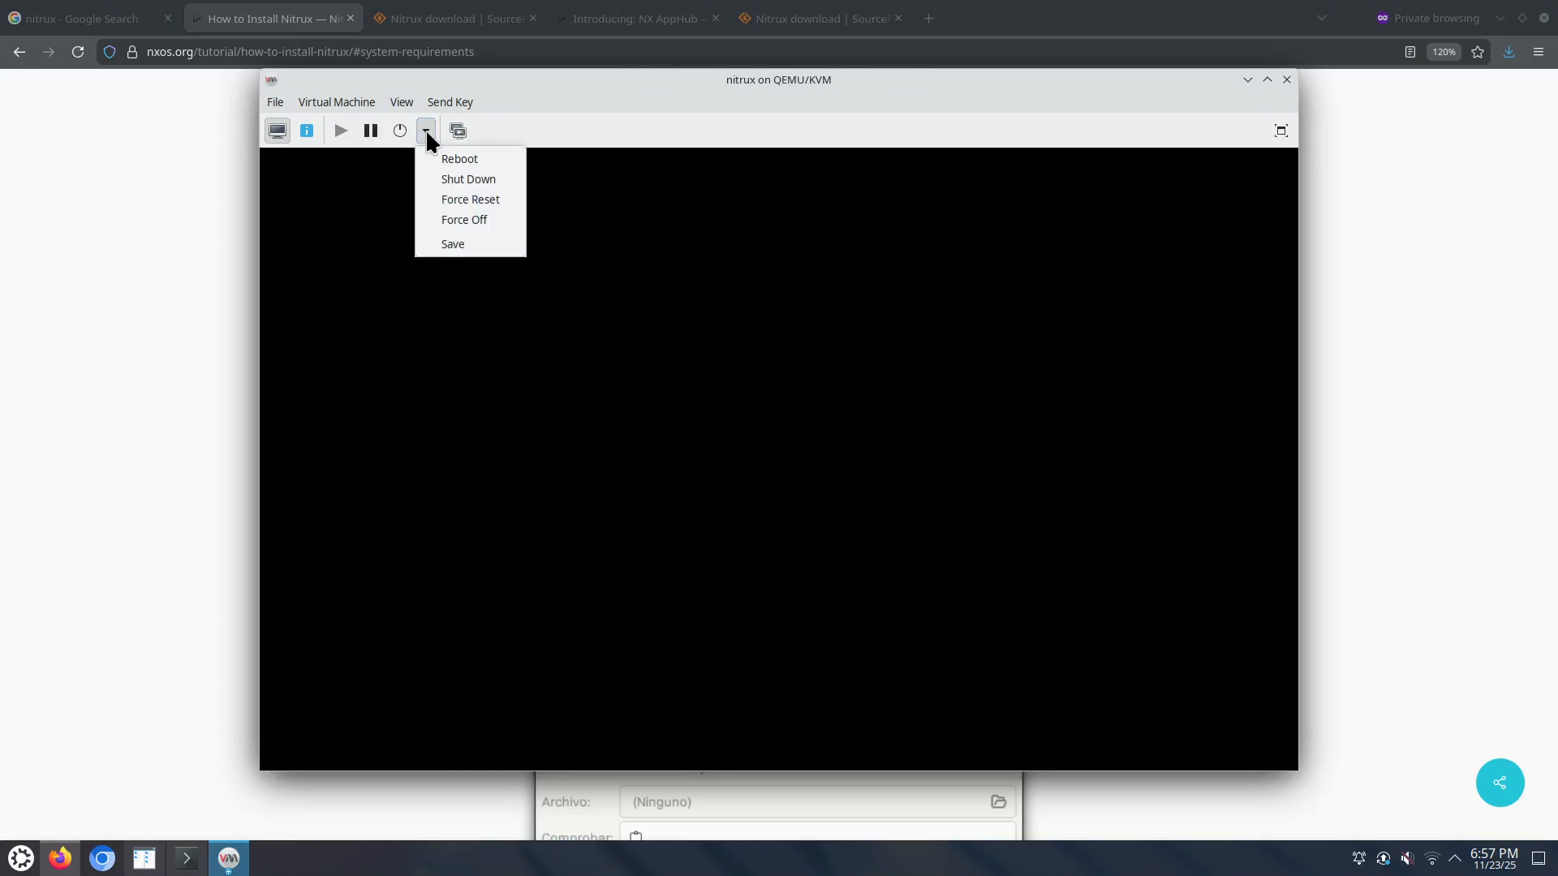
left_click(461, 221)
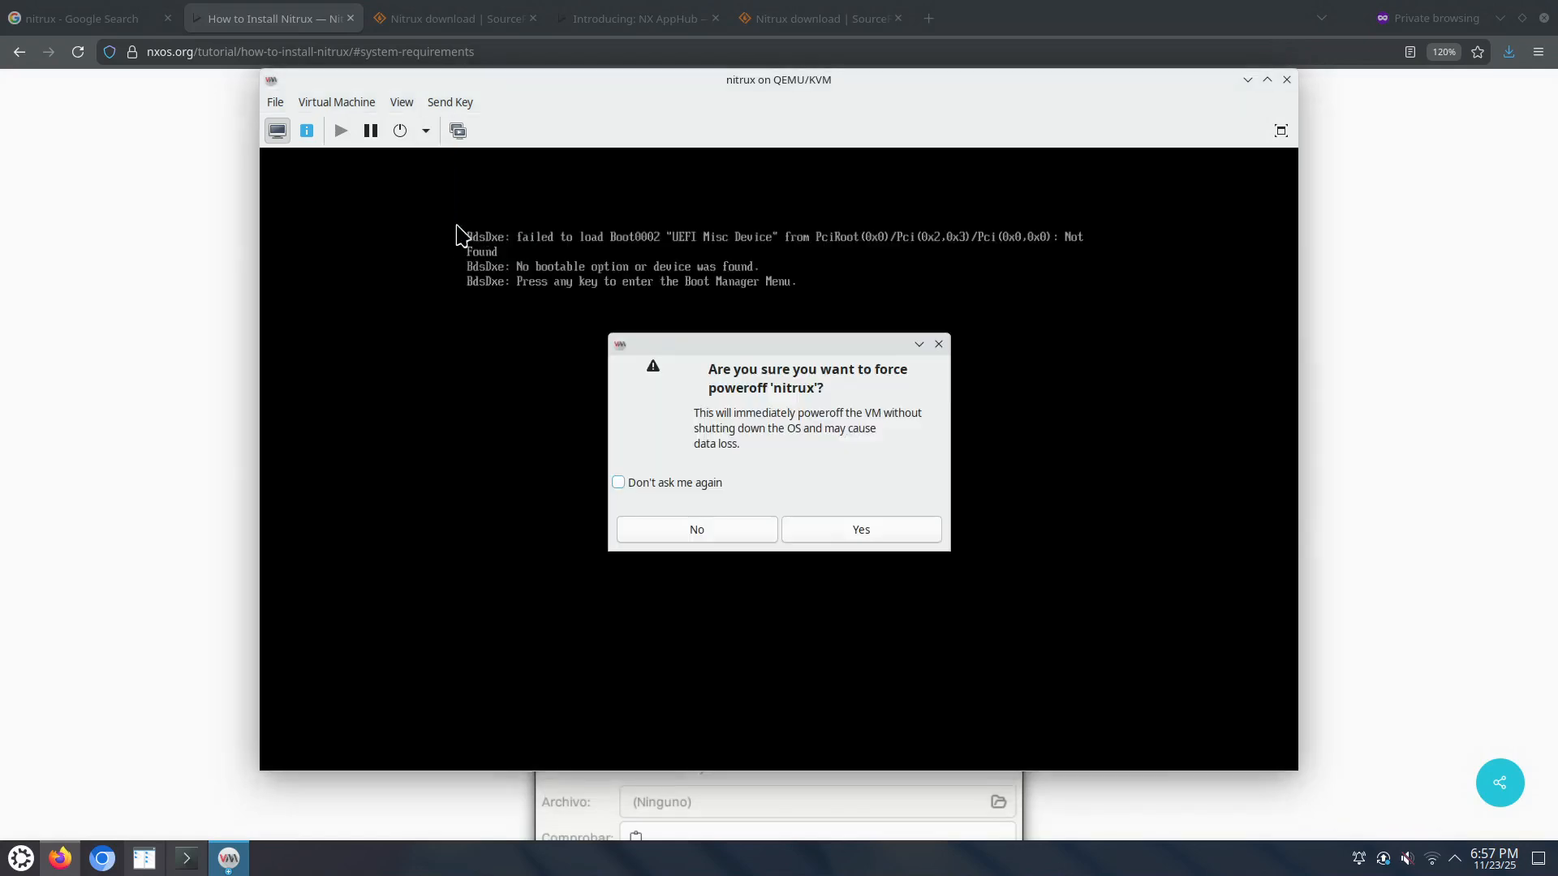
left_click(848, 529)
Step: Enable SATA CDROM 1 in Boot Options, move it above VirtIO Disk 1, and apply
left_click(306, 131)
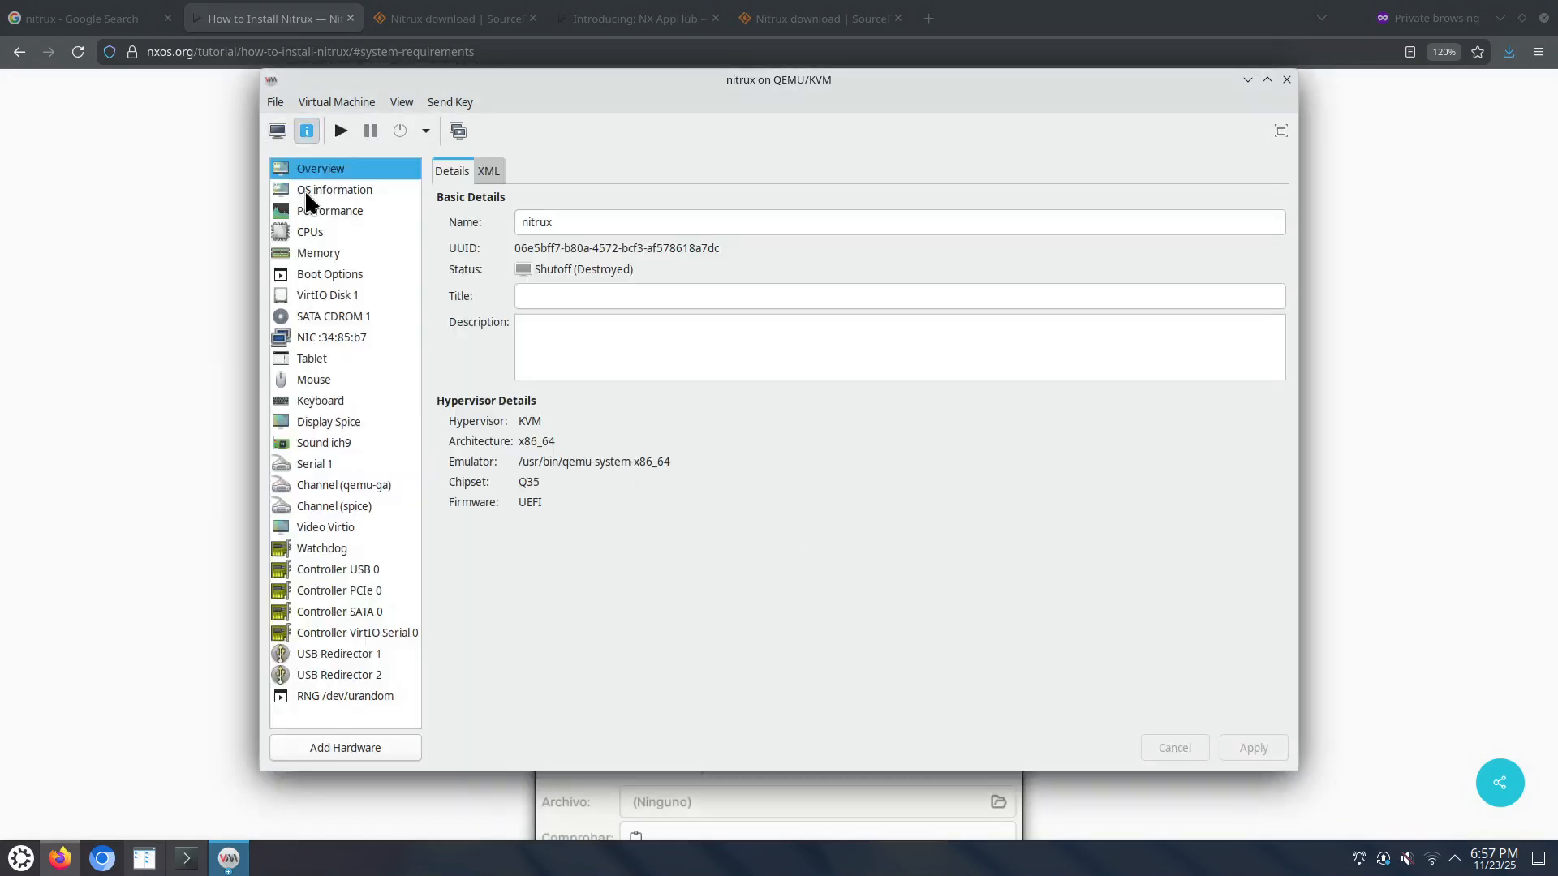
left_click(335, 317)
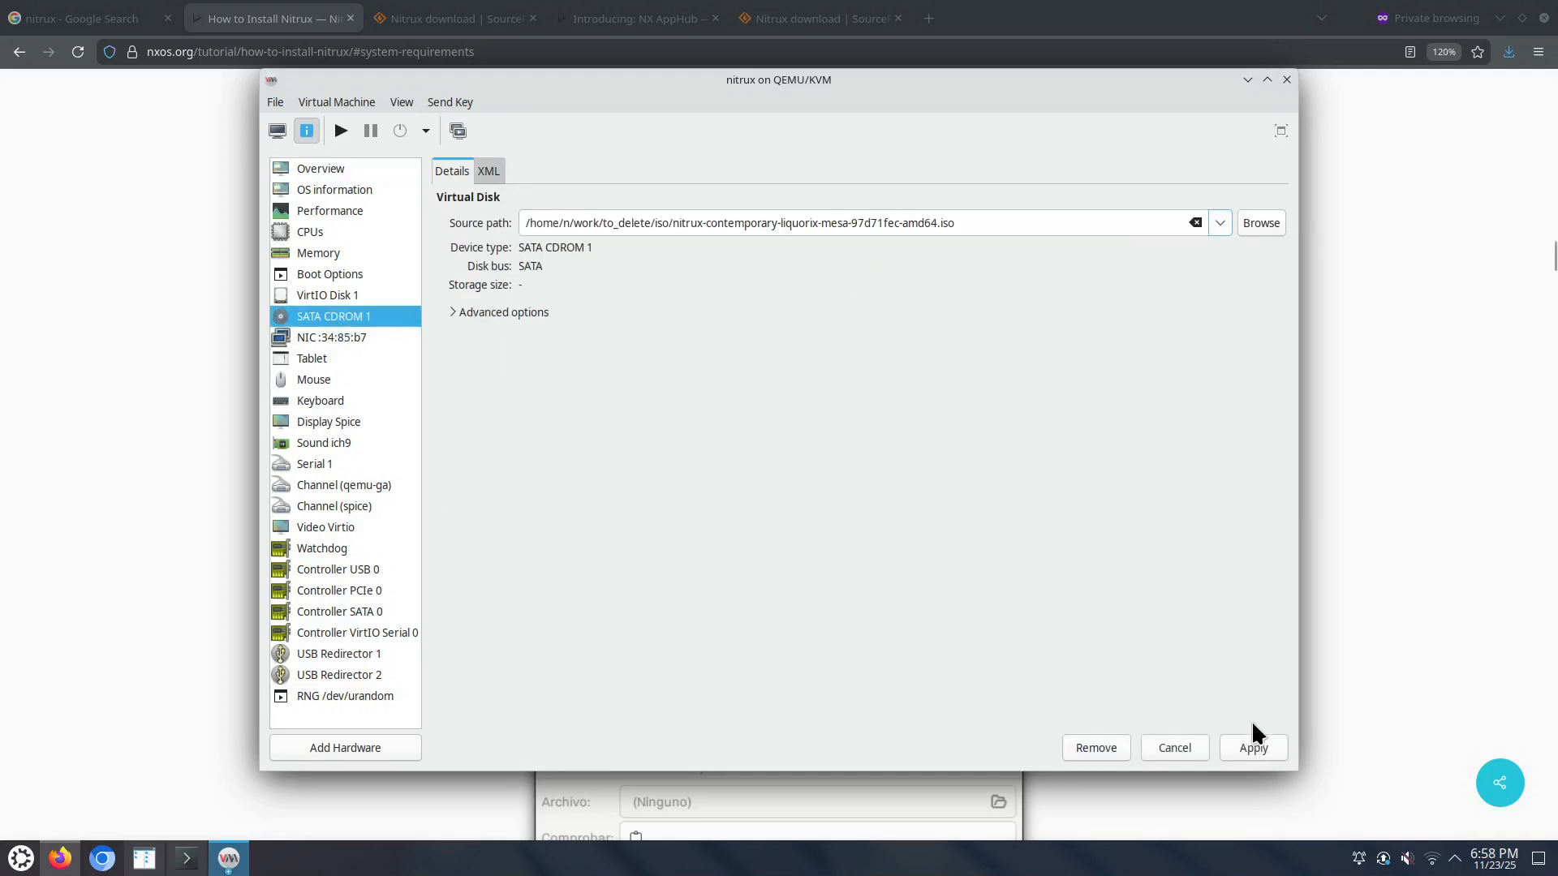
left_click(1254, 748)
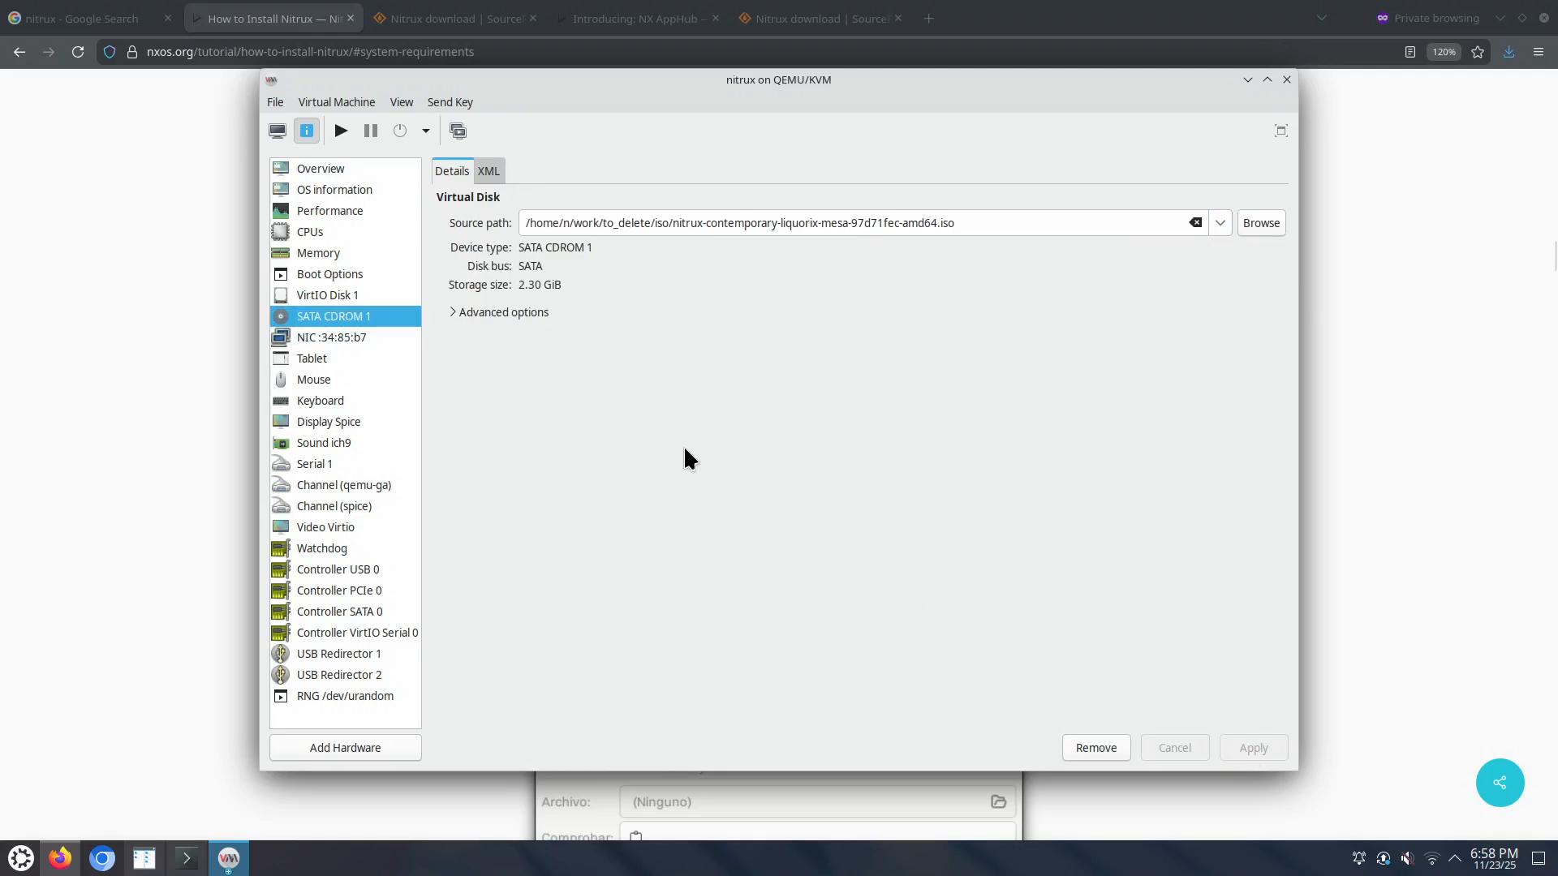
left_click(342, 295)
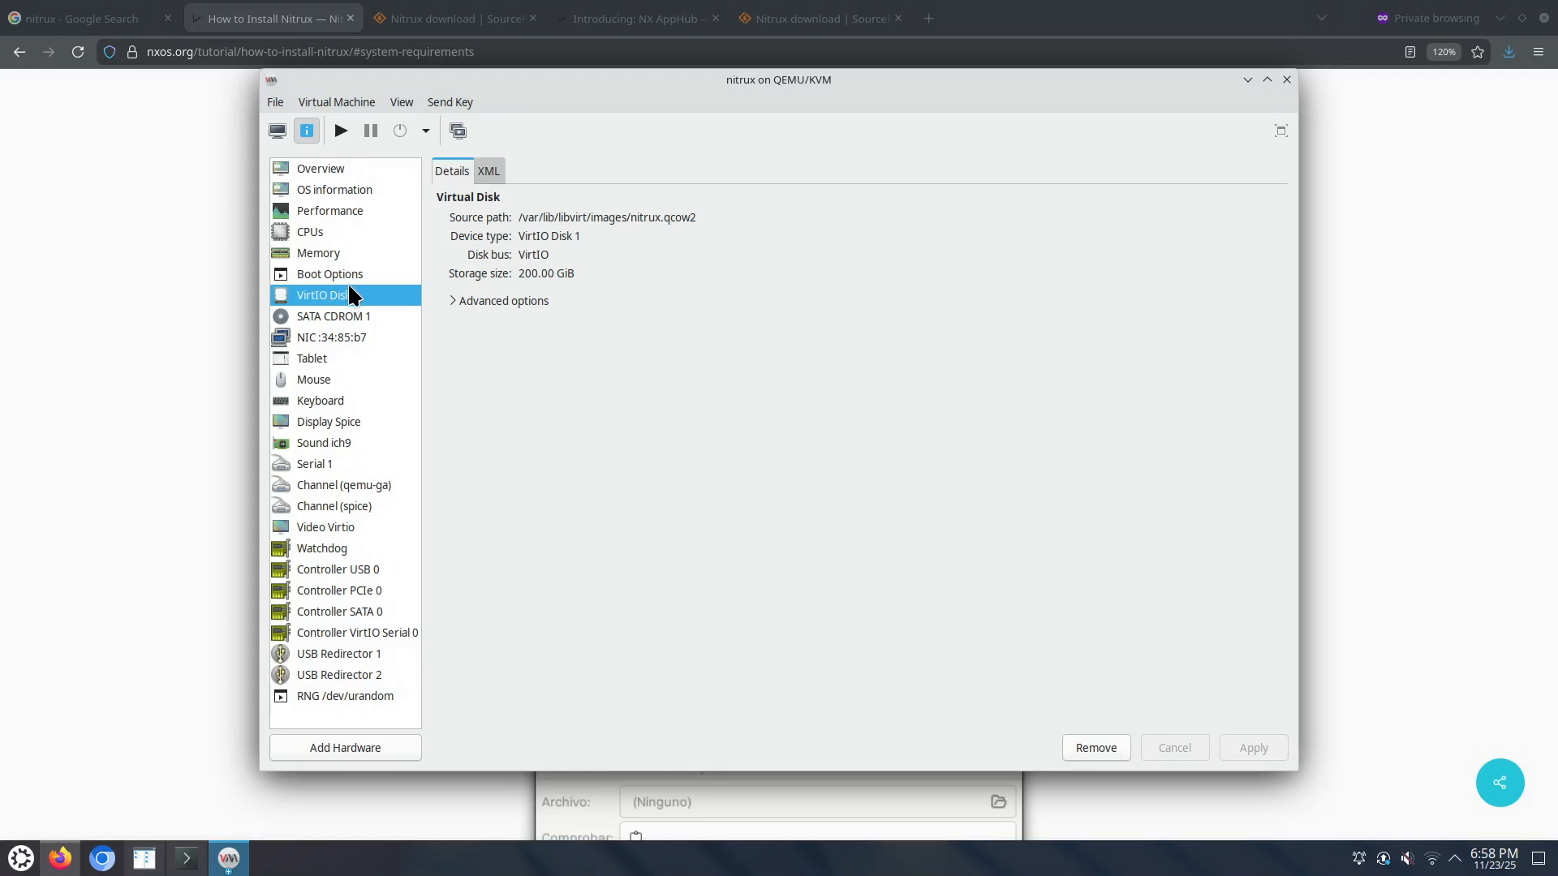
left_click(347, 275)
left_click(452, 318)
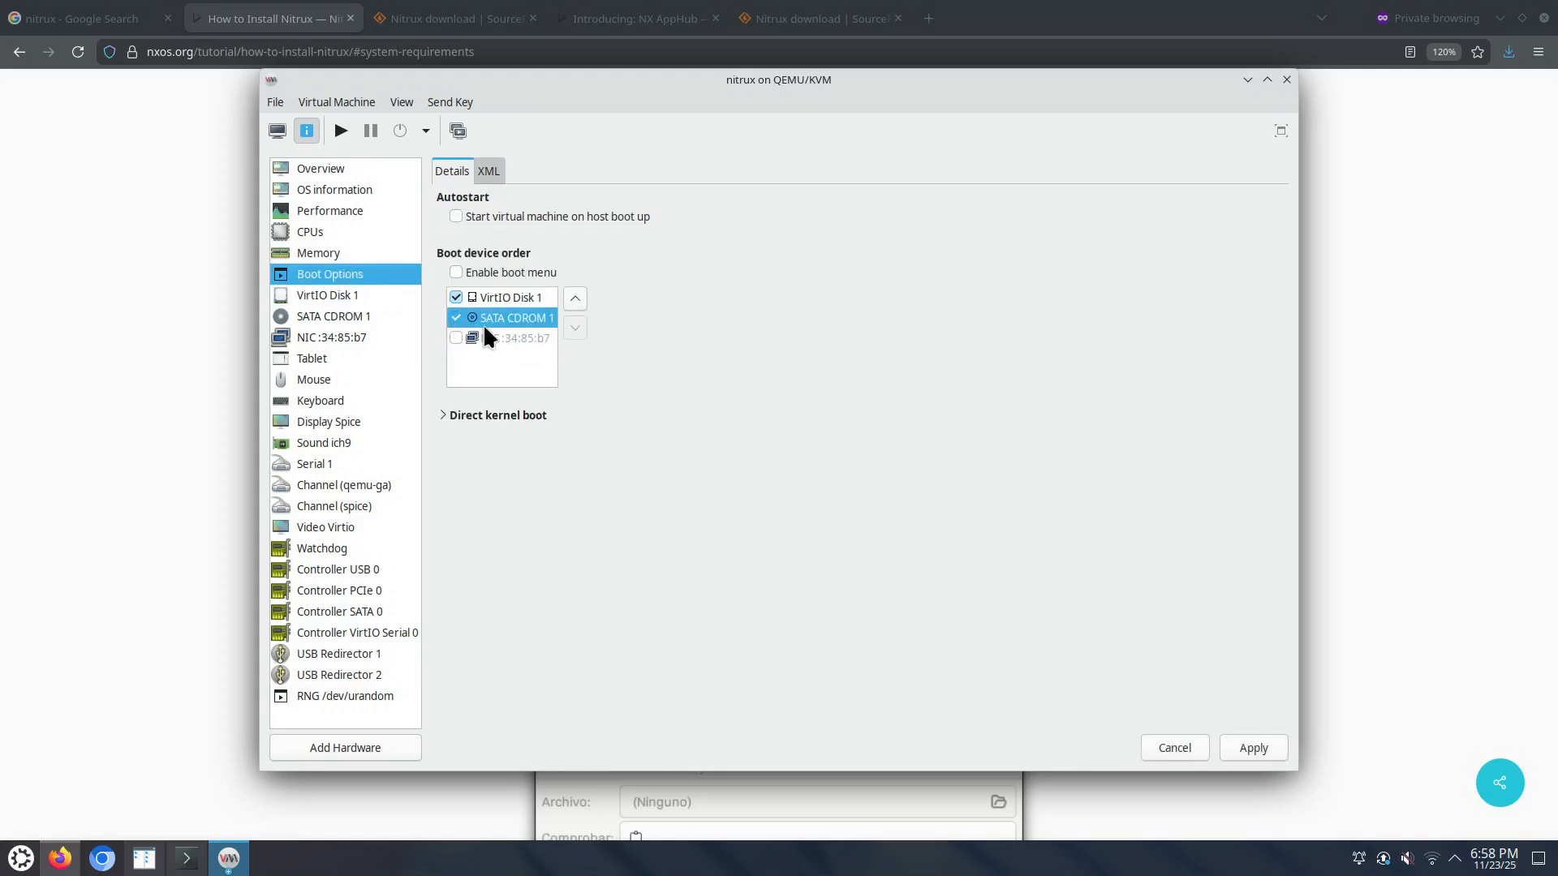
left_click(575, 299)
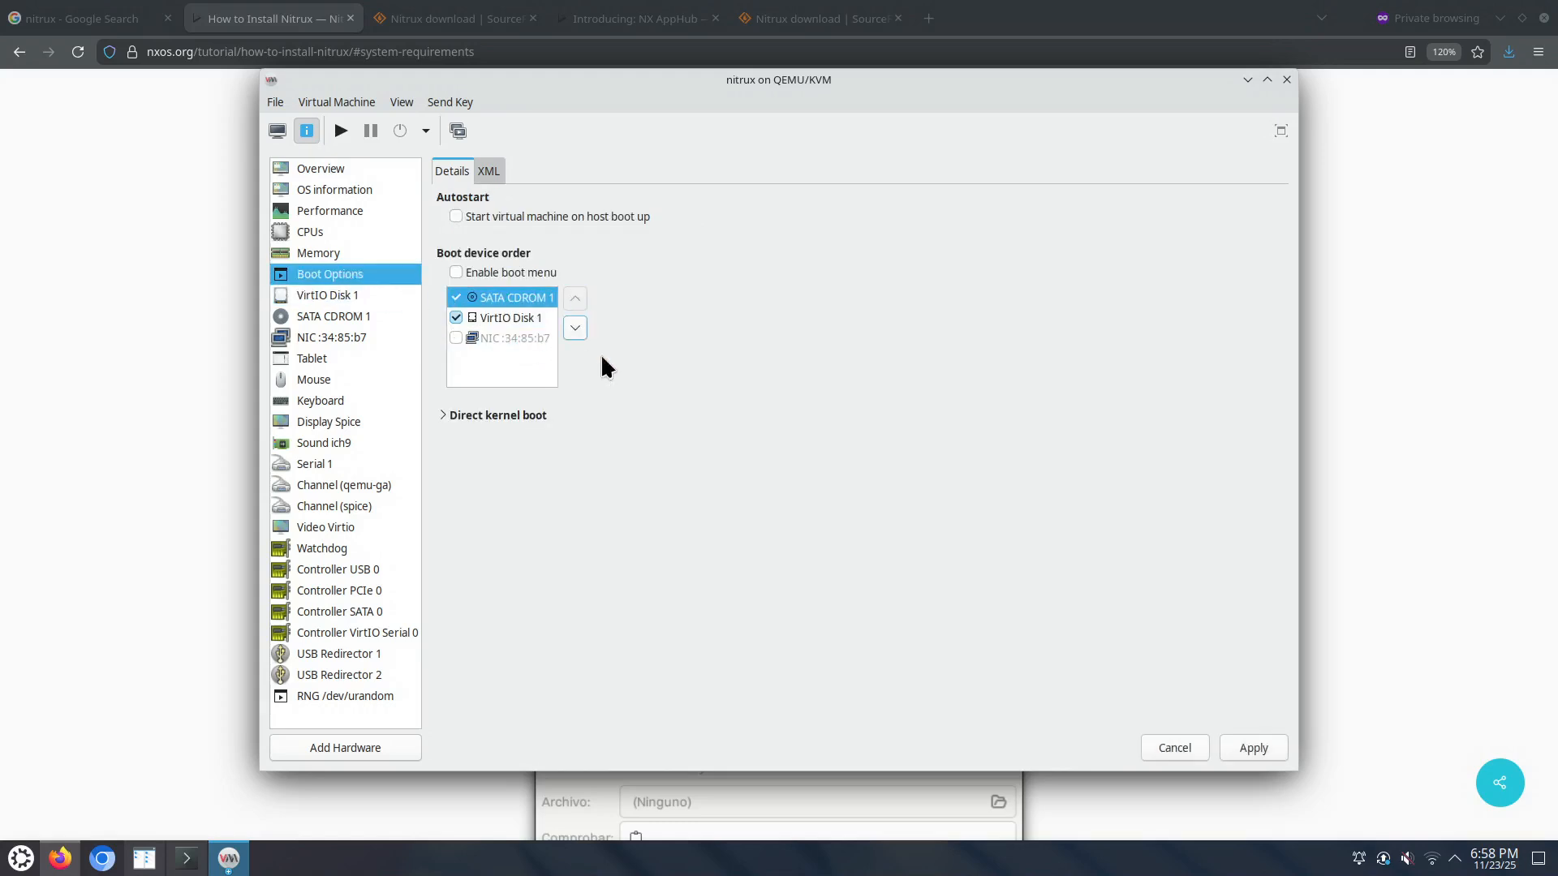
left_click(1274, 750)
left_click(327, 318)
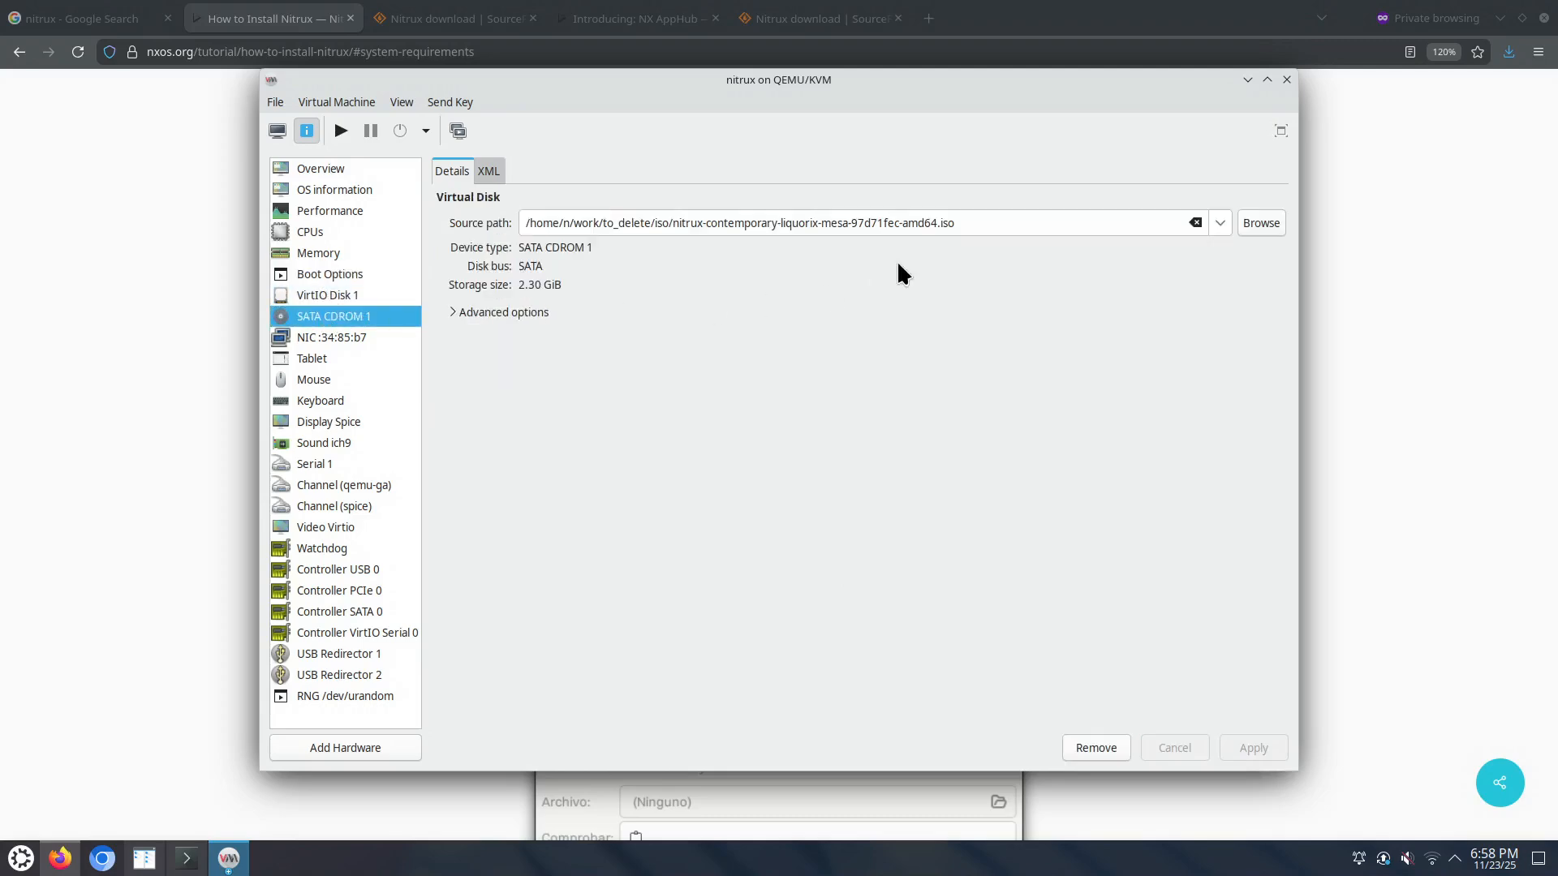
left_click(357, 295)
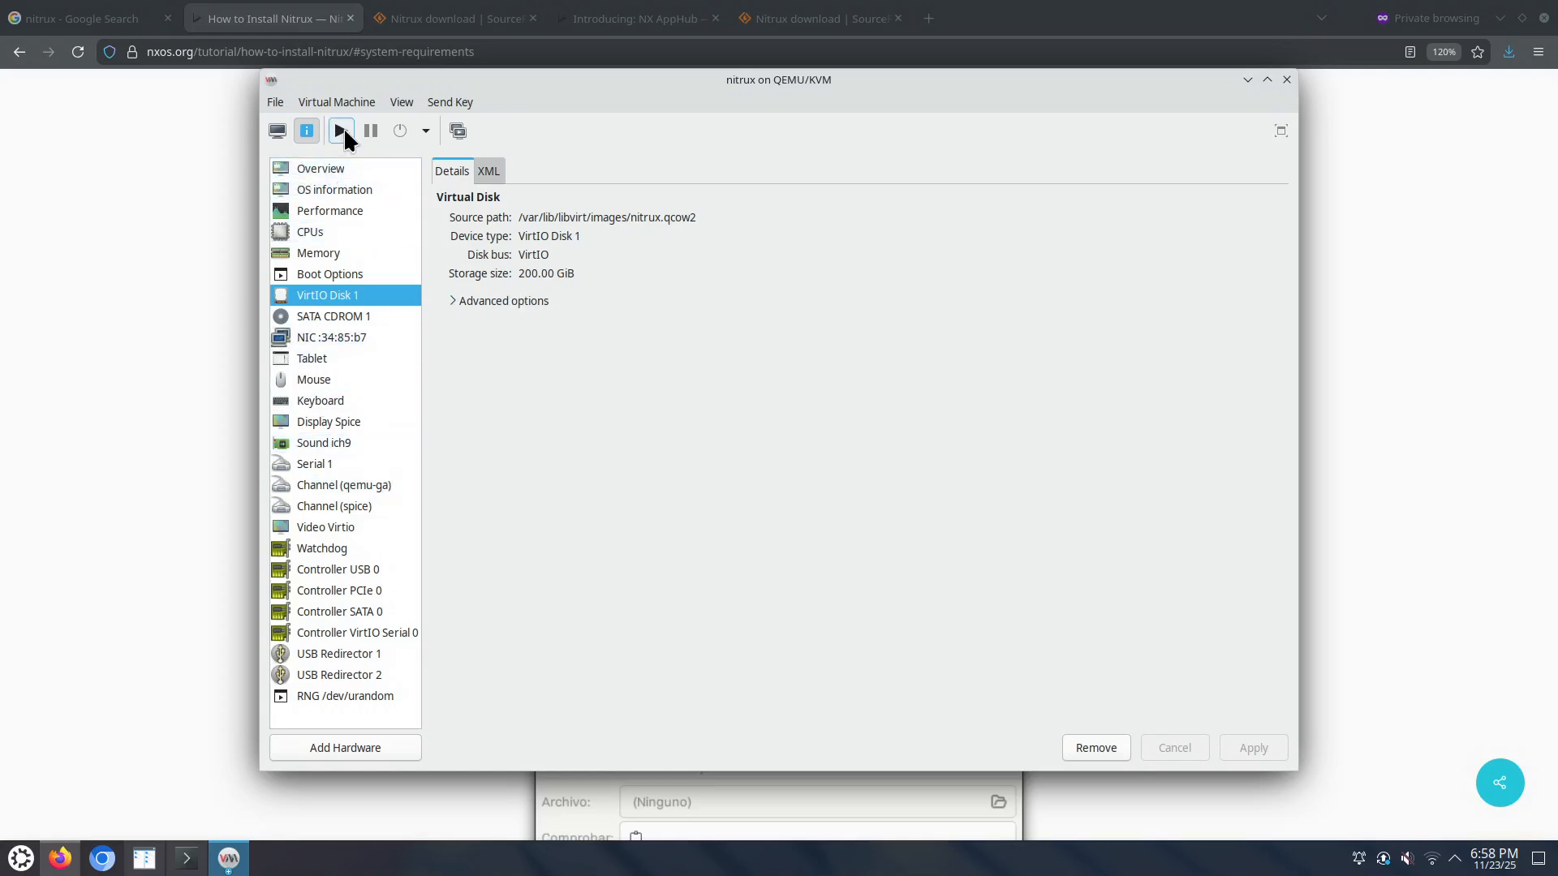
Step: Start the VM in the console view and click Understood on the VM Detected and System Specs warnings
left_click(278, 131)
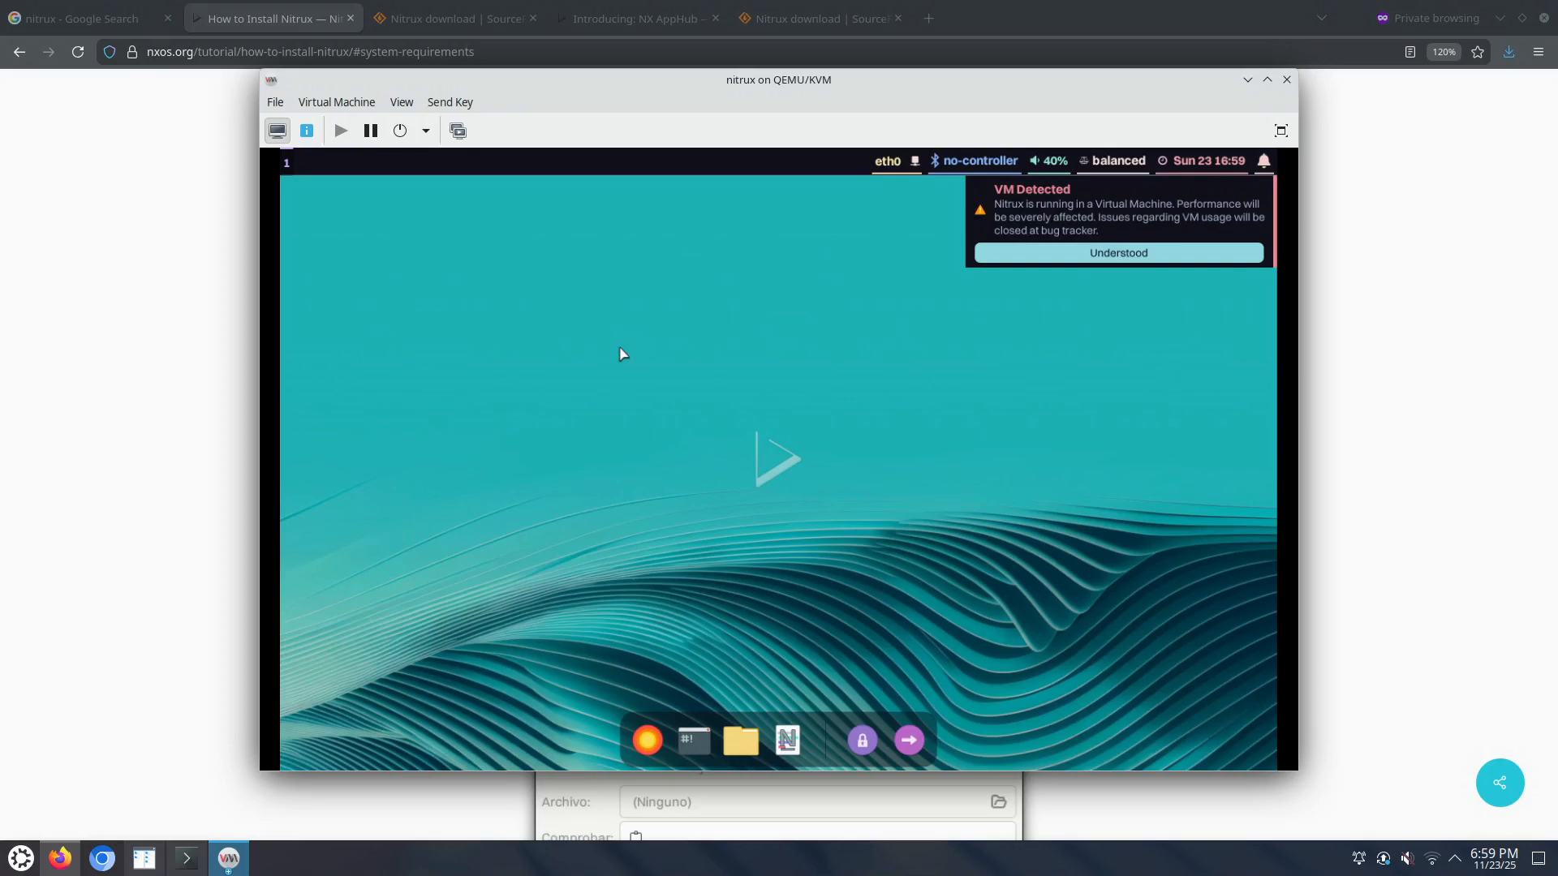
left_click(1134, 255)
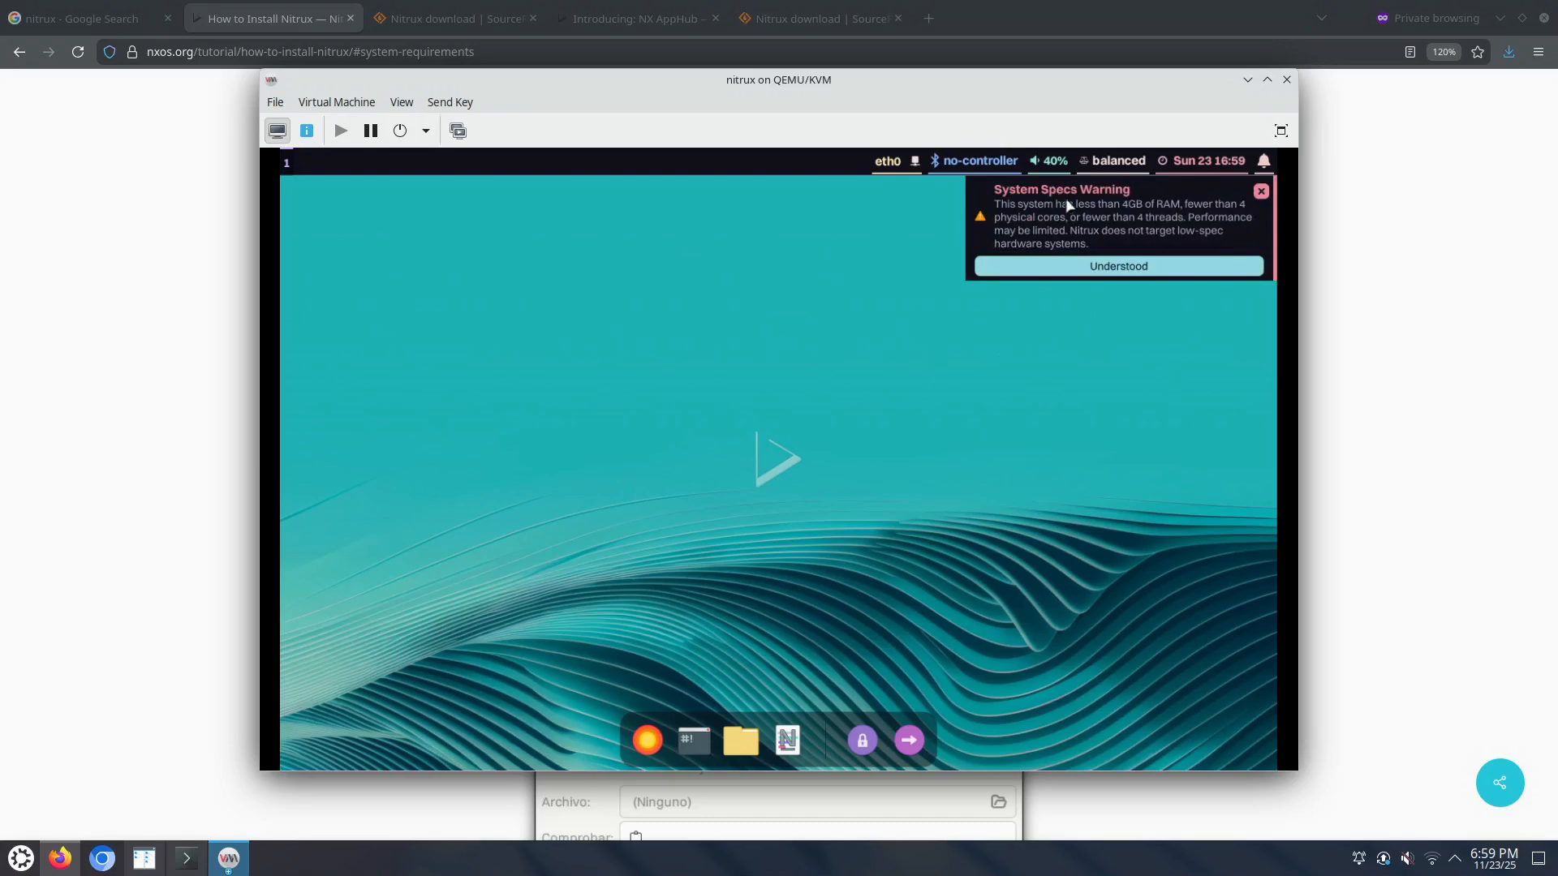
left_click(1084, 271)
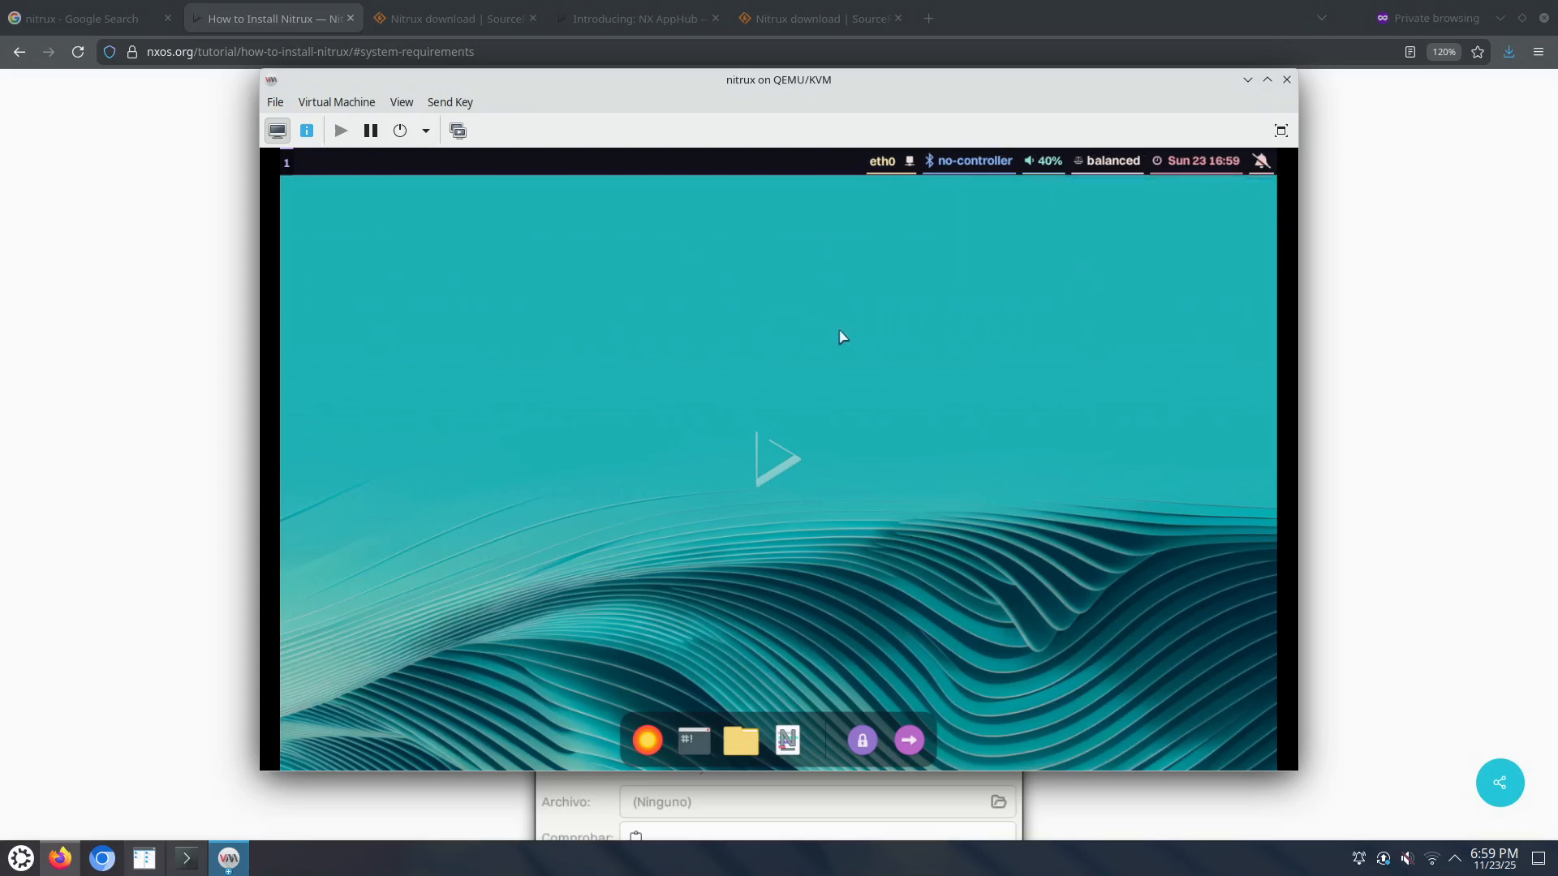
left_click(307, 131)
left_click(340, 254)
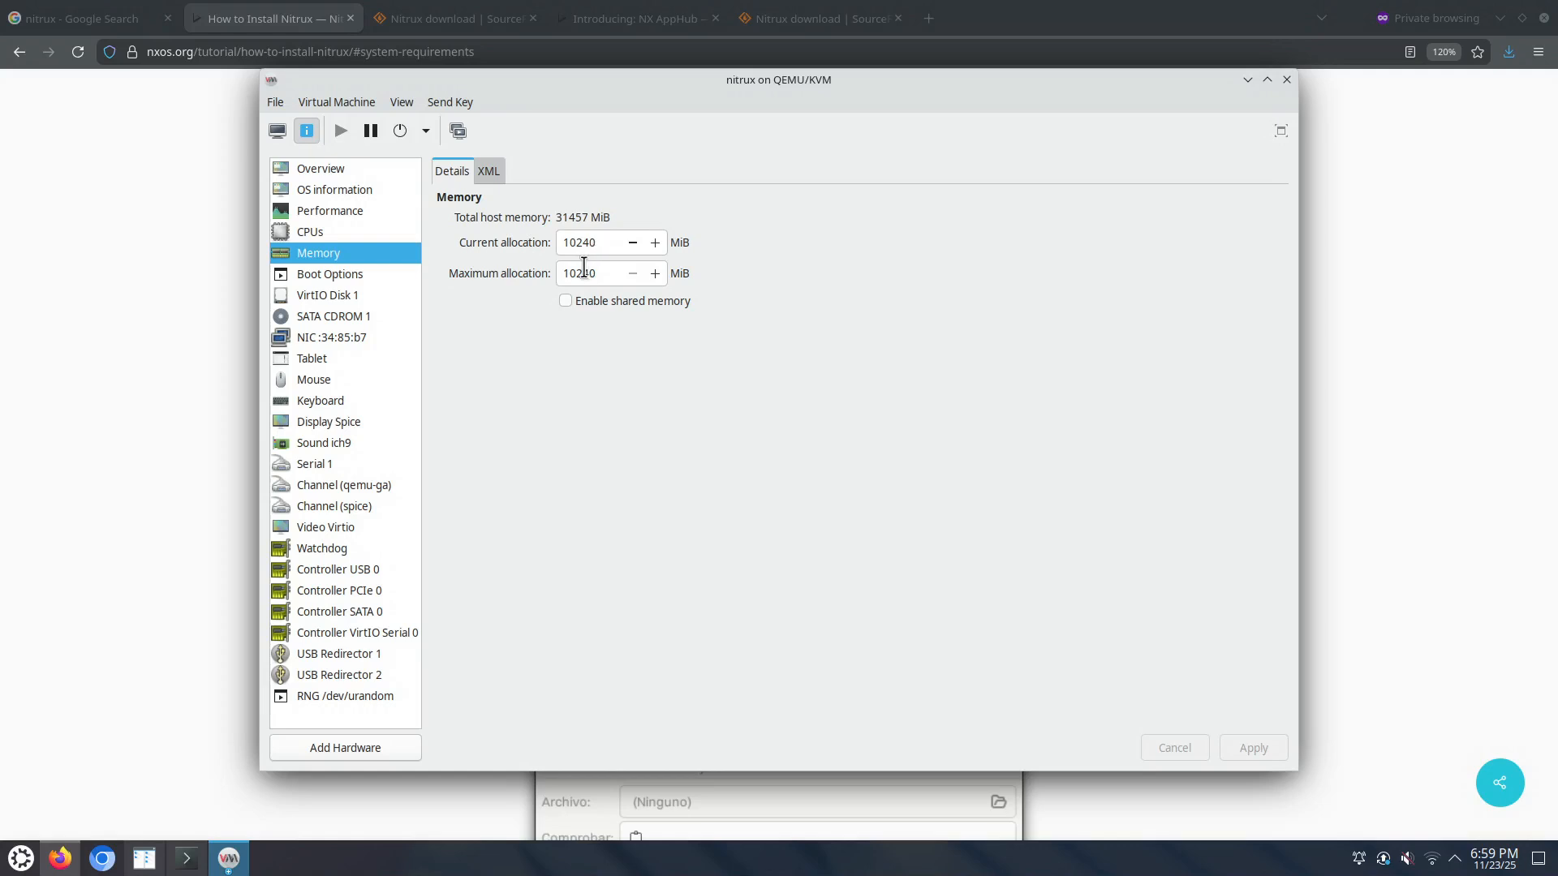
left_click(276, 132)
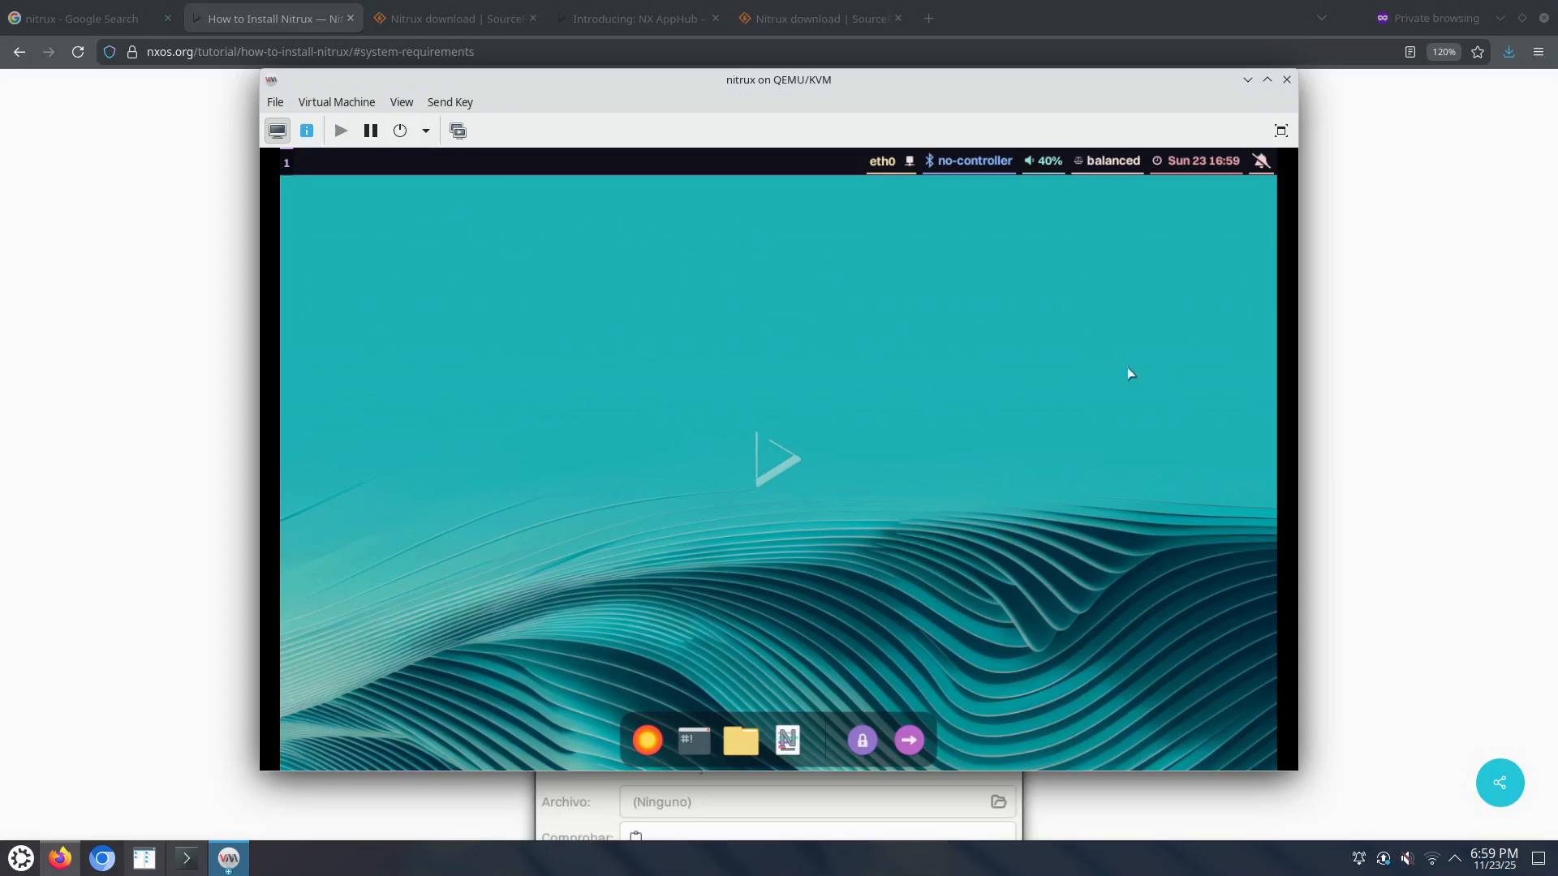
Step: Copy the 'sudo -E start-calamares' command from the Nitrux installation guide
left_click(1423, 573)
scroll(1155, 521, "down", 10)
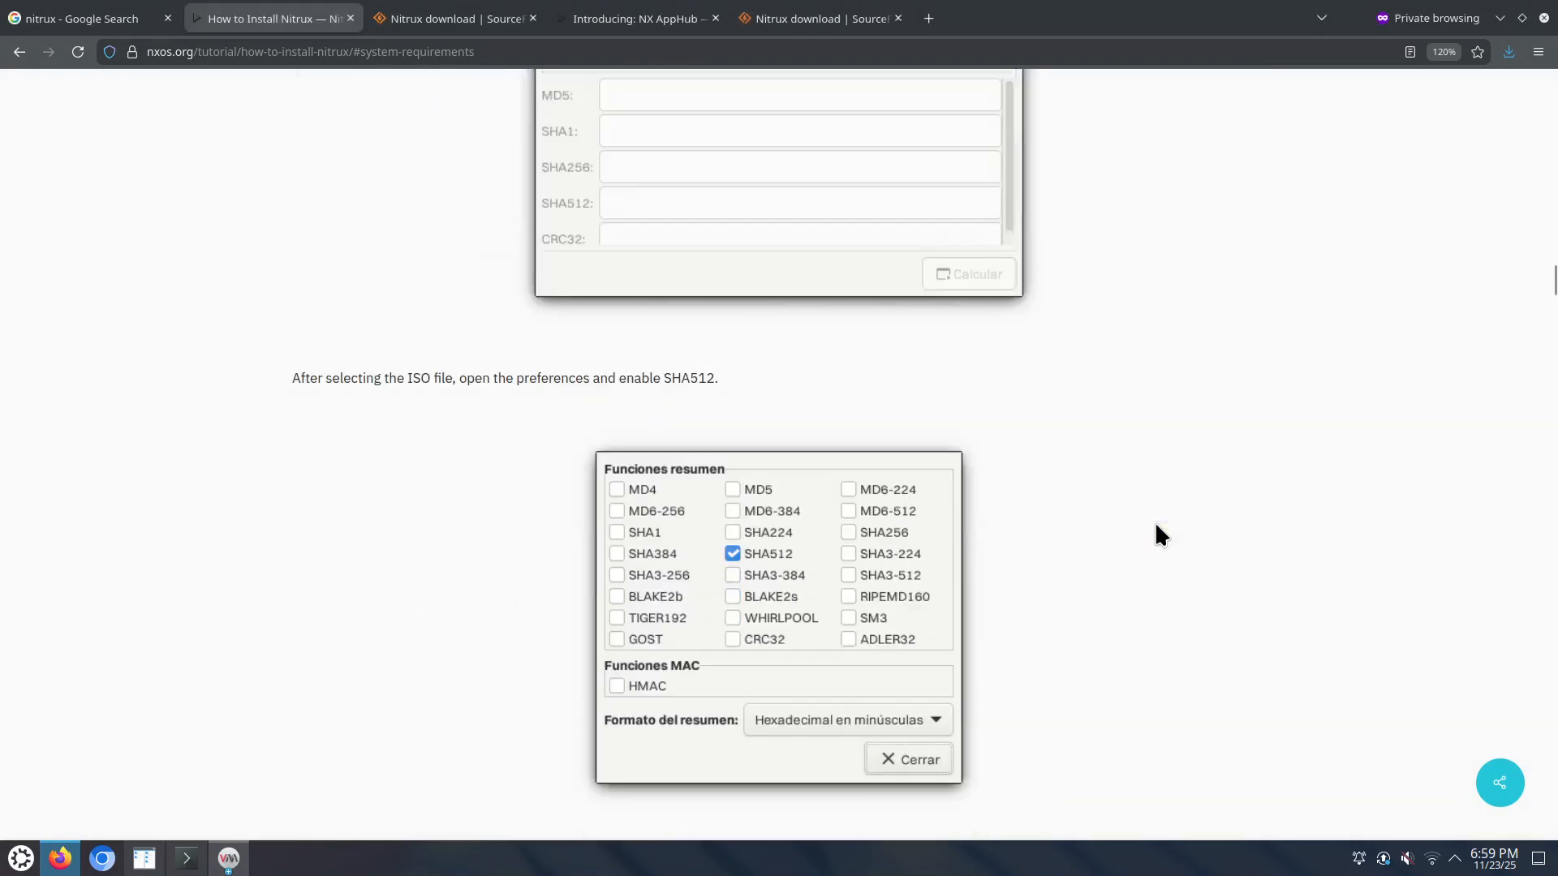
scroll(1155, 521, "down", 12)
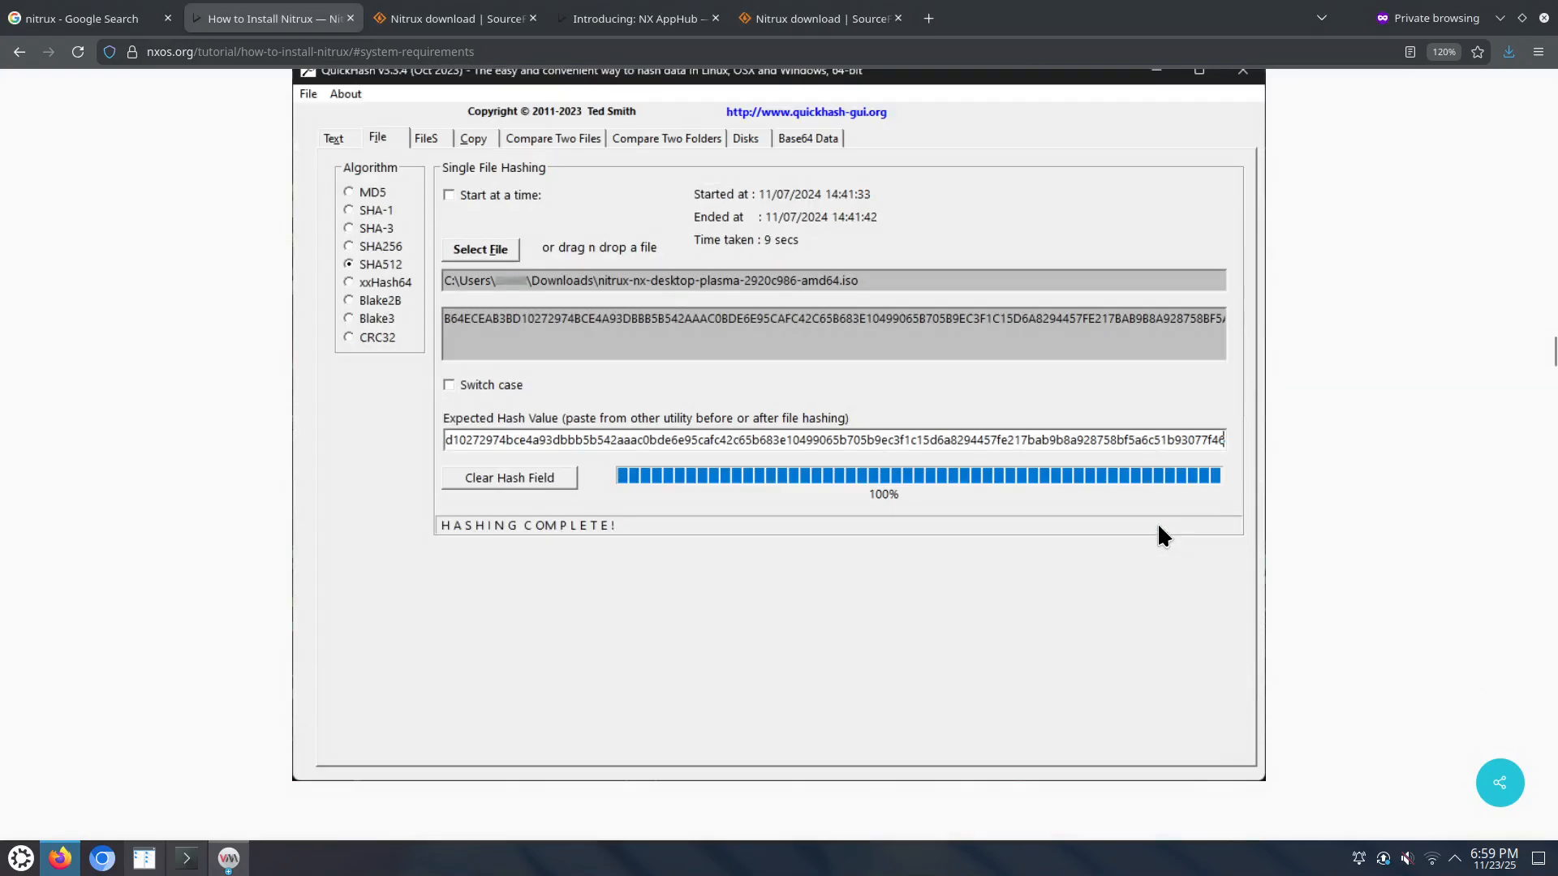
scroll(1158, 528, "down", 12)
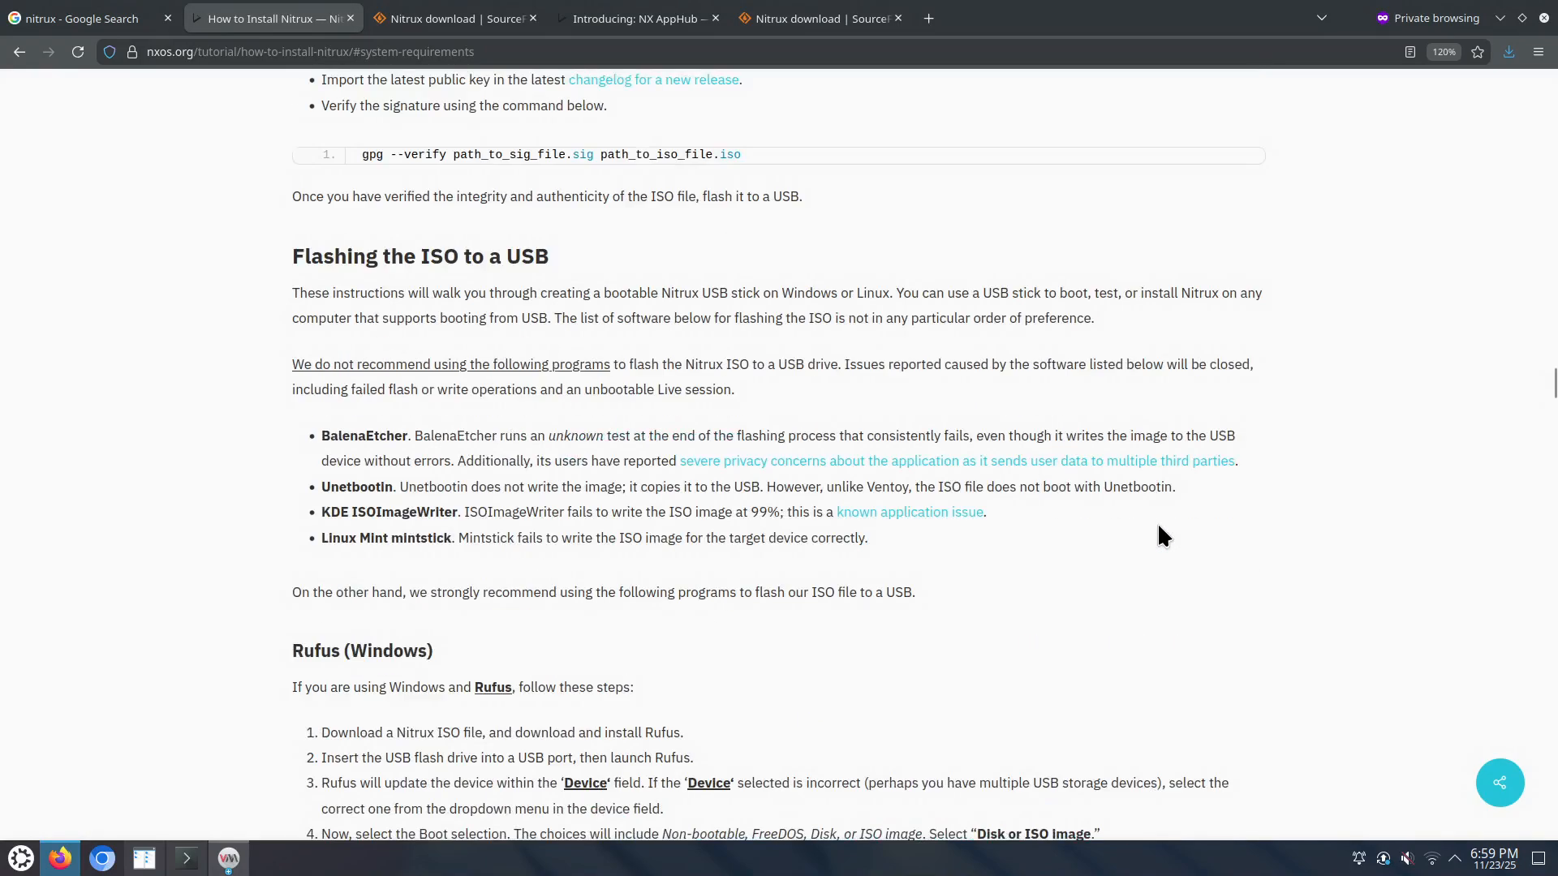
scroll(1144, 528, "down", 15)
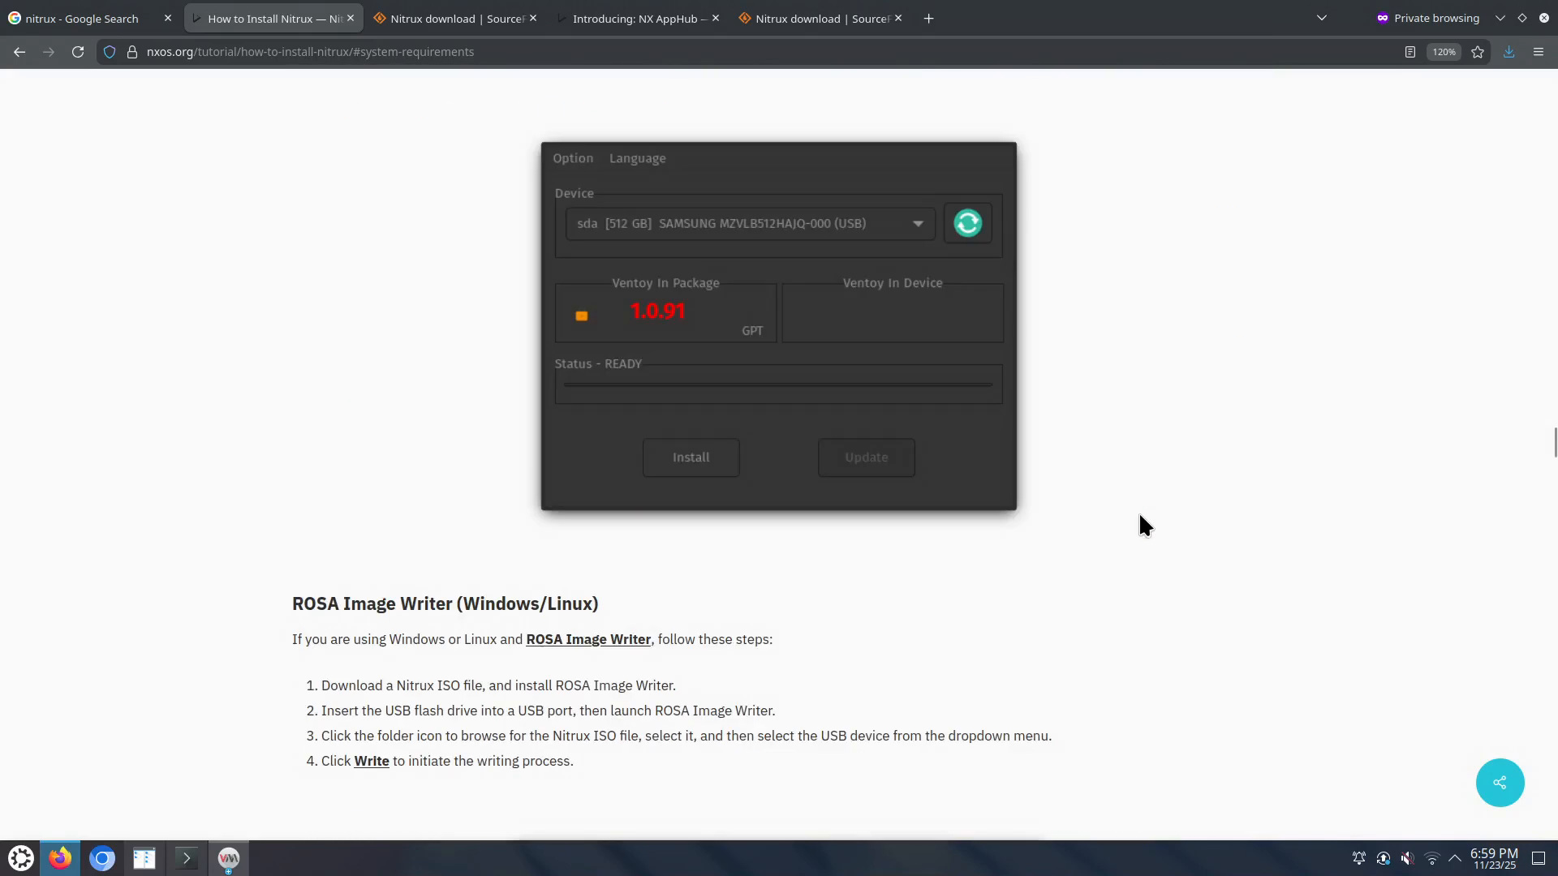
scroll(1139, 517, "down", 7)
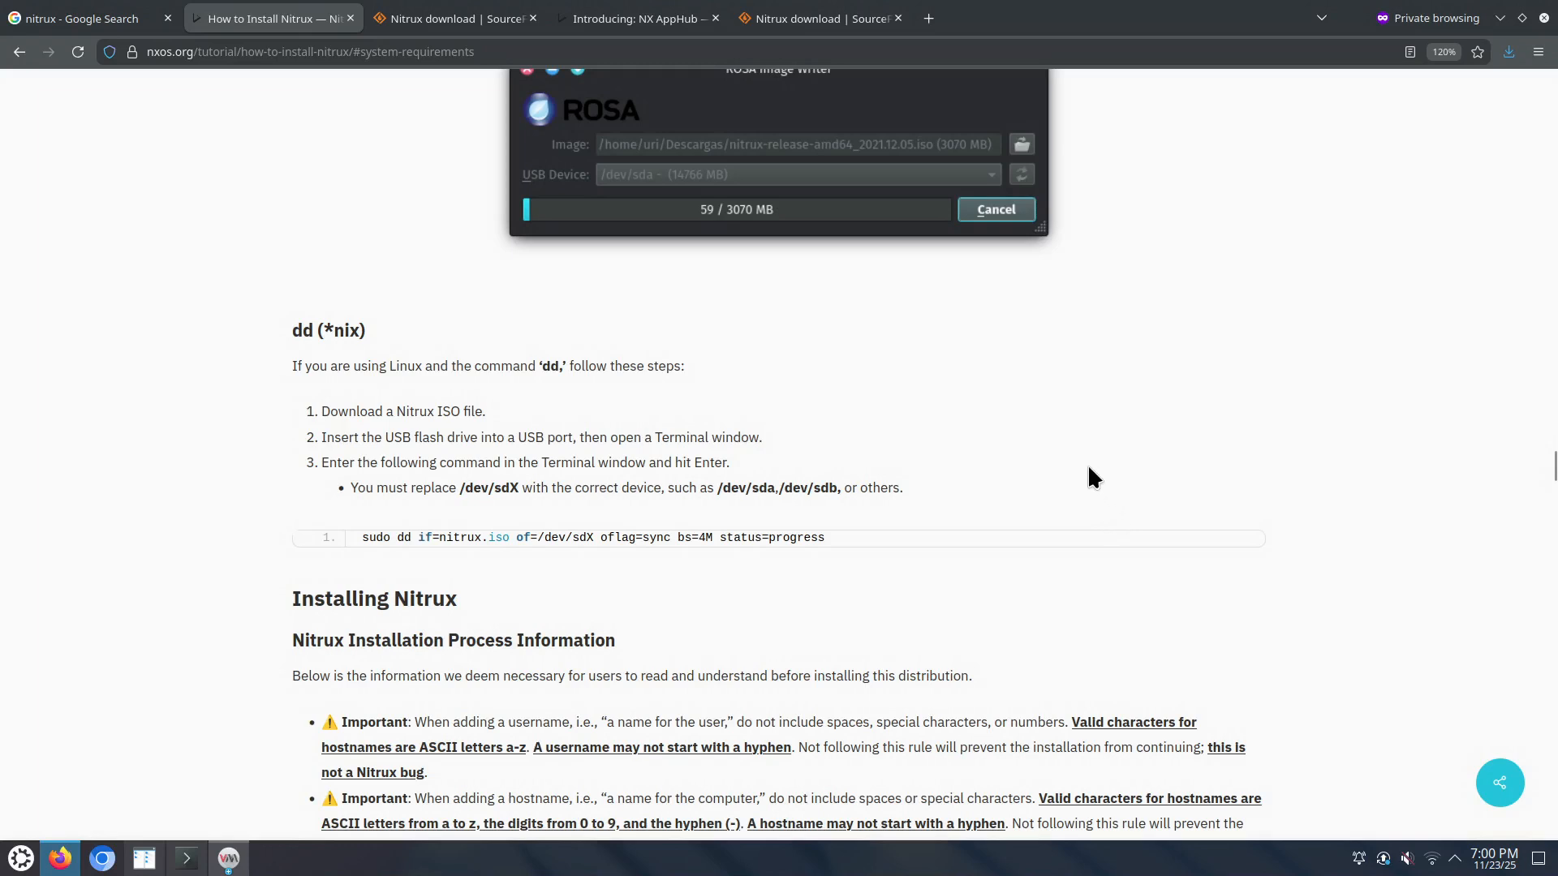
scroll(1088, 468, "down", 2)
scroll(1087, 461, "down", 3)
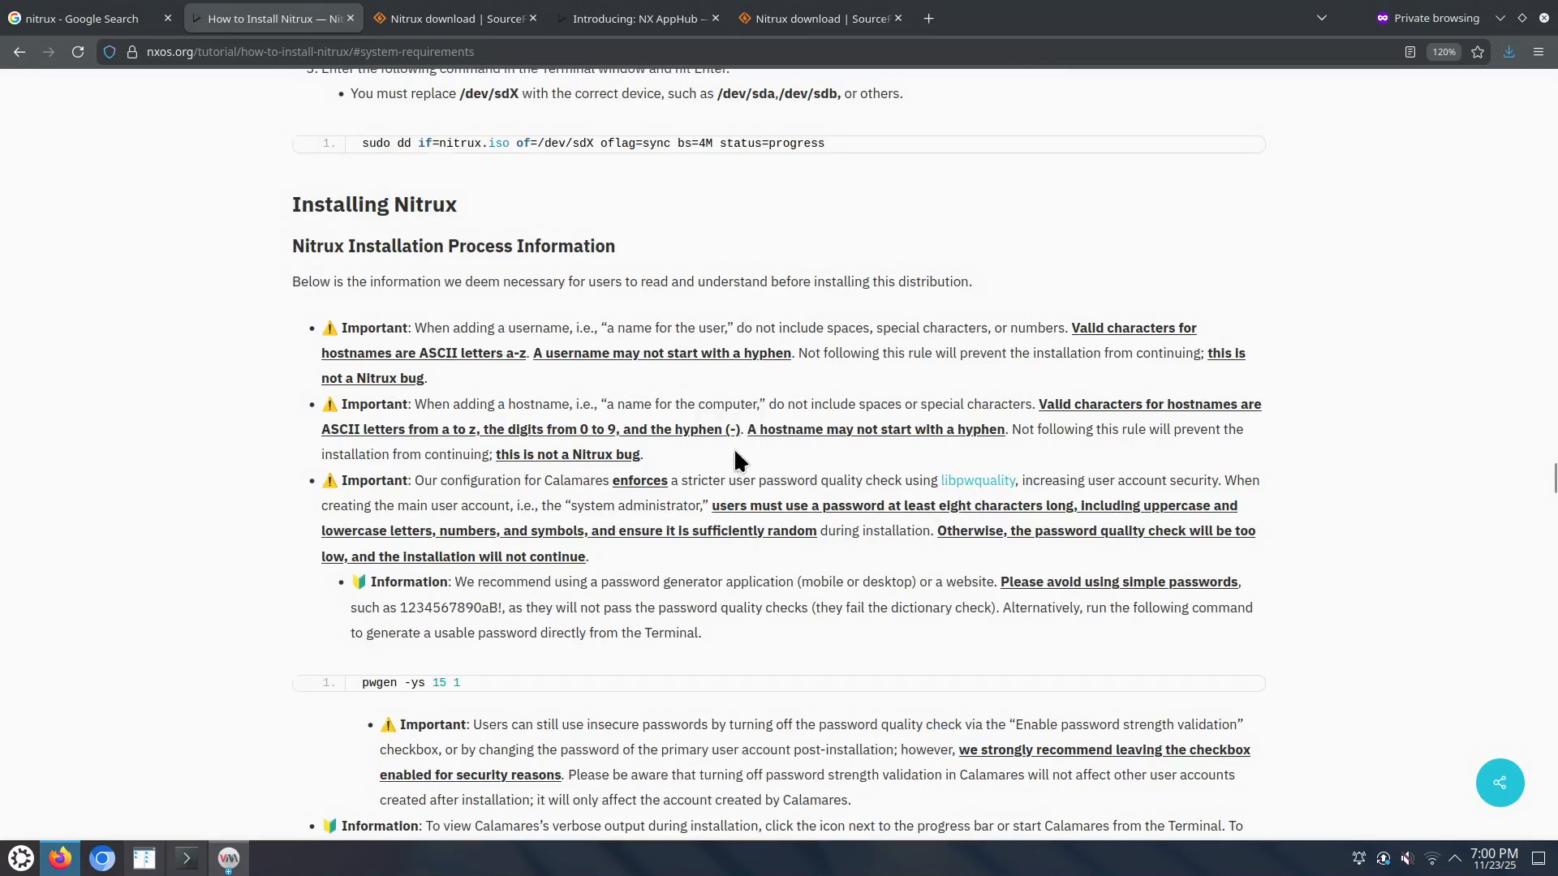
scroll(735, 423, "down", 2)
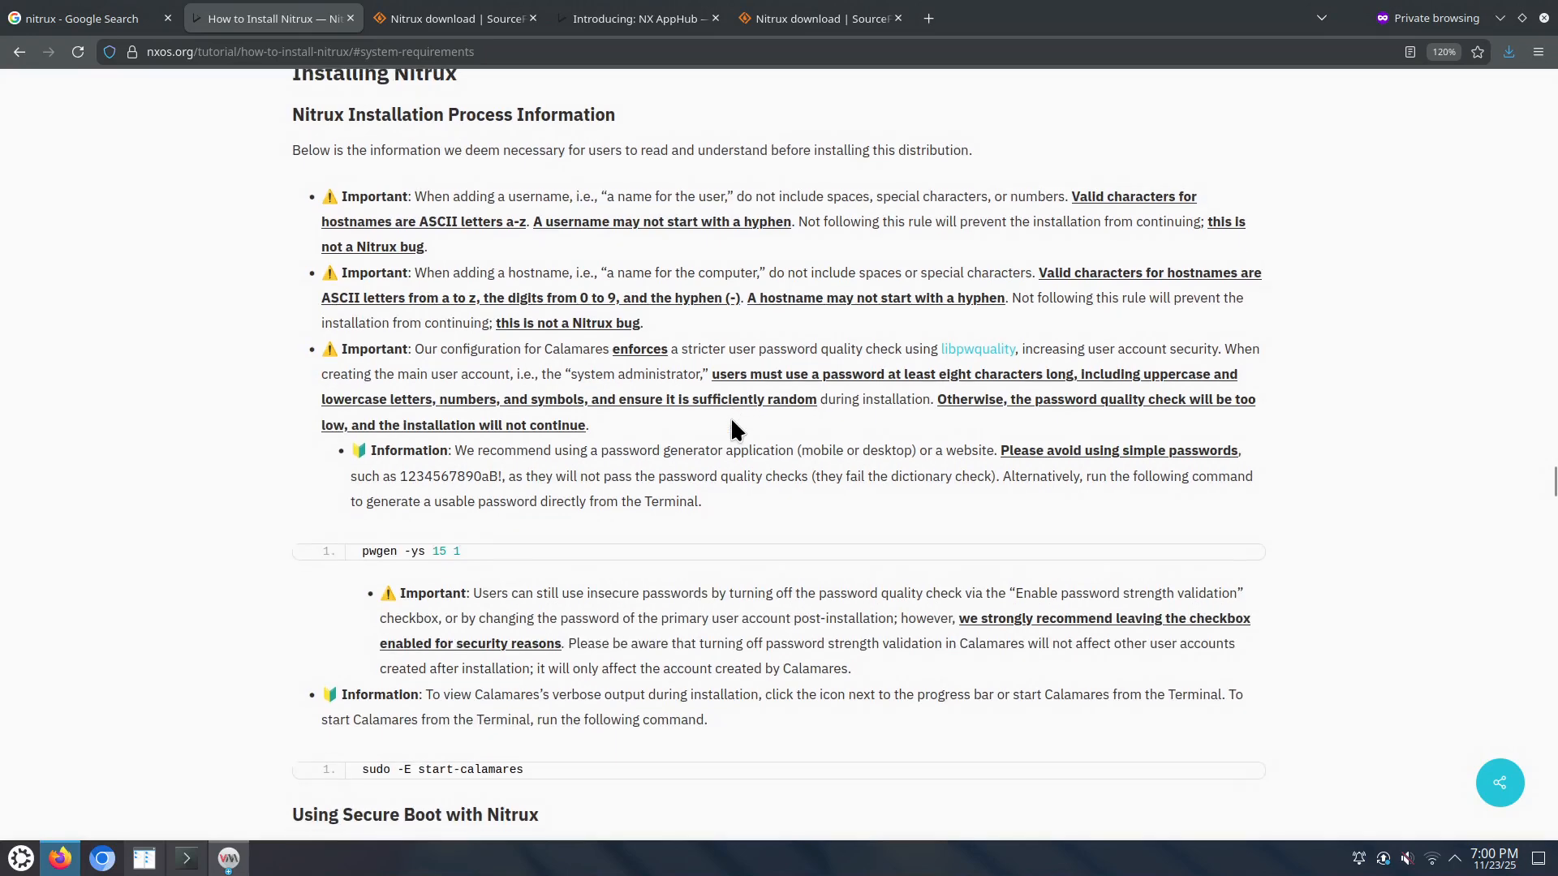
left_click_drag(461, 695, 696, 720)
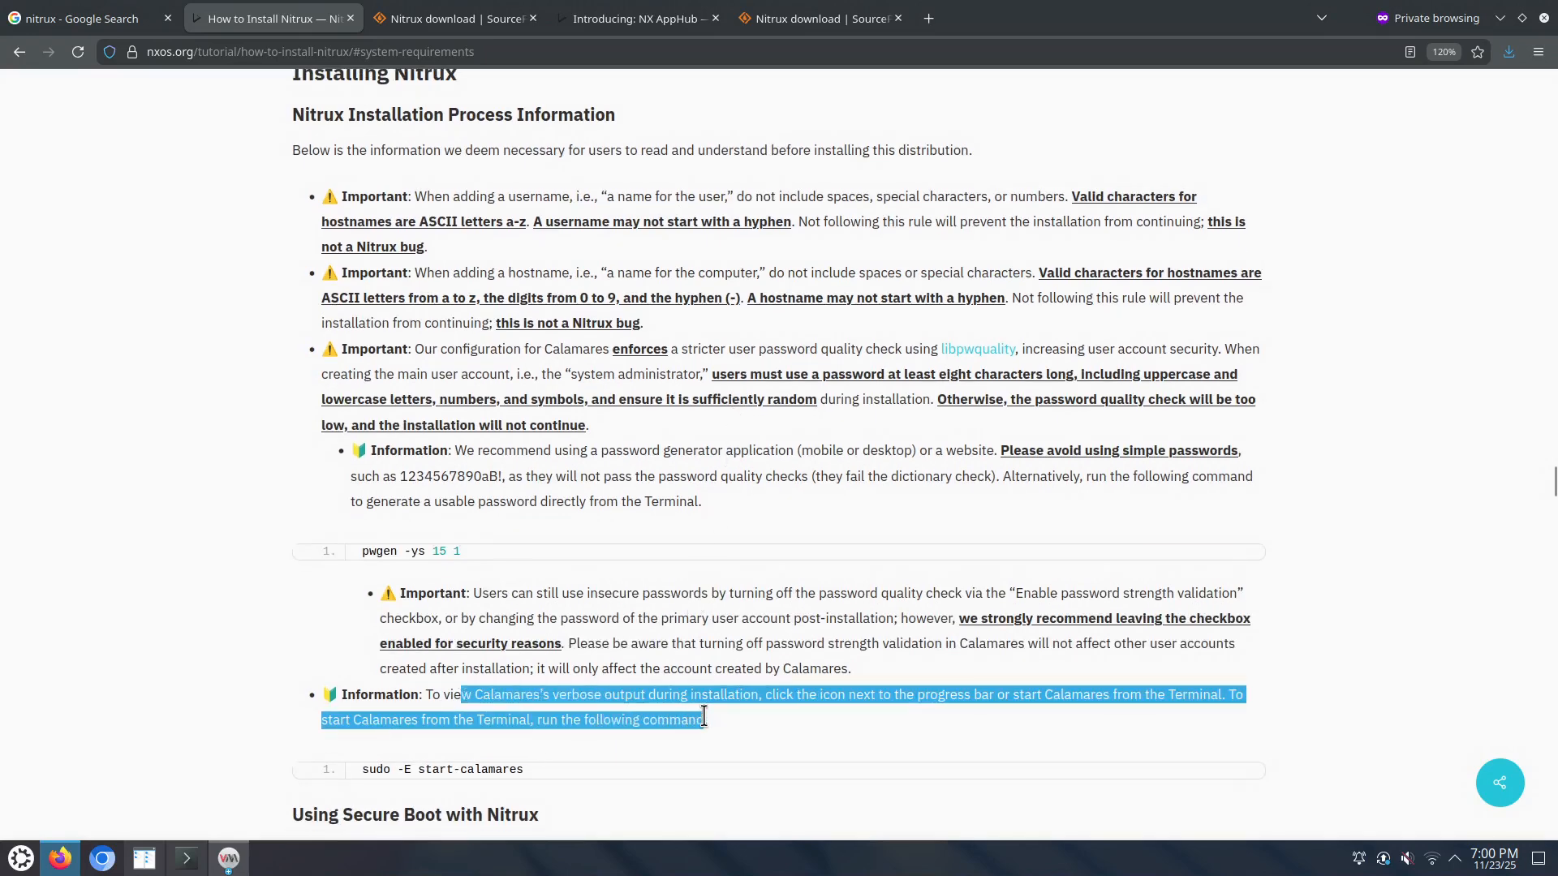
scroll(678, 762, "down", 4)
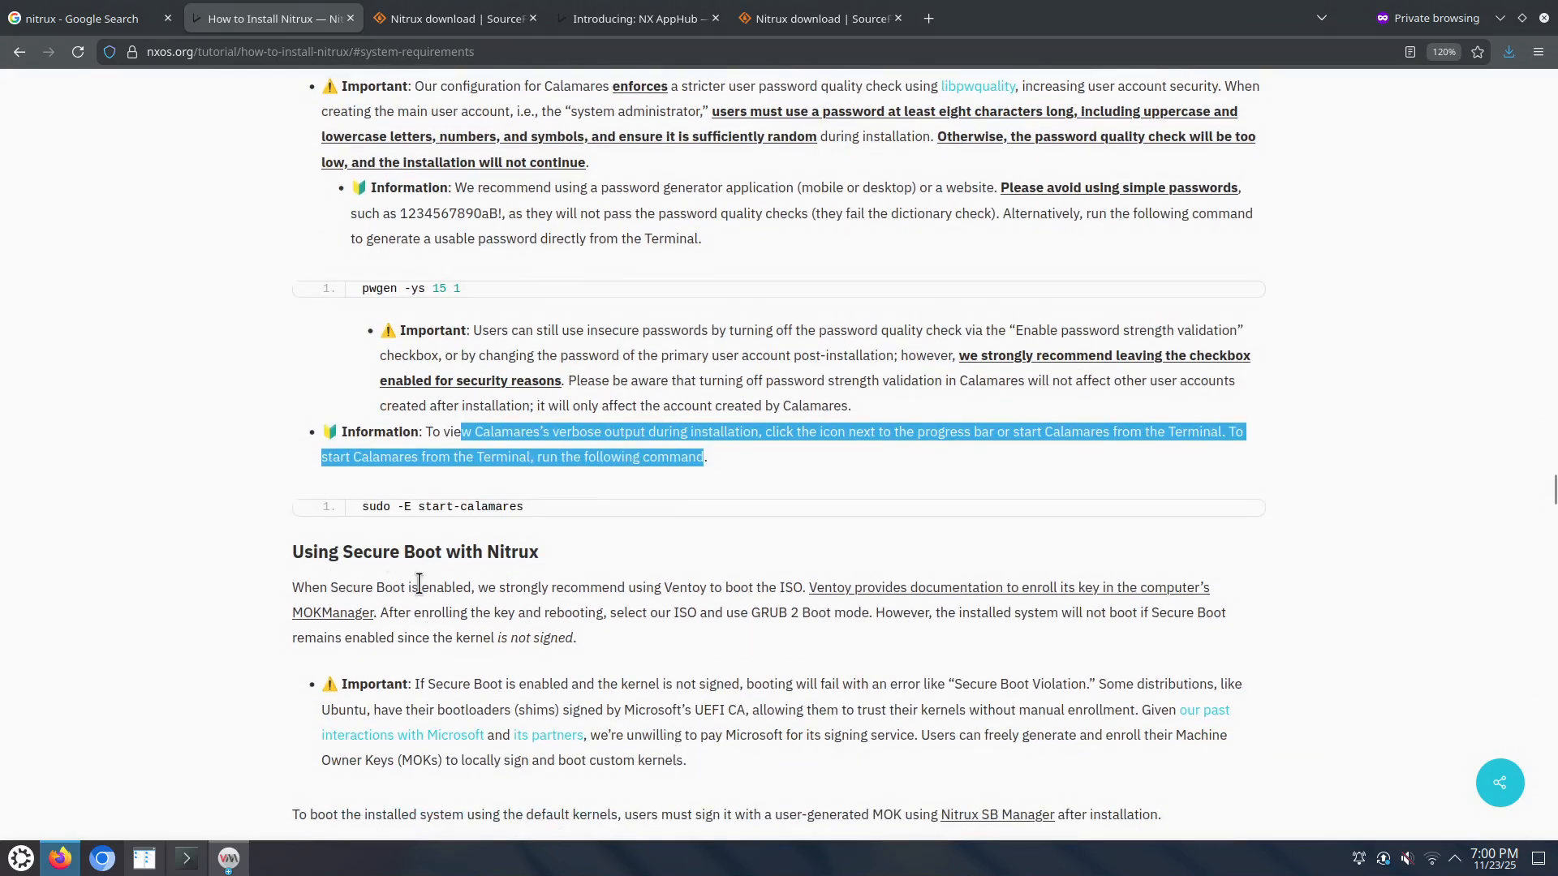
scroll(419, 584, "up", 5)
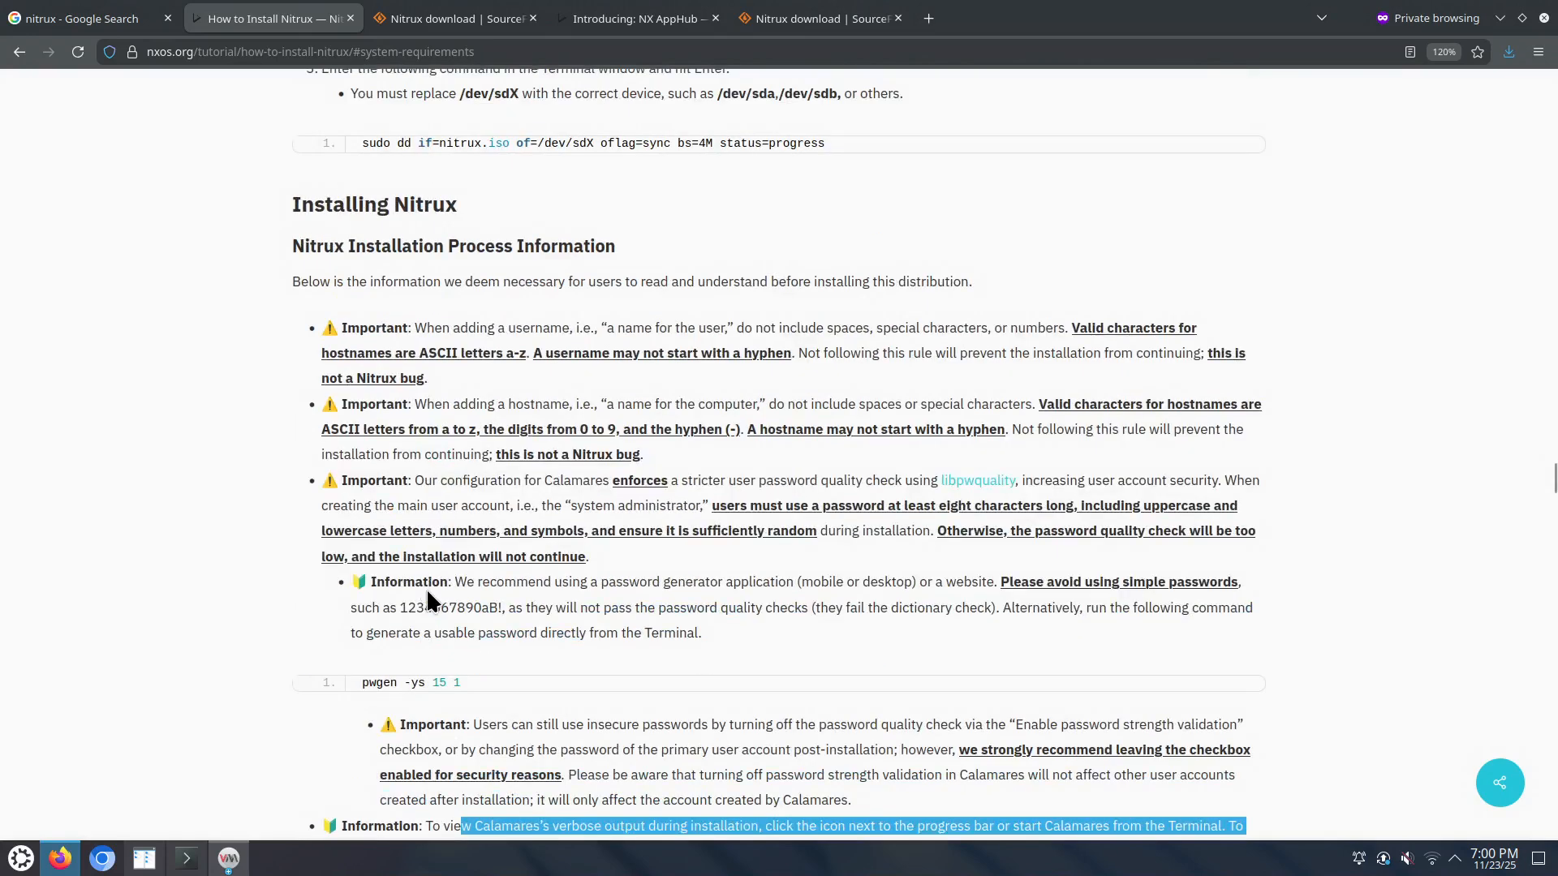
scroll(535, 684, "down", 3)
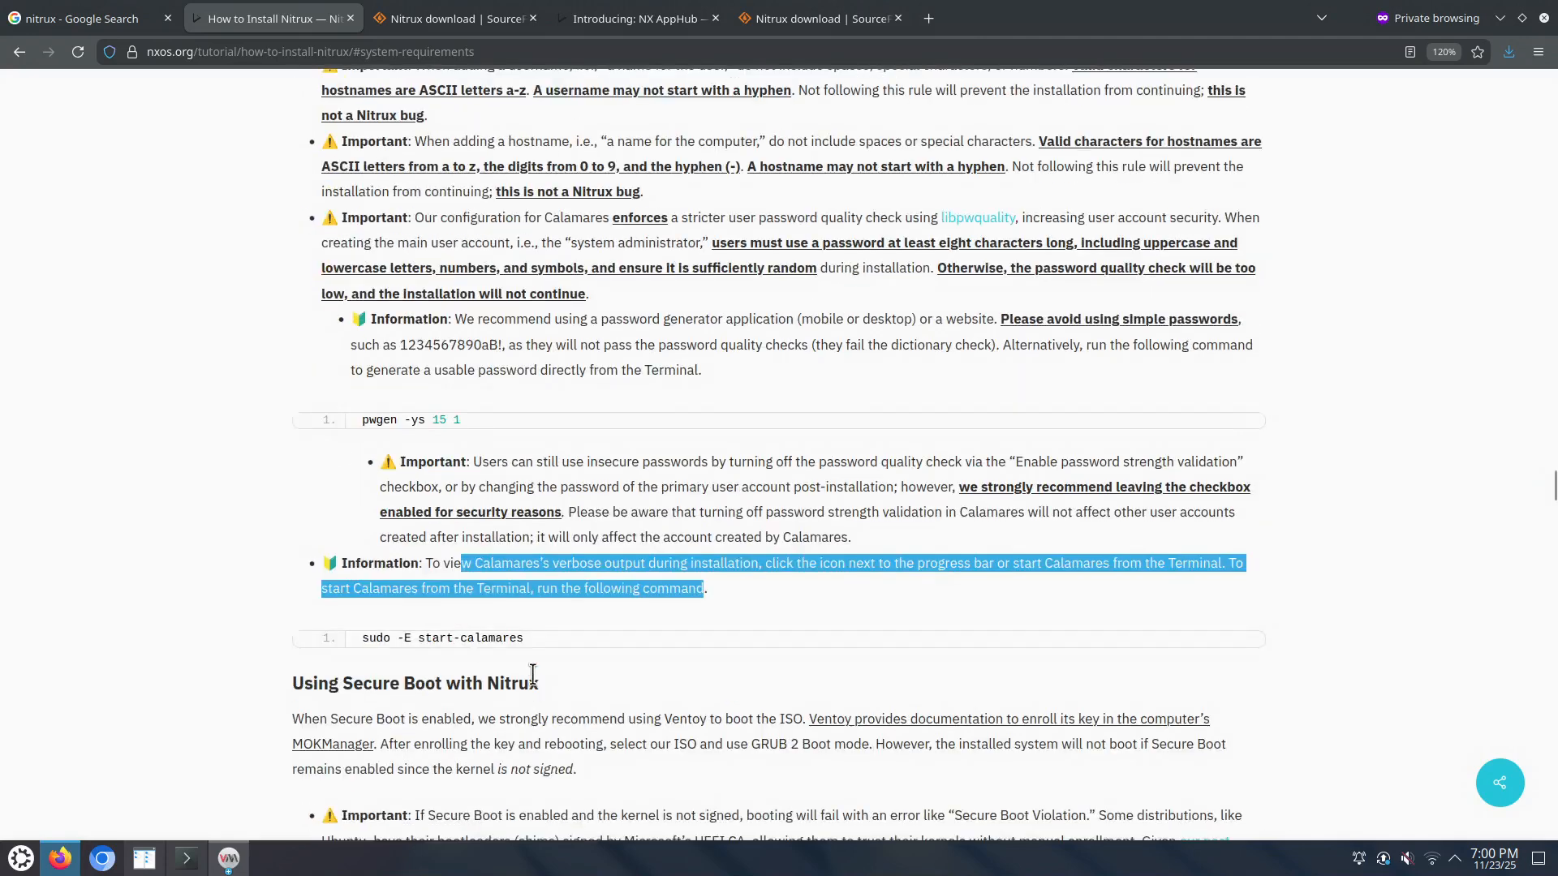
left_click_drag(364, 641, 532, 653)
right_click(493, 641)
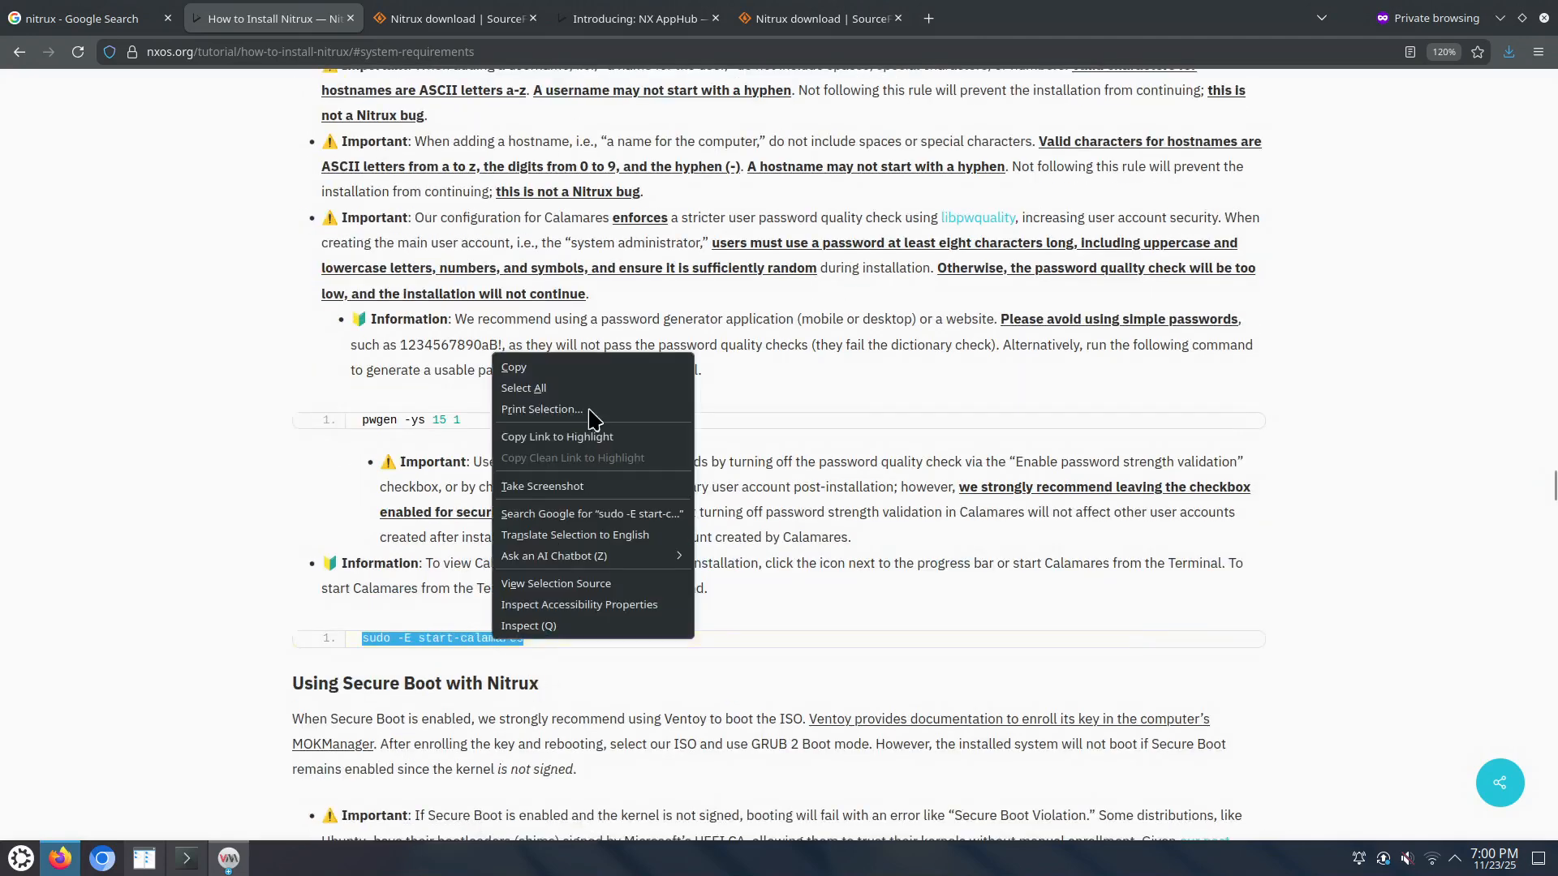
left_click(577, 368)
Step: Scroll the guide down to the Single-booting and Dual-booting Nitrux sections
scroll(647, 666, "down", 3)
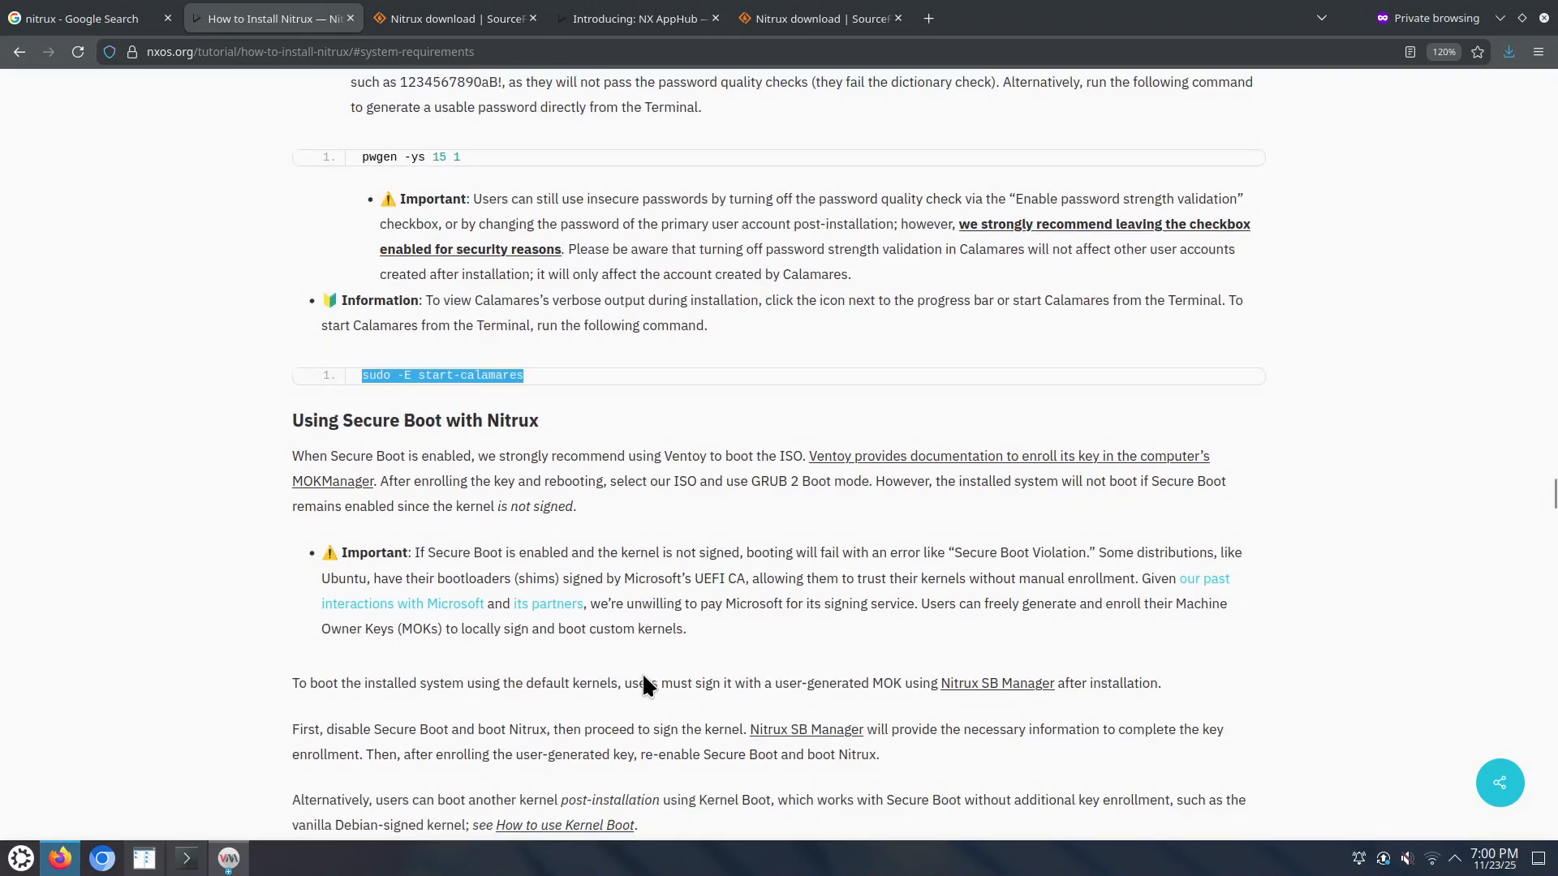
scroll(645, 681, "down", 5)
scroll(645, 681, "down", 11)
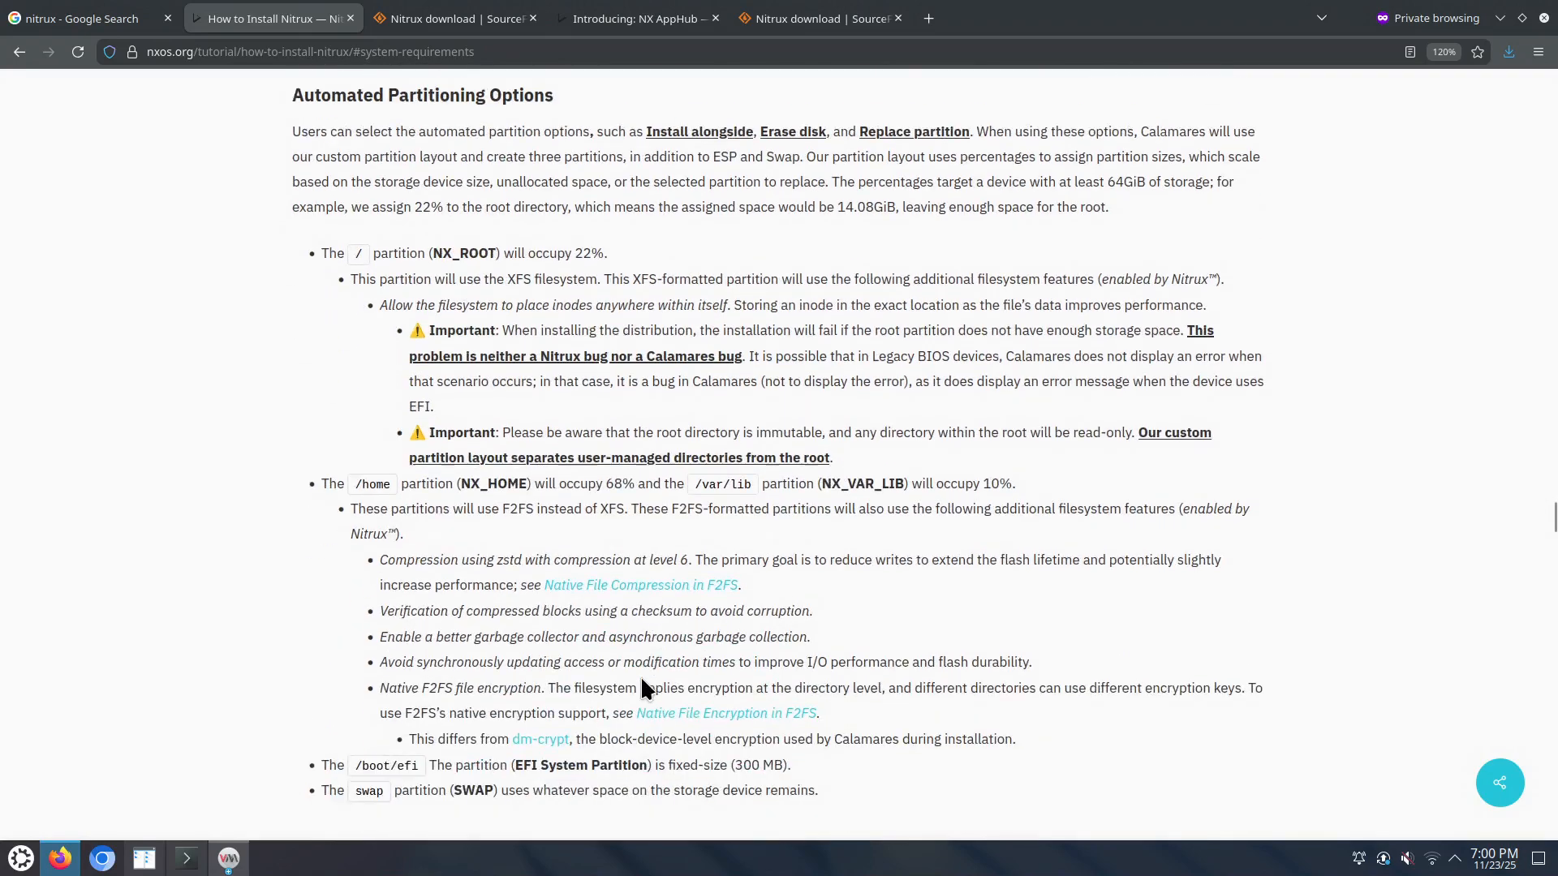
scroll(645, 688, "down", 20)
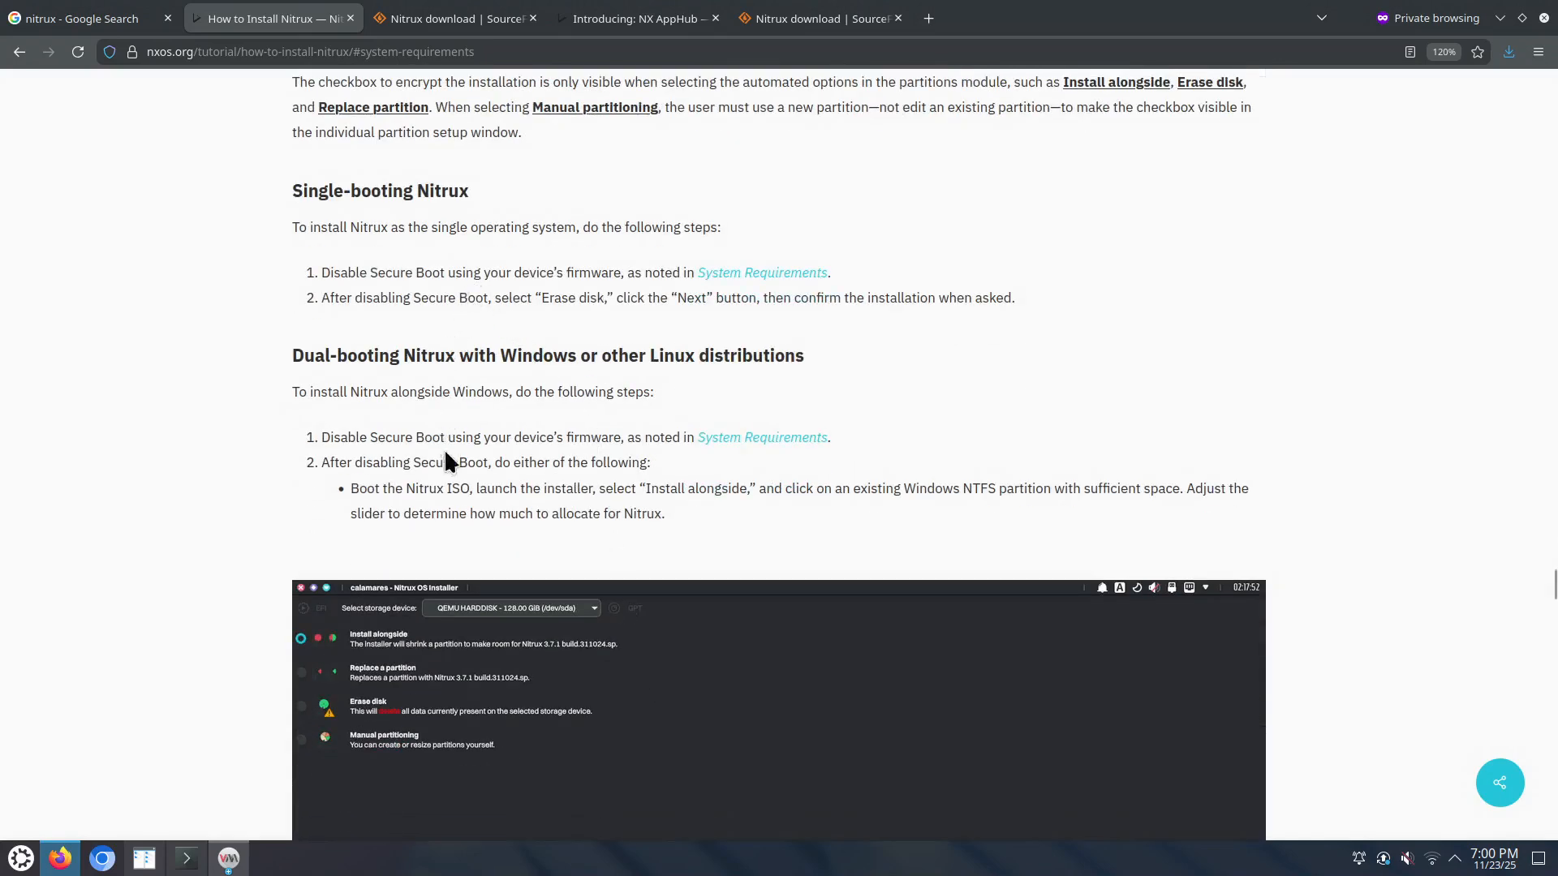
scroll(451, 491, "down", 1)
scroll(451, 490, "down", 3)
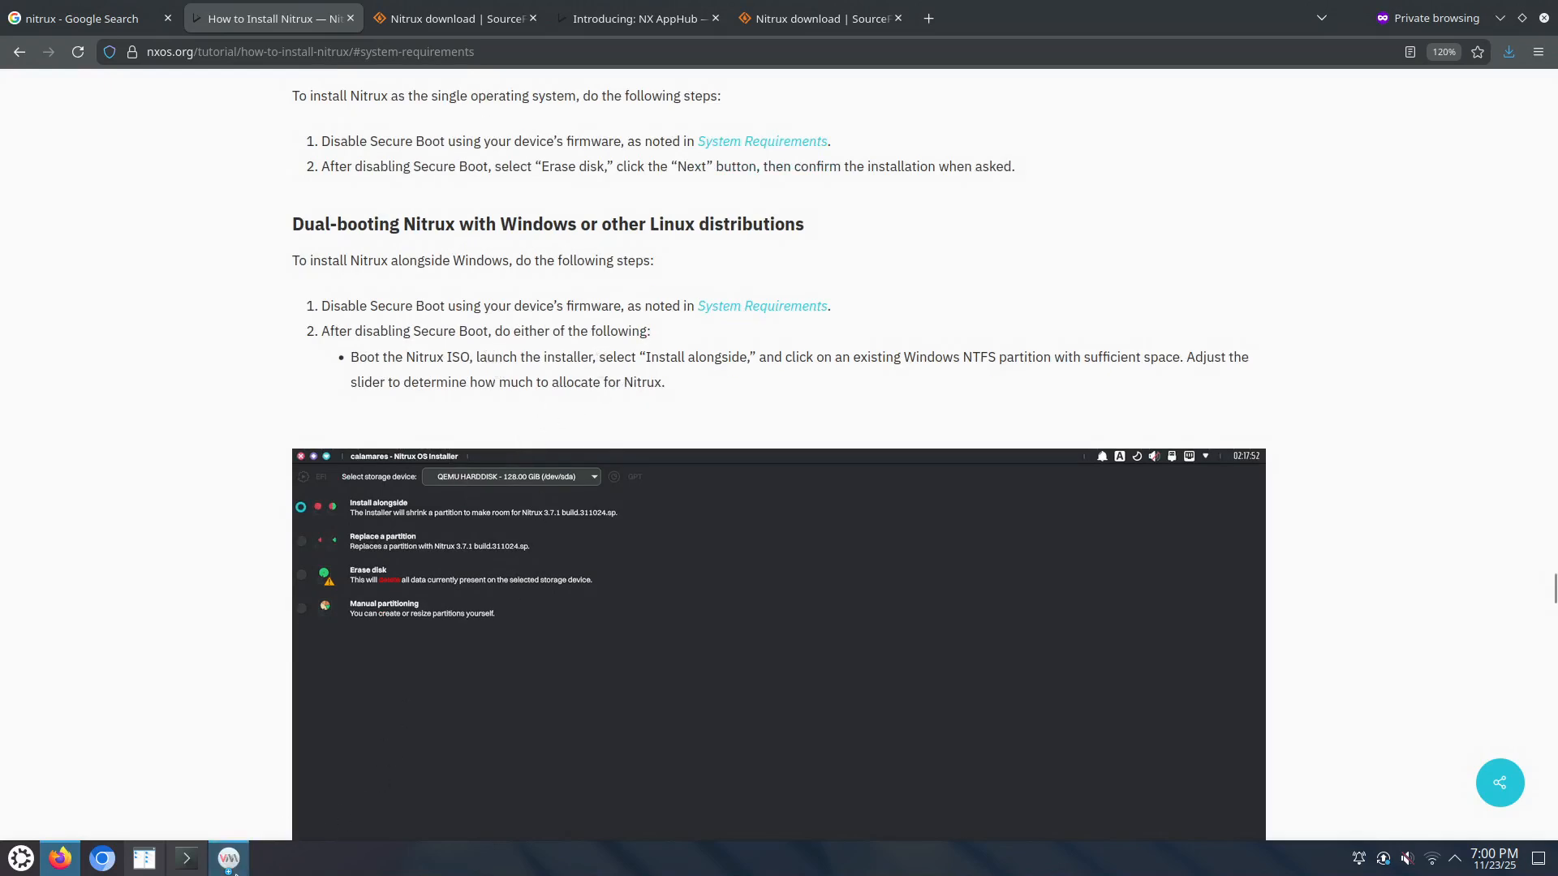
Step: Paste the copied command into the Nitrux VM's guest terminal
left_click(239, 866)
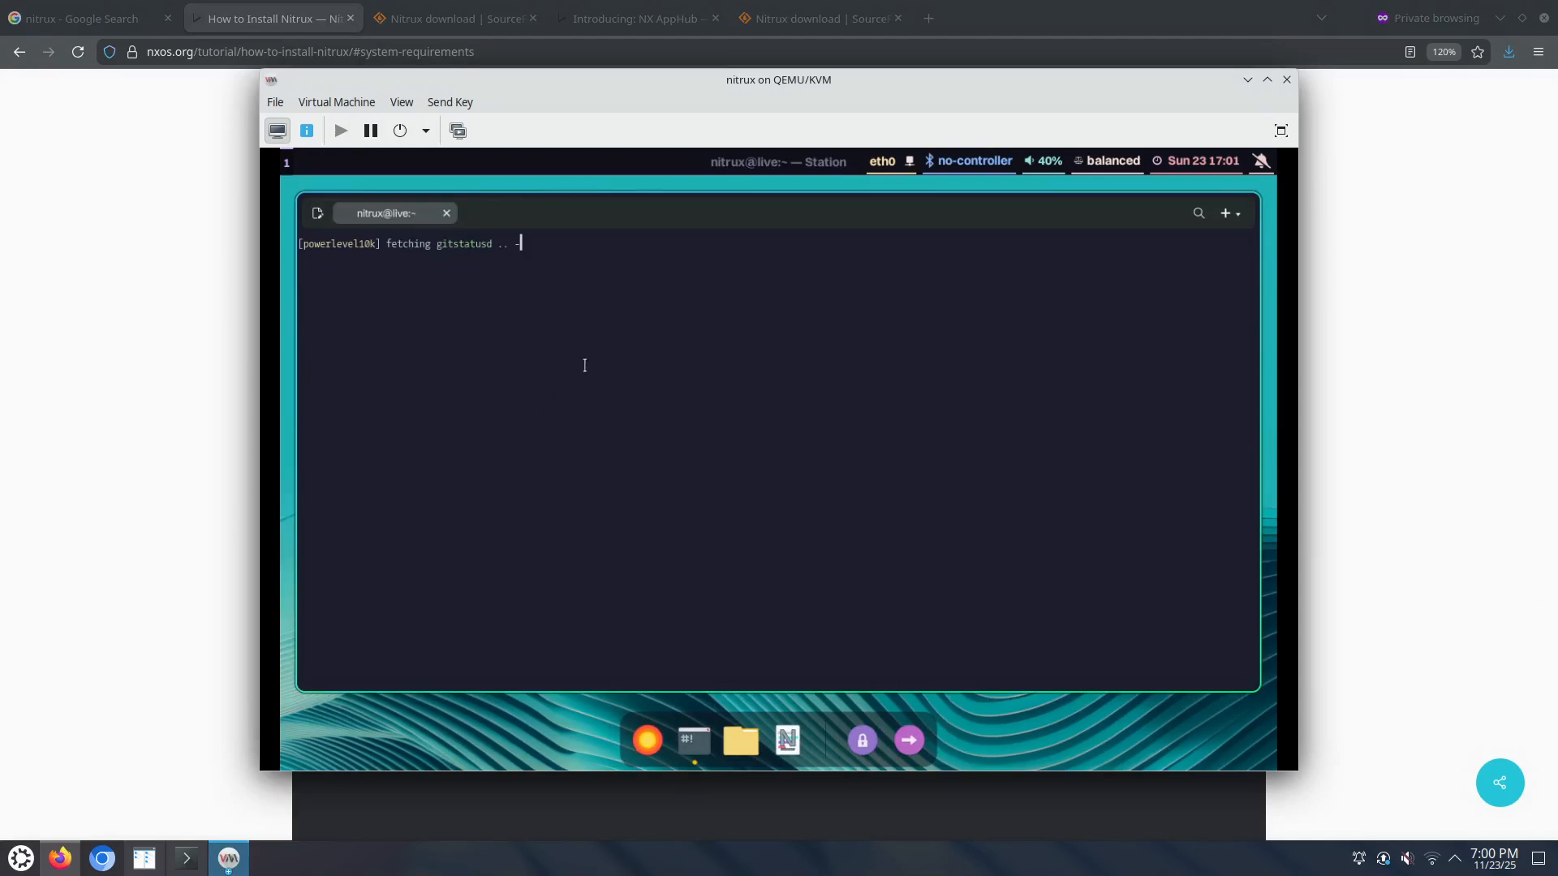
right_click(524, 393)
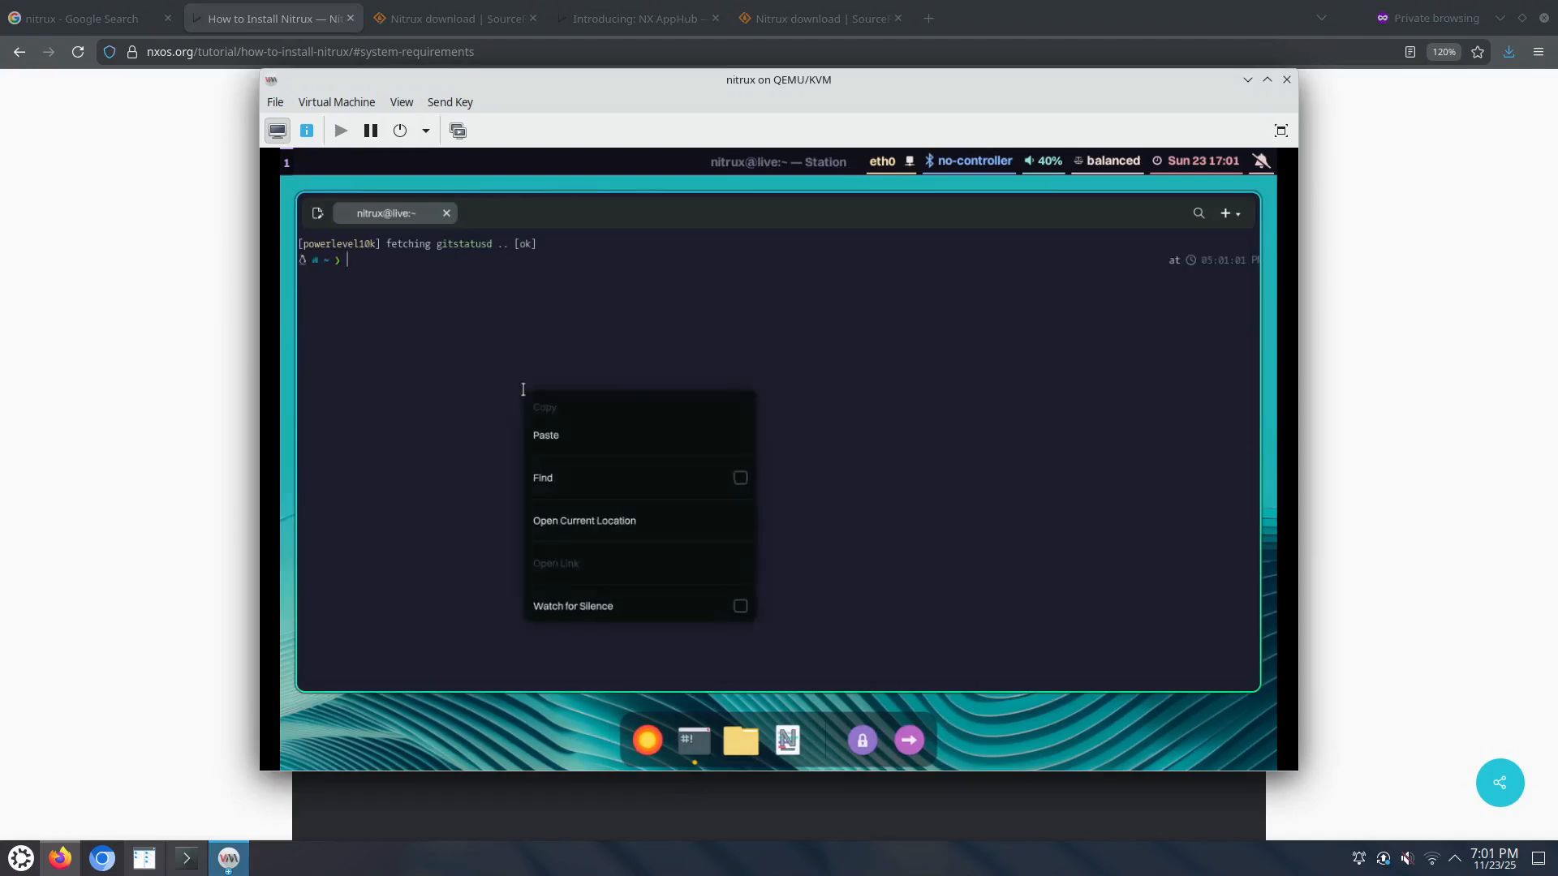
left_click(556, 438)
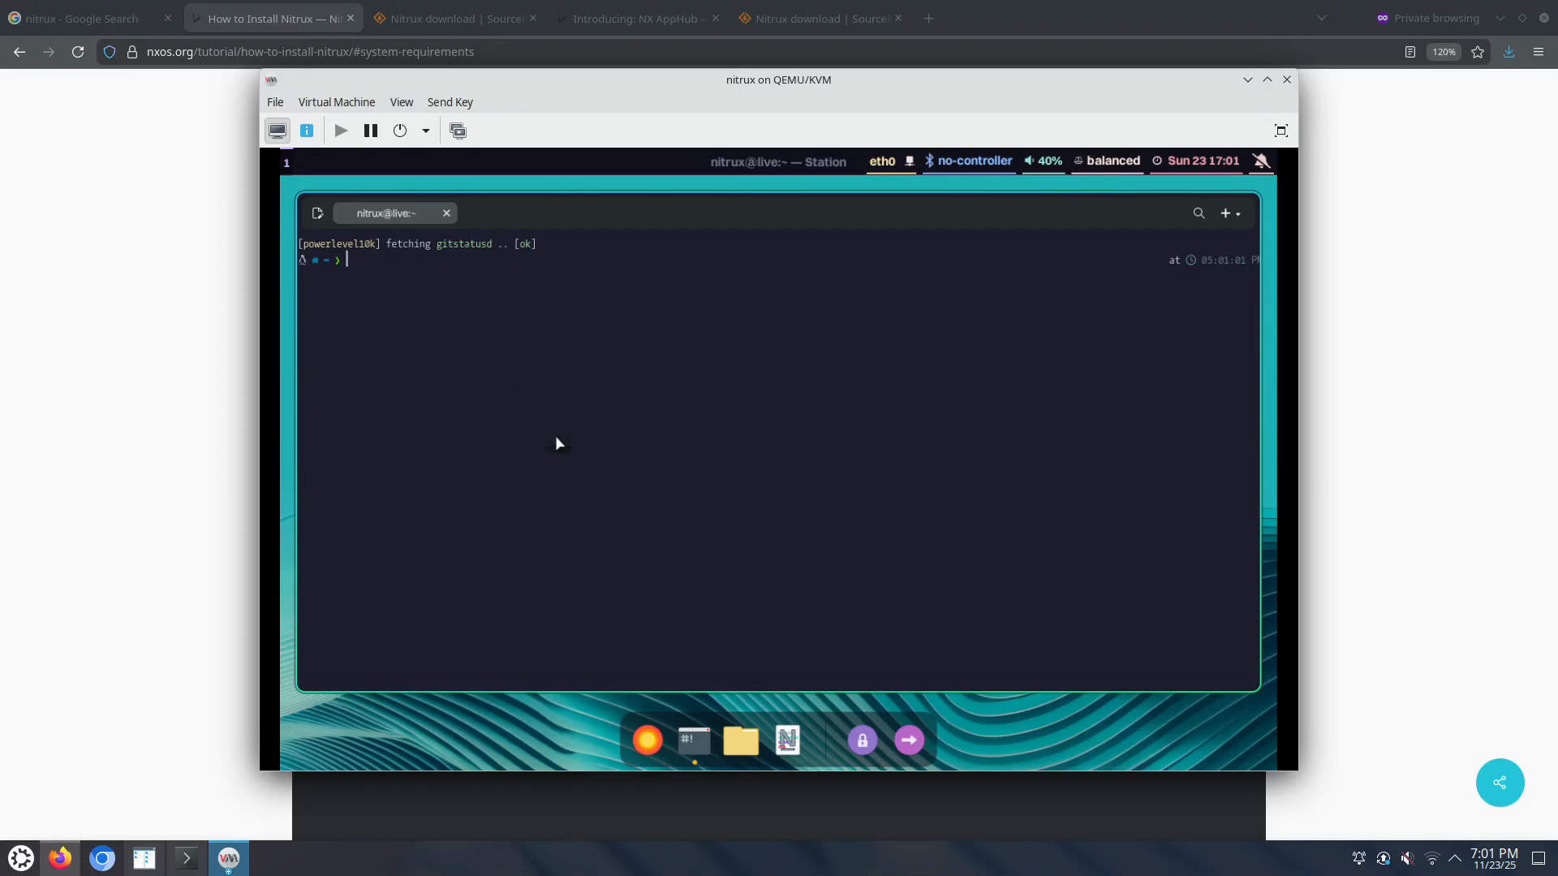
Step: Move the VM window aside and un-maximize Firefox so both windows show side by side
left_click_drag(713, 97, 1038, 155)
left_click(450, 323)
scroll(450, 323, "up", 14)
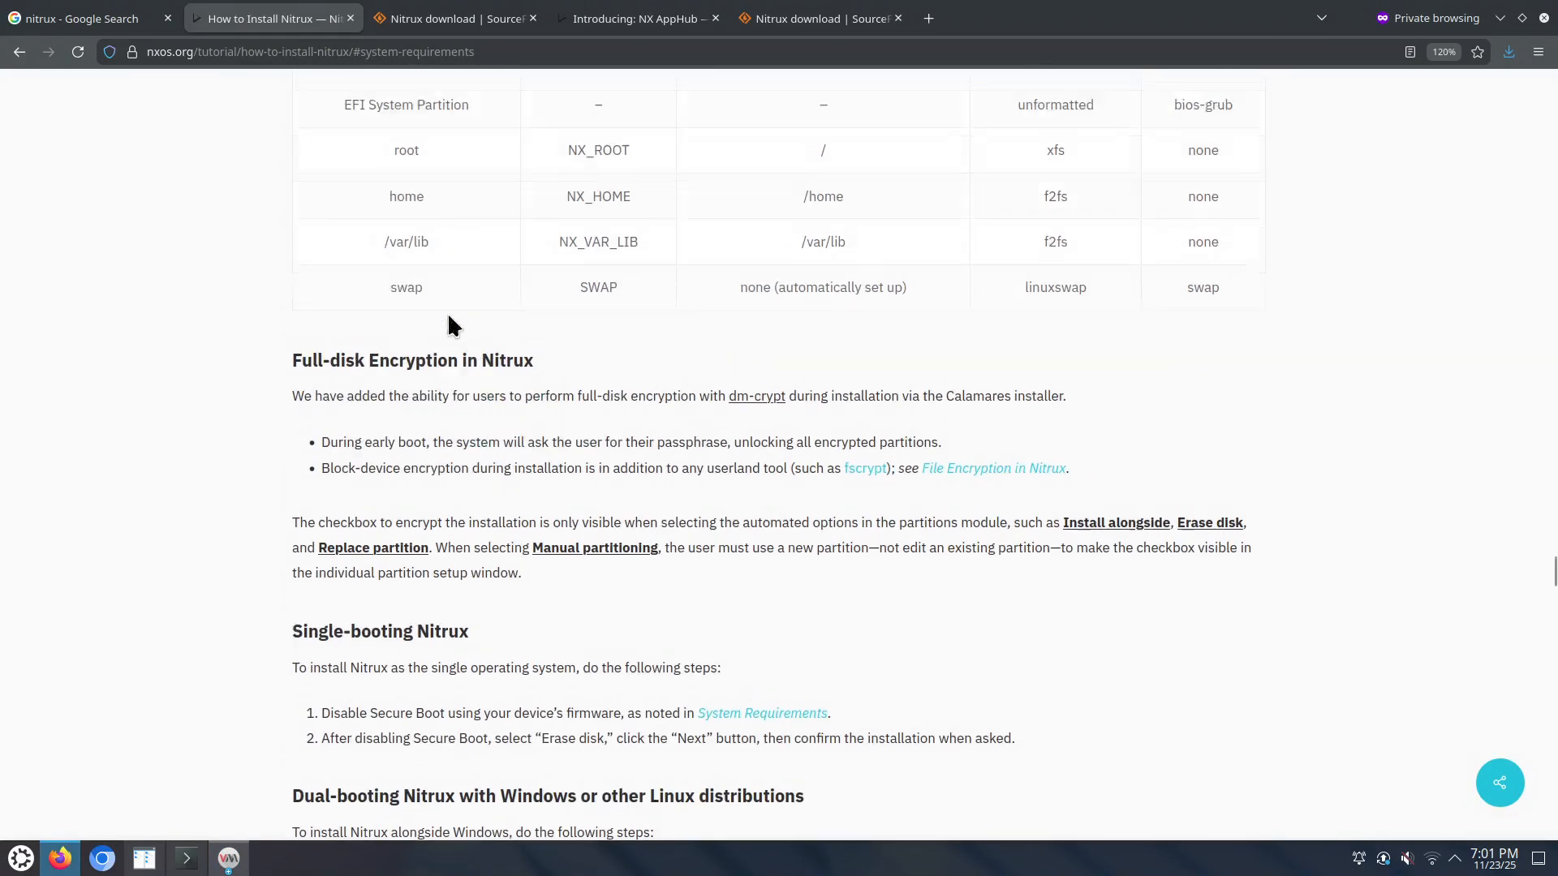
scroll(450, 320, "up", 15)
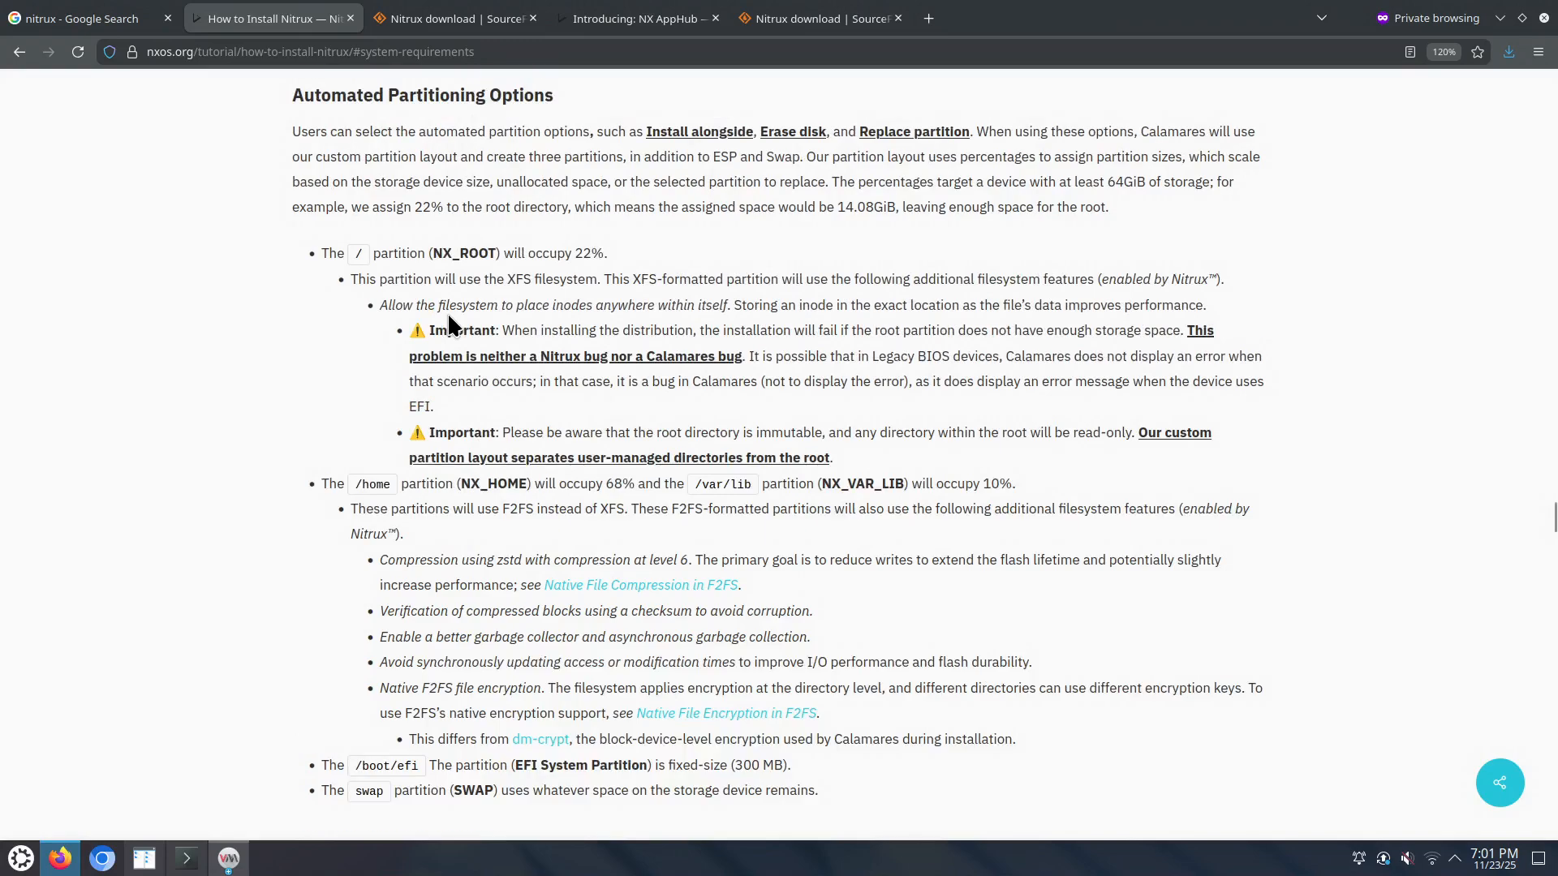
double_click(1002, 26)
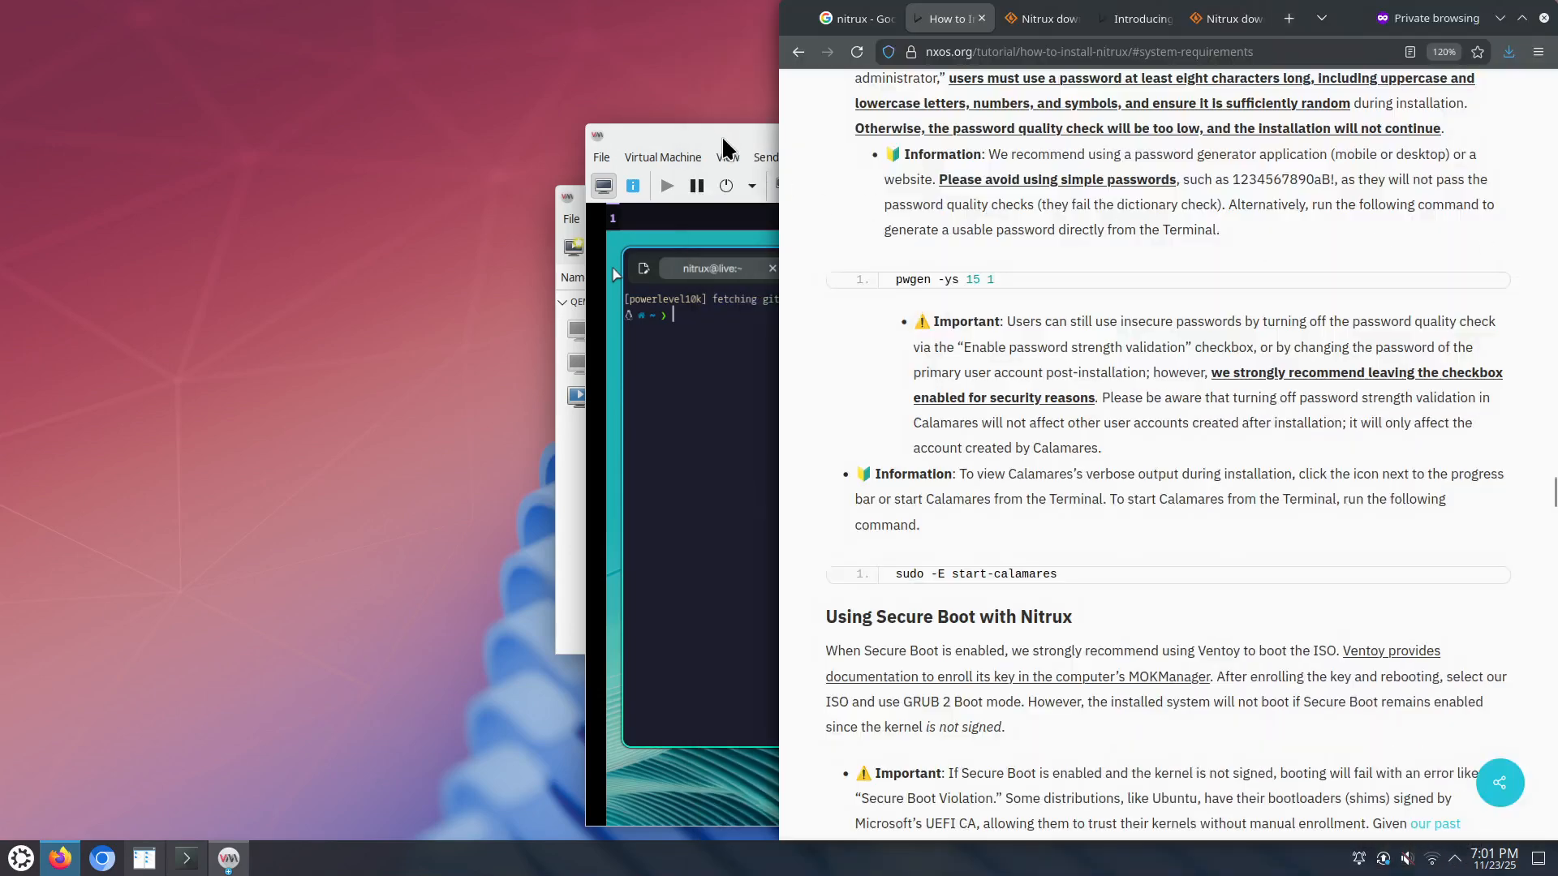
Step: Run 'sudo -E start-calamares' in the guest terminal and enter the live session password
left_click_drag(727, 140, 108, 50)
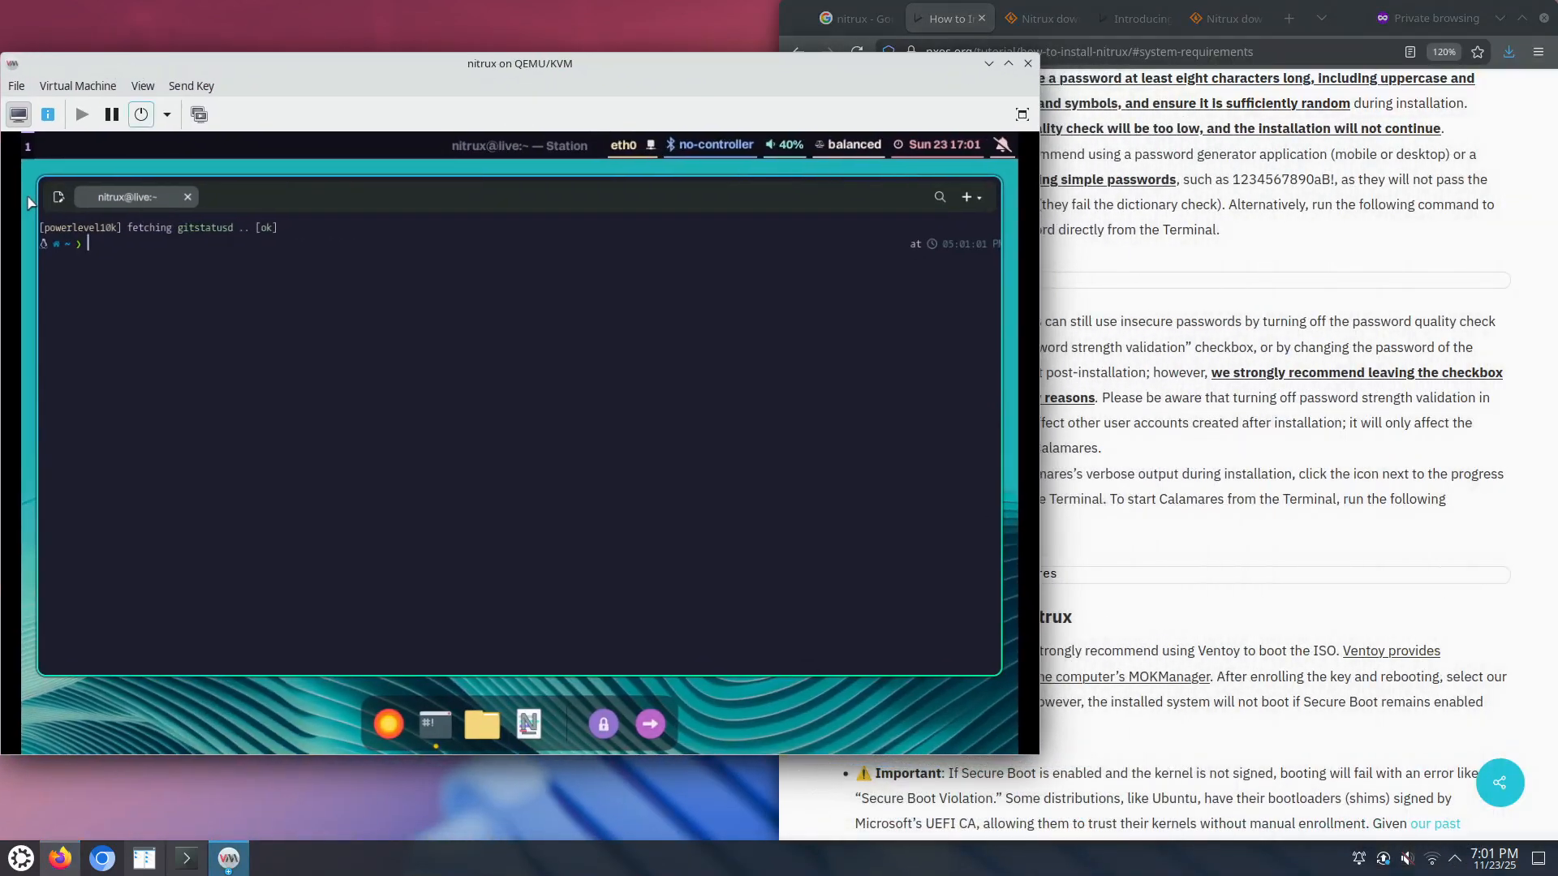
type("sudo -E start")
key("Tab")
type("-c")
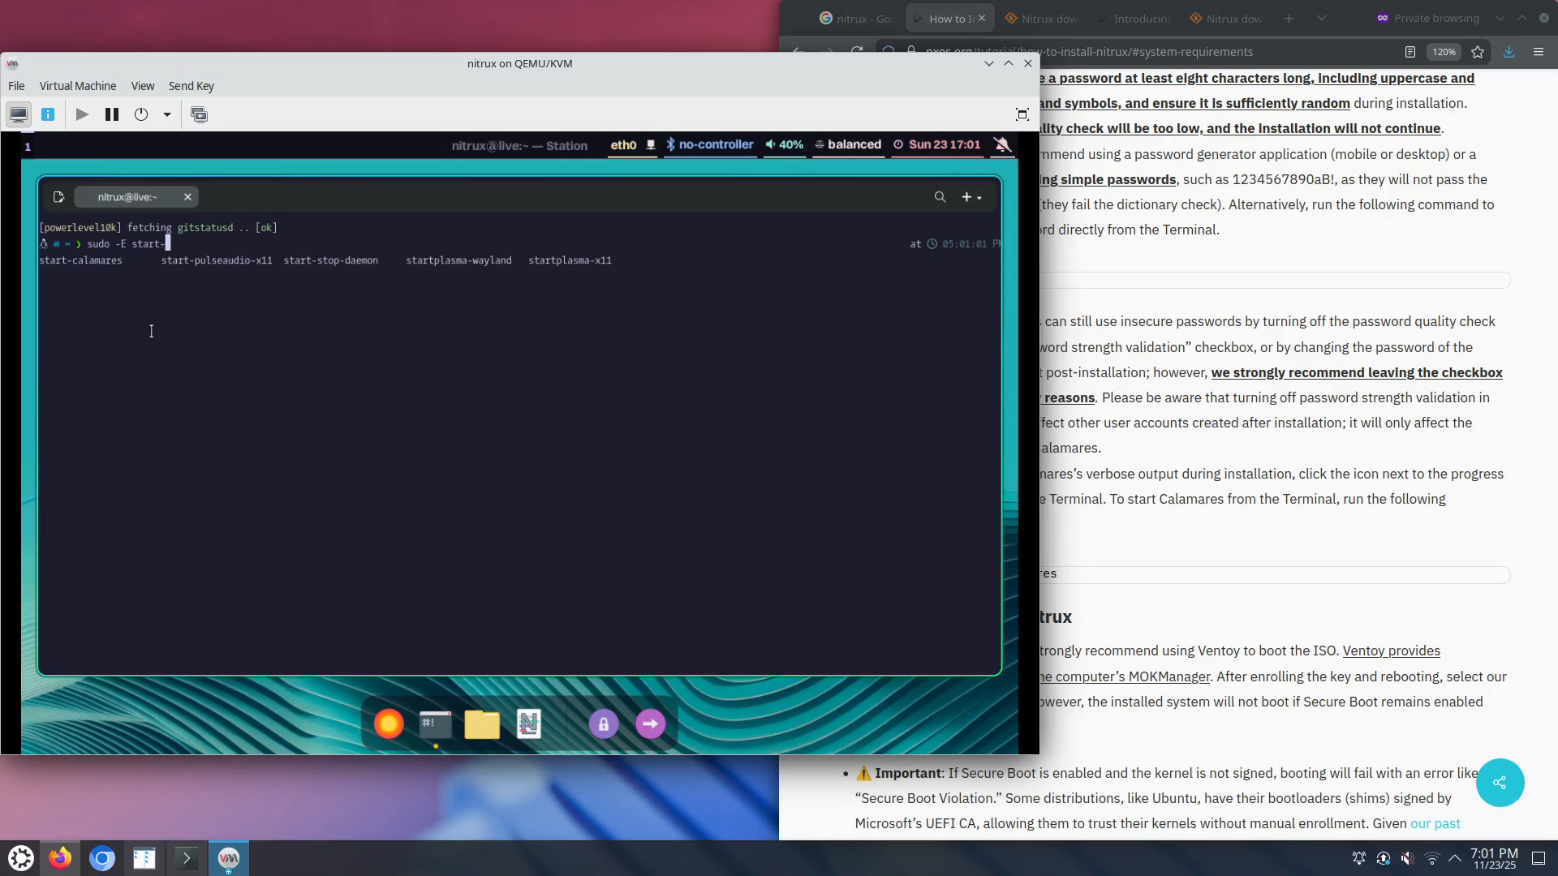
key("Tab")
key("Return")
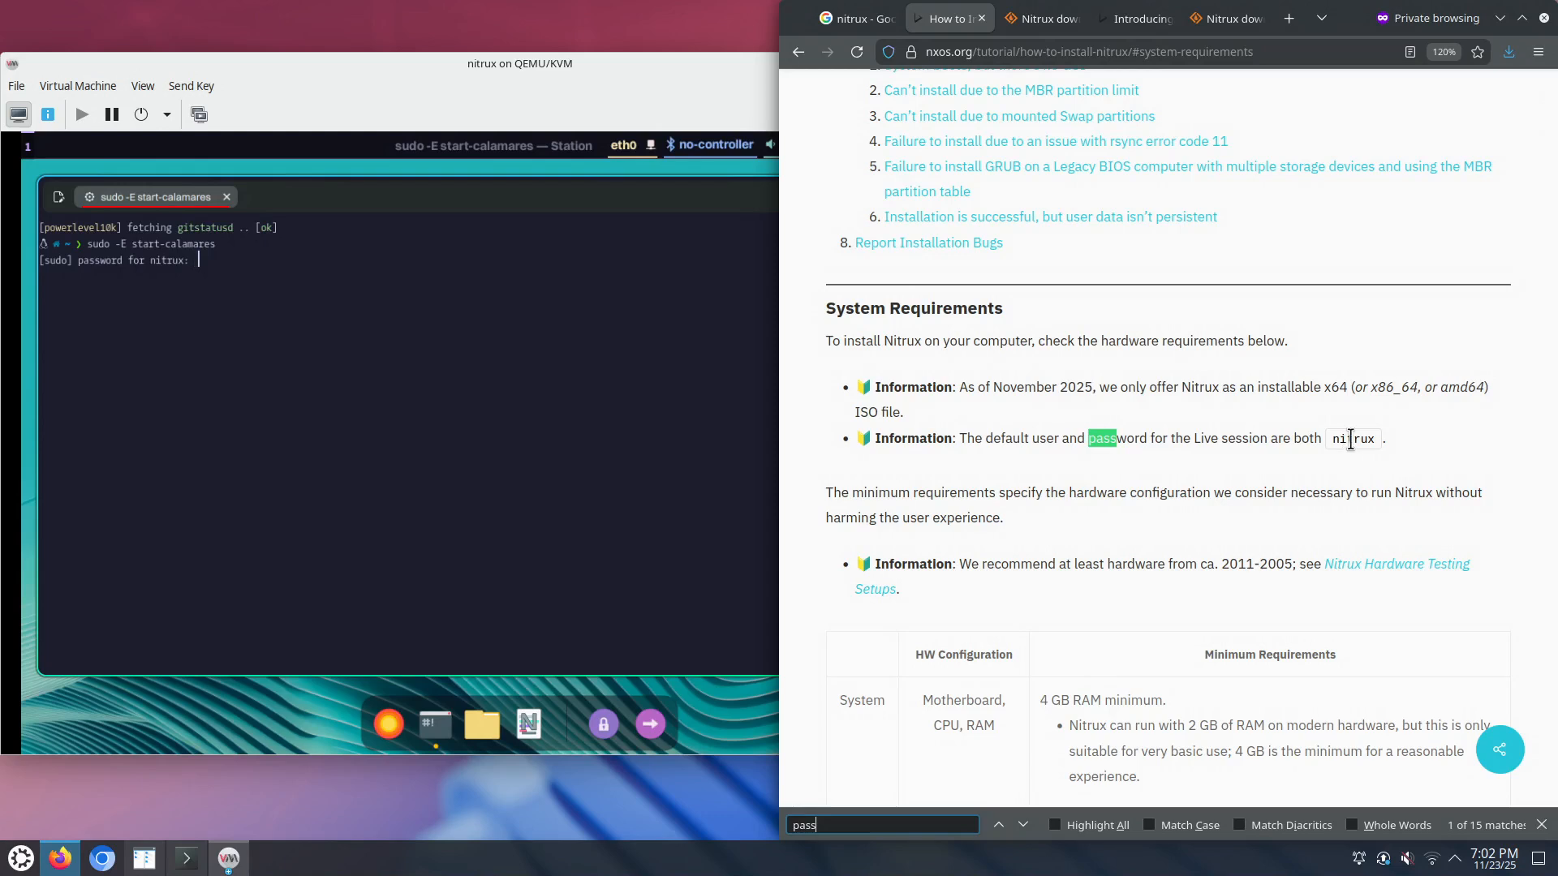
left_click(285, 311)
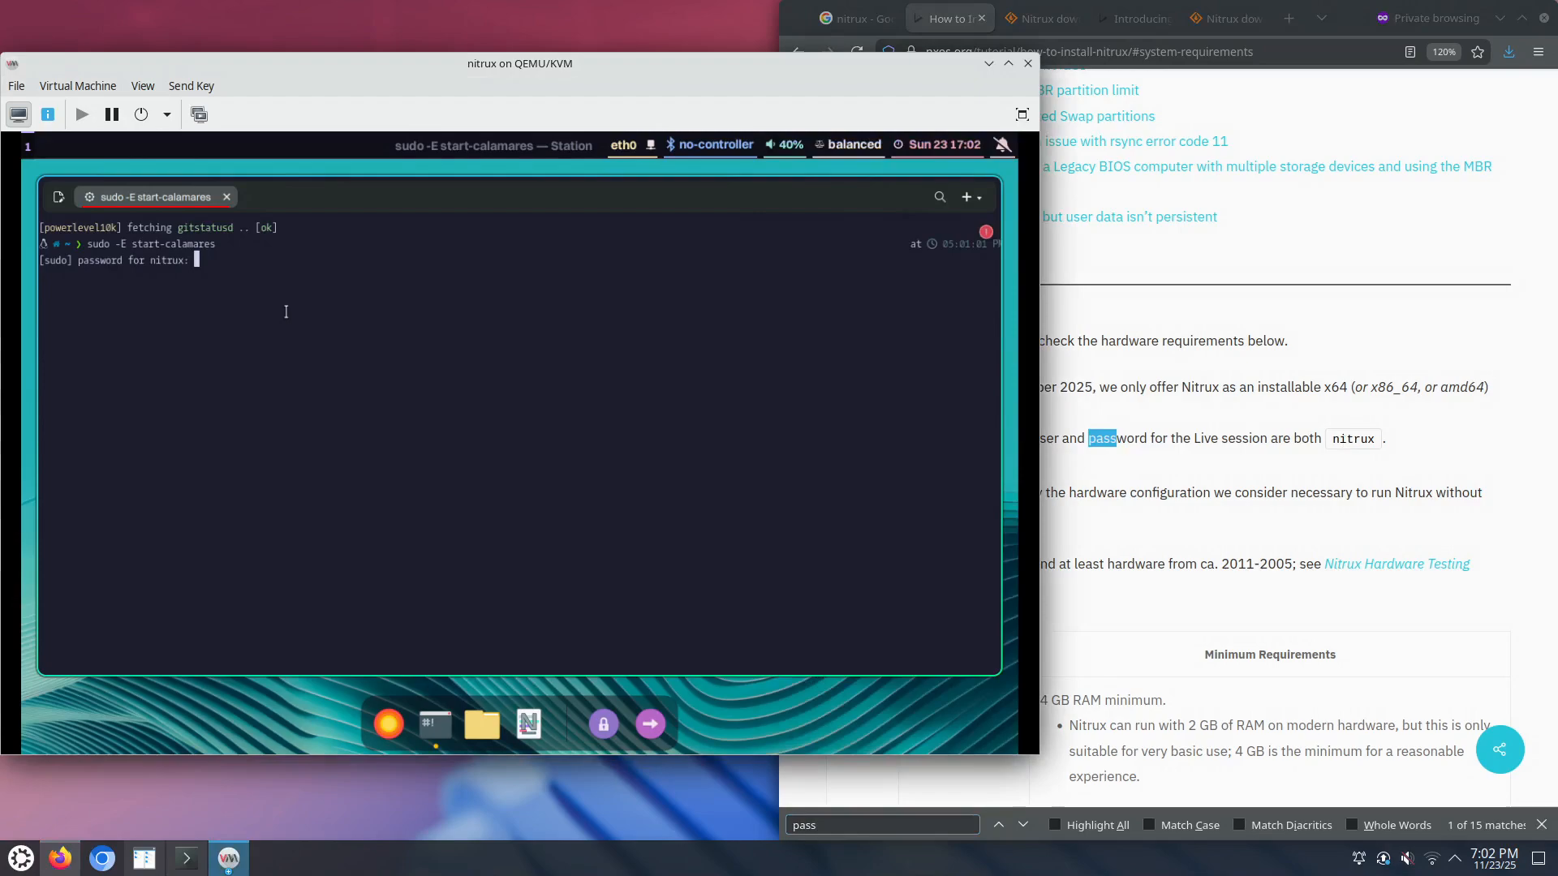
key("Return")
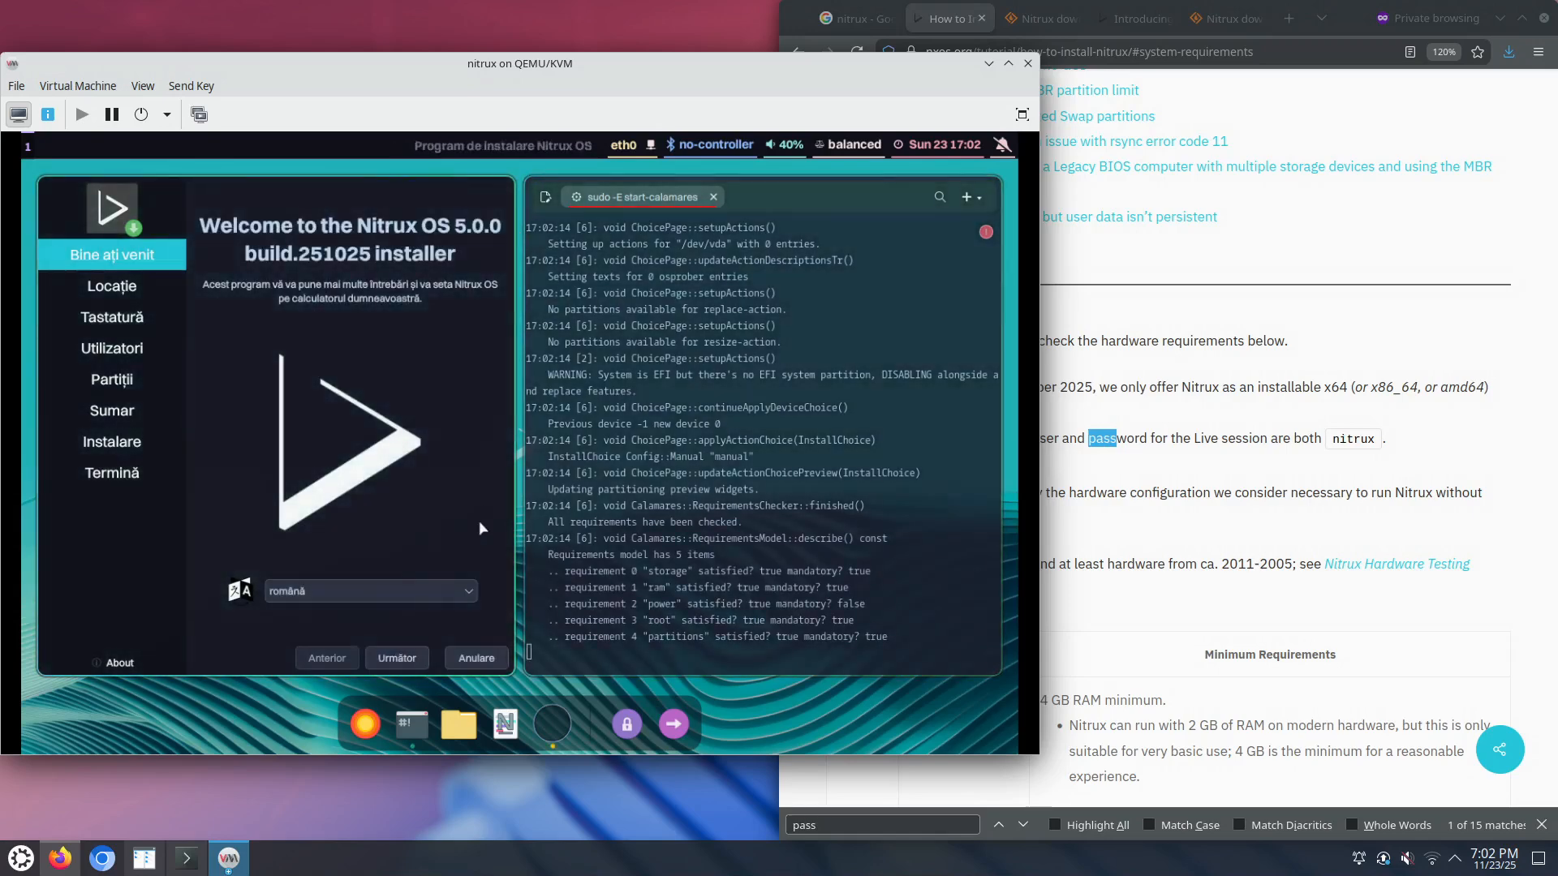
Step: Keep American English on the Welcome page and set the timezone to America/New York
right_click(553, 735)
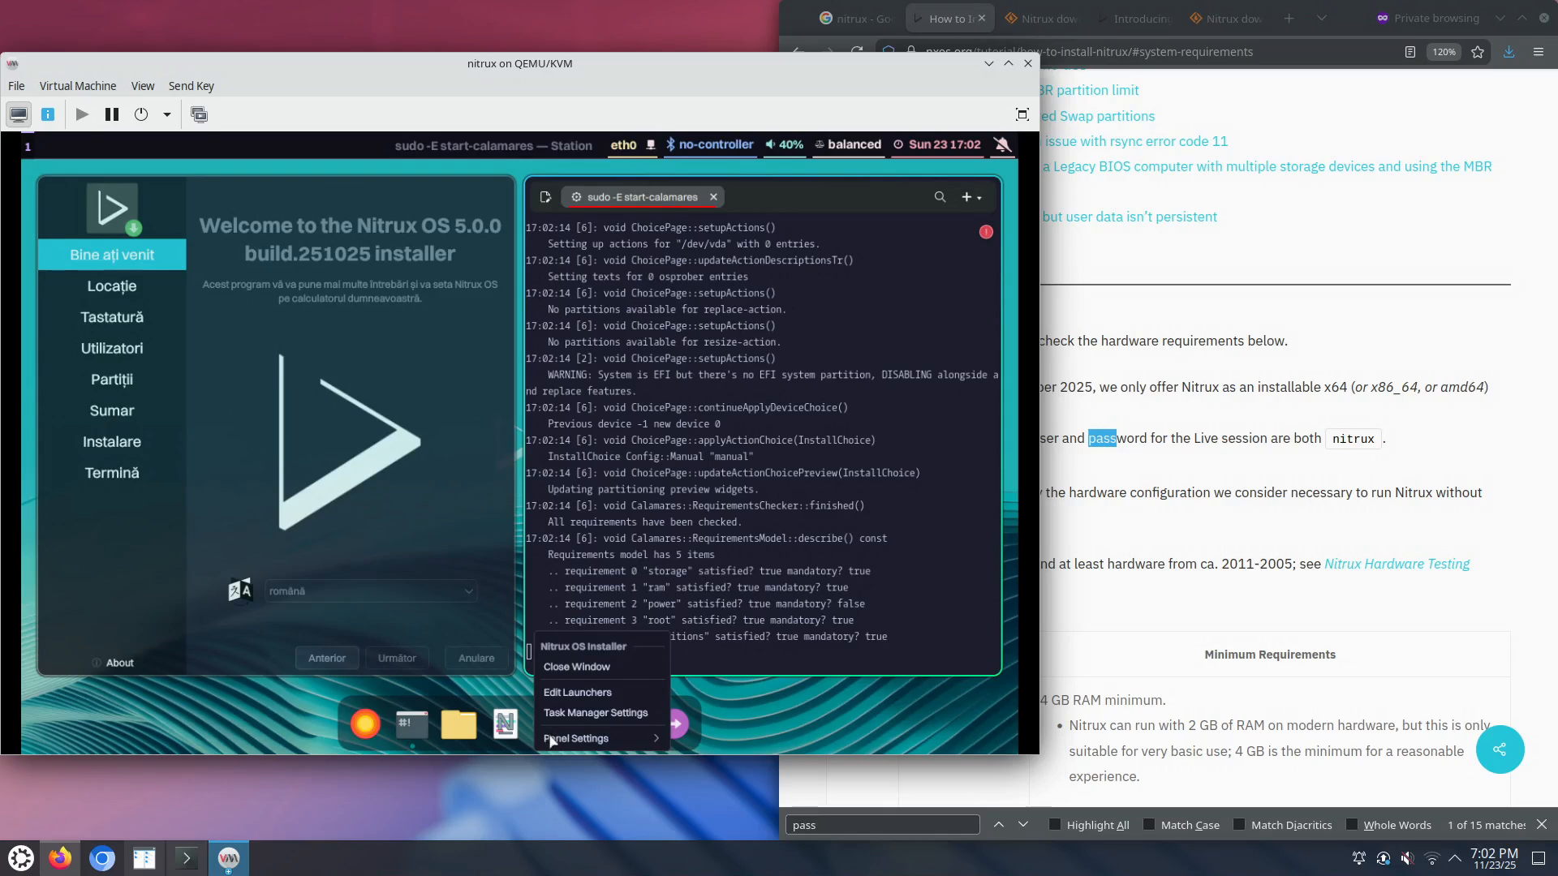
left_click(455, 456)
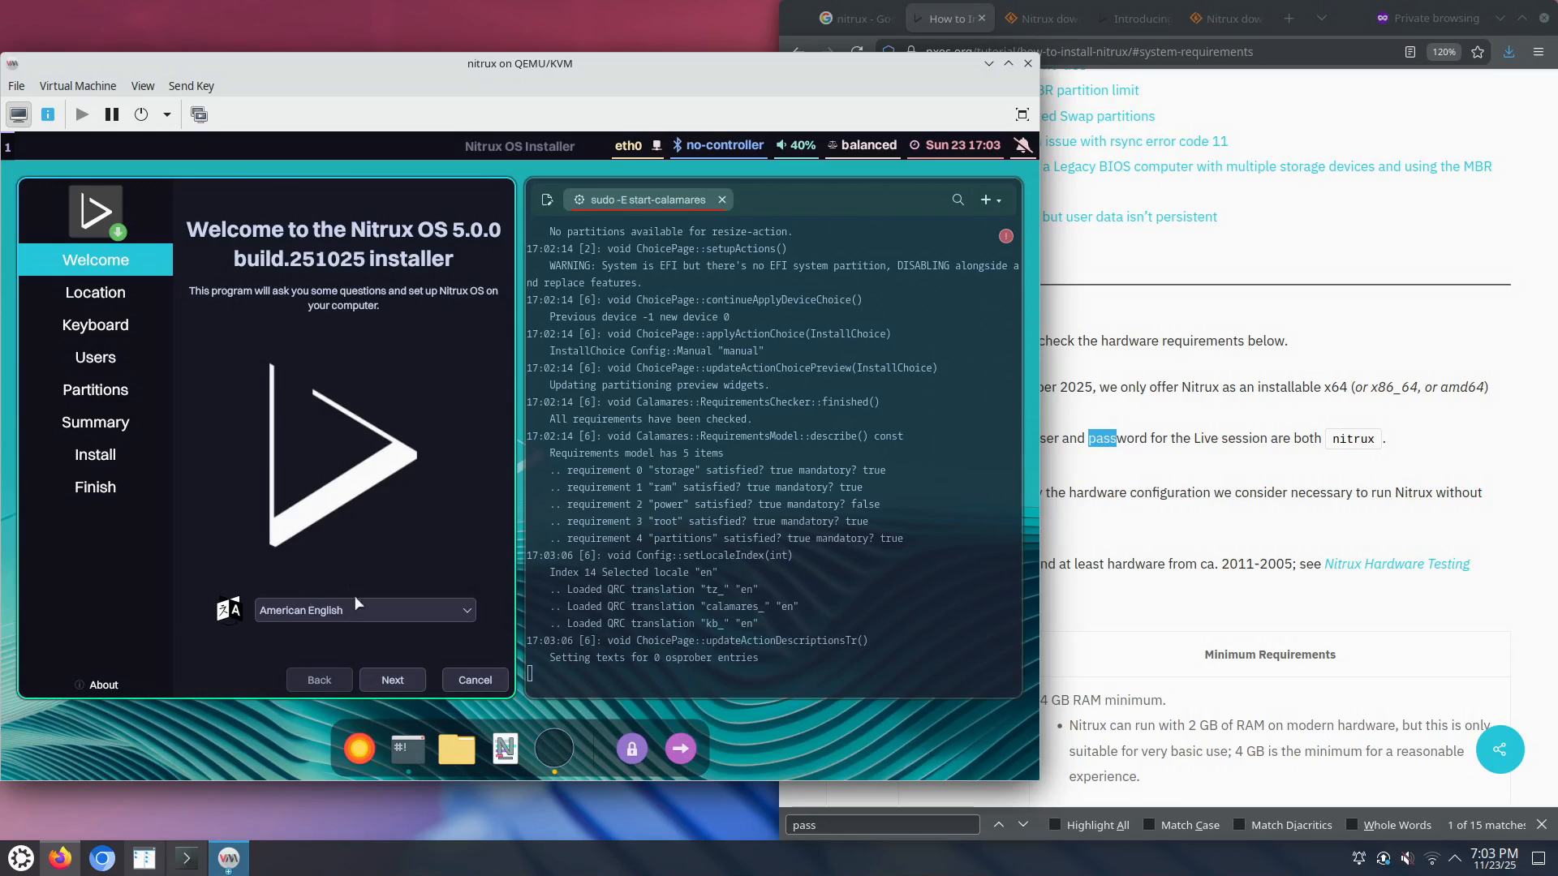
left_click(392, 680)
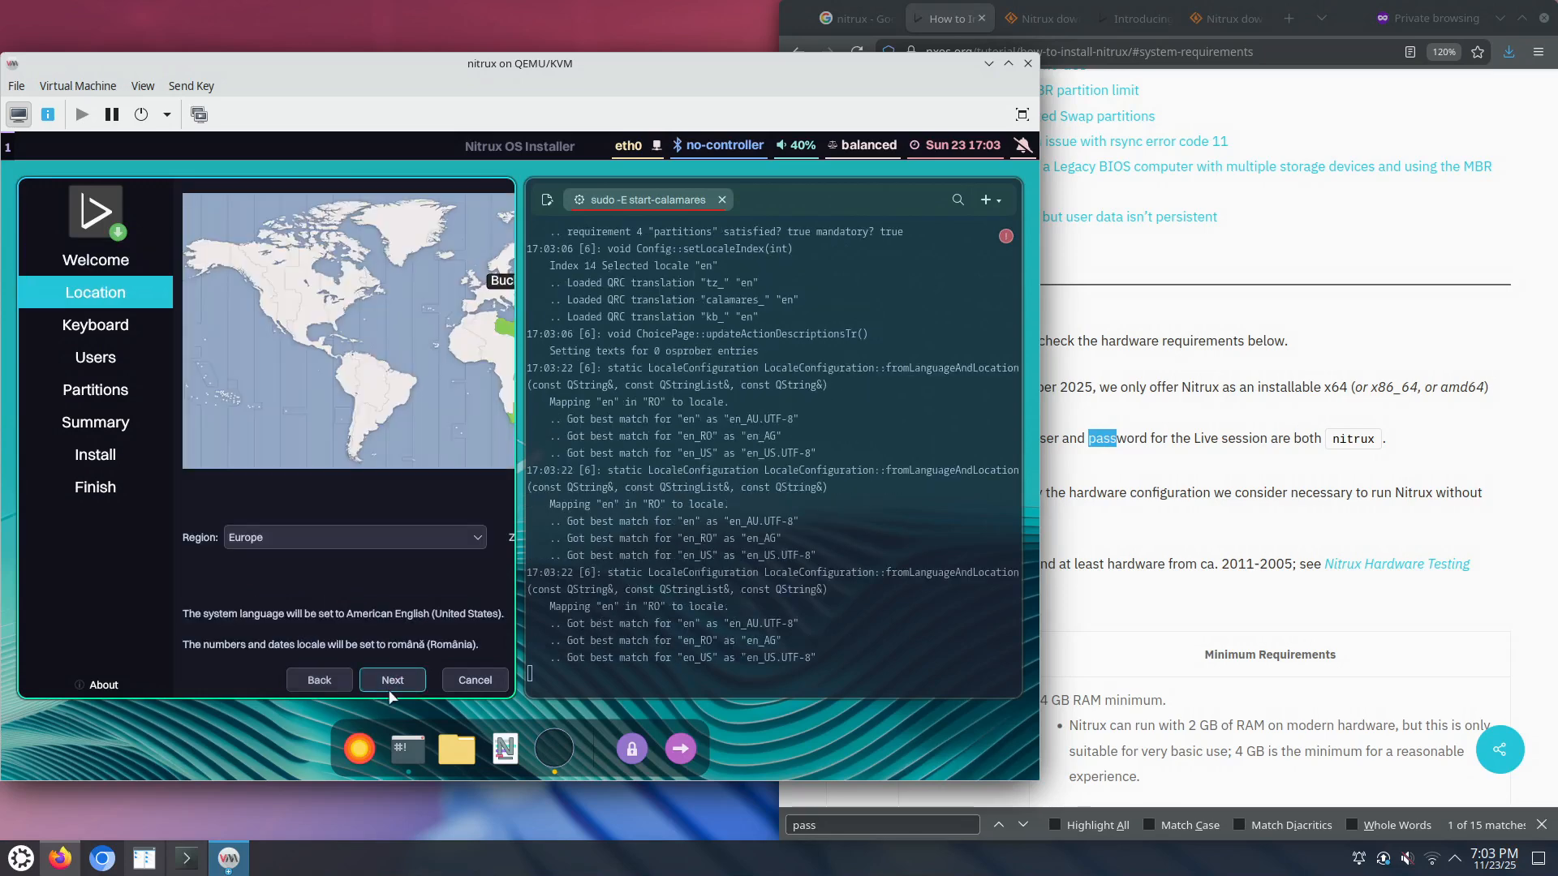
left_click(349, 305)
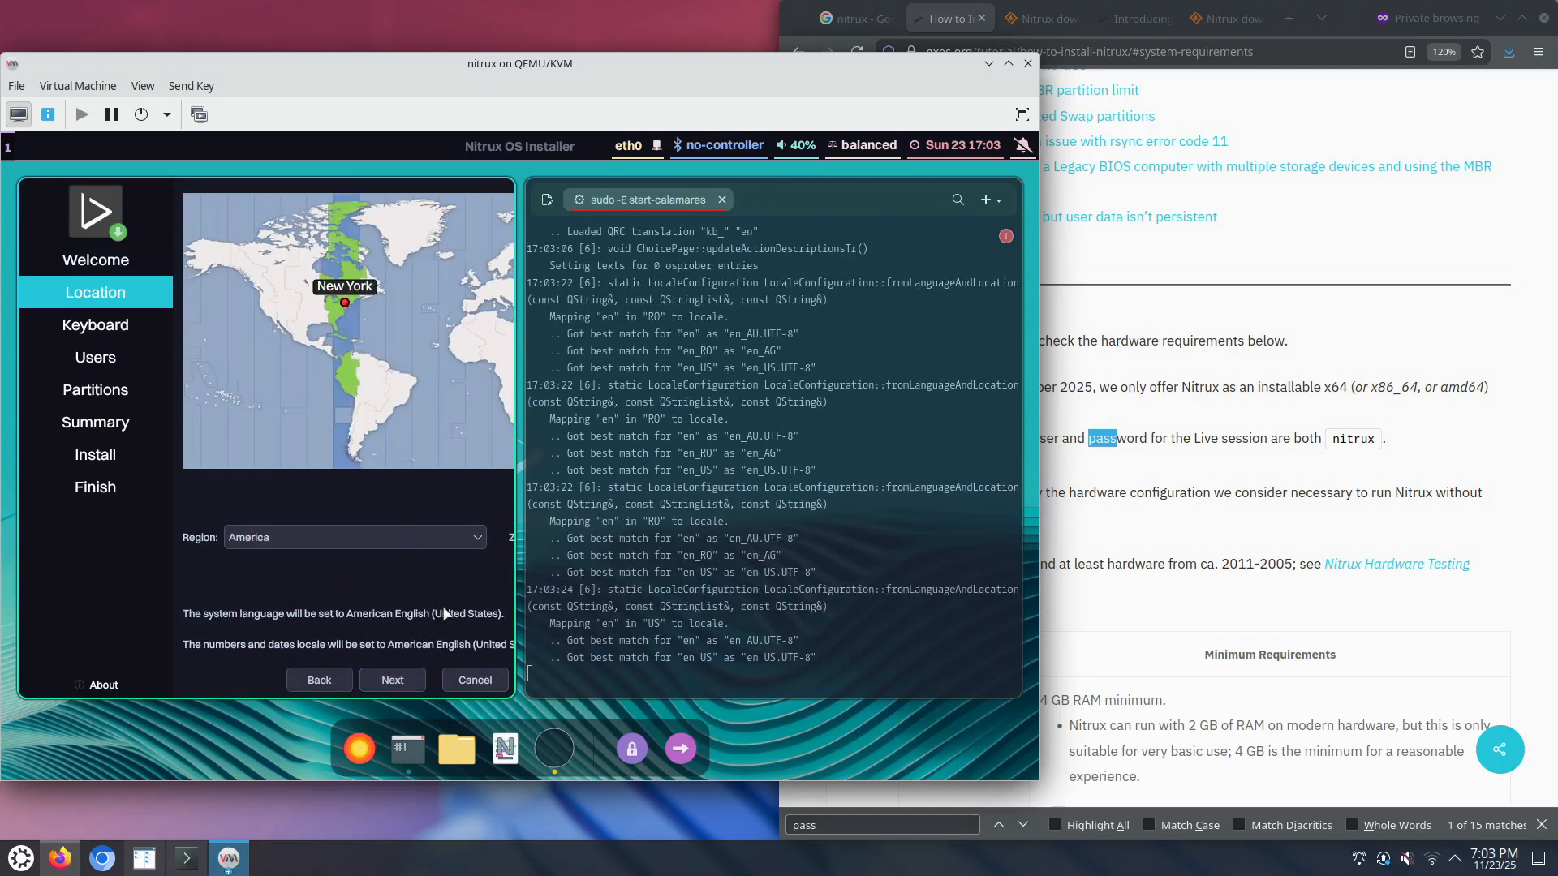
left_click(415, 684)
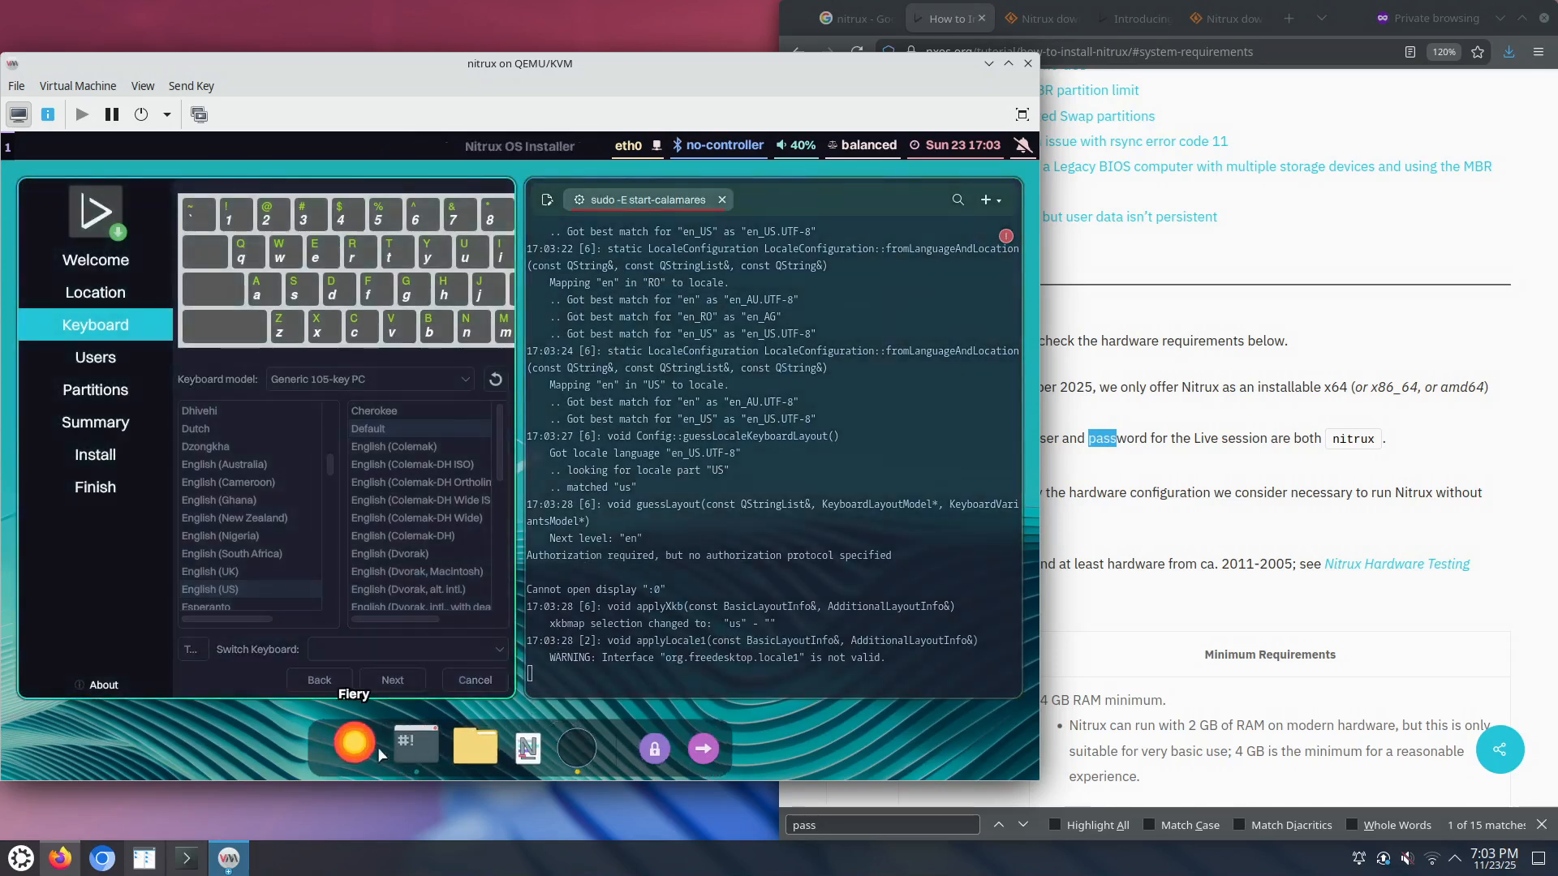
Step: Open the Station terminal's dock menu options
right_click(396, 747)
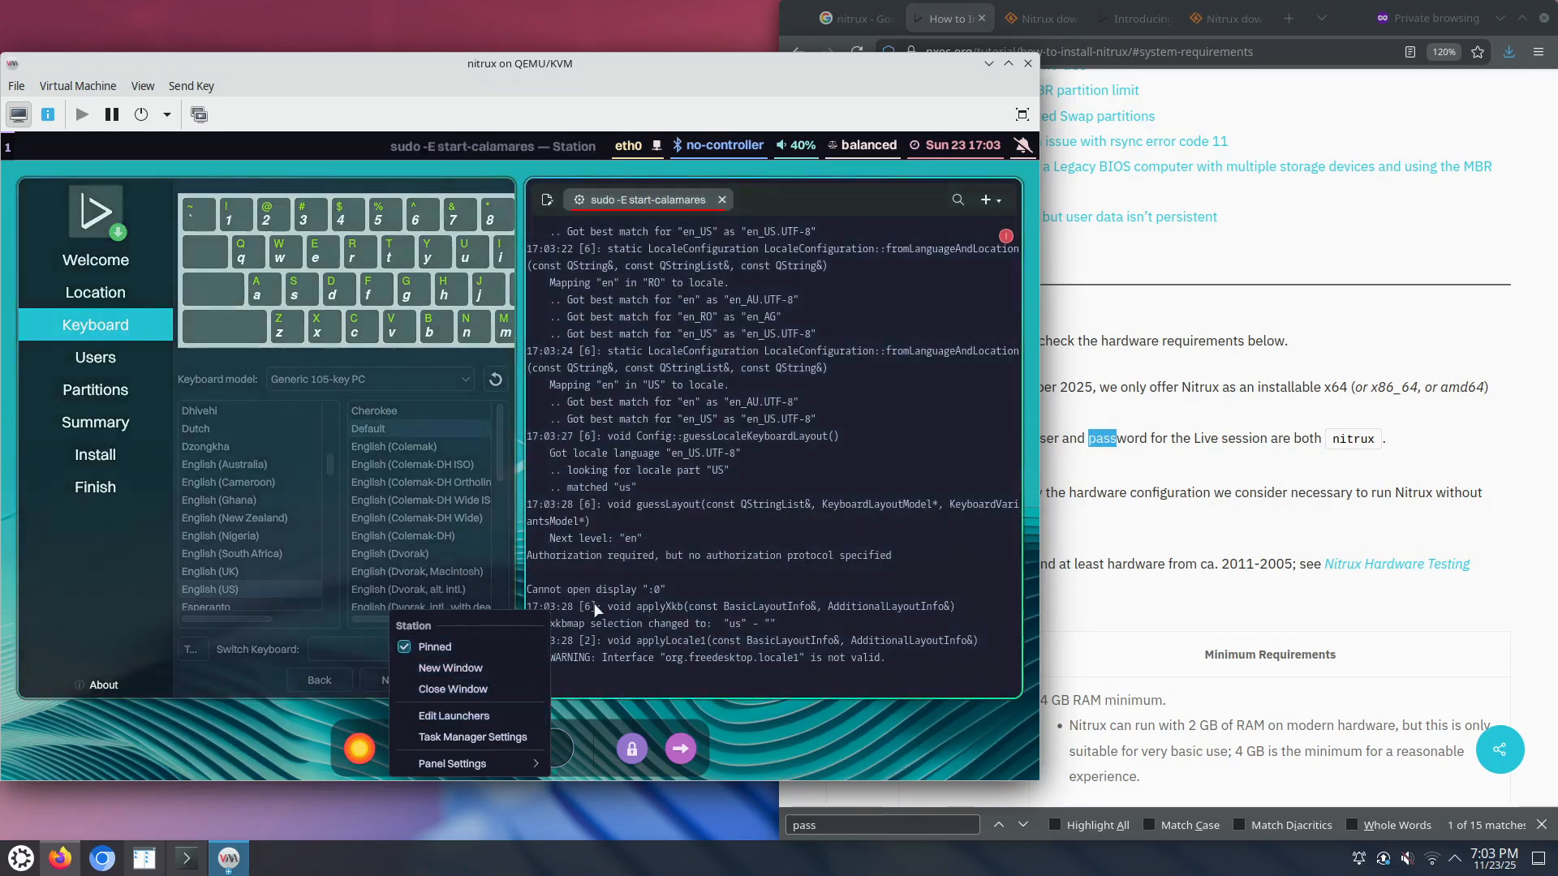
left_click(596, 610)
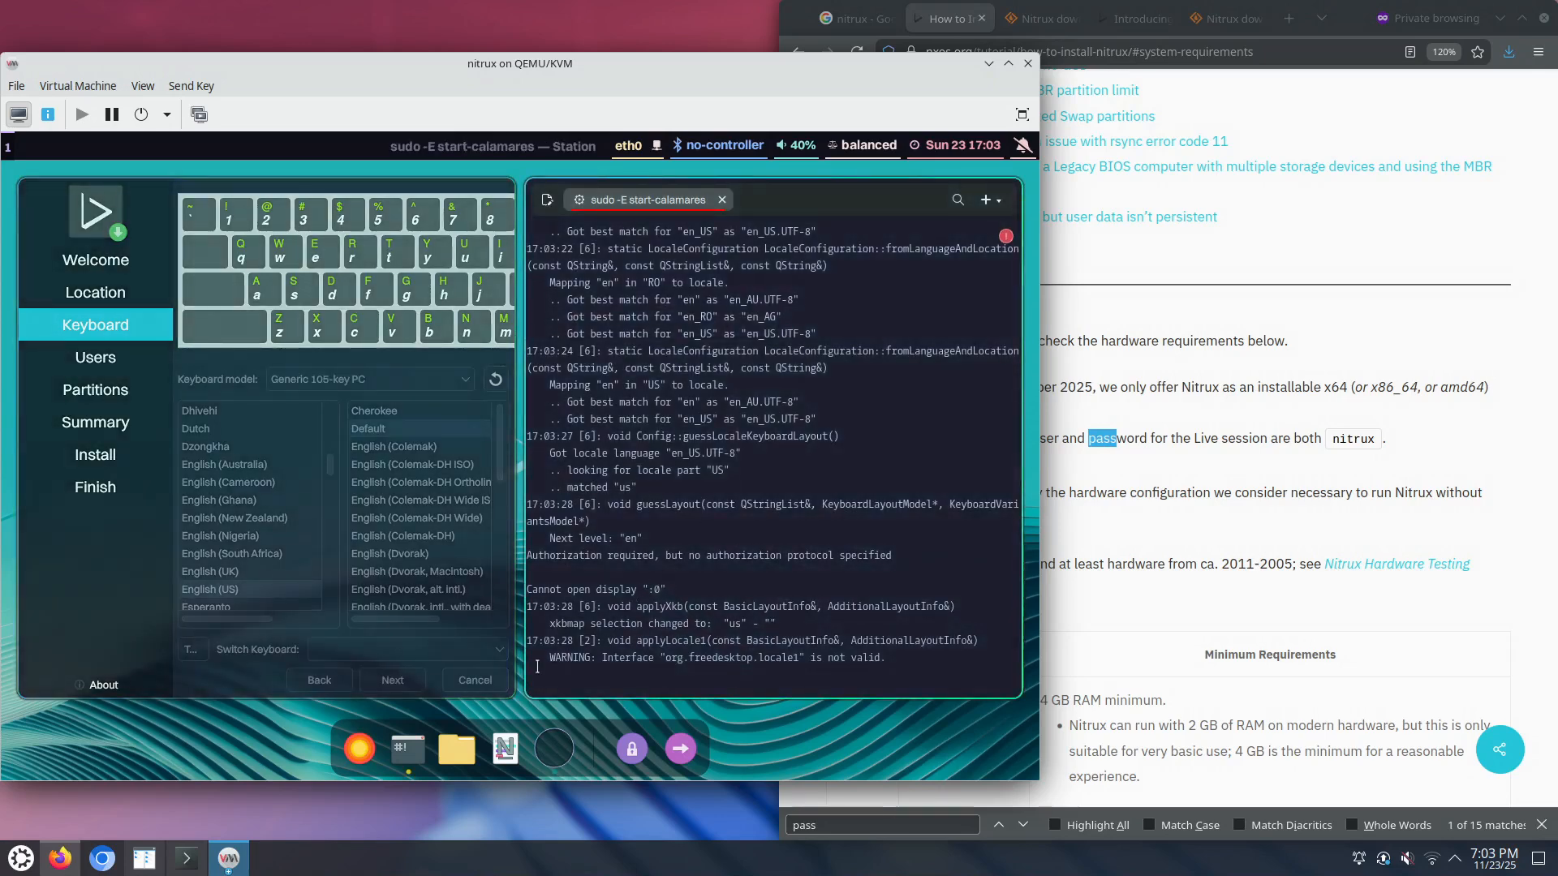
right_click(408, 753)
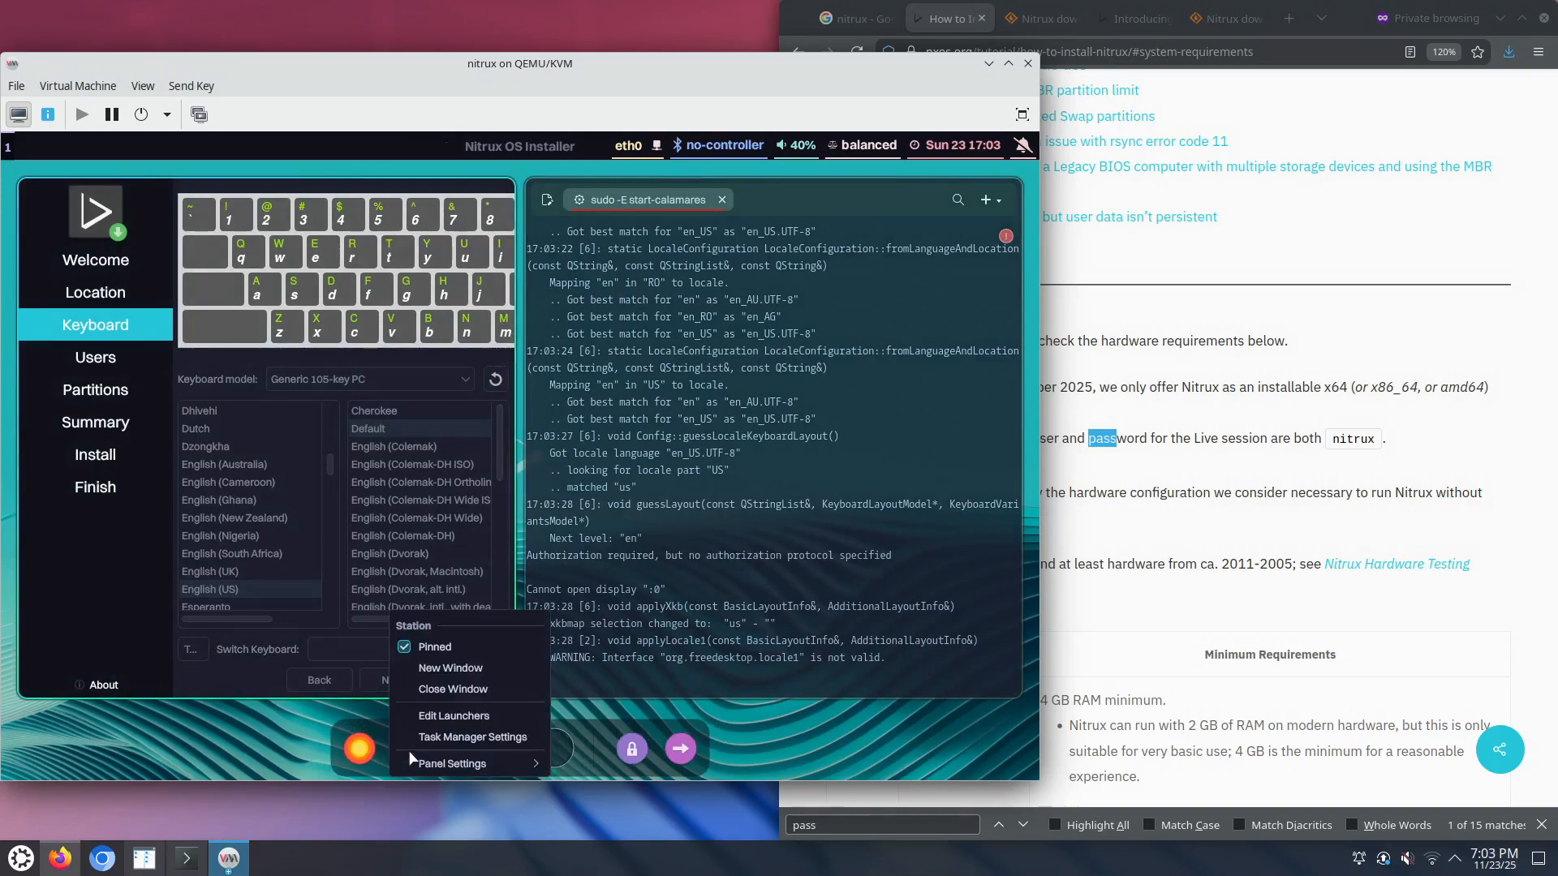
Step: Close the installer, open a new Station terminal, and become root with 'sudo su' and the live password
left_click(436, 690)
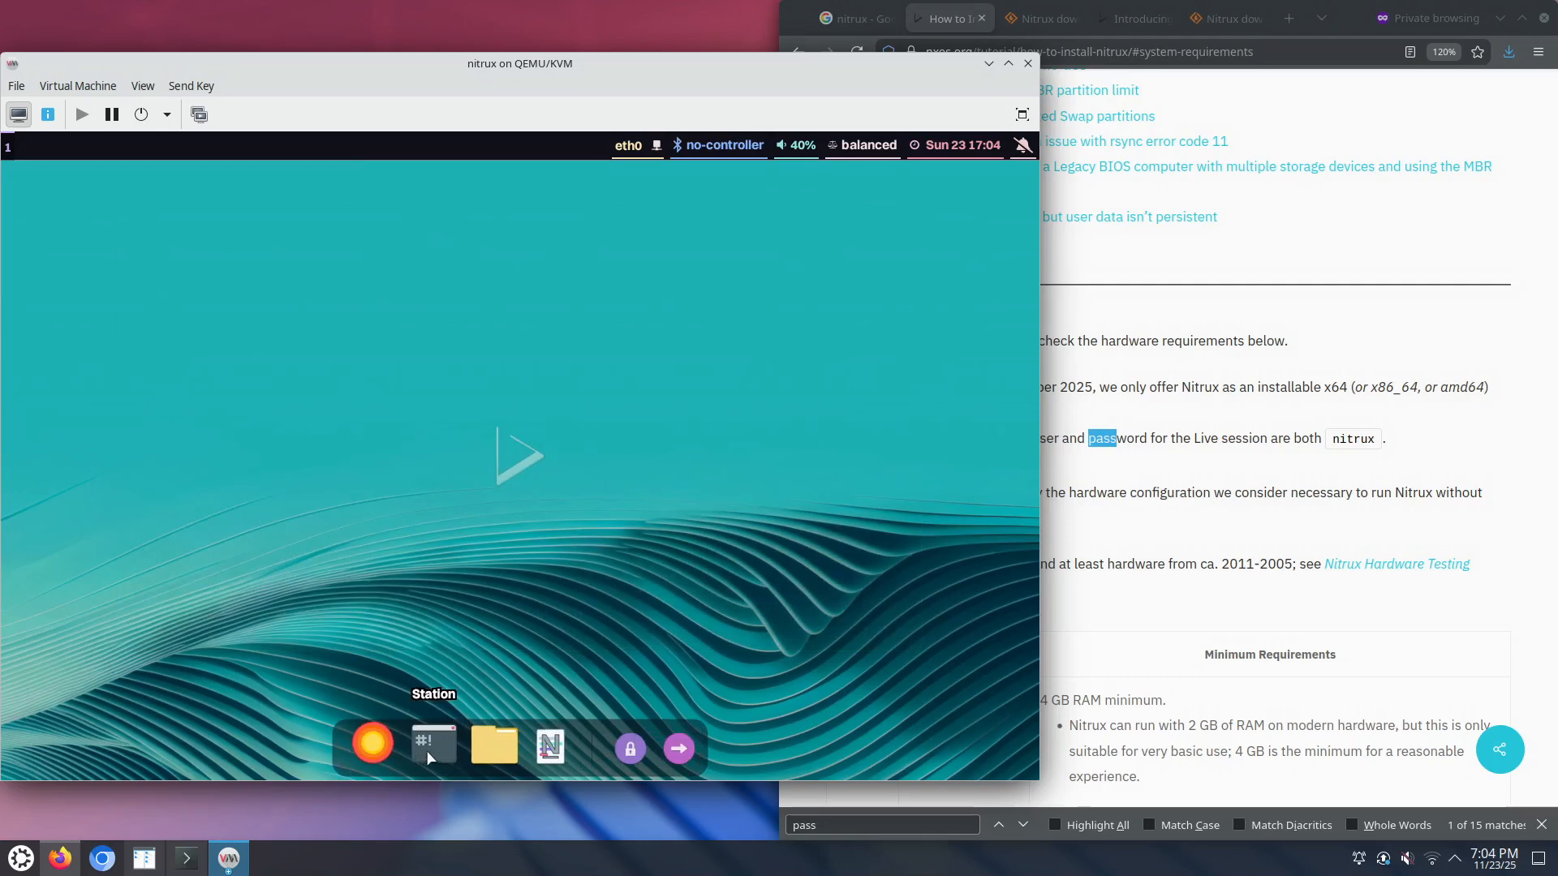
left_click(426, 752)
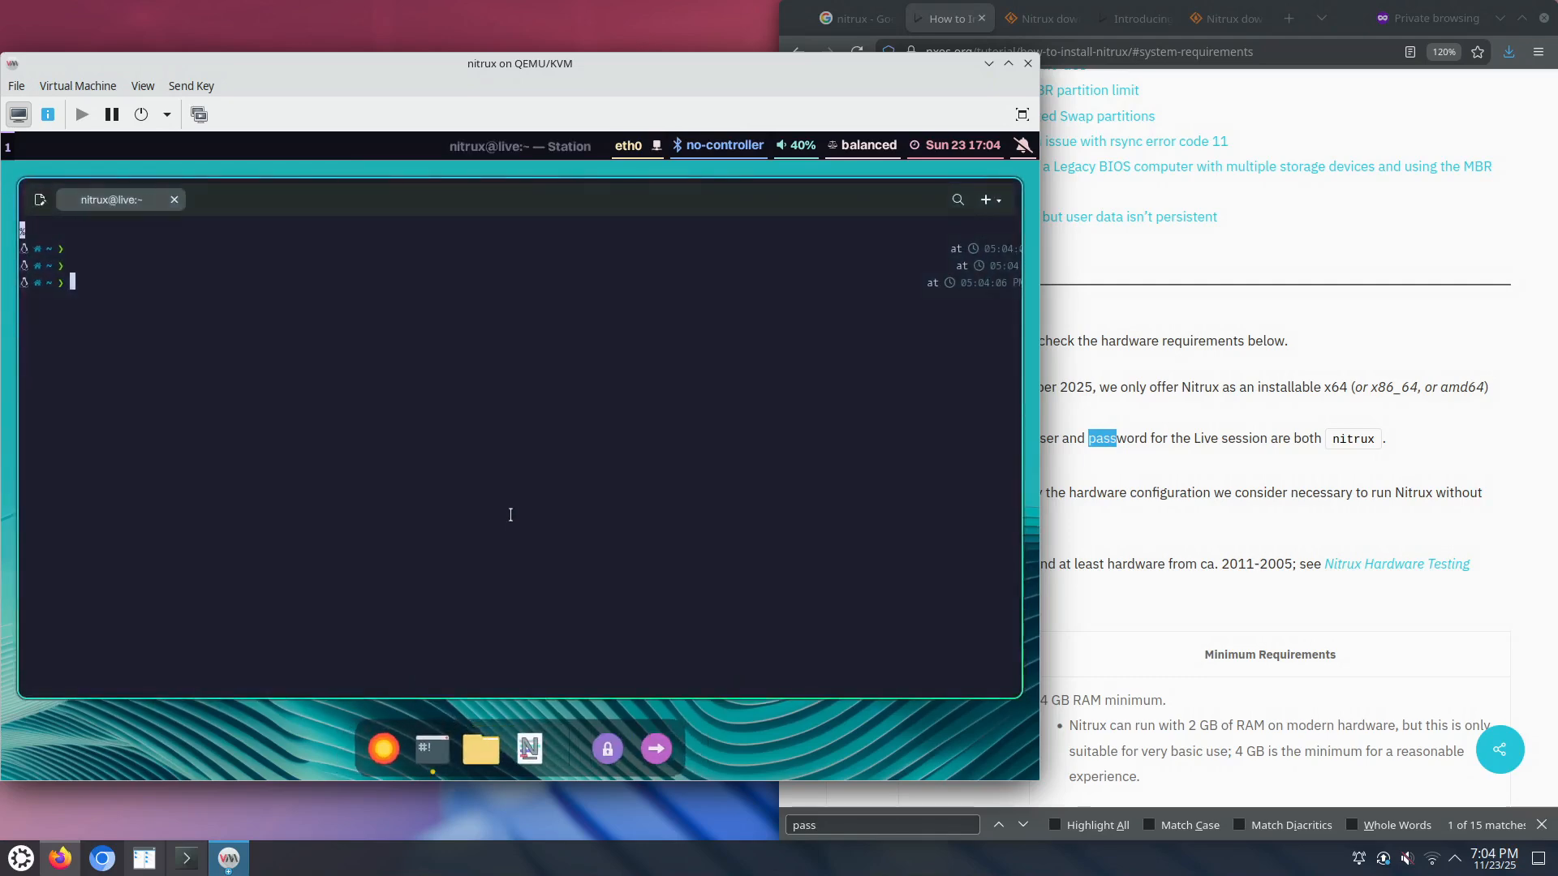
type("sudo su")
key("Return")
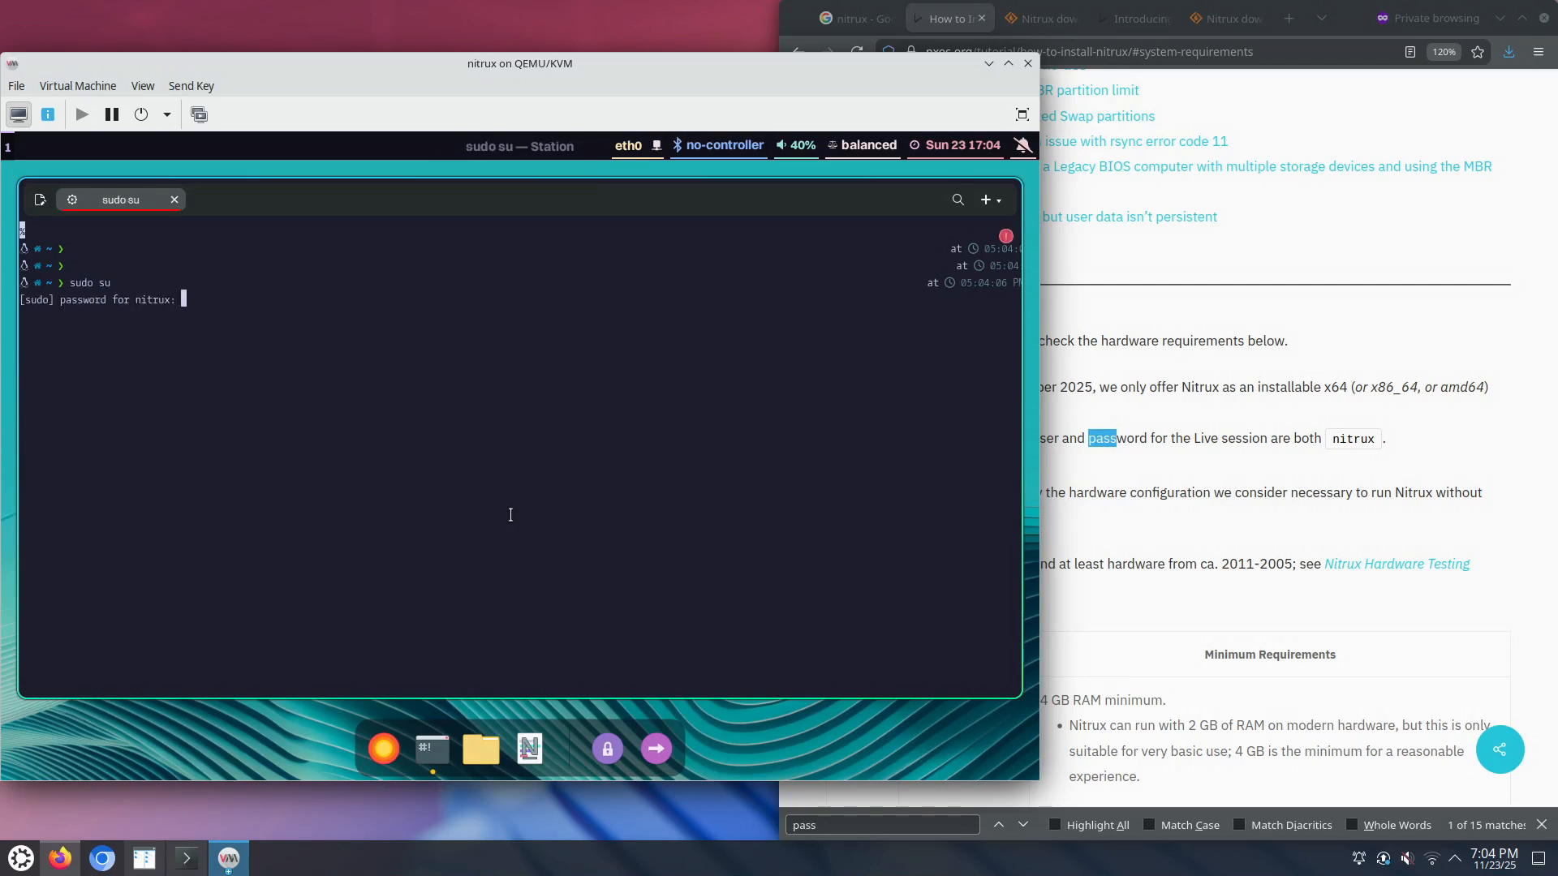
type("nitrux")
key("Return")
Step: Run 'start-calamares &' as root, then stop it with Ctrl+C after the display :0 error
type("start-ca")
key("Tab")
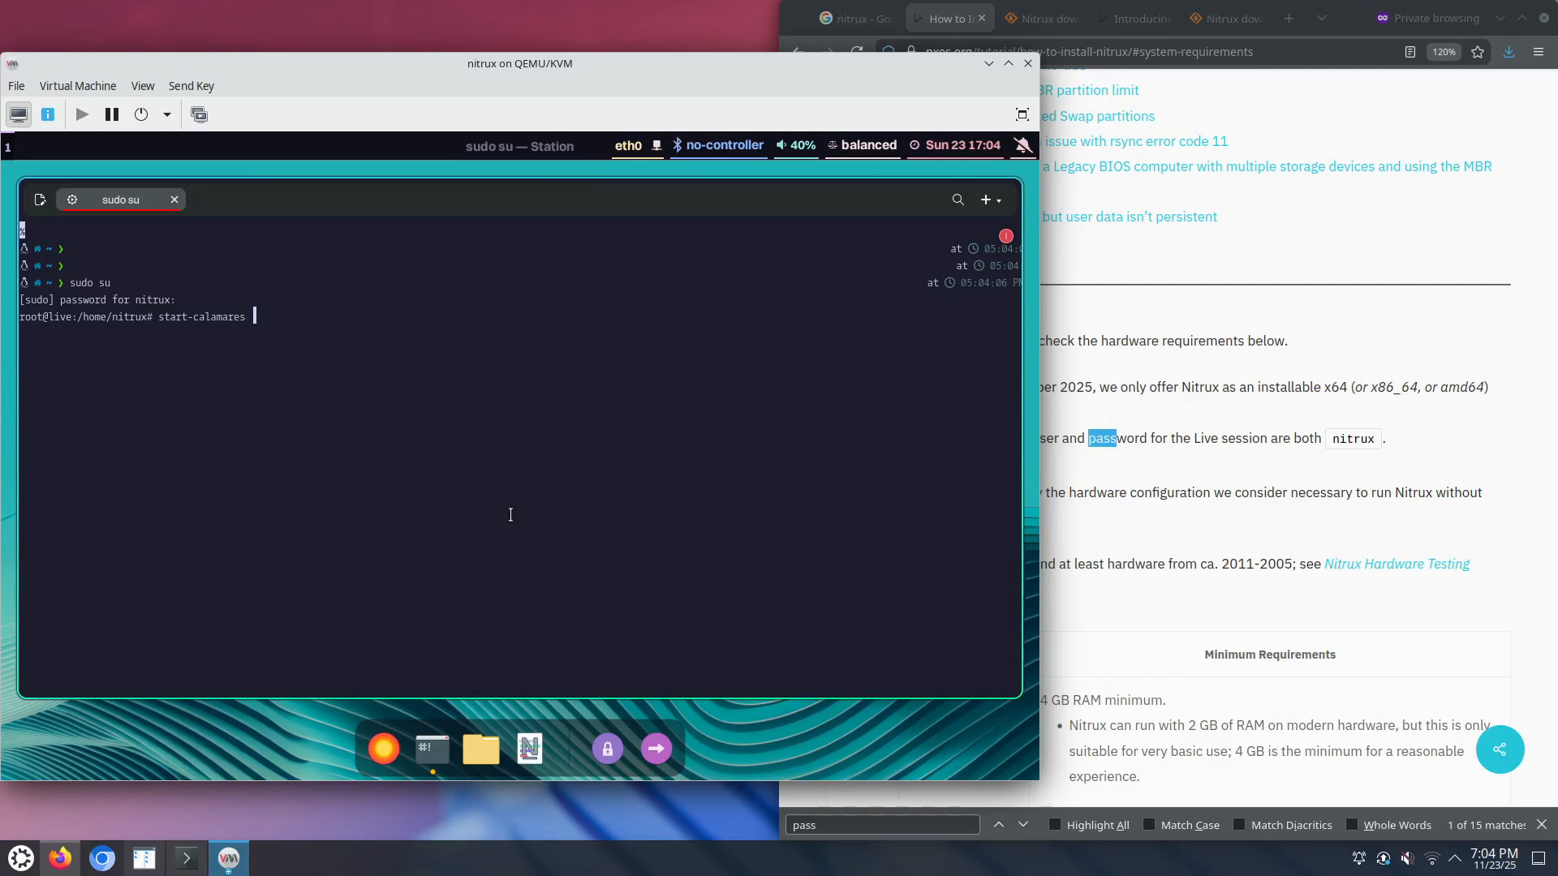
type("&")
key("Return")
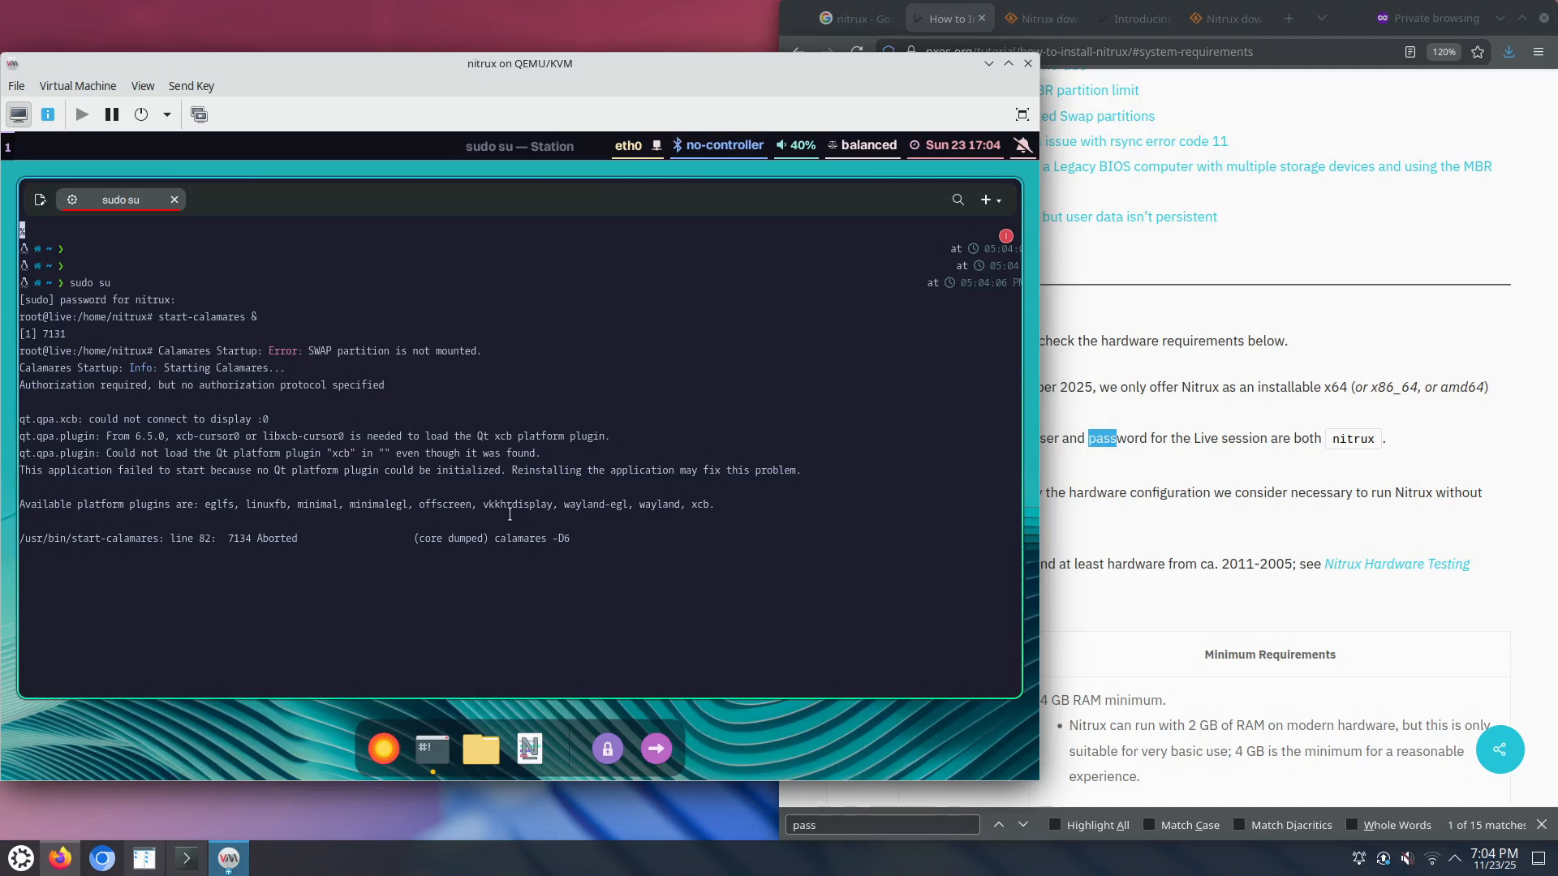
key("ctrl+c")
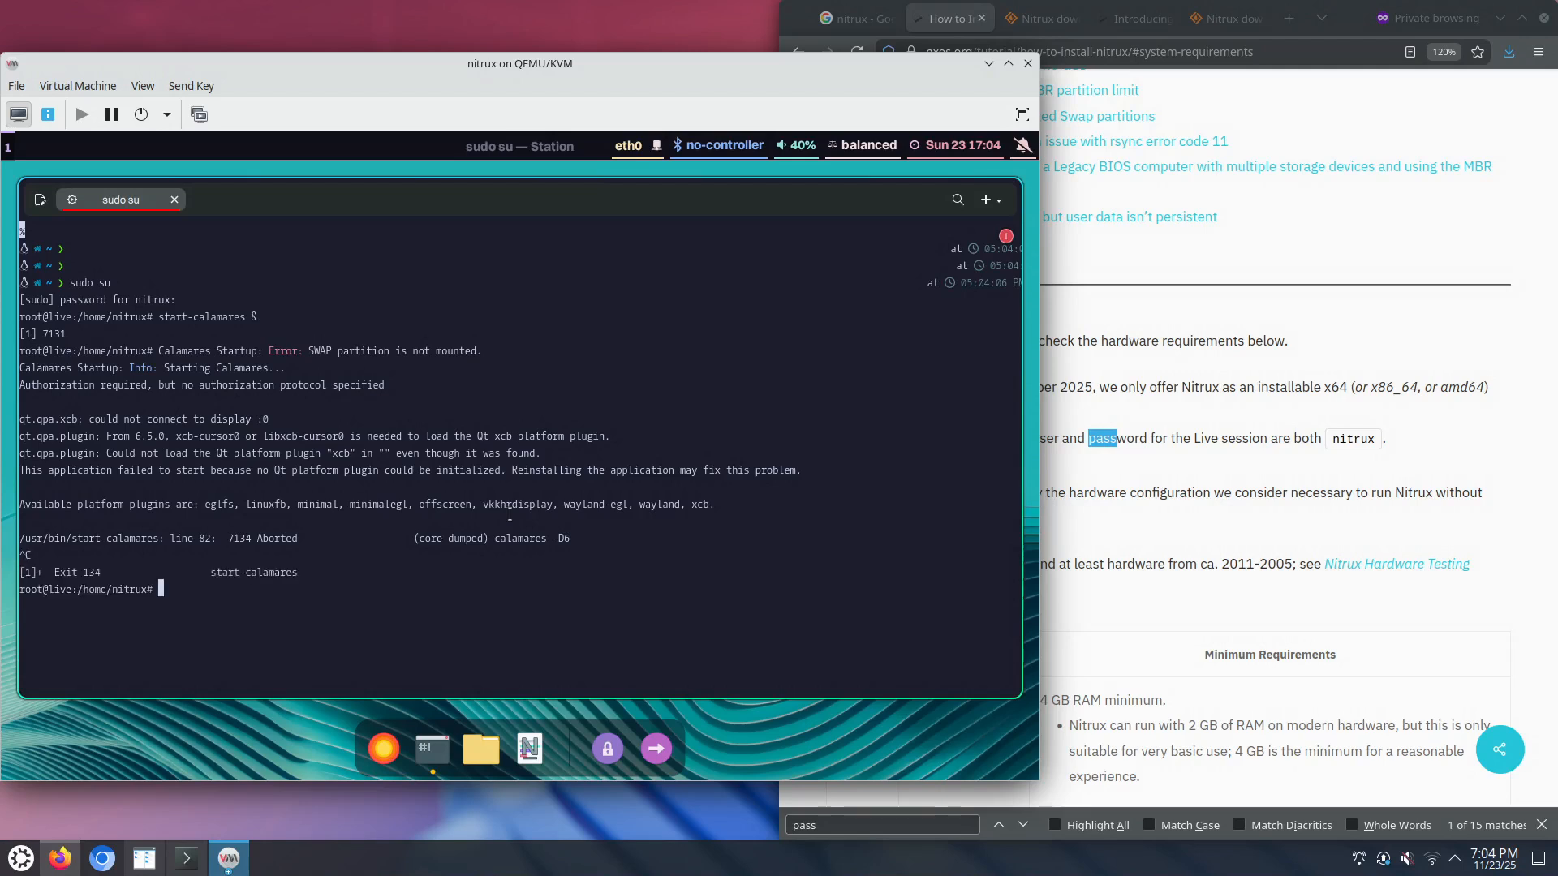
Step: Exit the root shell and rerun 'sudo -E start-calamares' as the normal user
key("Up")
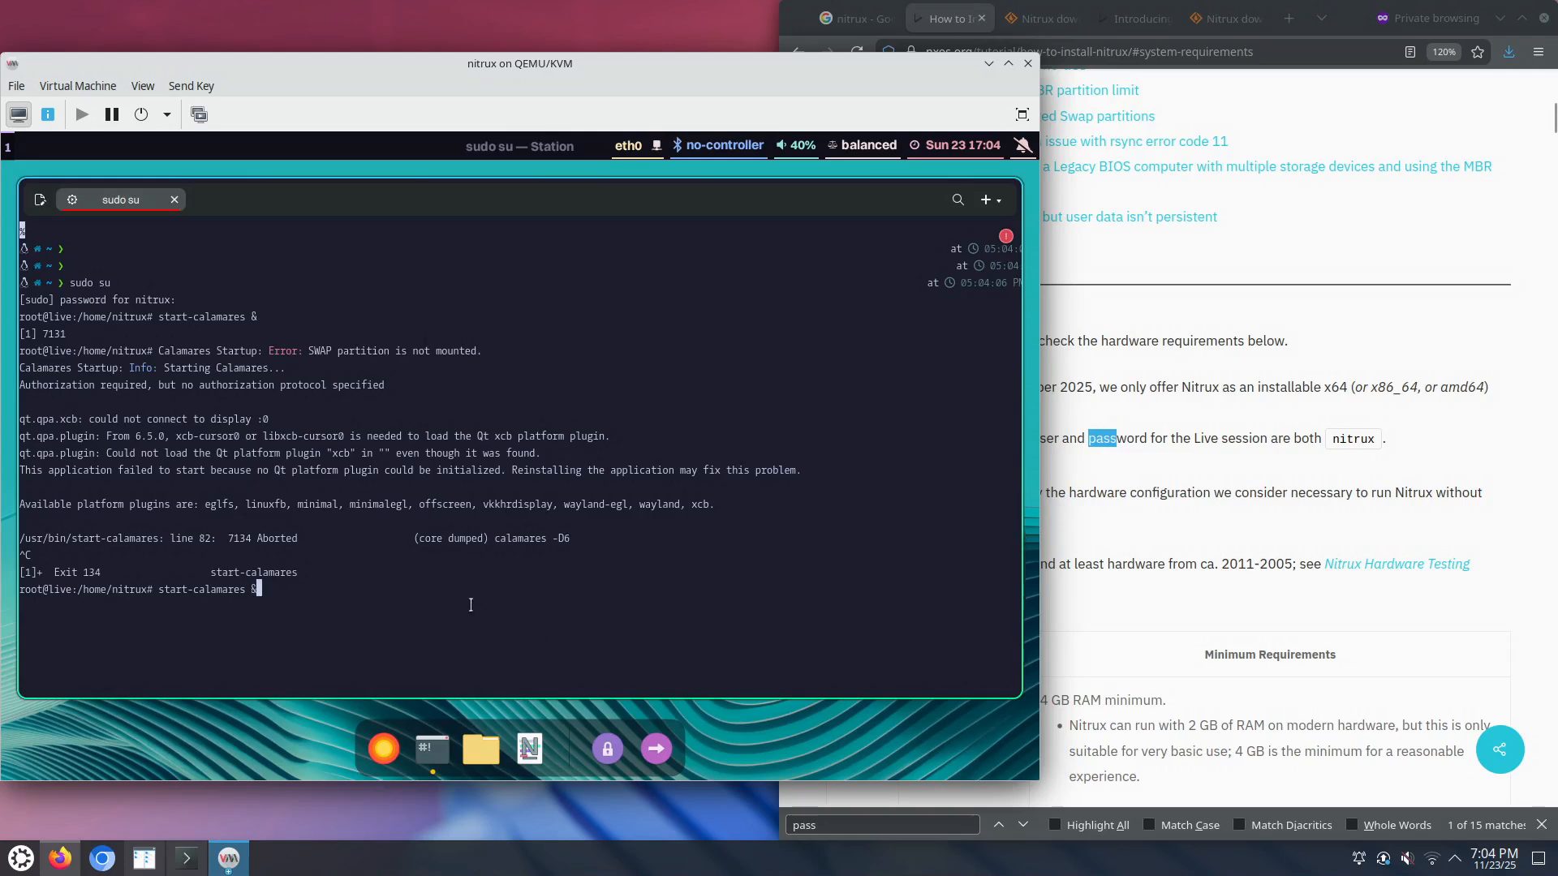
key("BackSpace")
key("BackSpace")
key("BackSpace")
key("BackSpace")
key("BackSpace")
key("BackSpace")
key("BackSpace")
key("BackSpace")
key("BackSpace")
key("BackSpace")
key("BackSpace")
key("BackSpace")
key("BackSpace")
key("BackSpace")
key("BackSpace")
key("BackSpace")
key("BackSpace")
key("ctrl+d")
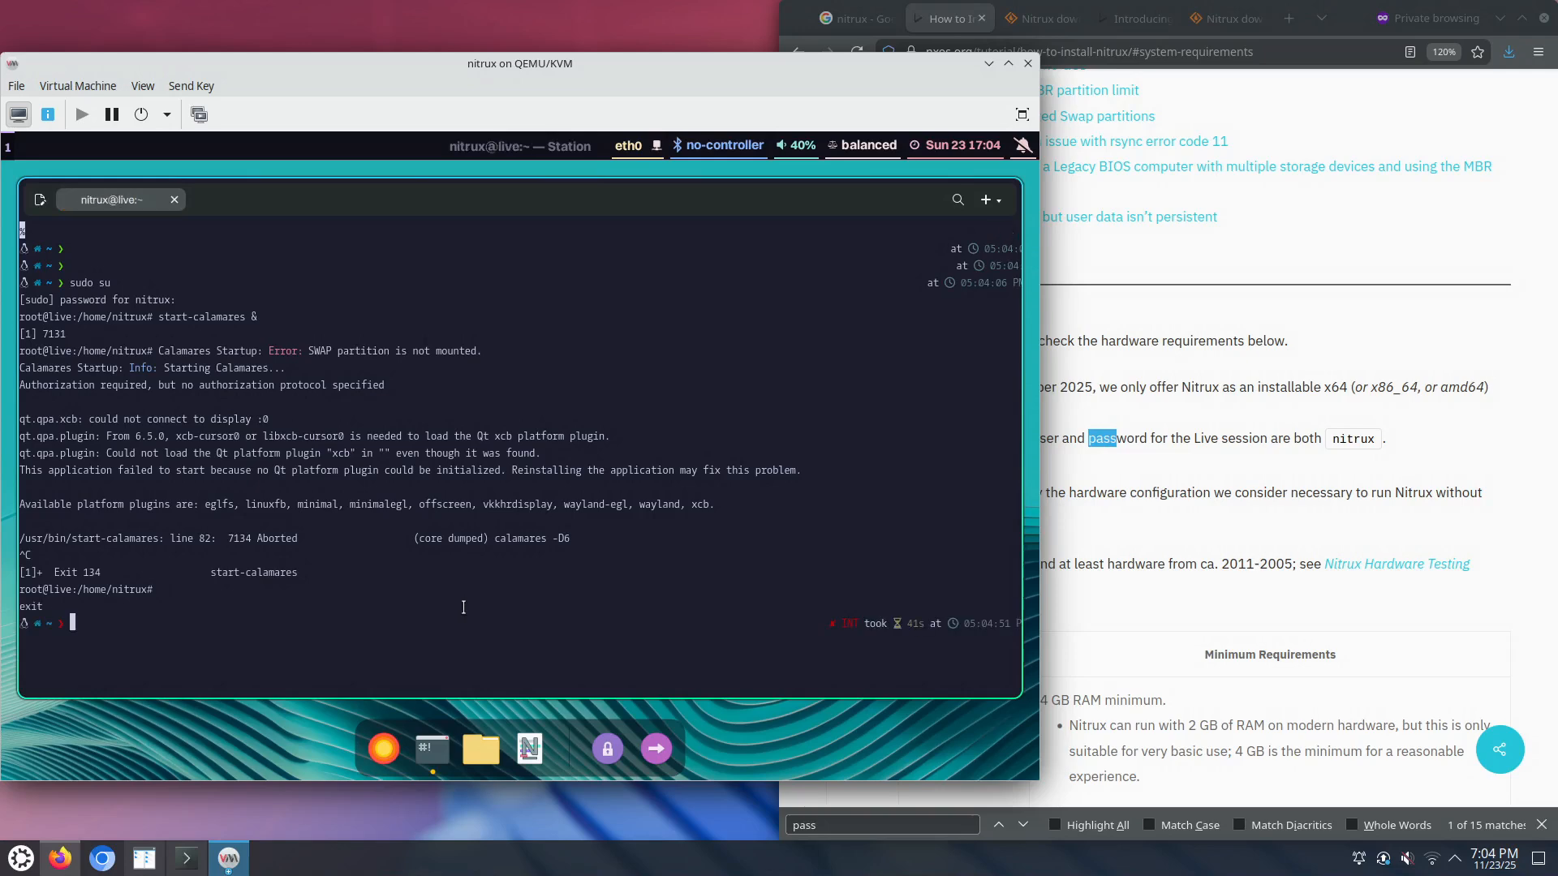
type("sudo susudo")
key("BackSpace")
key("BackSpace")
key("BackSpace")
key("BackSpace")
key("BackSpace")
key("BackSpace")
key("BackSpace")
key("BackSpace")
key("BackSpace")
key("BackSpace")
key("BackSpace")
type("sudo -E start-calamares")
key("Return")
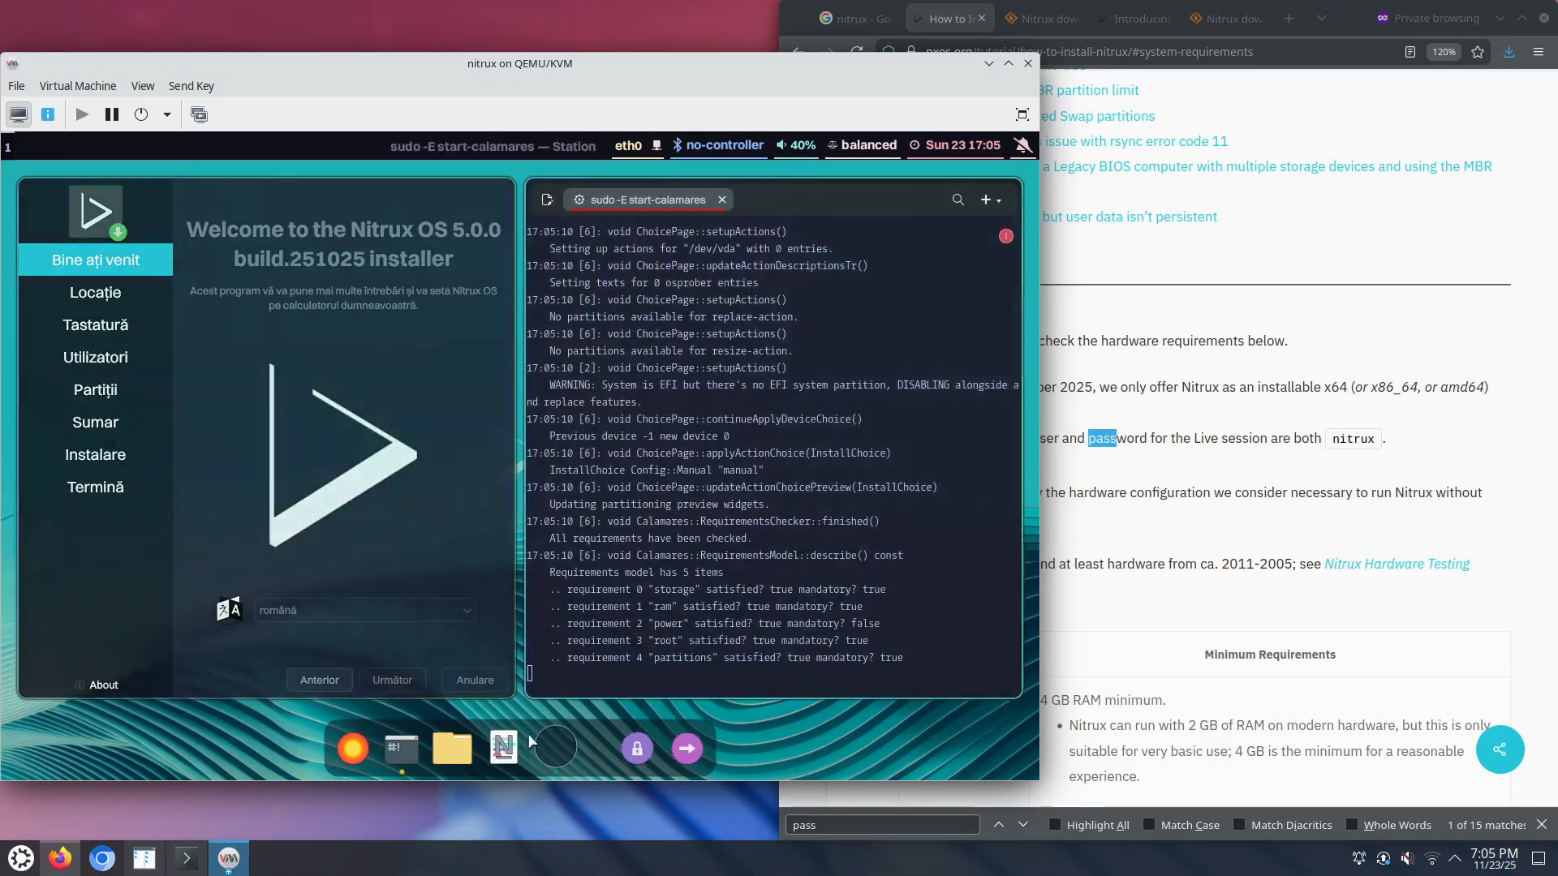
Step: Set the installer language to American English and continue to Location
left_click(458, 611)
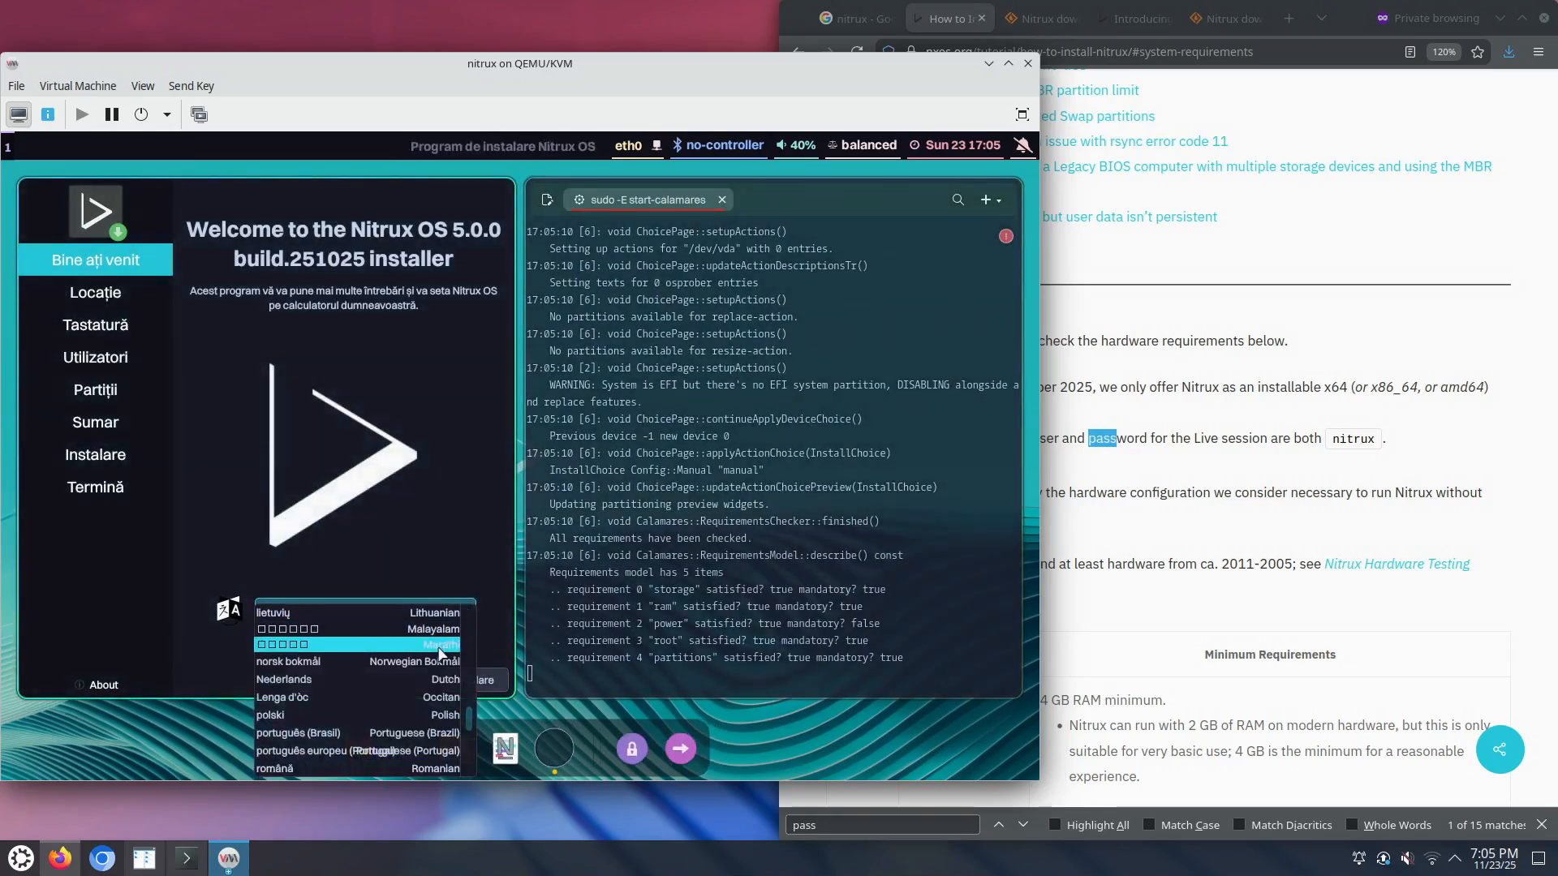
scroll(438, 653, "up", 10)
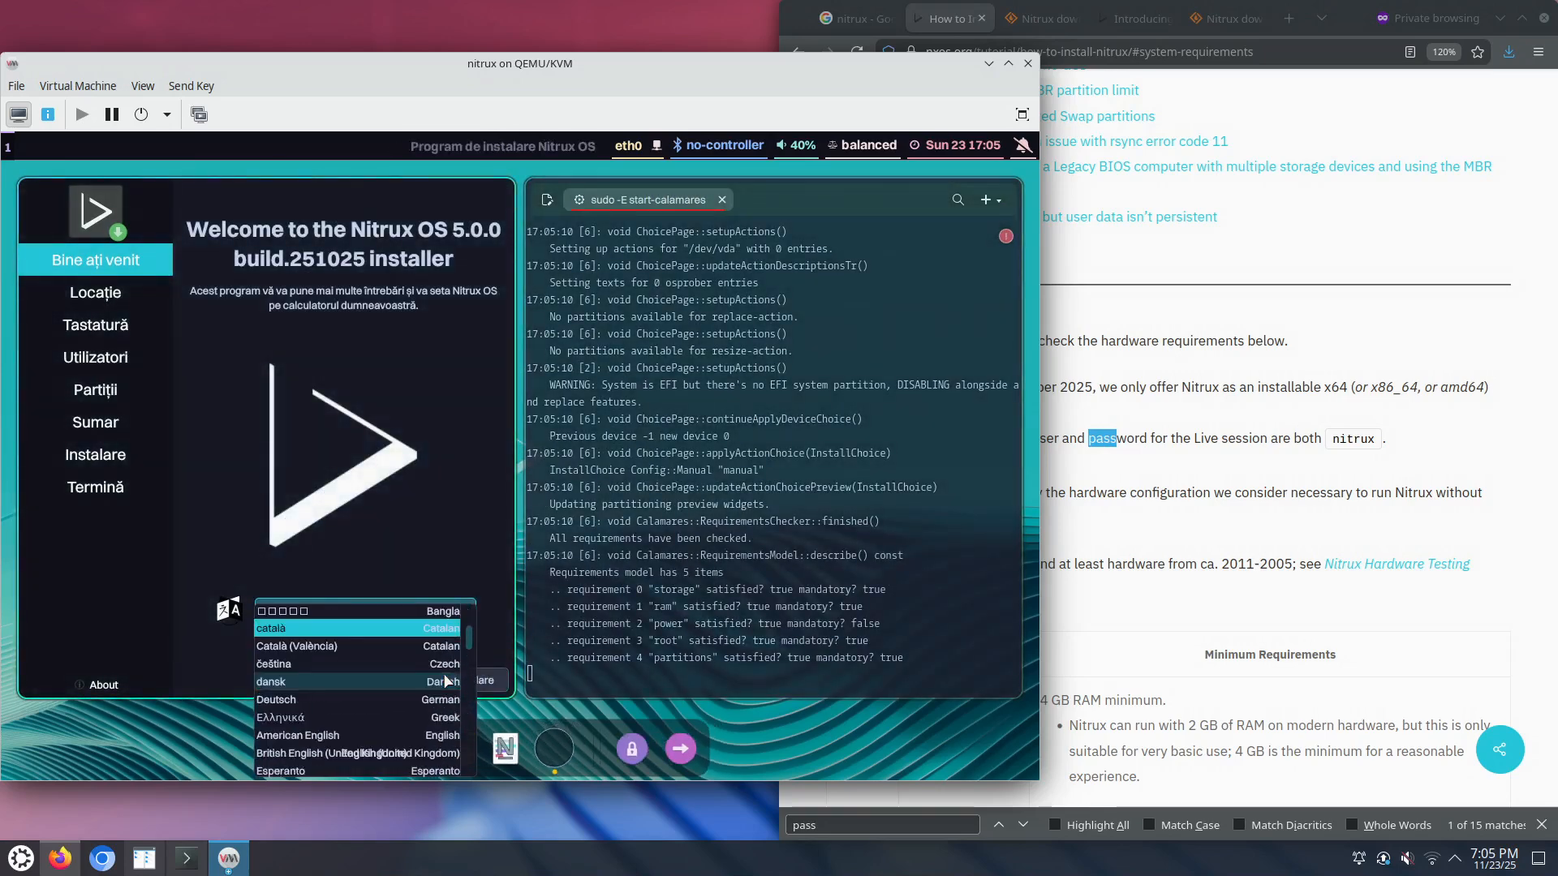
left_click(426, 738)
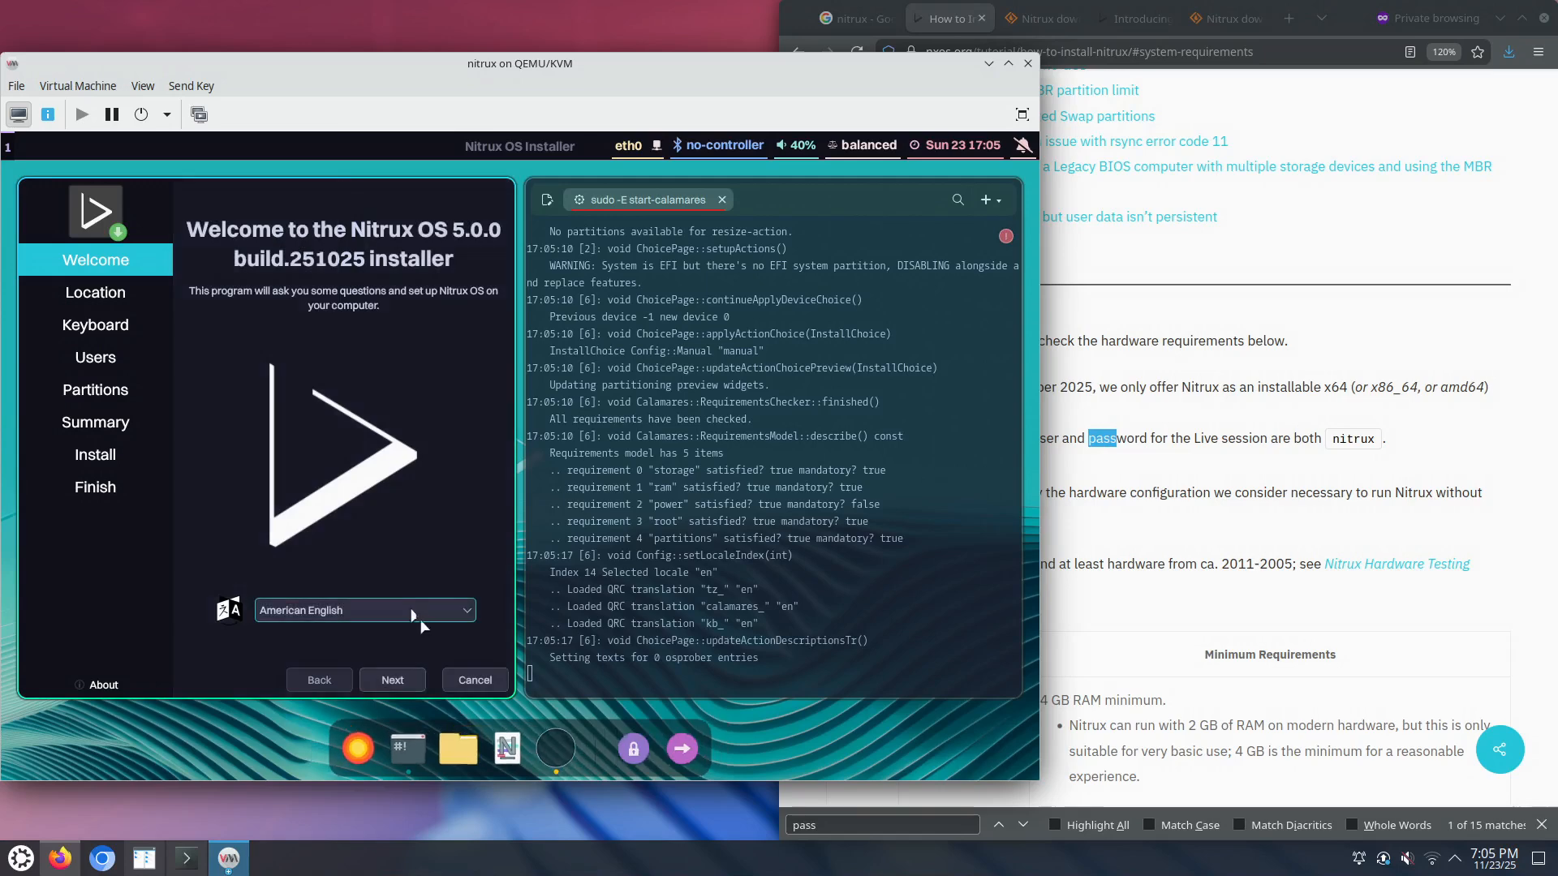
left_click(397, 686)
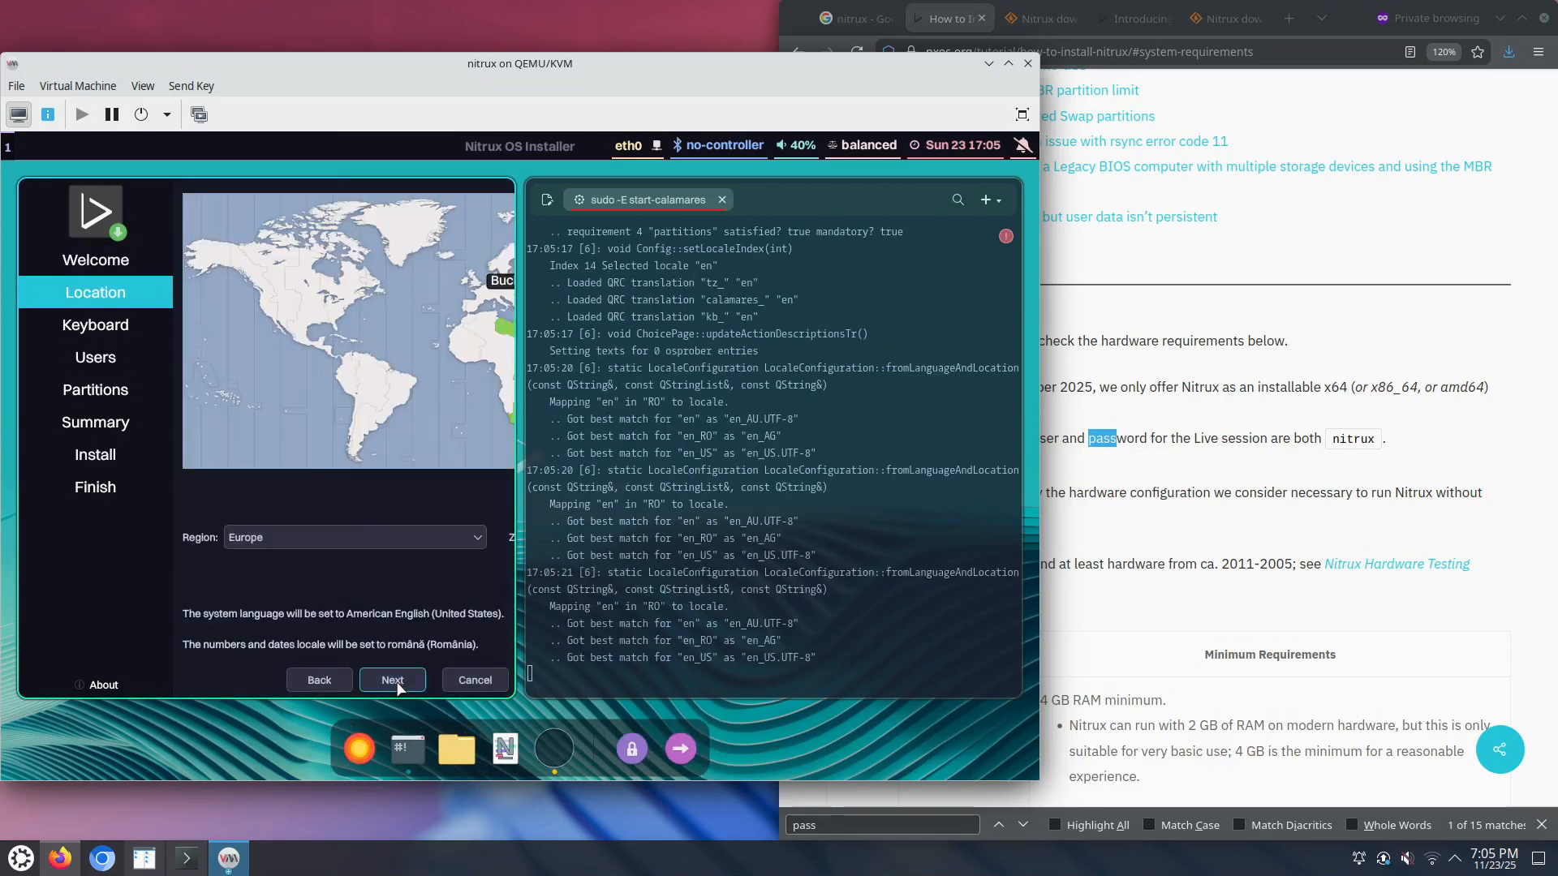
Step: Set the timezone to America/New York and keep the default US keyboard layout
left_click(346, 312)
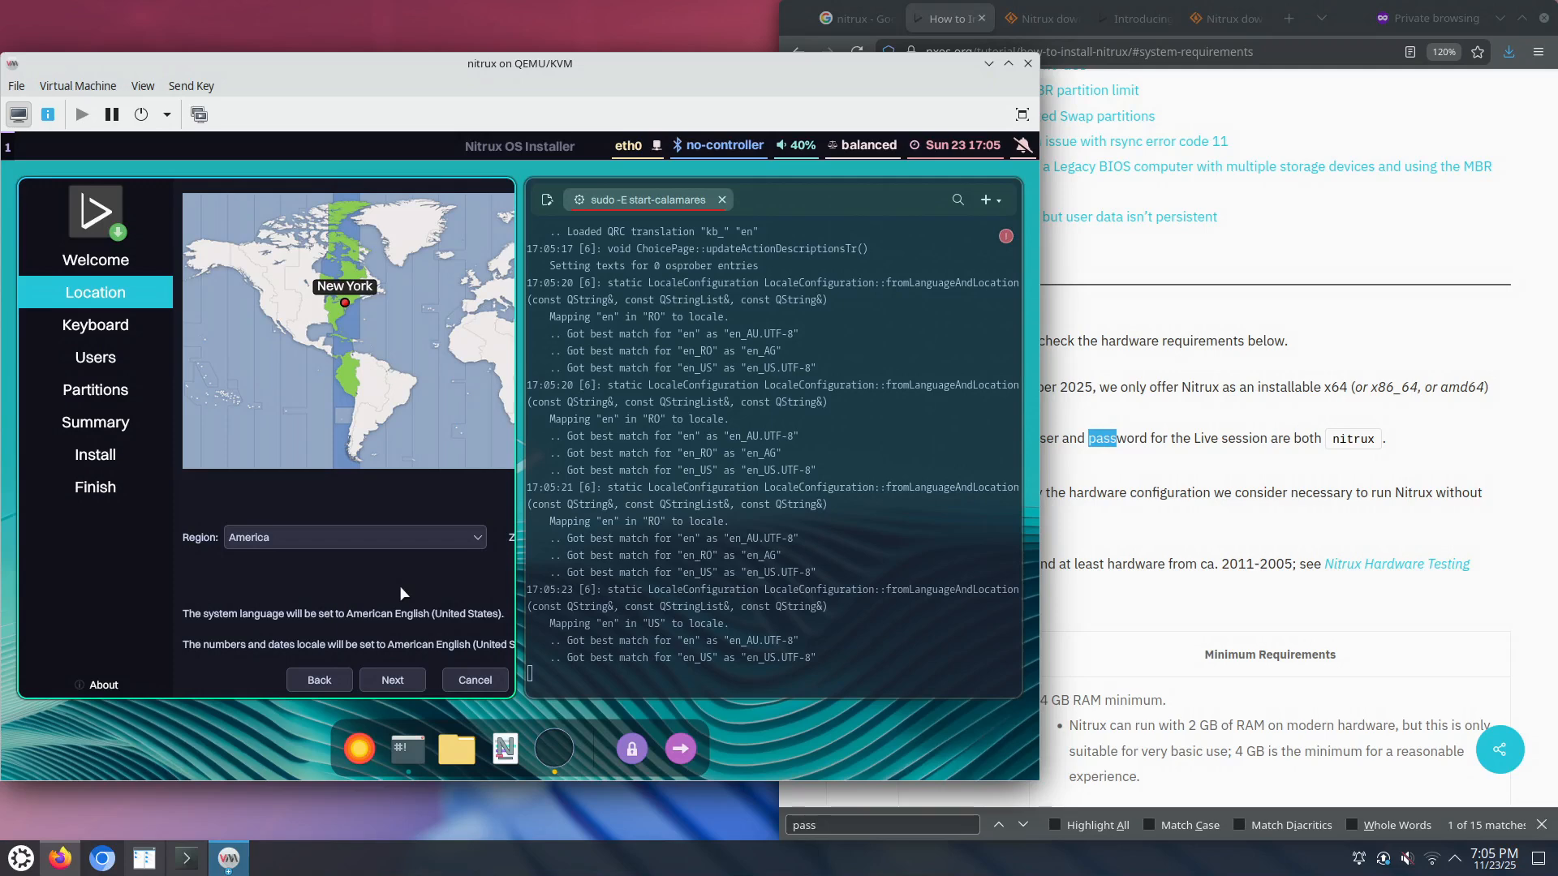
left_click(393, 685)
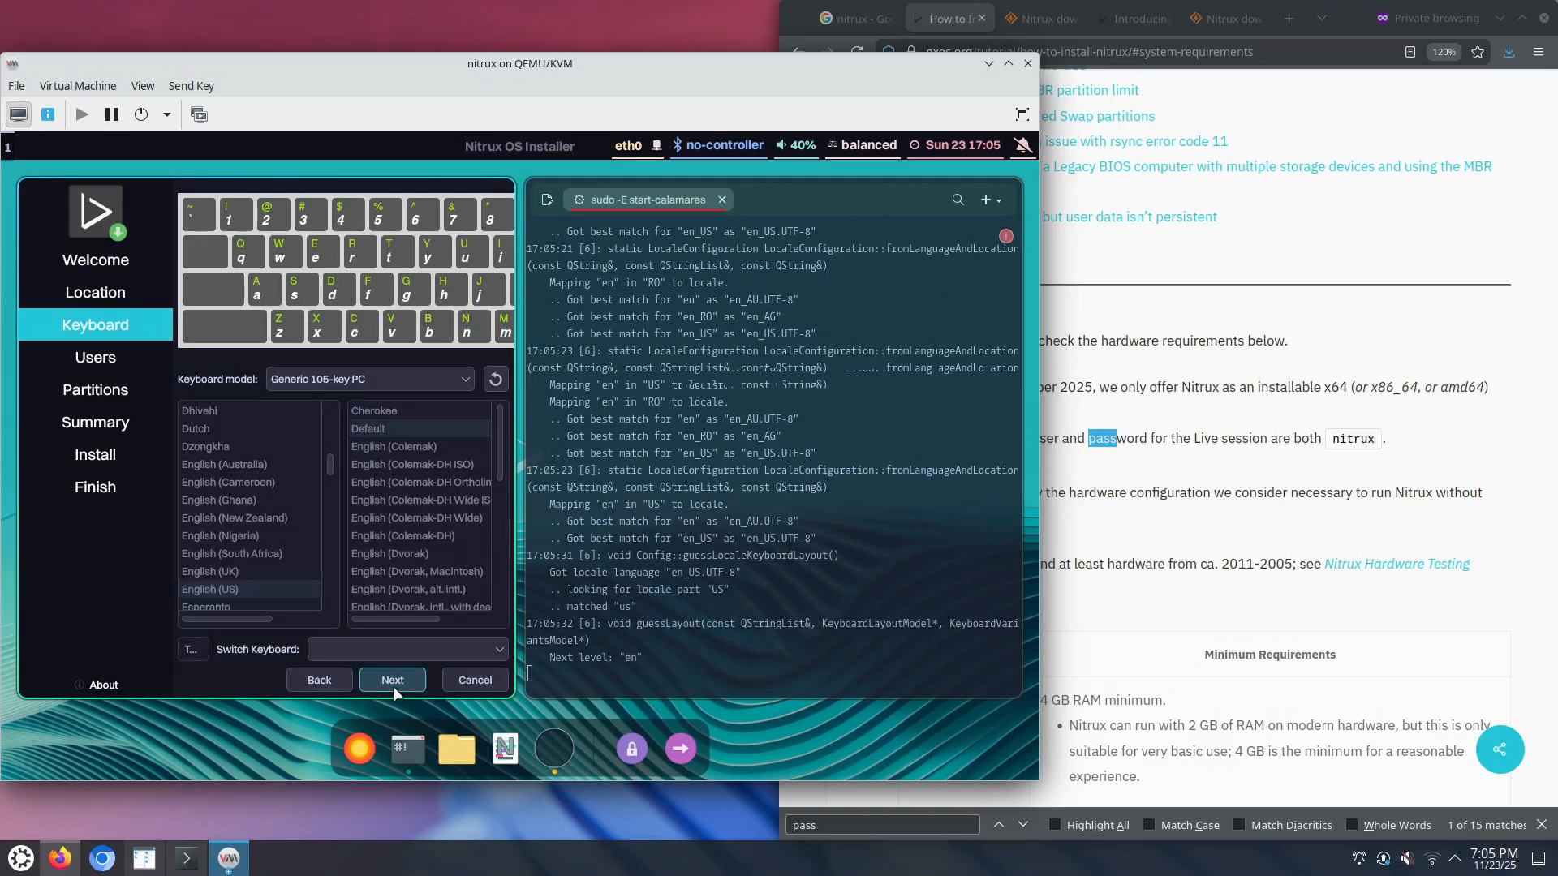
left_click(393, 685)
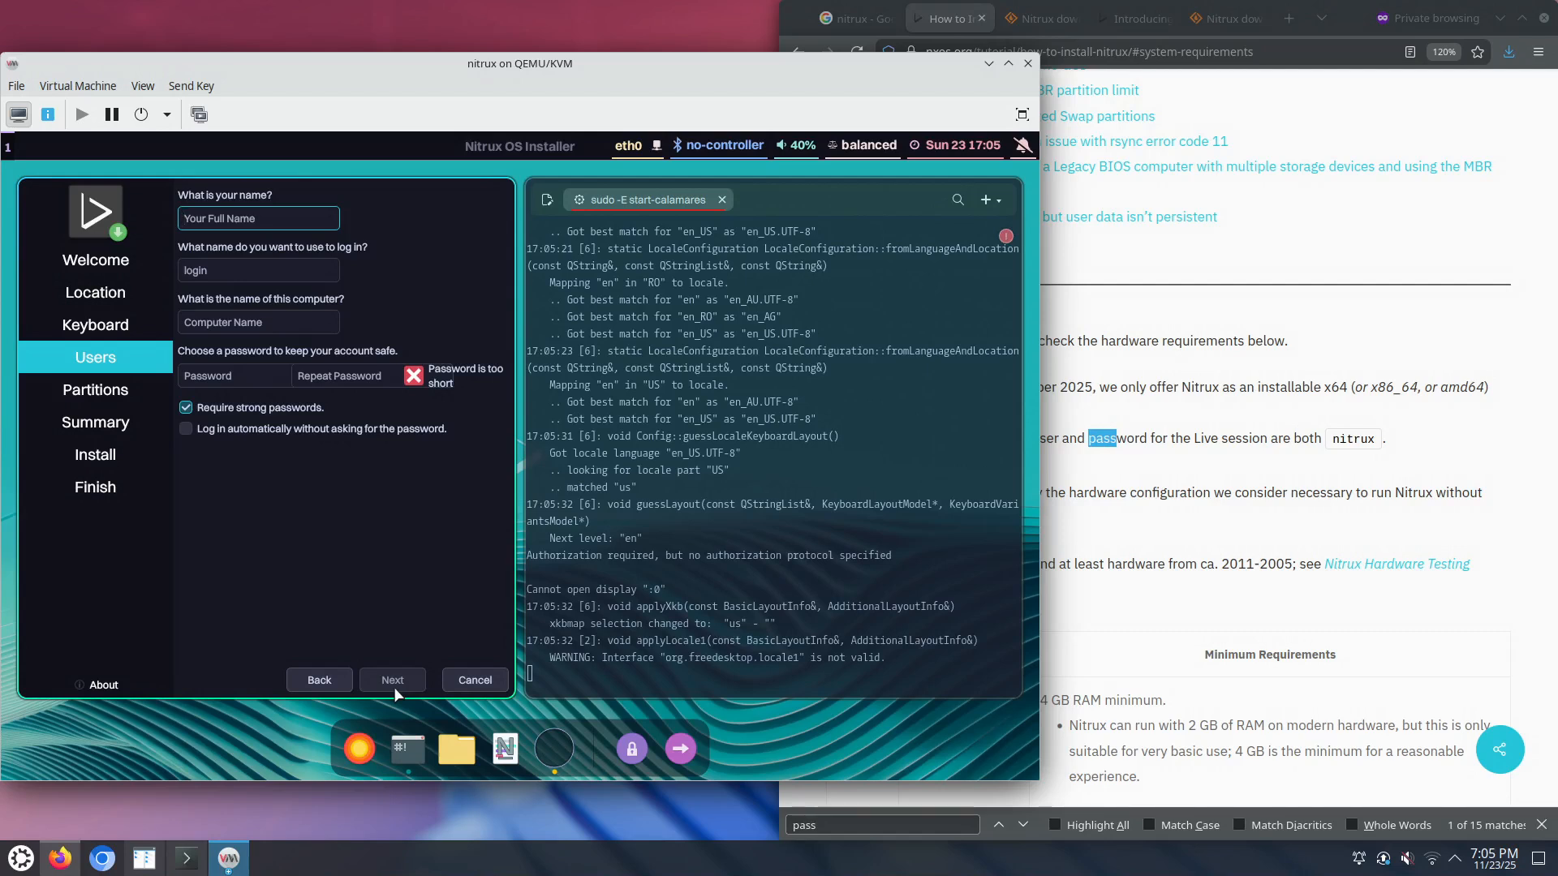
Step: Enter 'administrator' as the user name and 'nitrux' as the computer name
type("adminis")
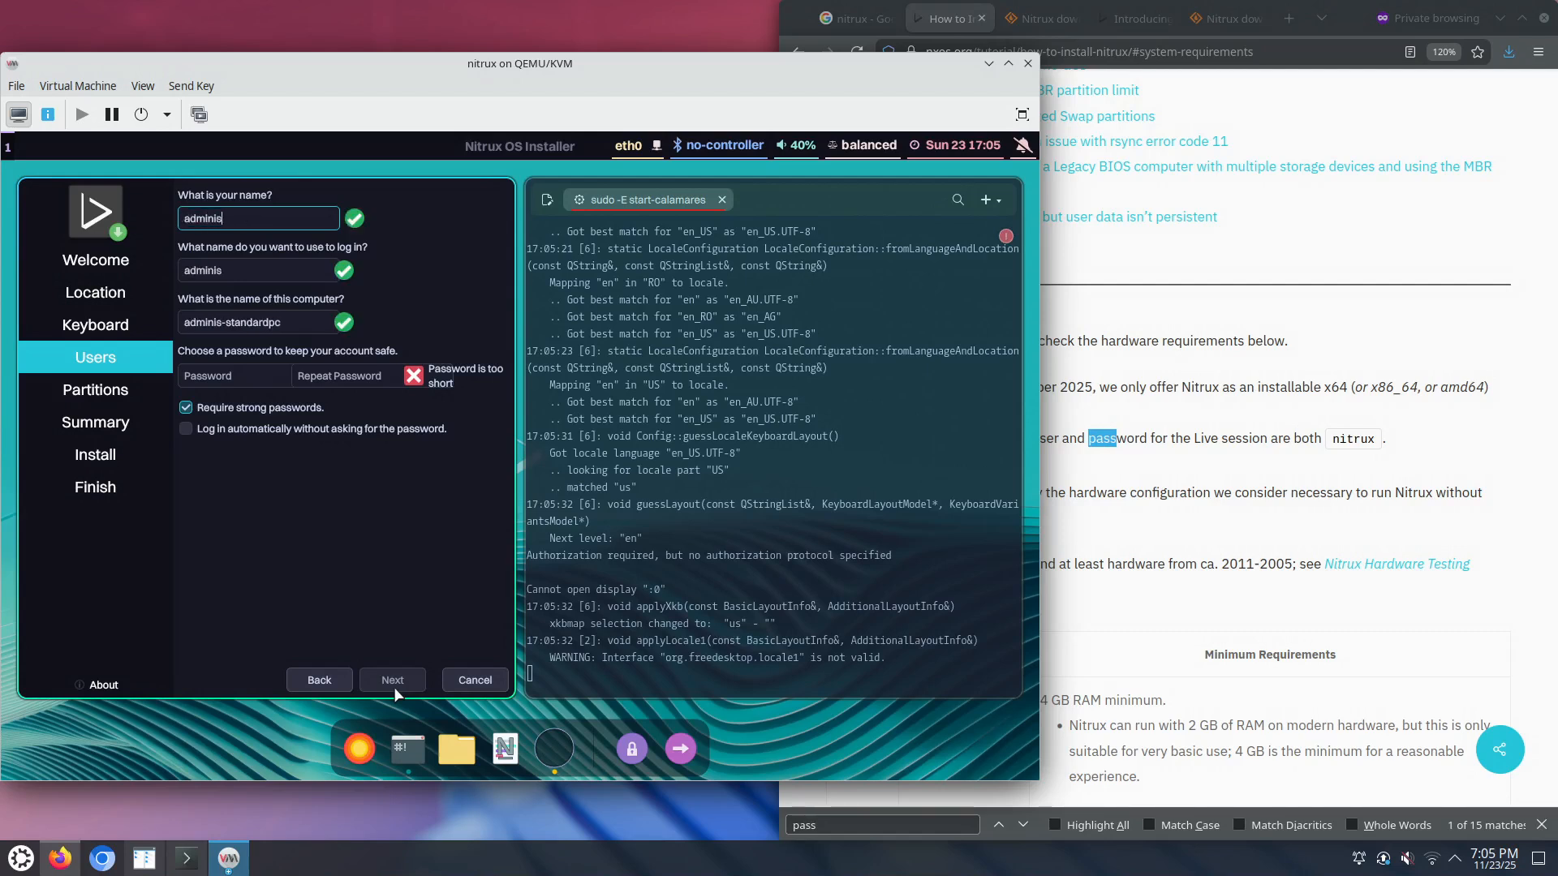
type("trator")
key("Tab")
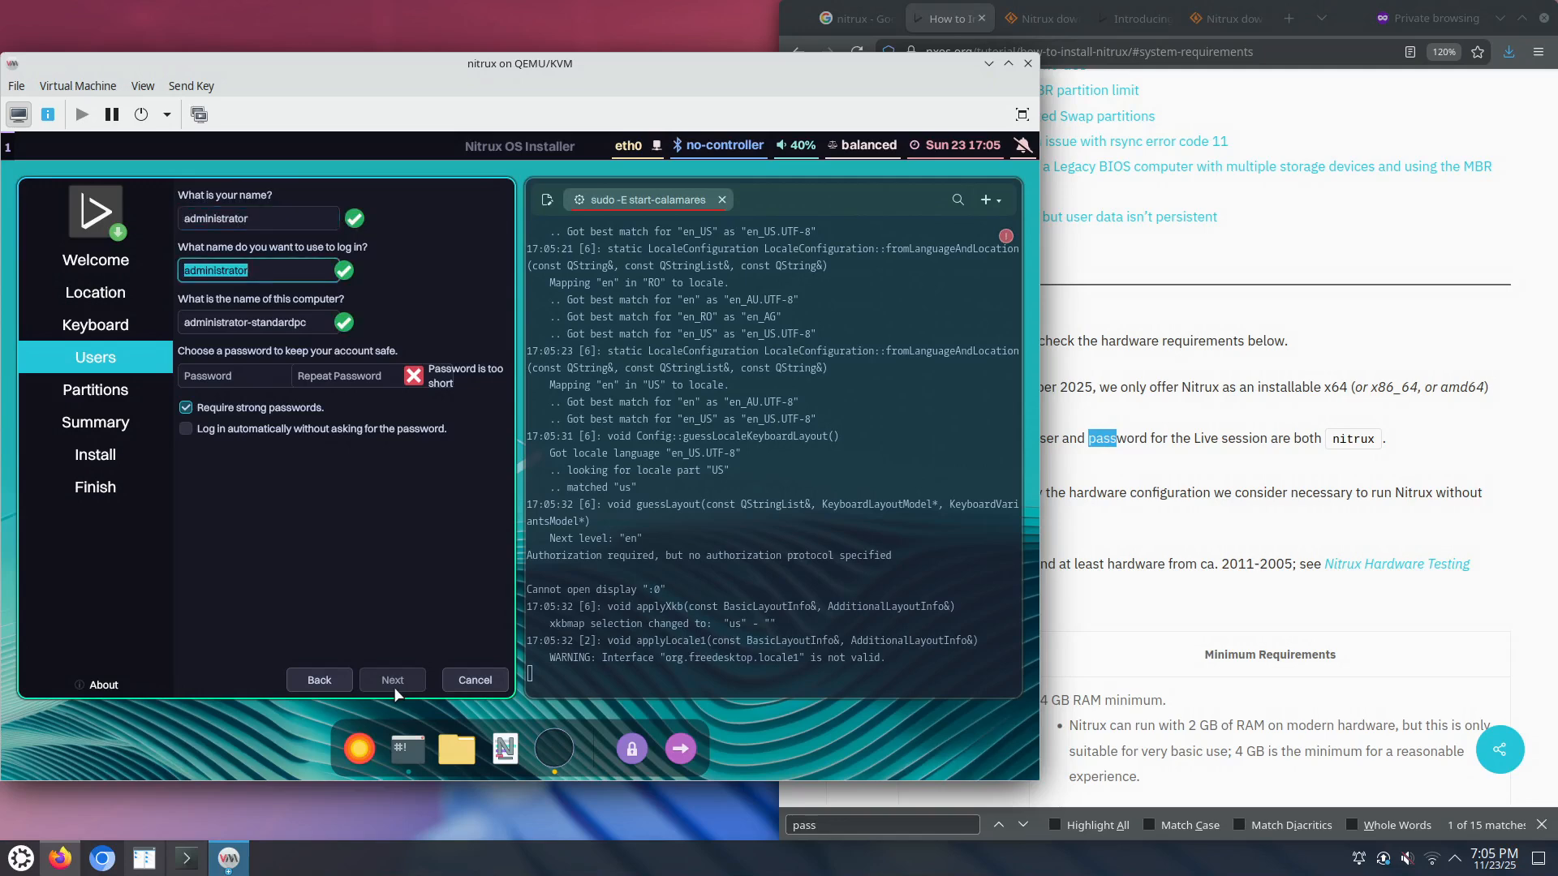
key("Tab")
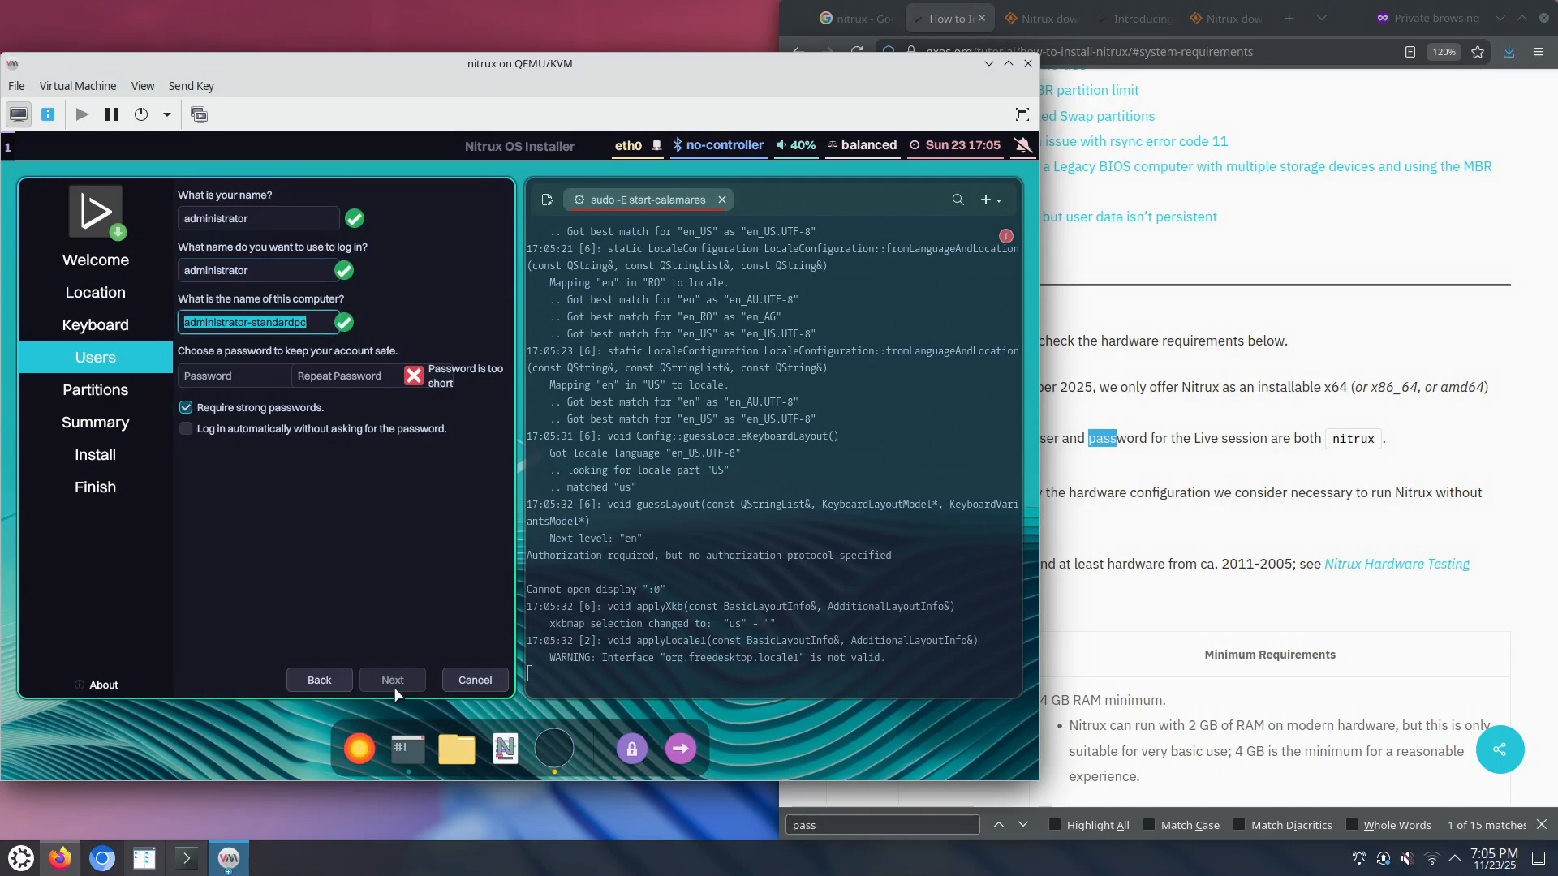
type("nitrux")
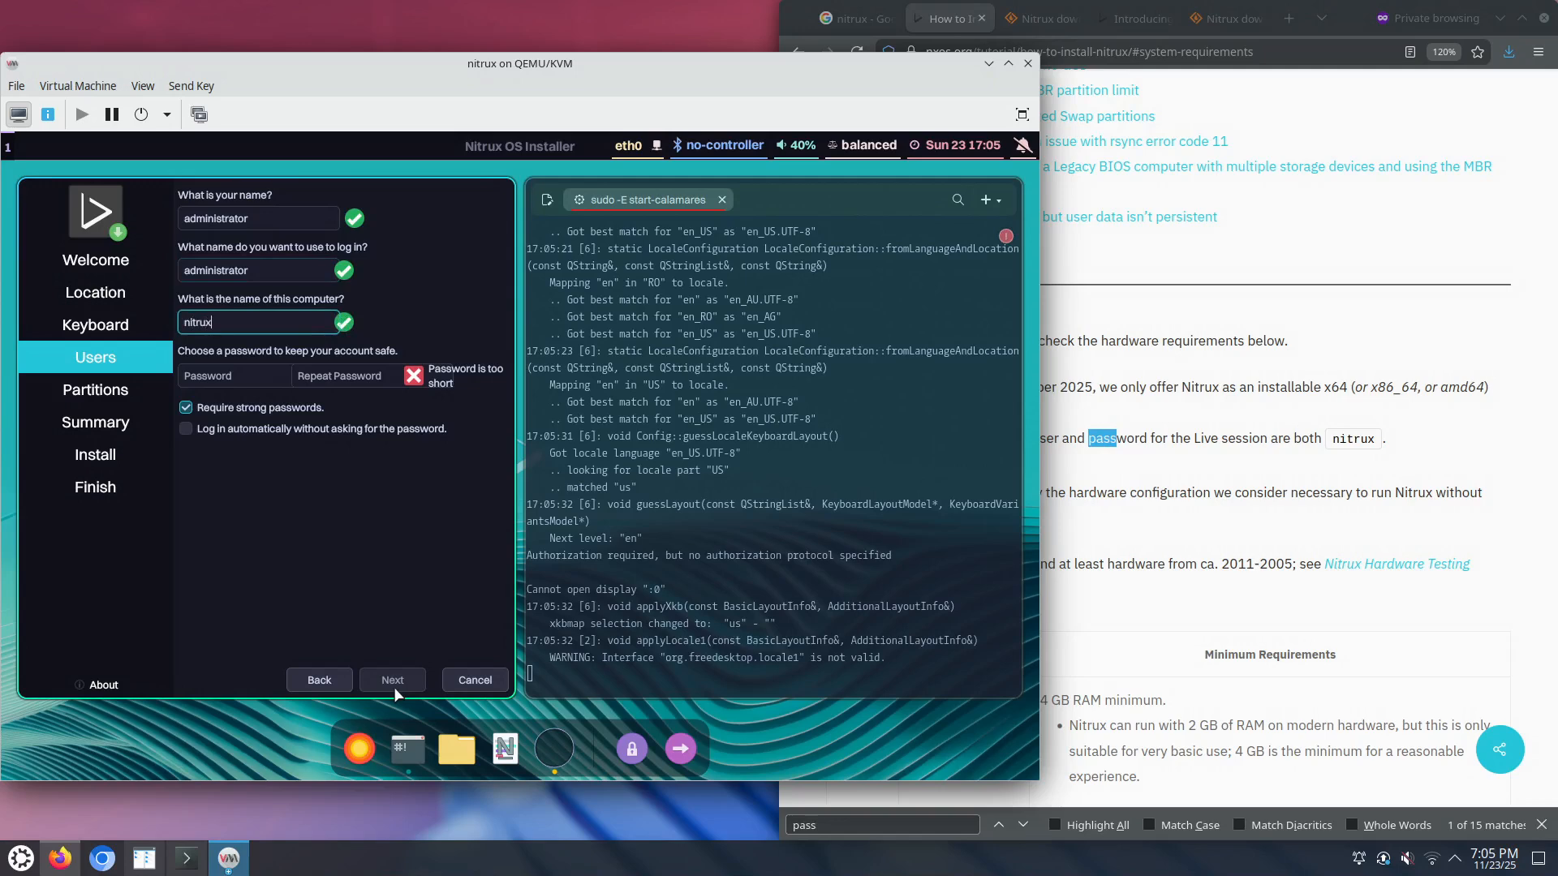
Step: Enter a short password, untick Require strong passwords, and continue to partitioning
key("Tab")
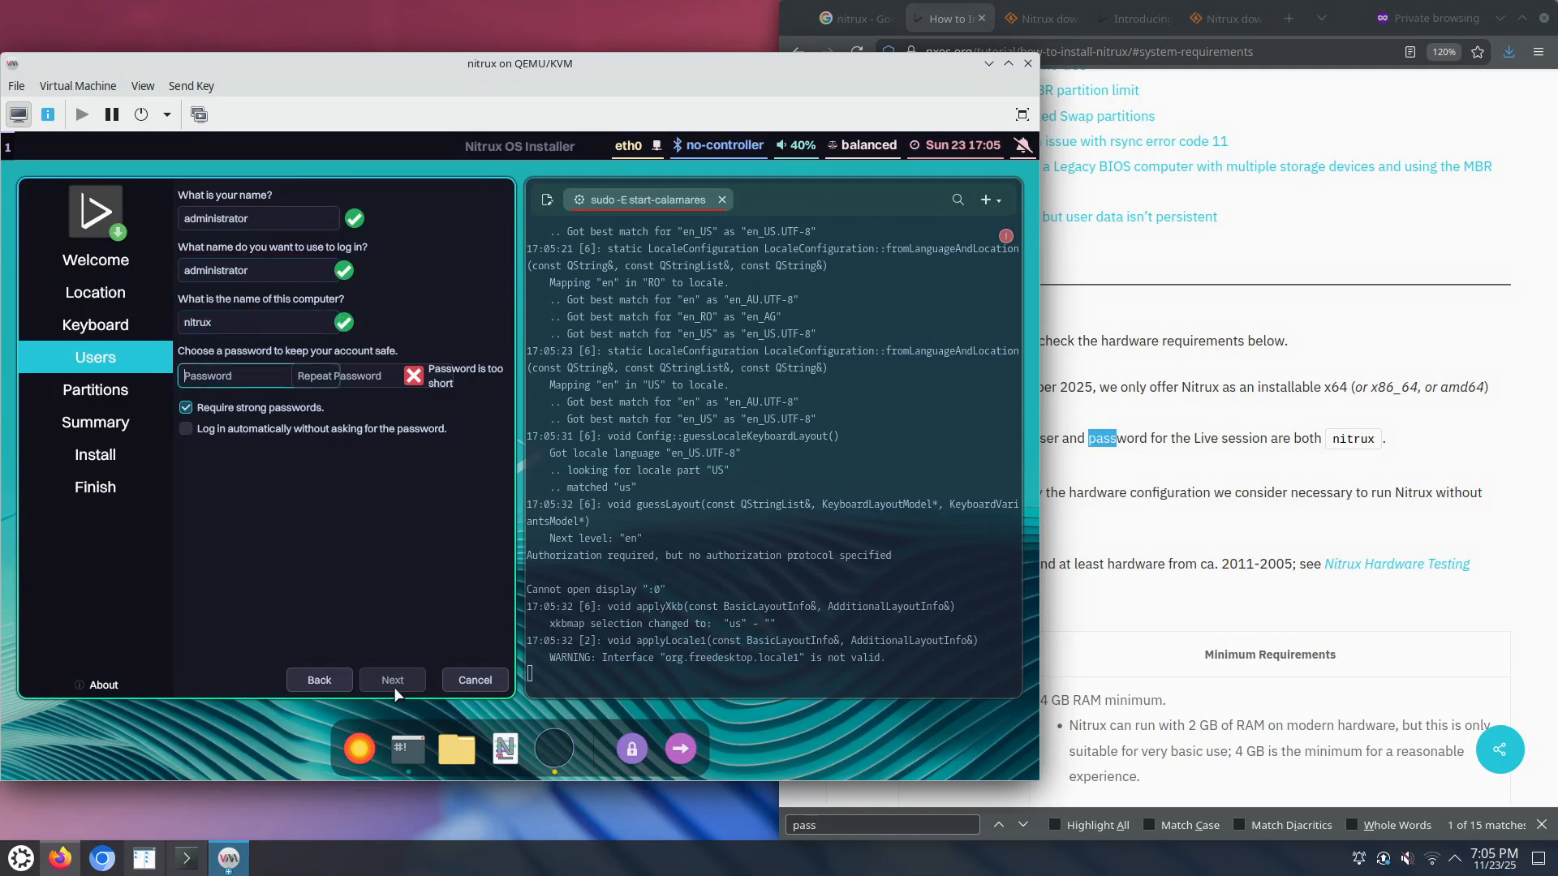
type("ni")
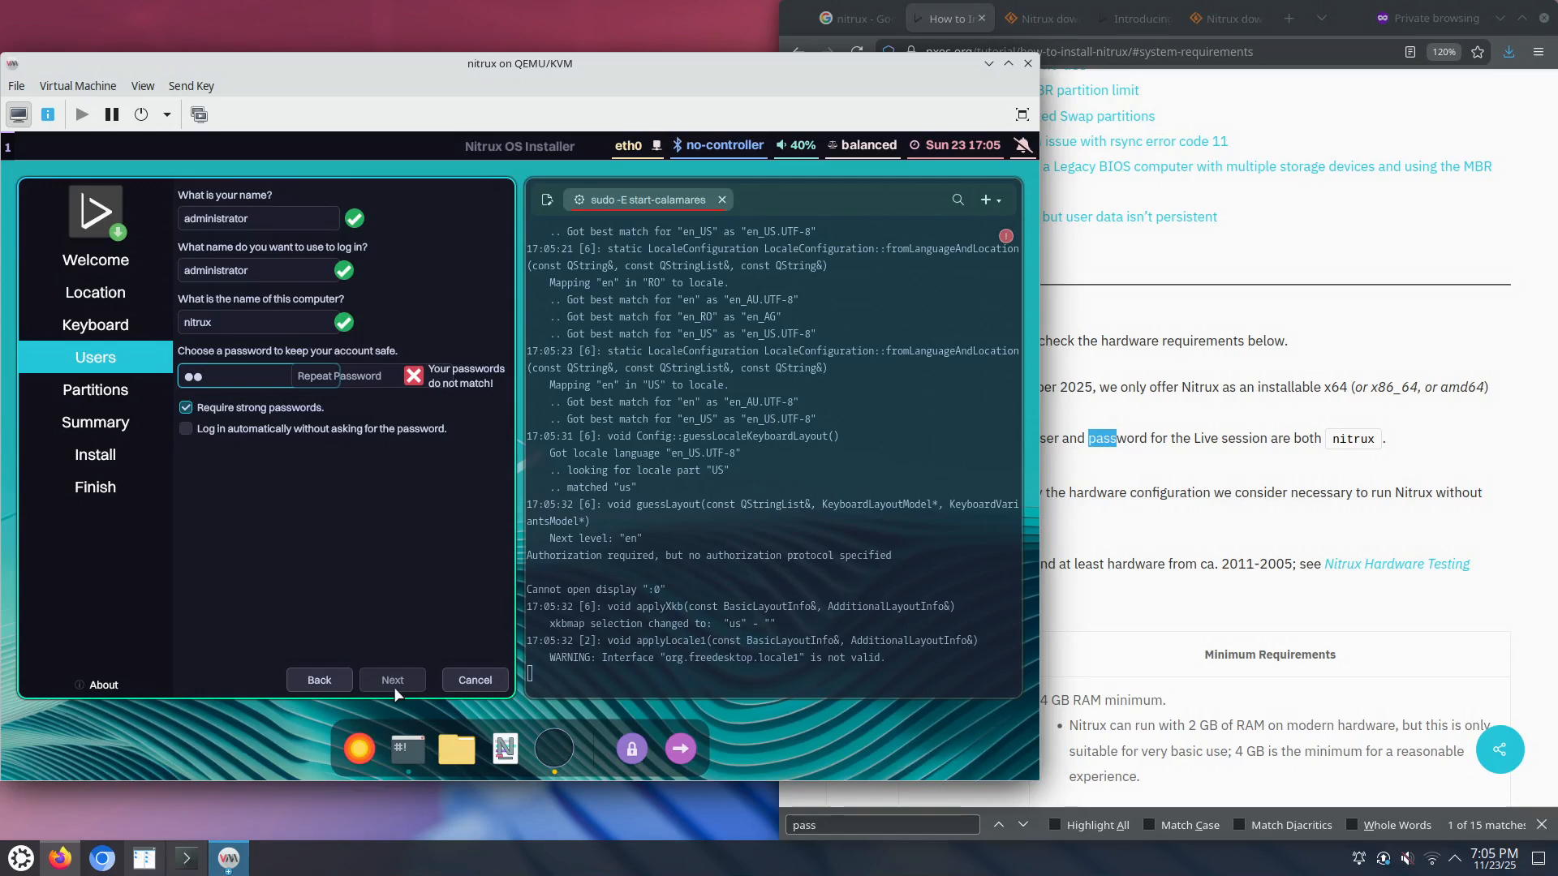
type("tr")
key("Tab")
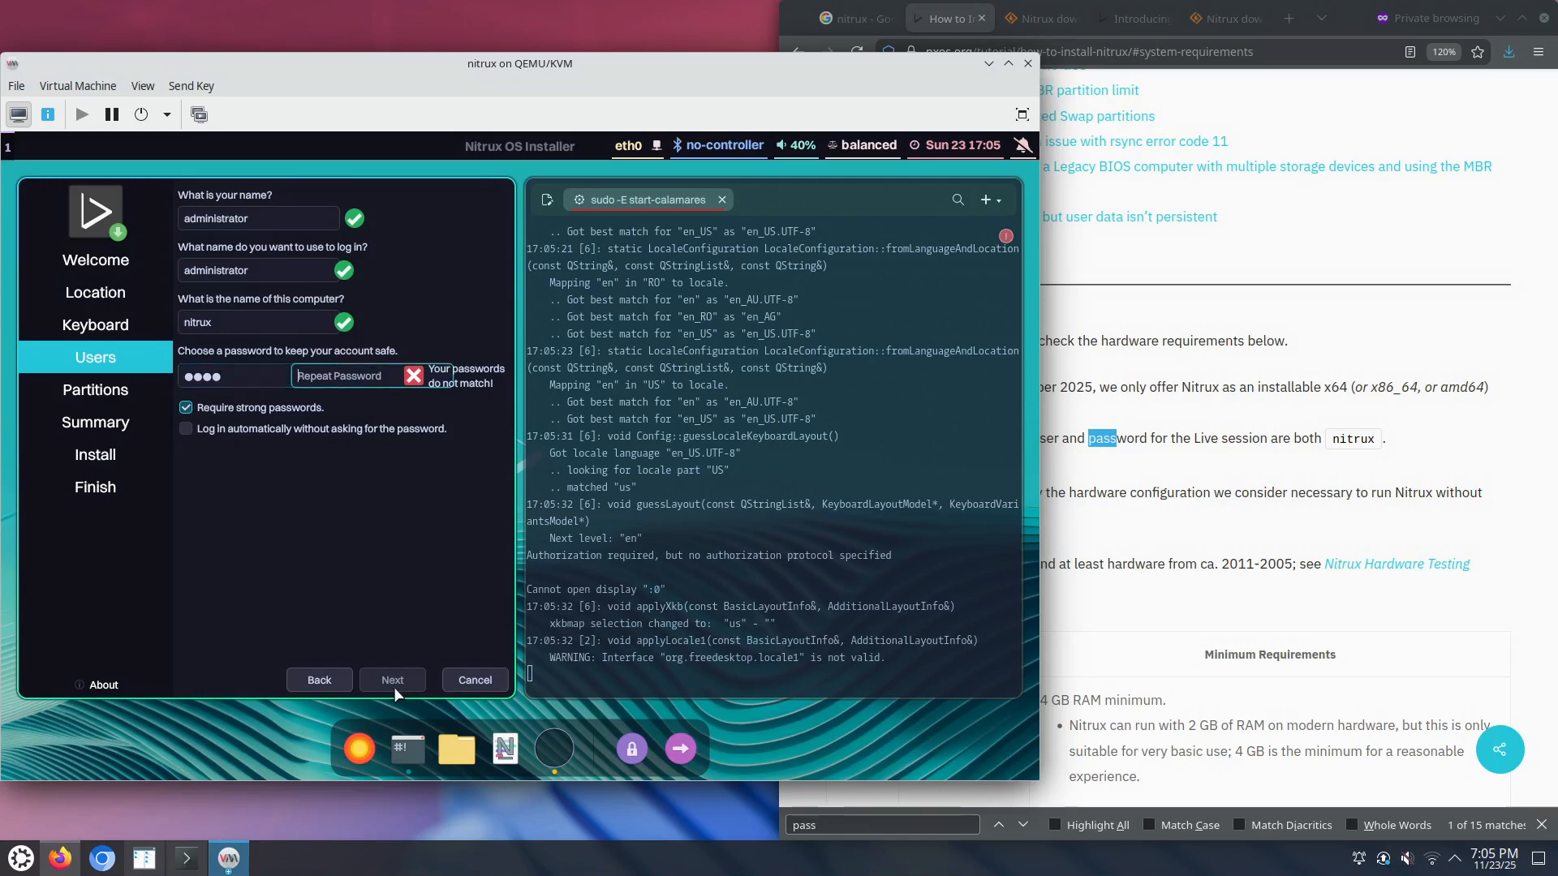
type("nitr")
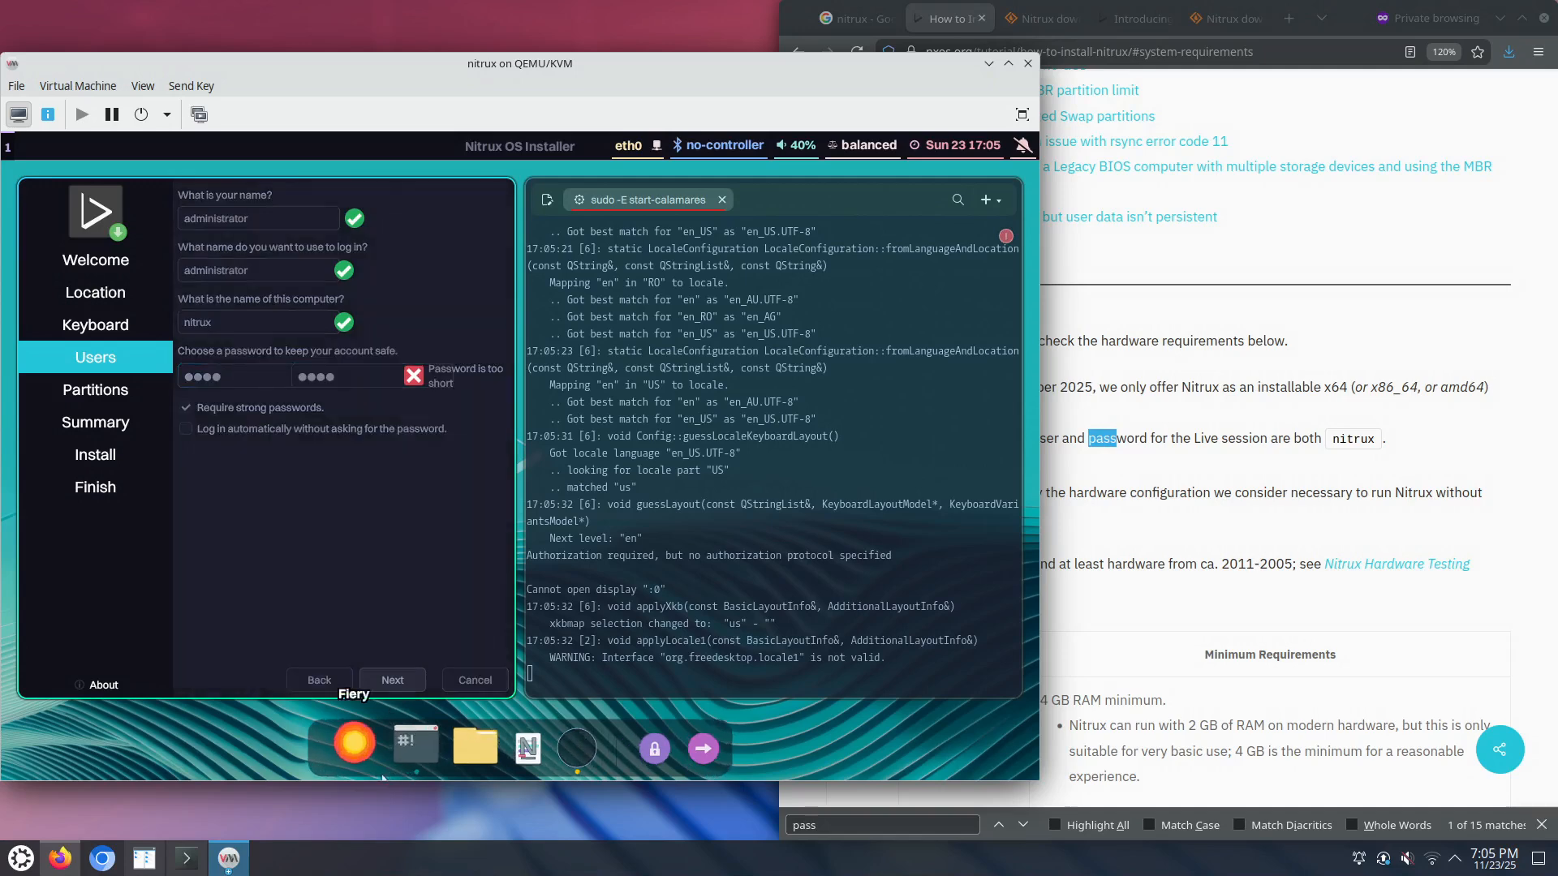
left_click(253, 409)
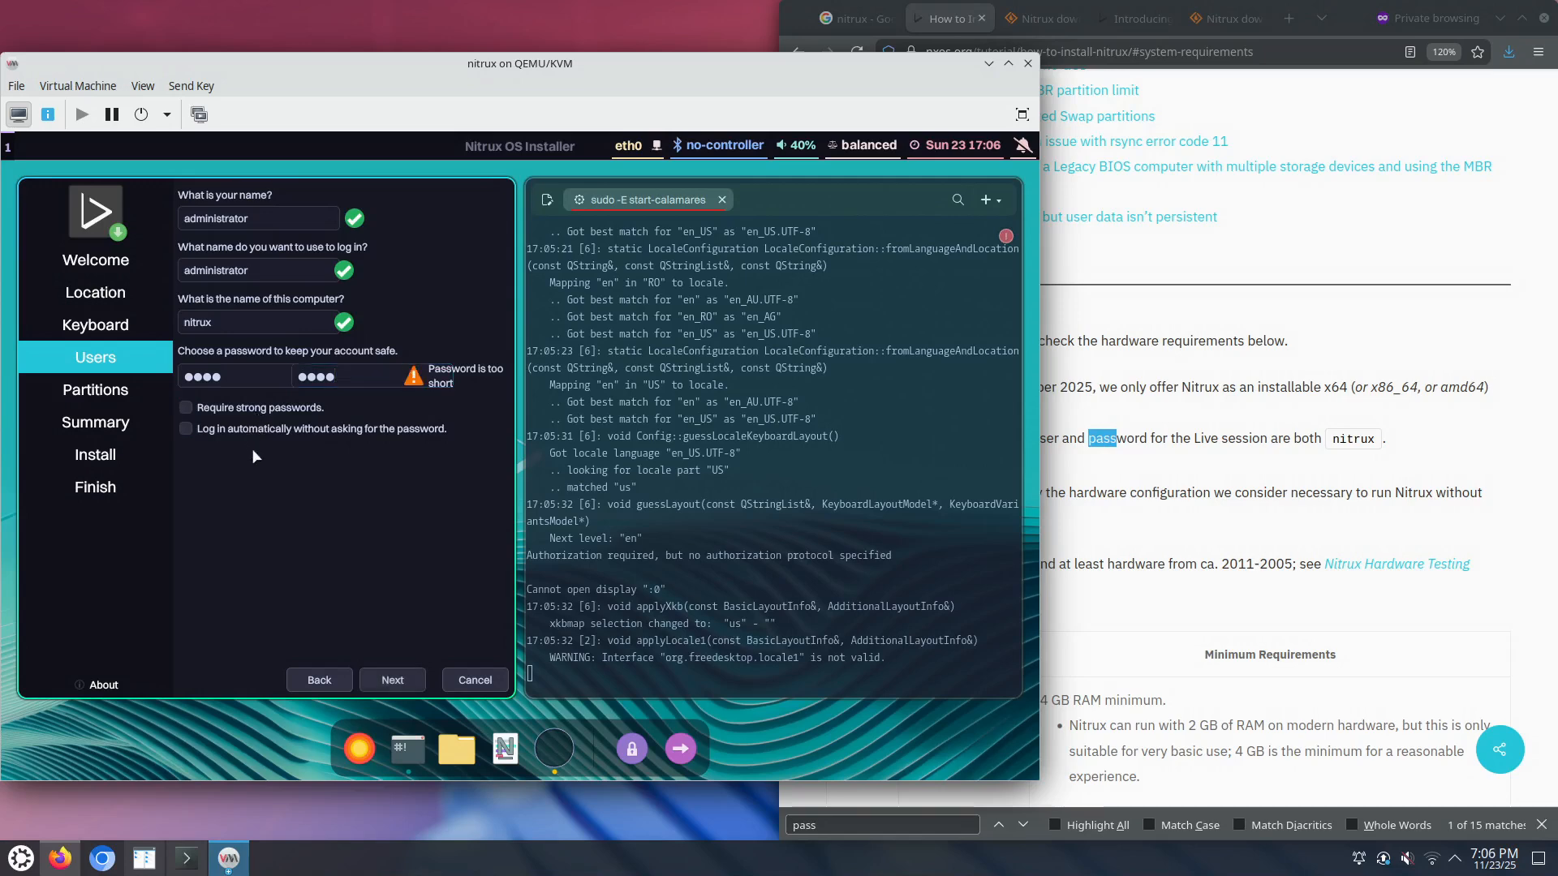
left_click(392, 680)
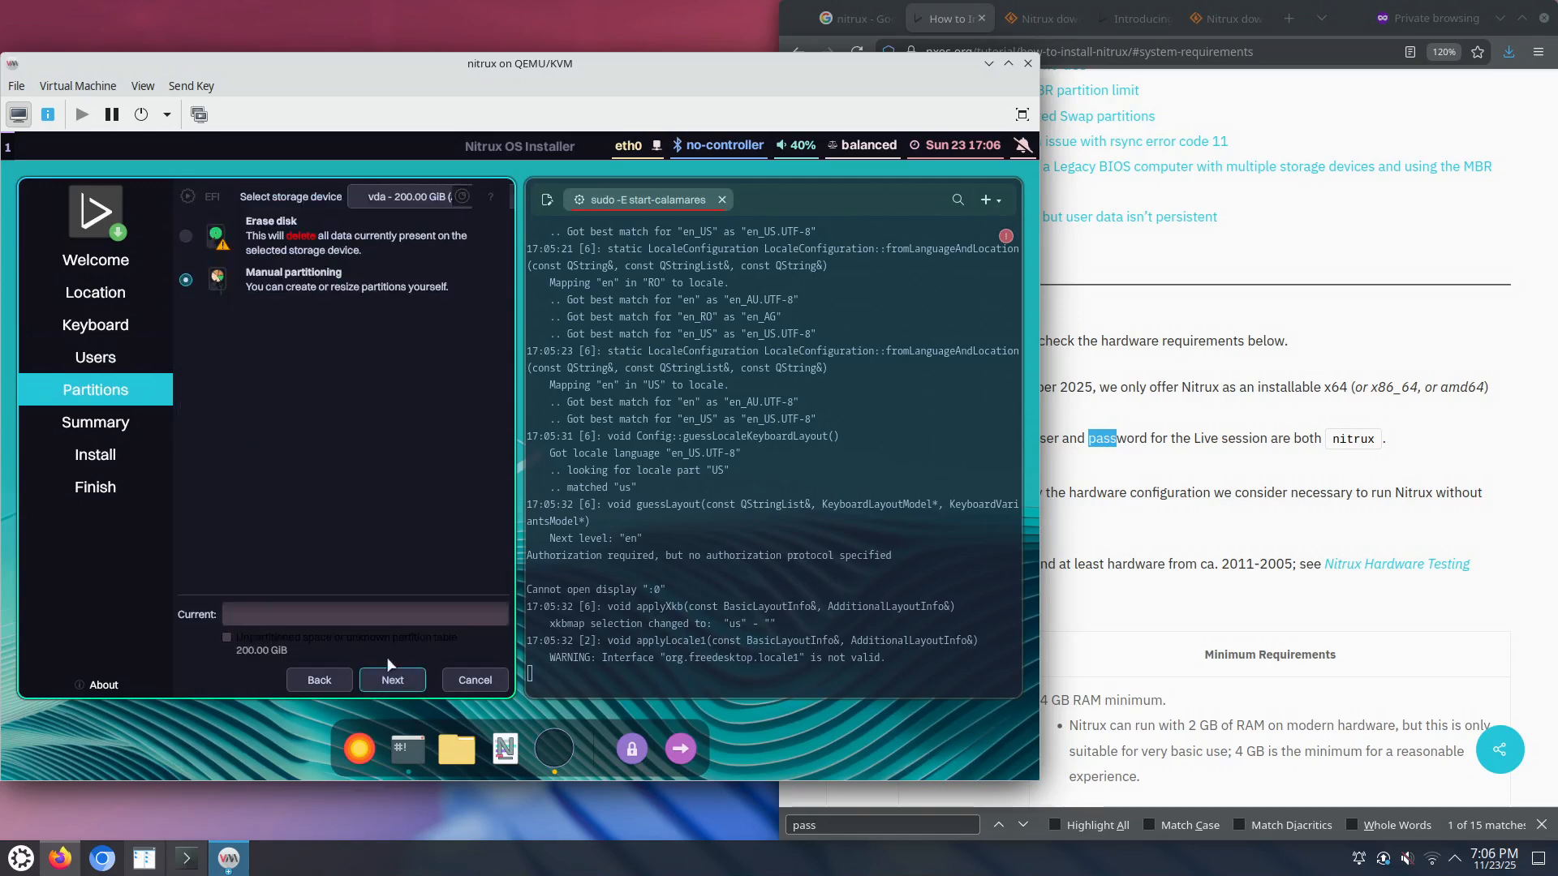
Step: Choose Erase disk on the 200 GiB vda disk with Swap to file, then continue
left_click(186, 237)
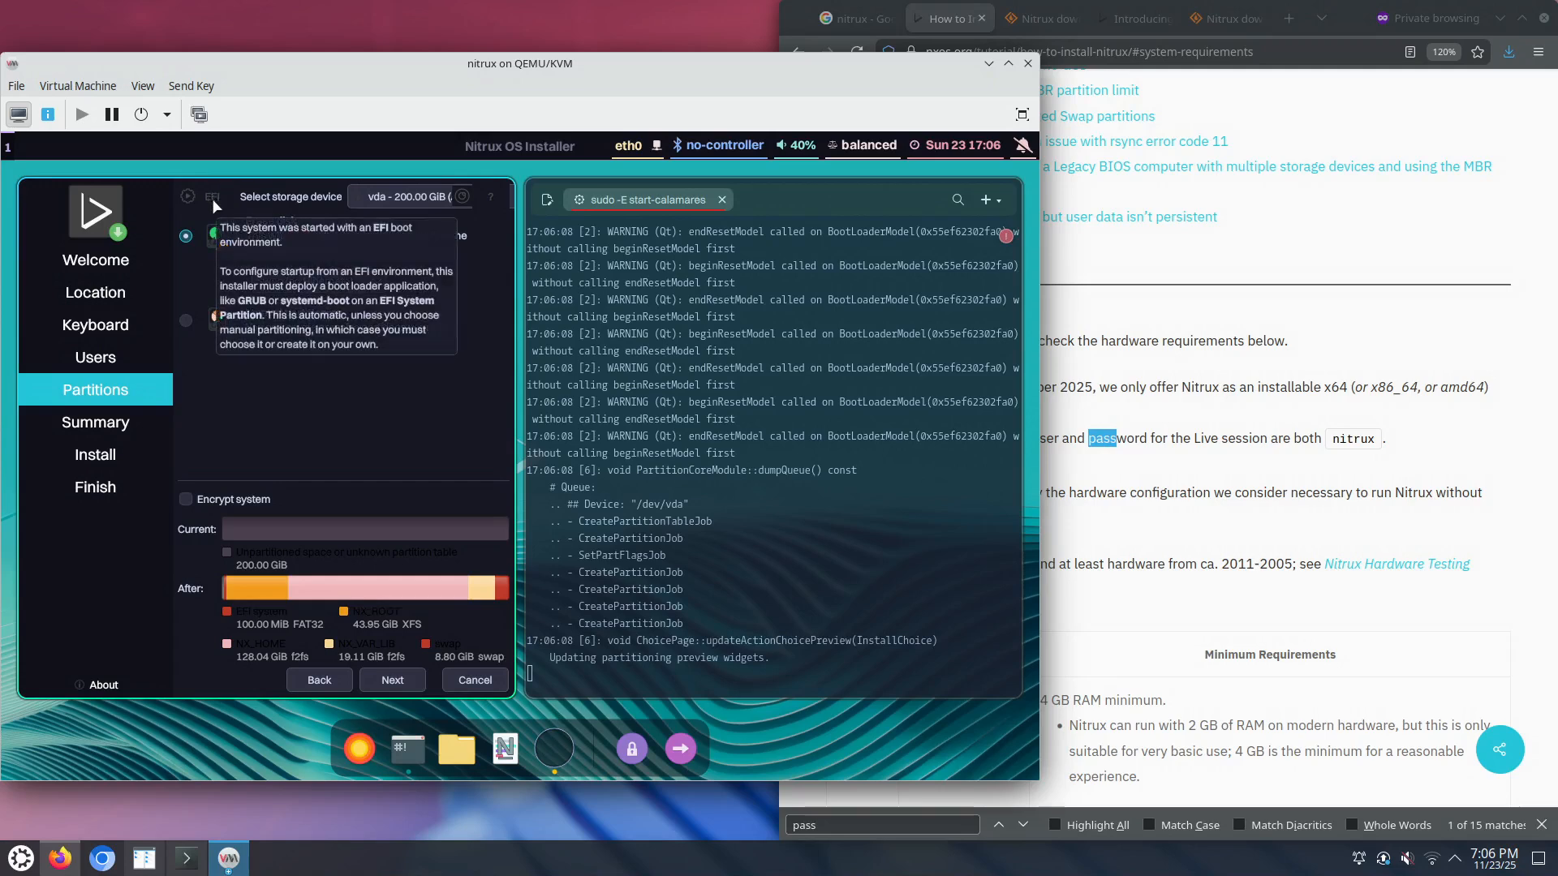
mouse_move(462, 197)
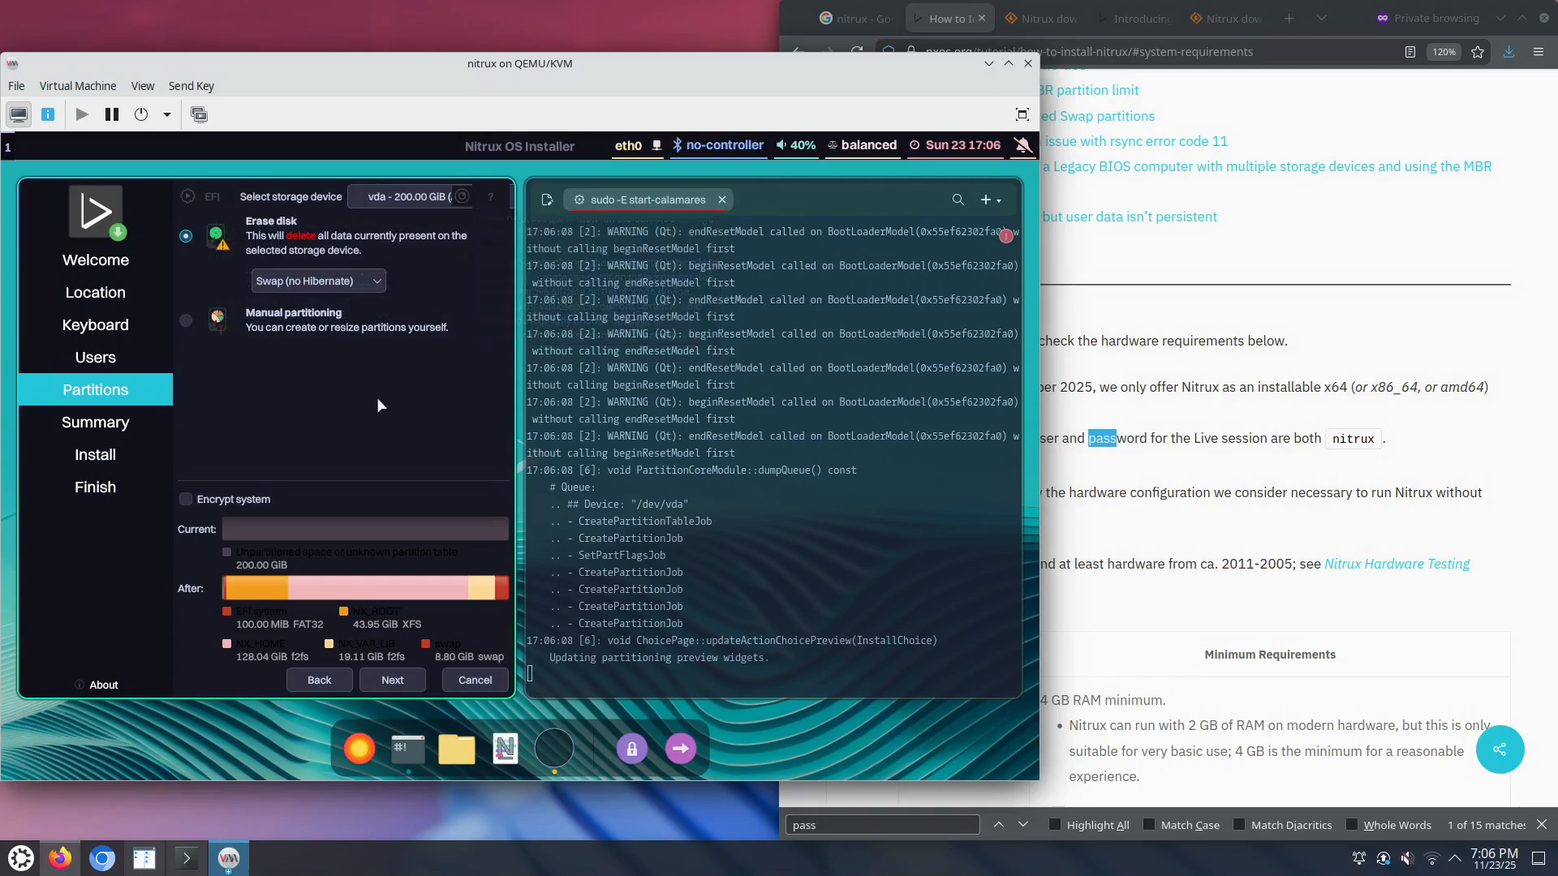
left_click(376, 282)
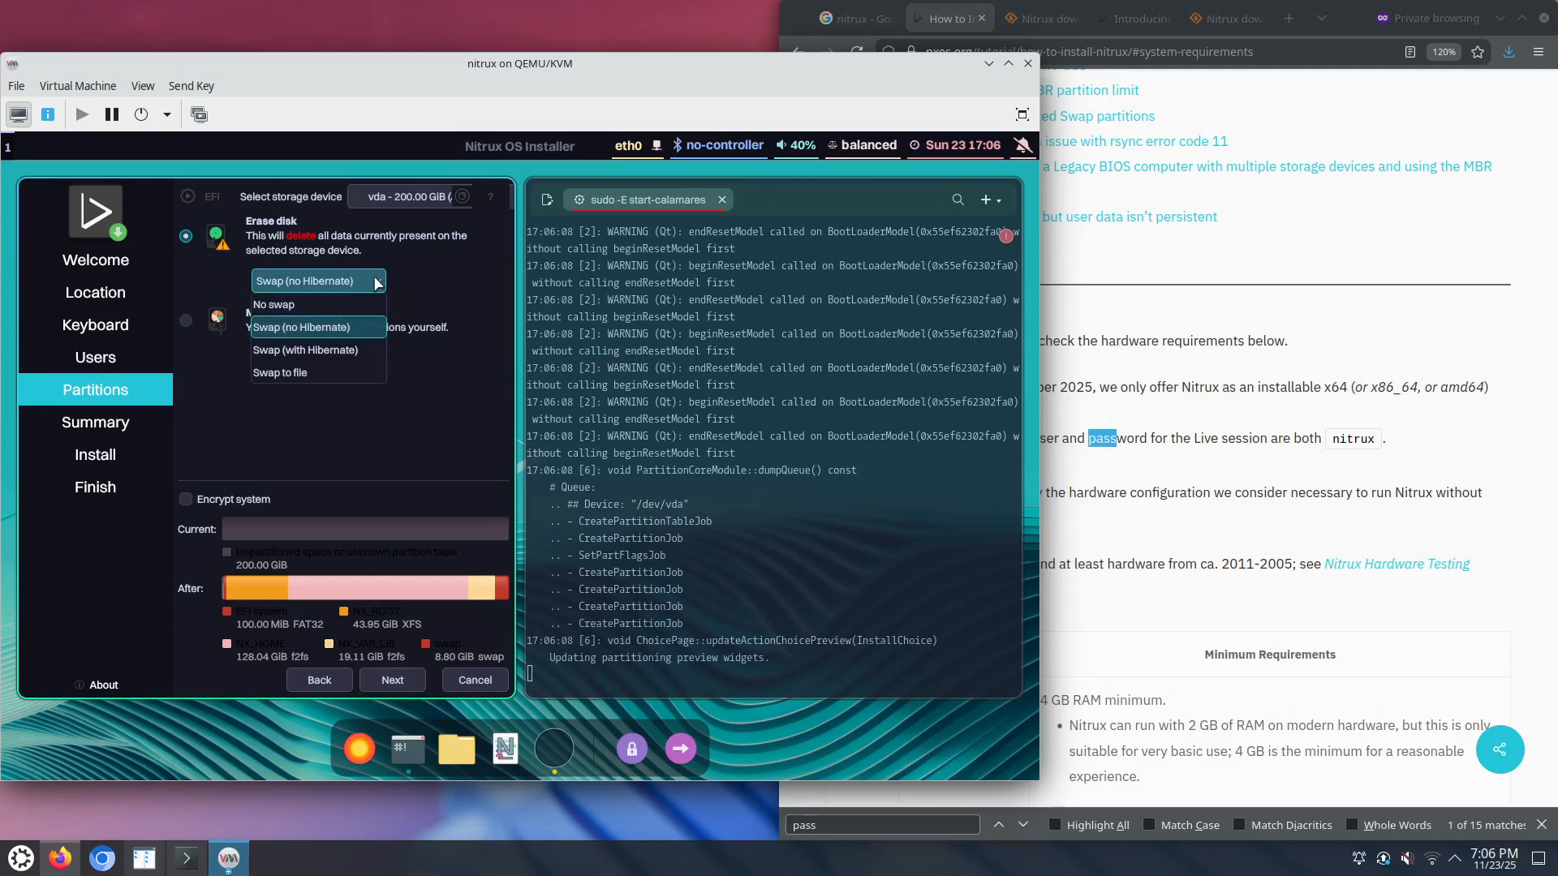
left_click(323, 371)
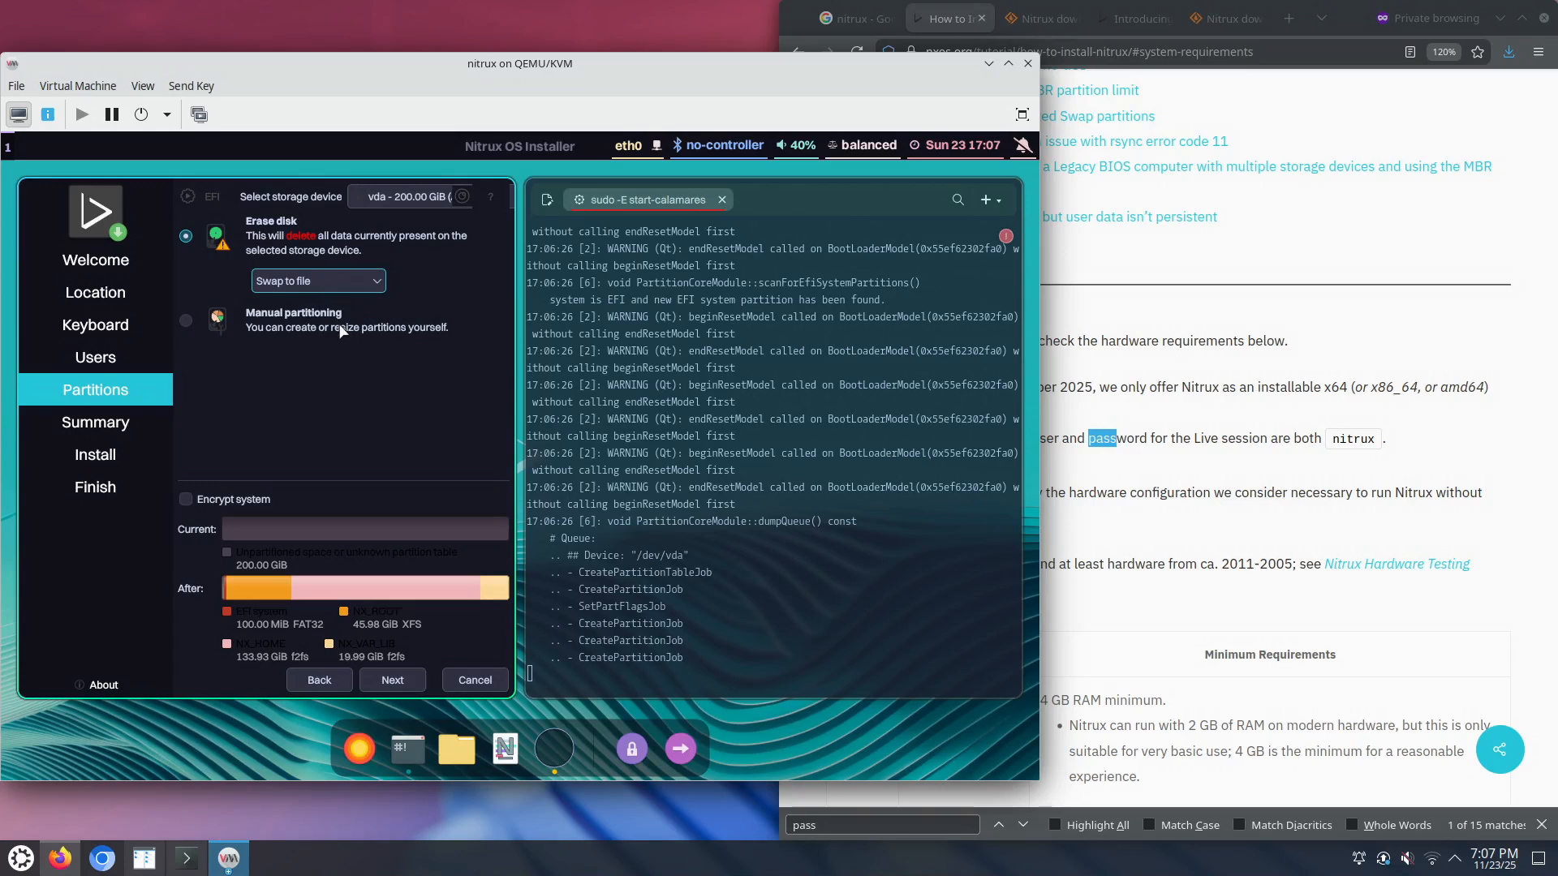
left_click(393, 682)
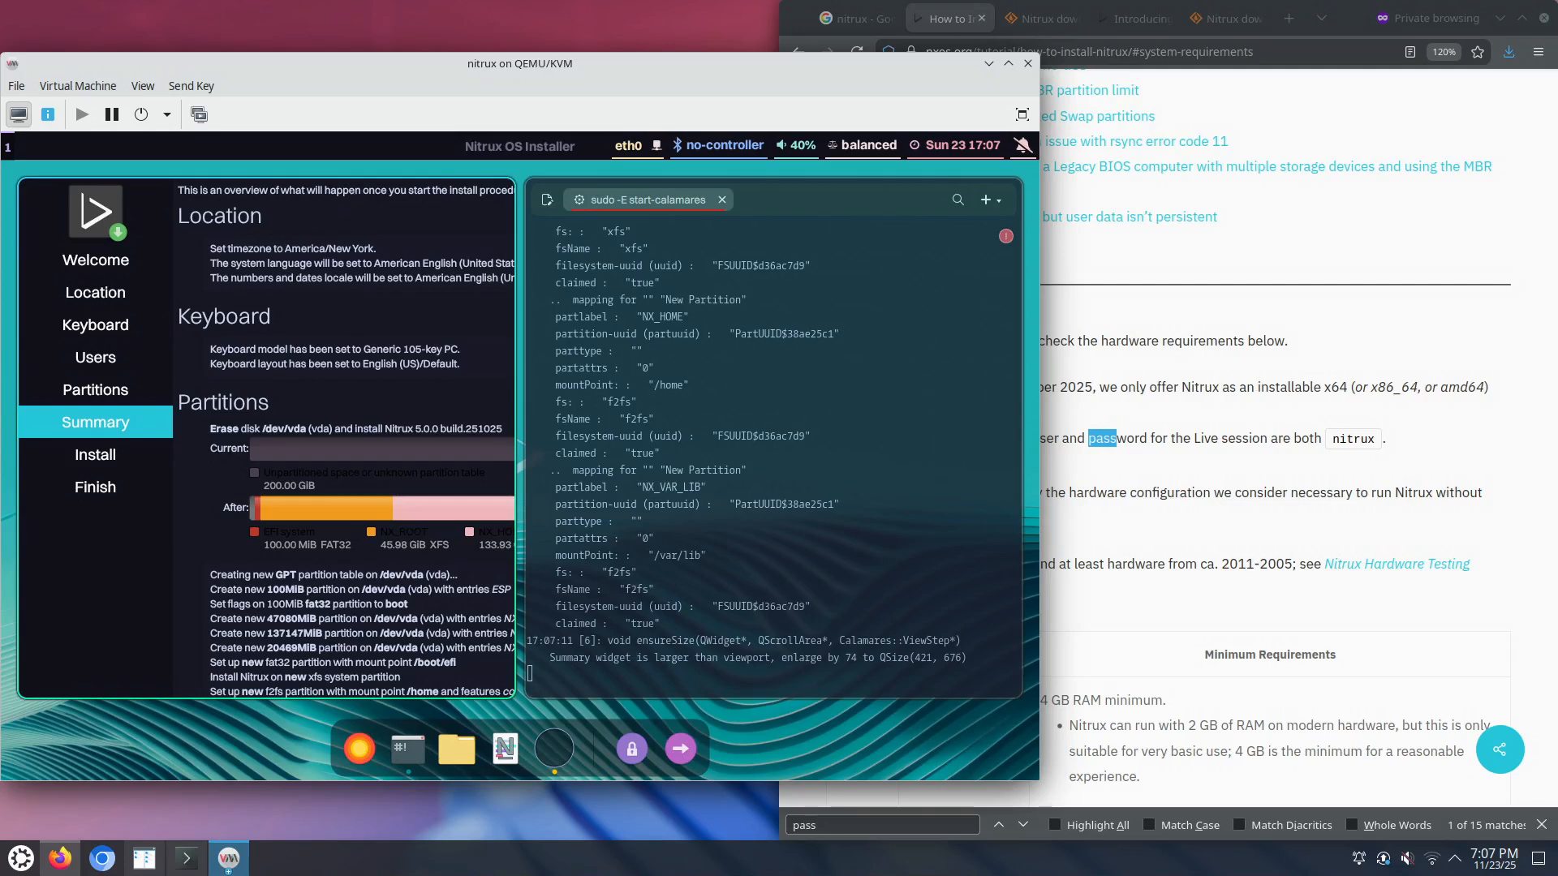
Step: Dismiss the installer's dock menu, scroll through the Summary and start the install
right_click(546, 744)
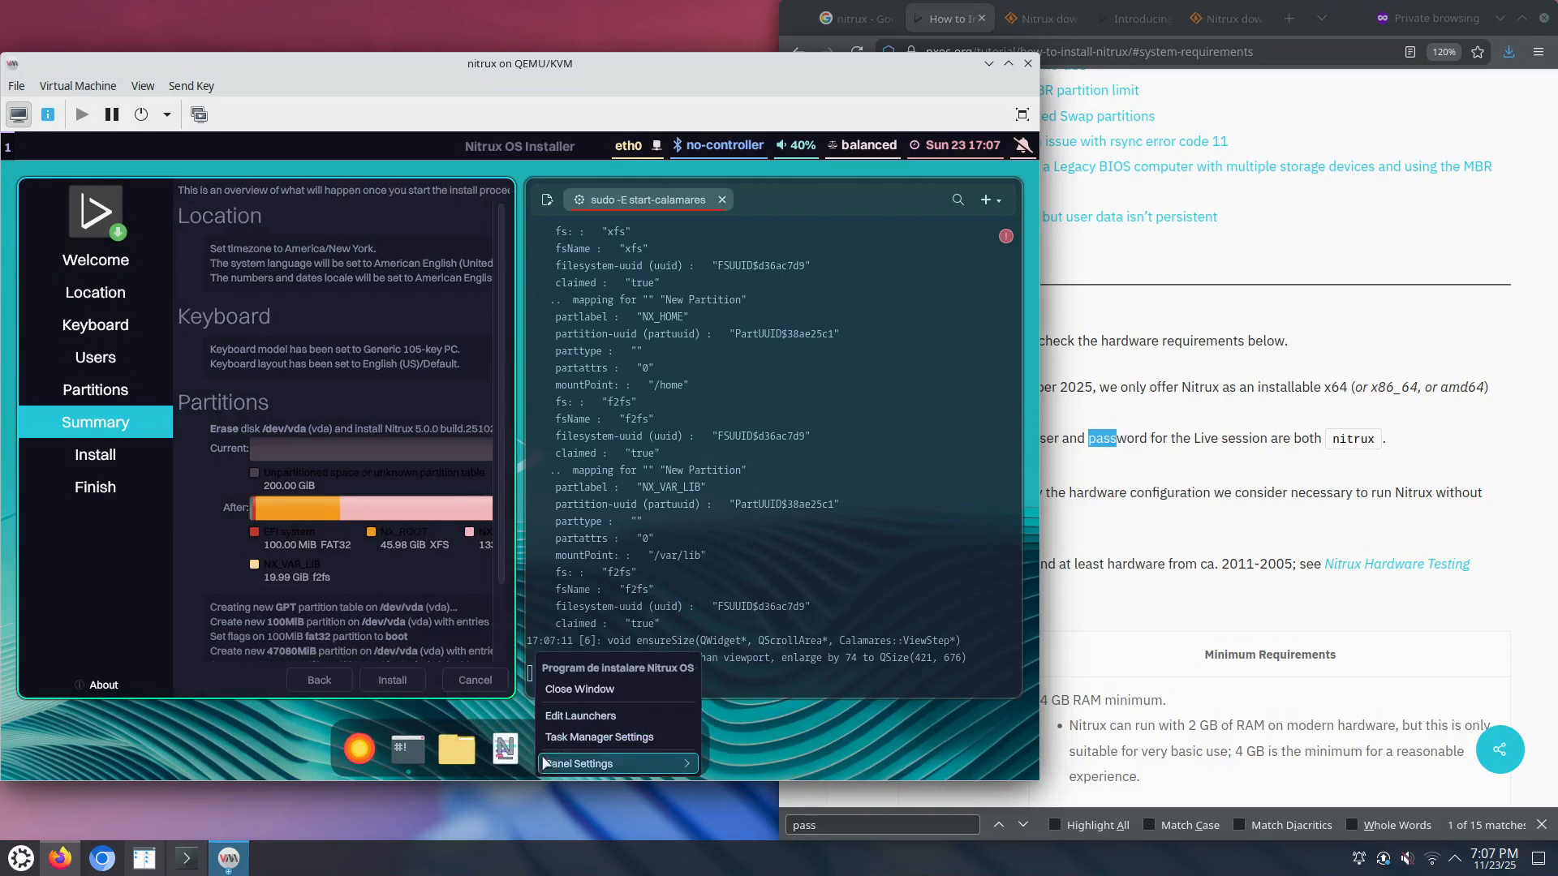
mouse_move(547, 763)
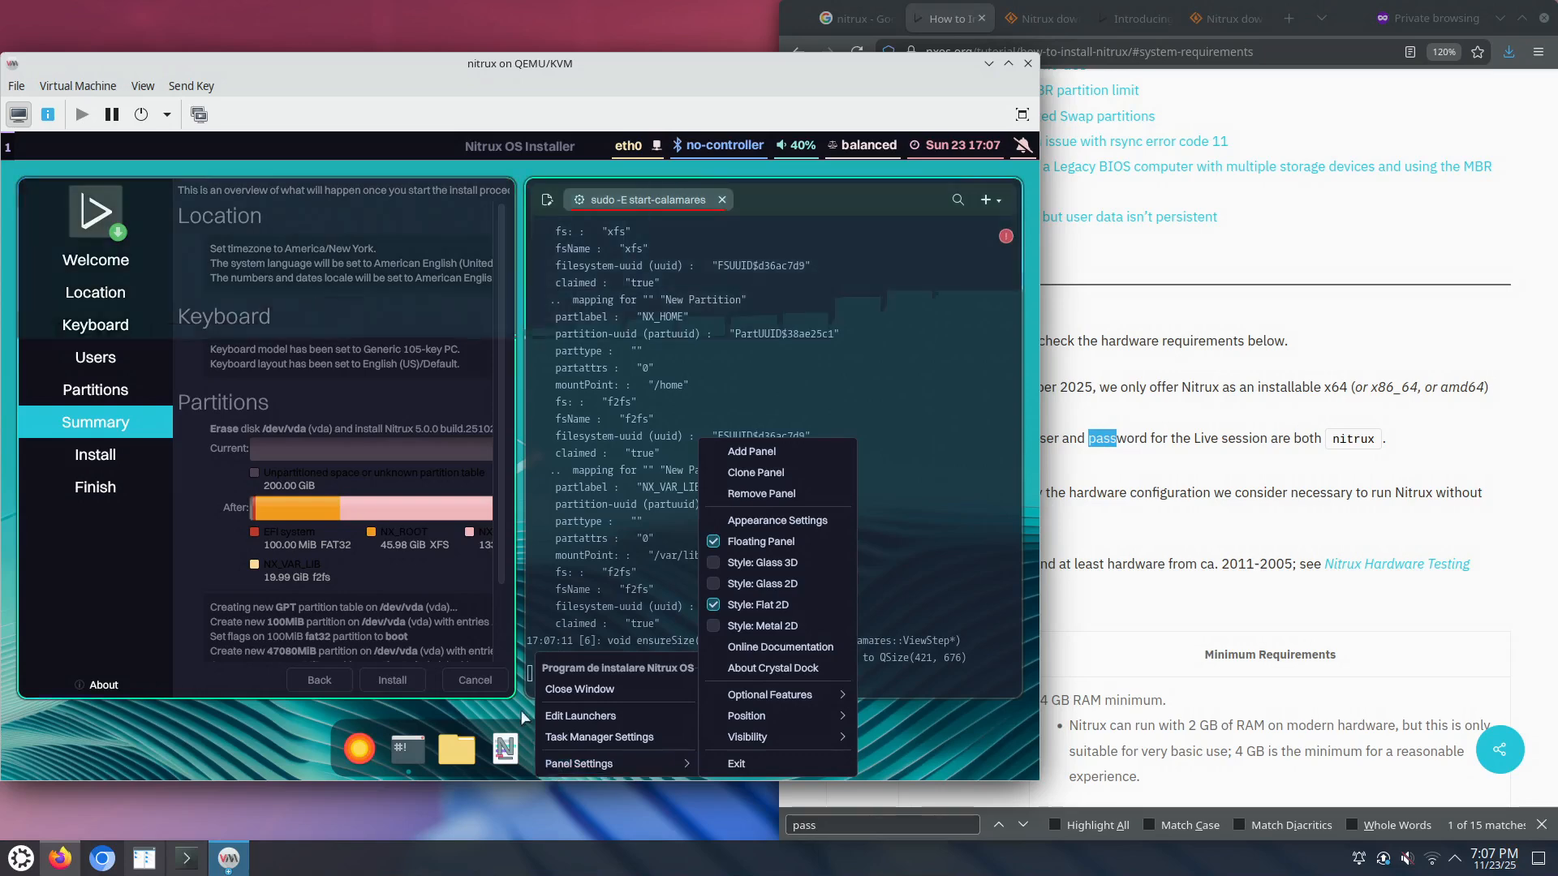
left_click(500, 571)
scroll(499, 653, "down", 2)
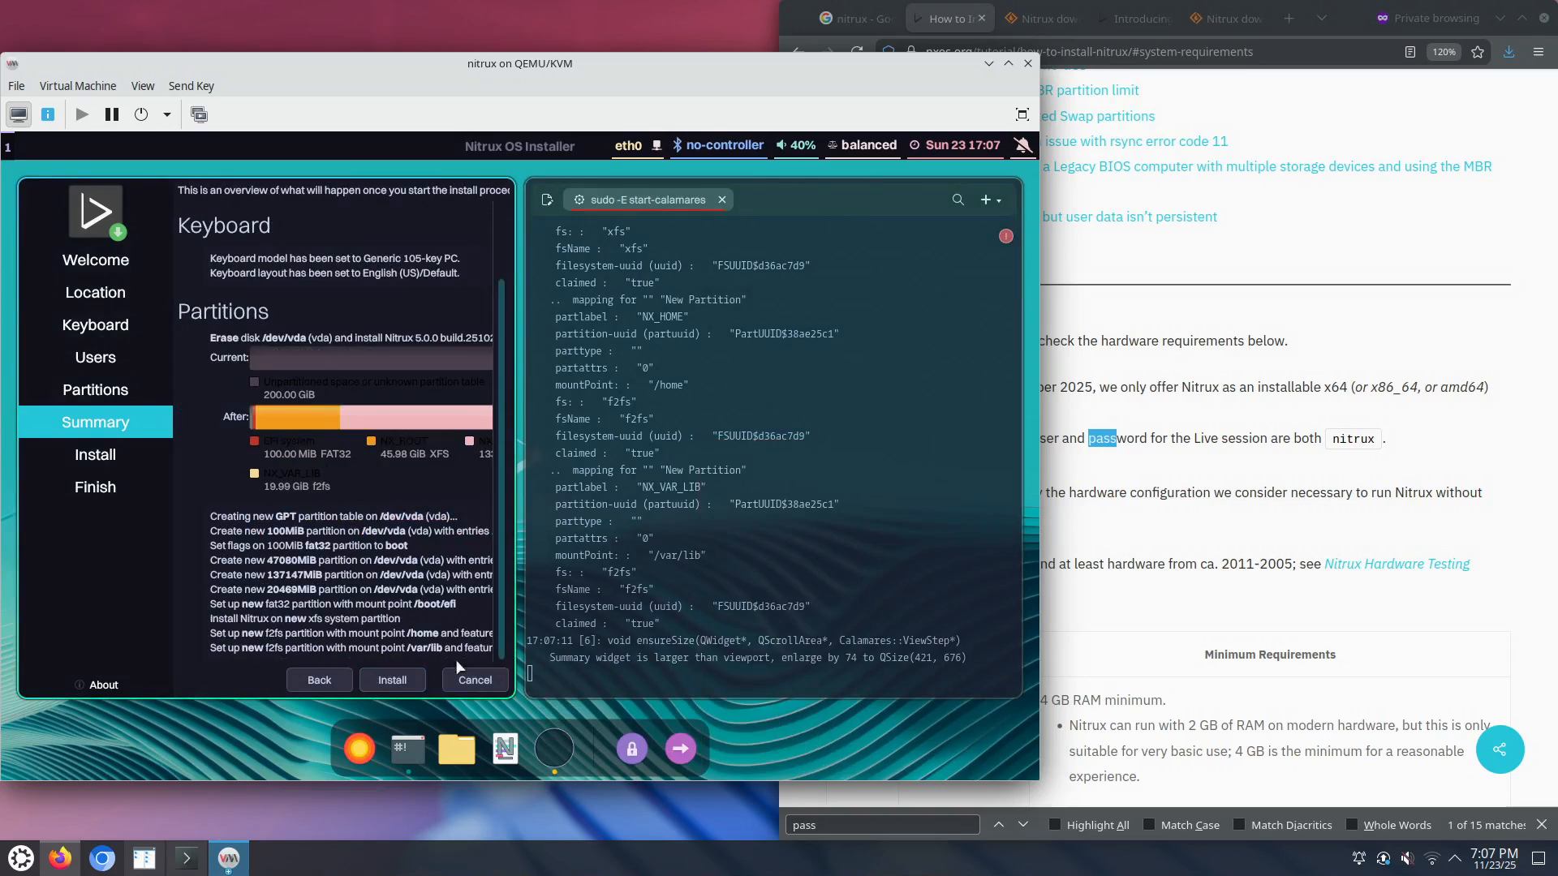
left_click(393, 682)
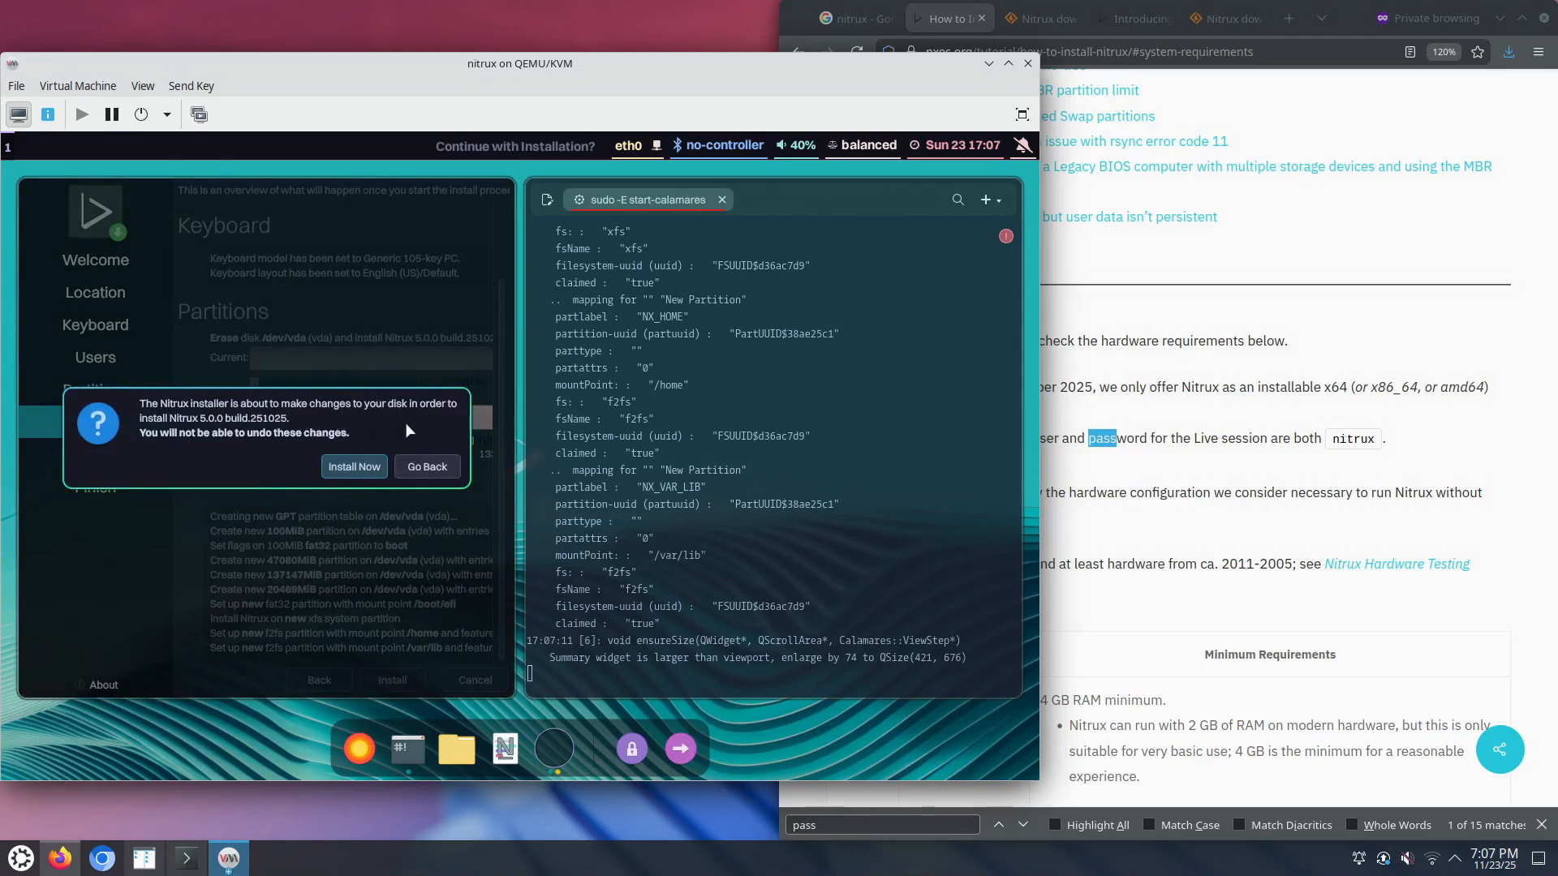
Step: Confirm erasing the disk with Install Now
left_click(350, 473)
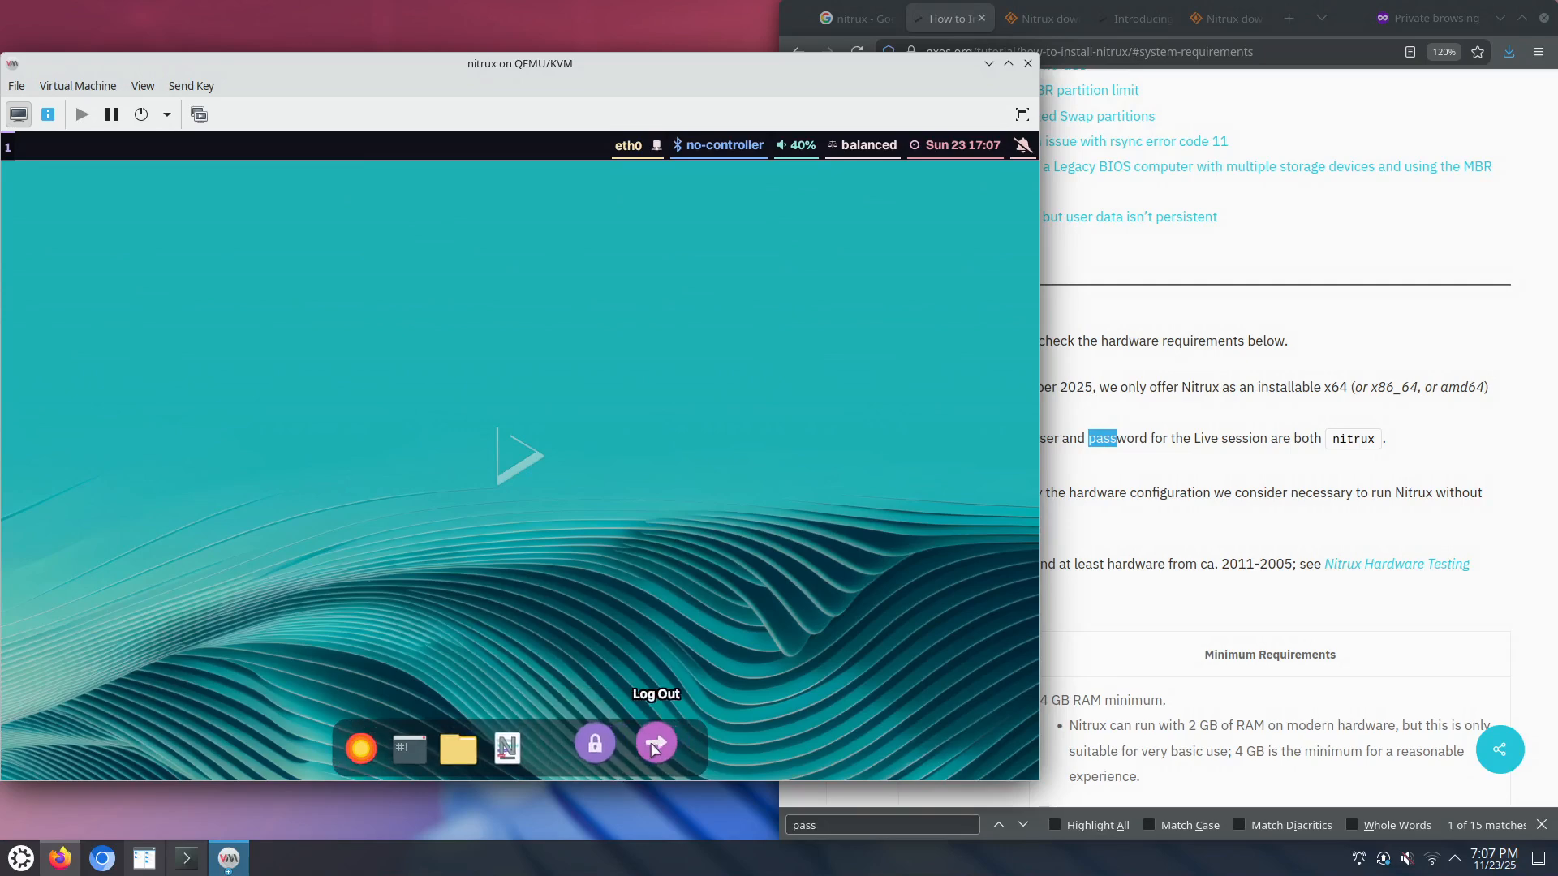
Step: Open a Station terminal from the guest dock
left_click(428, 750)
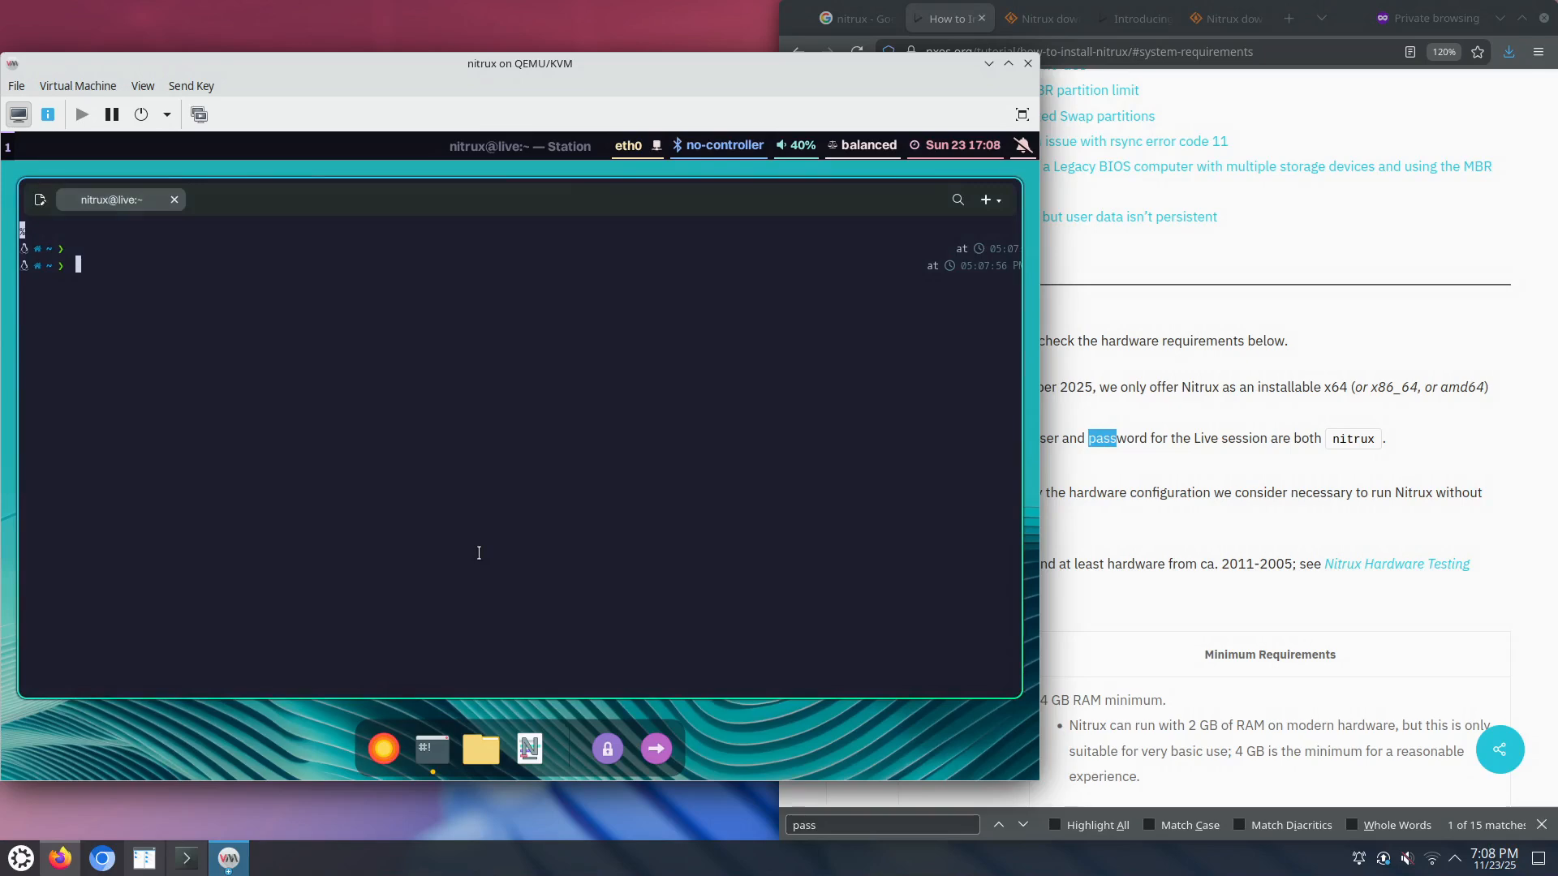
Step: Run 'ps aux | grep cala' to look for running Calamares processes
type("ps aux | grep cala")
key("Return")
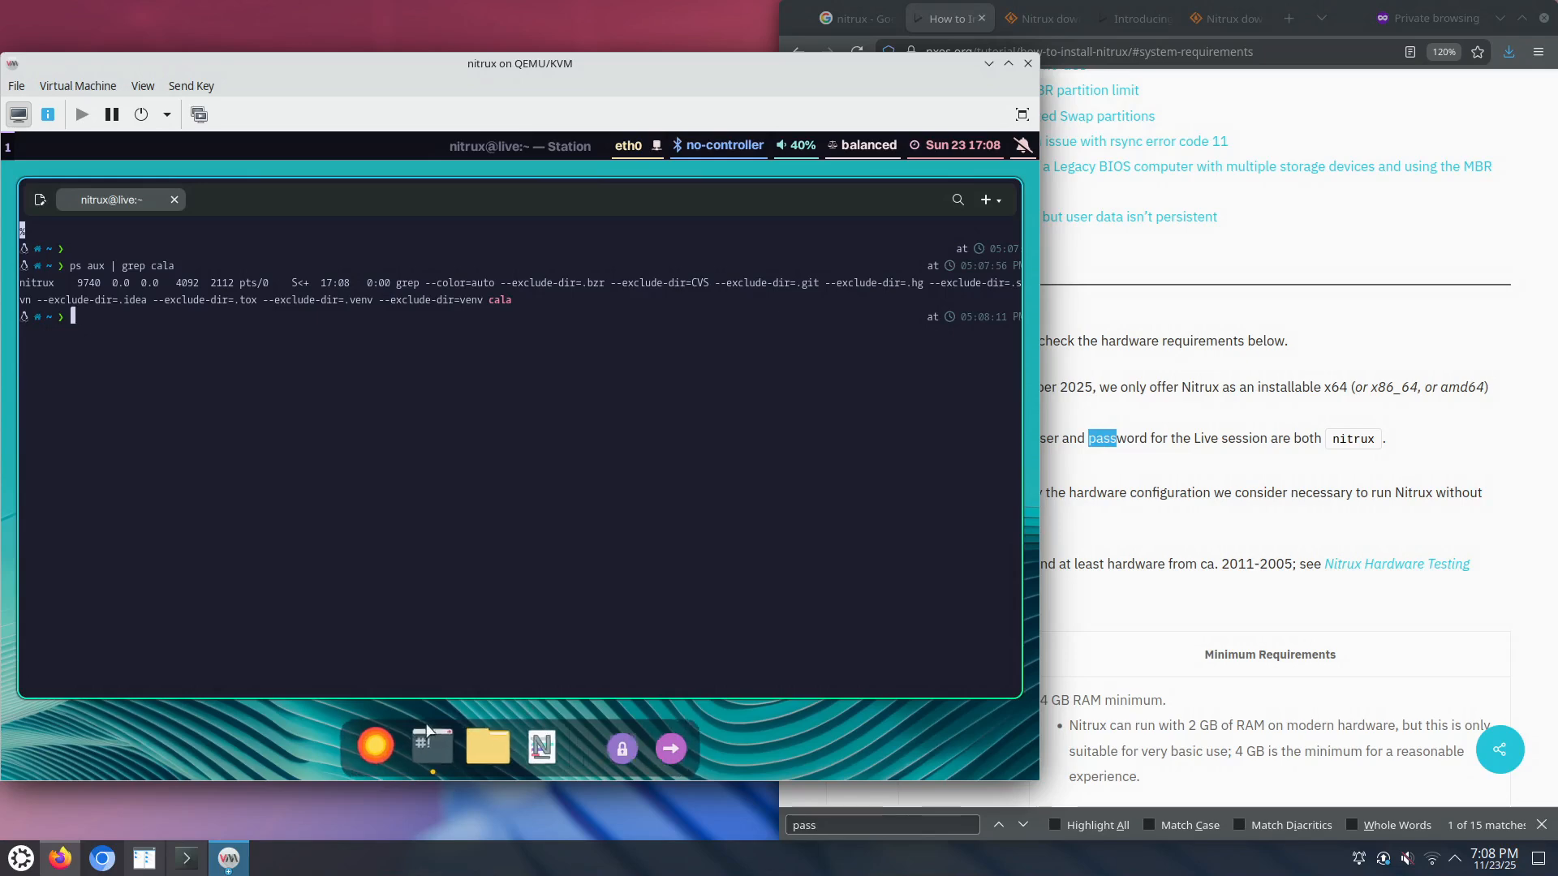
left_click(385, 748)
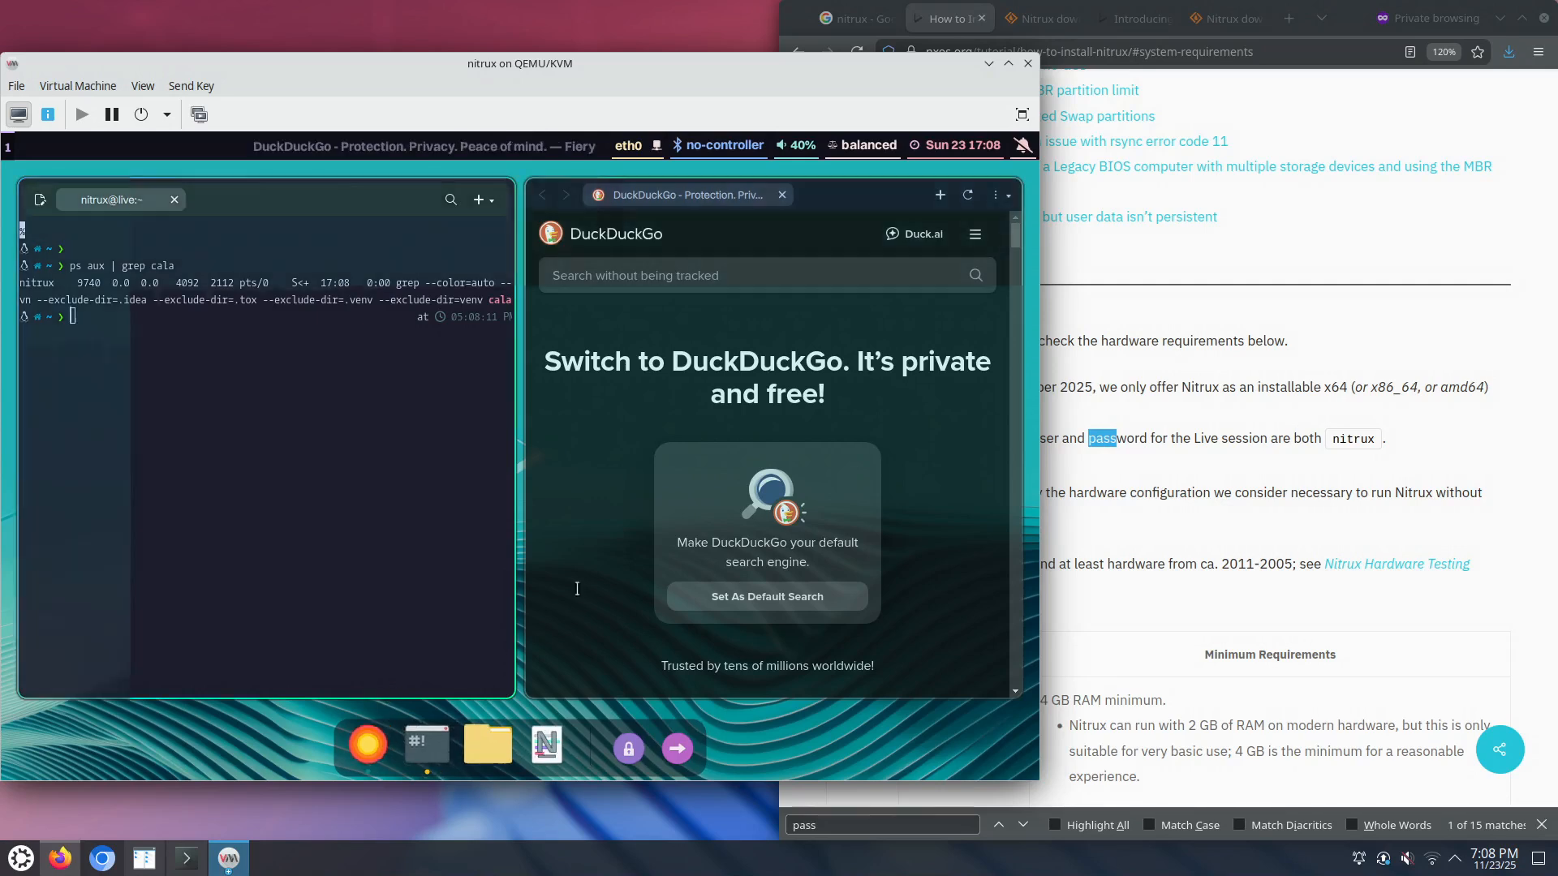
left_click(996, 197)
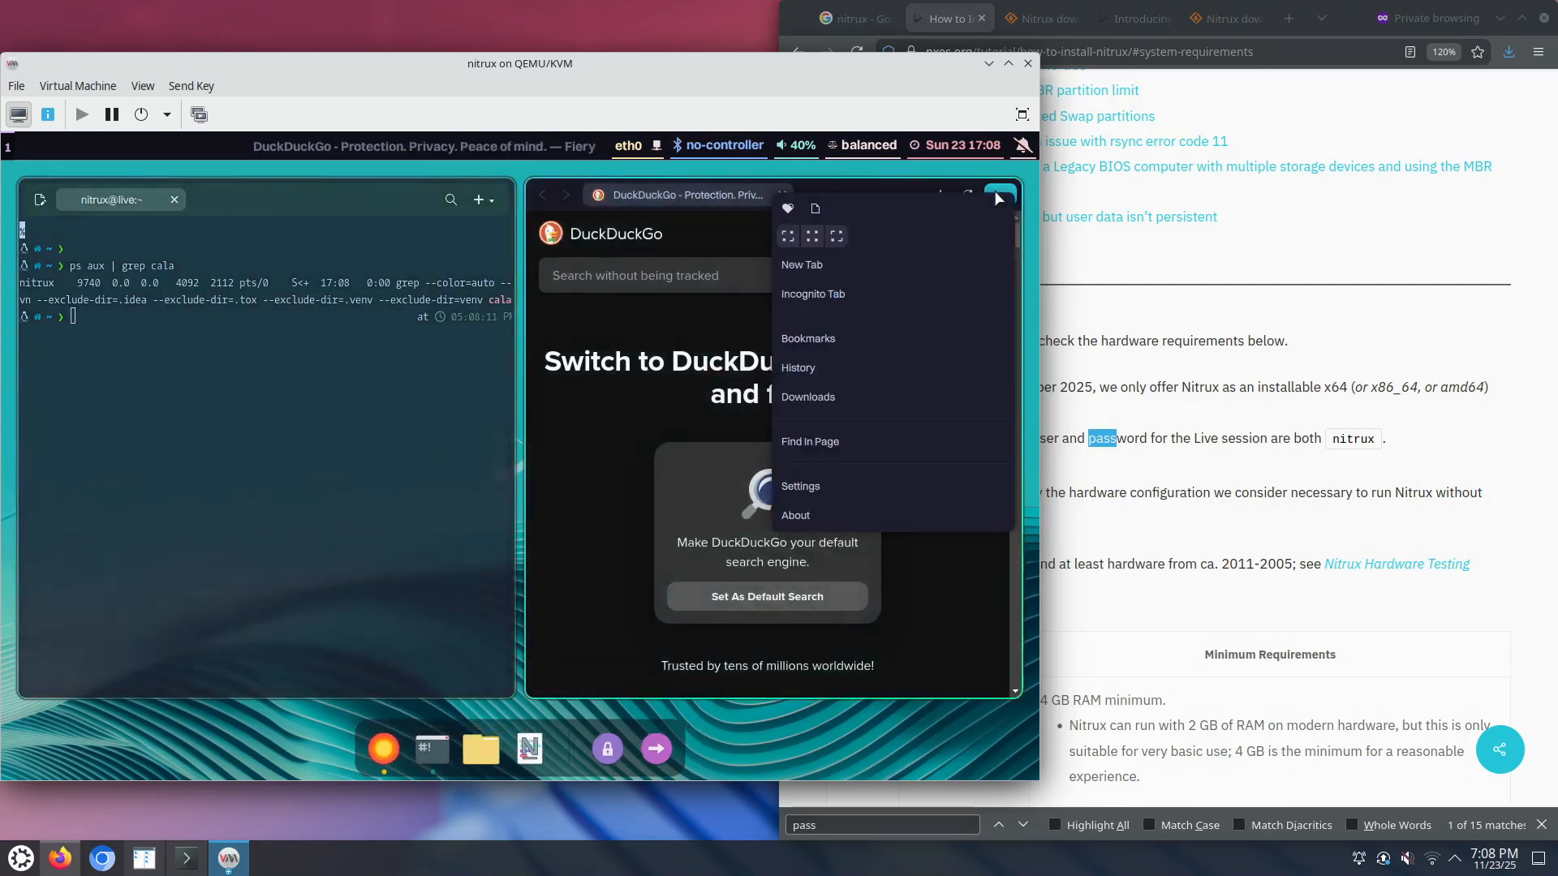
left_click(811, 513)
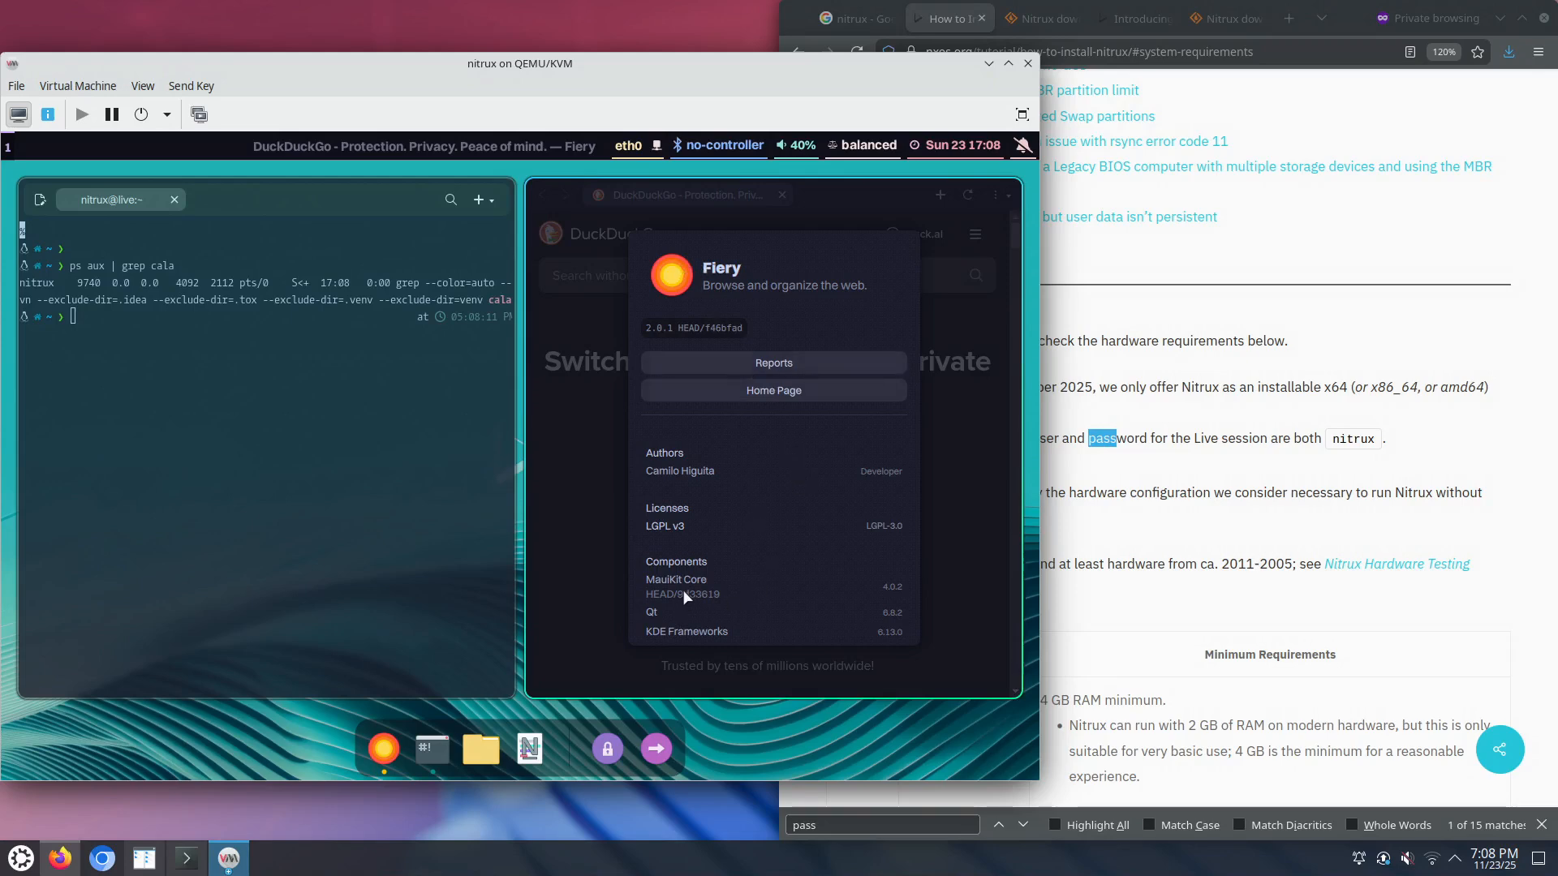
scroll(694, 589, "down", 1)
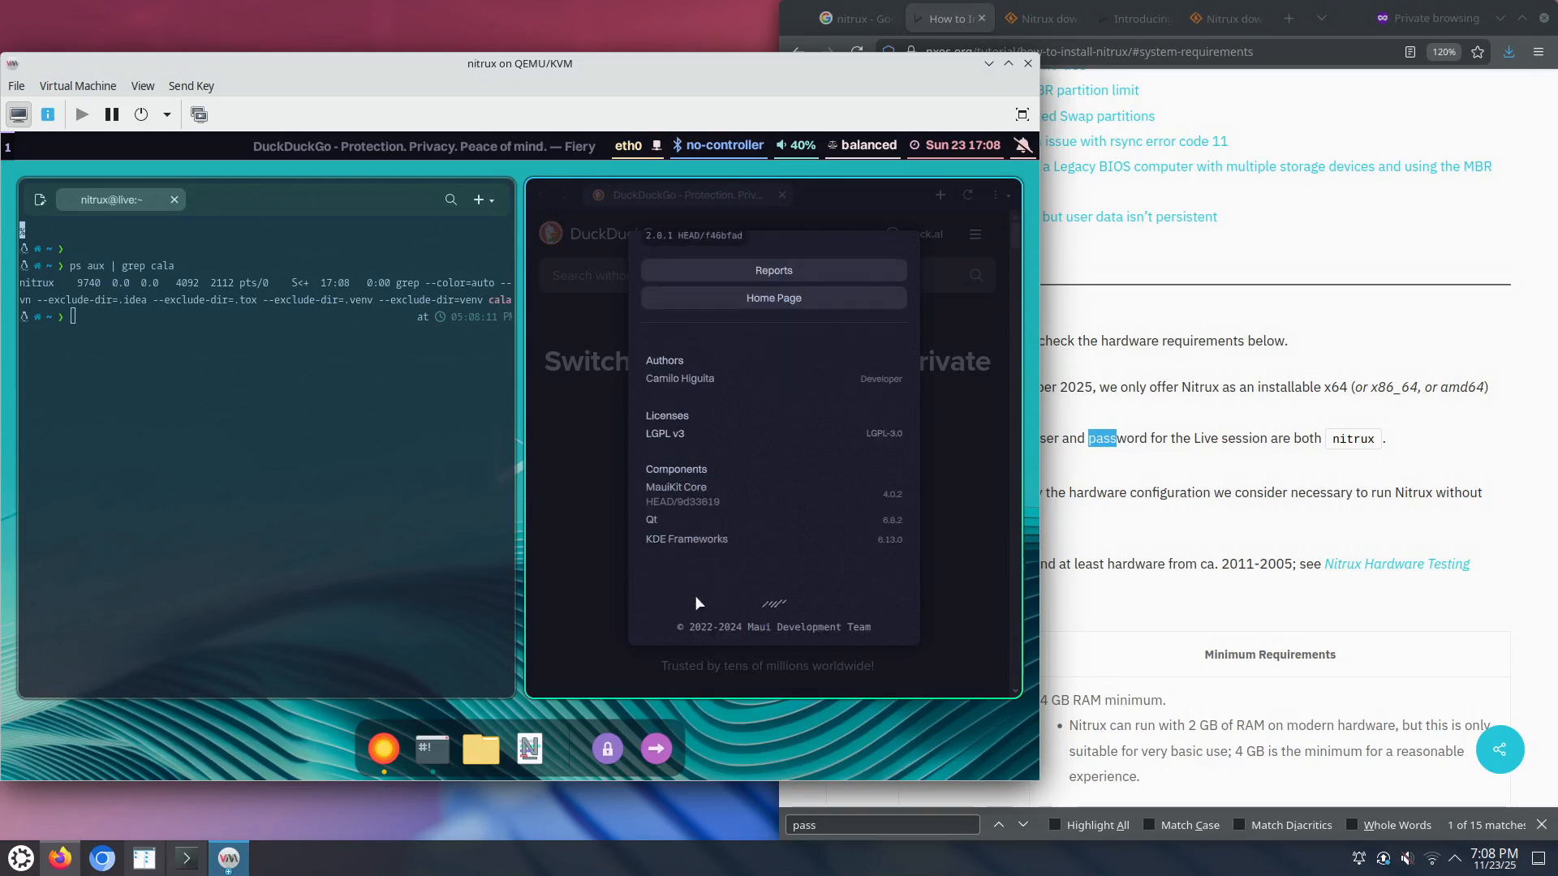
scroll(698, 608, "up", 1)
scroll(698, 608, "down", 2)
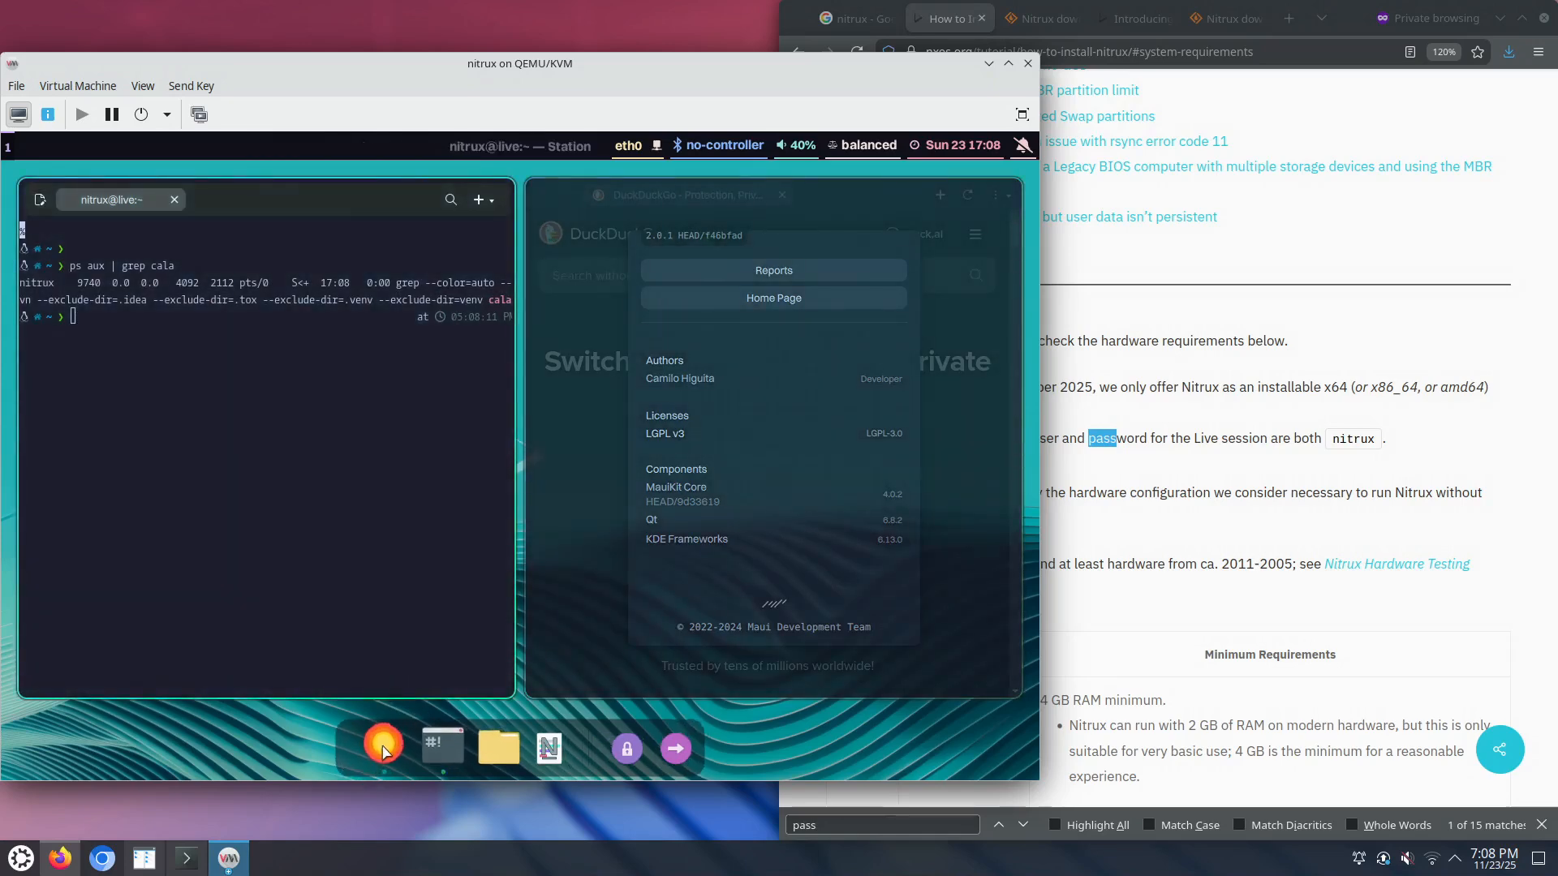
right_click(382, 745)
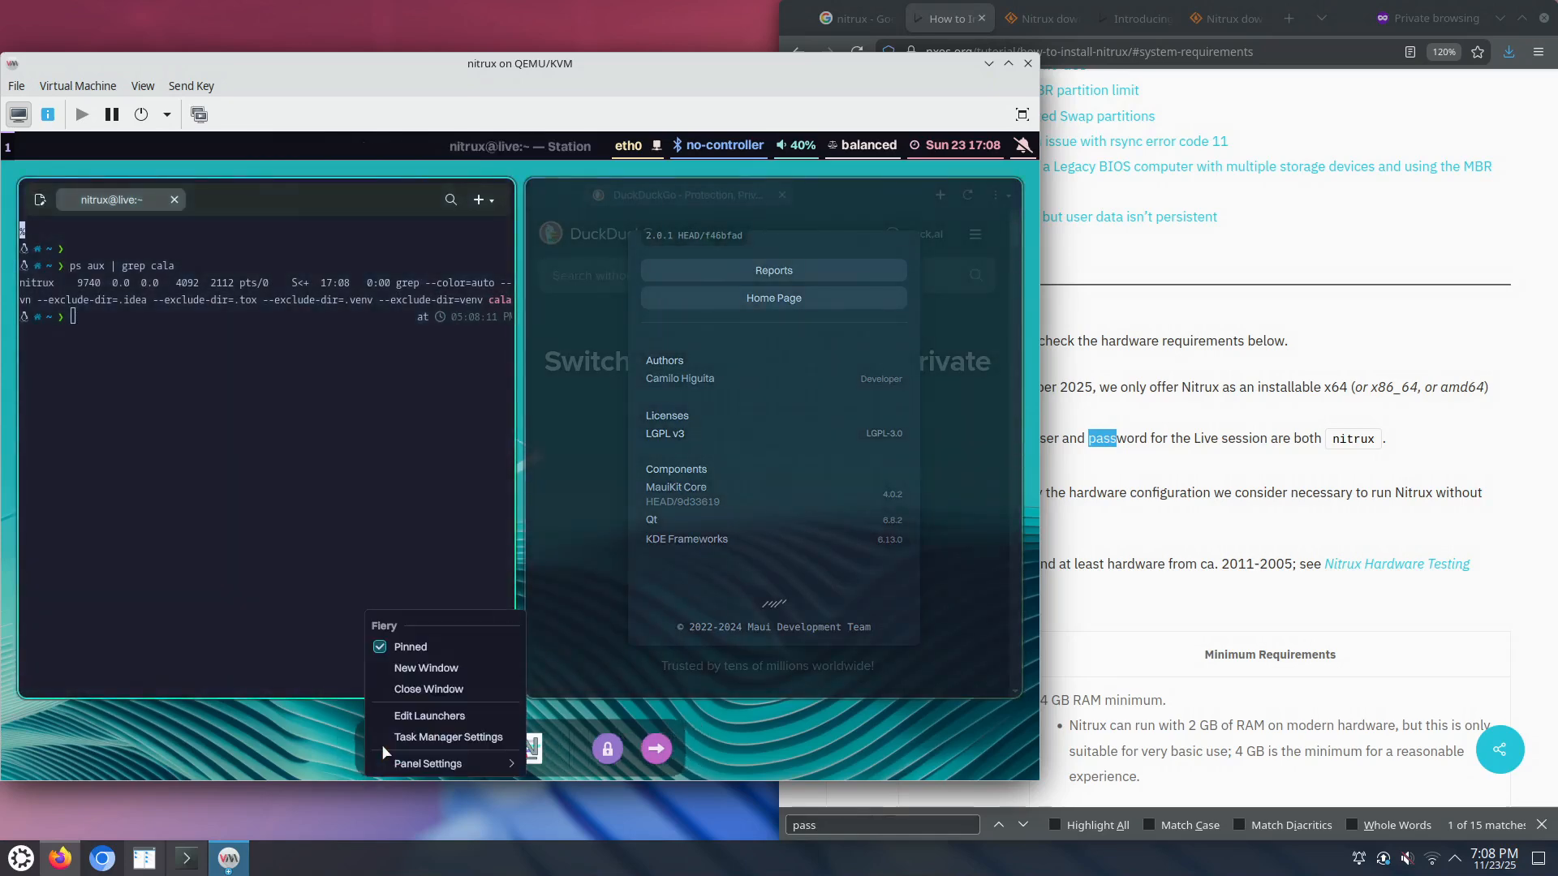
left_click(429, 690)
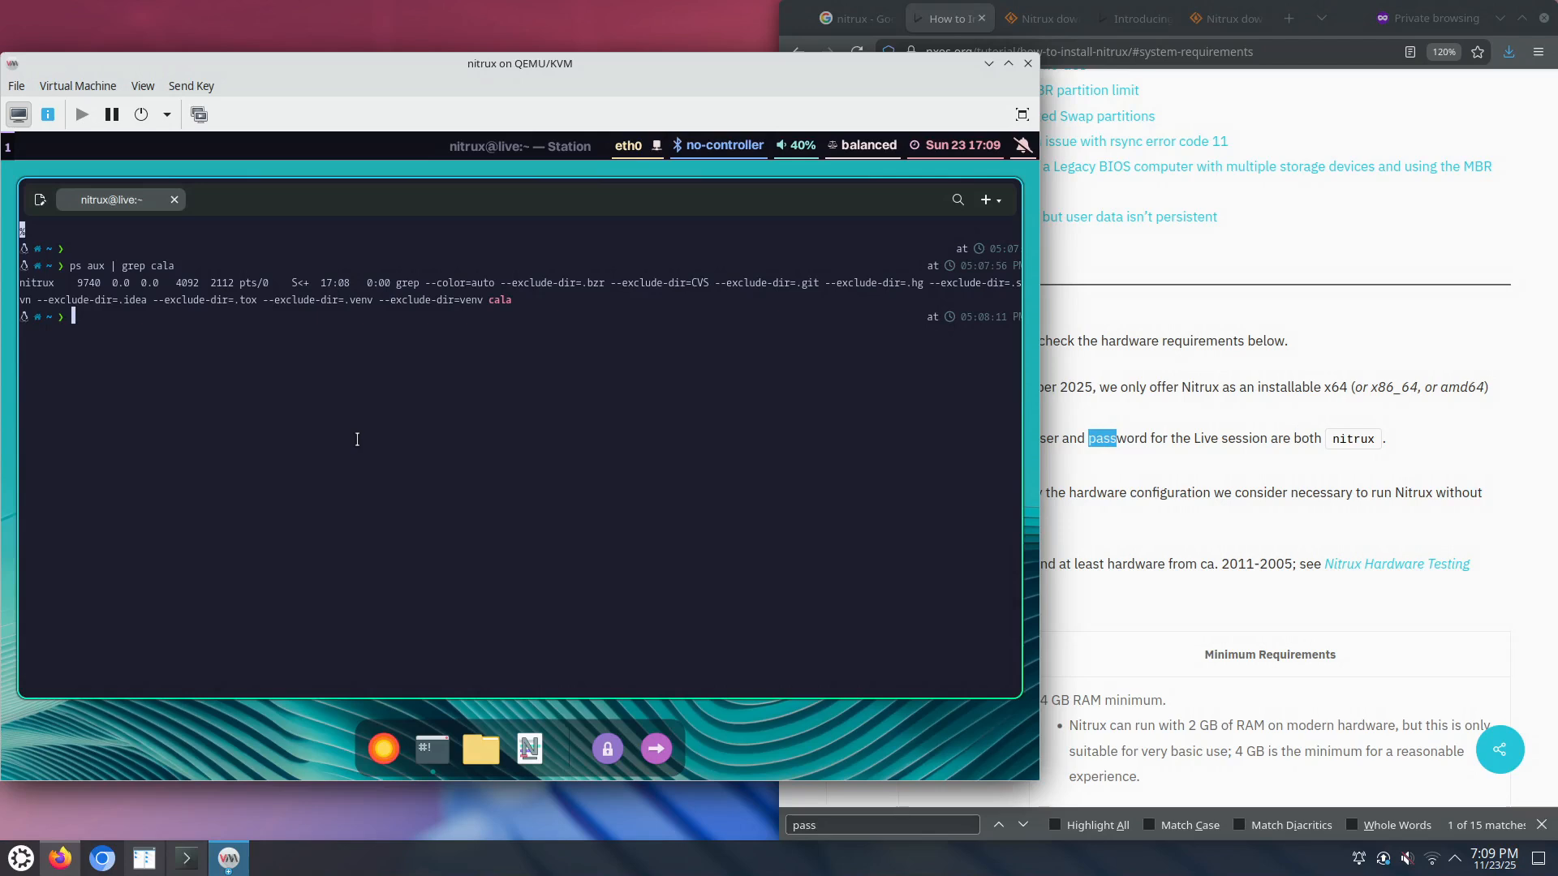
Step: Run dmesg, then rerun it as 'sudo dmesg' with the password to read kernel logs
type("j our")
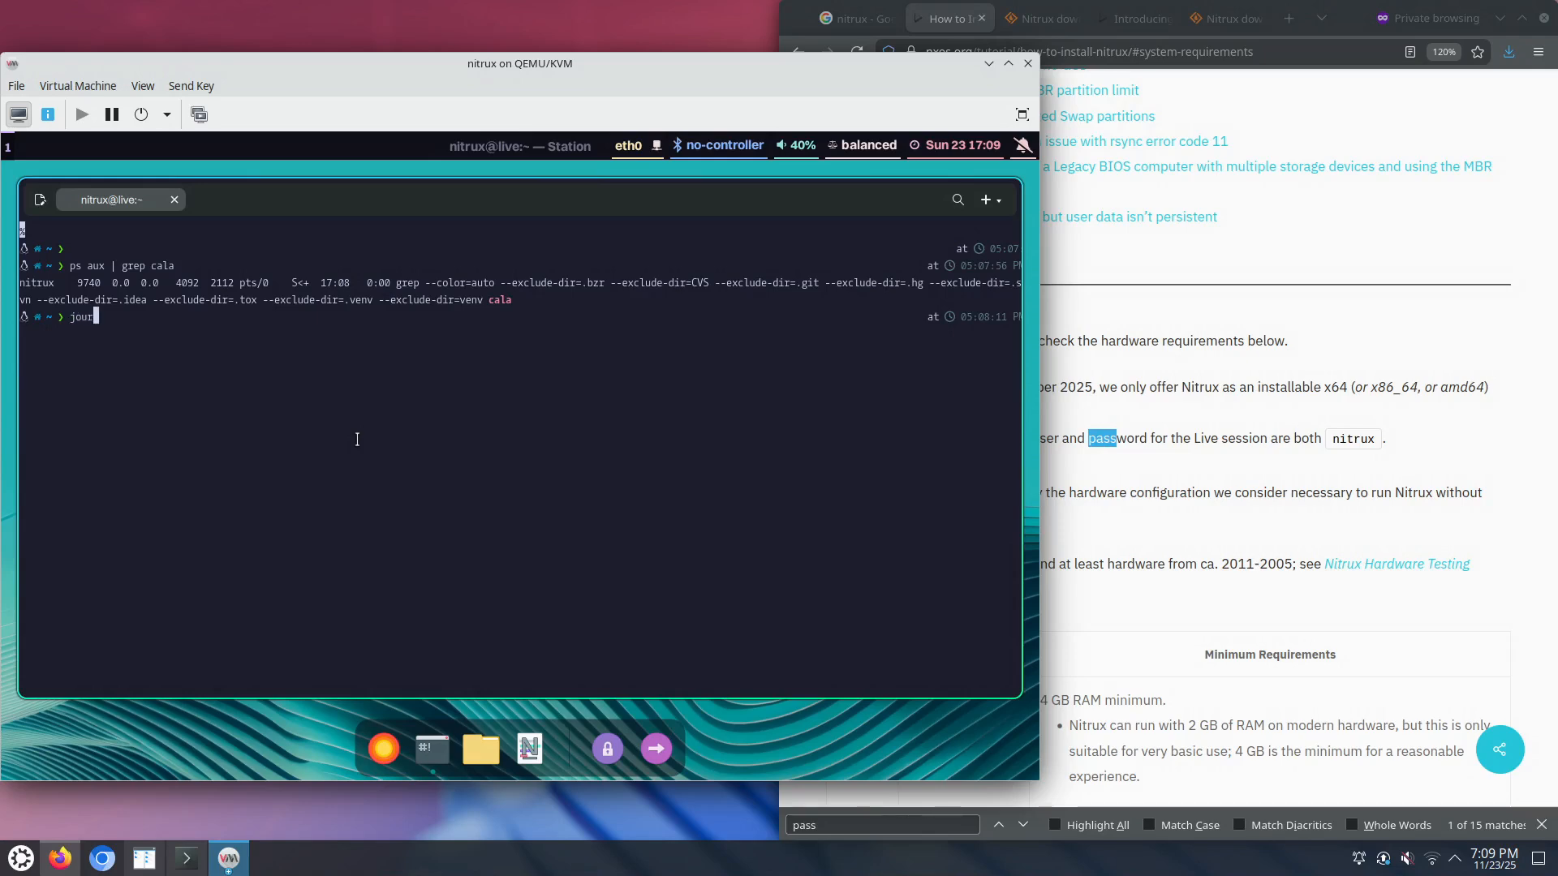
key("BackSpace")
key("BackSpace")
key("BackSpace")
key("BackSpace")
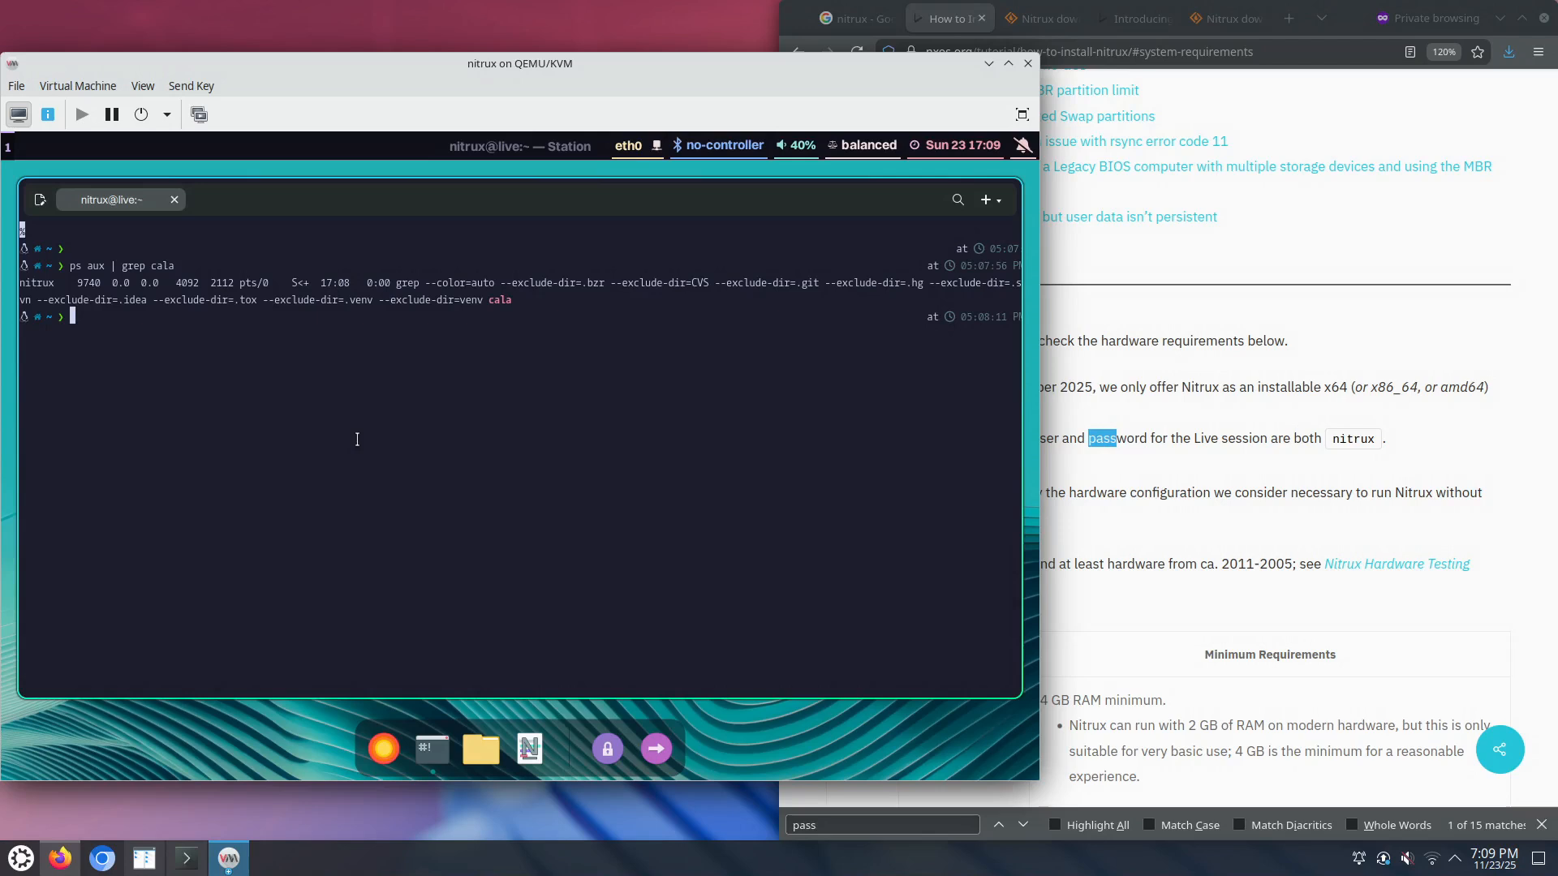
type("dmesg")
key("Return")
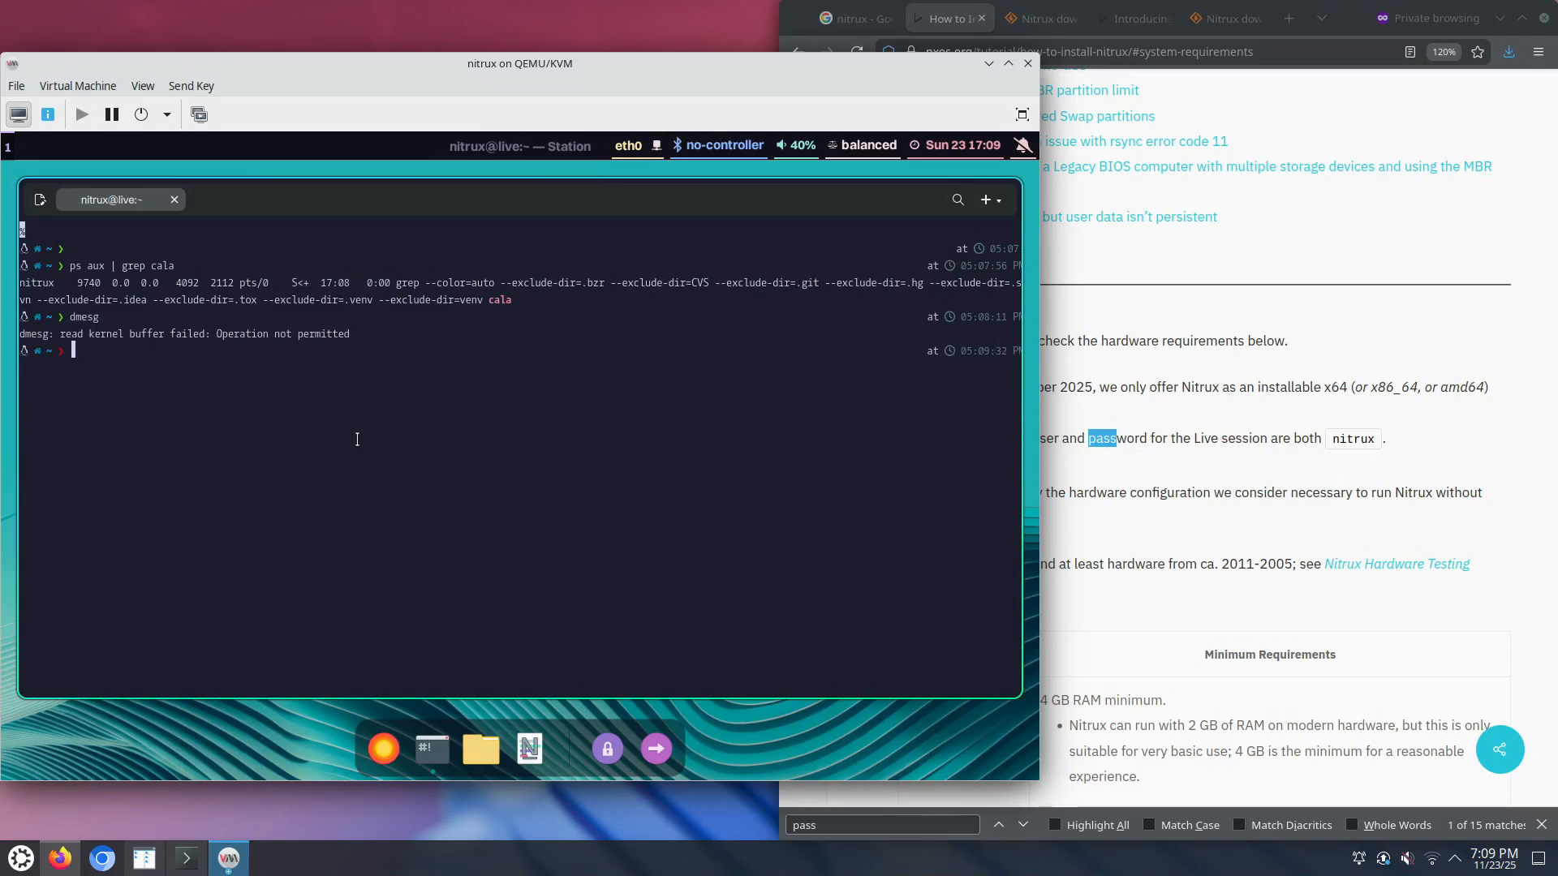
key("Up")
type("sudo")
key("Return")
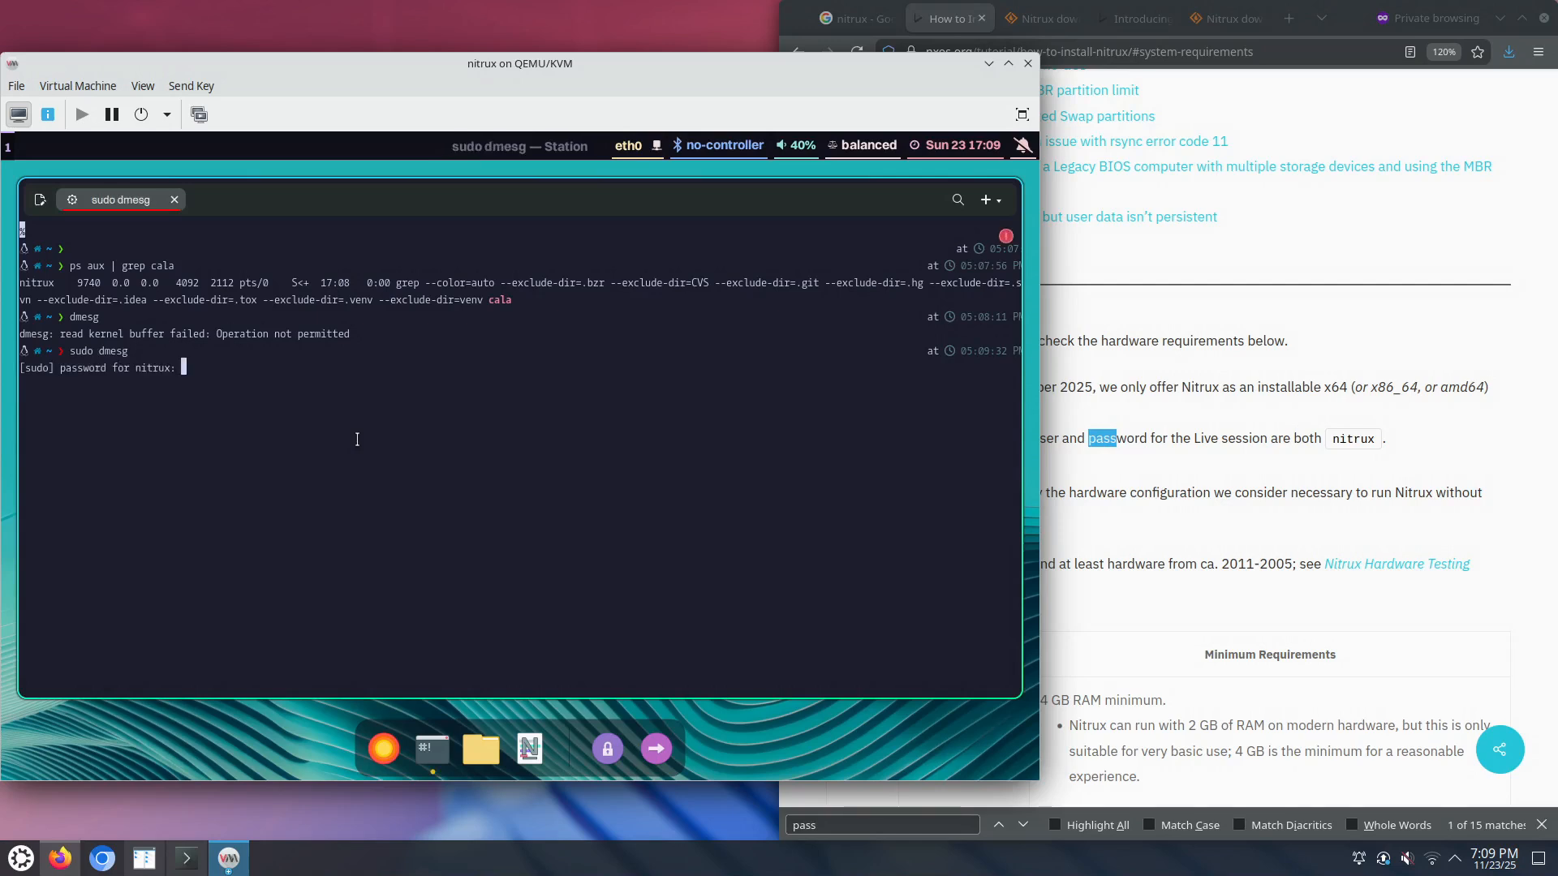
key("Return")
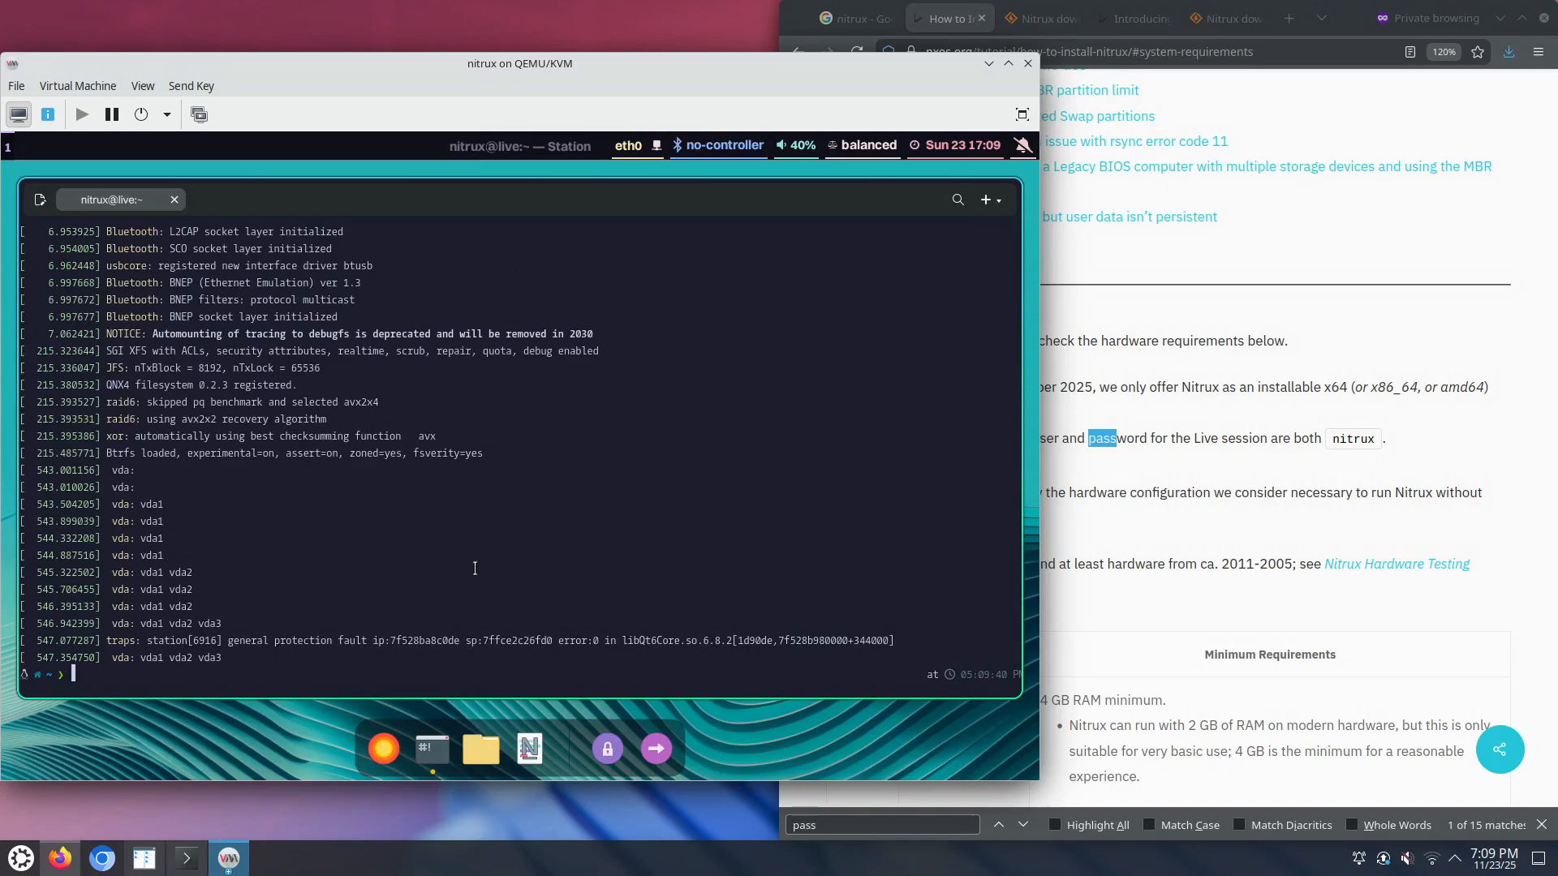
scroll(476, 571, "up", 20)
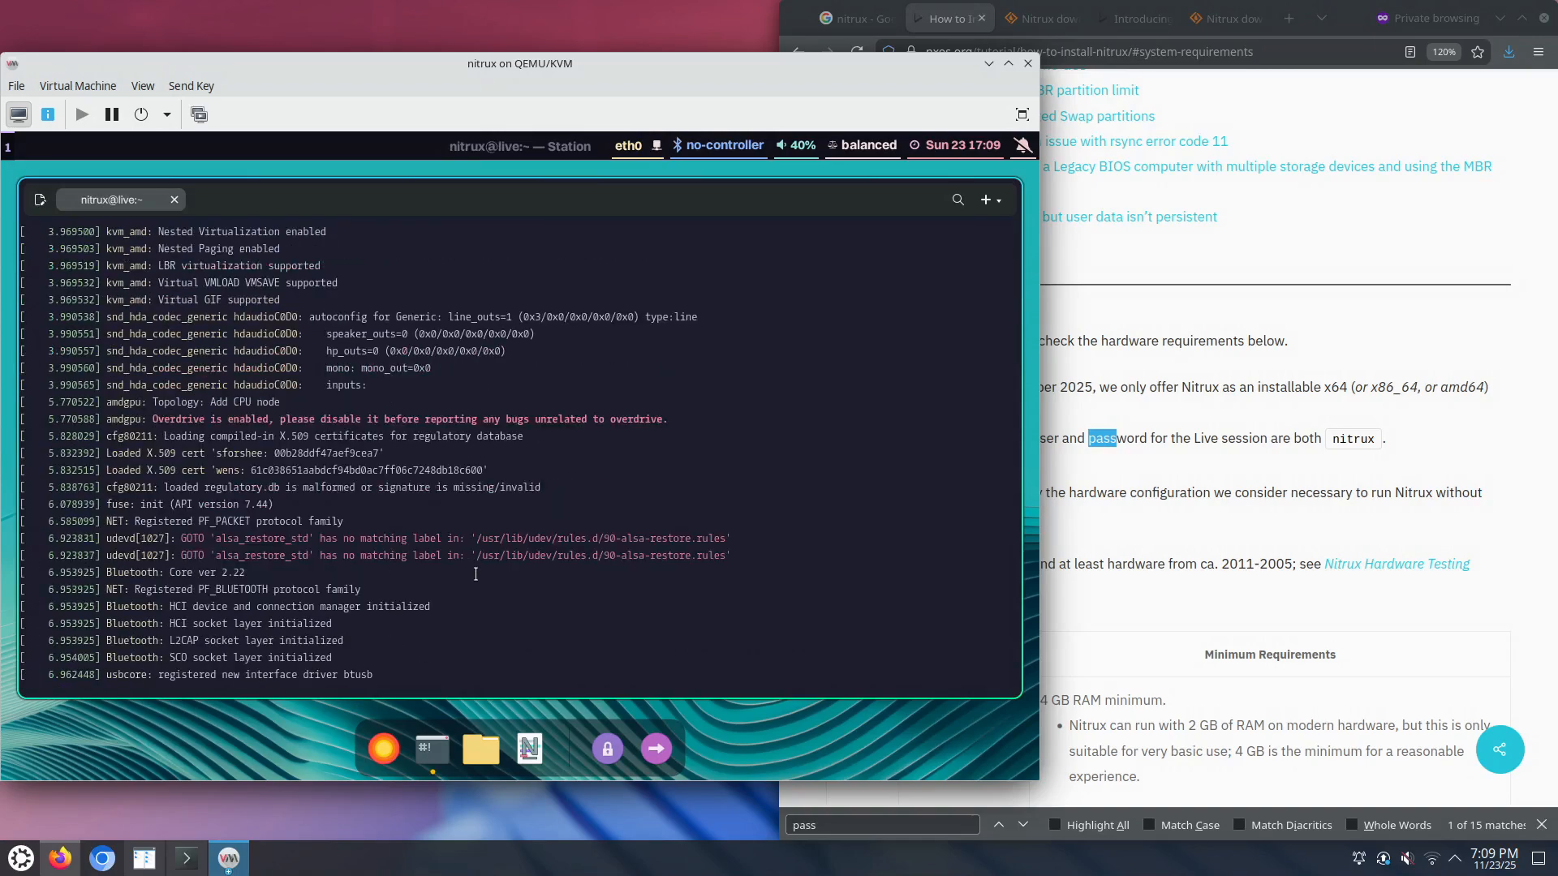
scroll(476, 575, "up", 20)
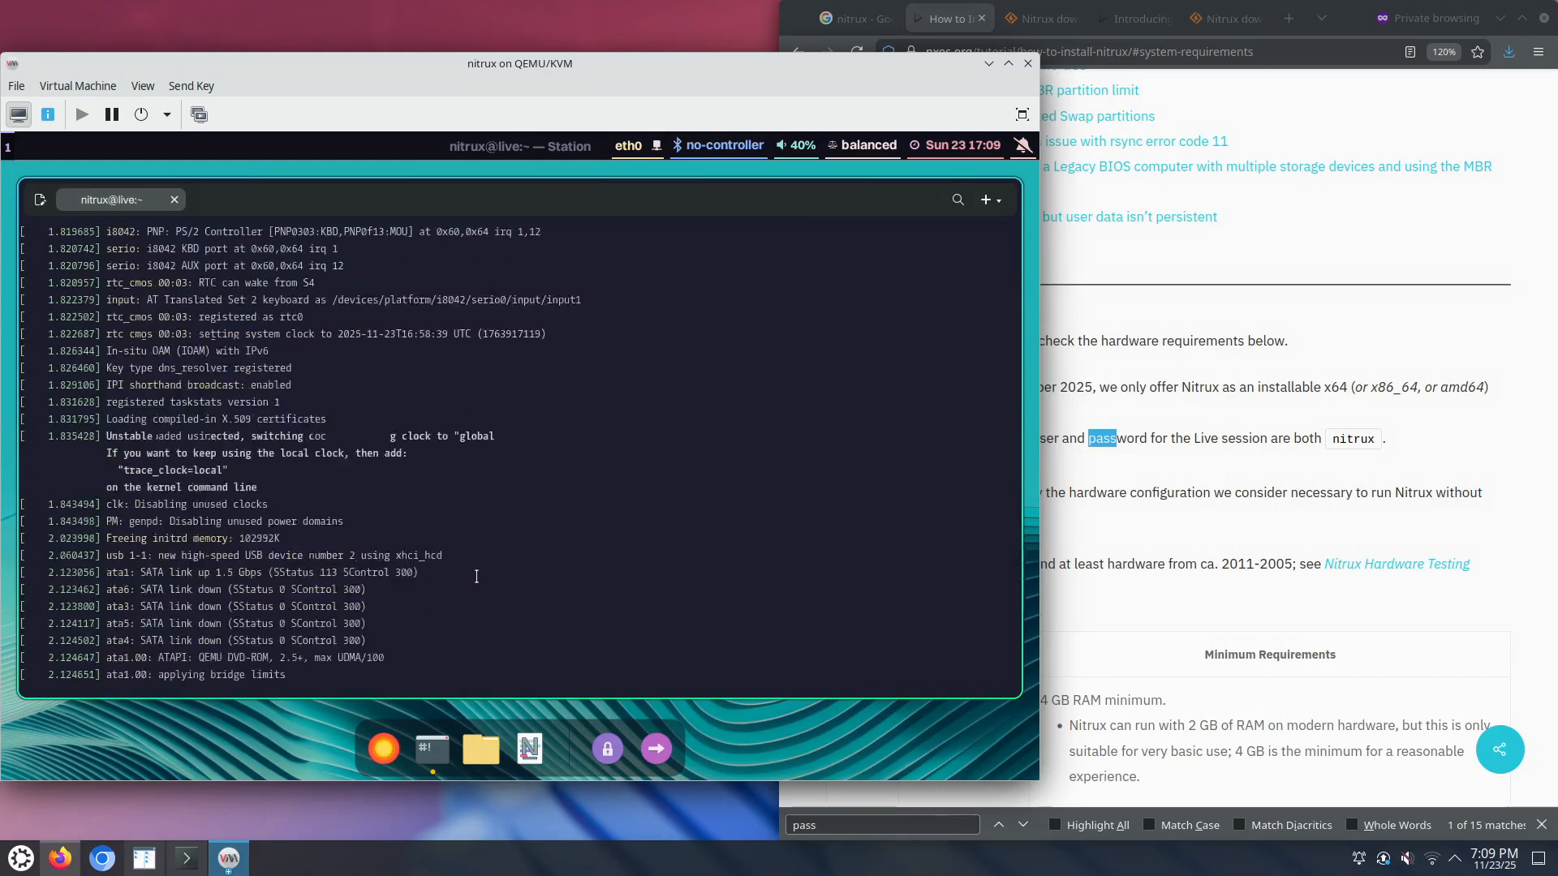
scroll(479, 577, "up", 20)
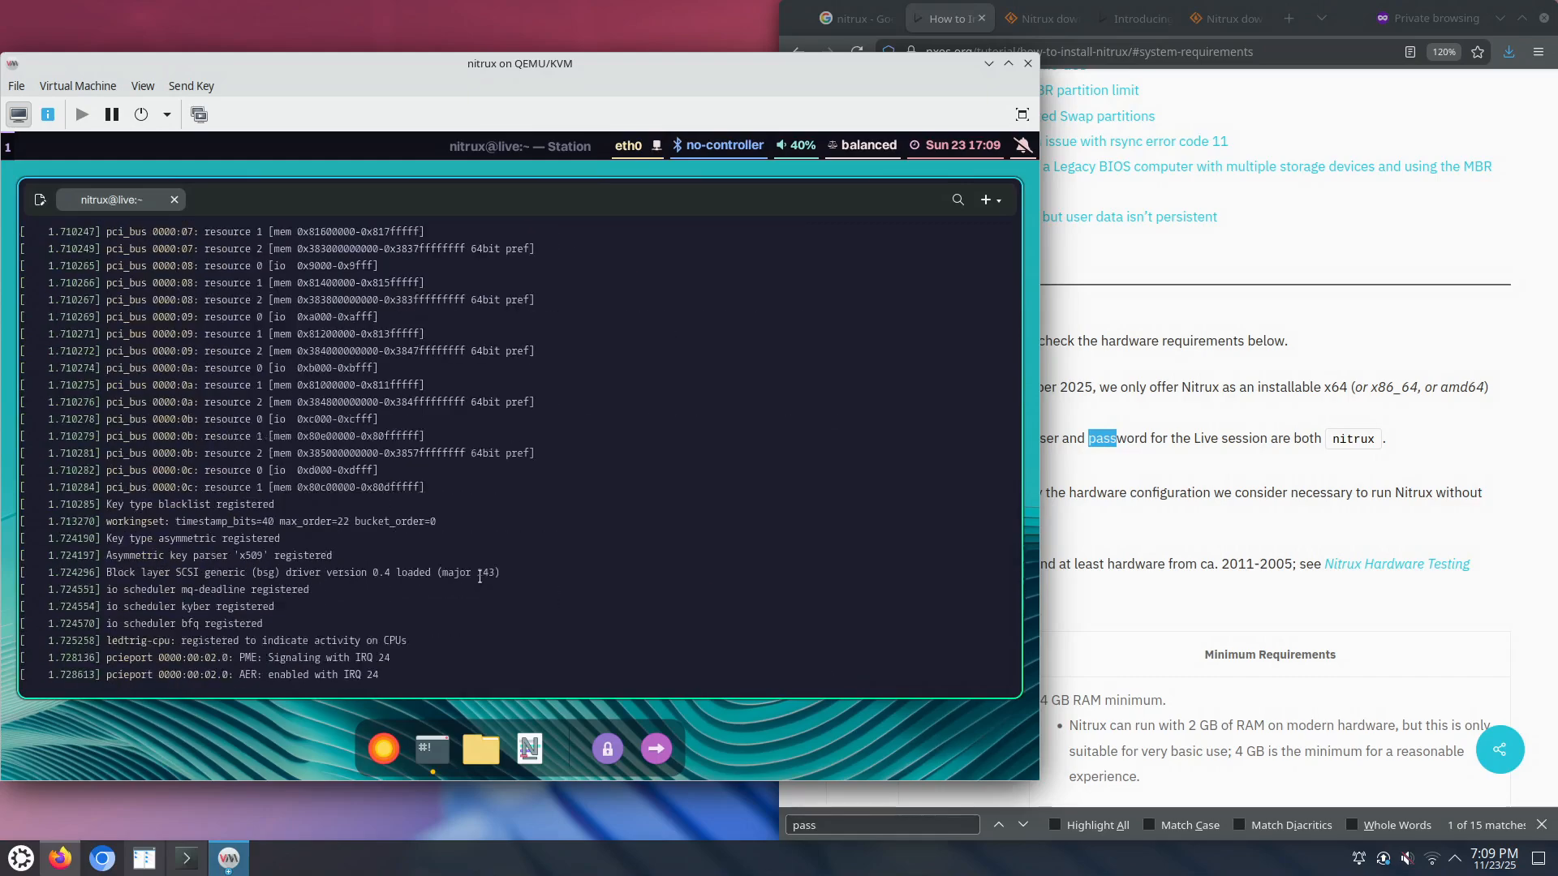
scroll(482, 571, "up", 20)
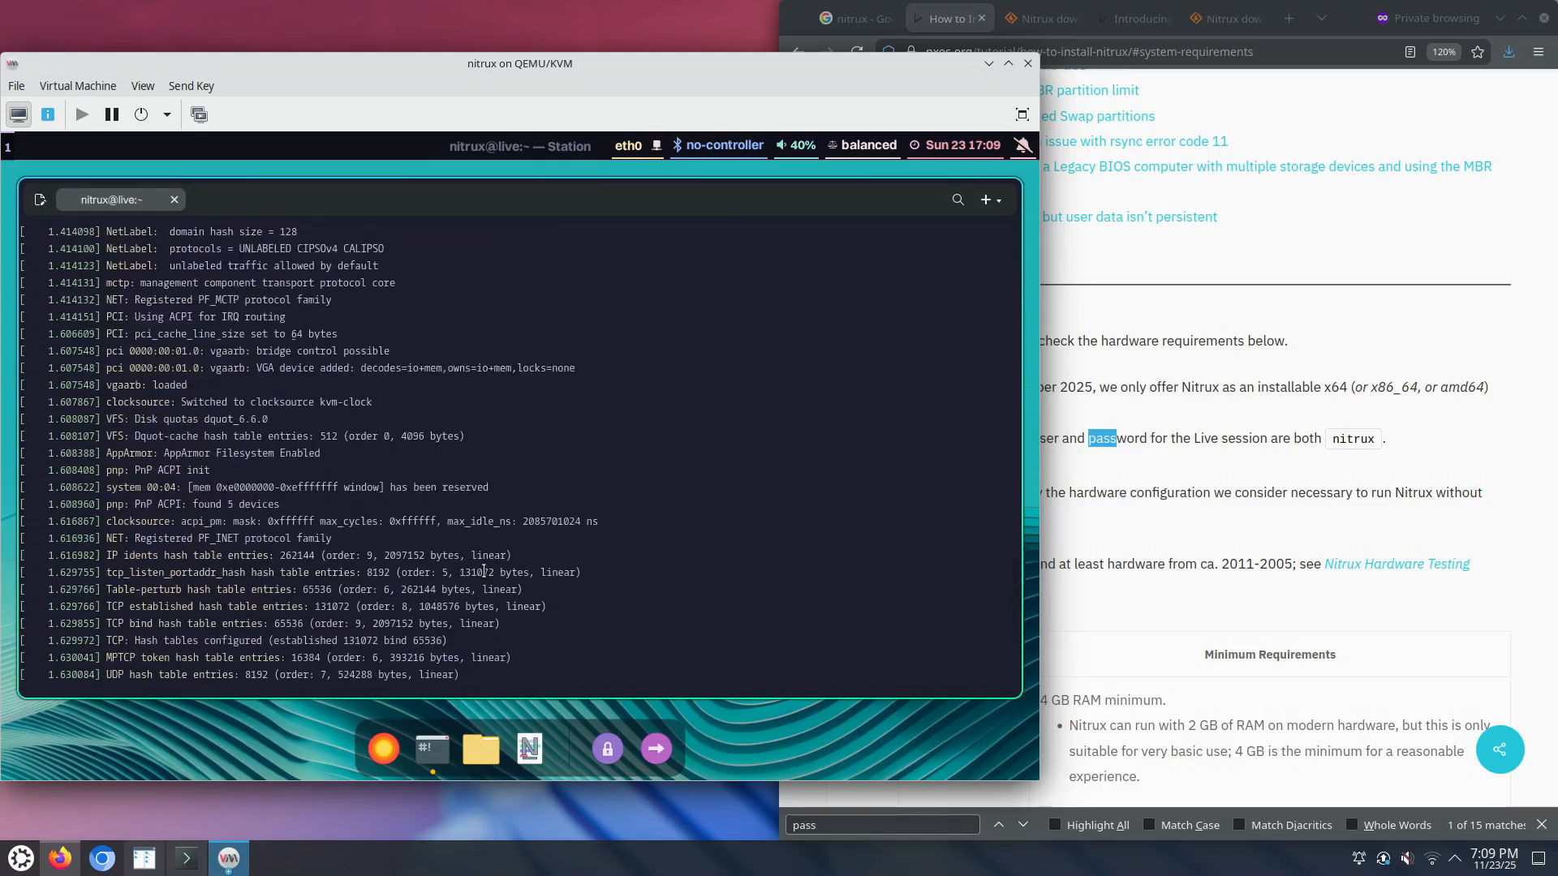
scroll(484, 569, "up", 20)
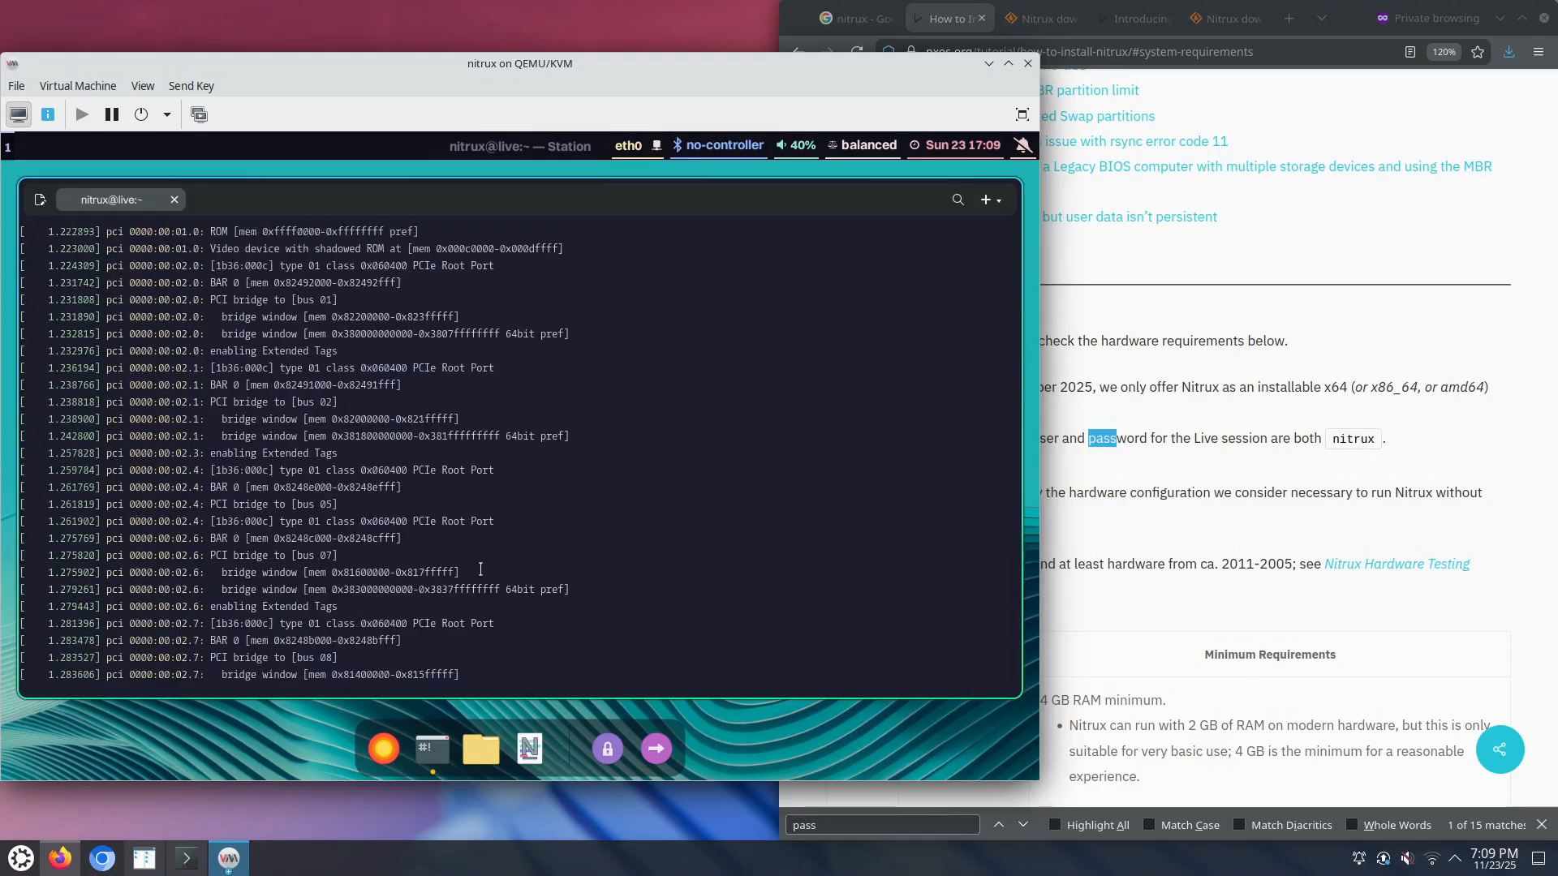
scroll(472, 590, "down", 20)
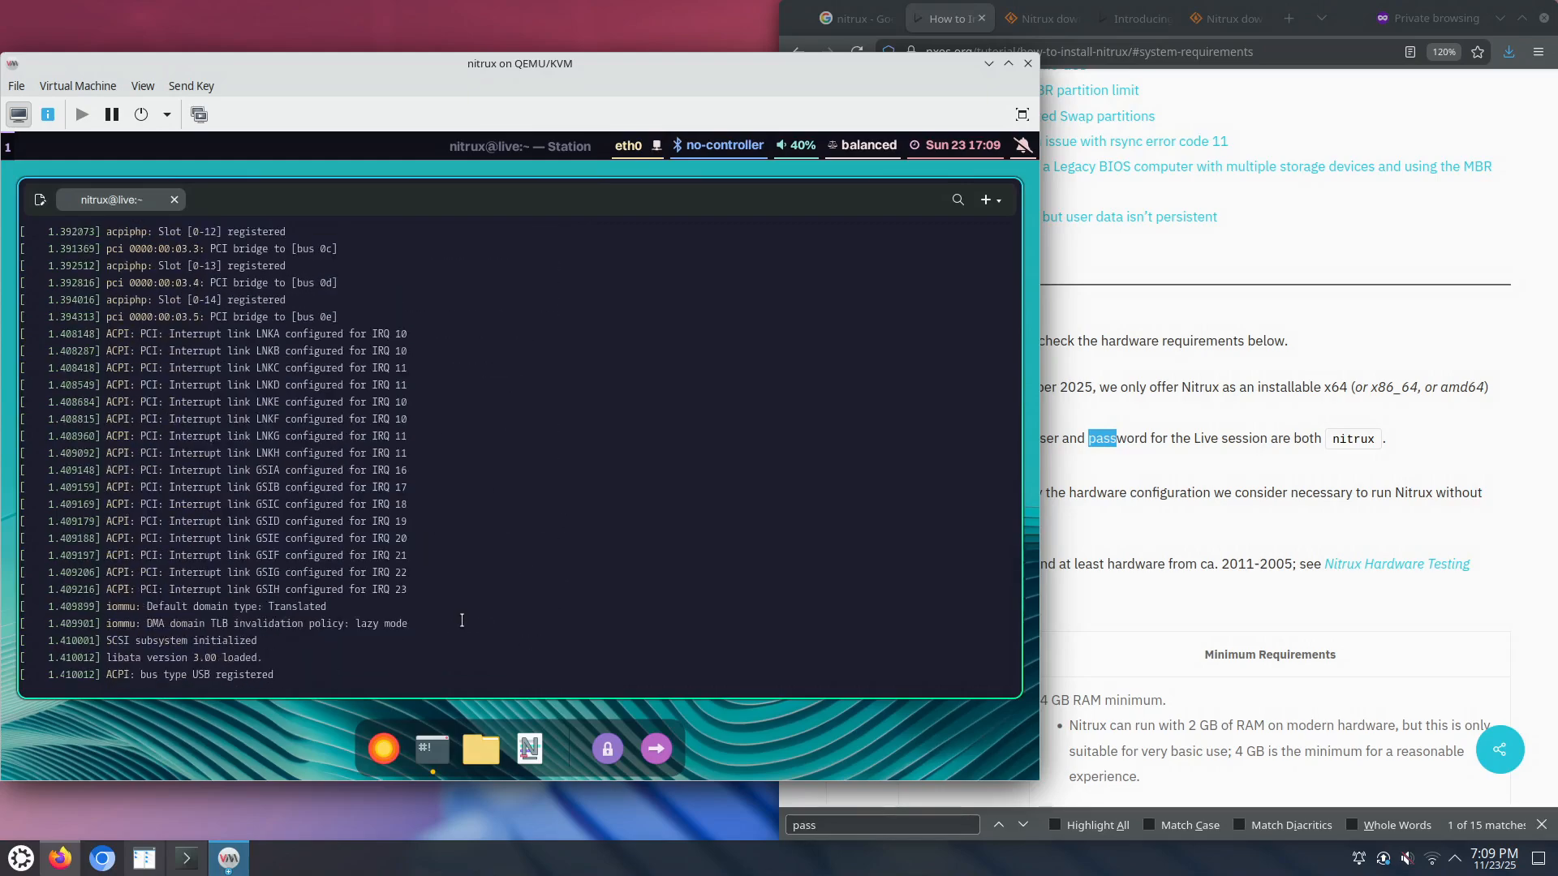
scroll(456, 624, "down", 20)
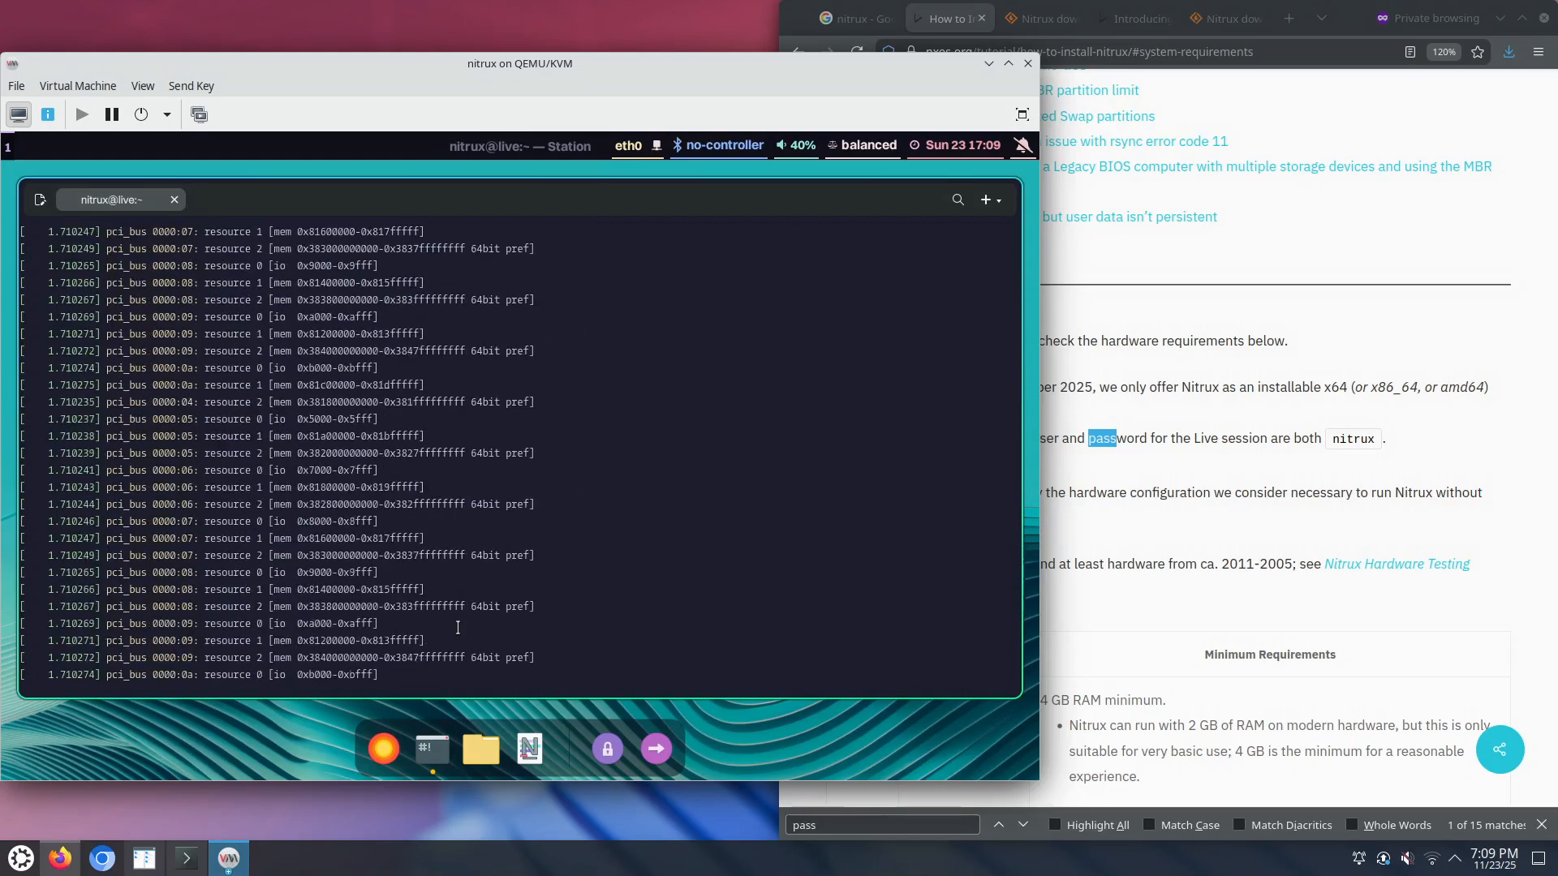
scroll(439, 640, "down", 20)
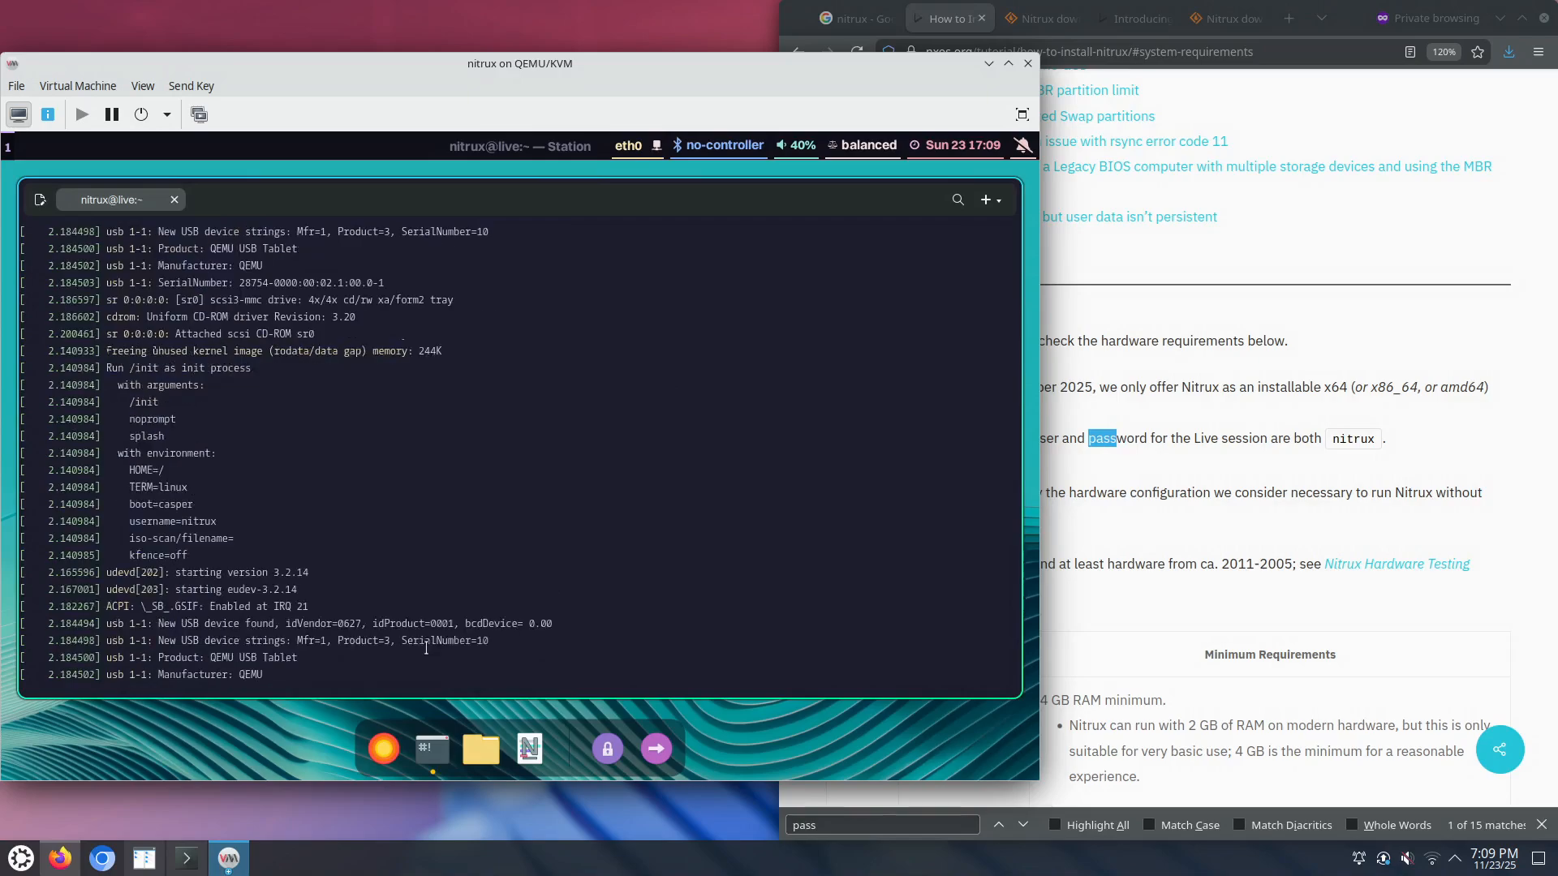
scroll(423, 640, "down", 10)
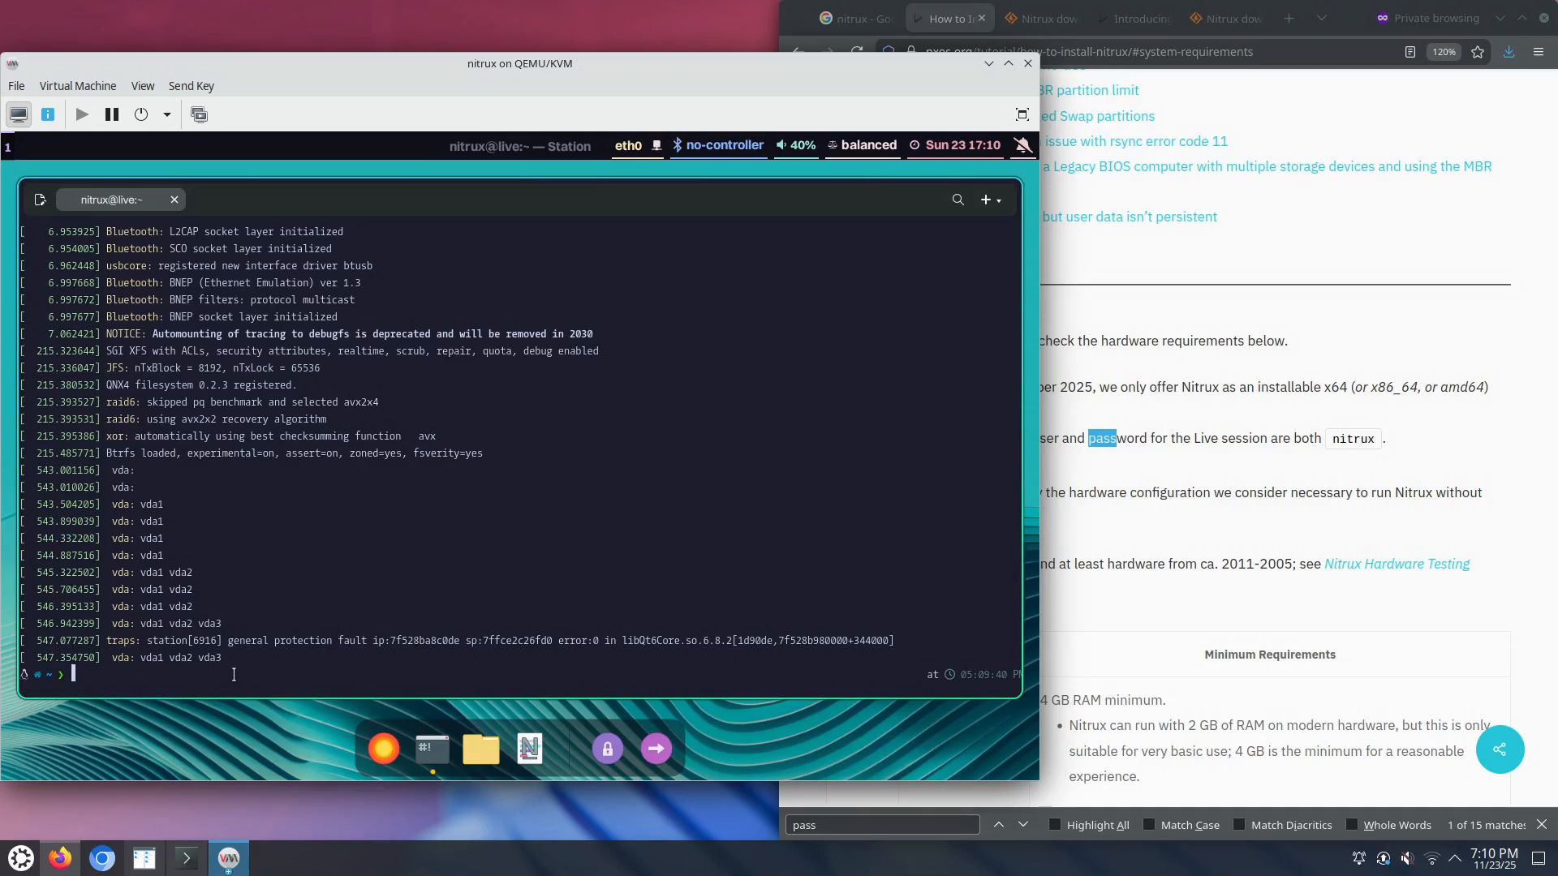
Step: Fix the mistyped command to 'sudo -E start-calamares' and run it
type("sudo -E calamares-")
key("BackSpace")
key("BackSpace")
key("BackSpace")
key("BackSpace")
key("ctrl+w")
type("start-ca")
key("Tab")
key("Return")
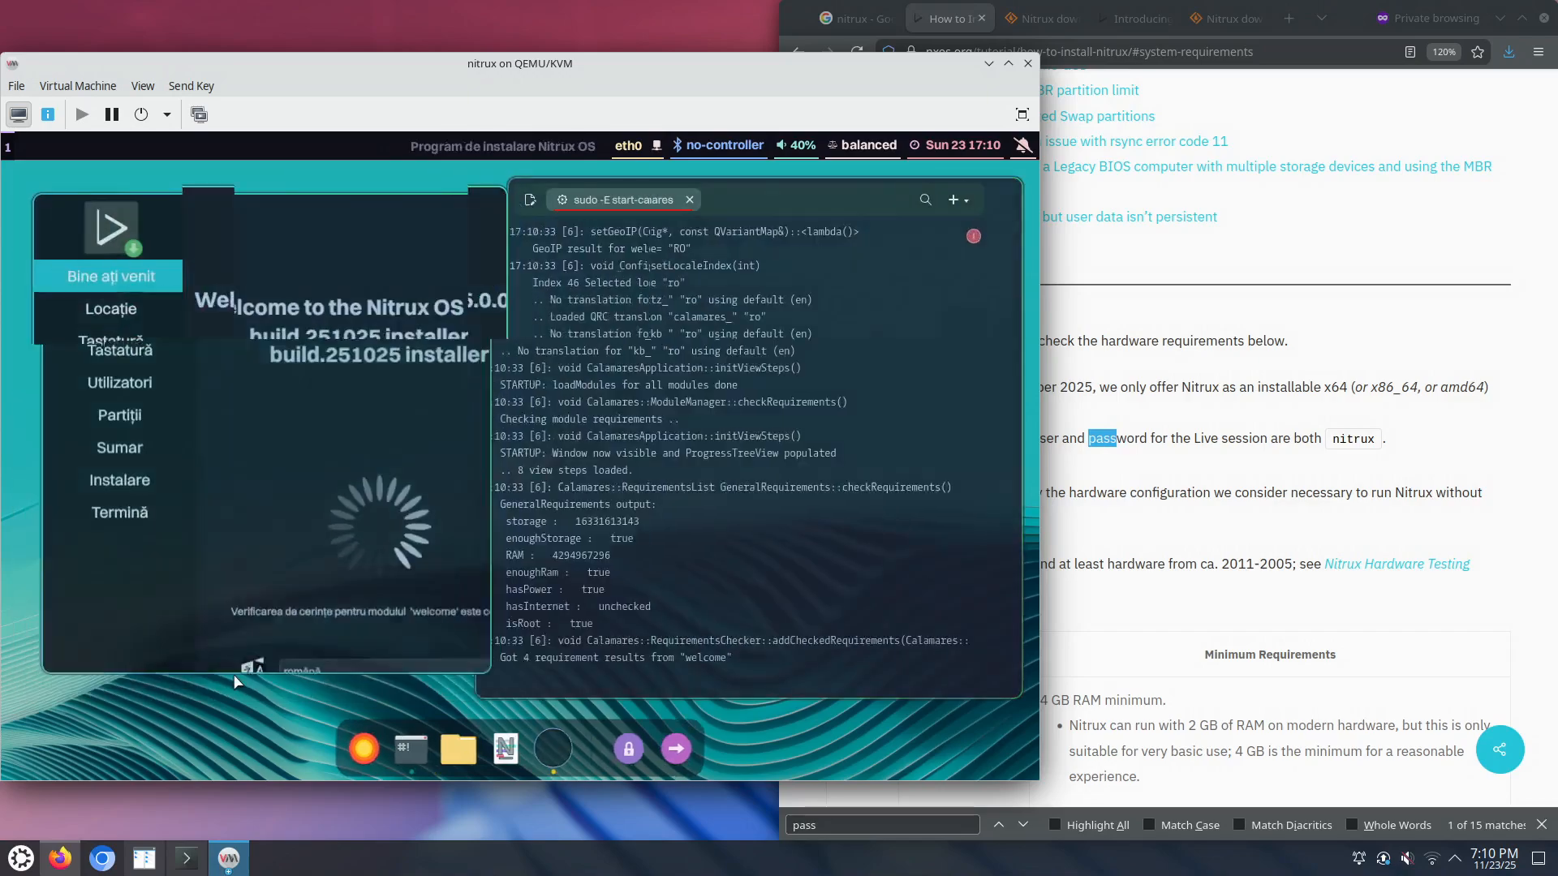
Step: Switch the installer language from Romanian to American English and continue to Location
left_click(388, 608)
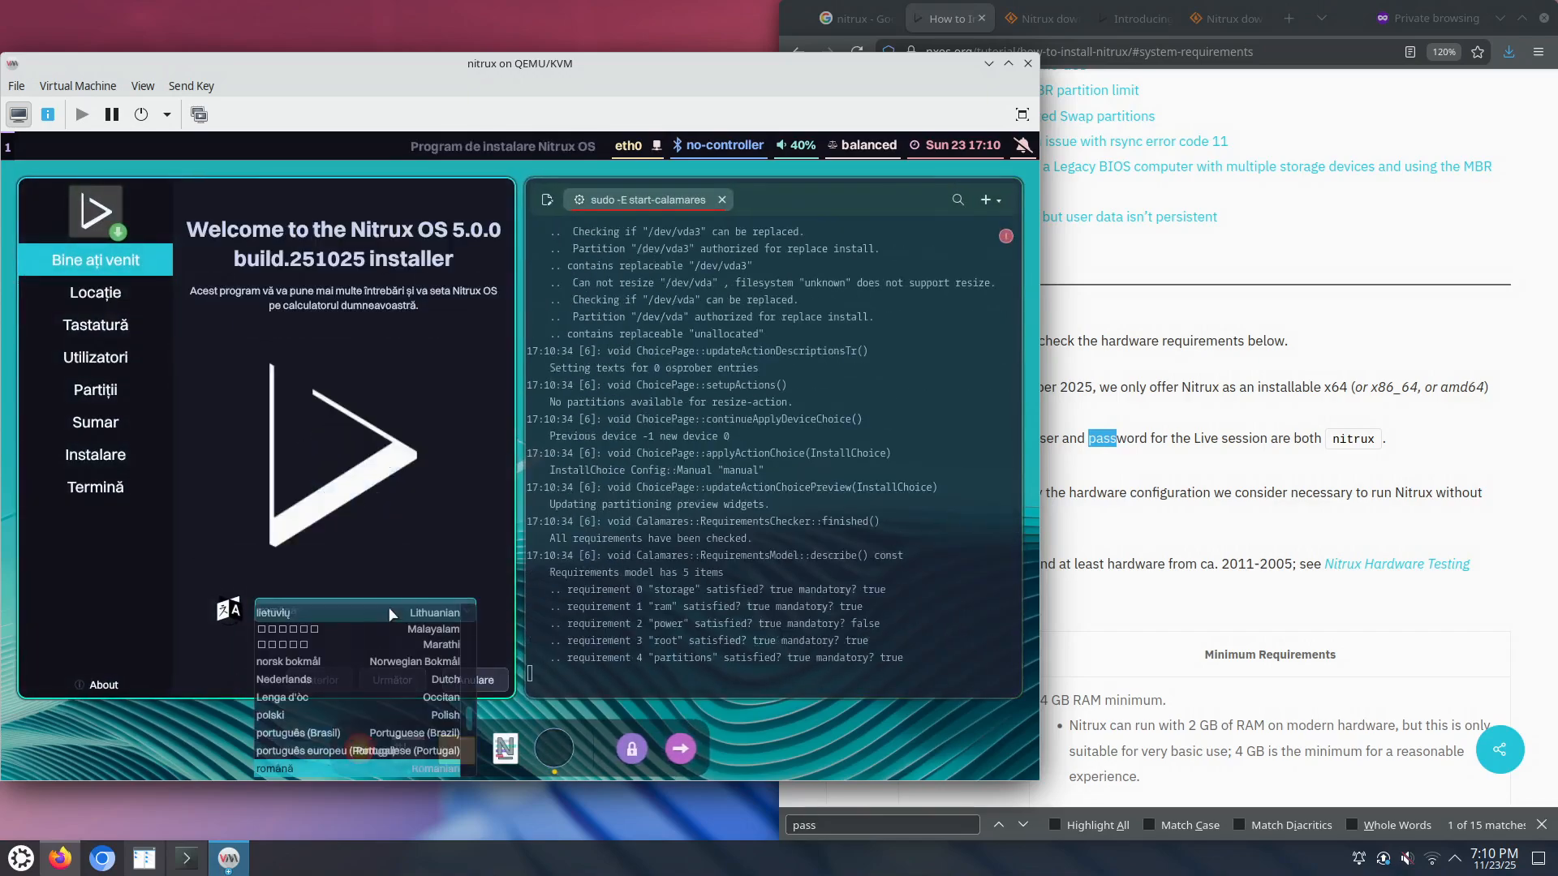
scroll(388, 608, "up", 13)
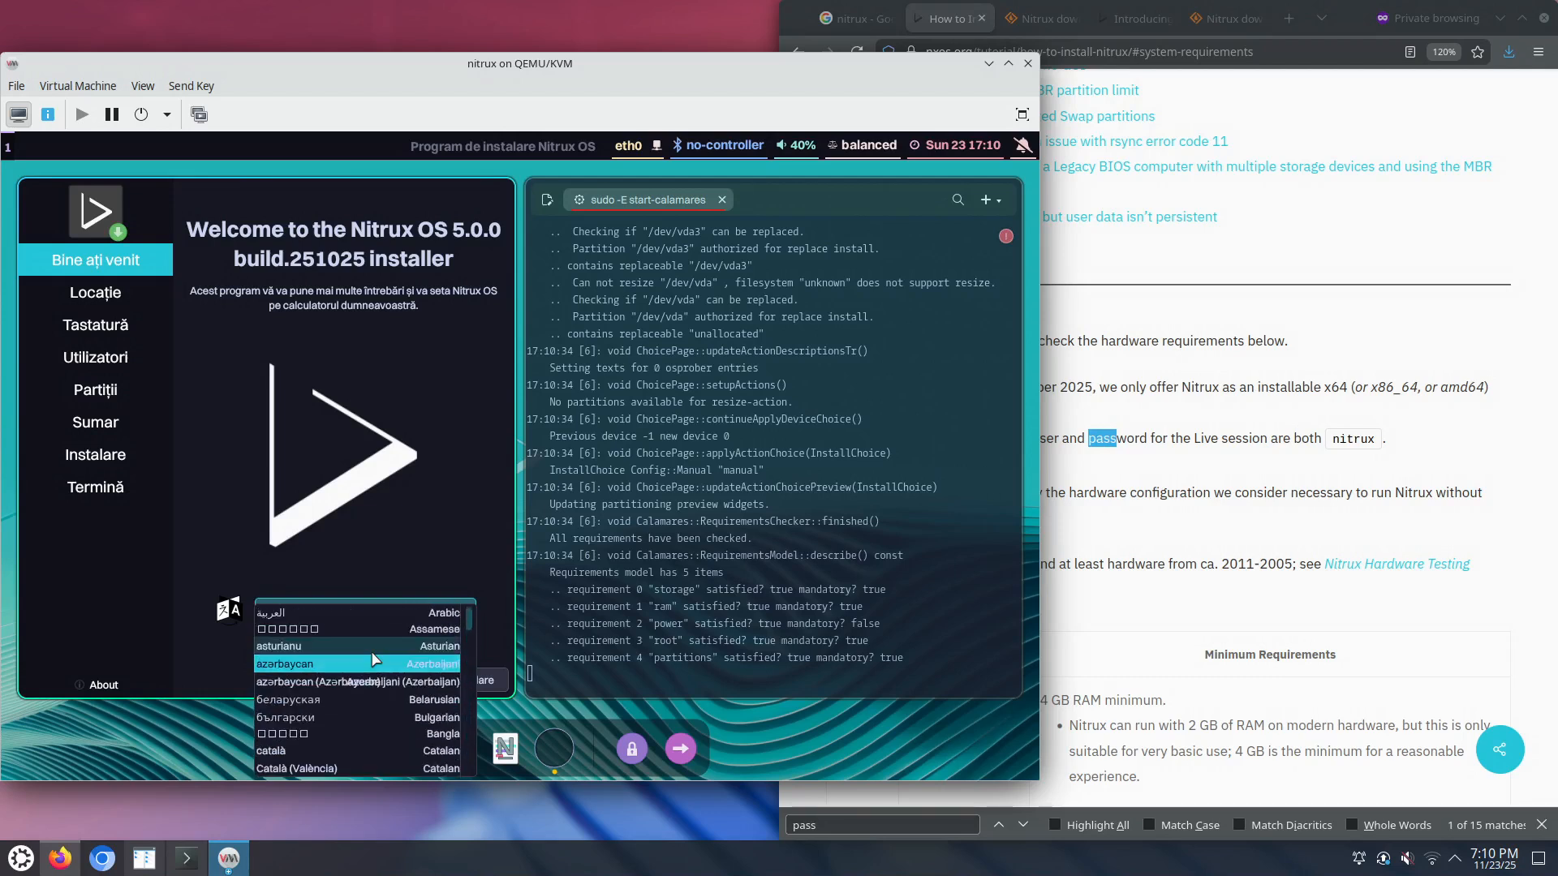
scroll(348, 727, "down", 1)
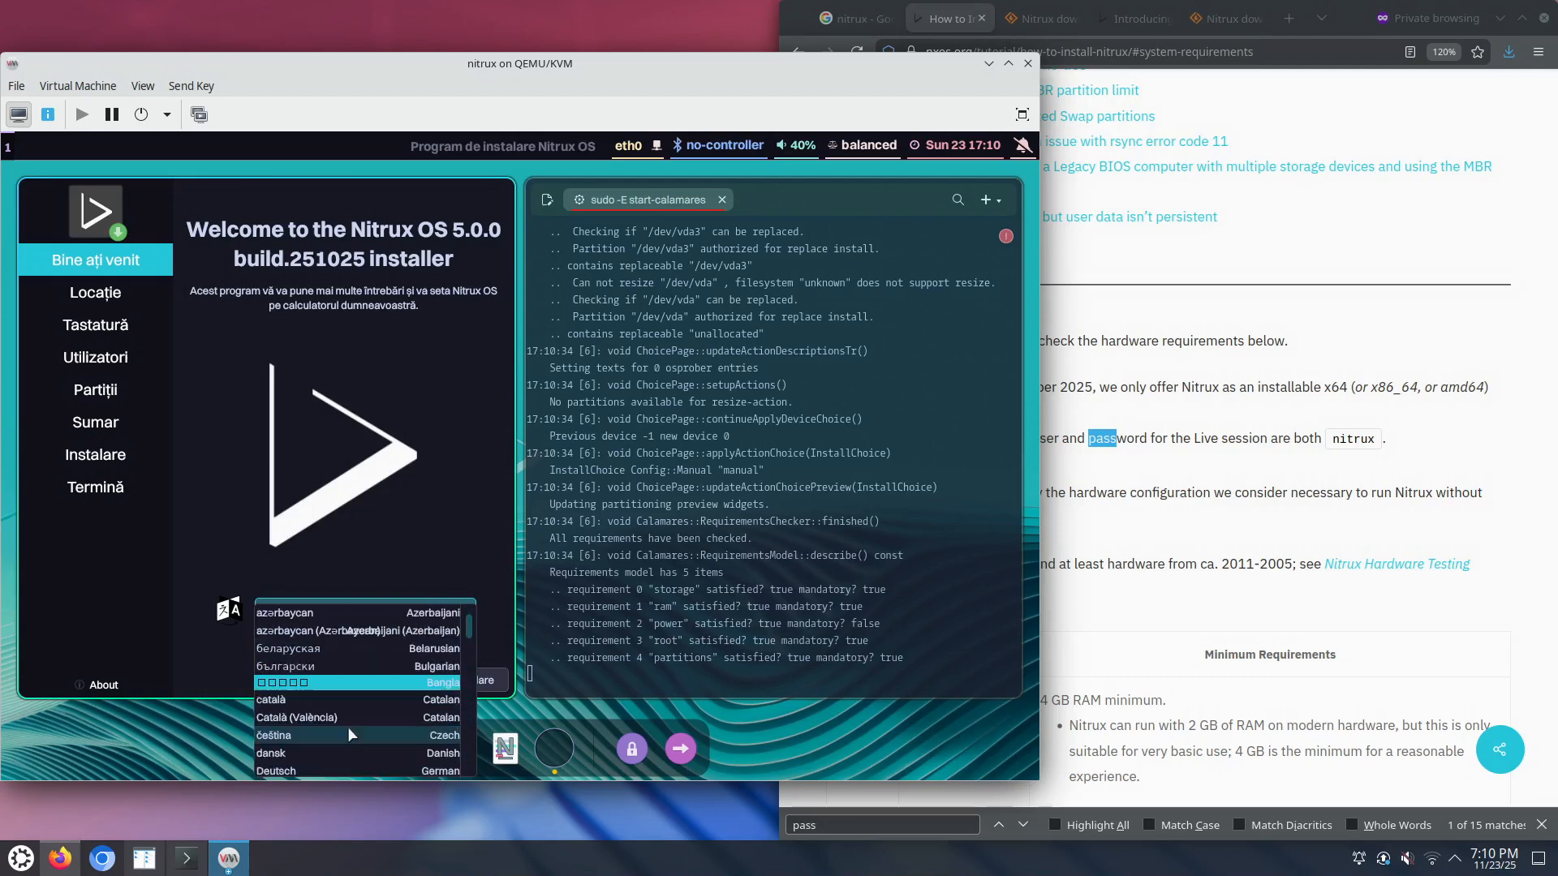
scroll(378, 719, "down", 2)
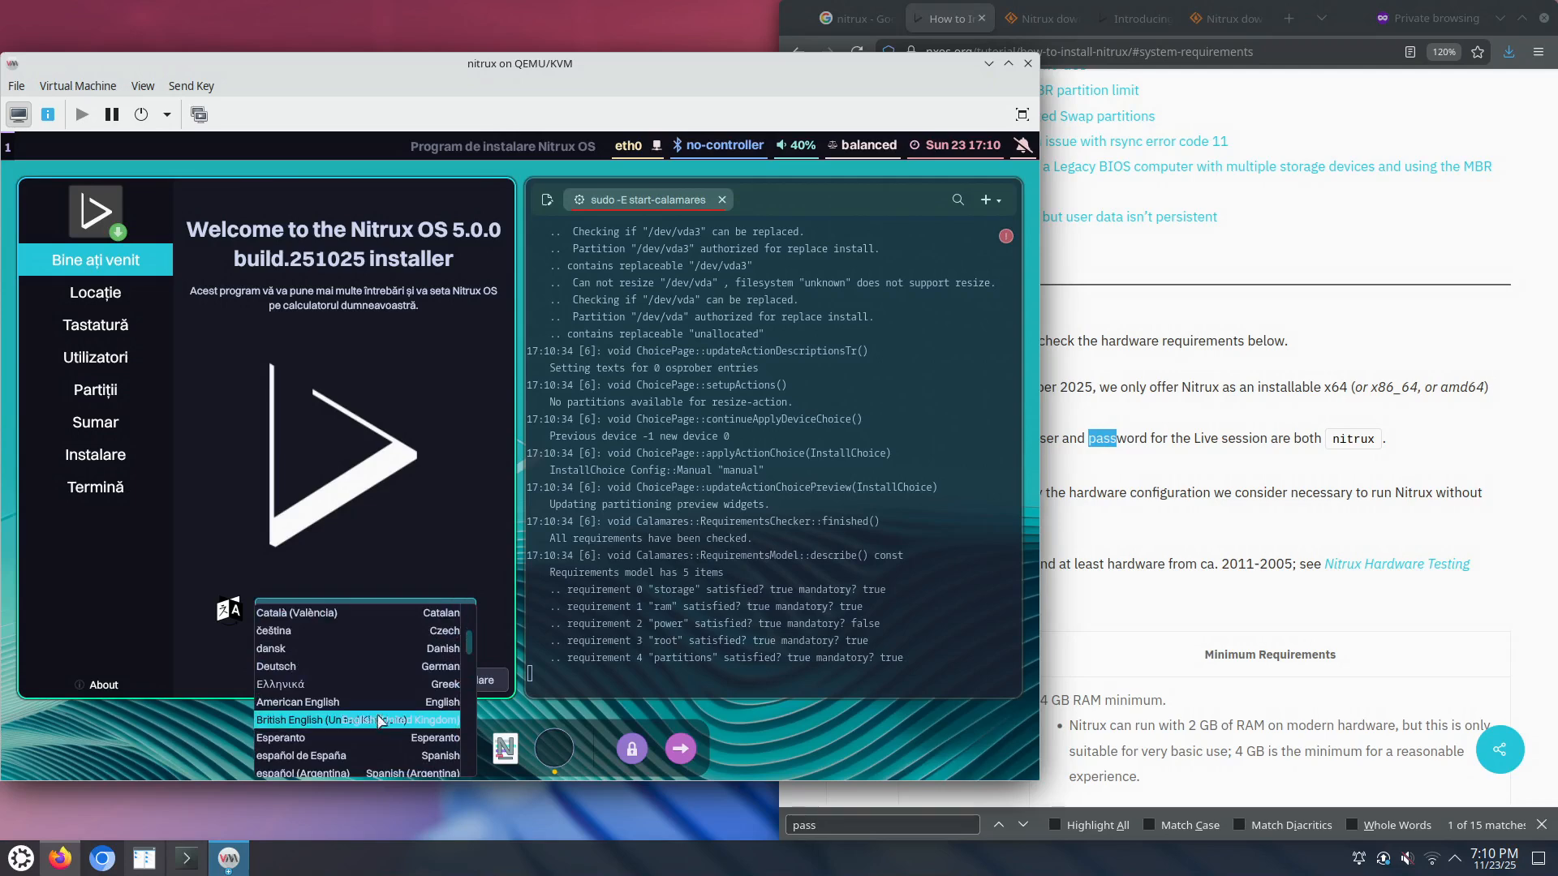
left_click(392, 703)
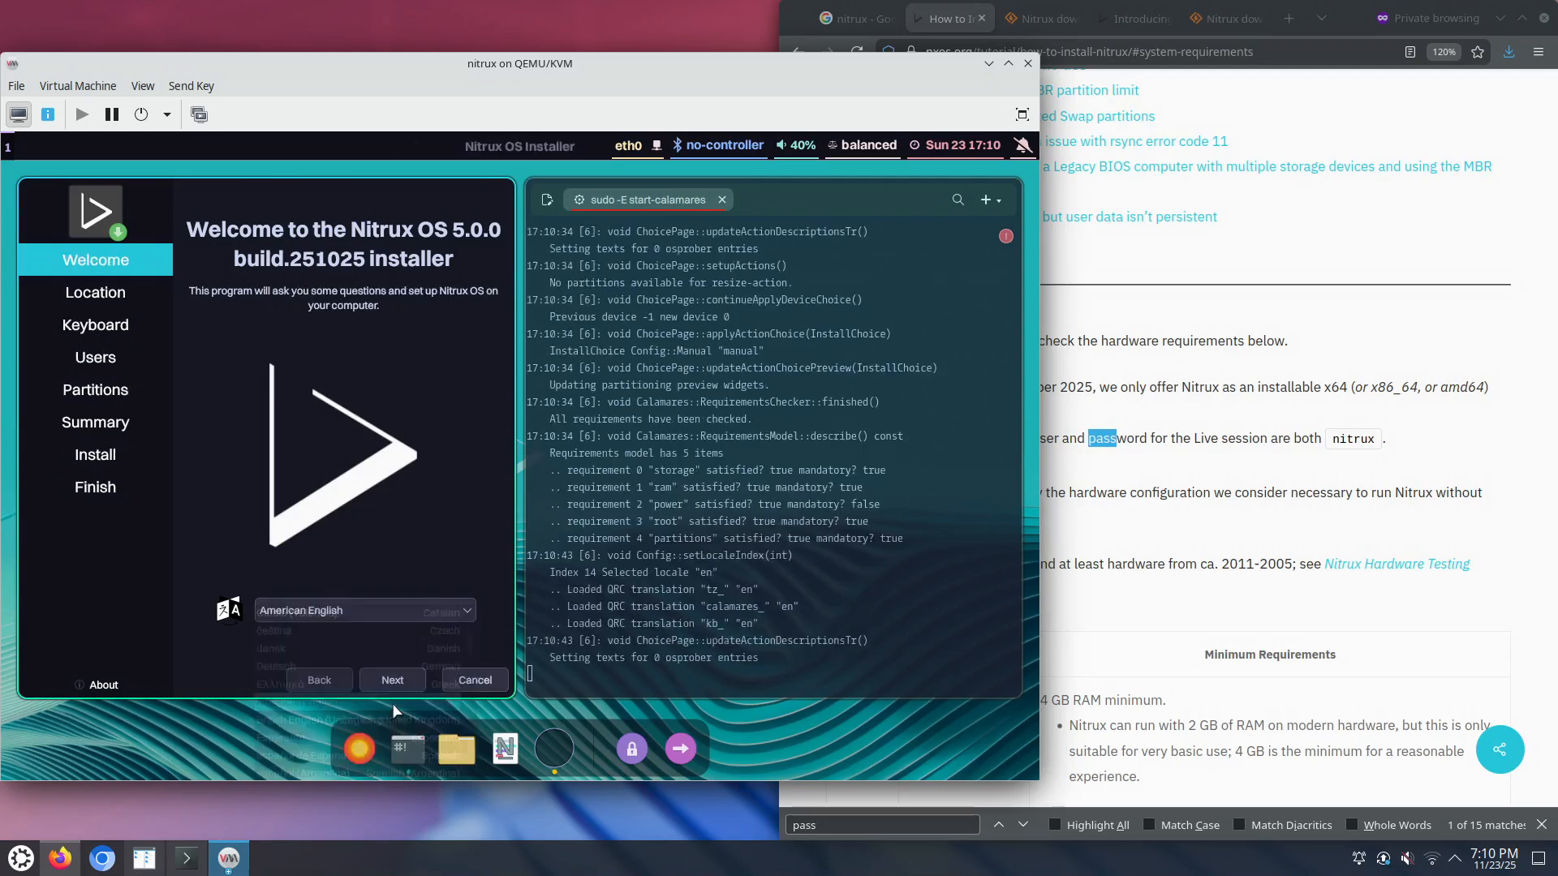
left_click(392, 682)
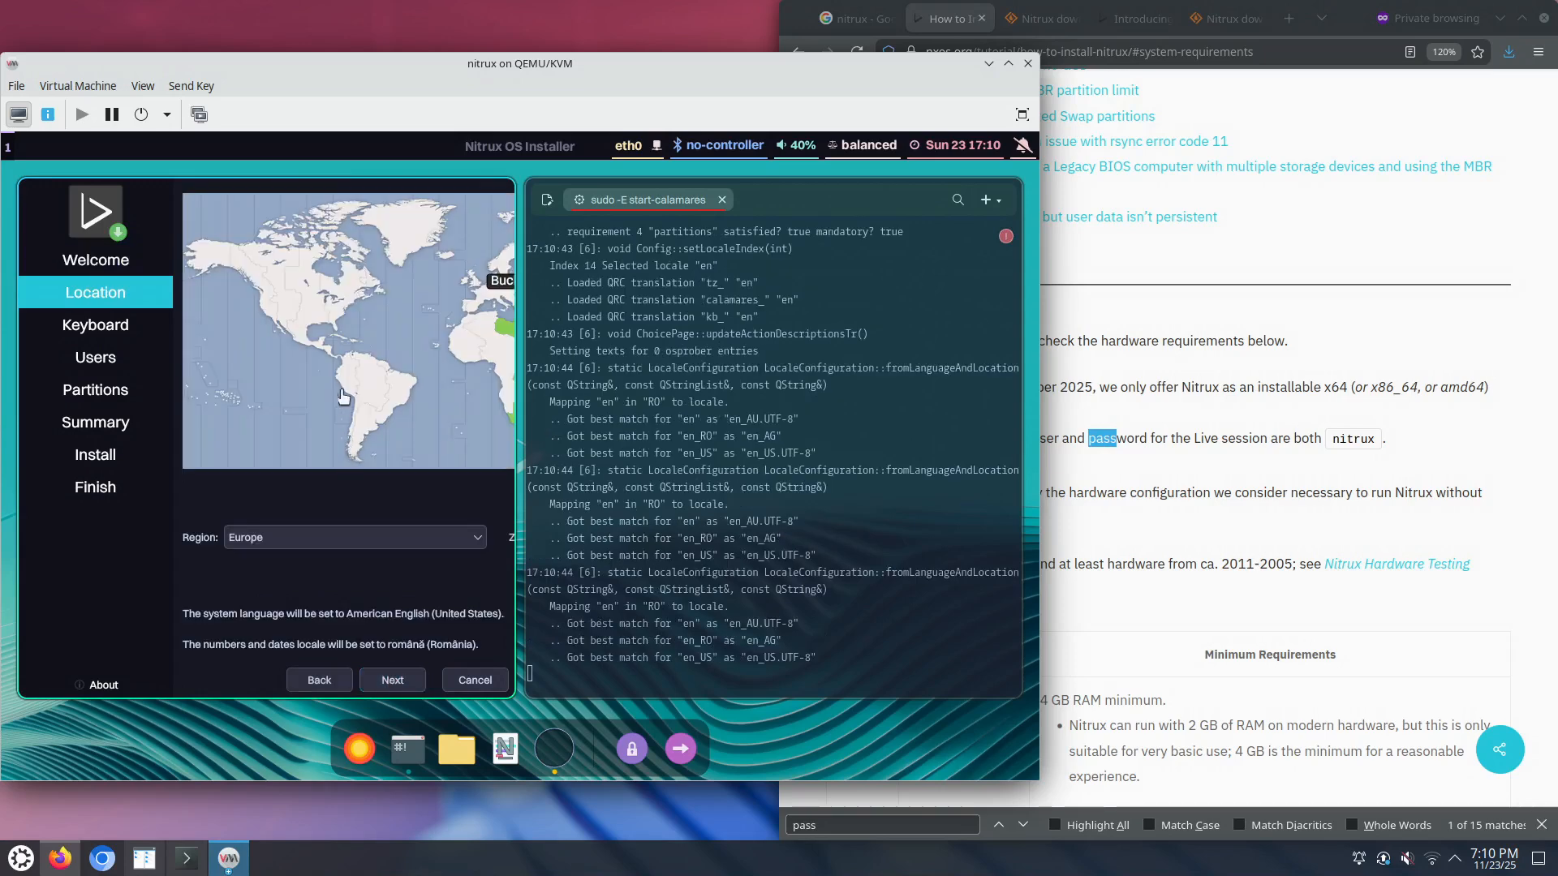
Step: Set the timezone to New York and keep the default keyboard layout
left_click(348, 323)
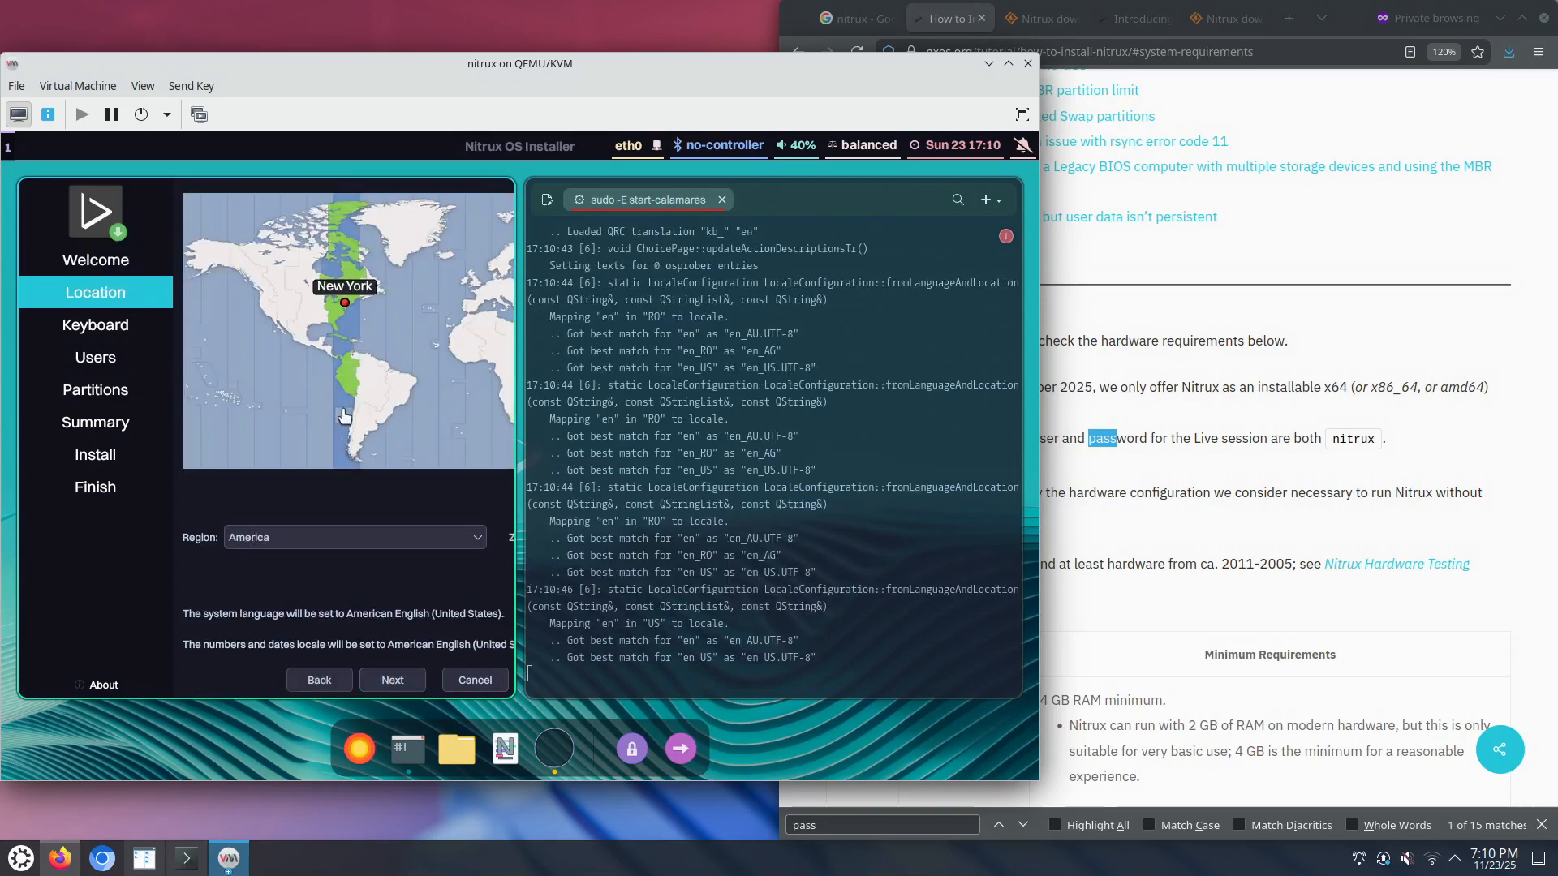
left_click(410, 684)
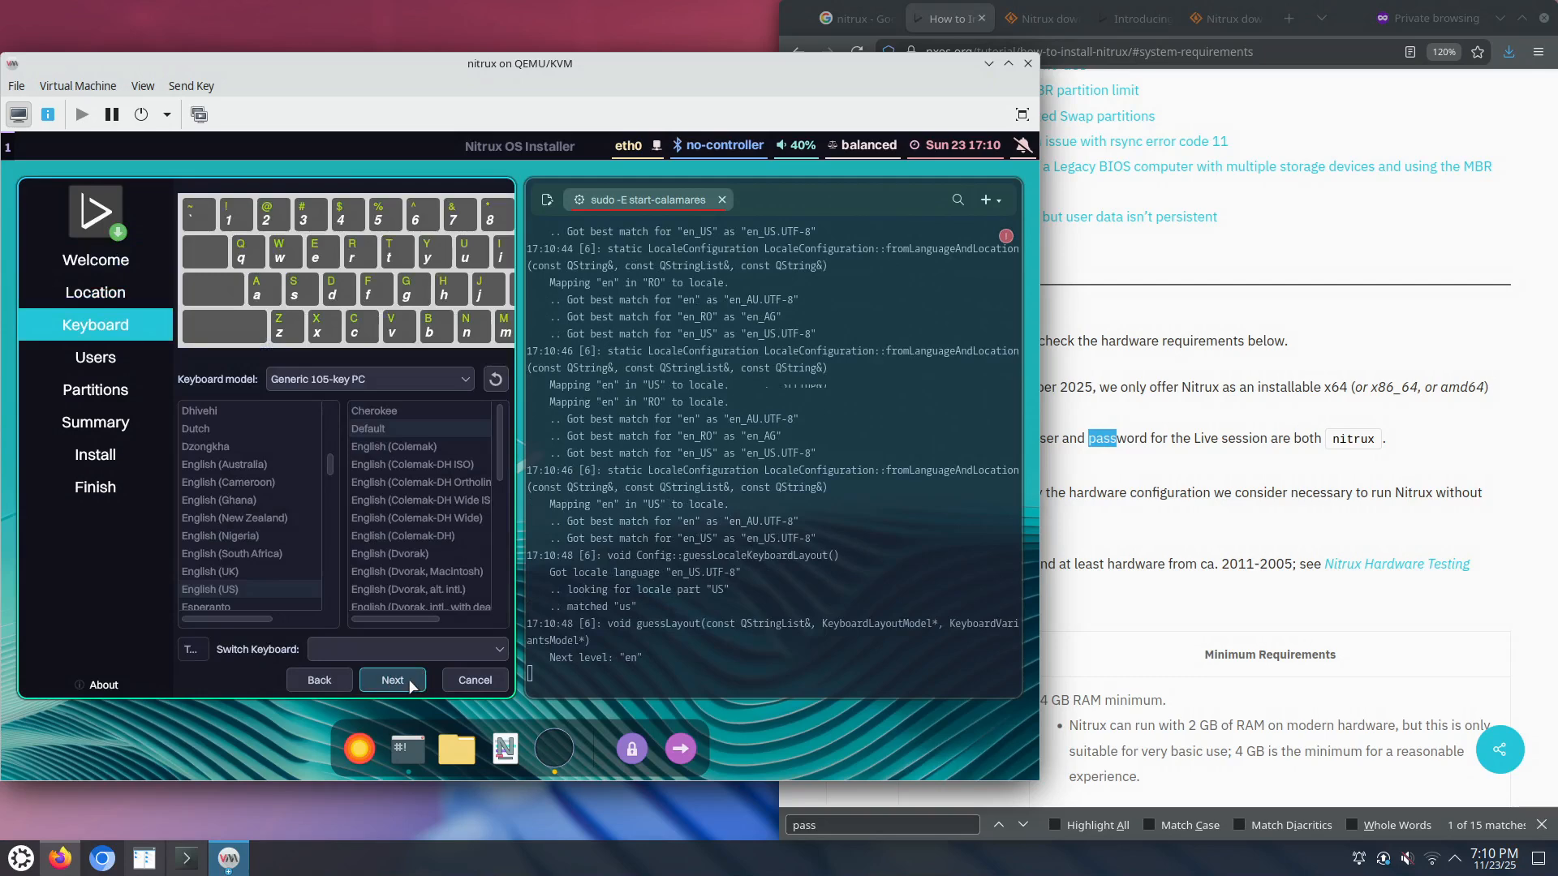
left_click(411, 686)
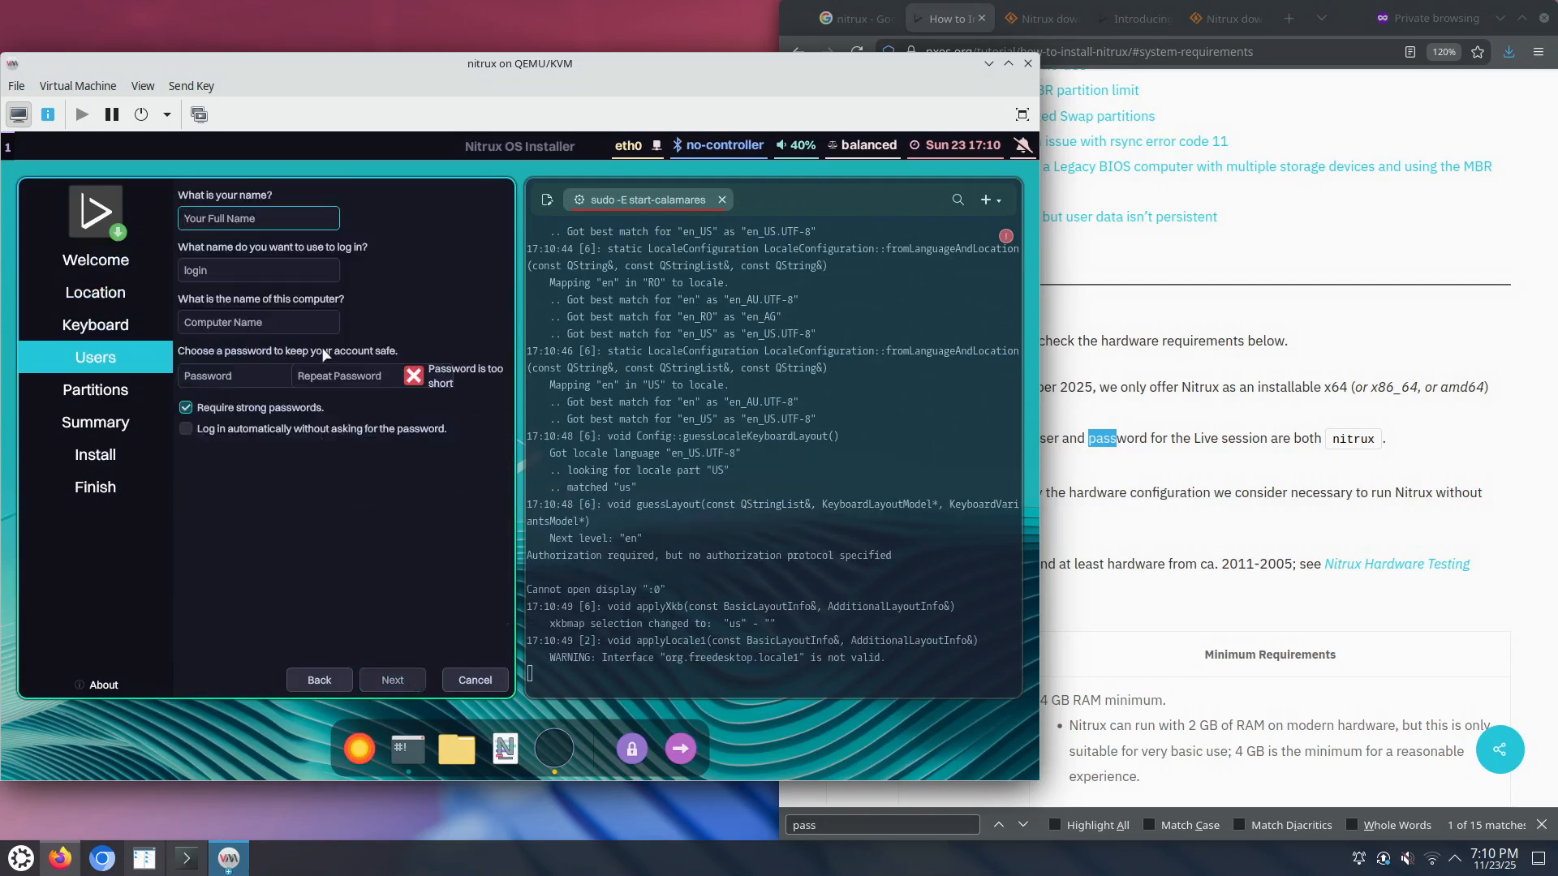
Step: Enter administrator as the user name and replace the suggested computer name with nitrux
type("administrat")
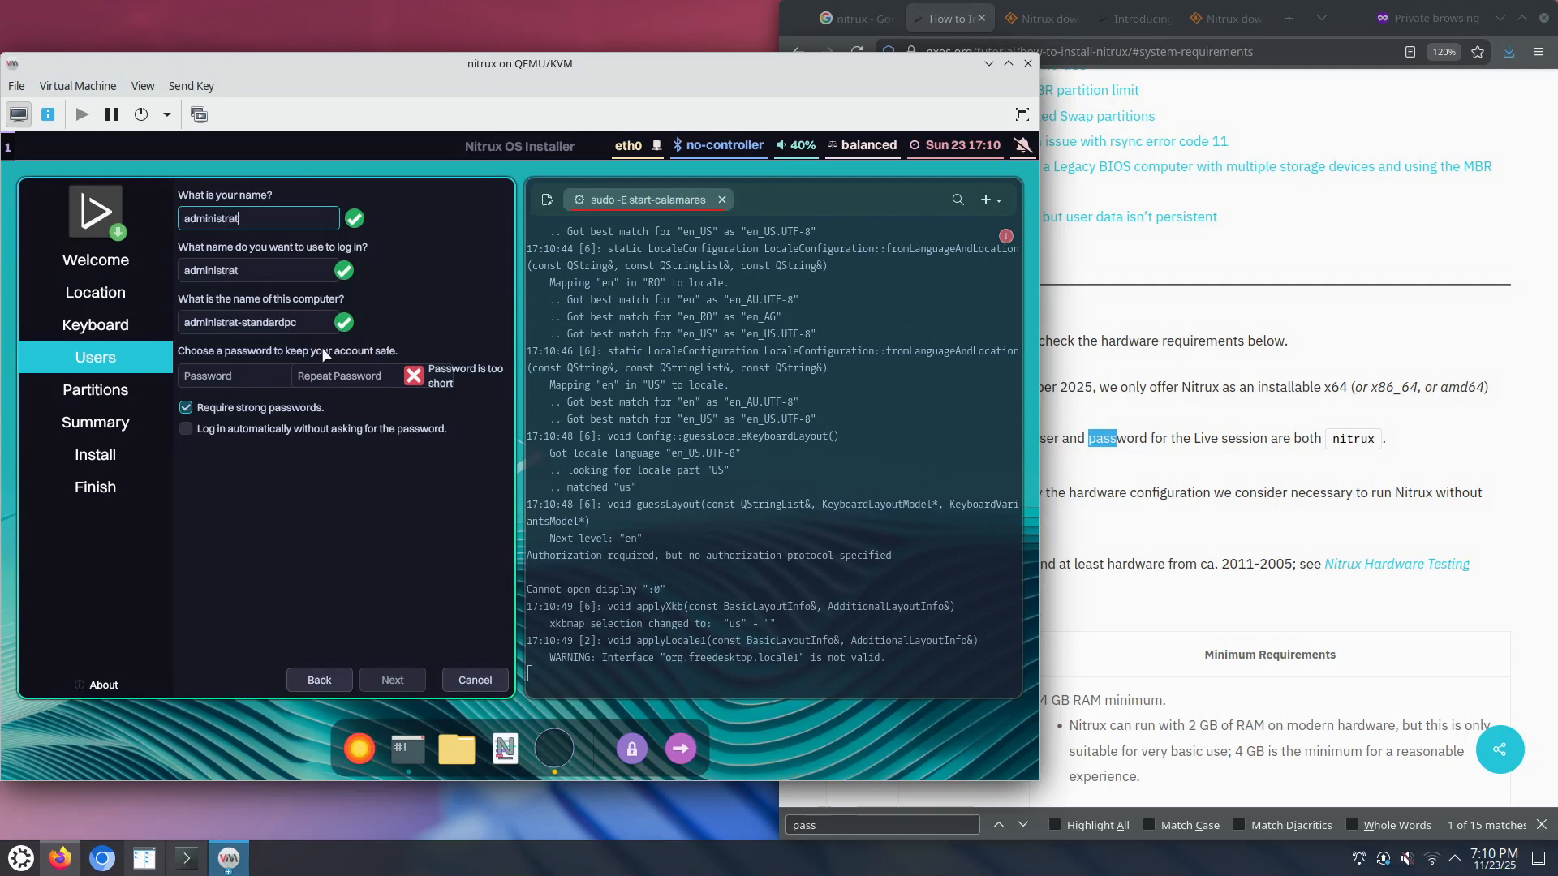
type("or")
left_click(309, 325)
key("BackSpace")
key("BackSpace")
key("BackSpace")
key("BackSpace")
key("BackSpace")
key("BackSpace")
key("BackSpace")
key("BackSpace")
key("BackSpace")
key("BackSpace")
key("BackSpace")
key("BackSpace")
key("BackSpace")
key("BackSpace")
key("BackSpace")
key("BackSpace")
key("BackSpace")
key("BackSpace")
key("BackSpace")
key("BackSpace")
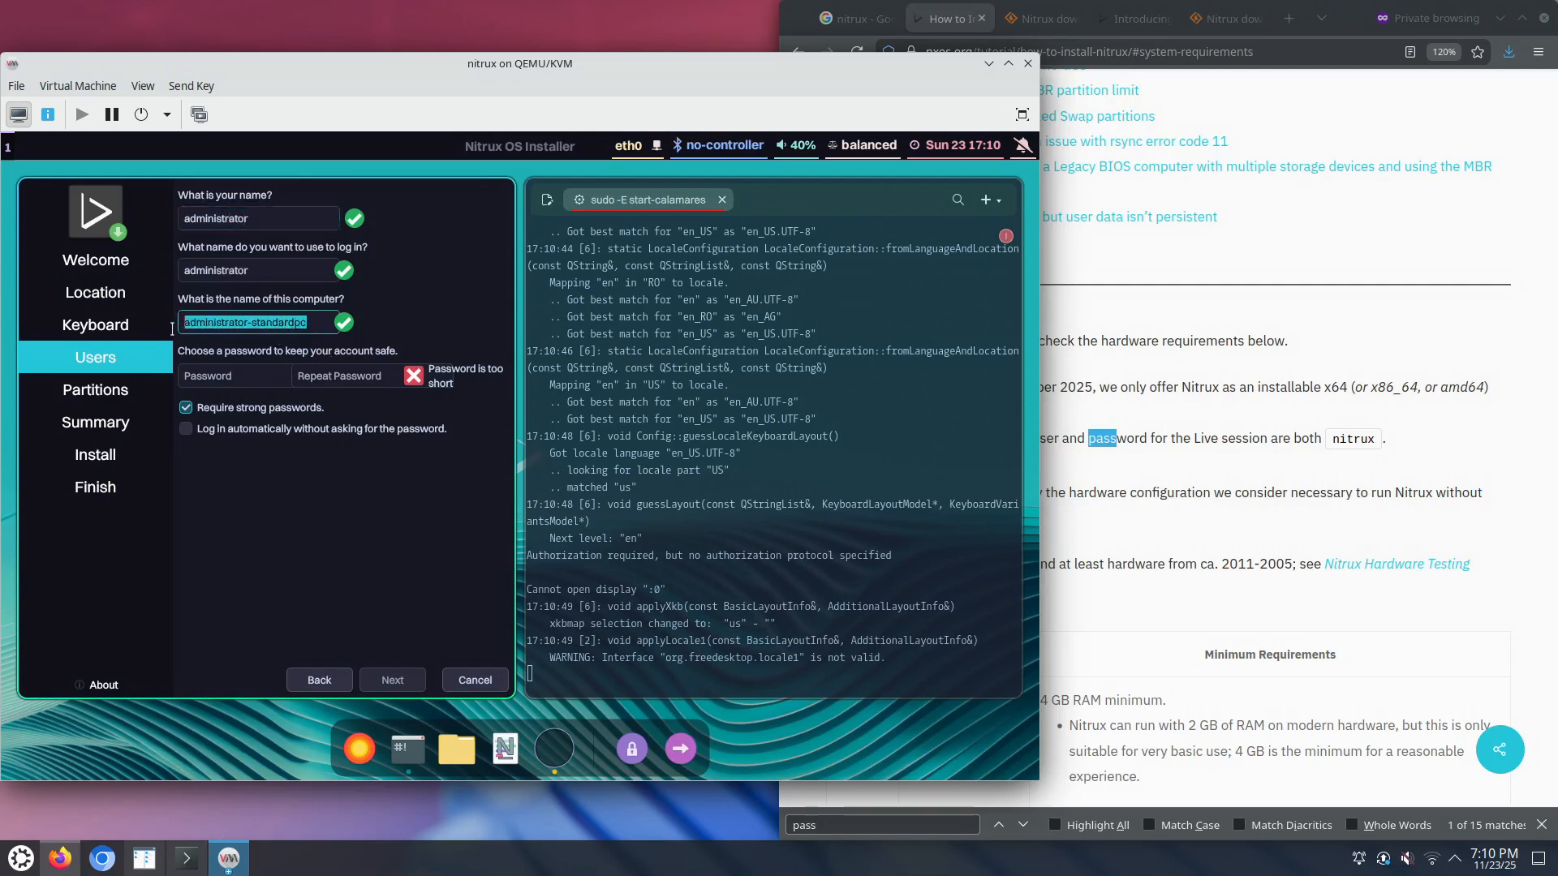
type("nitrux")
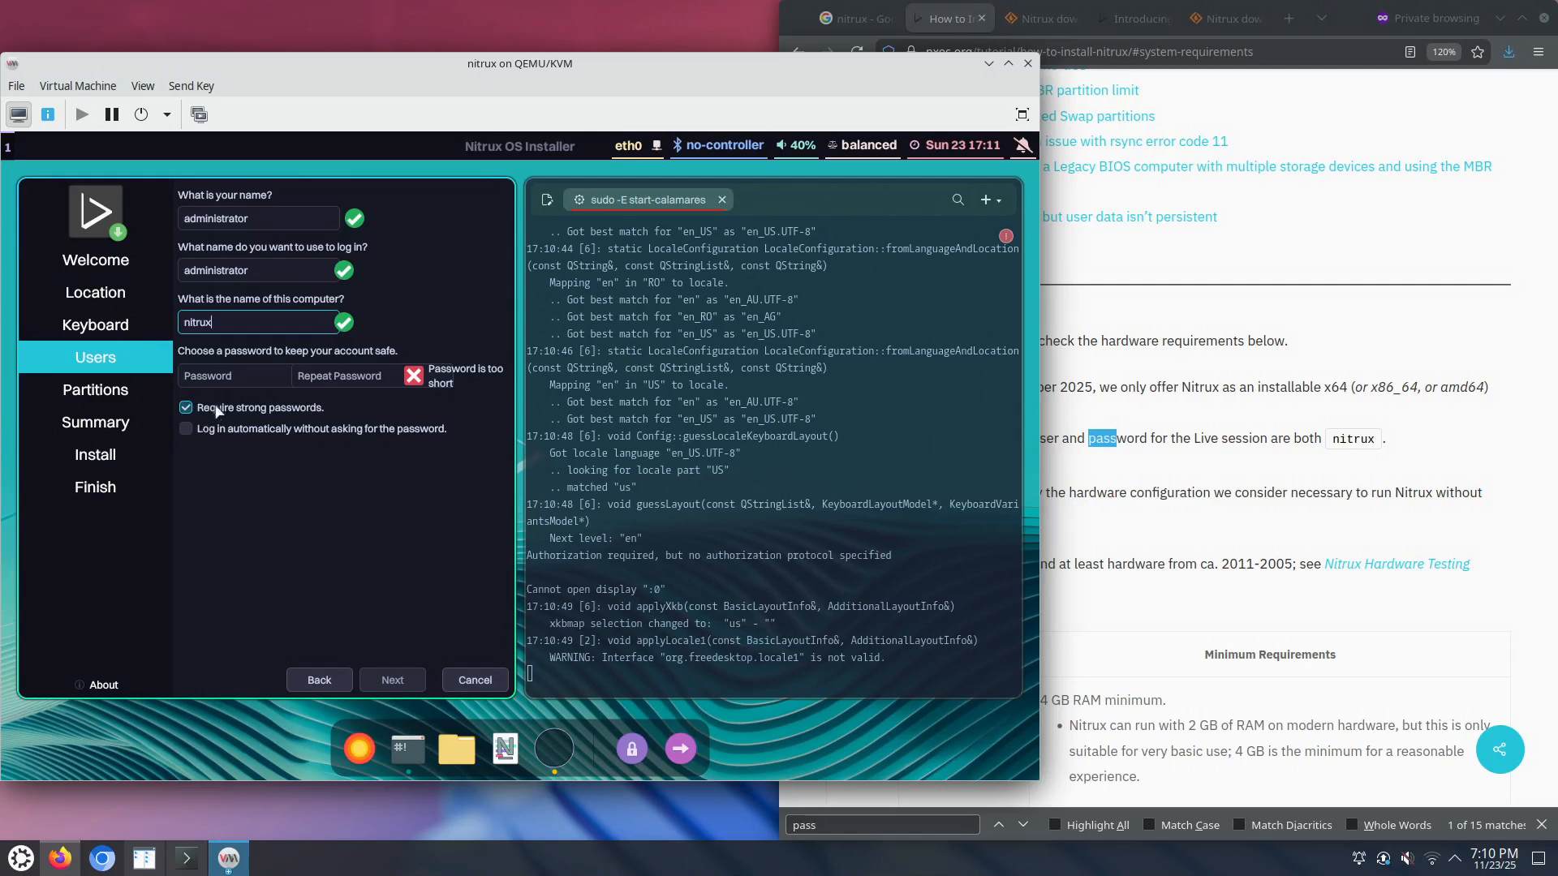
Step: Set a short matching account password, disable Require strong passwords, and continue to Partitions
left_click(233, 372)
type("ni")
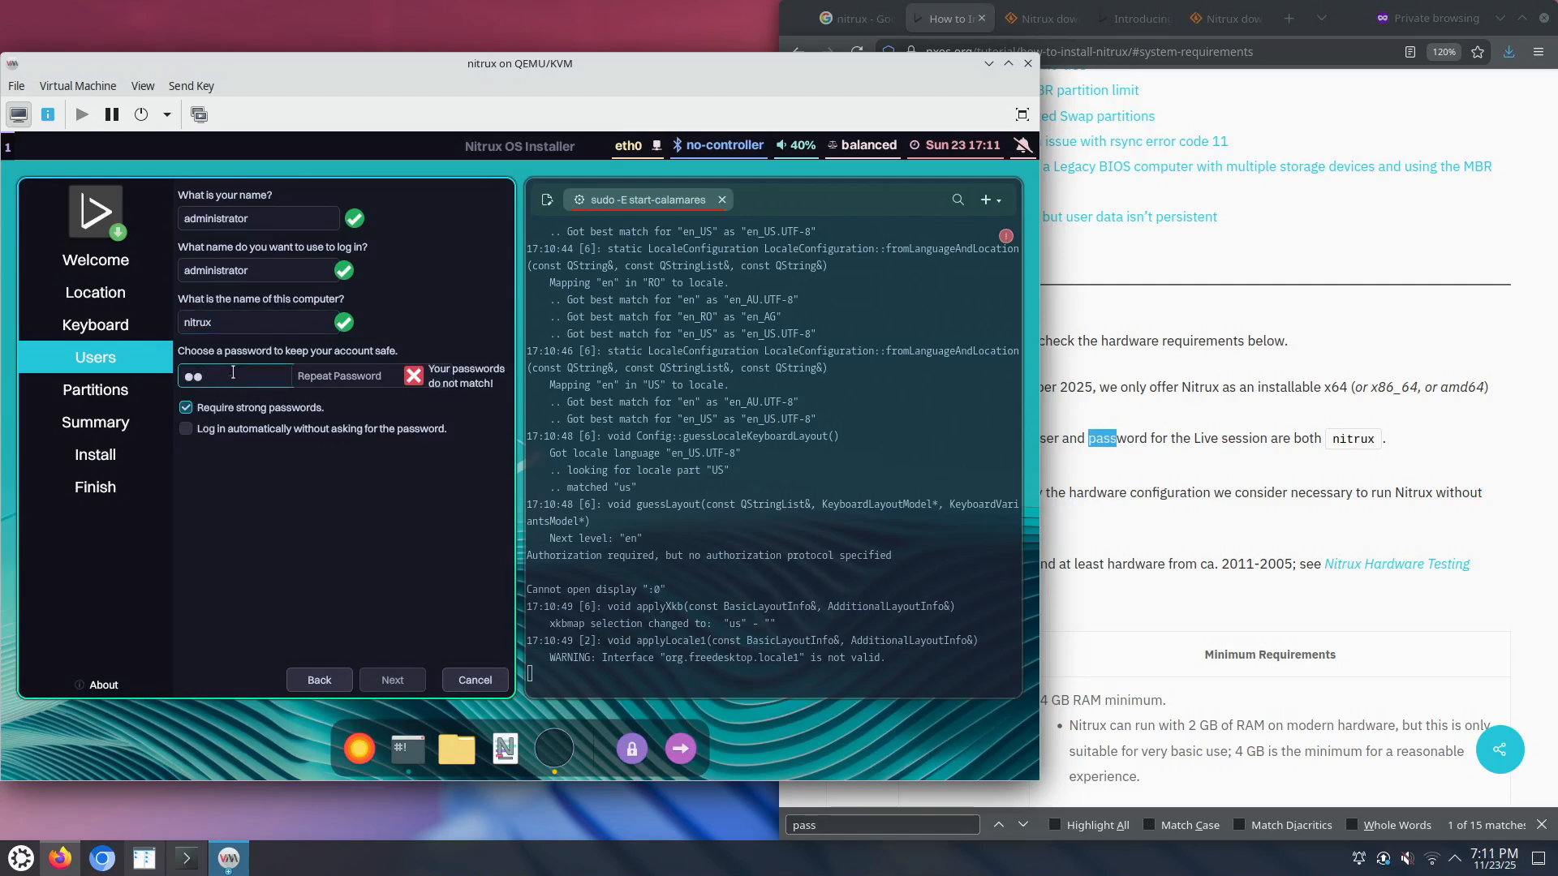
type("tr")
key("Tab")
type("nit")
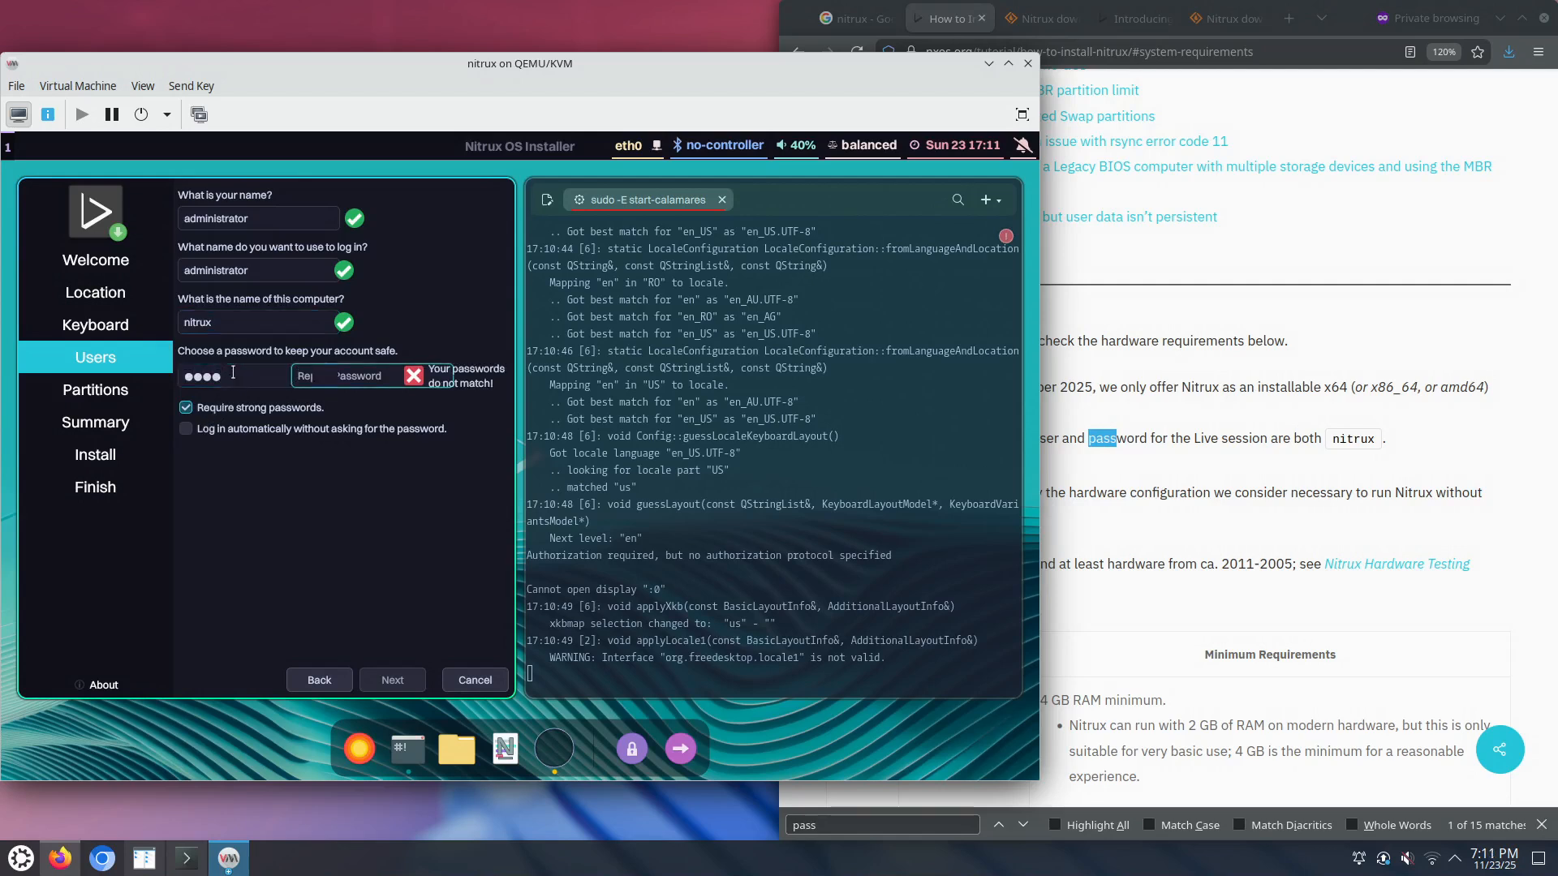
type("r")
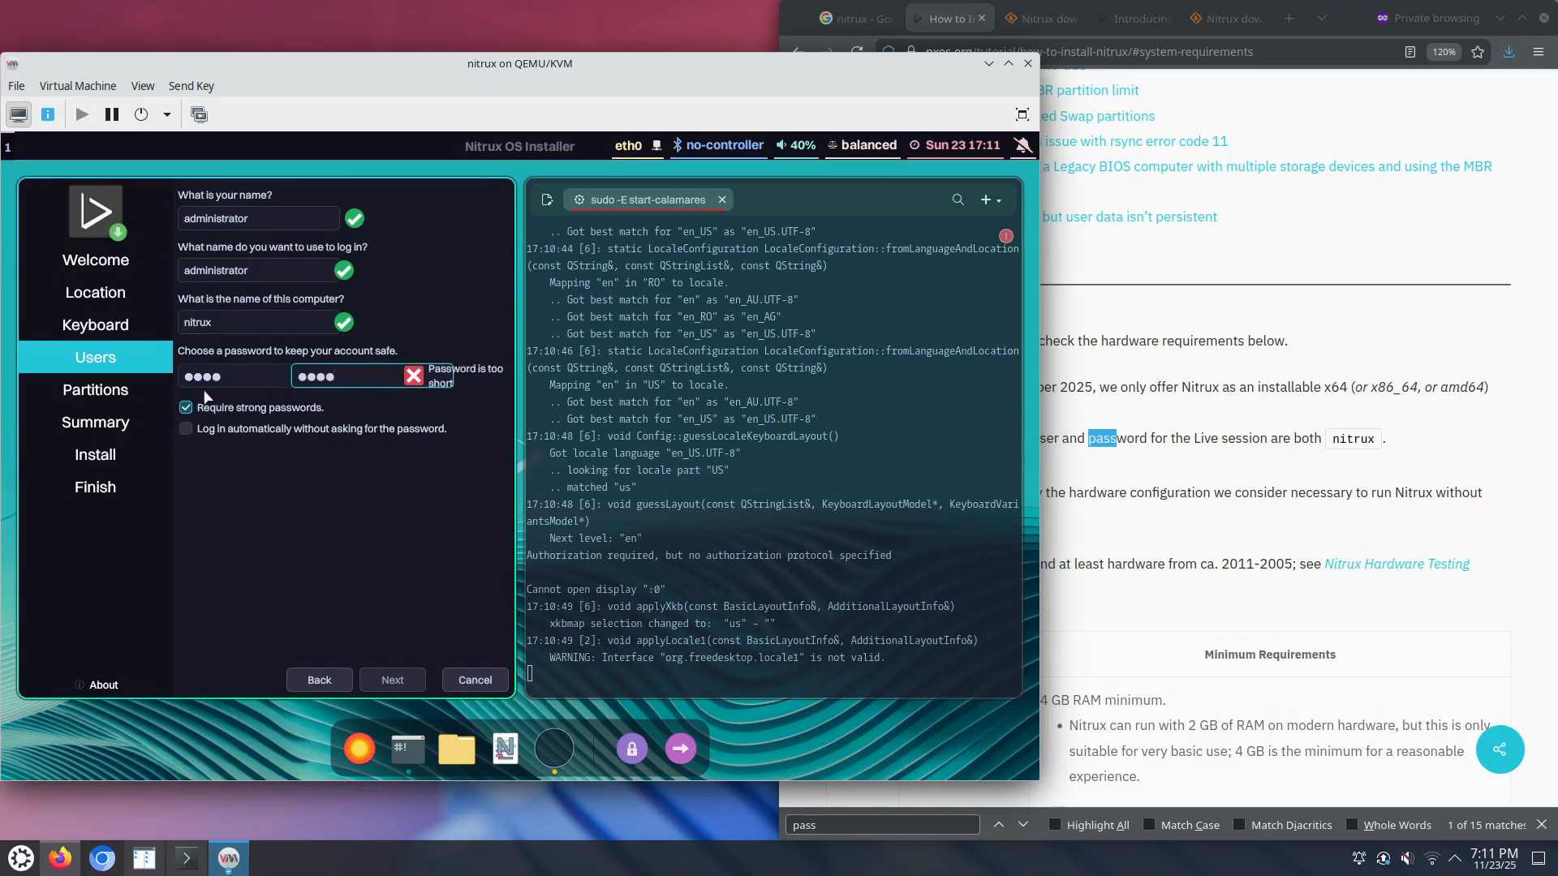
left_click(213, 412)
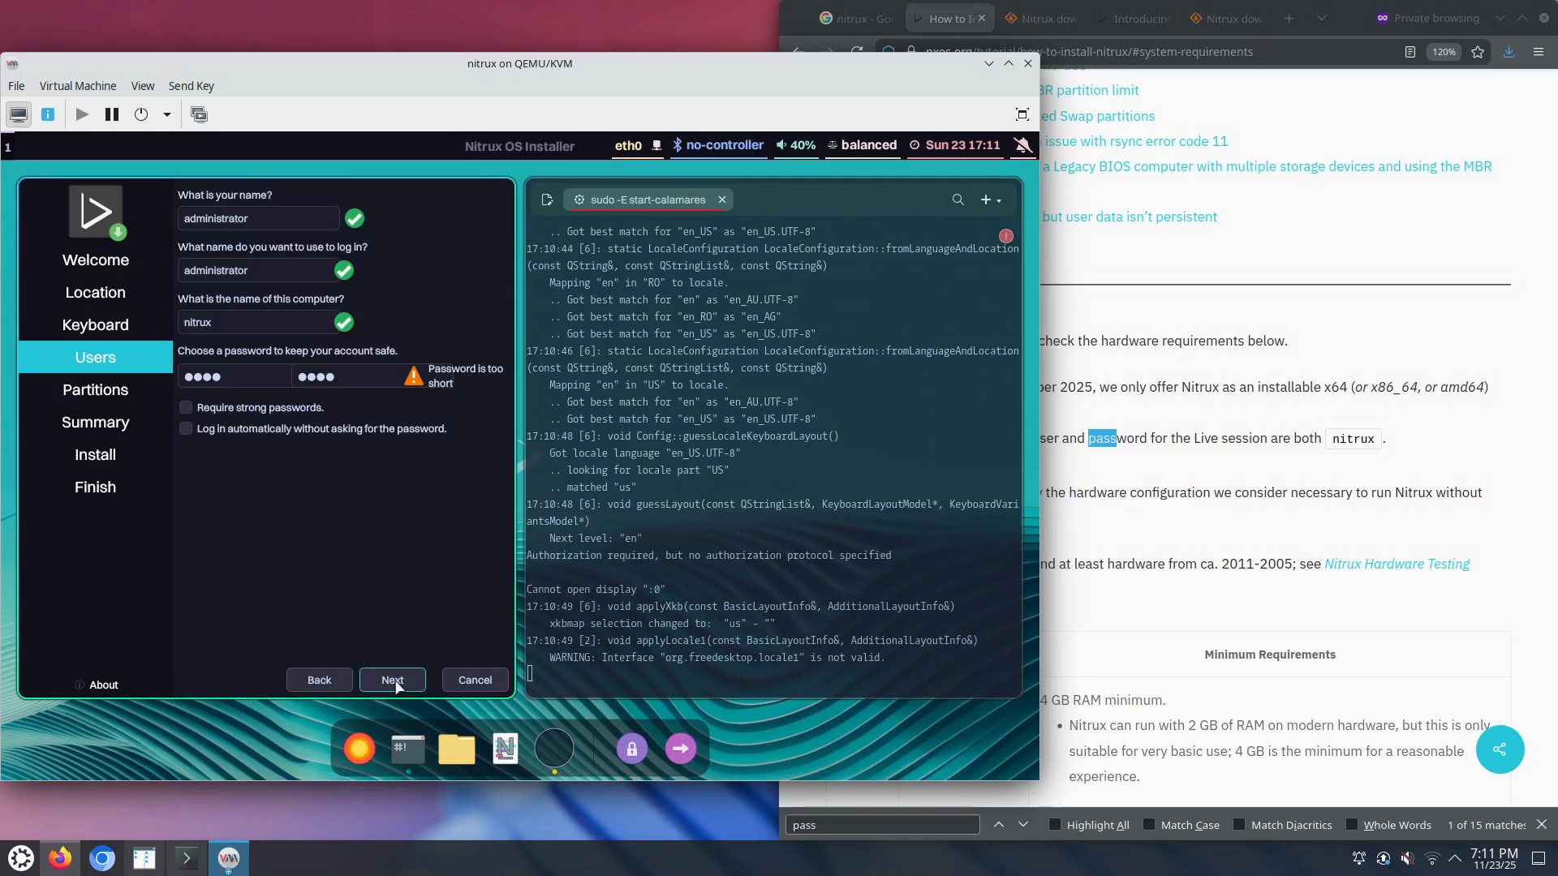
left_click(397, 686)
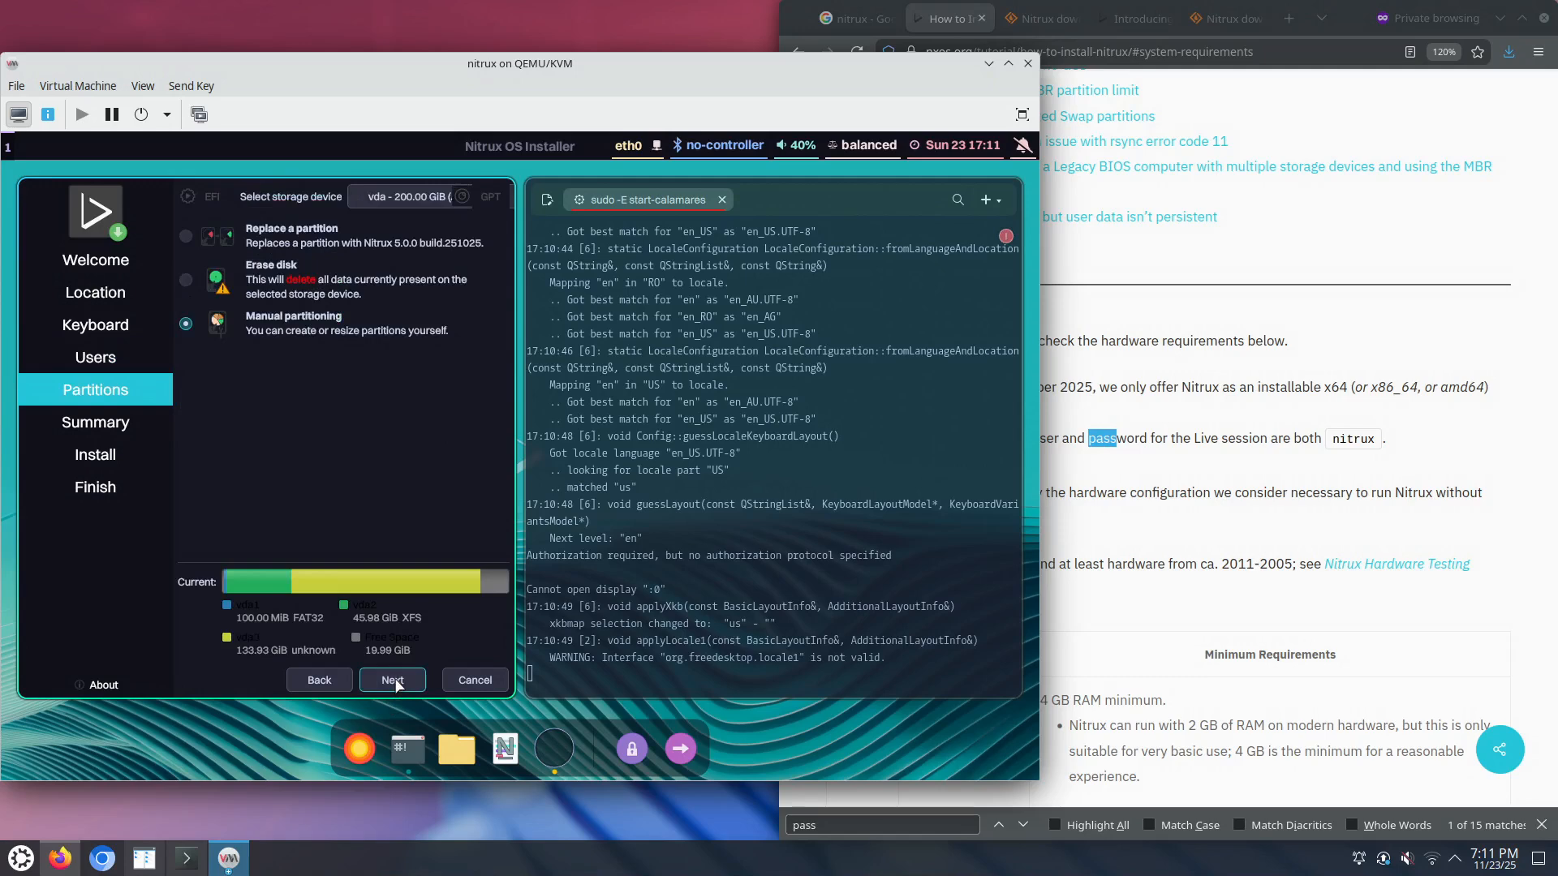
Step: Select Erase disk for the 200.00 GiB vda disk and move on to the Summary
left_click(187, 282)
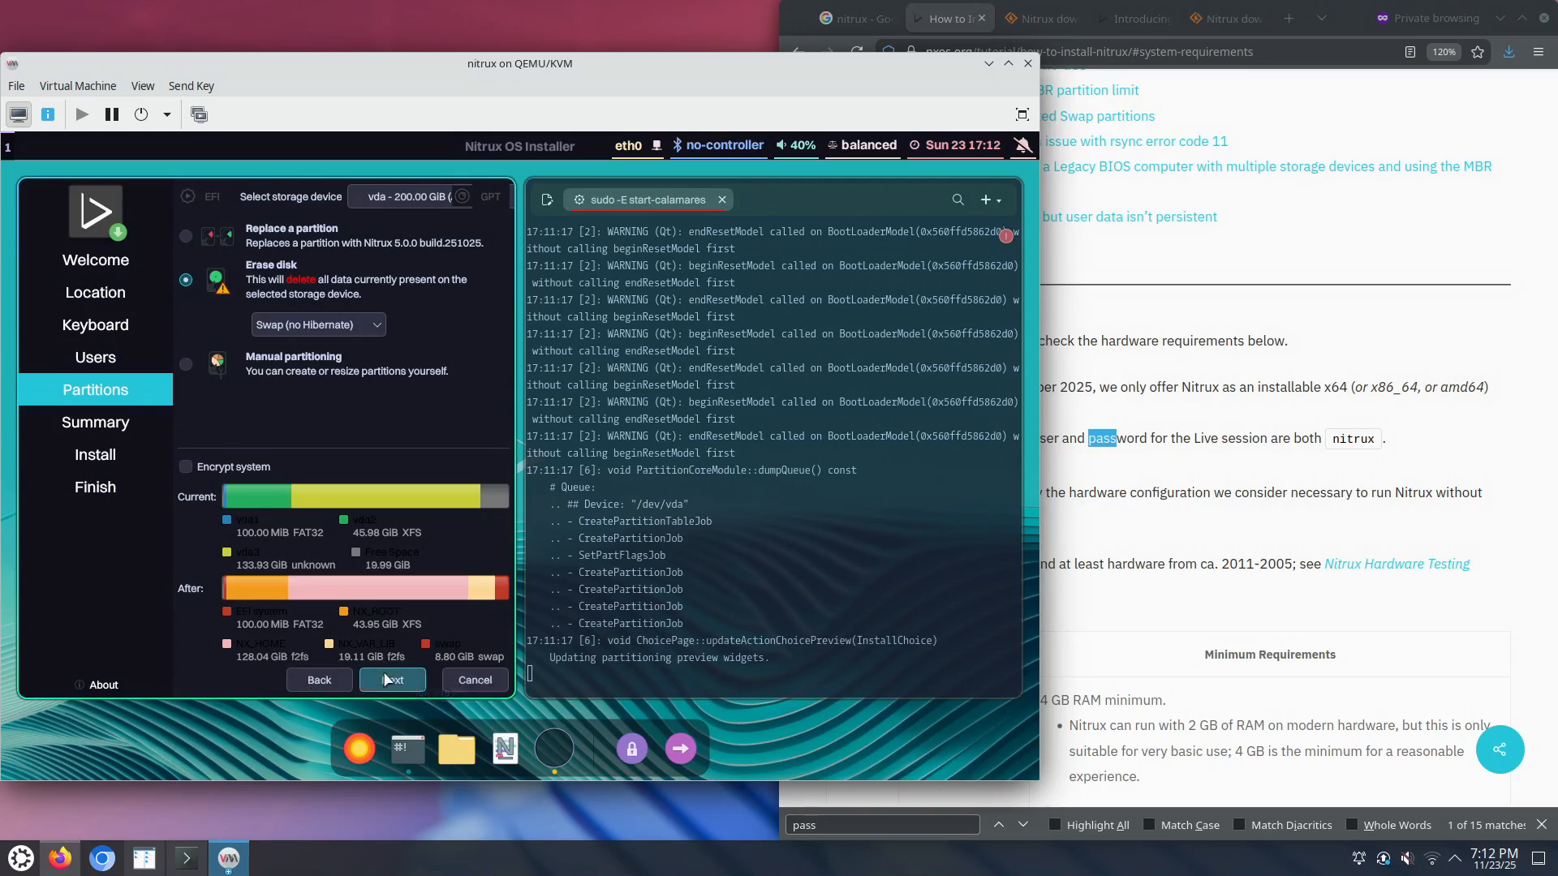
left_click(387, 680)
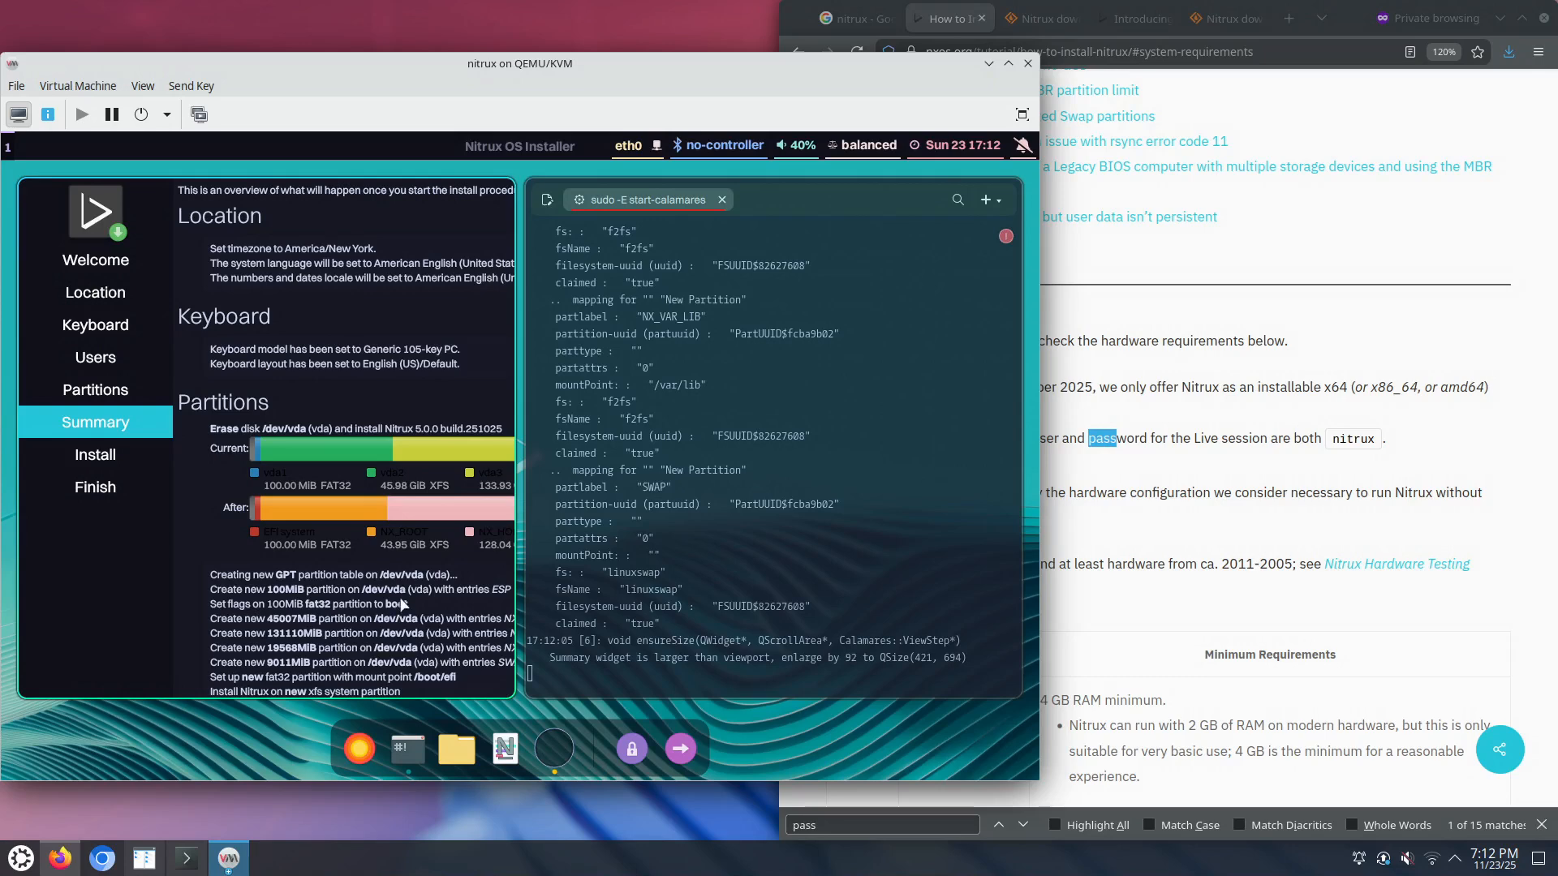
Step: Review the Summary and start the Nitrux installation, confirming the disk changes on /dev/vda
left_click(659, 614)
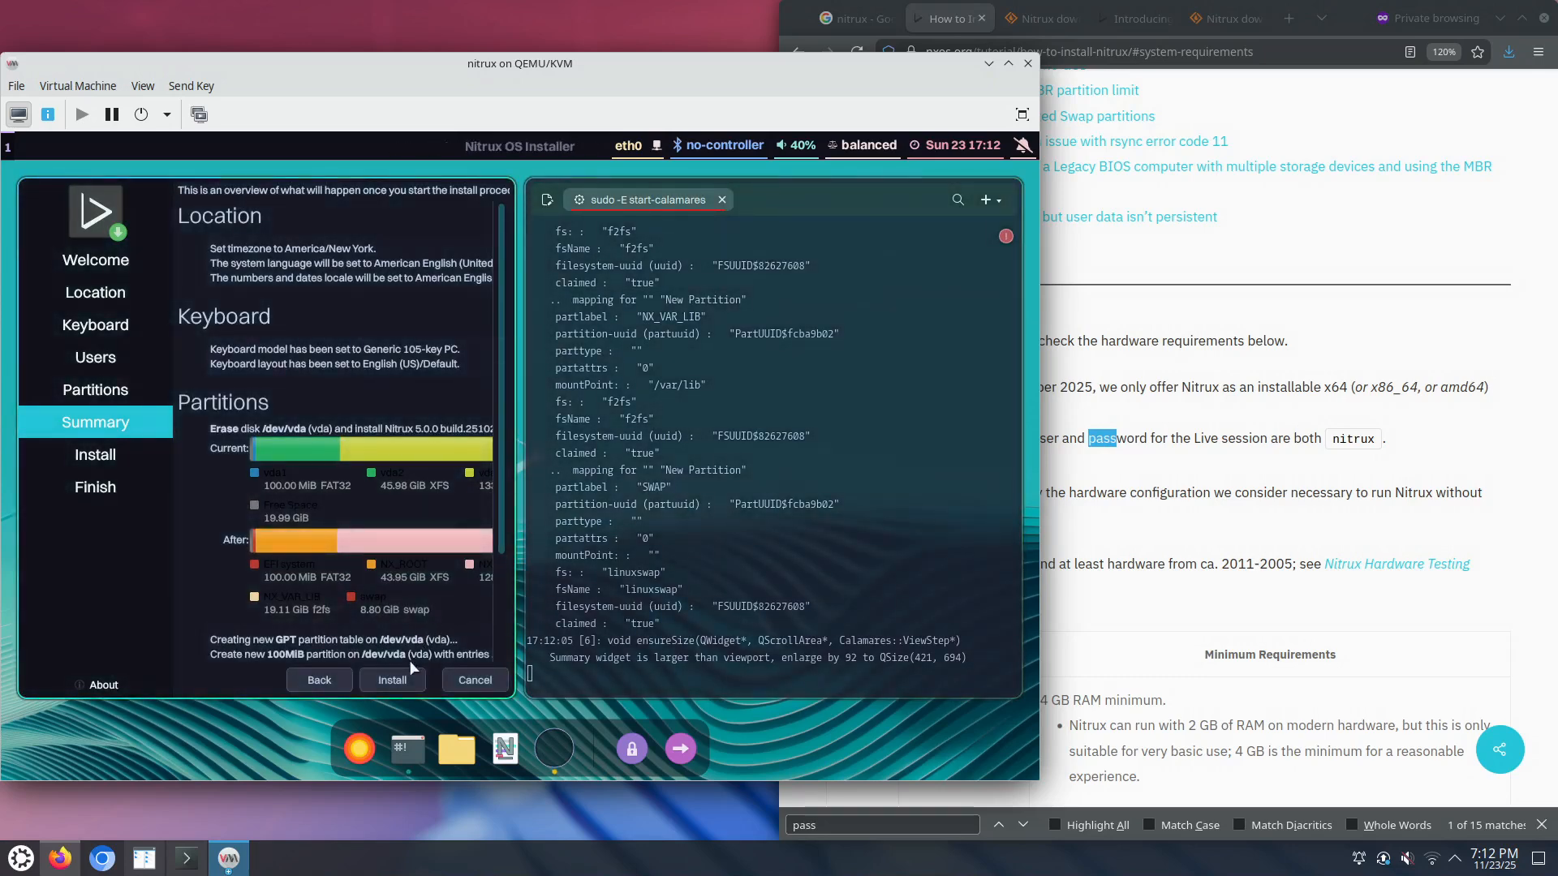
scroll(401, 616, "down", 3)
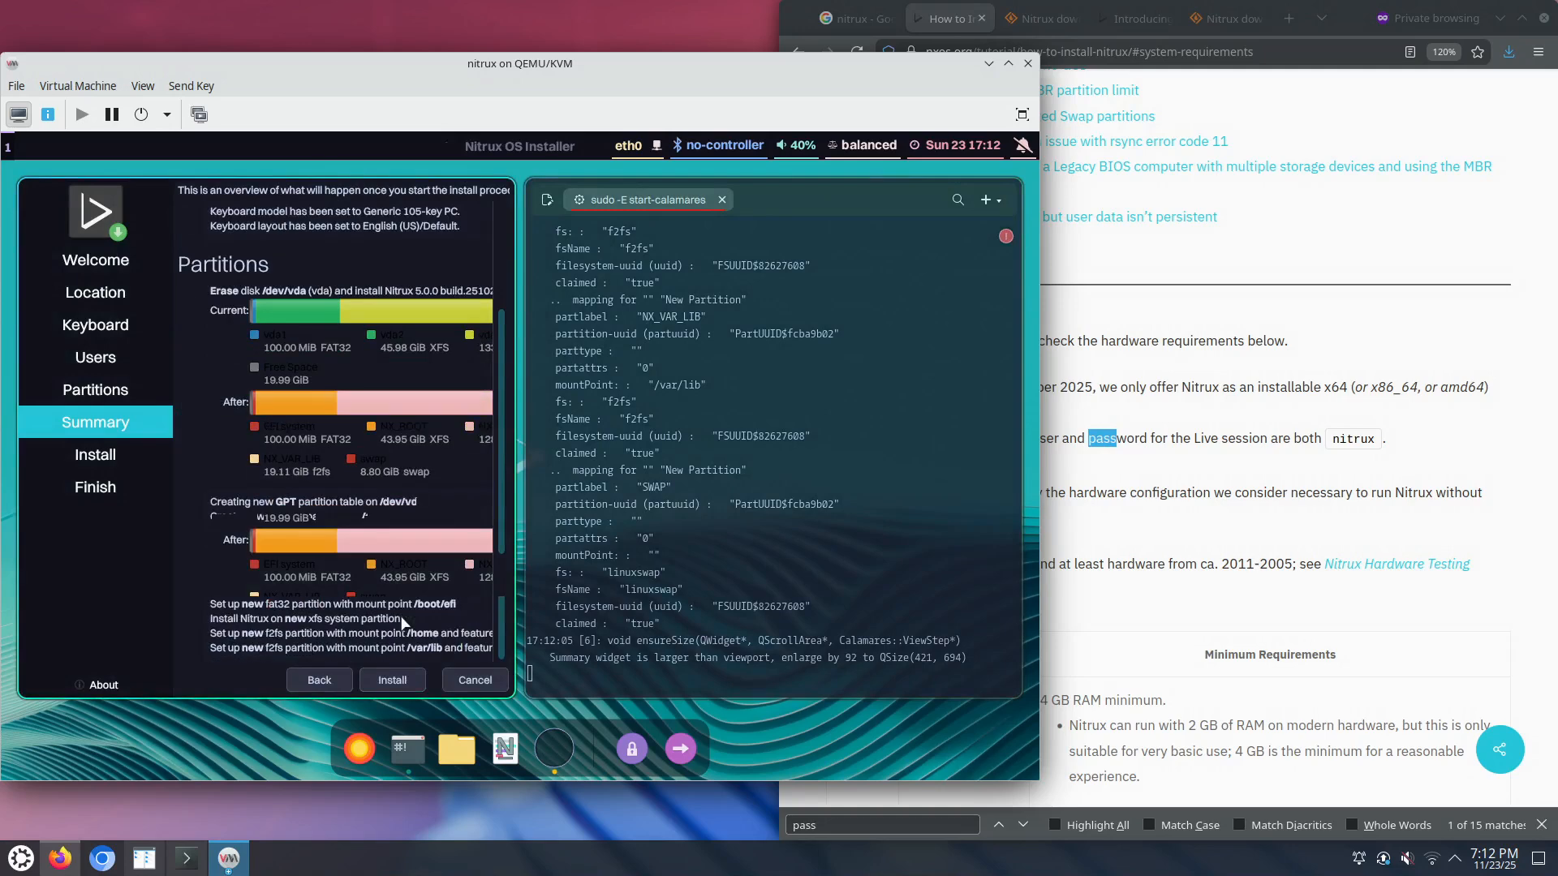
left_click(391, 681)
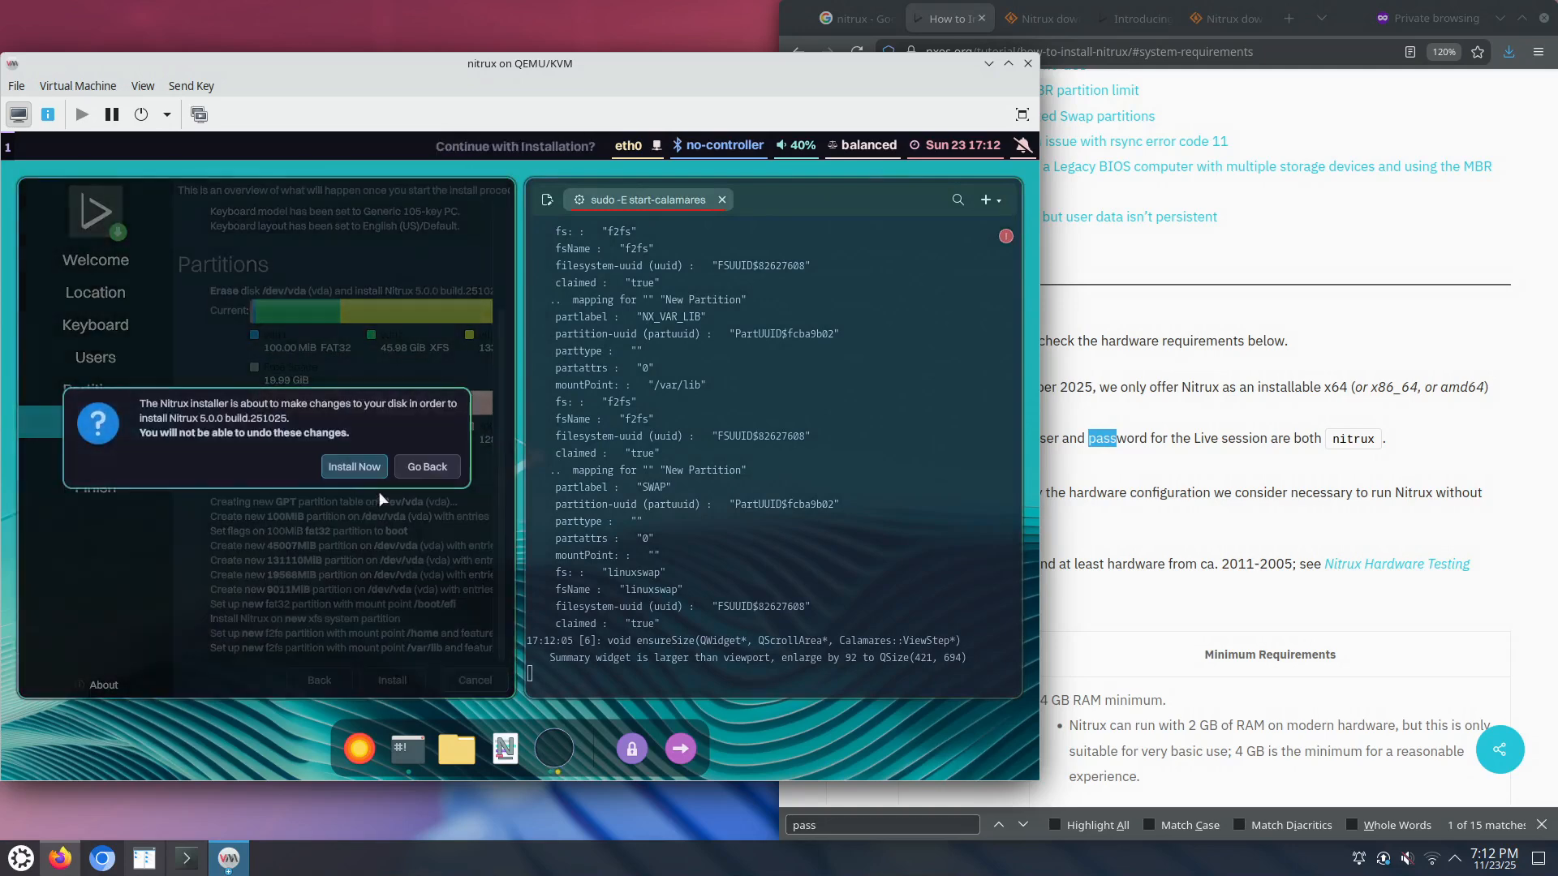
left_click(362, 481)
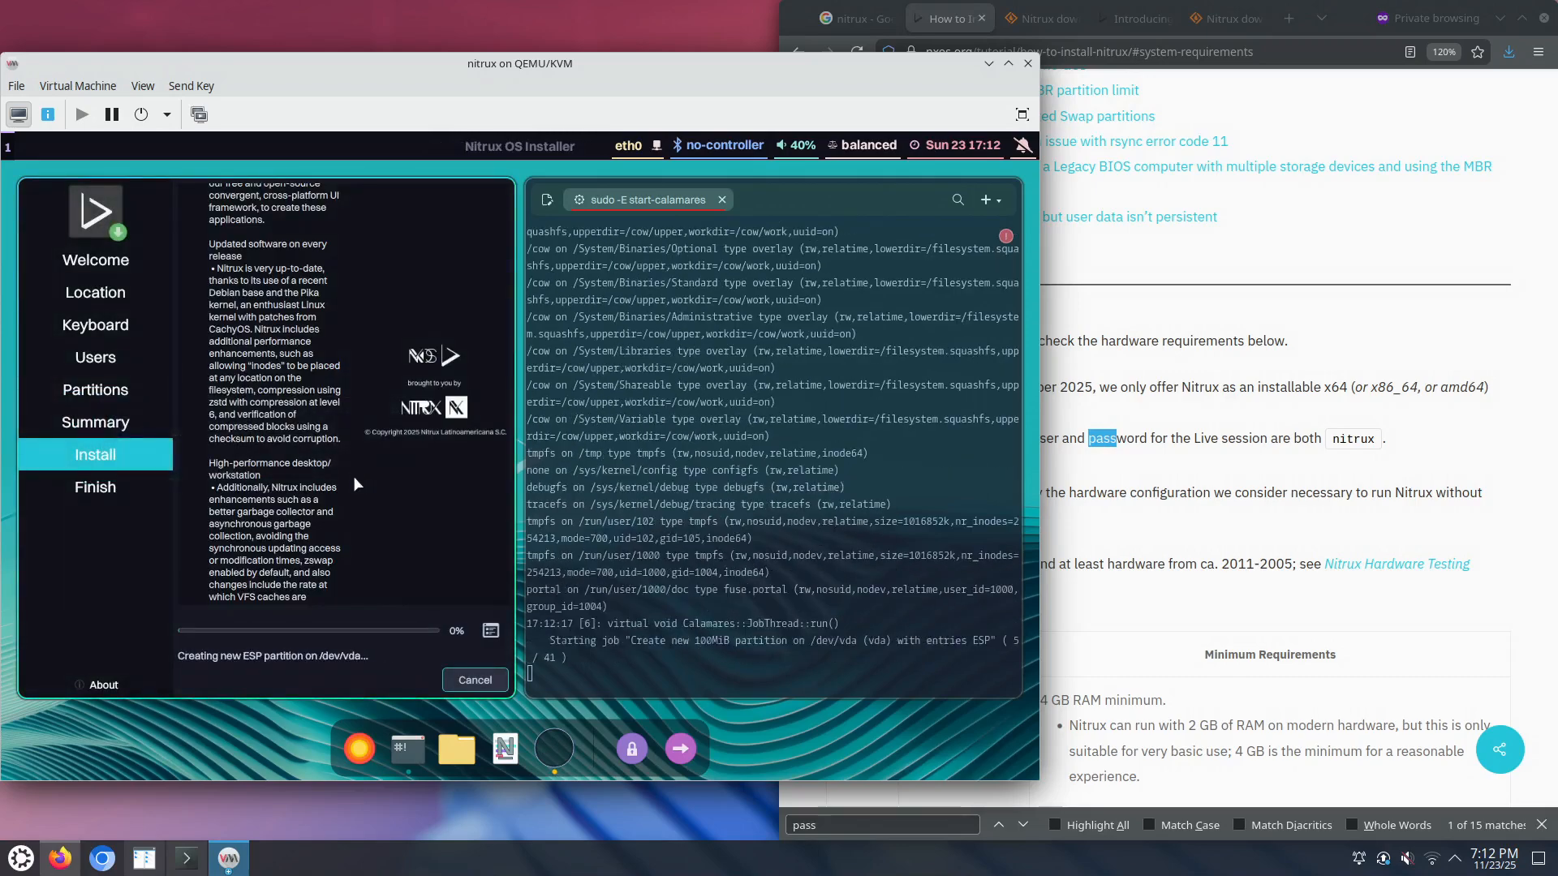
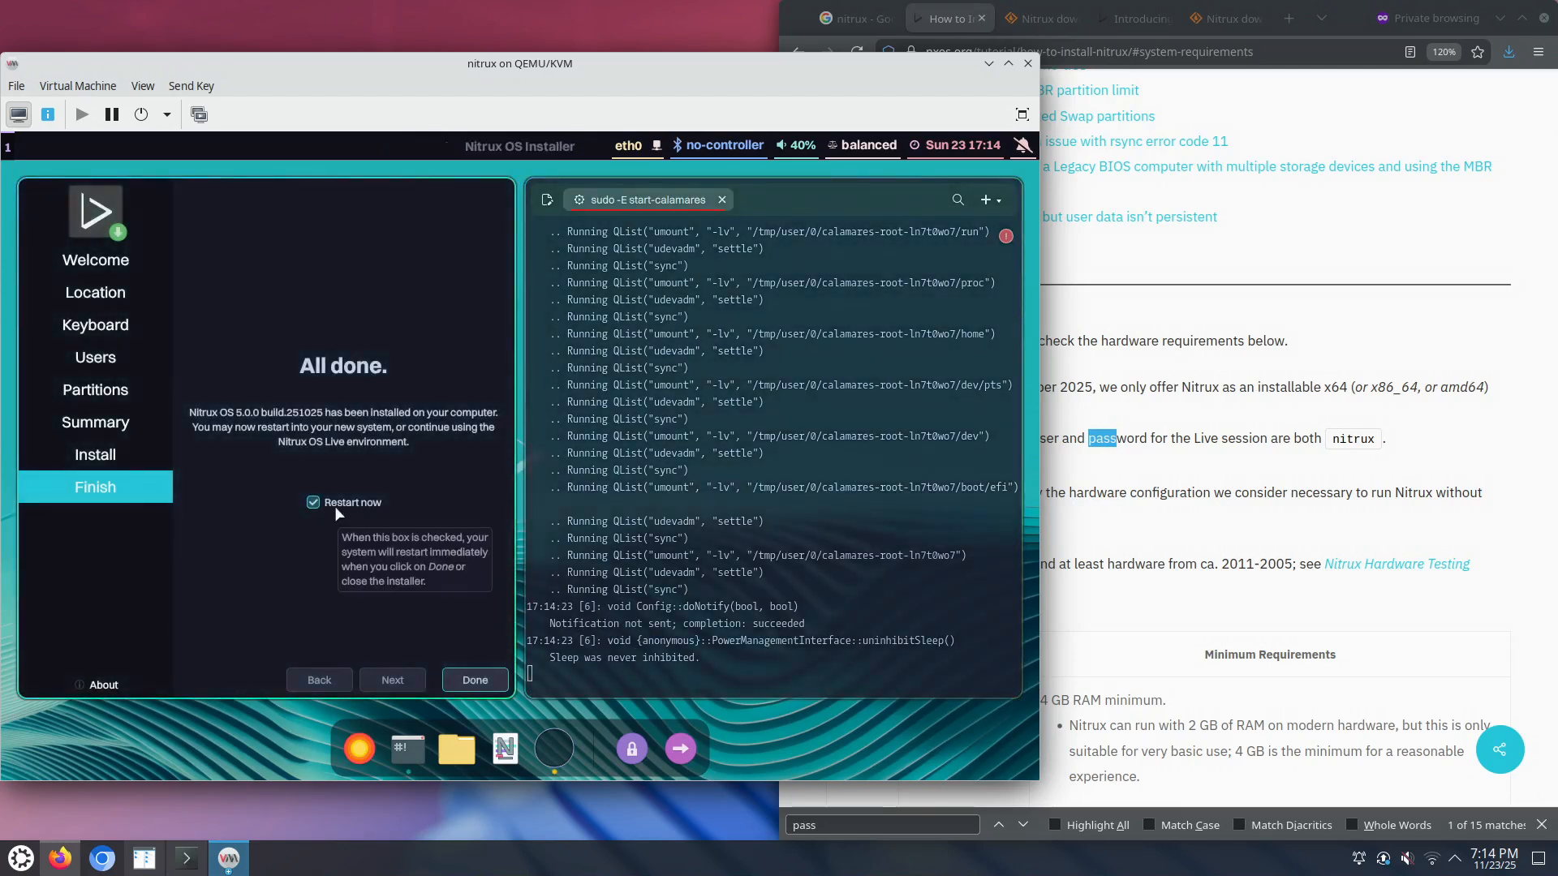
Step: Close the finished installer, force the rebooting VM off, and view its SATA CDROM 1 details
left_click(477, 681)
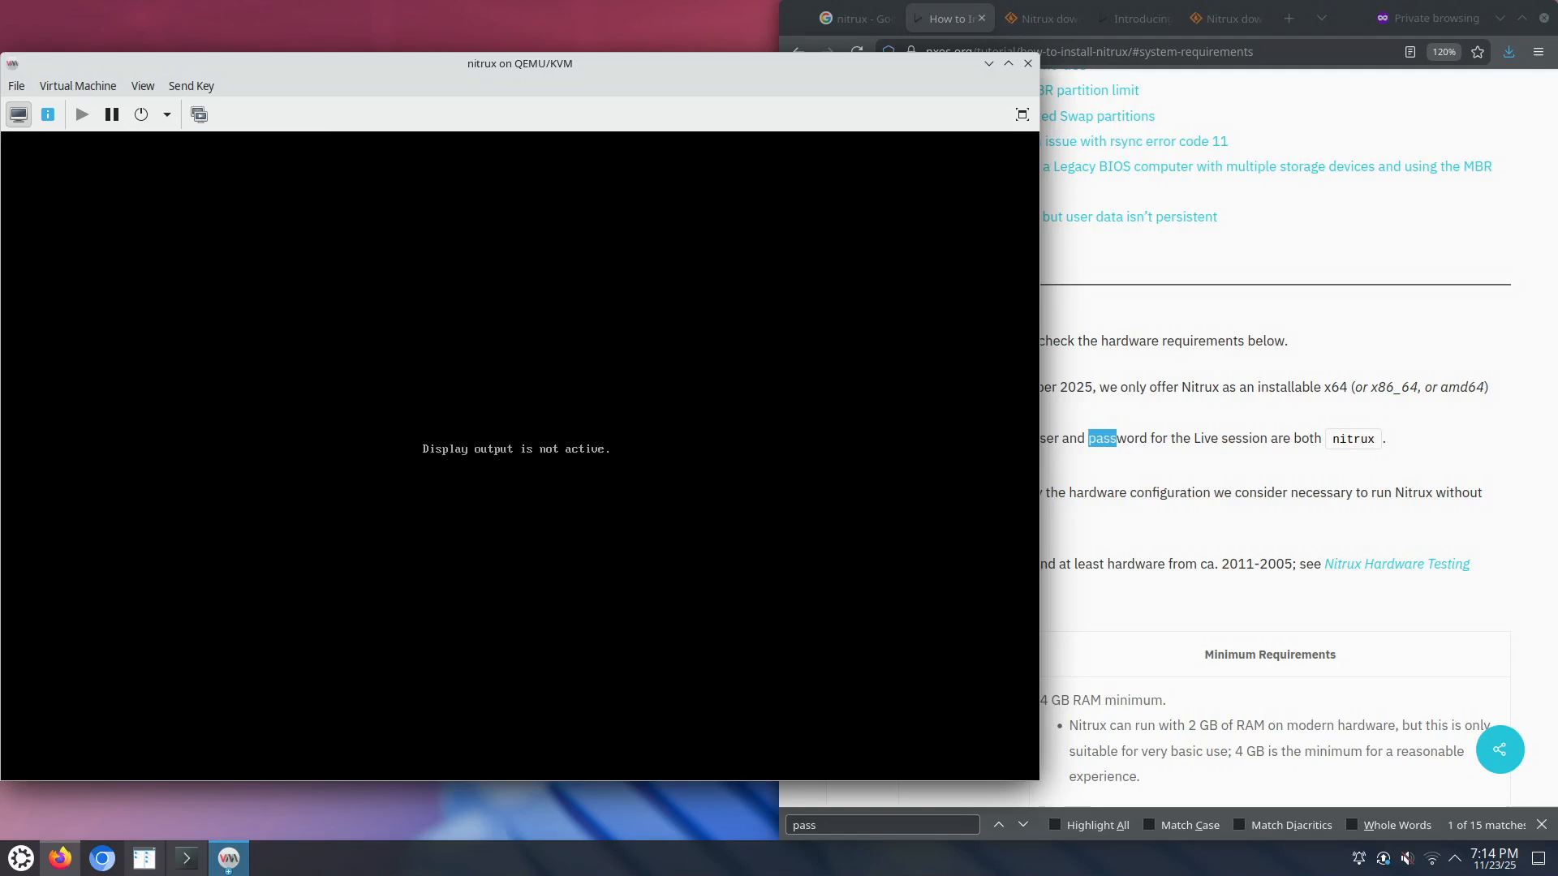
left_click(165, 117)
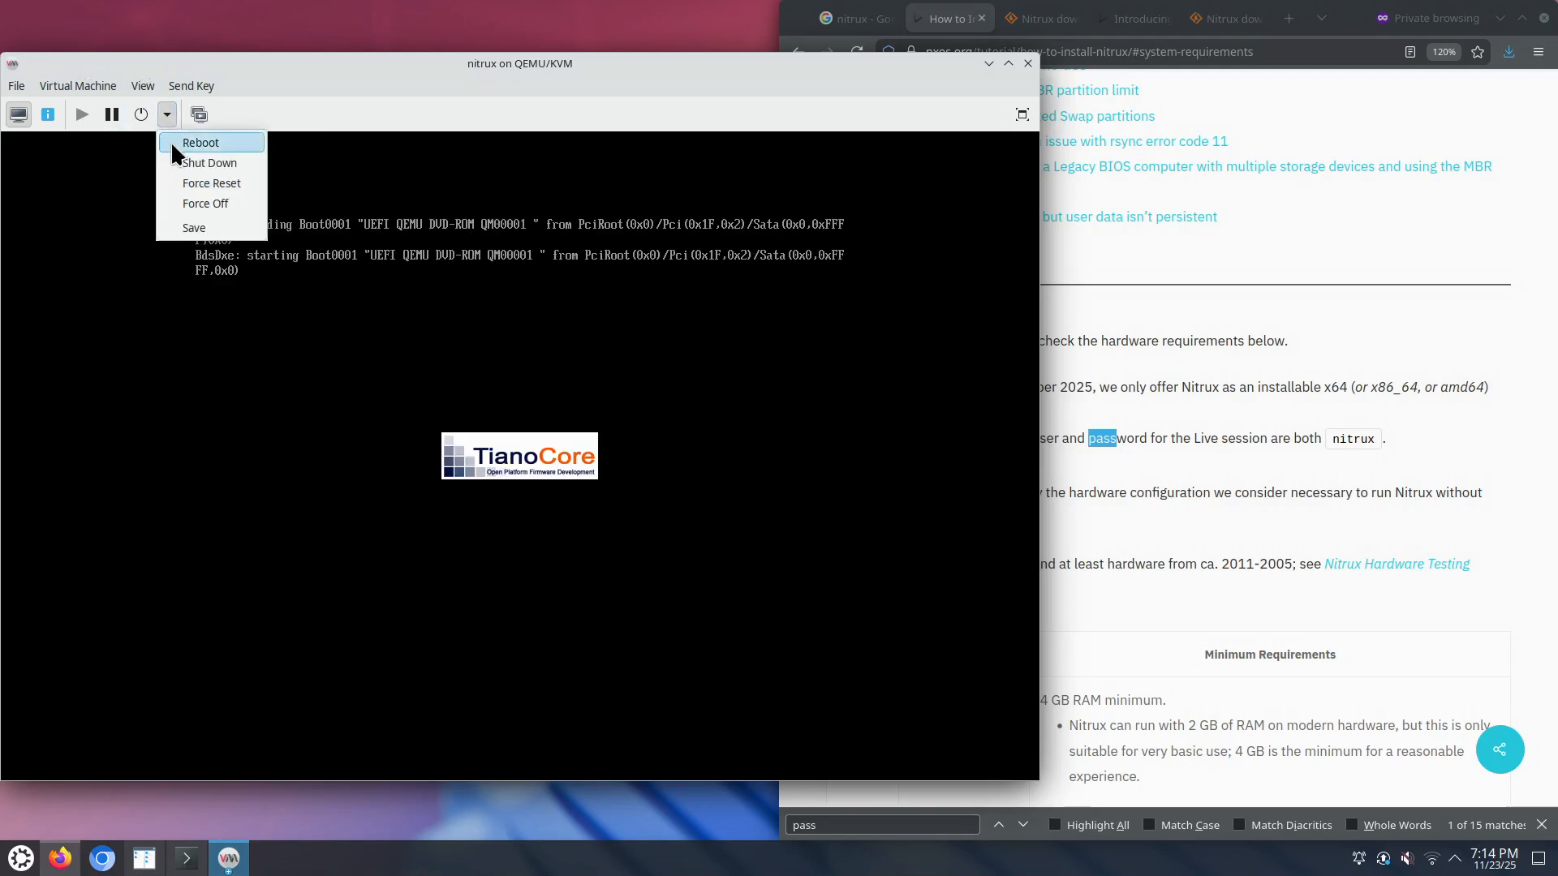
left_click(208, 207)
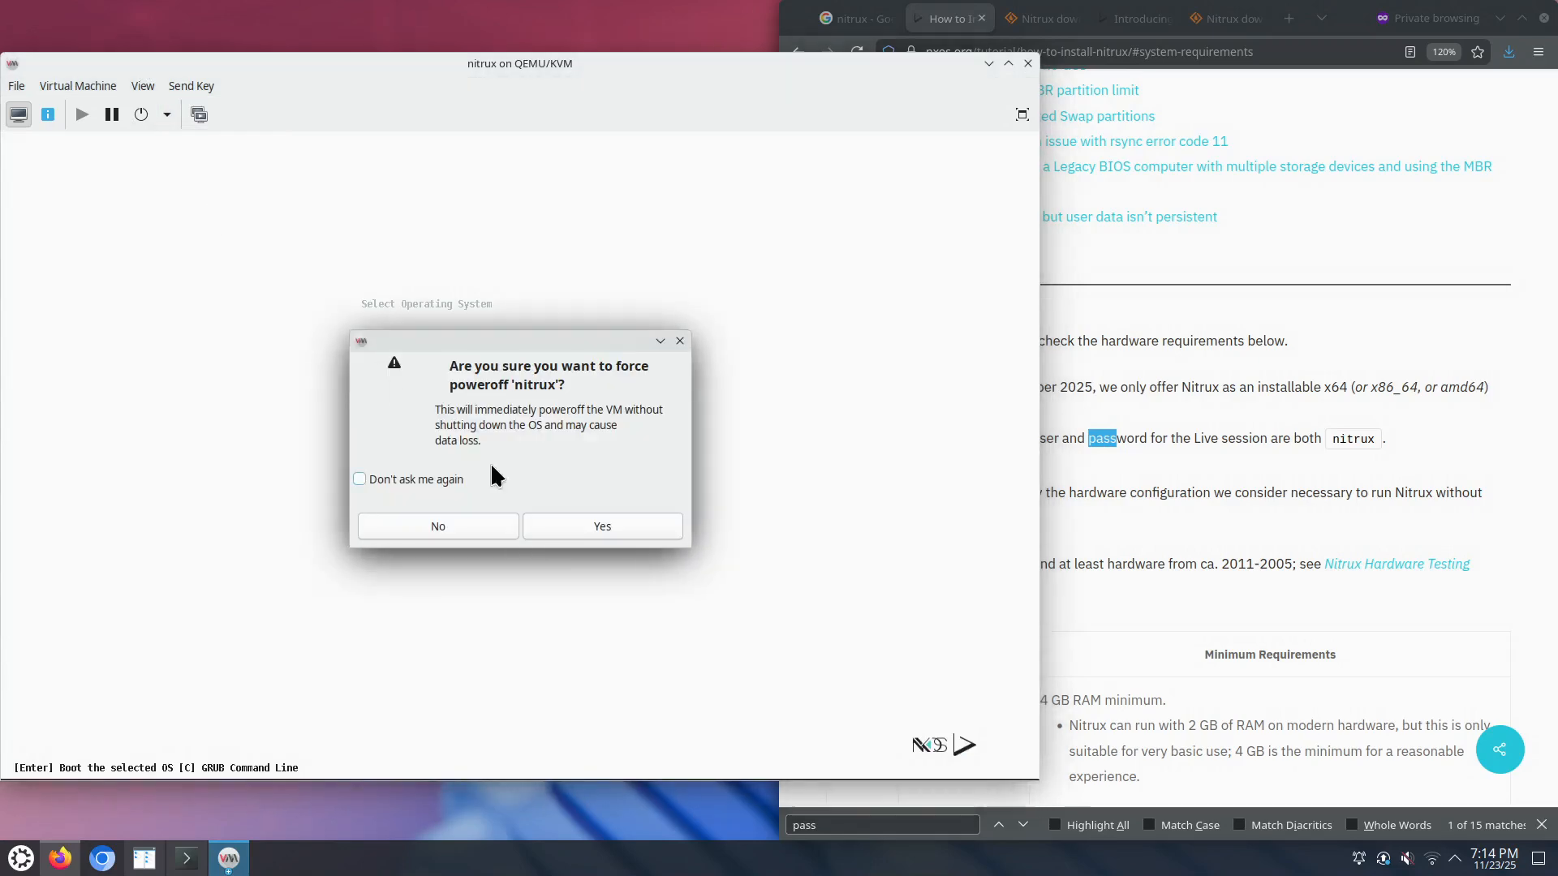
left_click(593, 528)
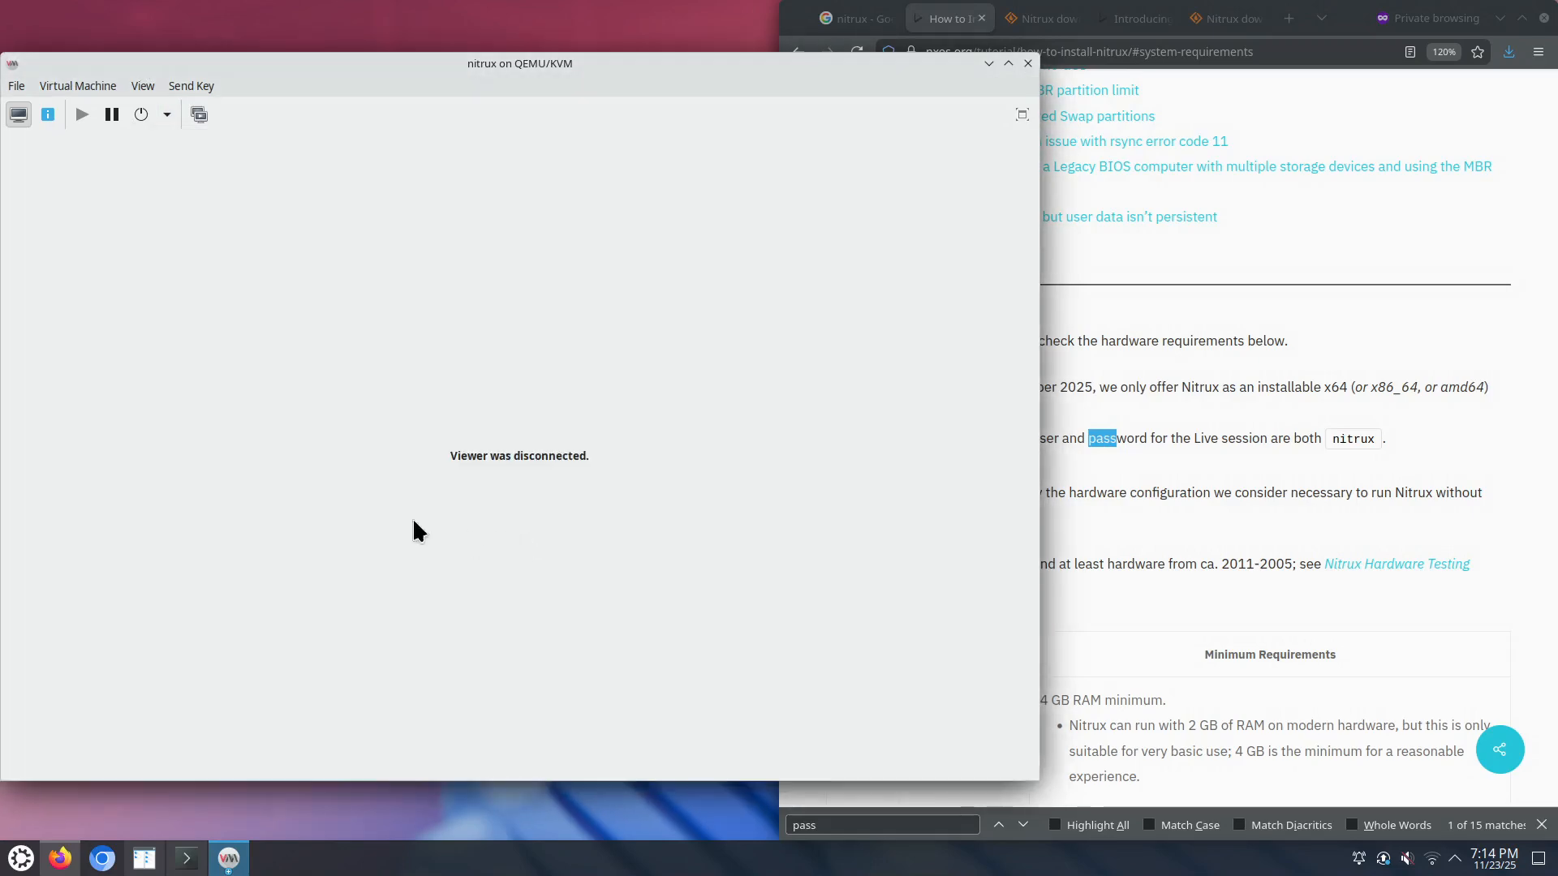
left_click(48, 115)
left_click(97, 300)
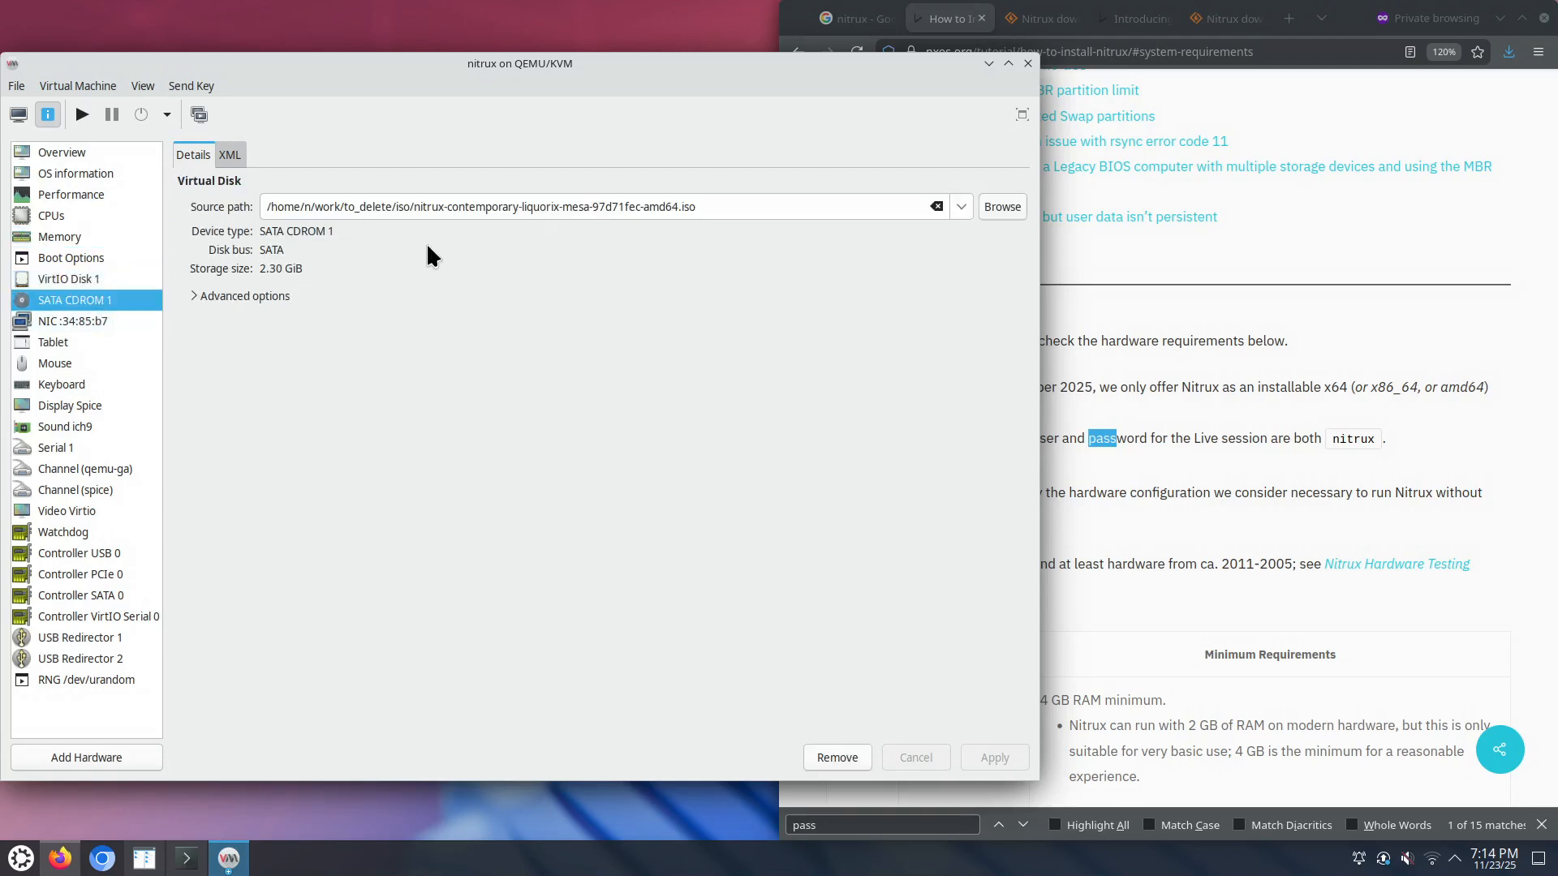
Step: Eject the Nitrux ISO and set the boot order to VirtIO Disk 1 only, applying both changes
left_click(936, 206)
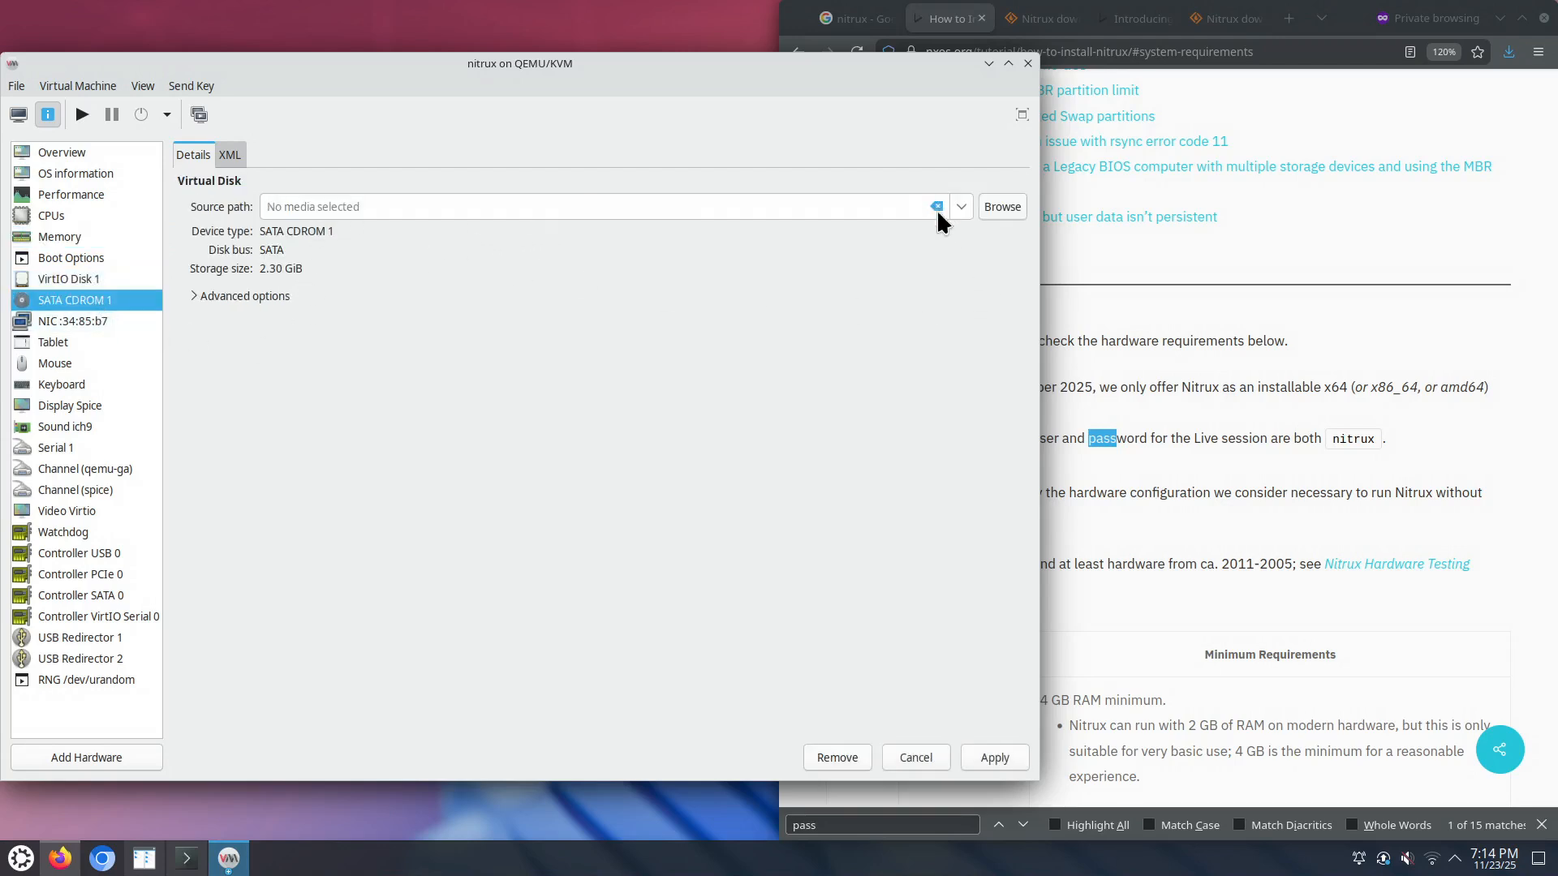
left_click(996, 759)
left_click(103, 261)
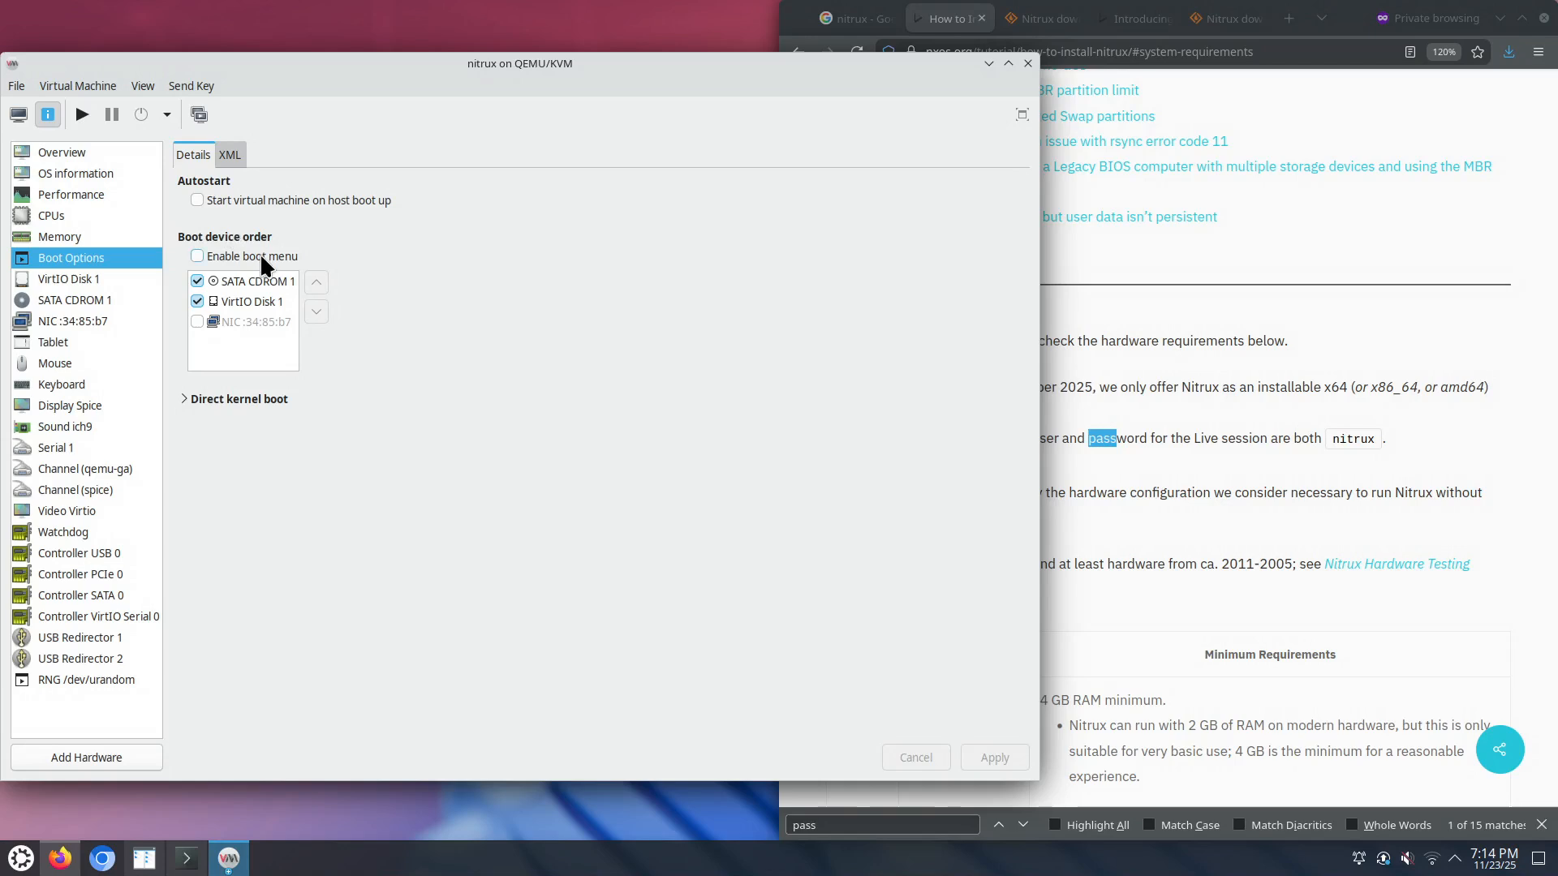
left_click(204, 299)
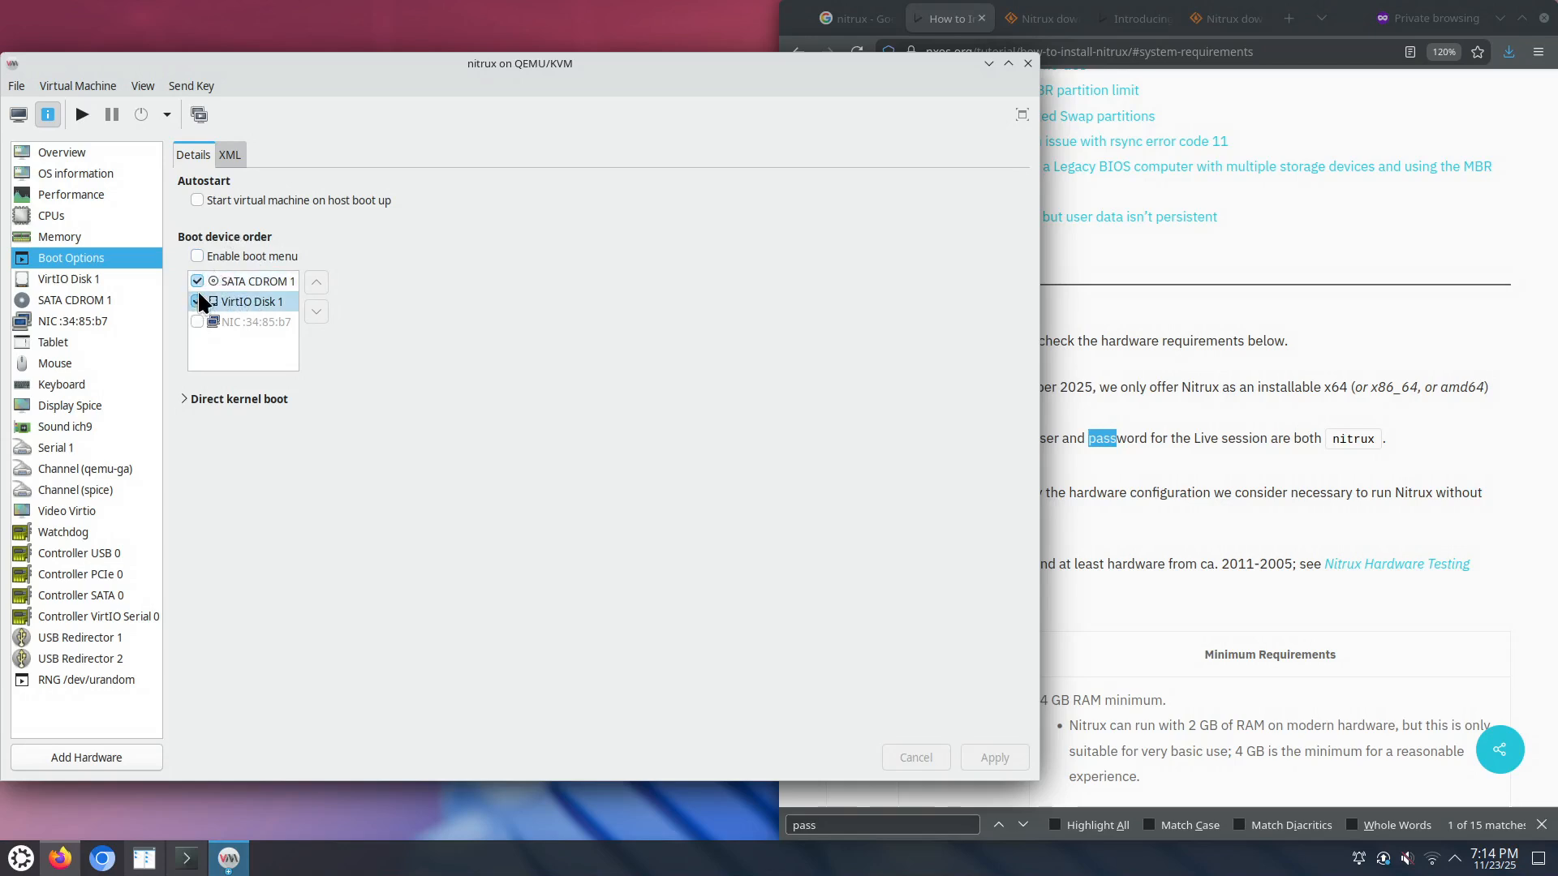
left_click(198, 281)
left_click(255, 309)
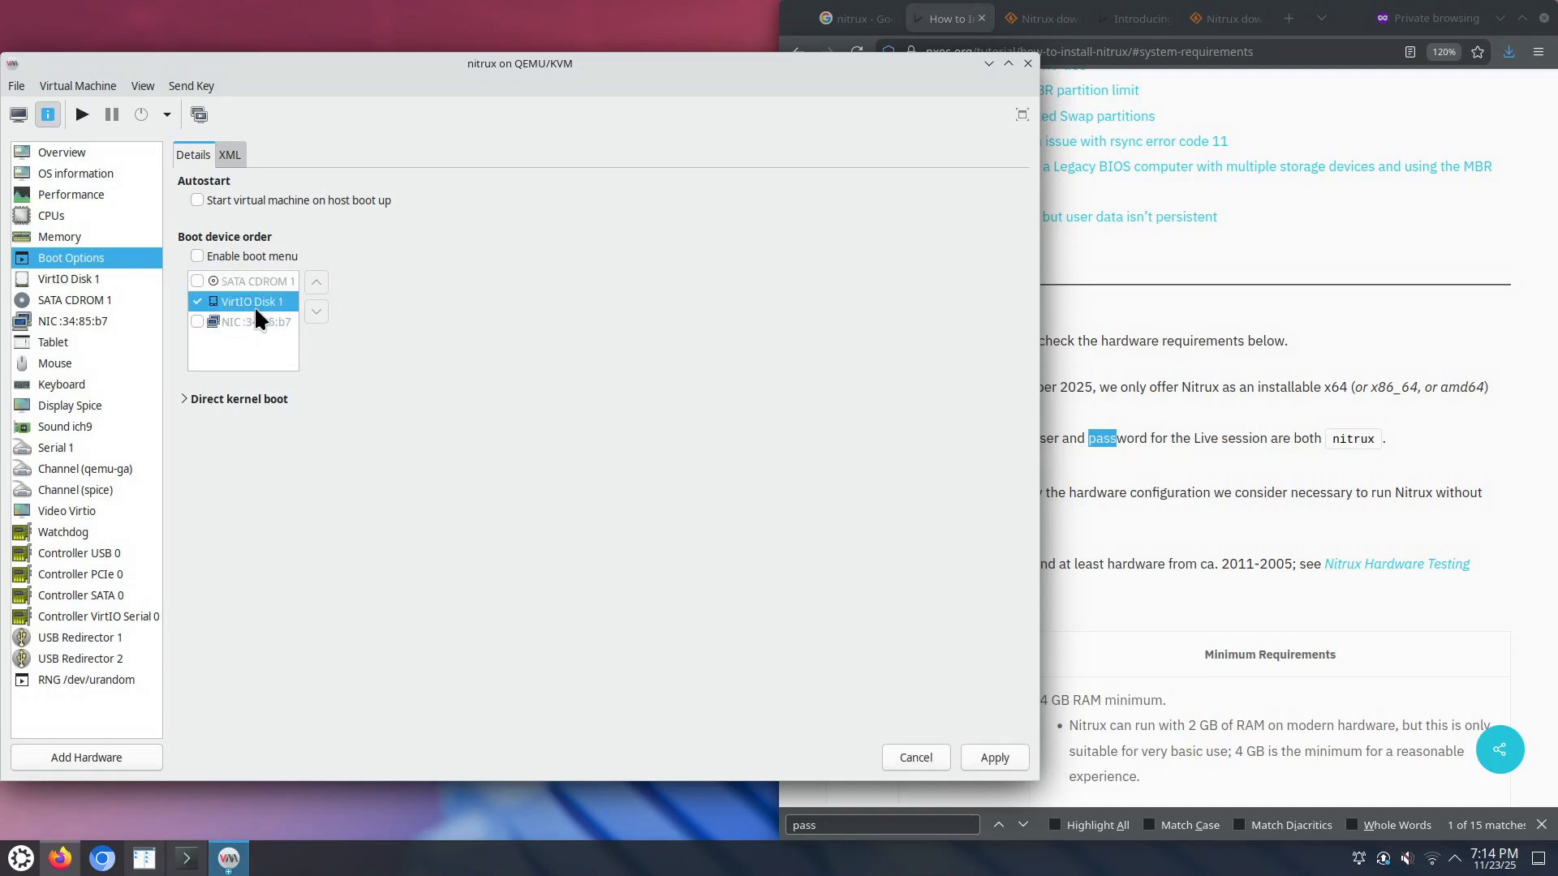
left_click(994, 757)
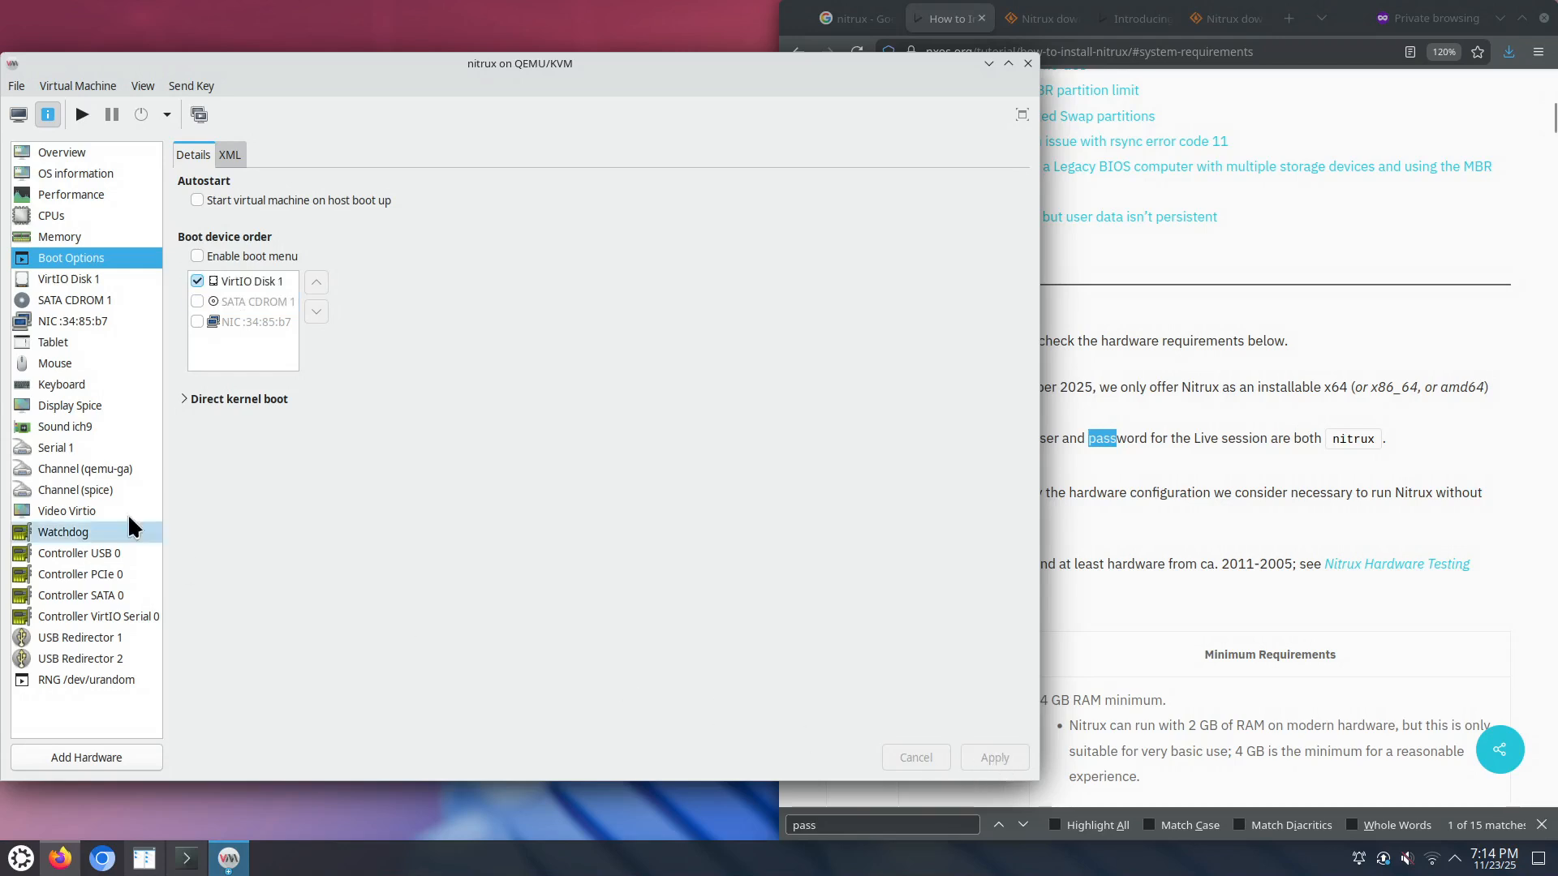
Step: Check the VirtIO disk and network interface details, then return to the VM display
left_click(88, 277)
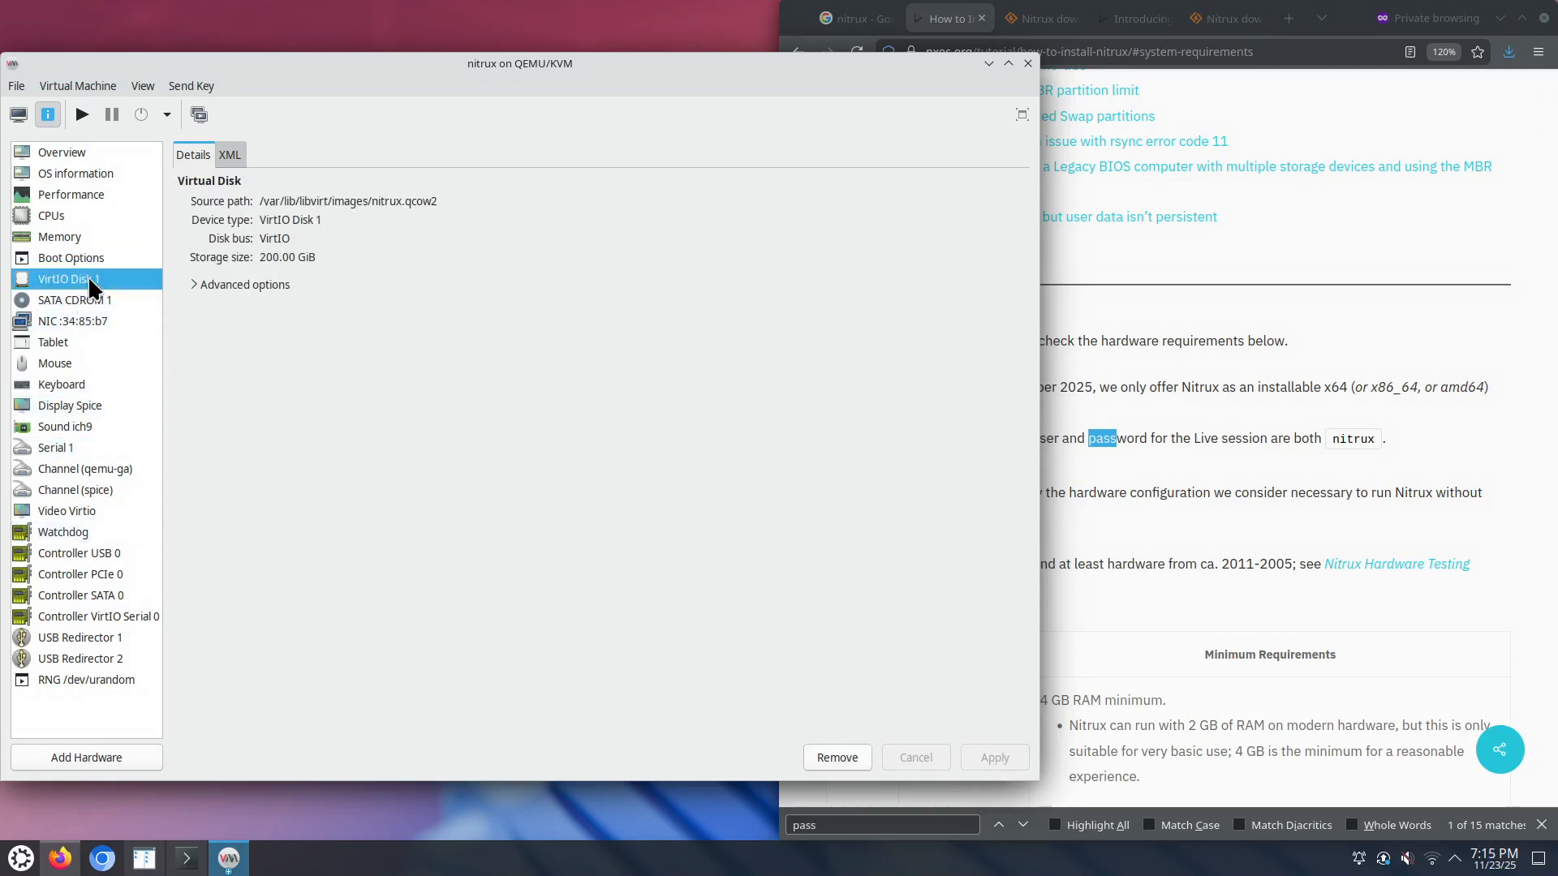
left_click(84, 320)
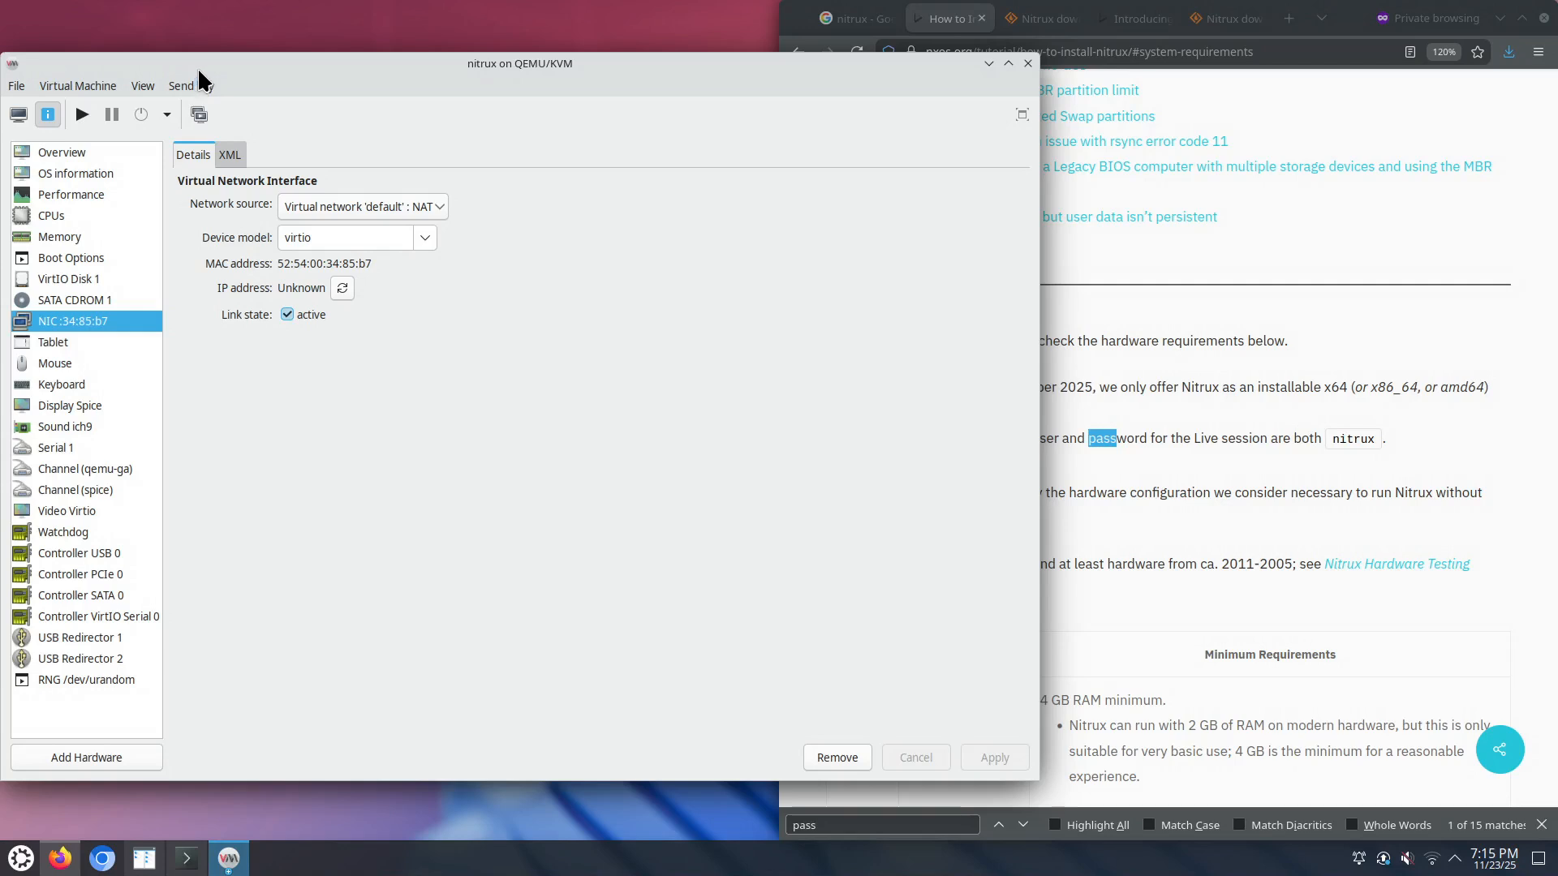
left_click(19, 114)
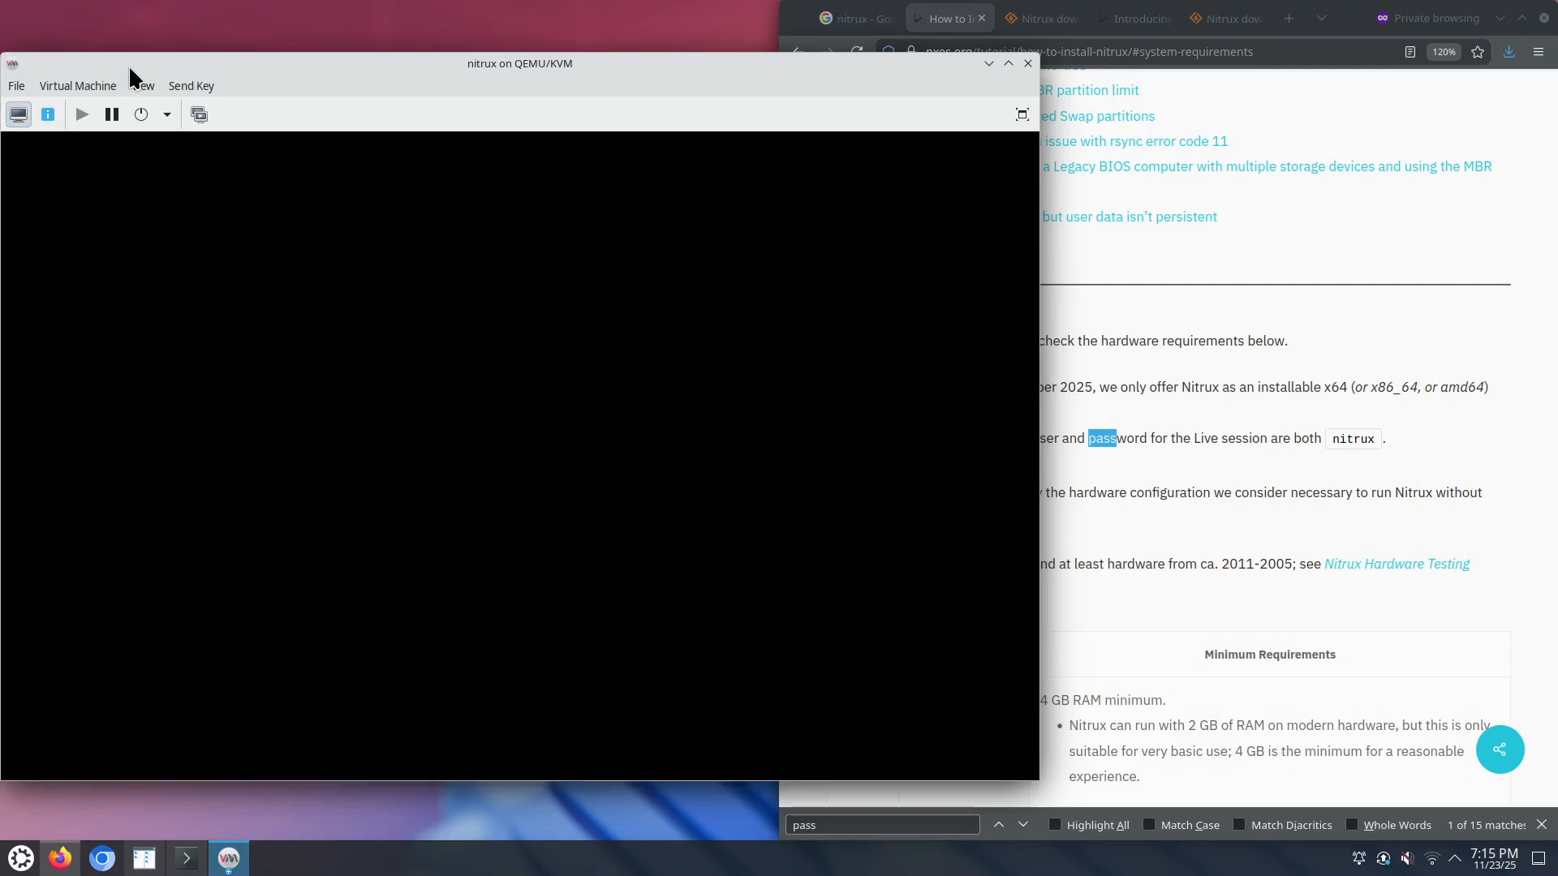
Step: Move the VM window to the top of the screen, then bring the Firefox Nitrux tutorial forward
left_click_drag(129, 69, 132, 24)
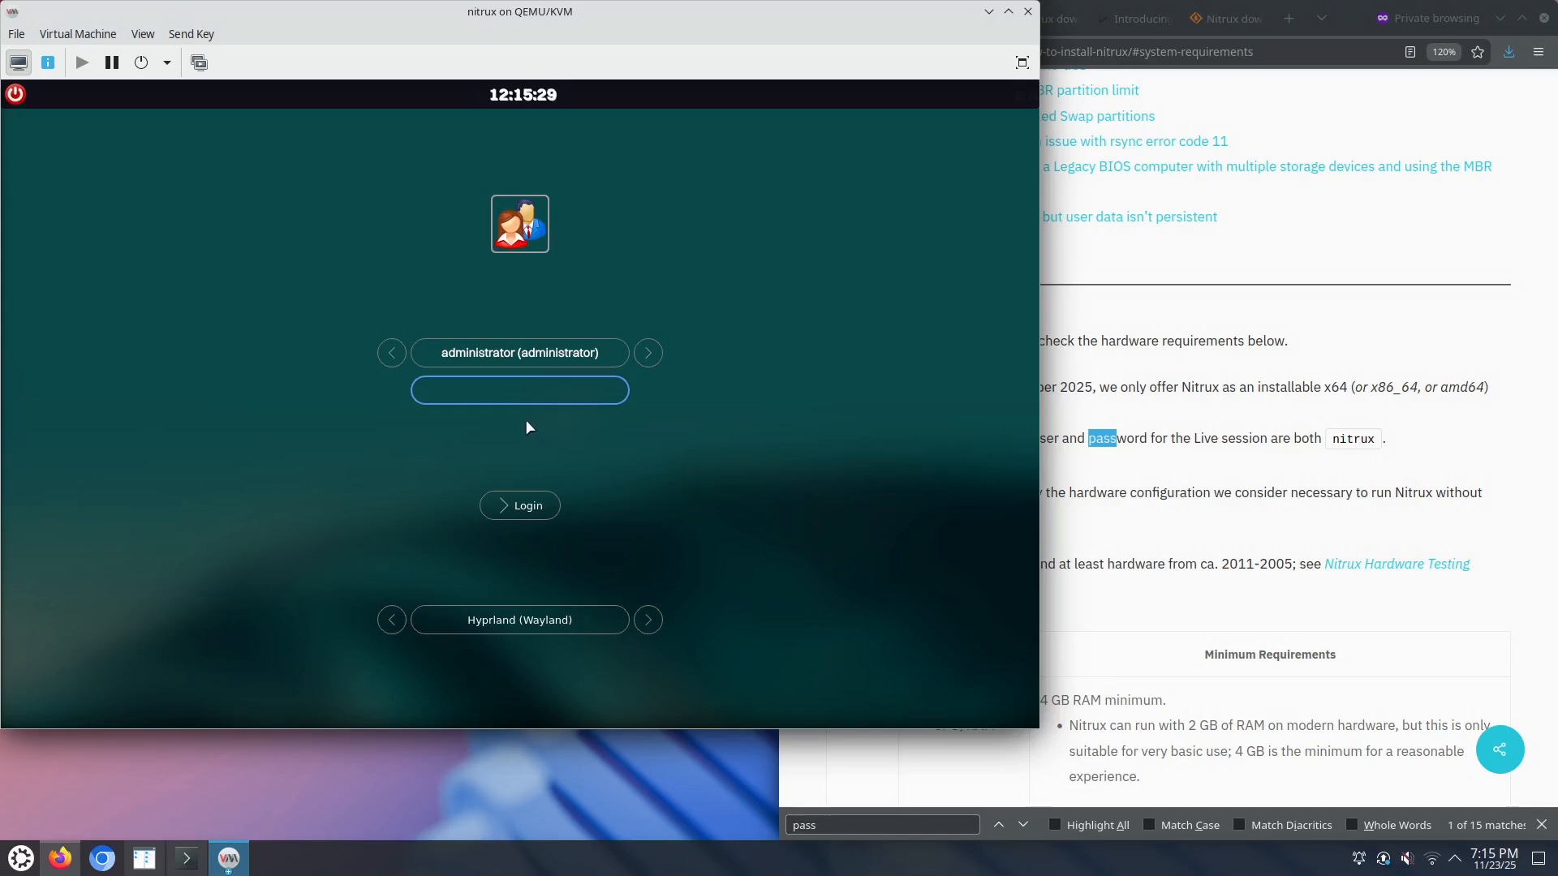
left_click(1165, 403)
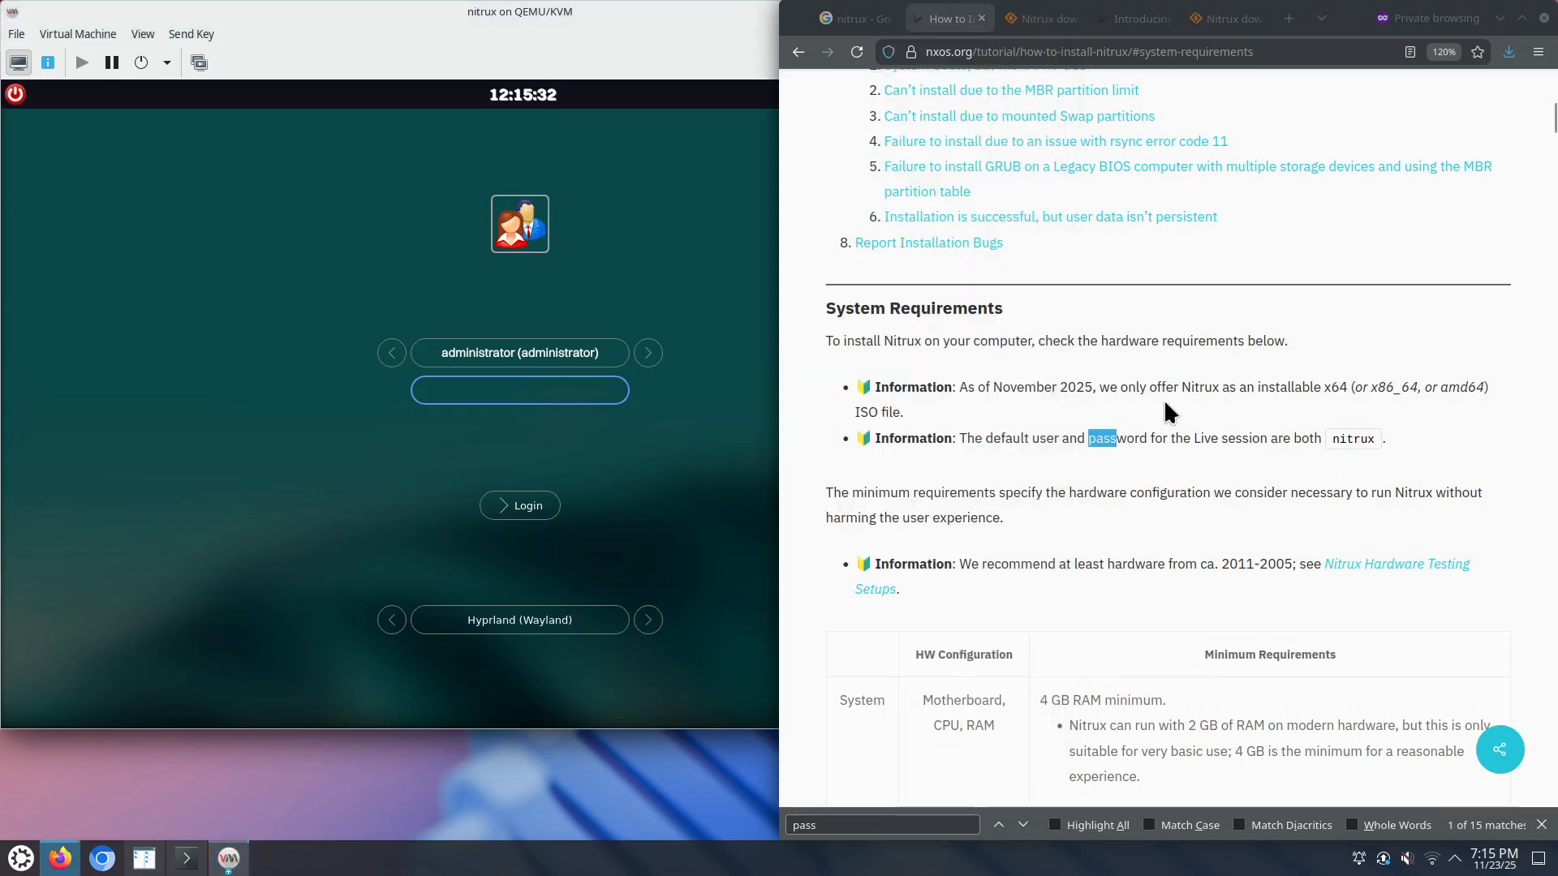
Step: Leave the tutorial for the nxos.org/home/nx overview page, then bring the VM window back
scroll(1122, 318, "up", 15)
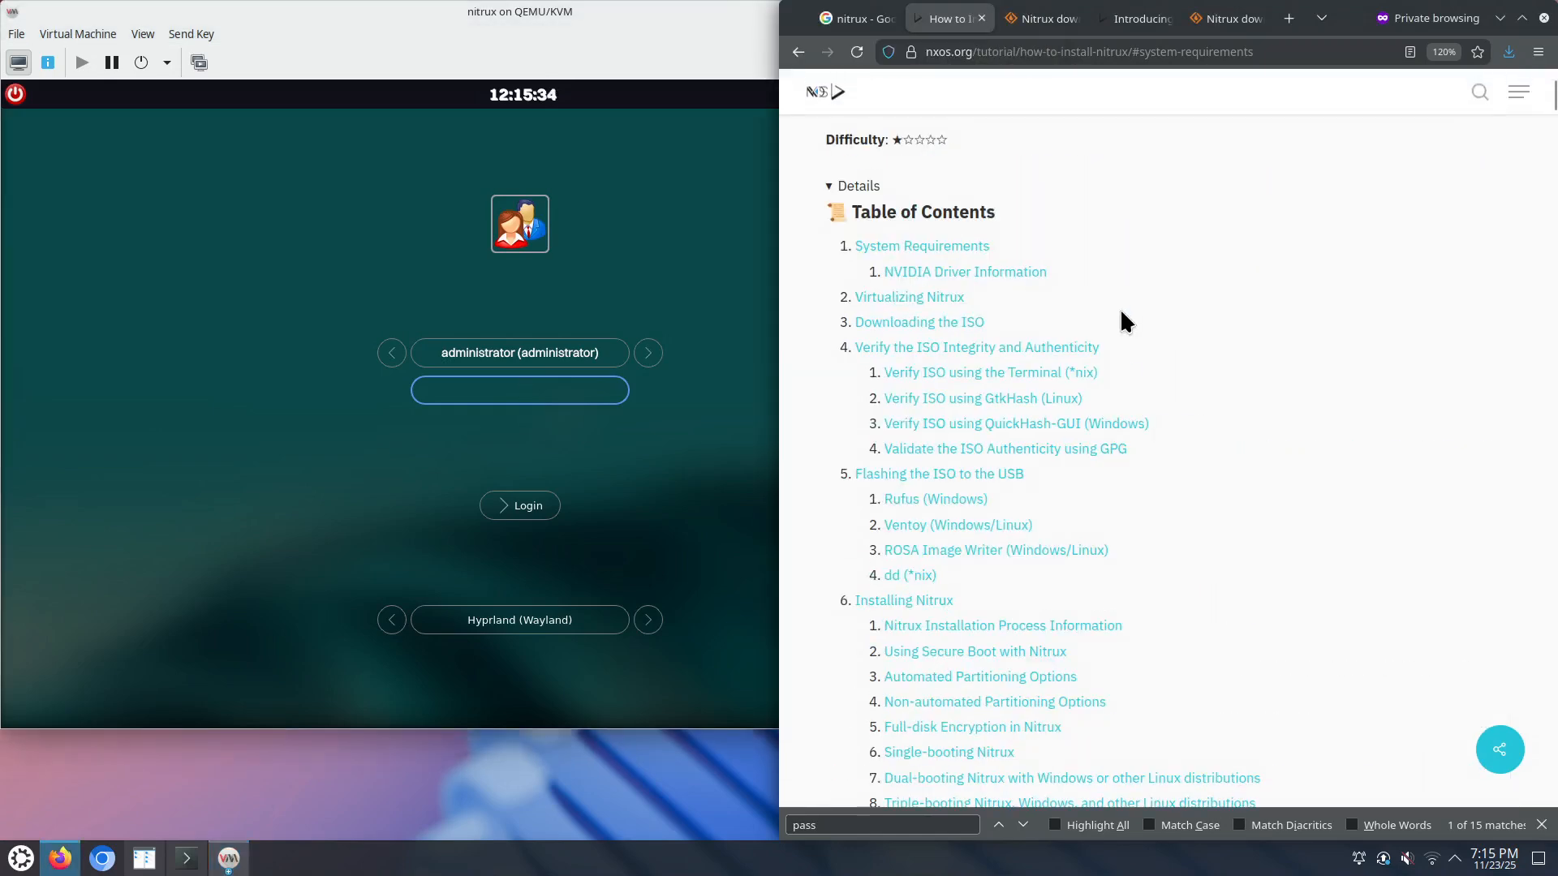
scroll(1208, 372, "up", 5)
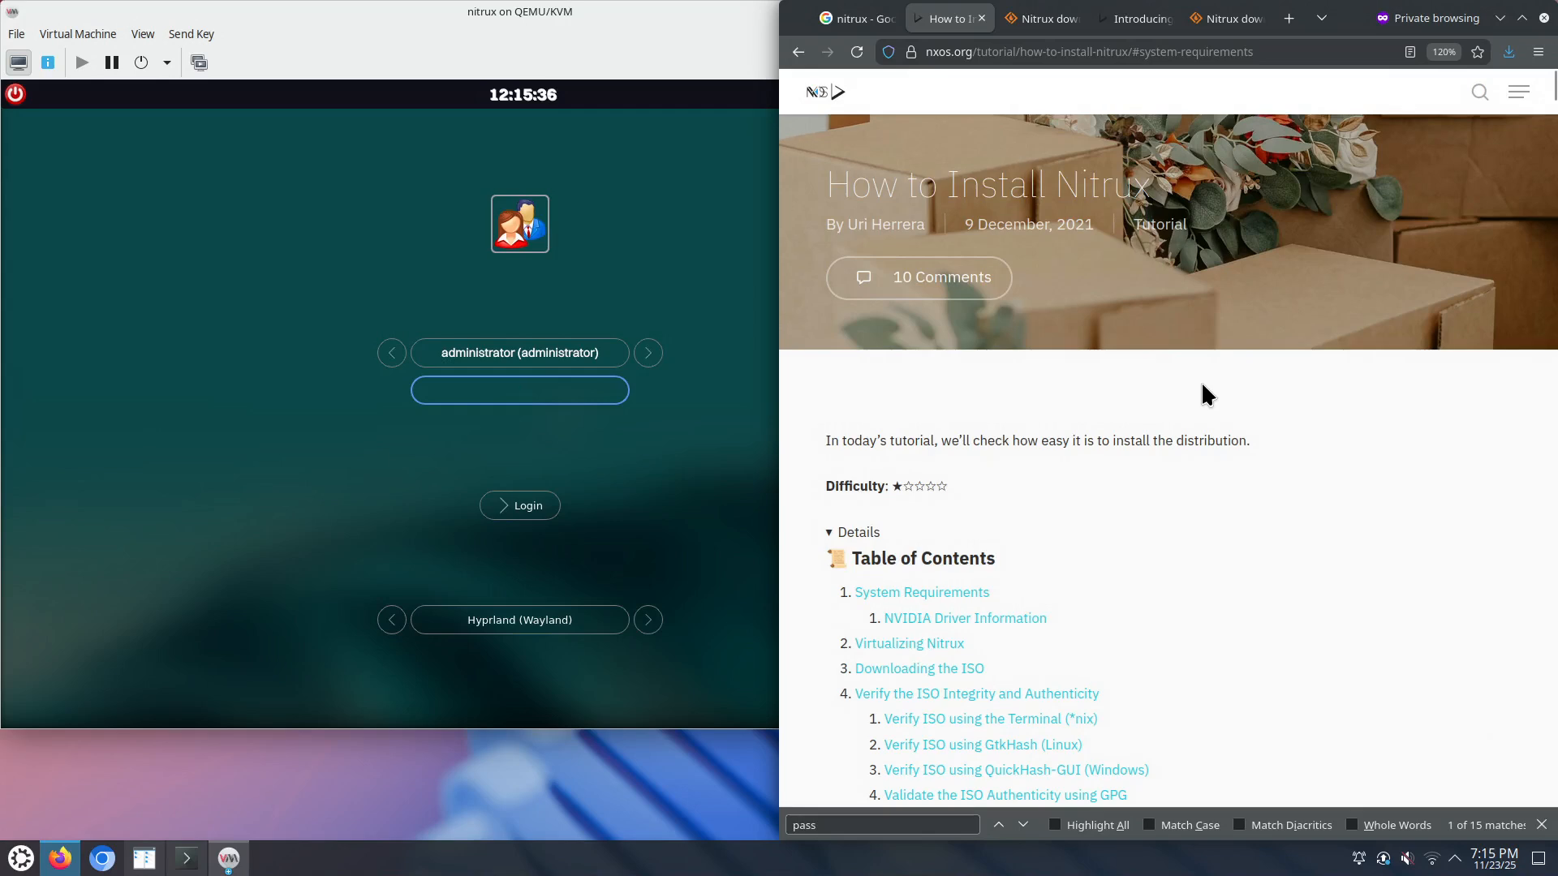
scroll(1202, 386, "down", 3)
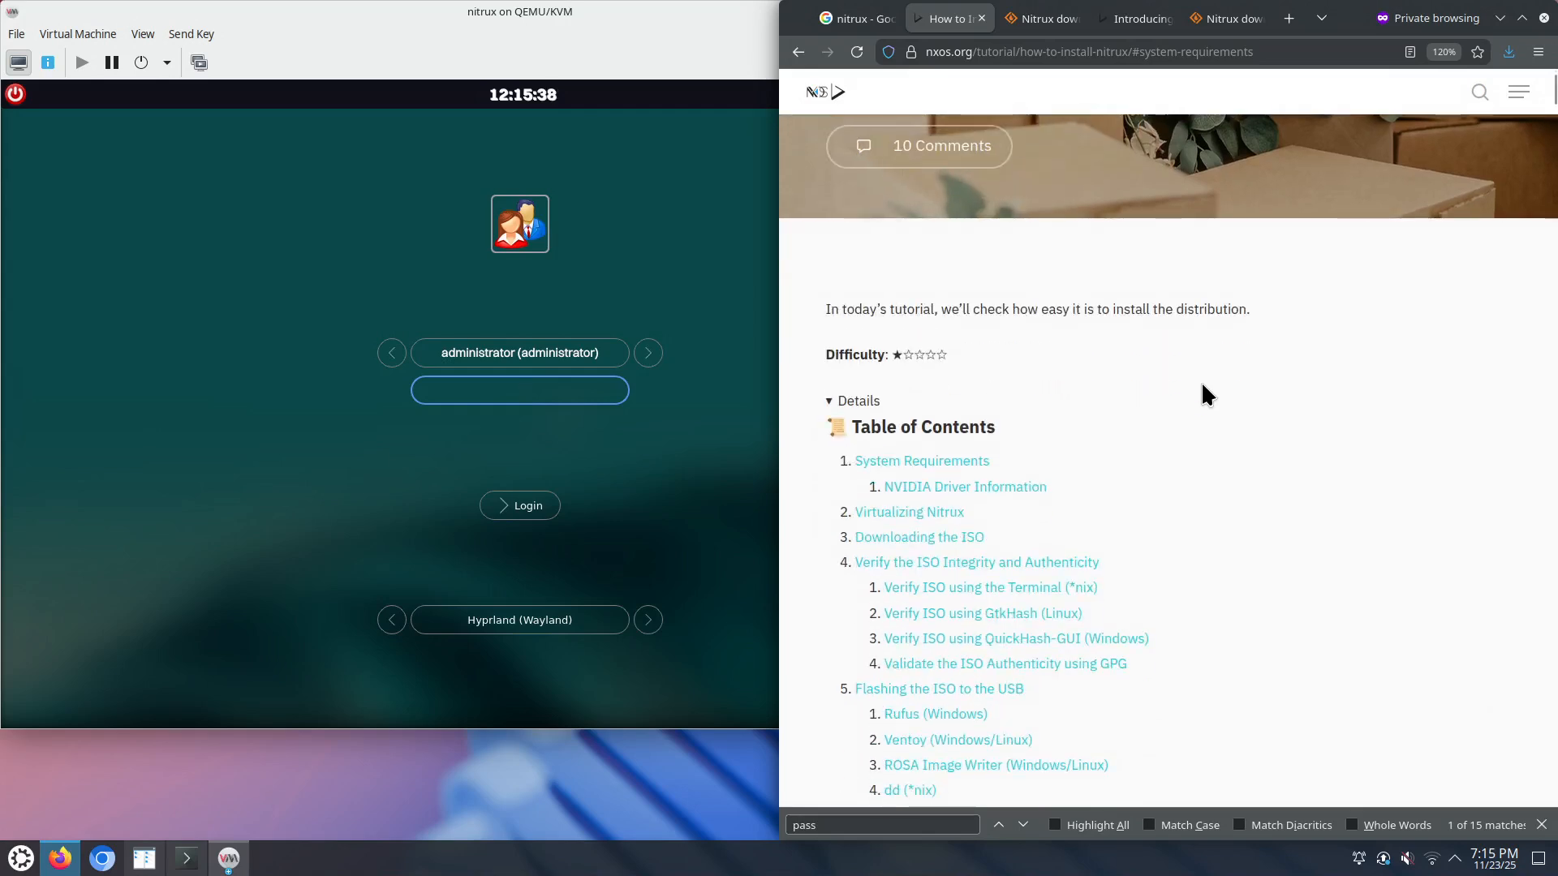
scroll(1156, 682, "down", 9)
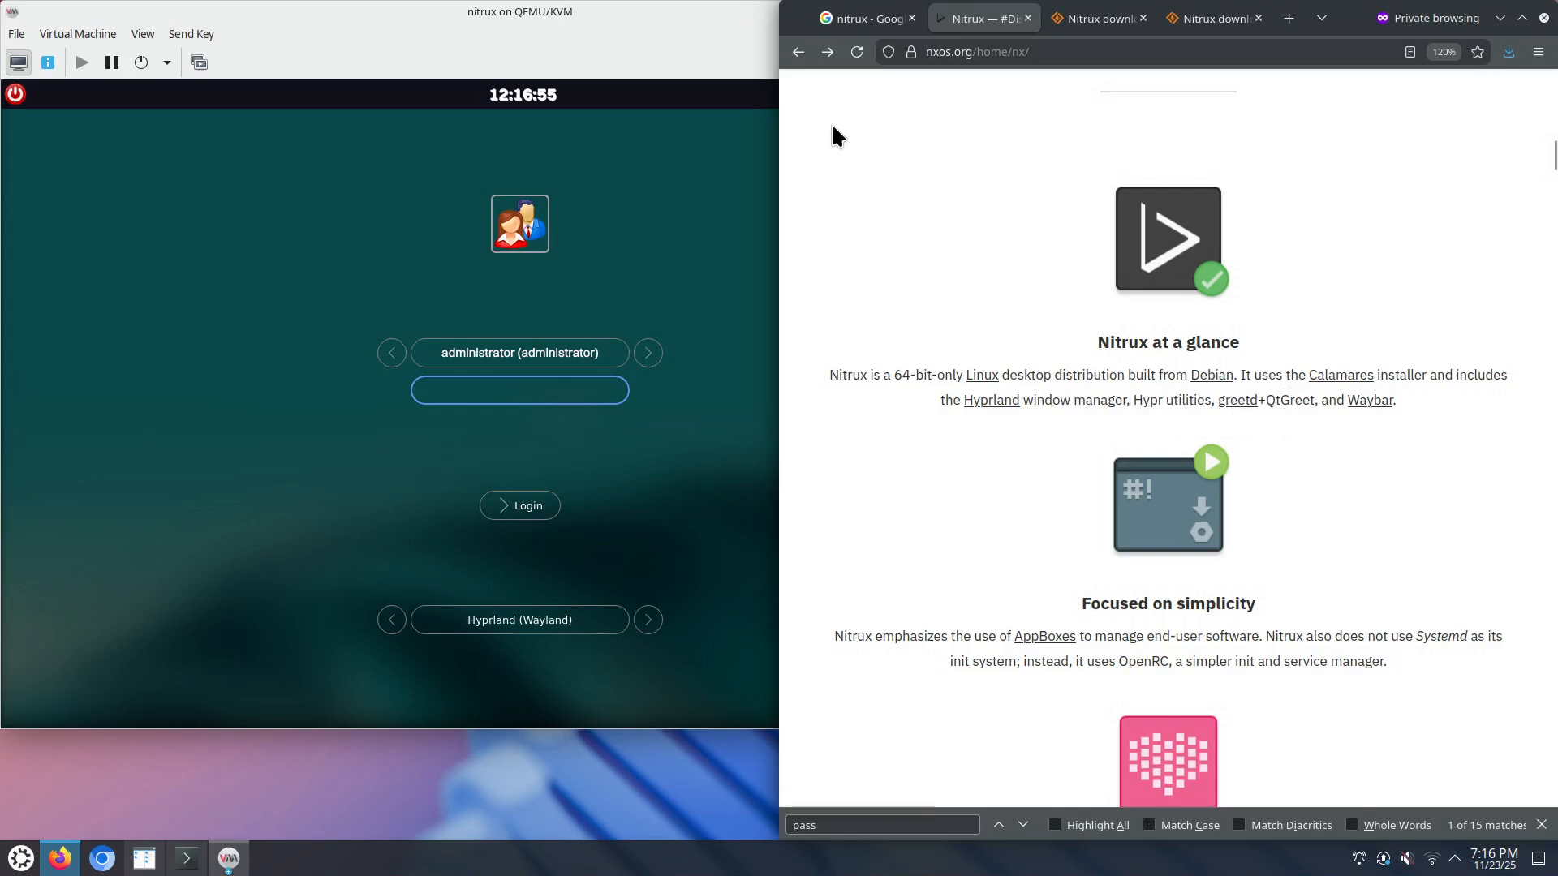
left_click(619, 12)
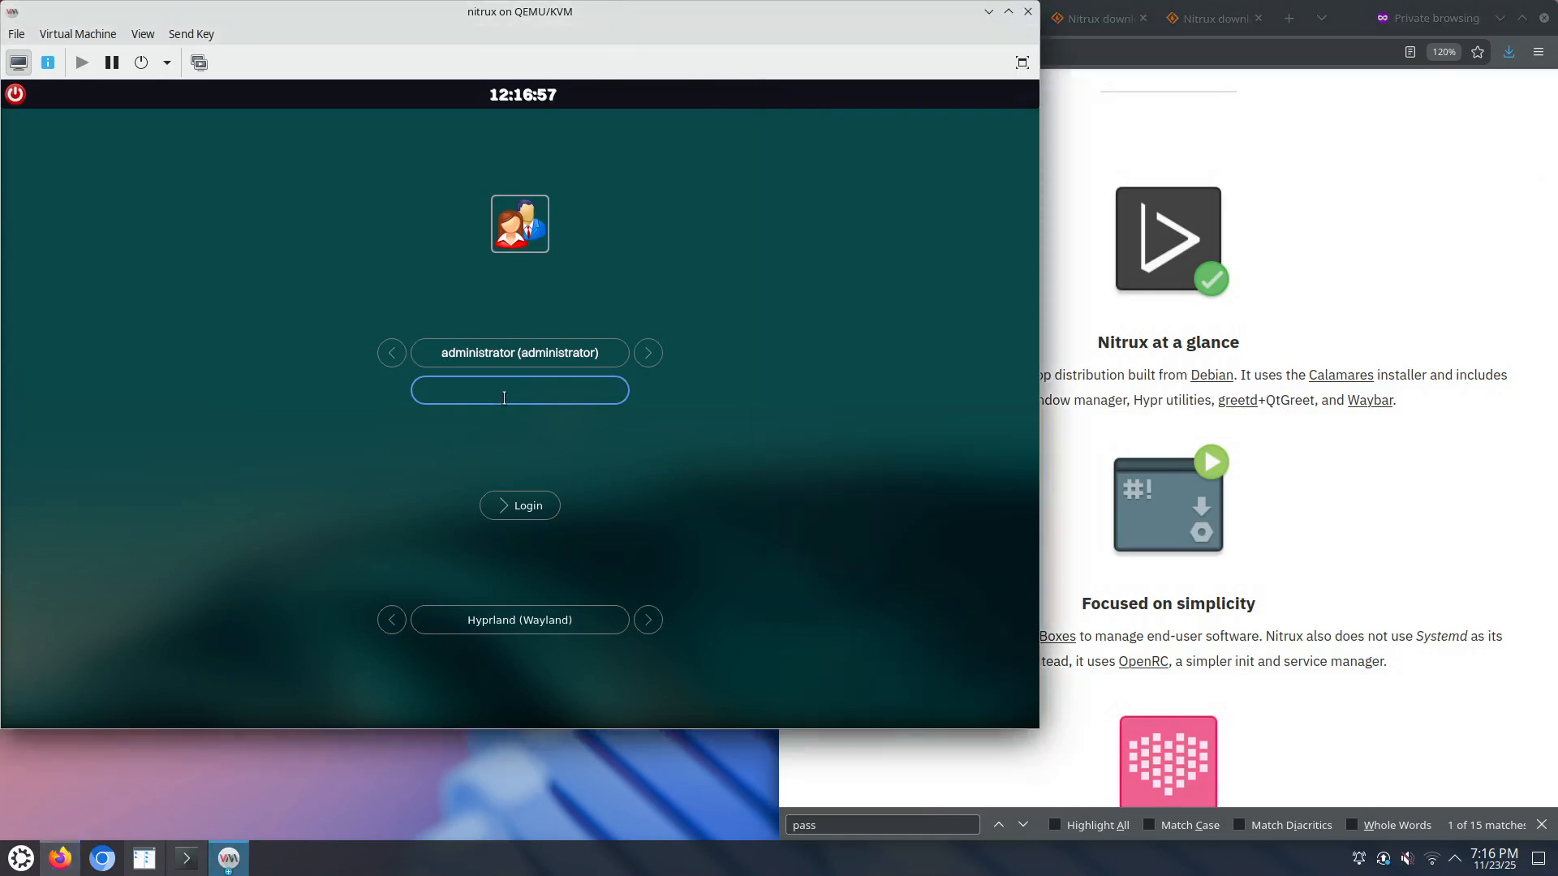
Step: Log into Nitrux with the account password and dismiss the VM Detected, disk space and System Specs warnings
type("••••")
key("Return")
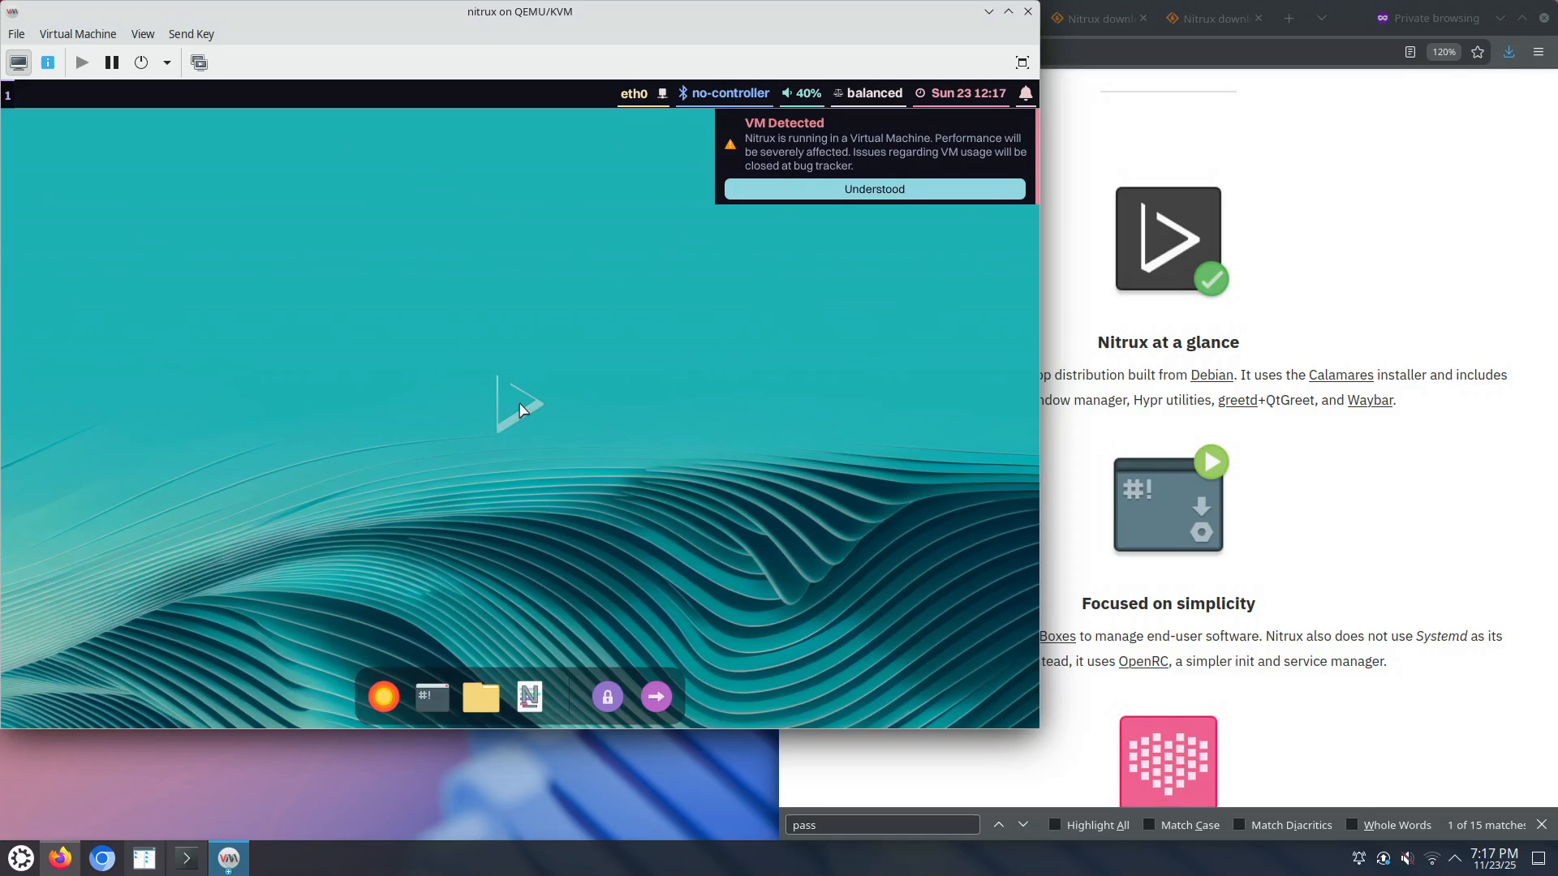
left_click(876, 201)
left_click(874, 203)
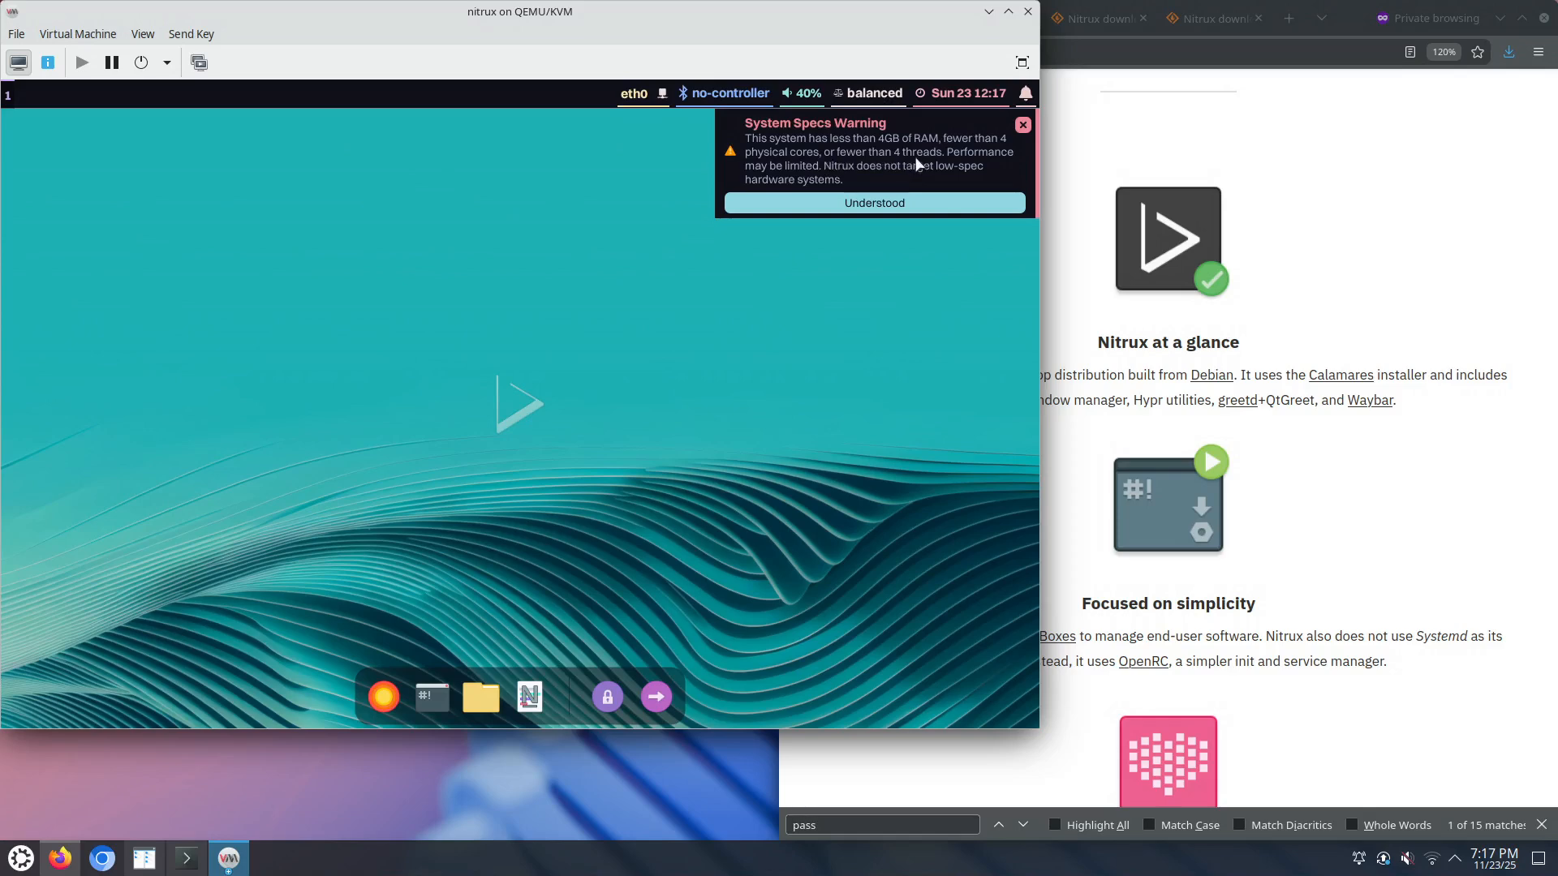
left_click(866, 208)
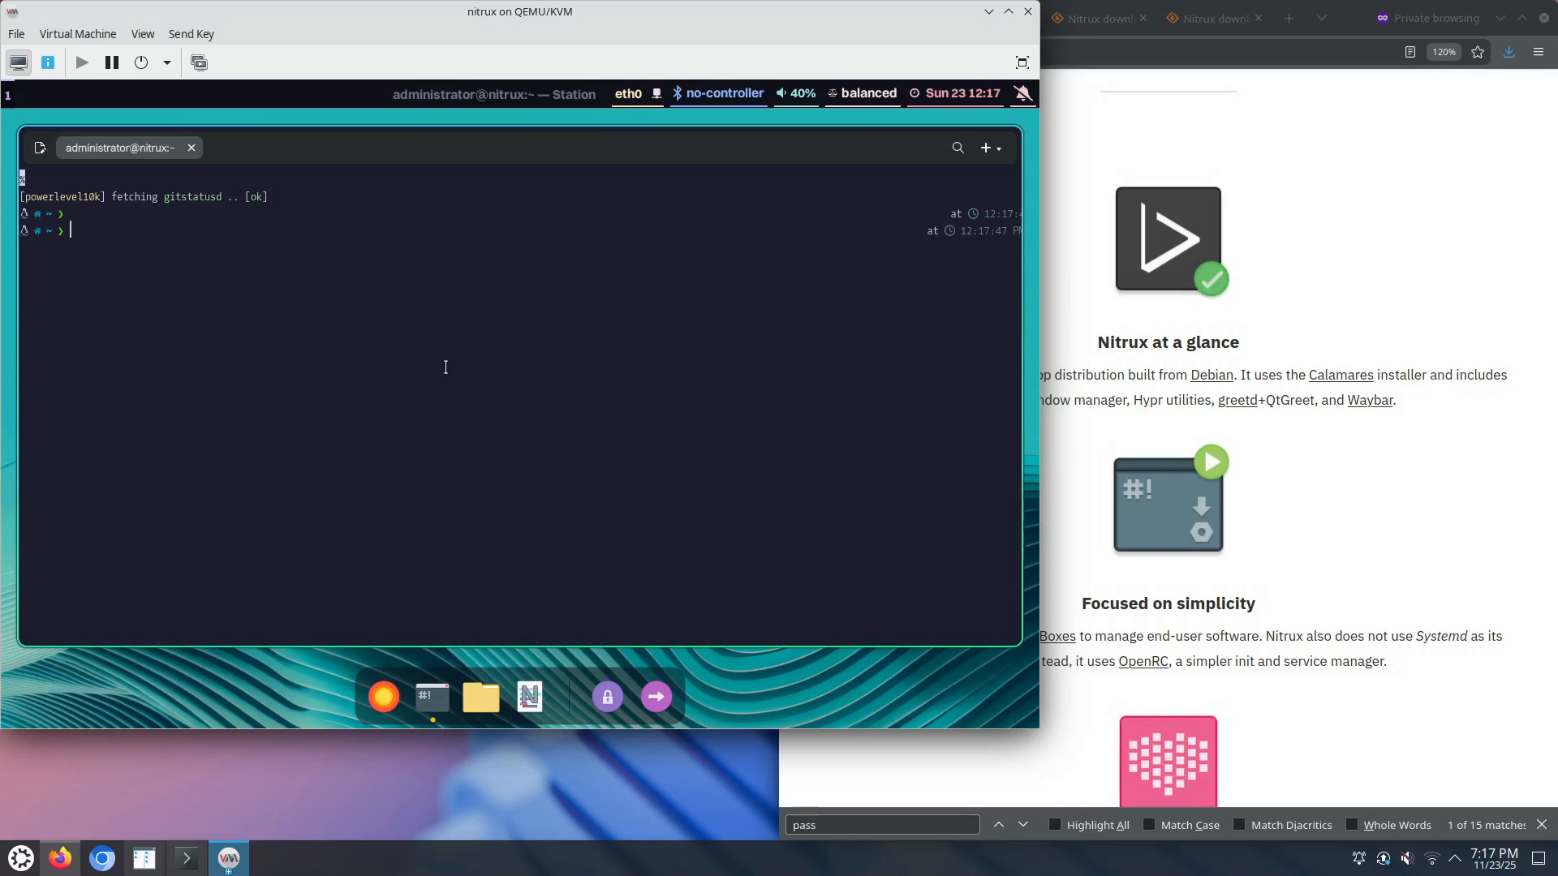
Step: Run ls /usr/bin/ in the Station terminal, using Tab completion for the path
type("ls /us")
key("Tab")
key("Tab")
key("Tab")
type("bbin/")
key("Return")
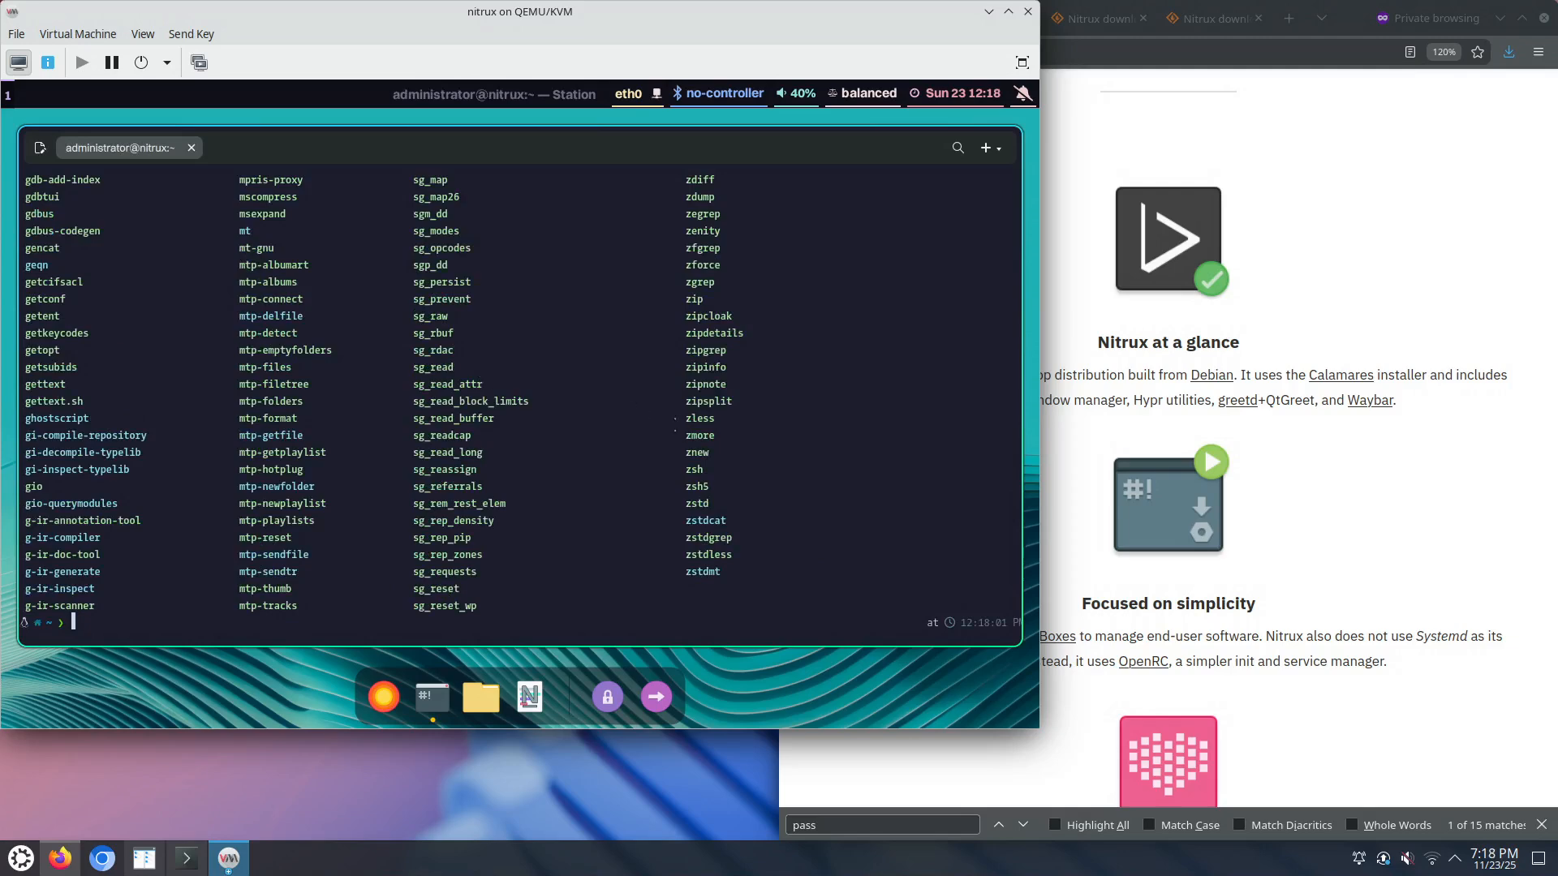
Step: Scroll back through the /usr/bin listing, return to a fresh prompt, and launch Nota from the dock
scroll(669, 418, "up", 8)
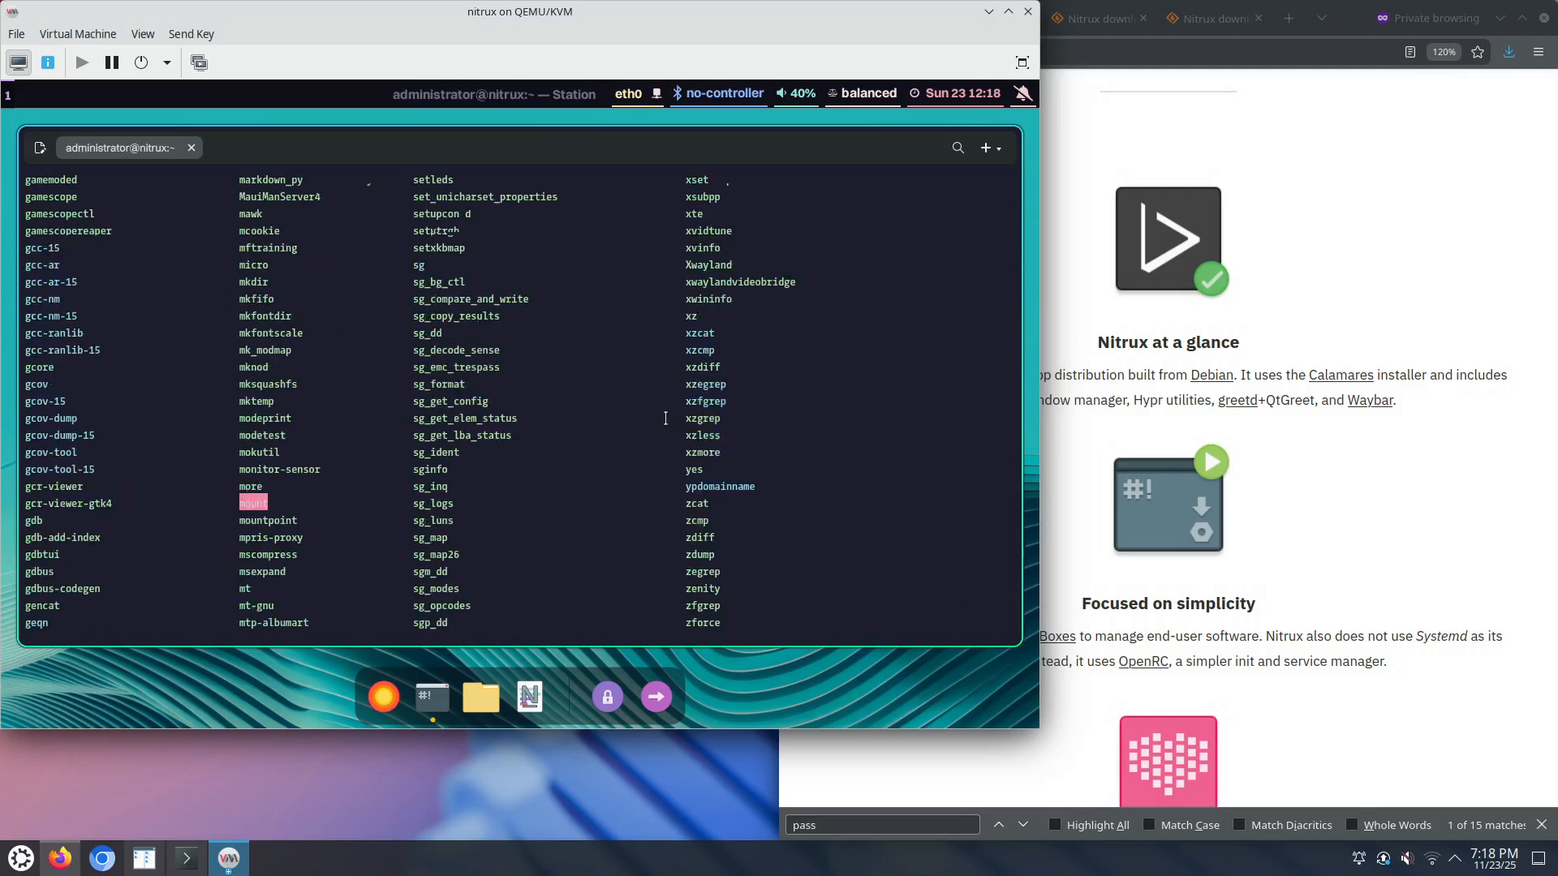
scroll(665, 419, "up", 2)
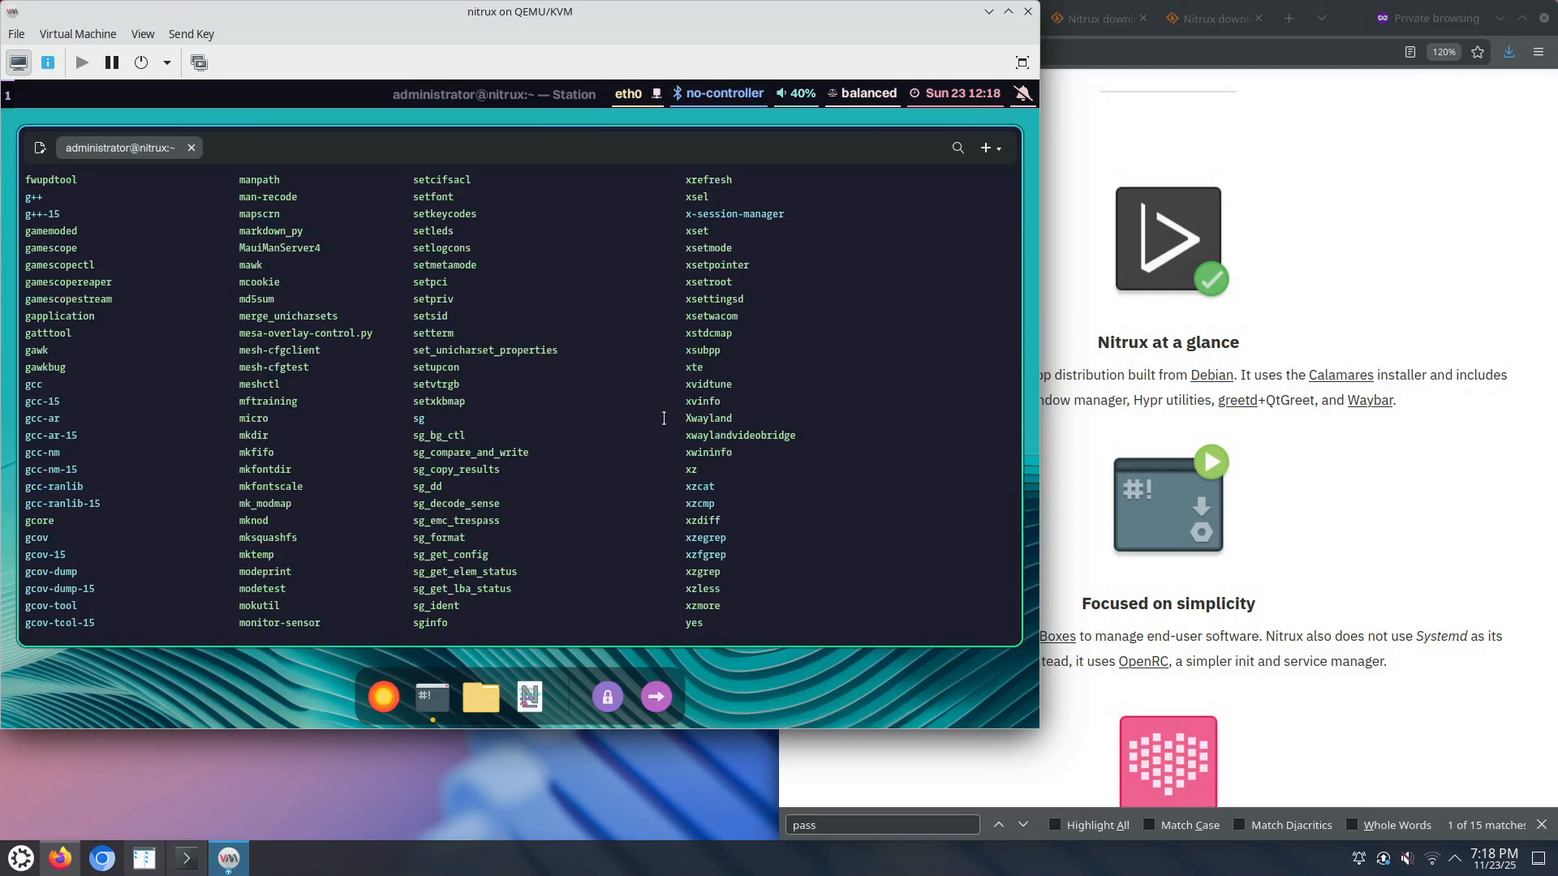
scroll(663, 419, "up", 5)
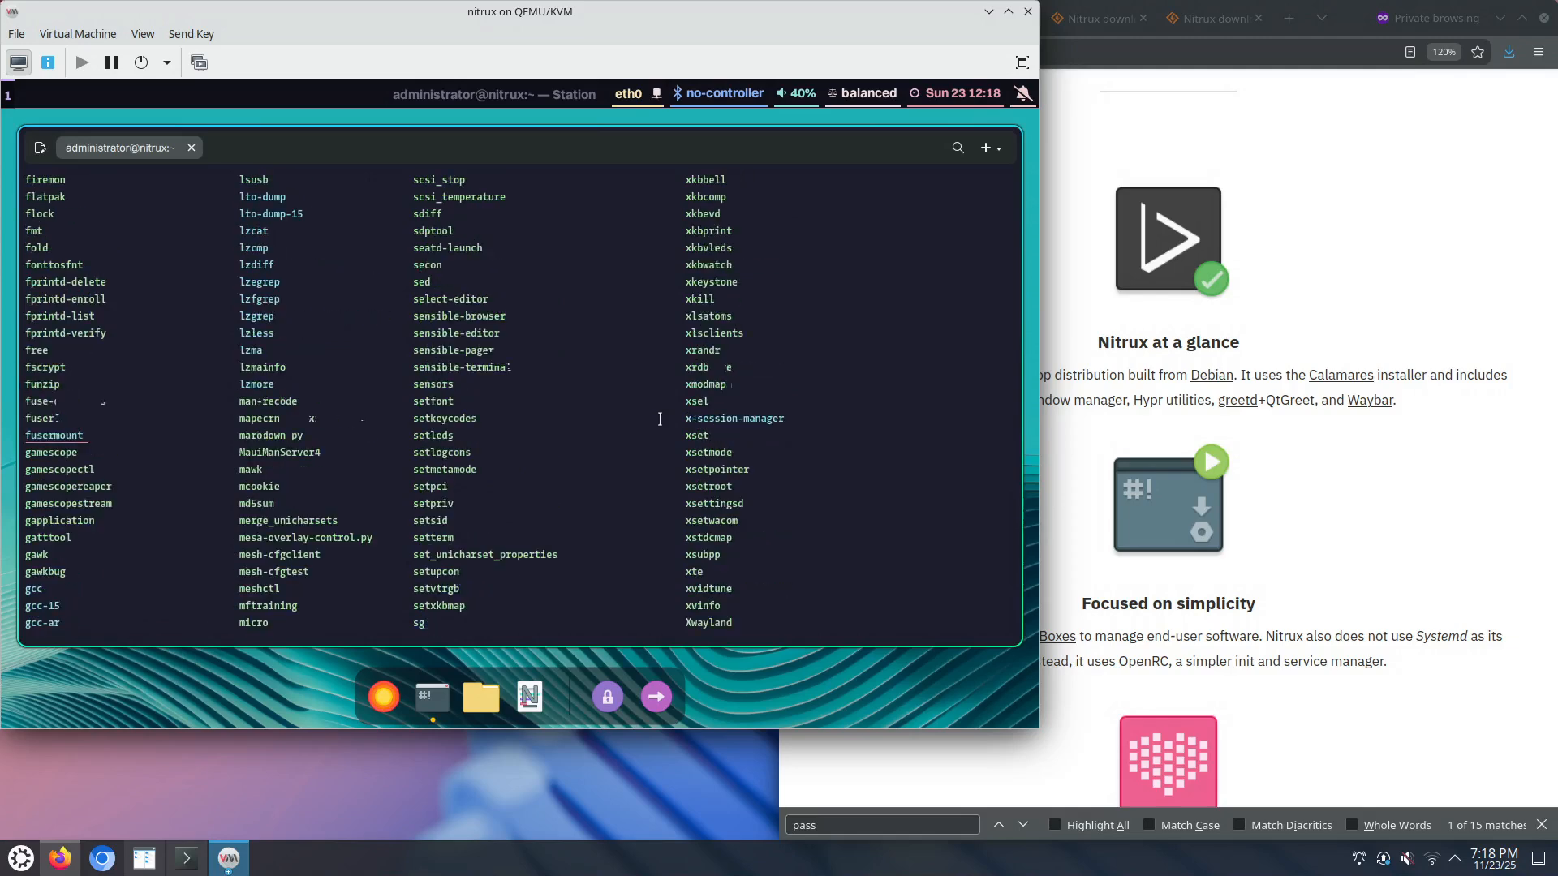
scroll(659, 419, "up", 6)
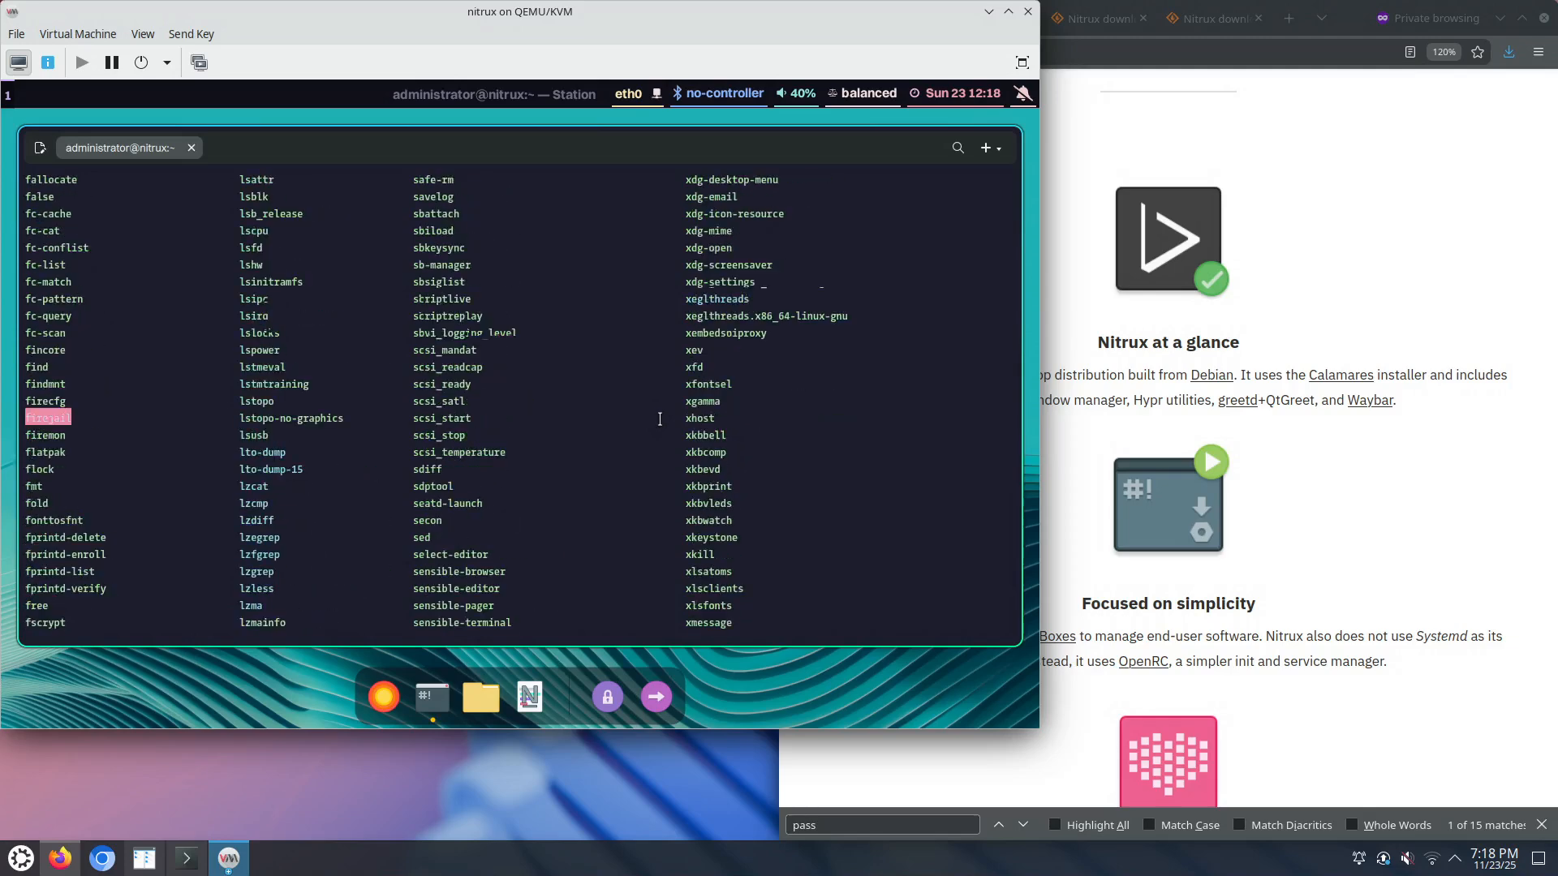
scroll(659, 418, "up", 4)
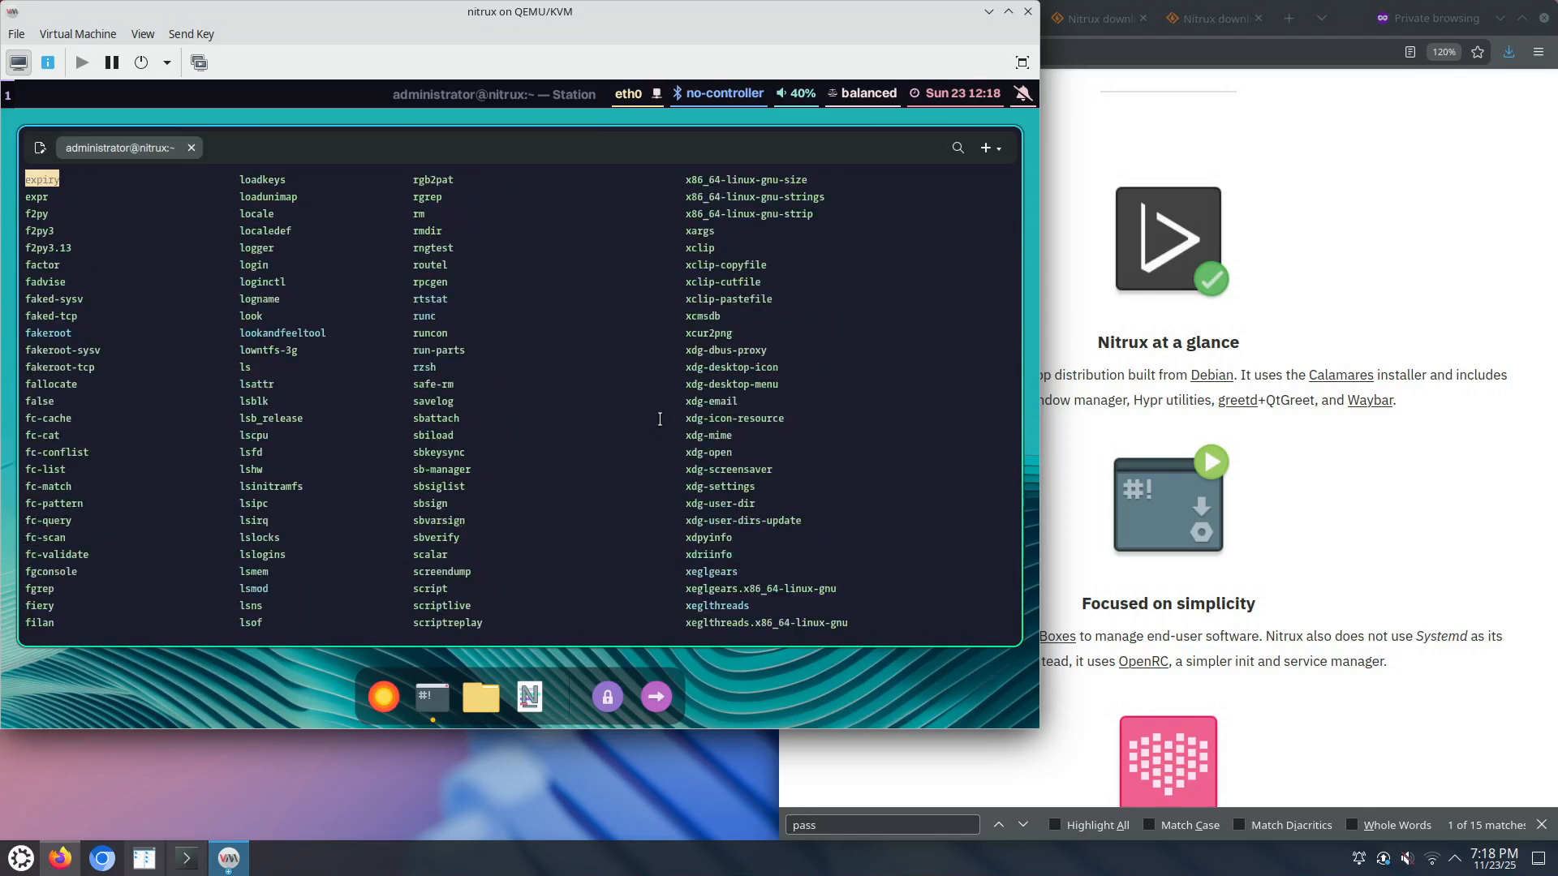
scroll(660, 419, "up", 10)
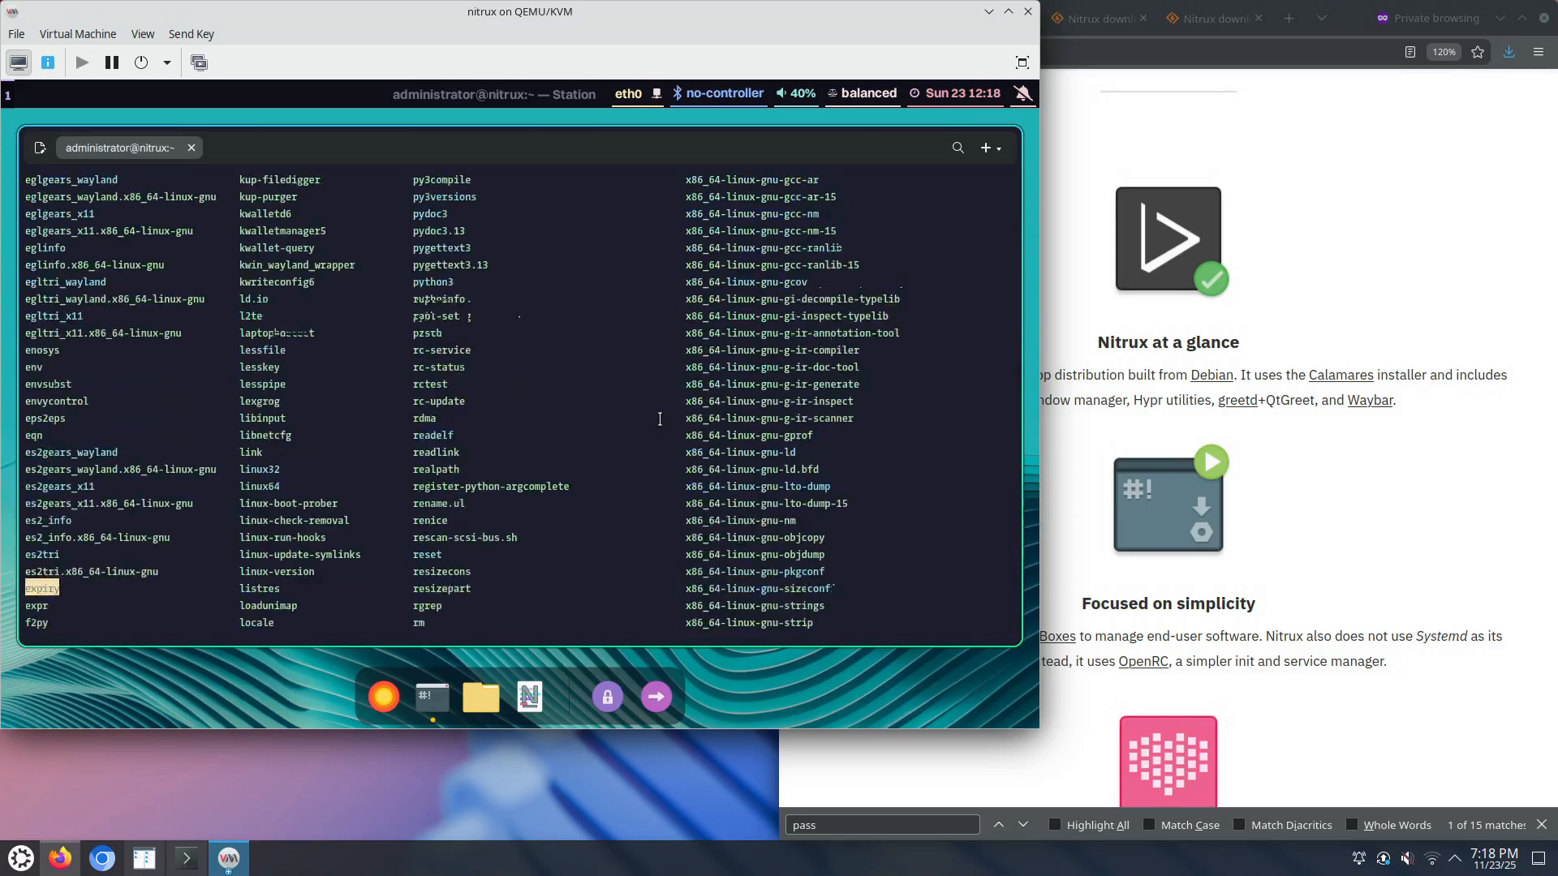
scroll(659, 418, "up", 4)
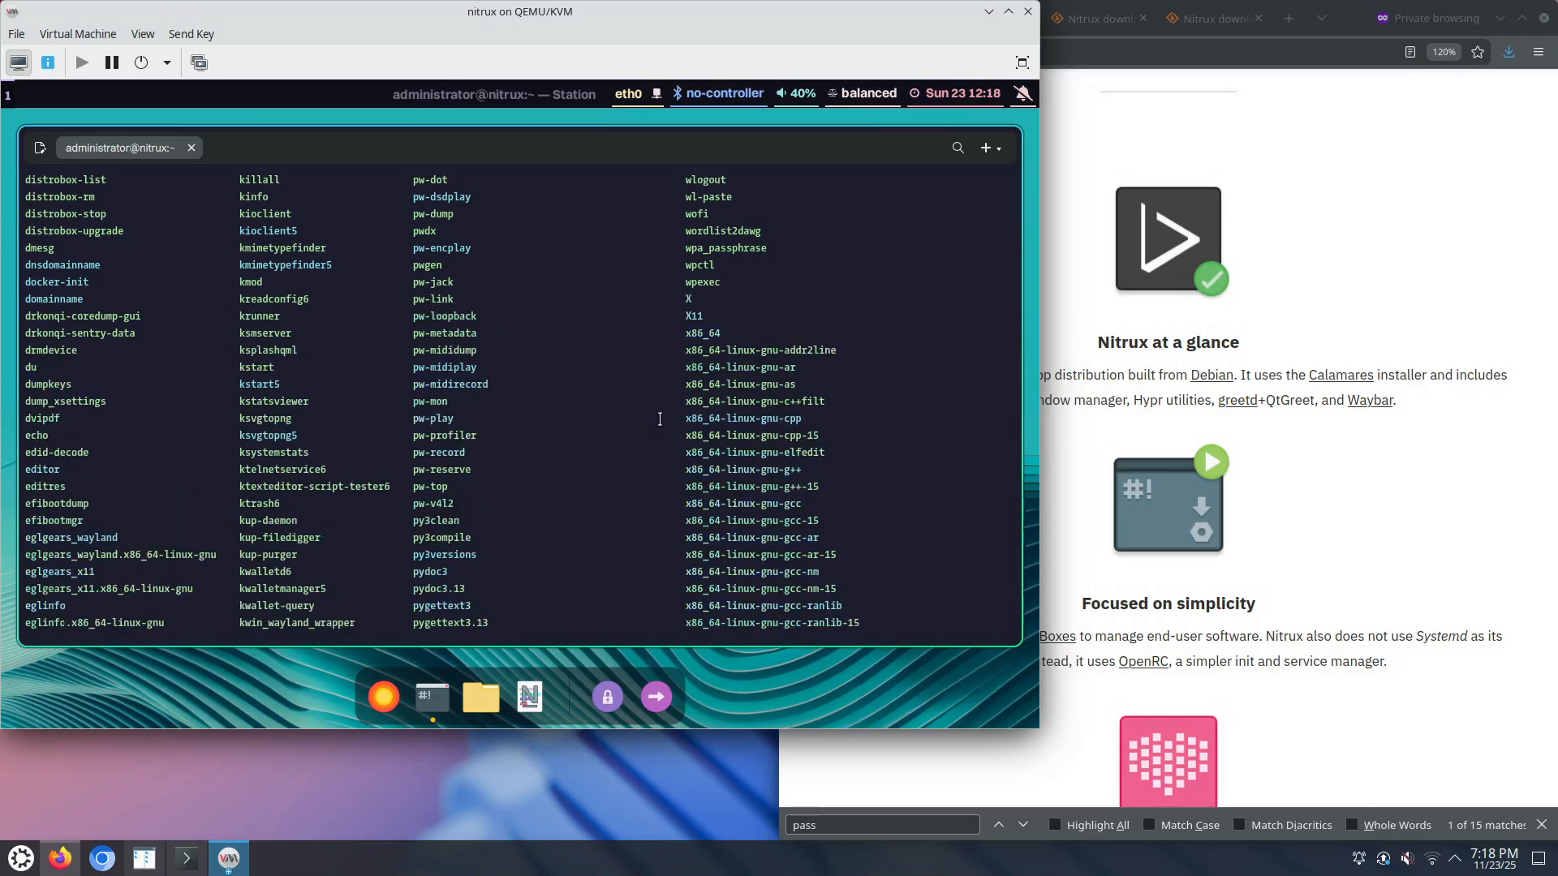
scroll(660, 419, "up", 5)
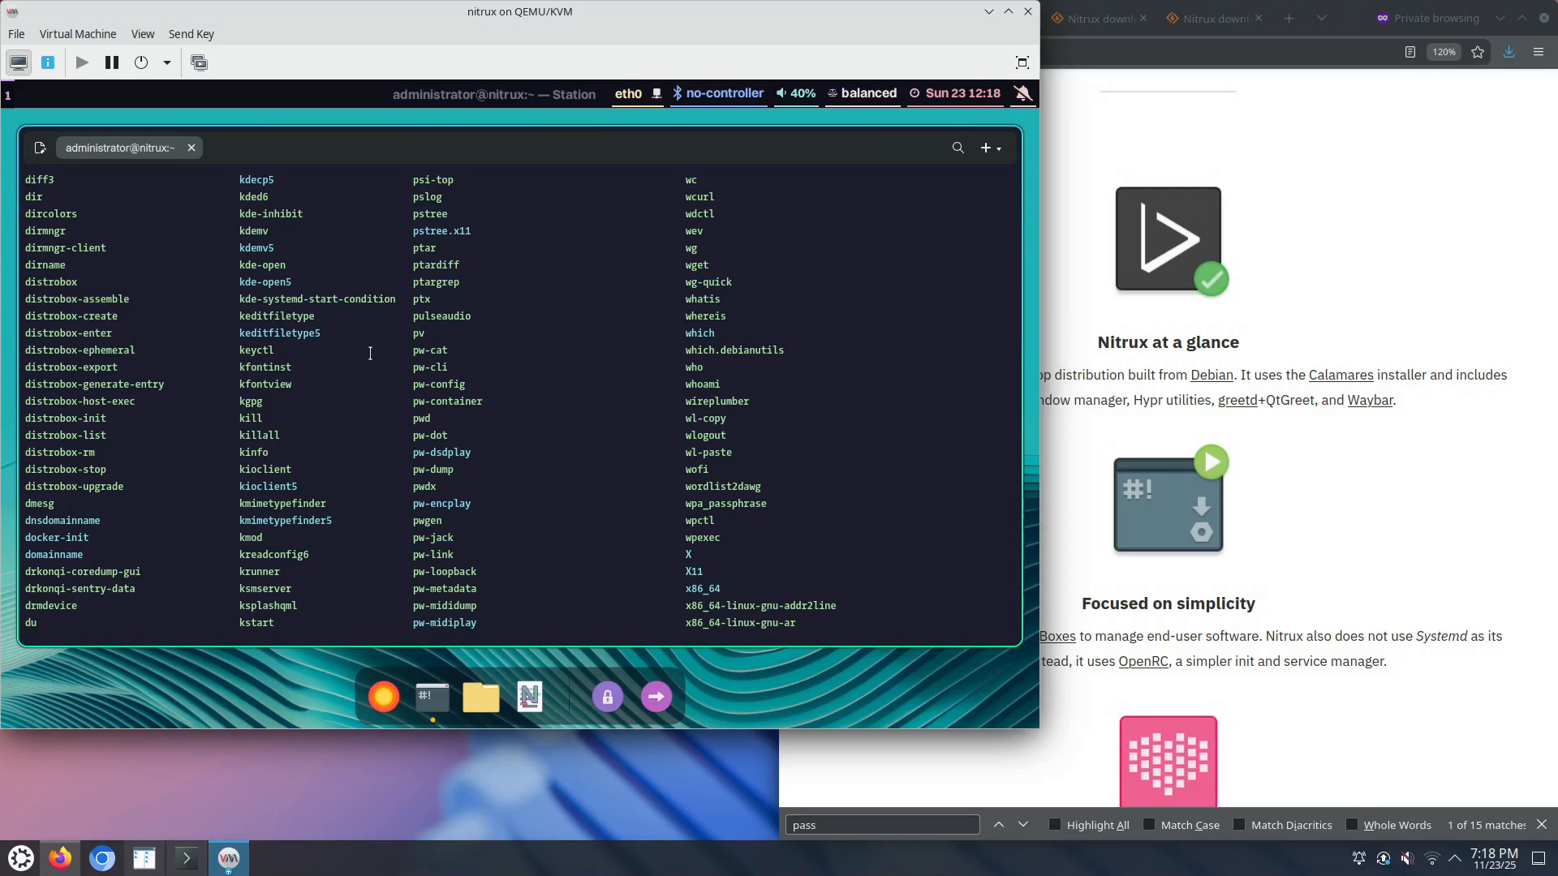
scroll(372, 354, "up", 1)
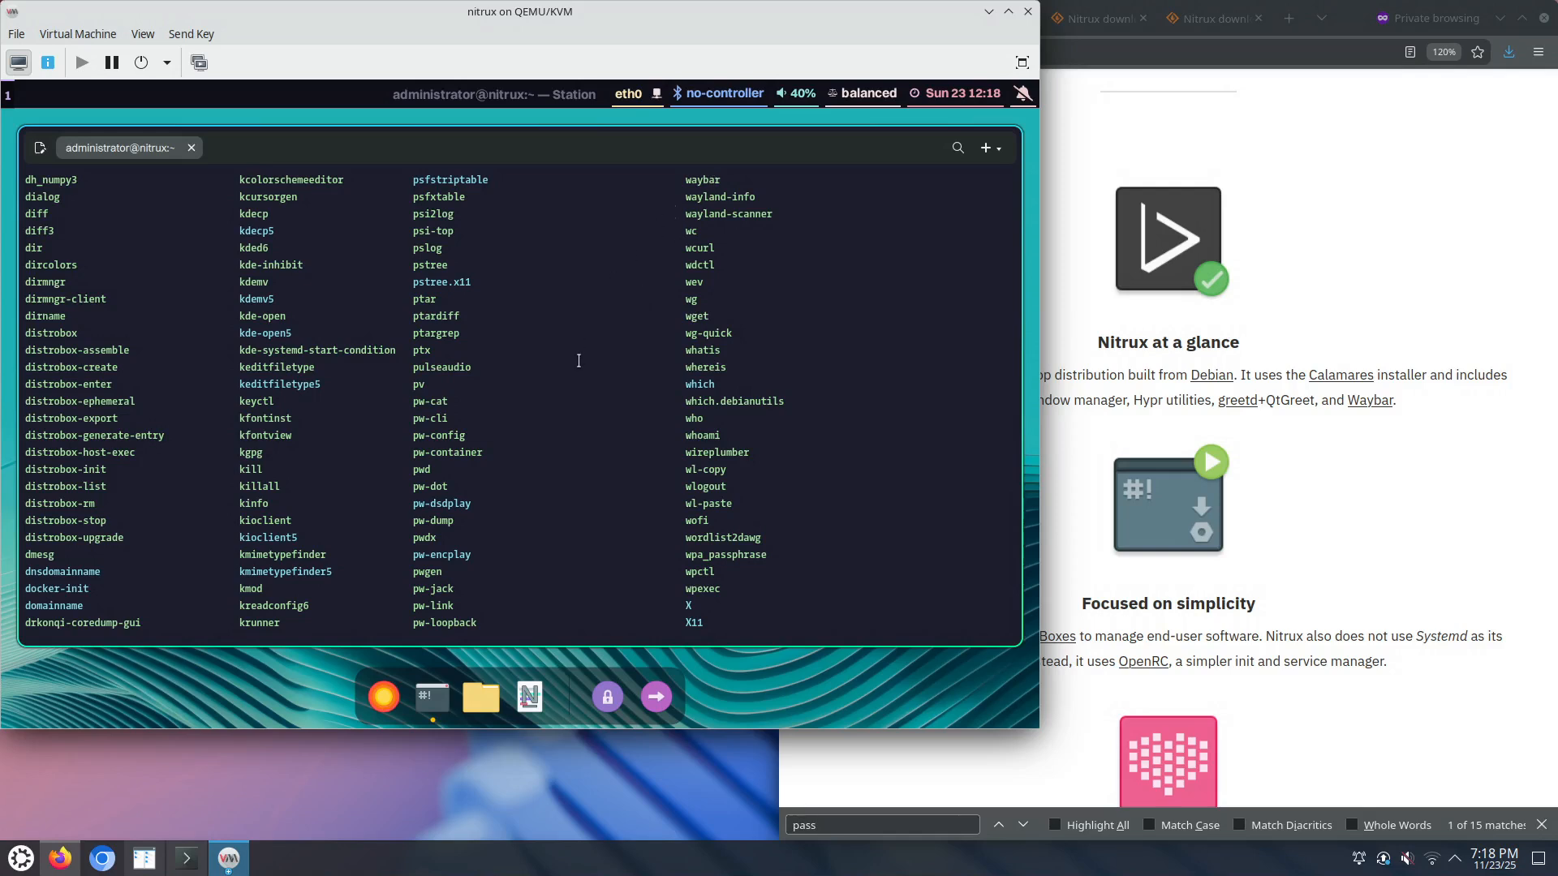
scroll(578, 360, "up", 2)
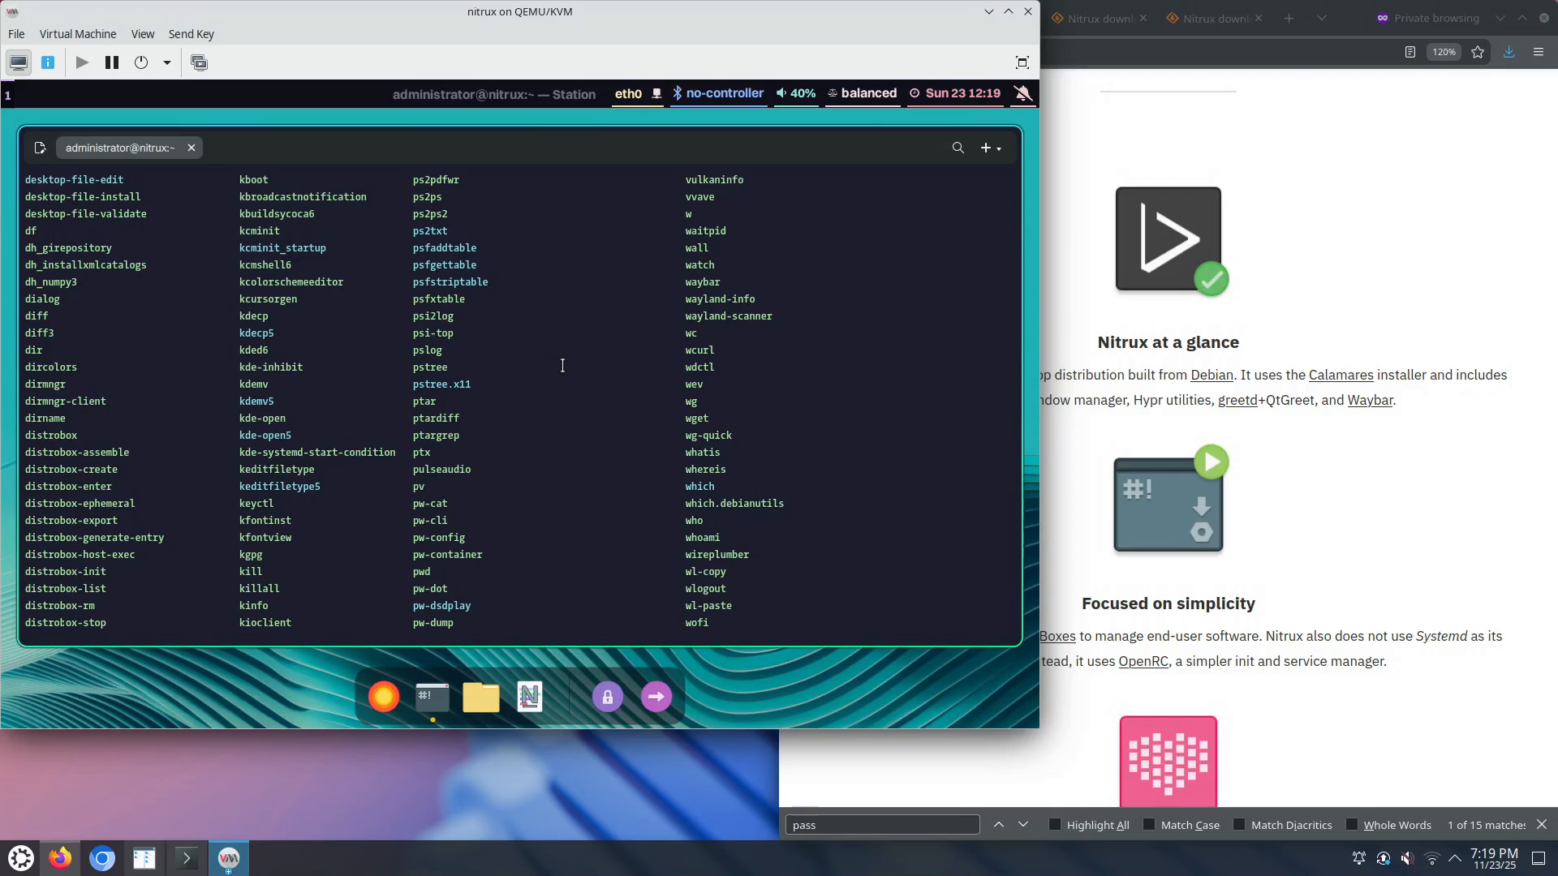
scroll(561, 365, "up", 4)
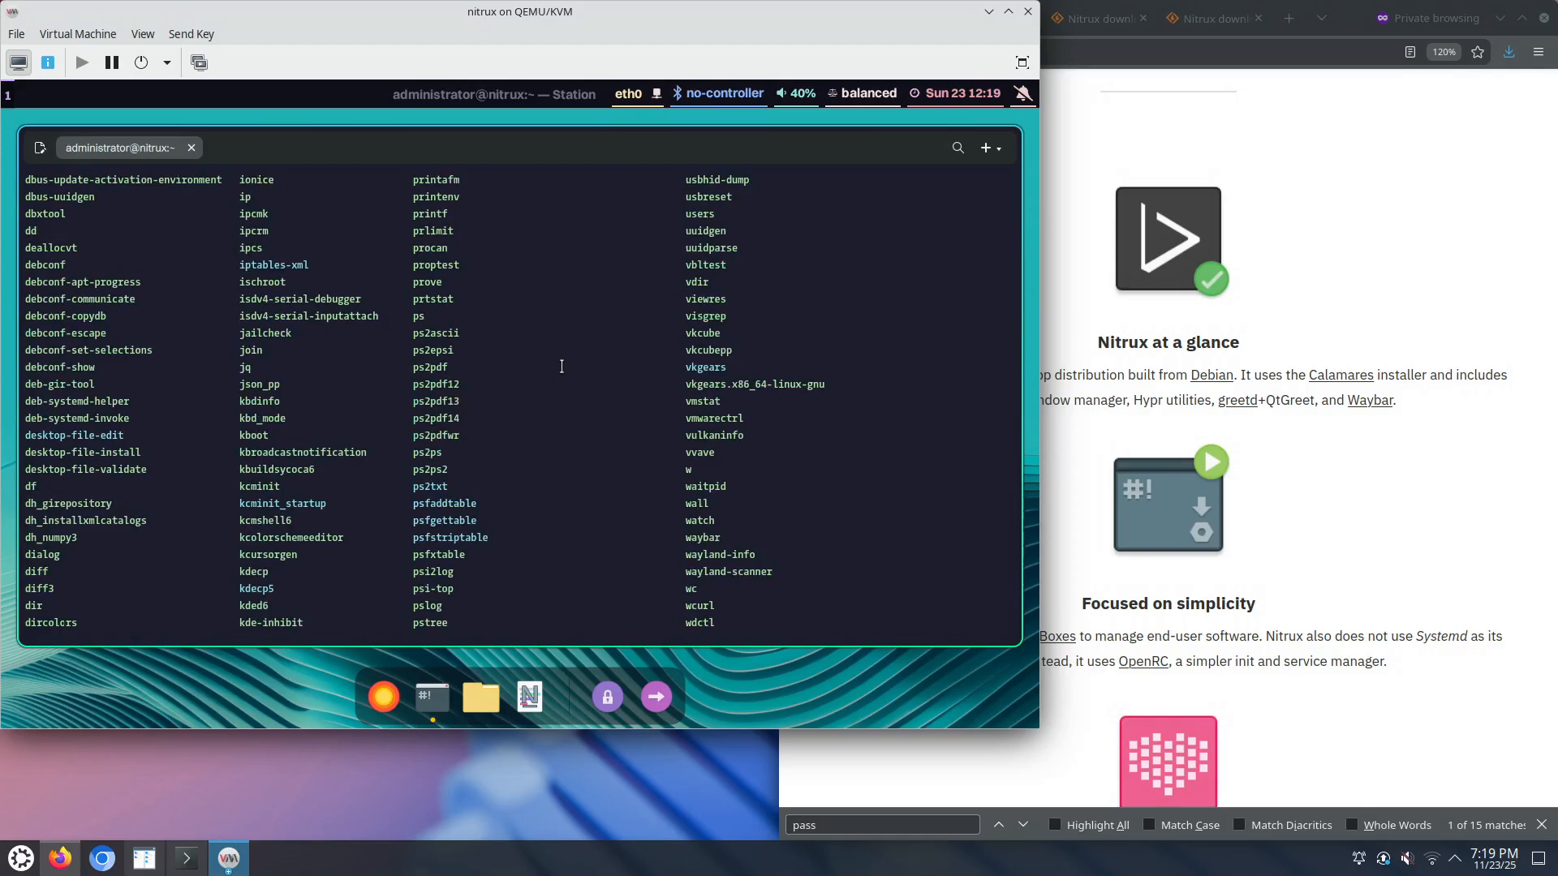
scroll(562, 366, "up", 7)
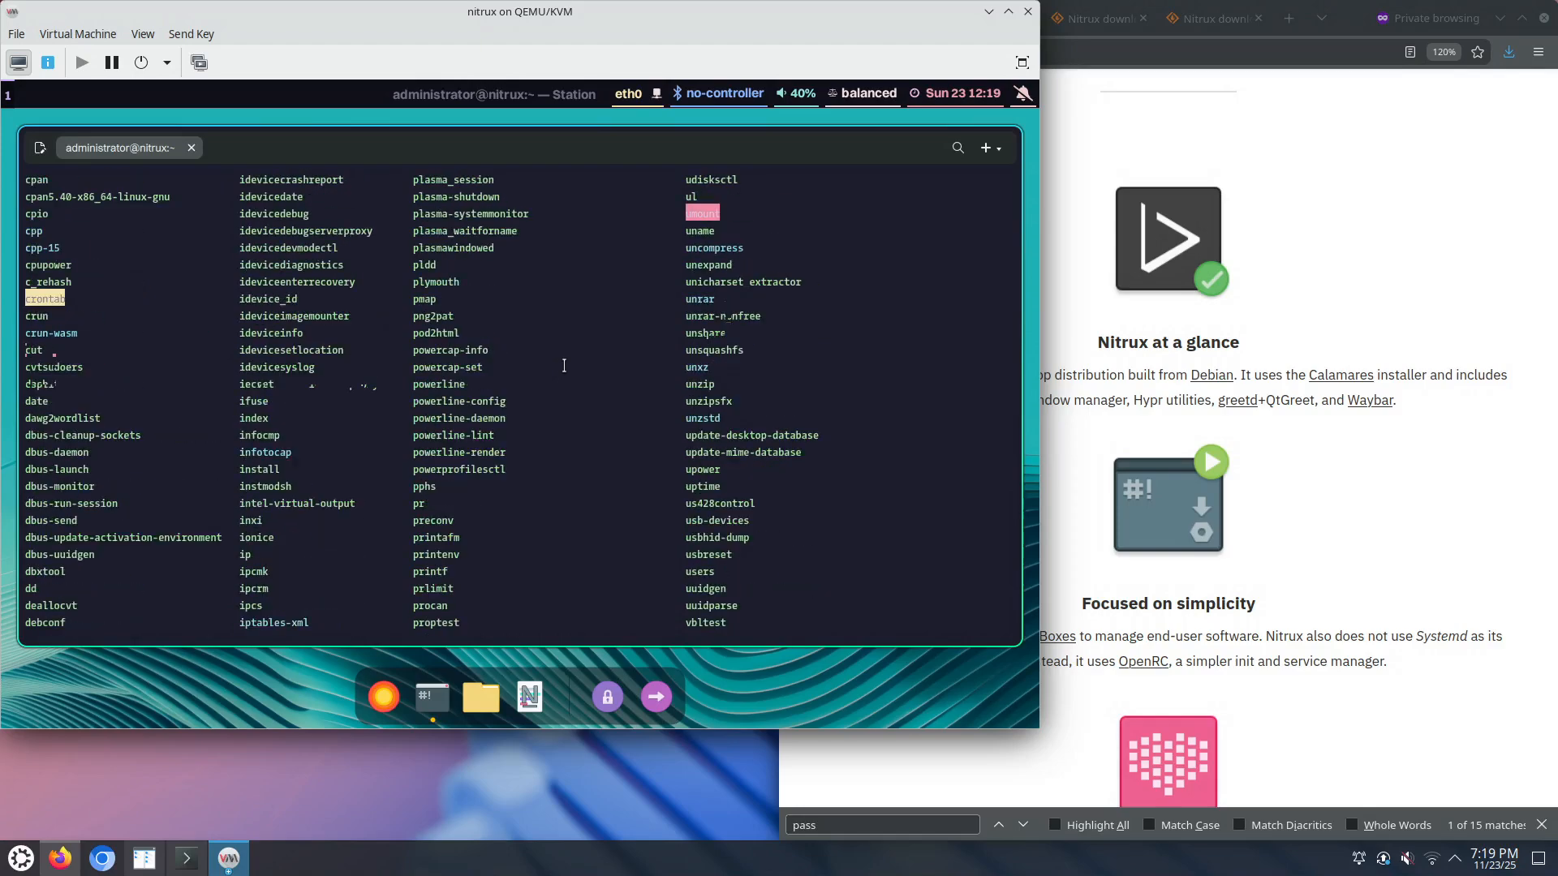
scroll(564, 365, "up", 2)
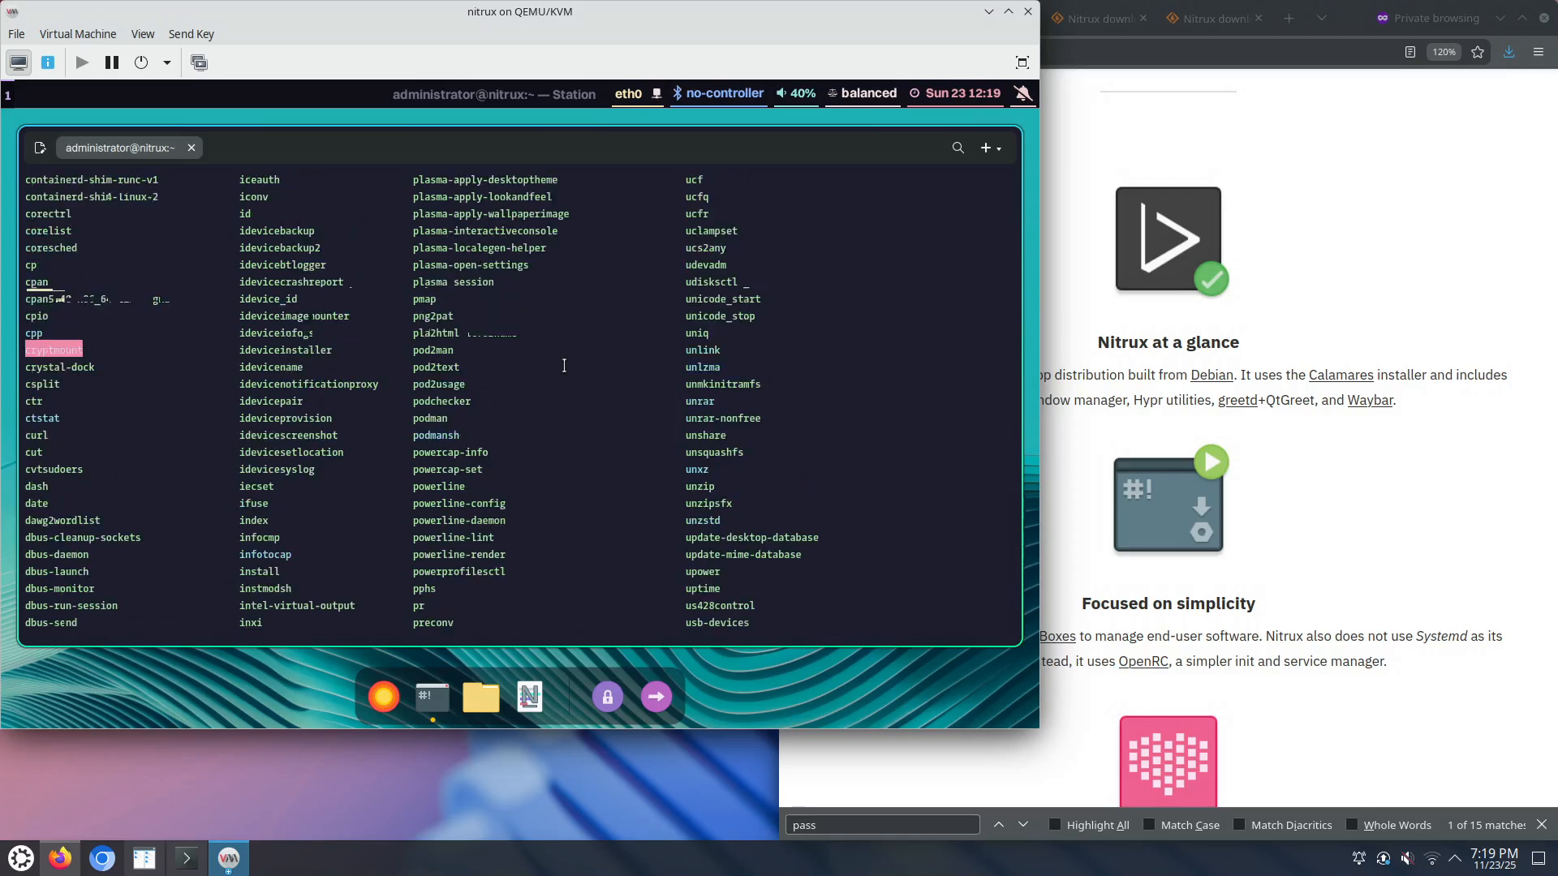
scroll(564, 365, "up", 6)
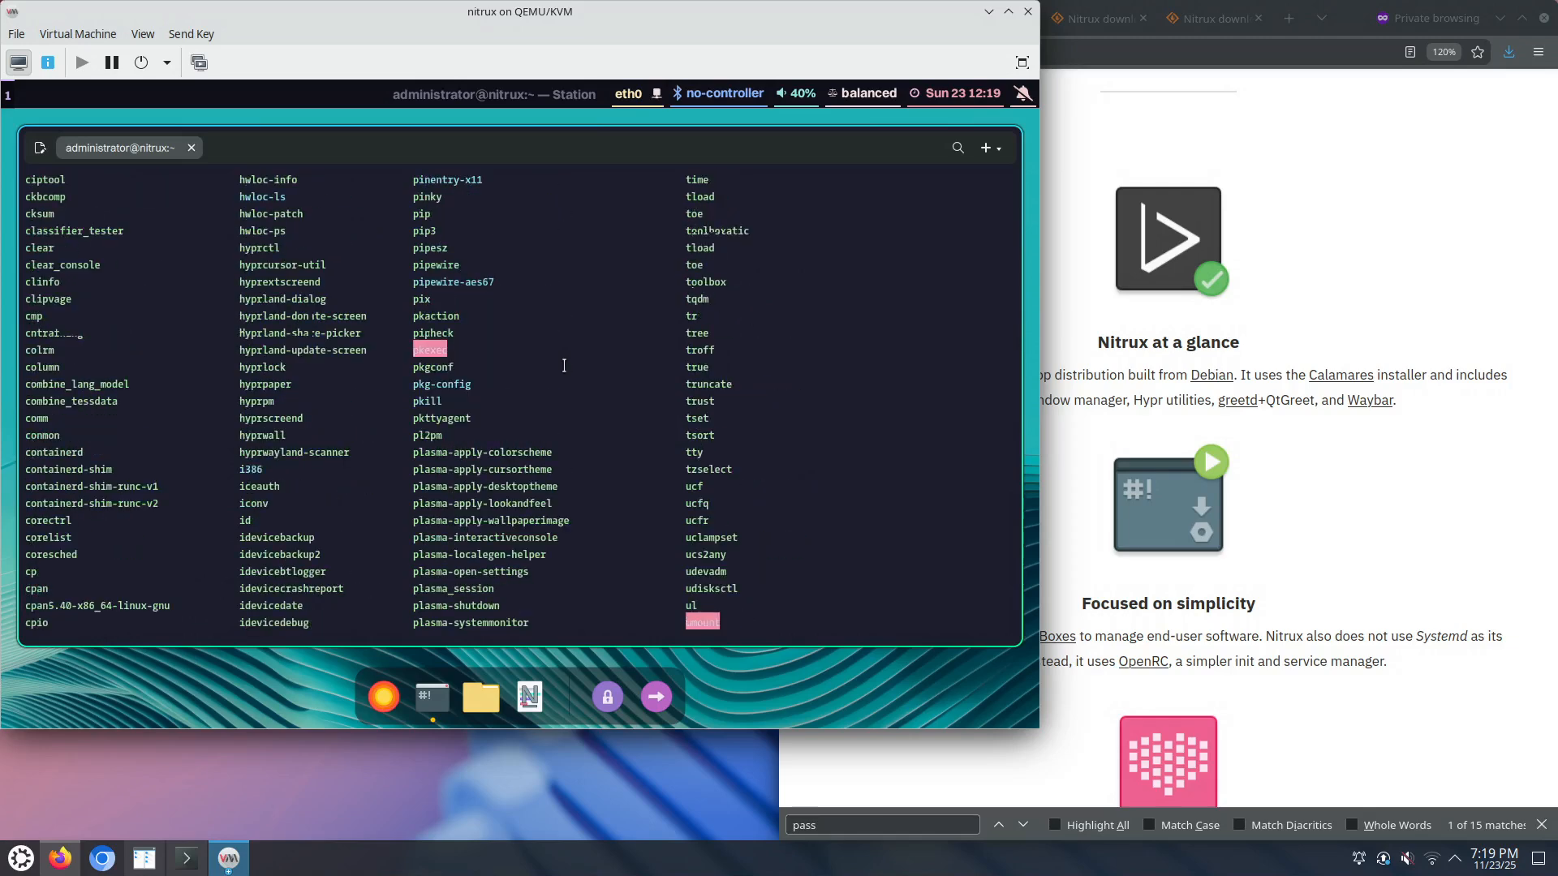
scroll(564, 365, "up", 4)
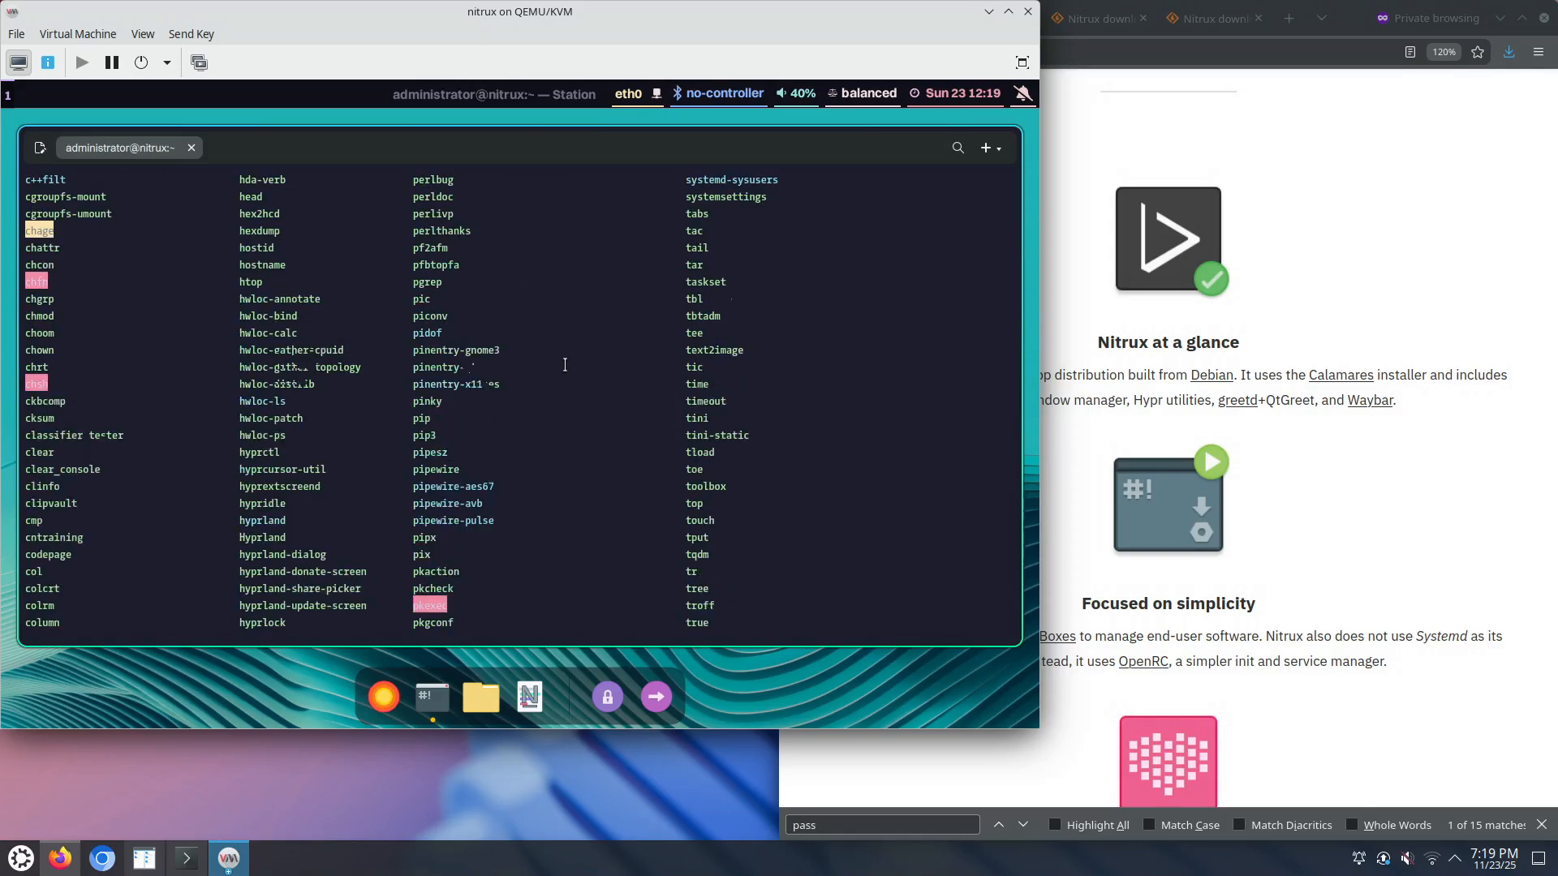
scroll(563, 363, "up", 6)
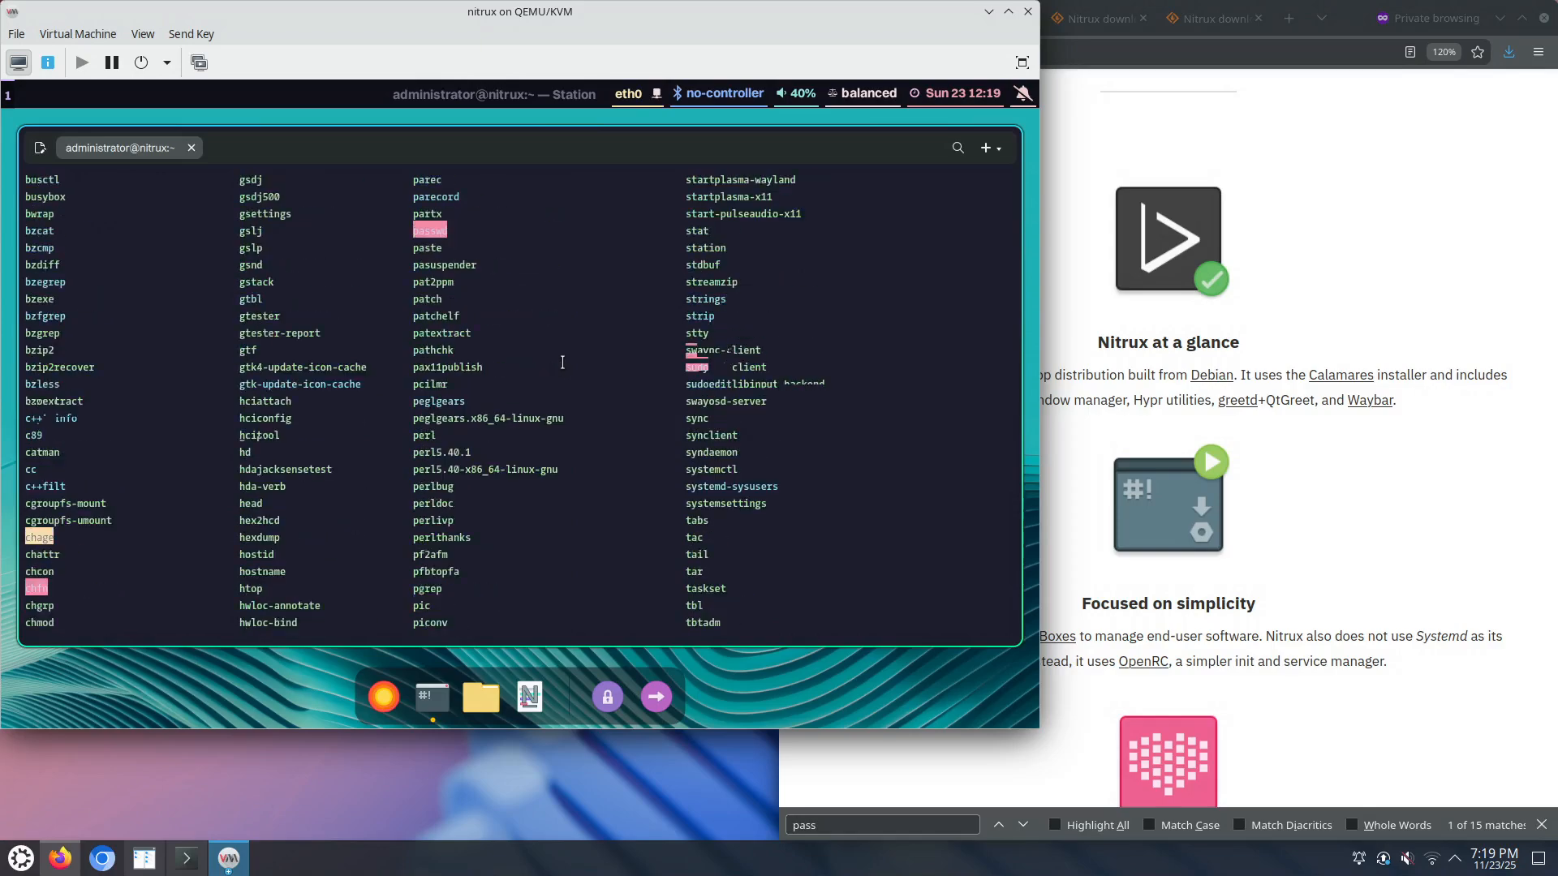
scroll(562, 363, "up", 7)
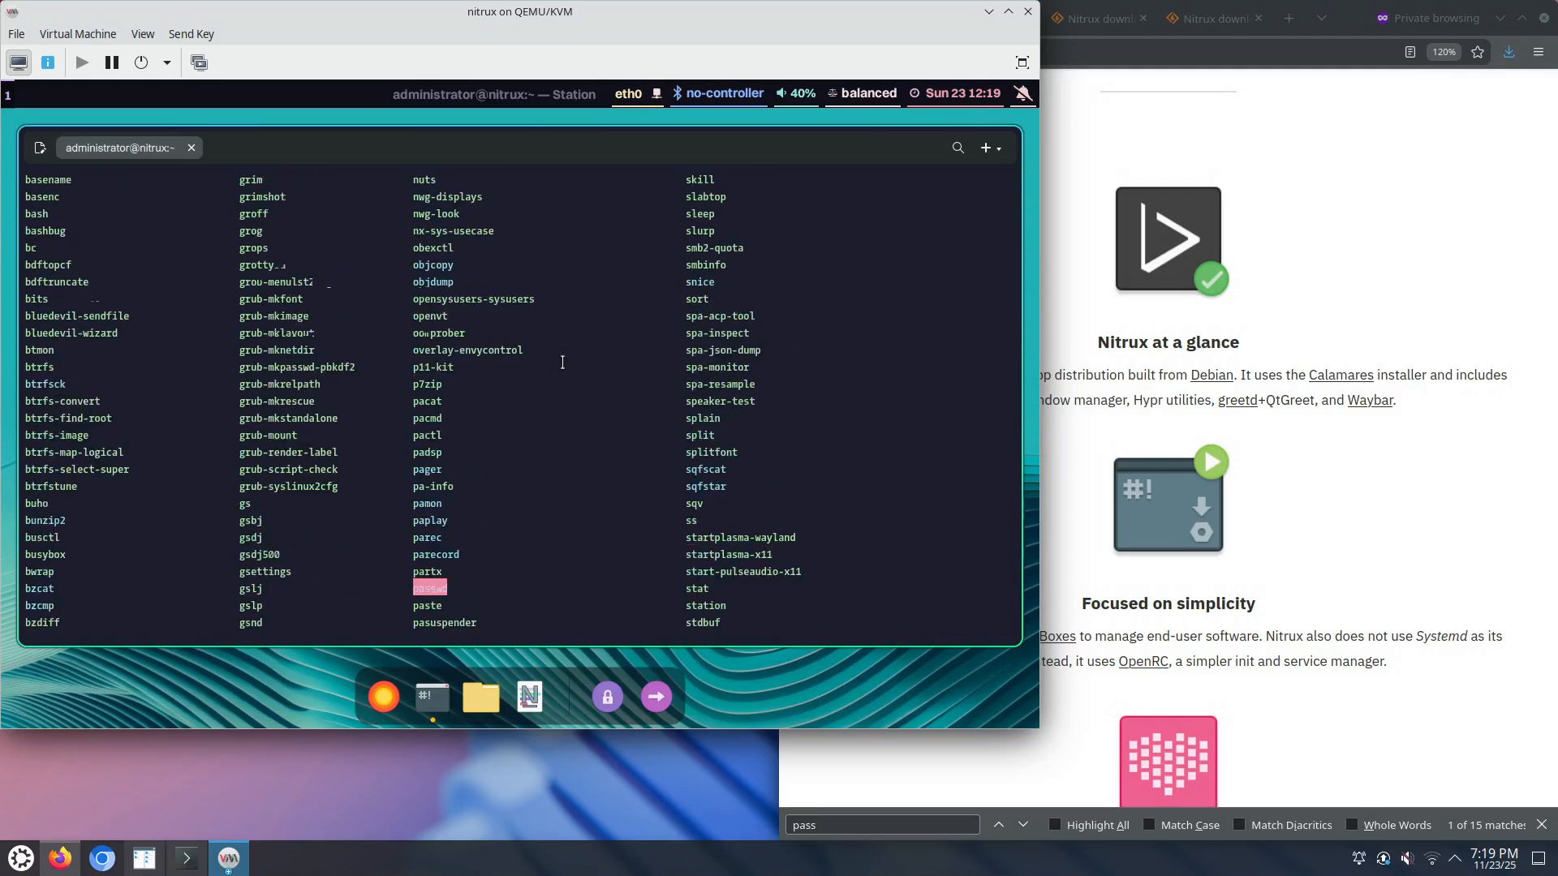
scroll(562, 363, "up", 2)
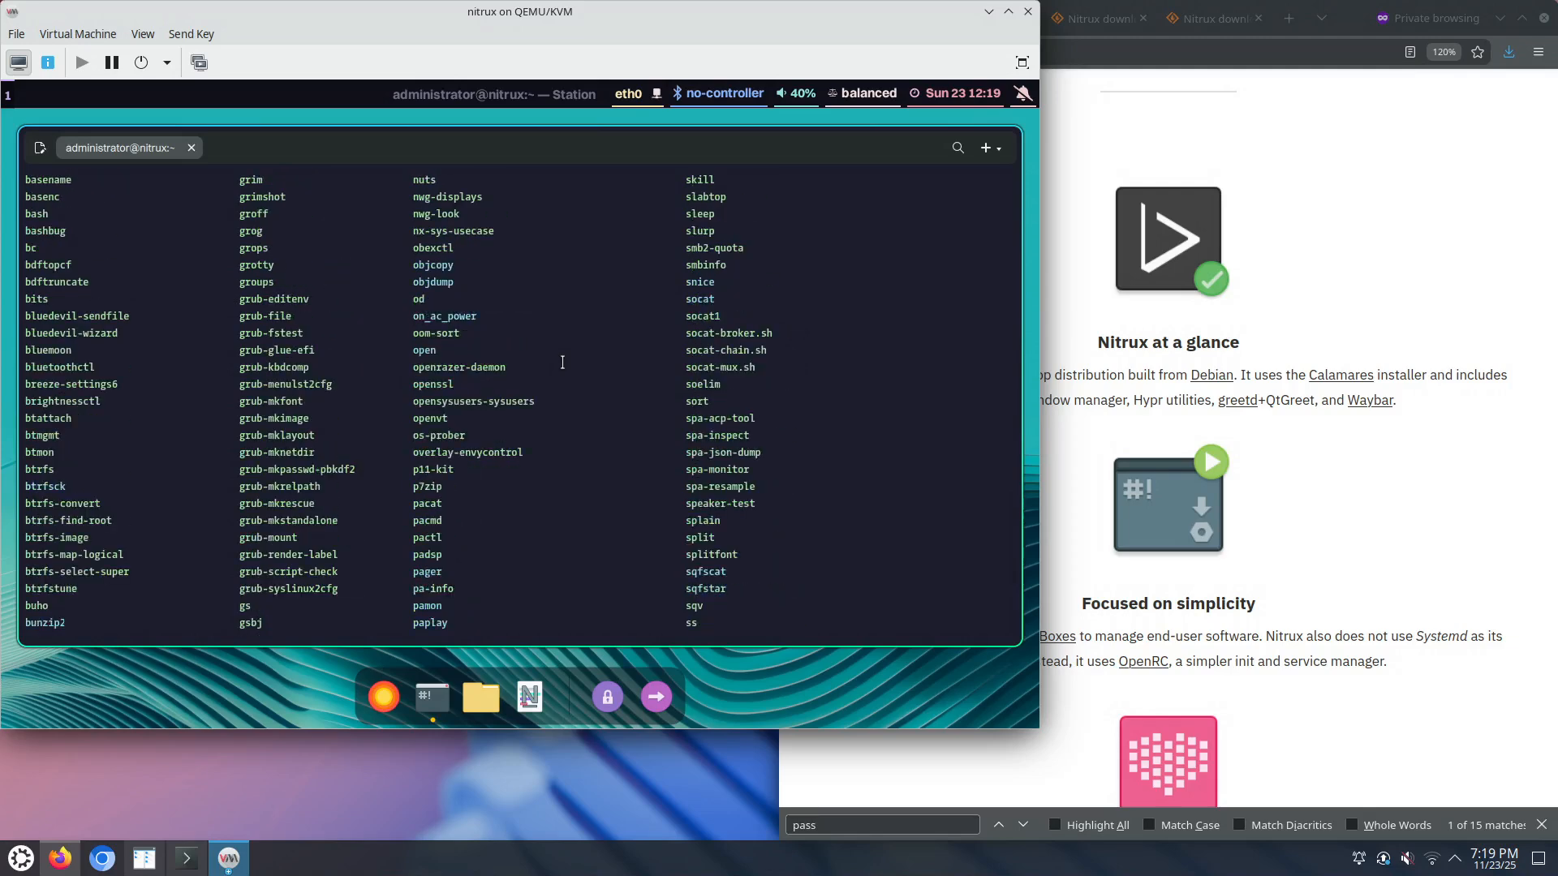
scroll(562, 363, "up", 9)
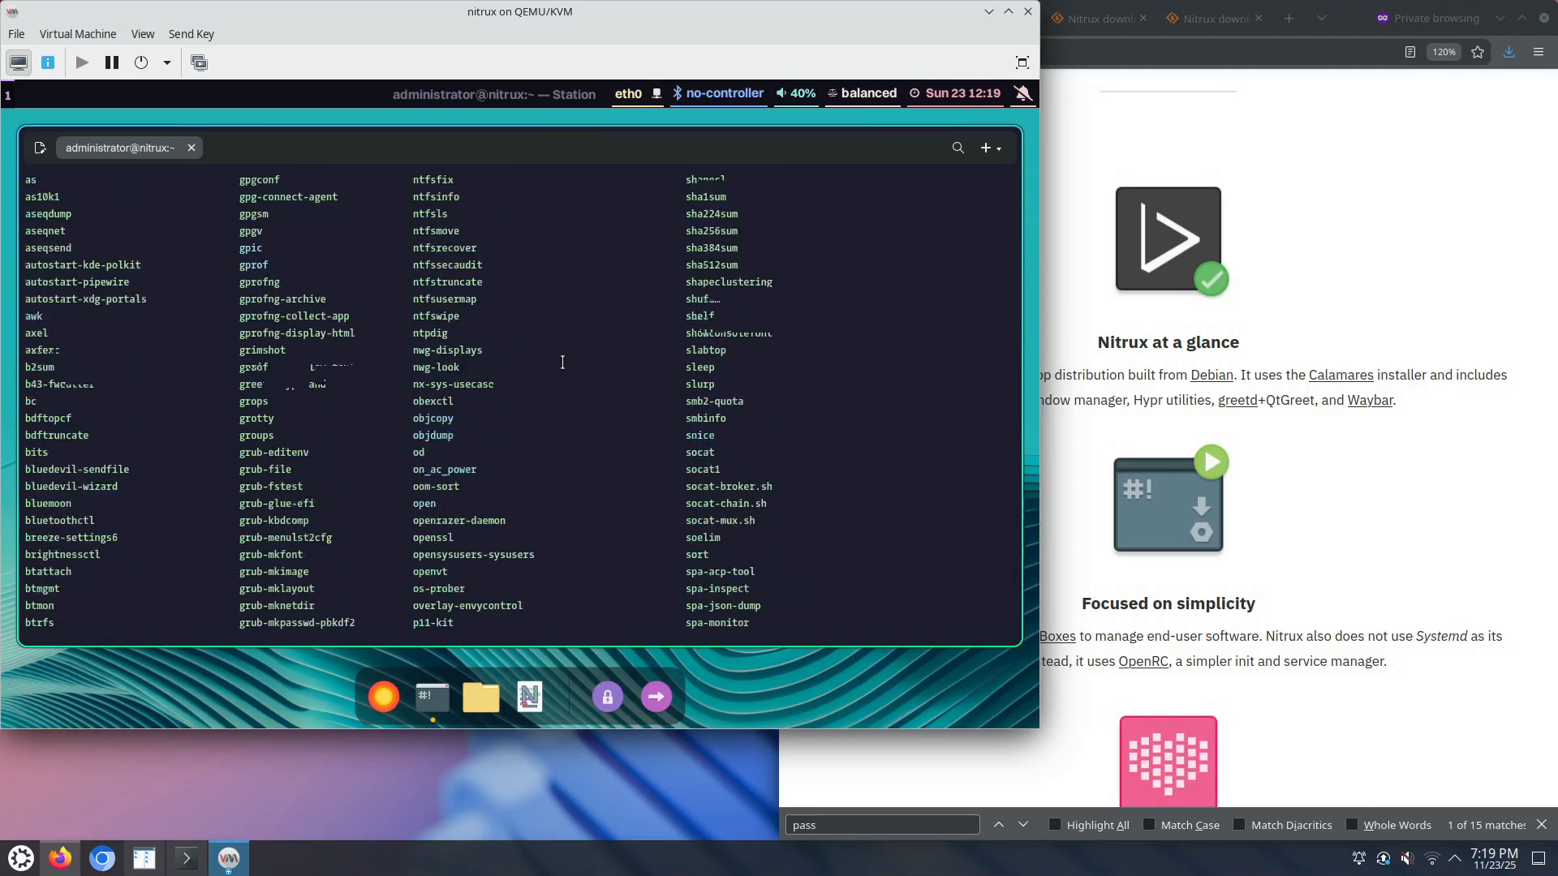
scroll(562, 362, "up", 2)
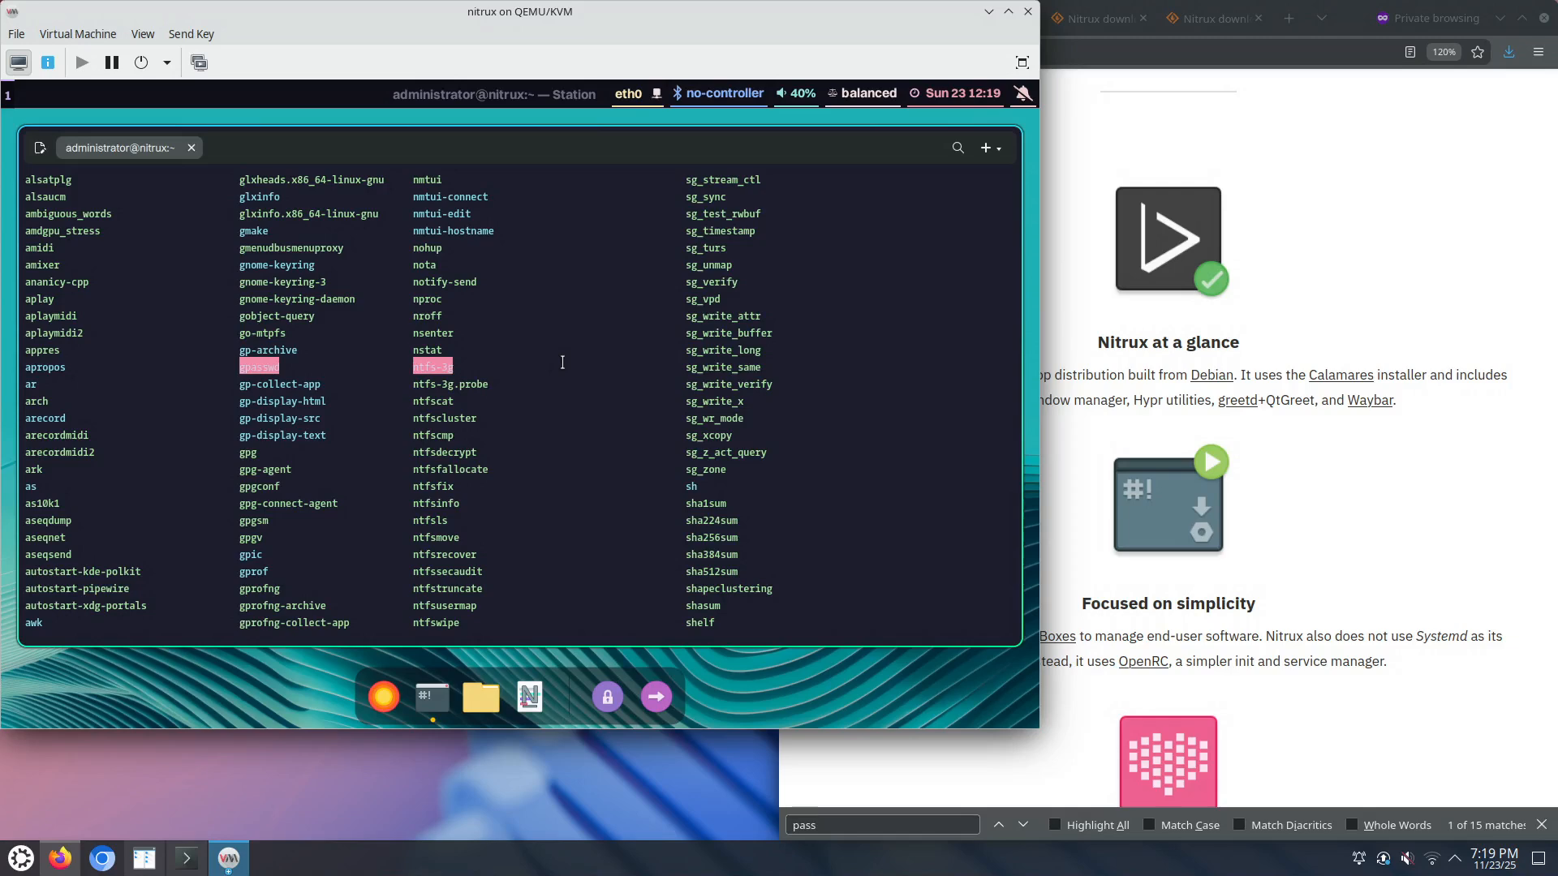
scroll(562, 362, "up", 4)
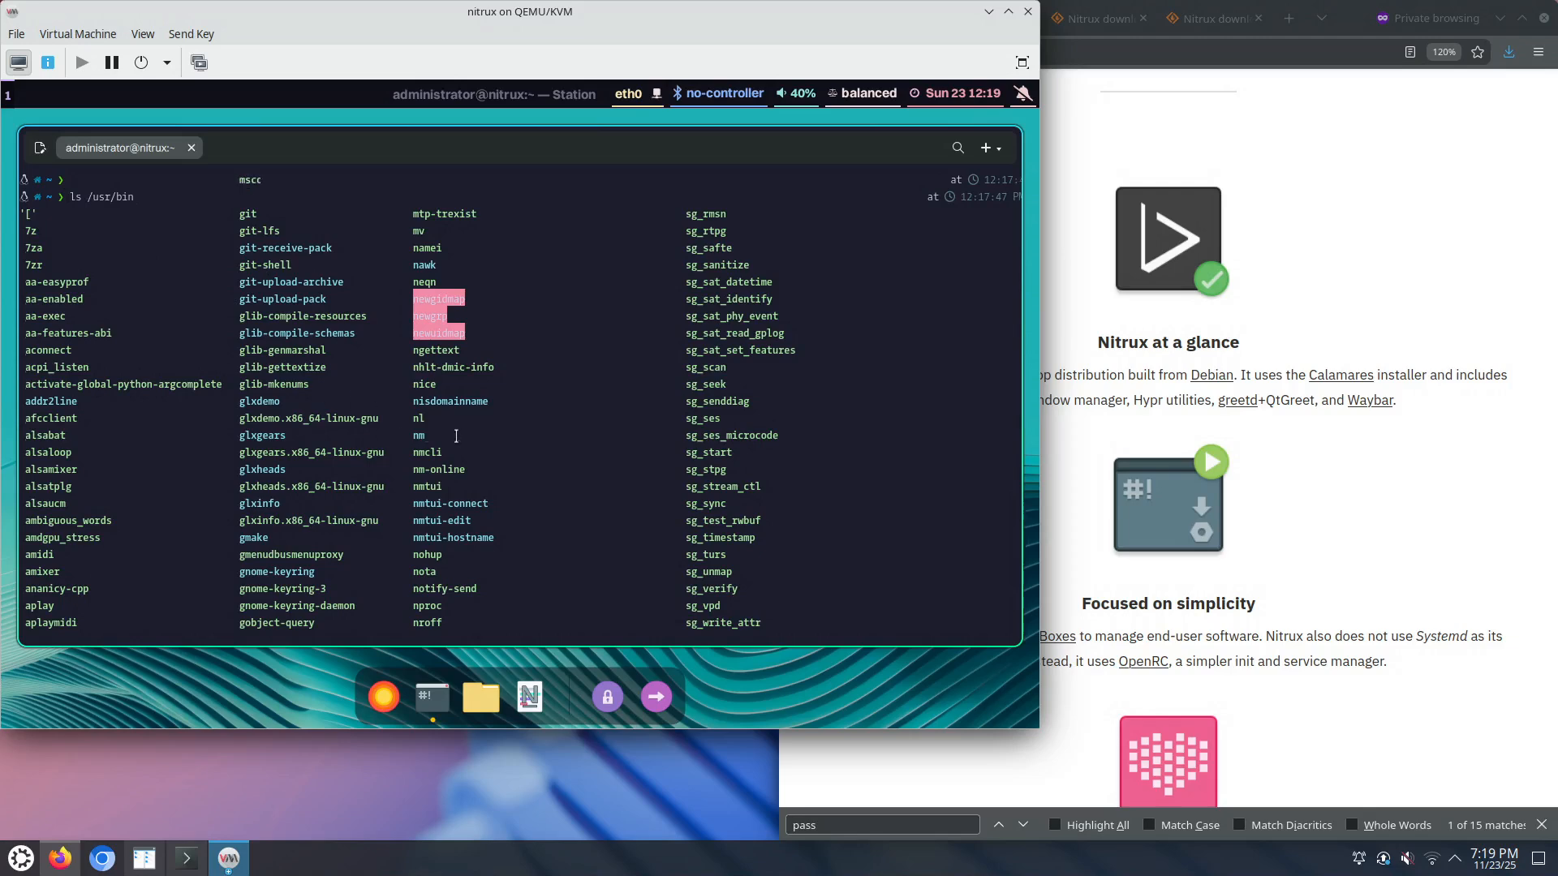
key("Return")
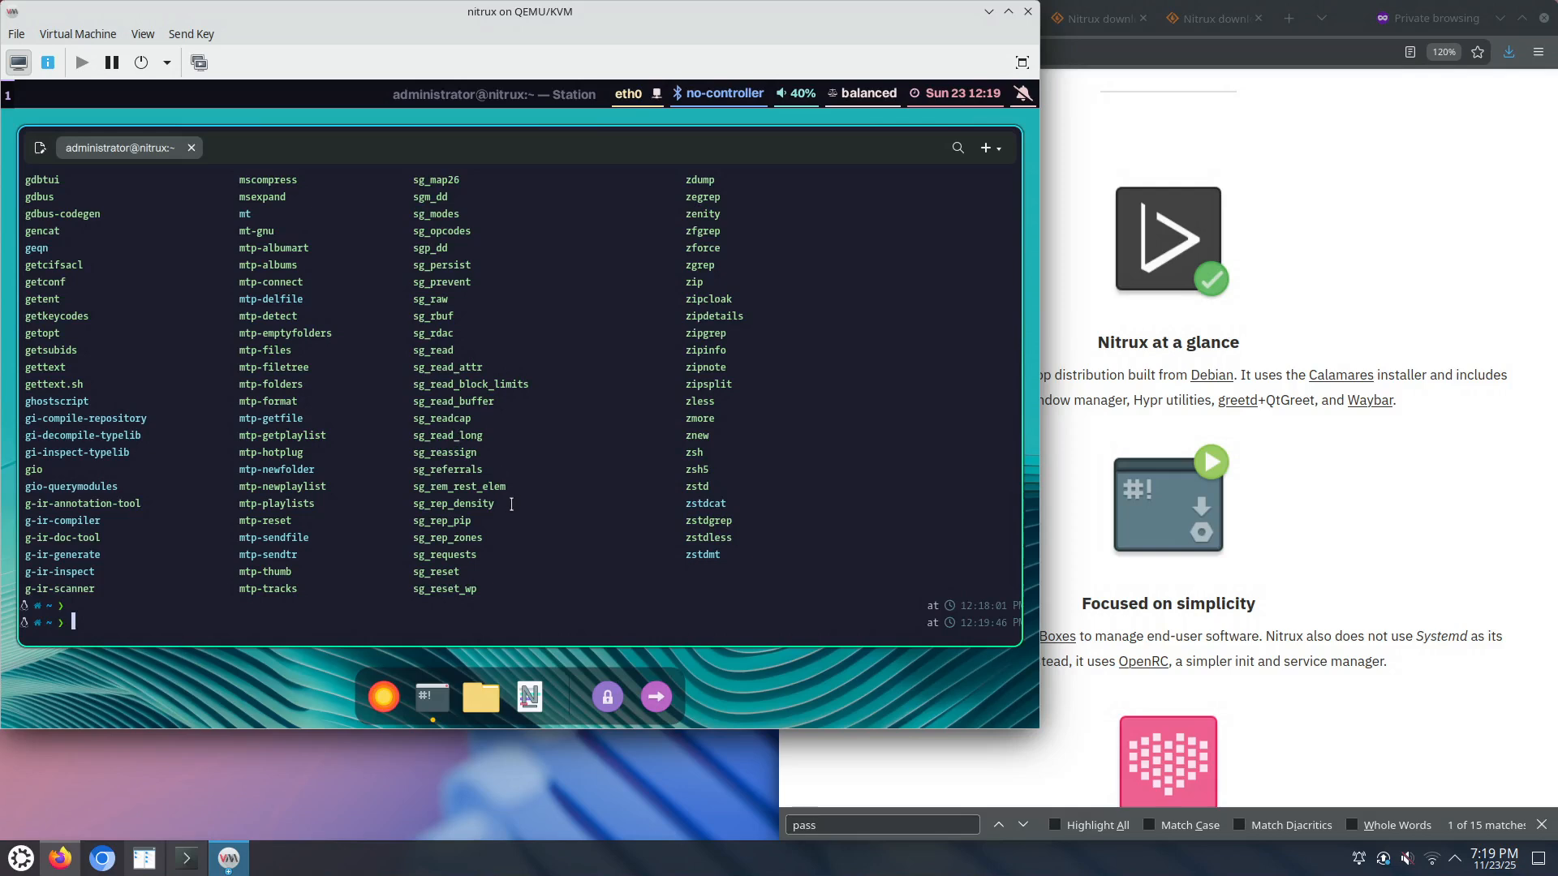
left_click(530, 697)
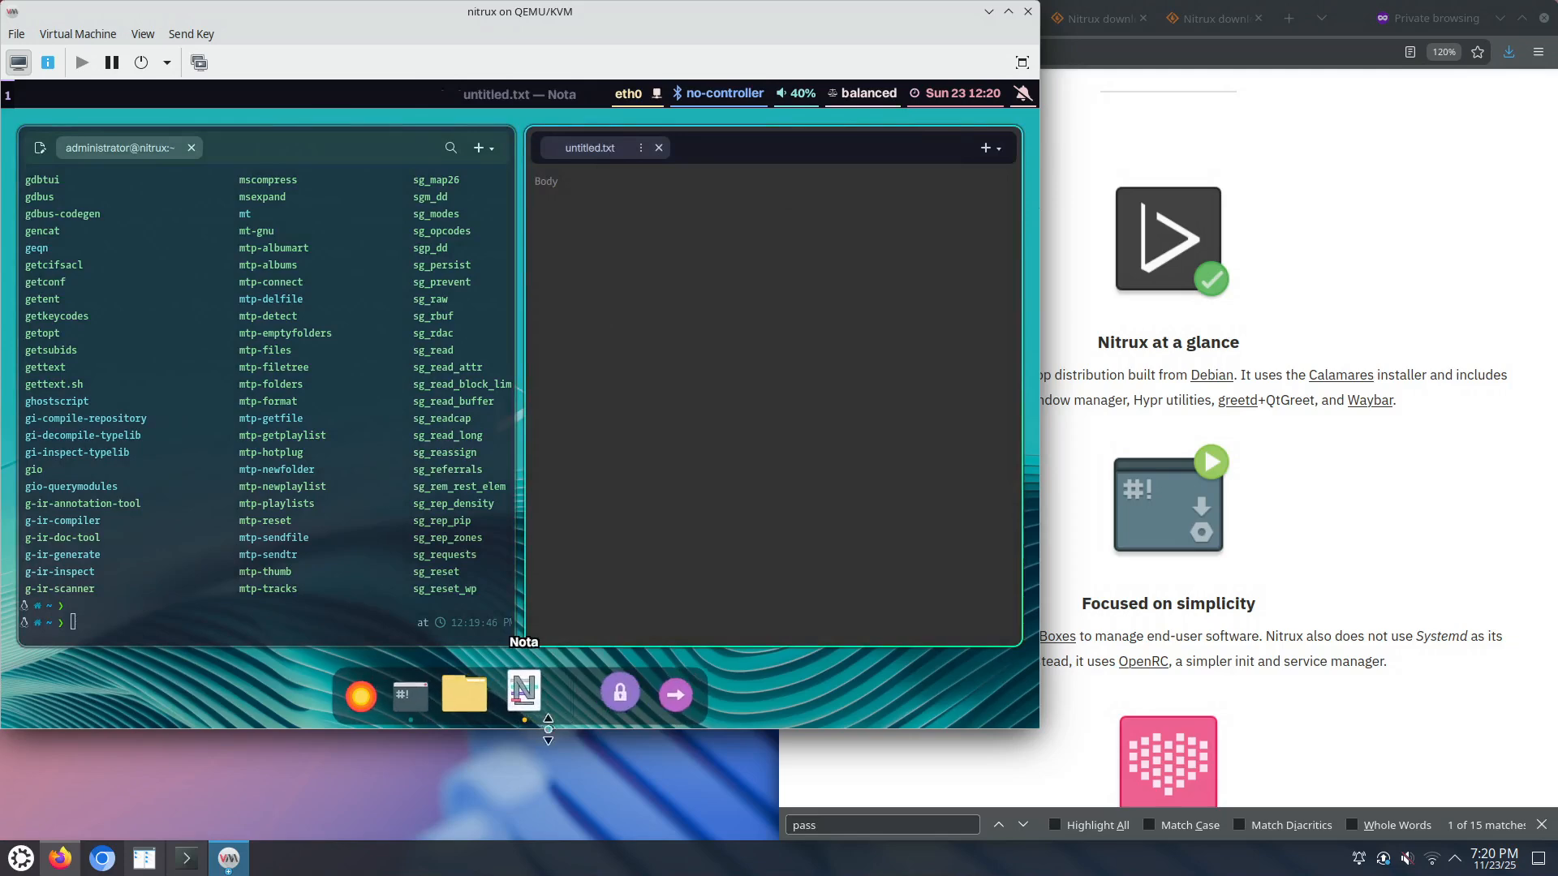
Step: Close the Nota editor window using Close Window from its dock icon's menu
right_click(534, 694)
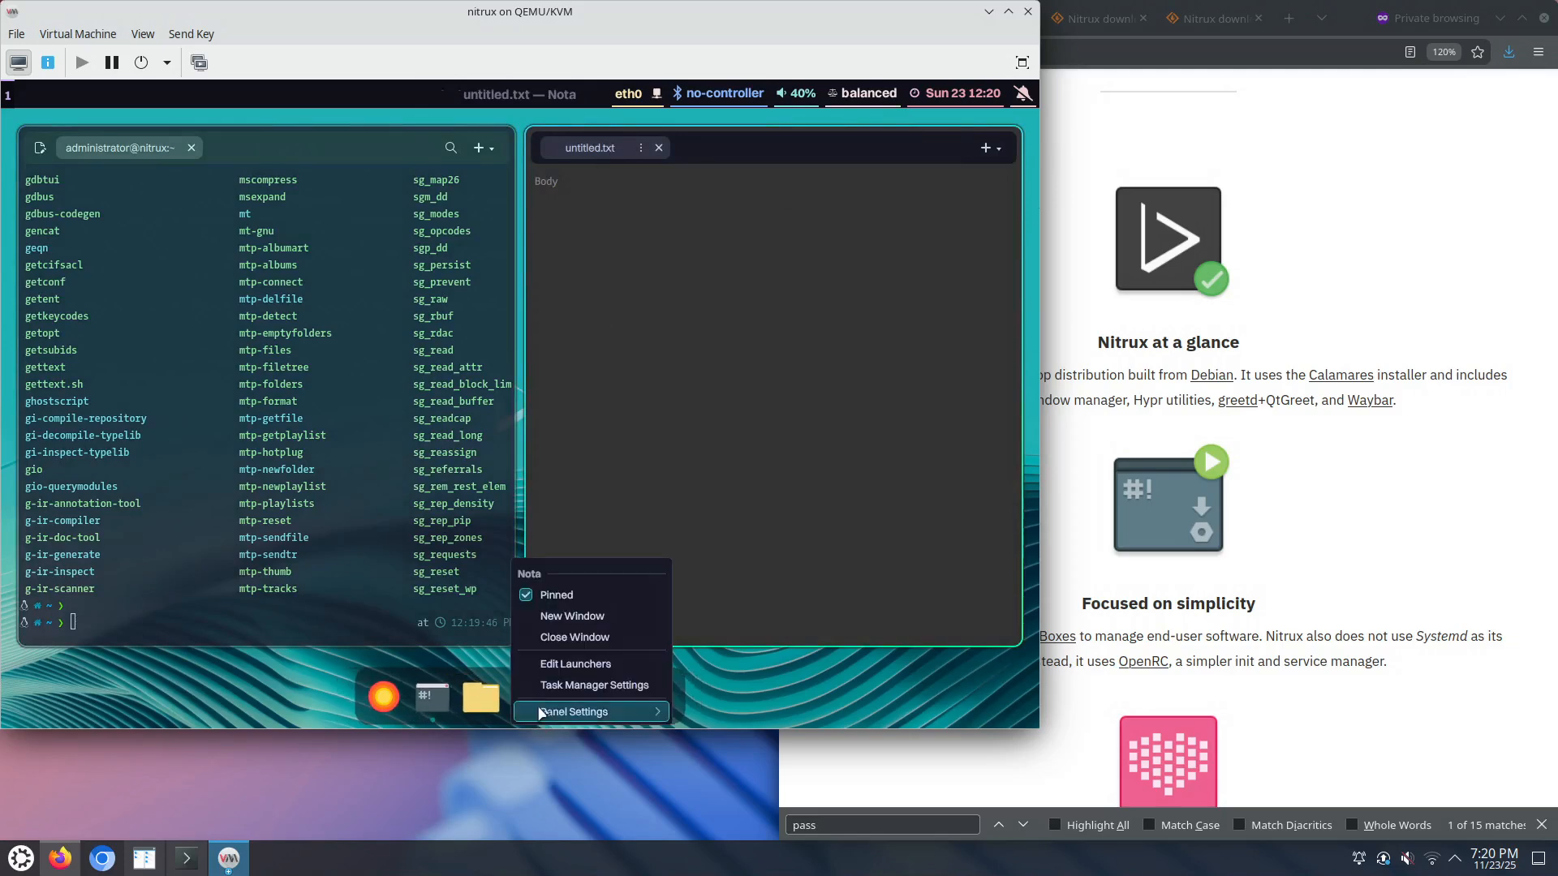
left_click(581, 638)
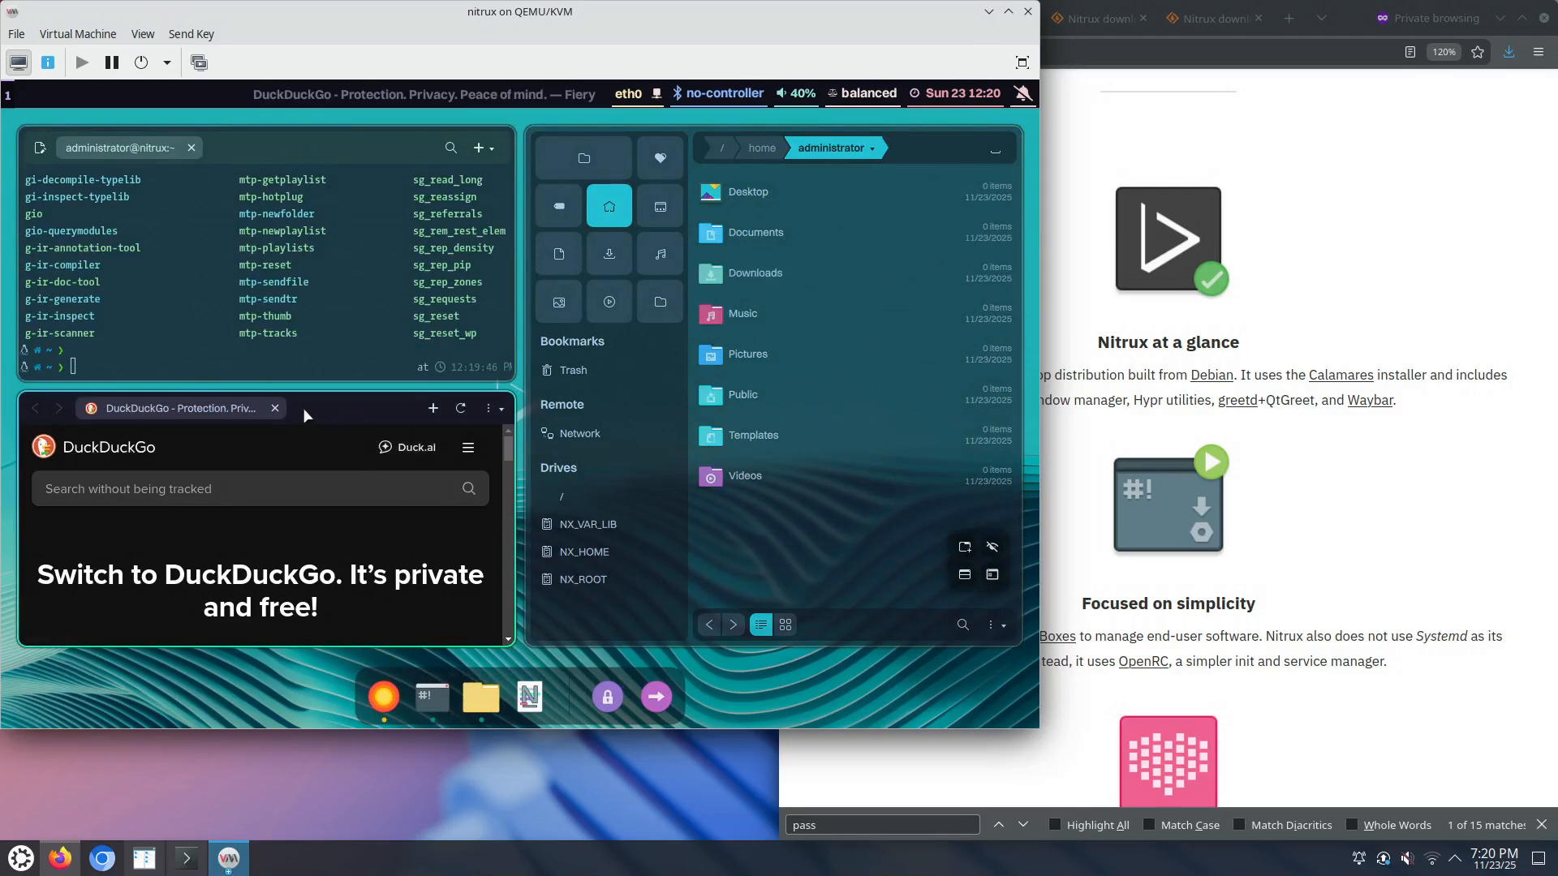
right_click(376, 694)
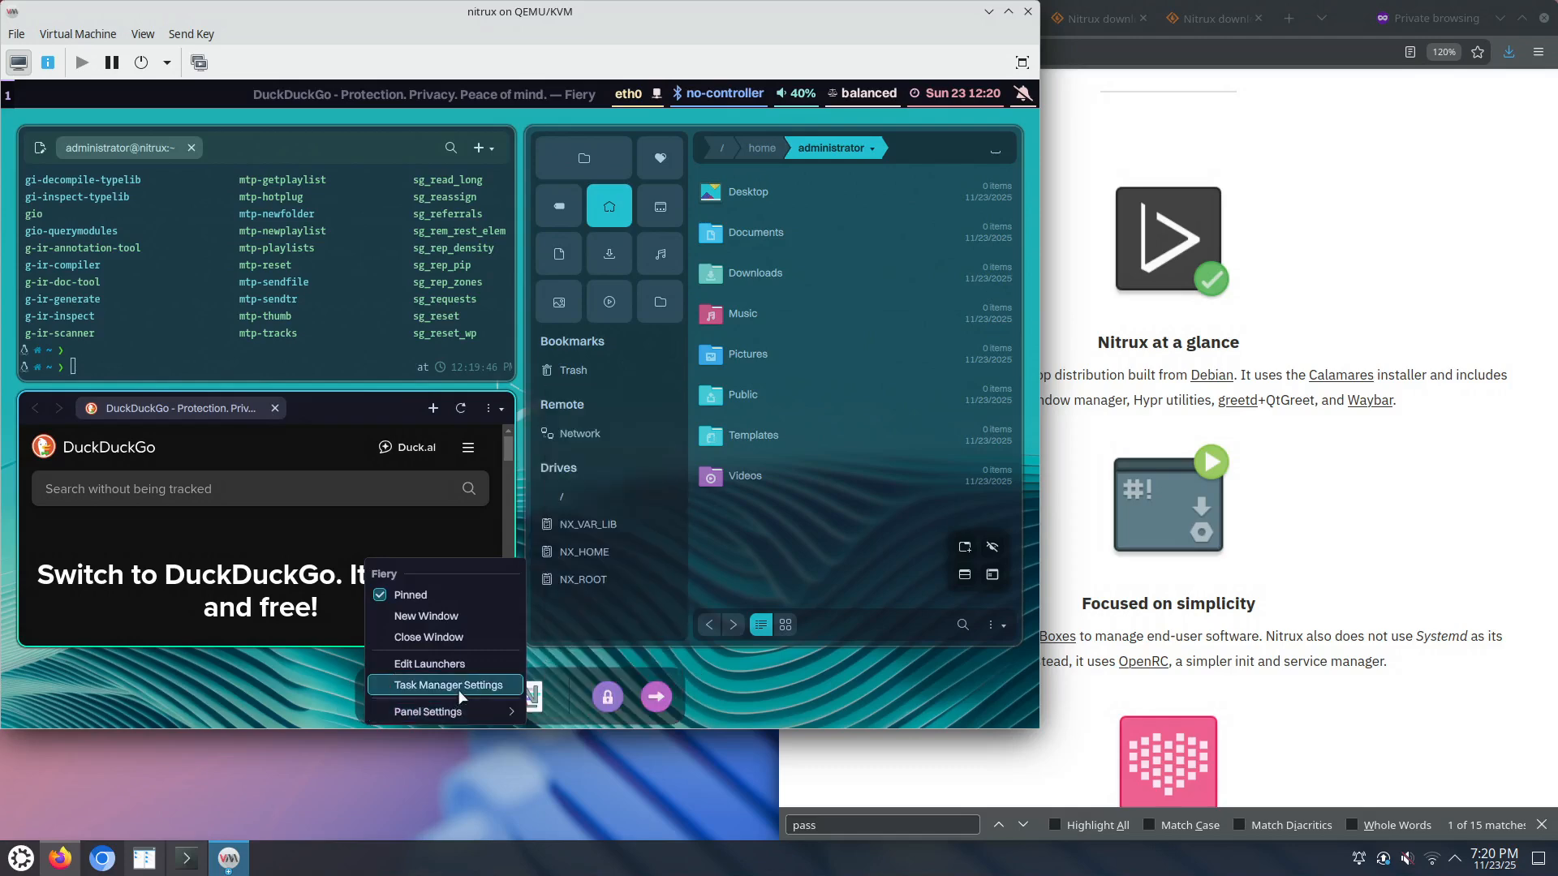
mouse_move(462, 717)
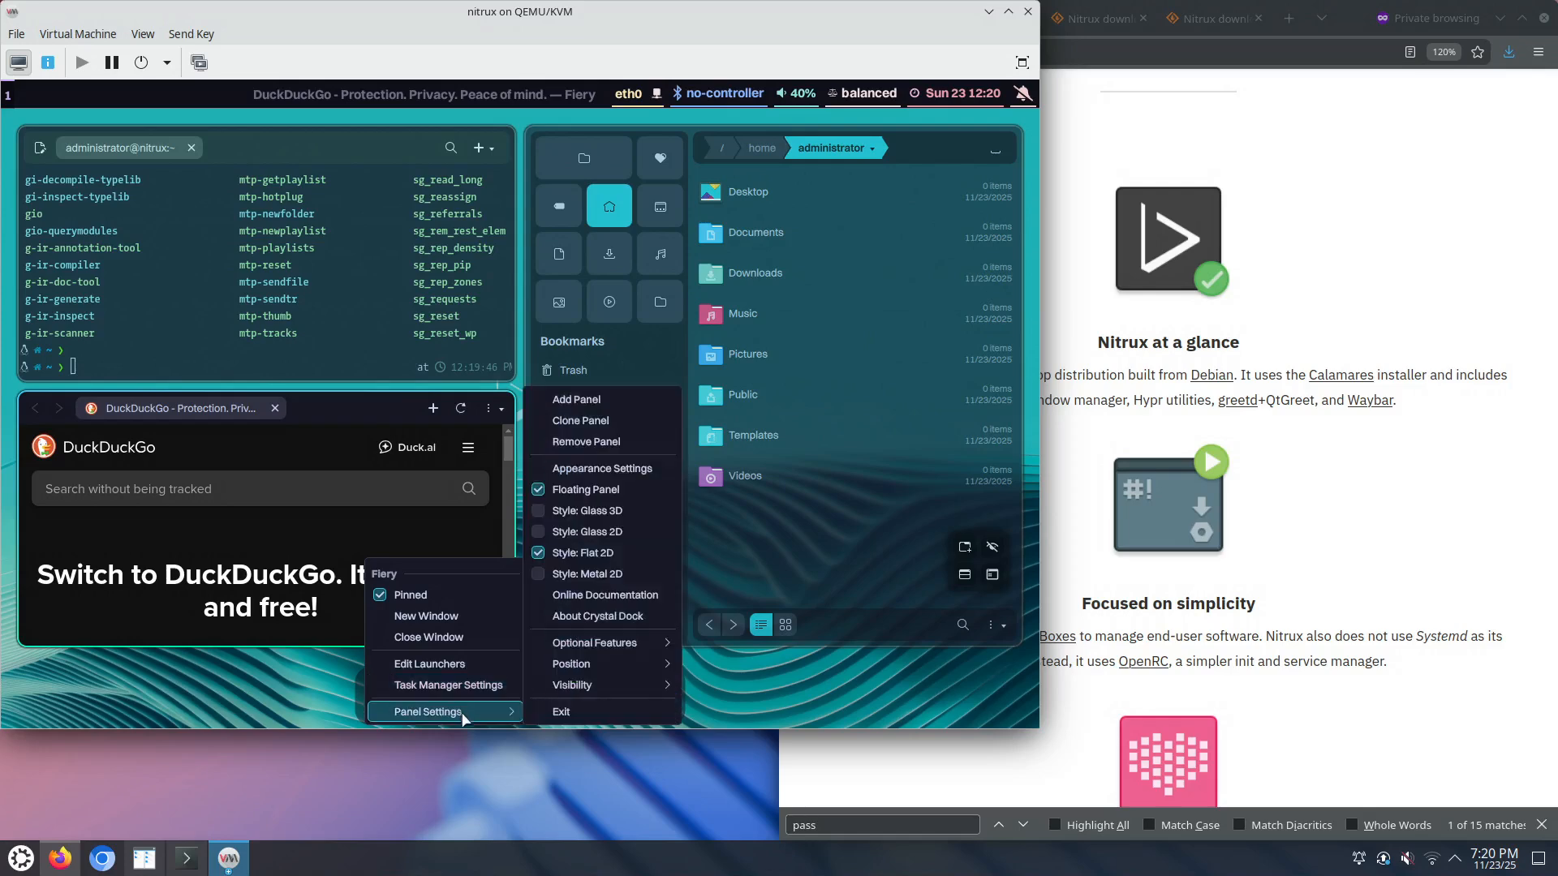
mouse_move(602, 695)
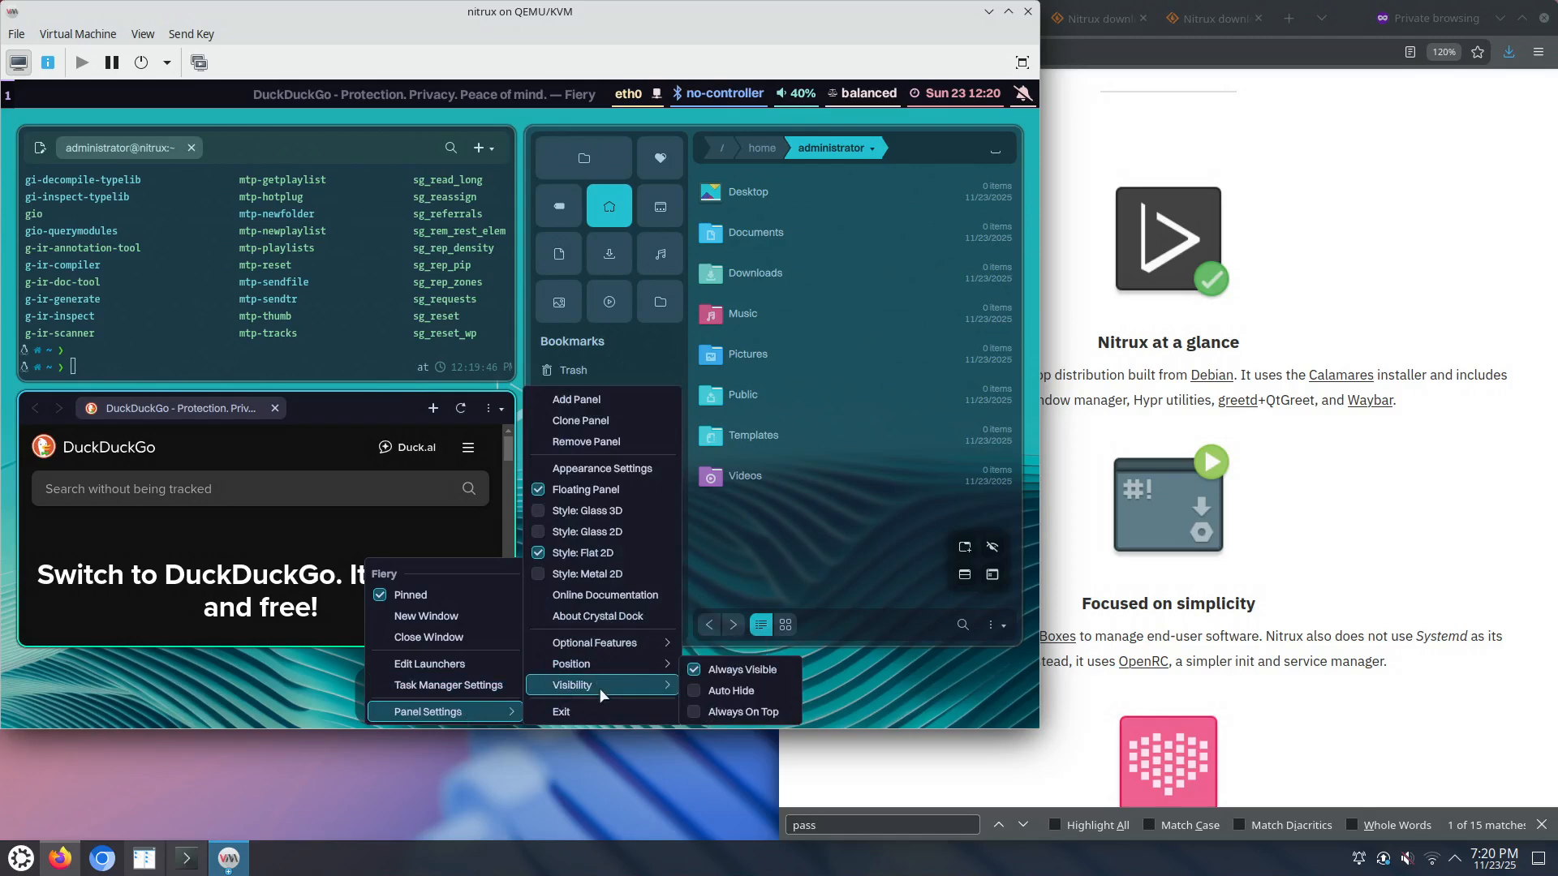
mouse_move(600, 649)
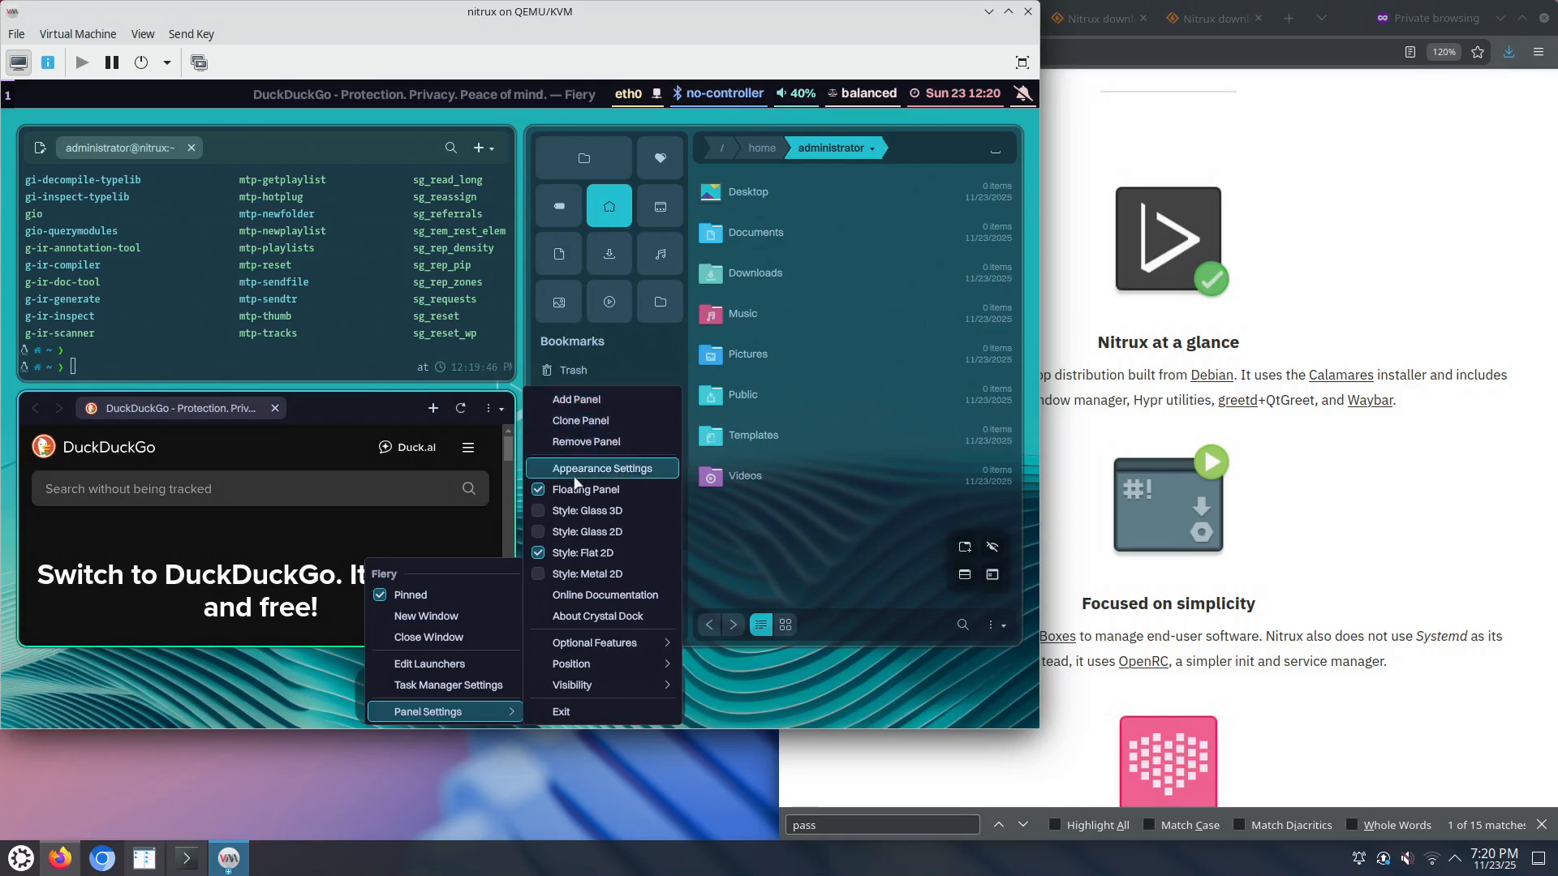
left_click(465, 665)
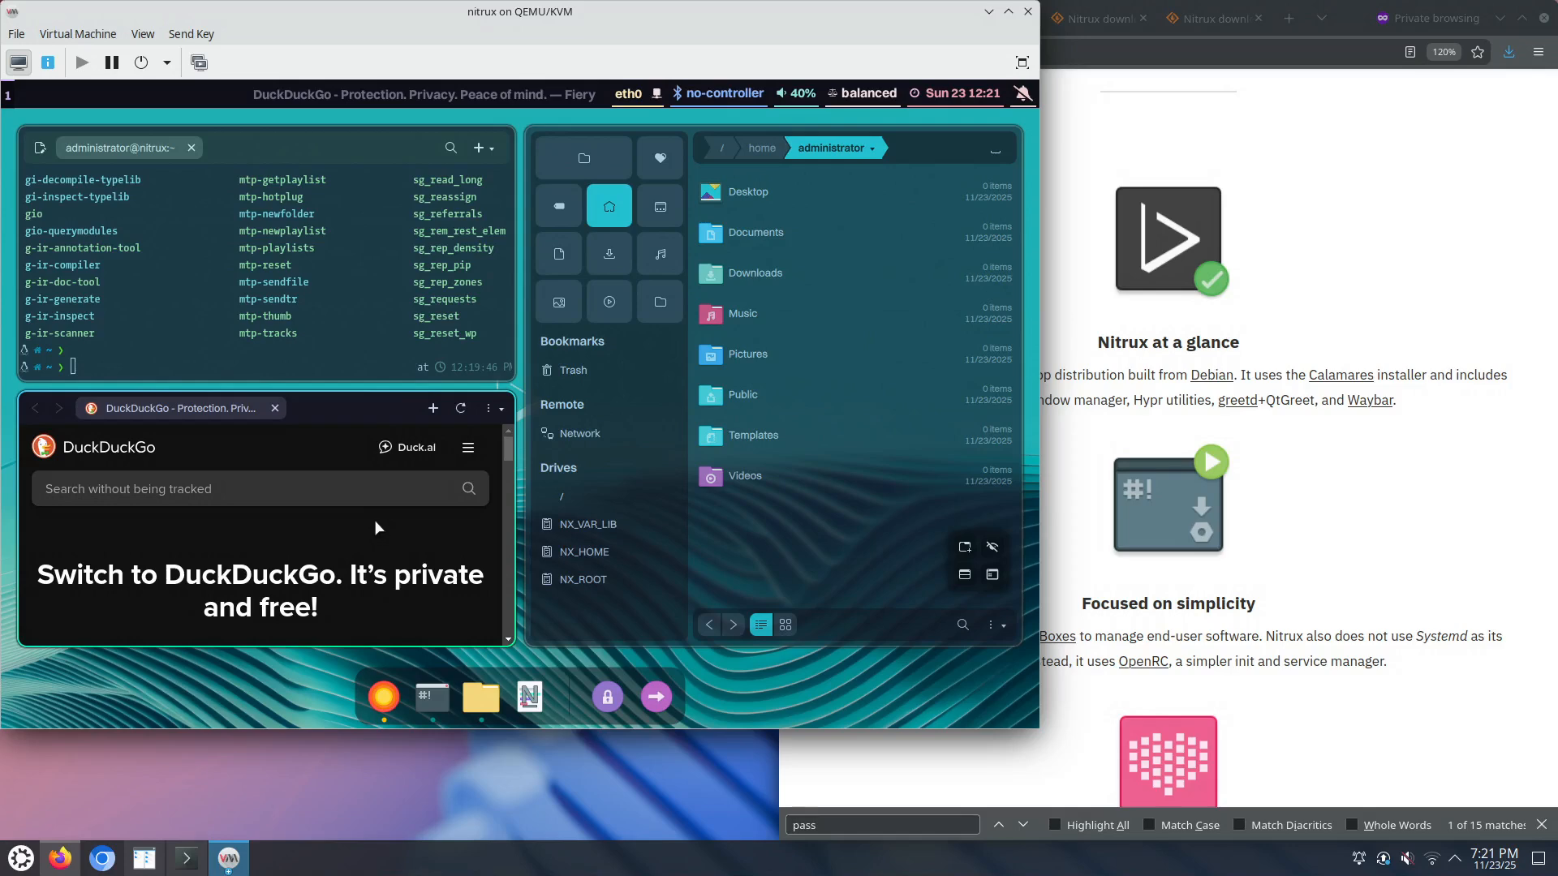
Step: Toggle the guest's Fiery browser fullscreen with Super+F, then restore its tiled layout
scroll(375, 523, "down", 10)
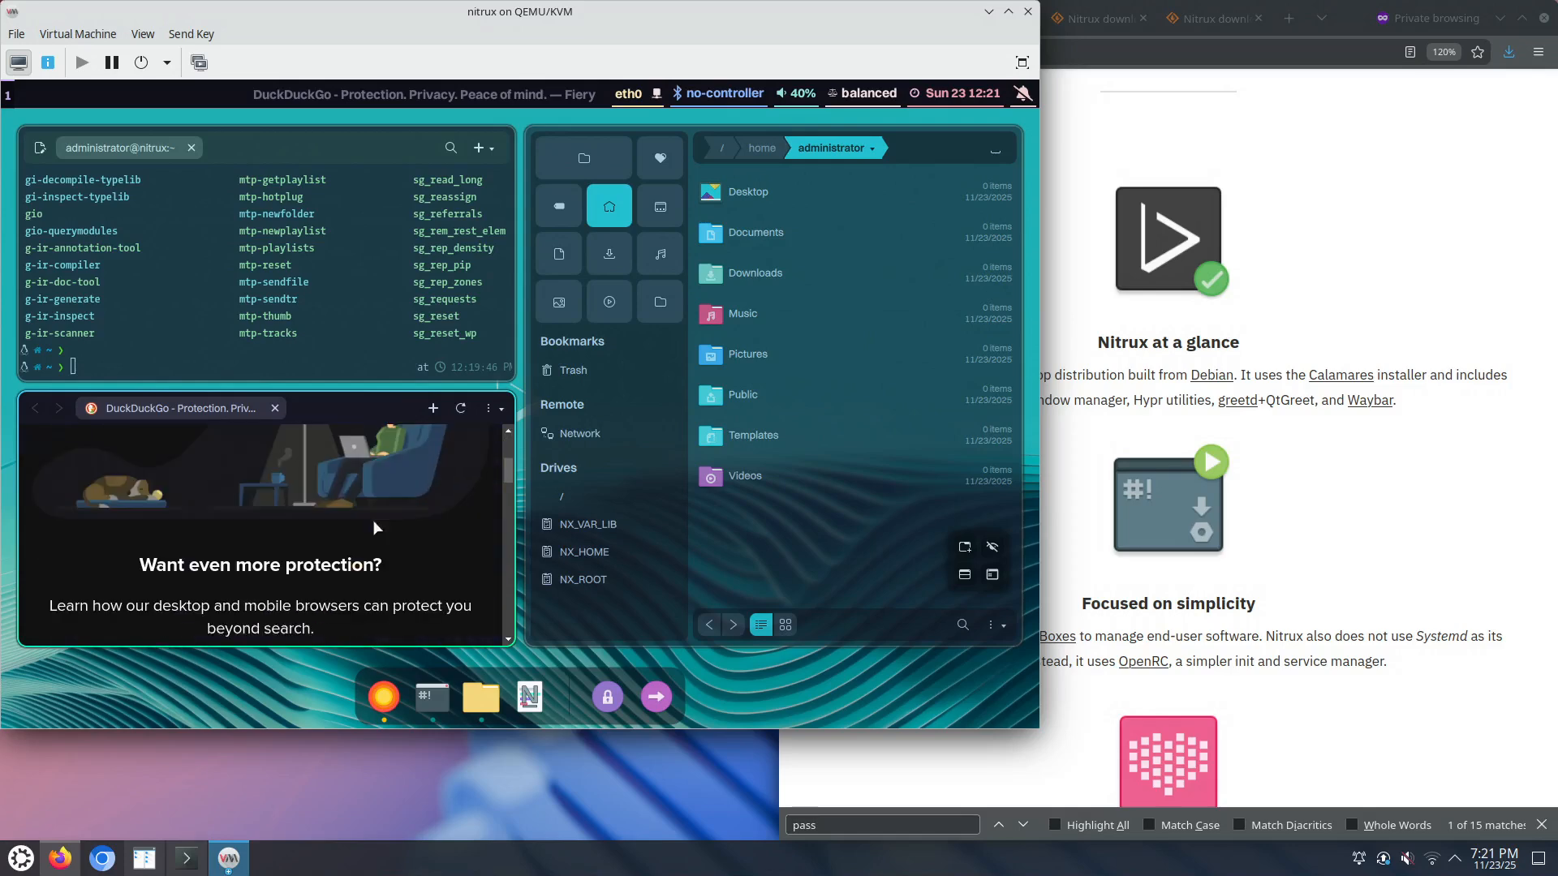
scroll(374, 524, "down", 10)
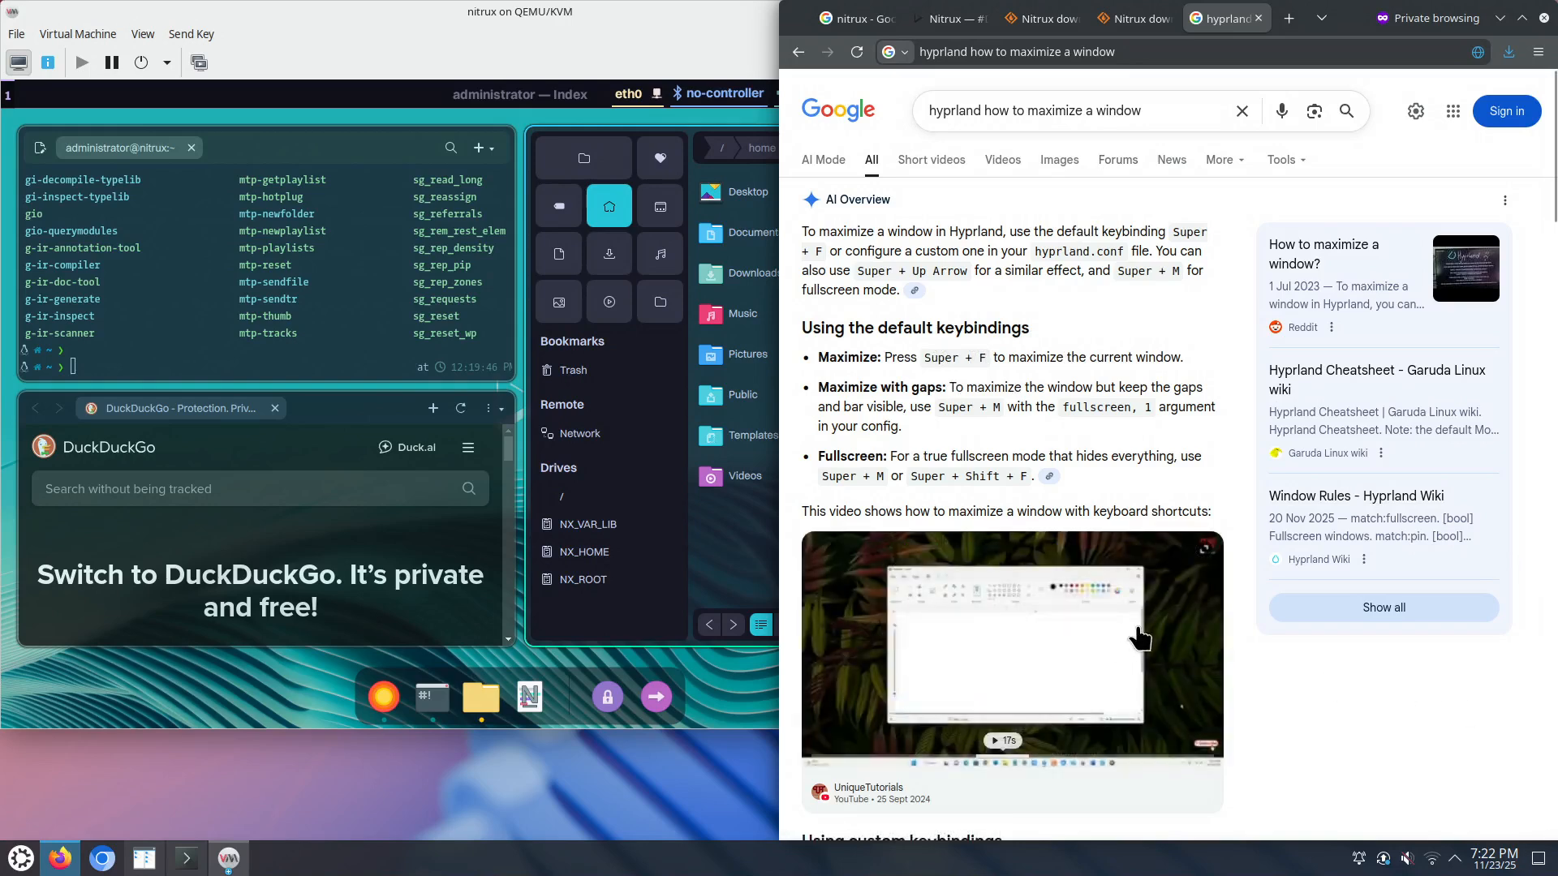
left_click(352, 546)
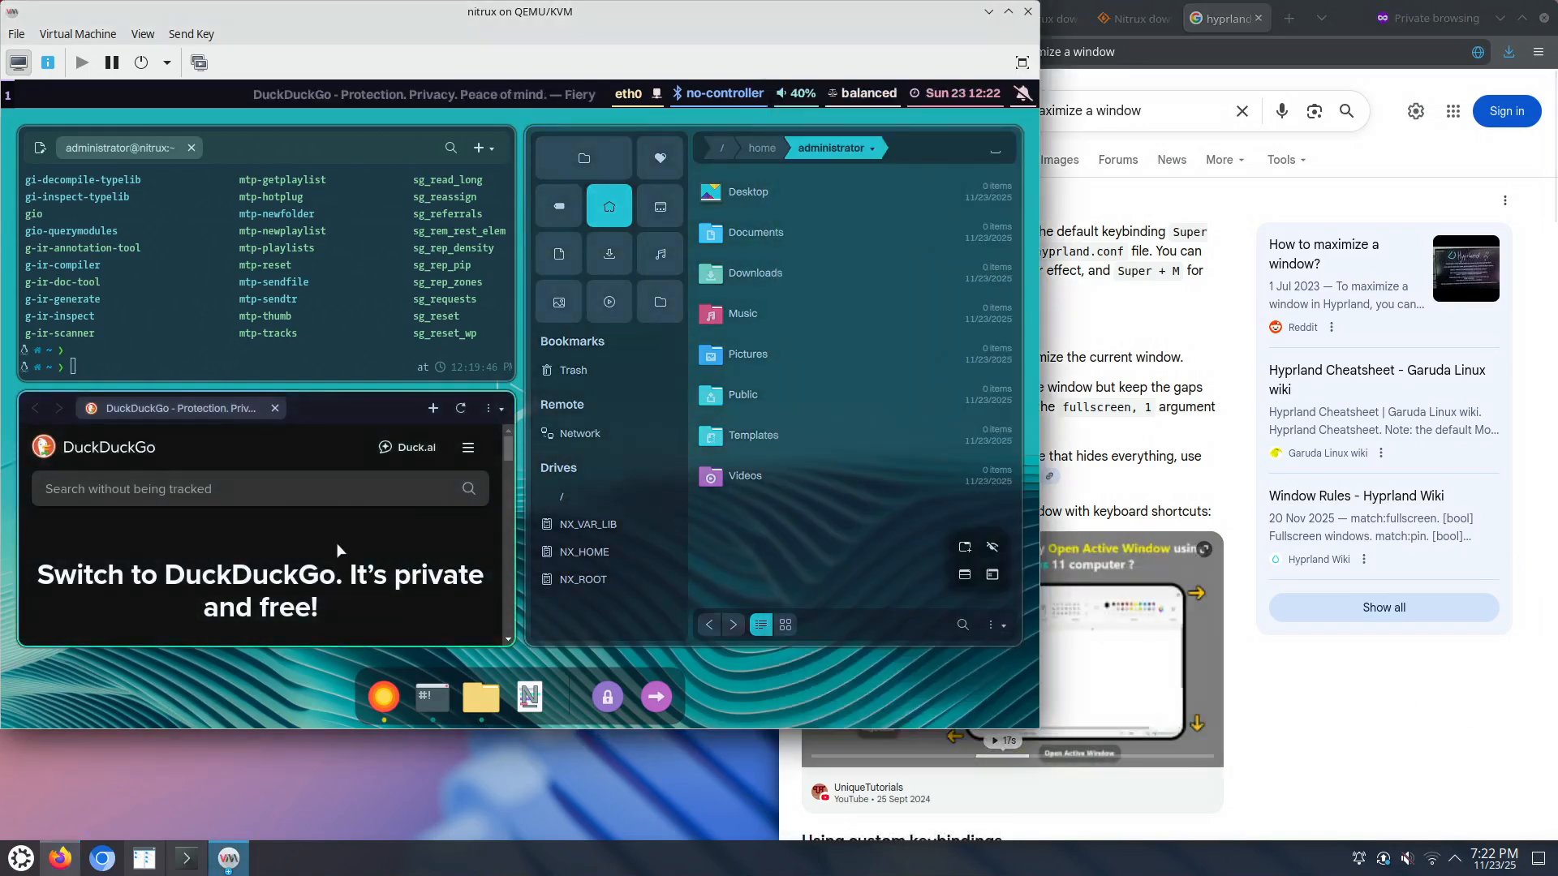
key("super+f")
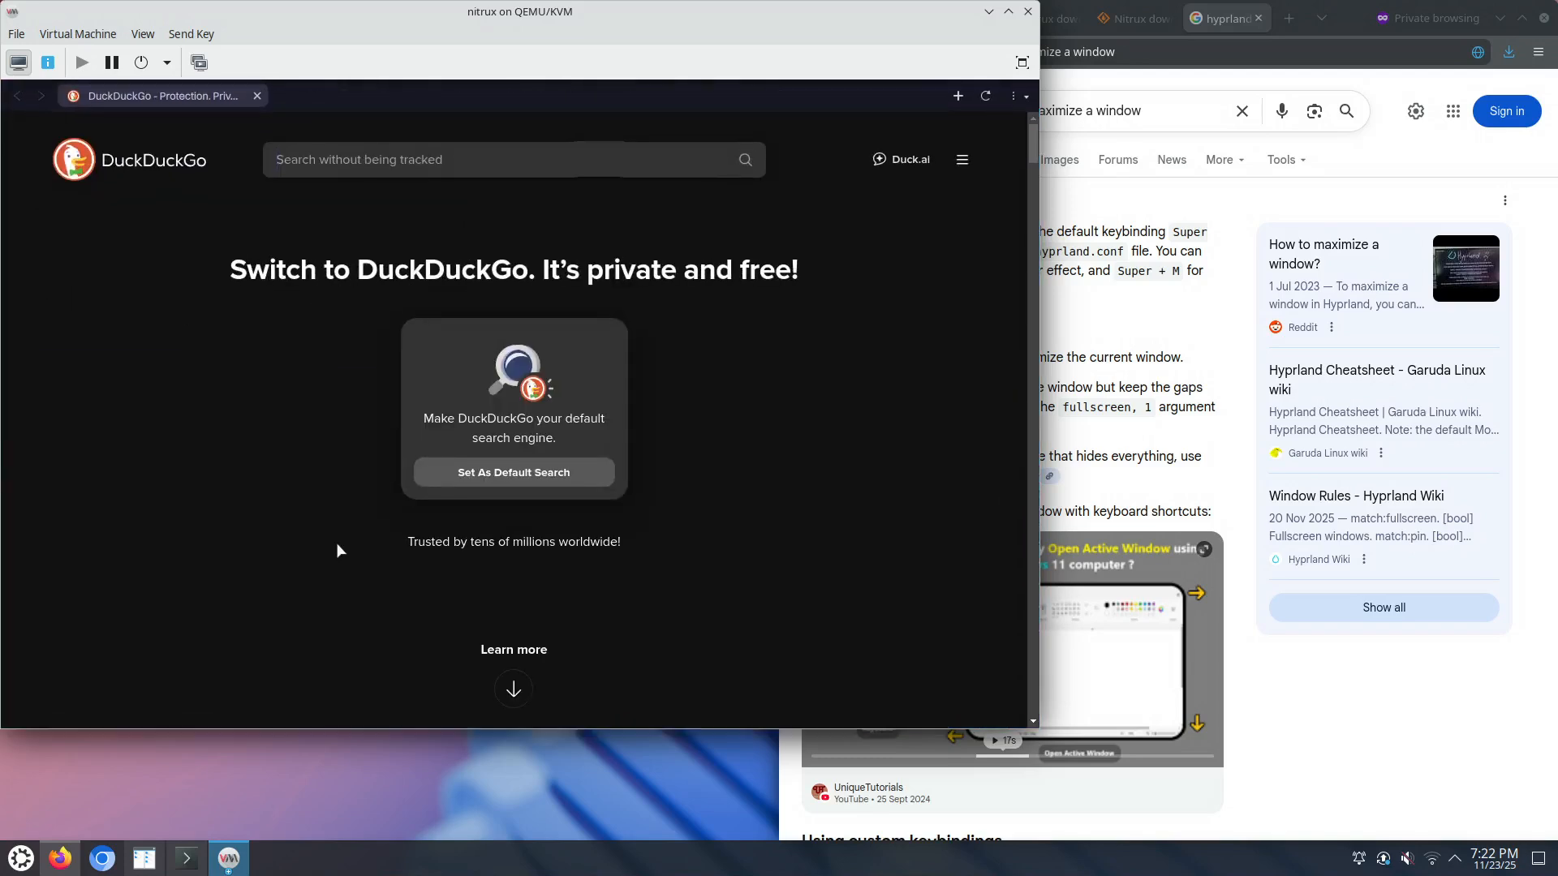
key("super+f")
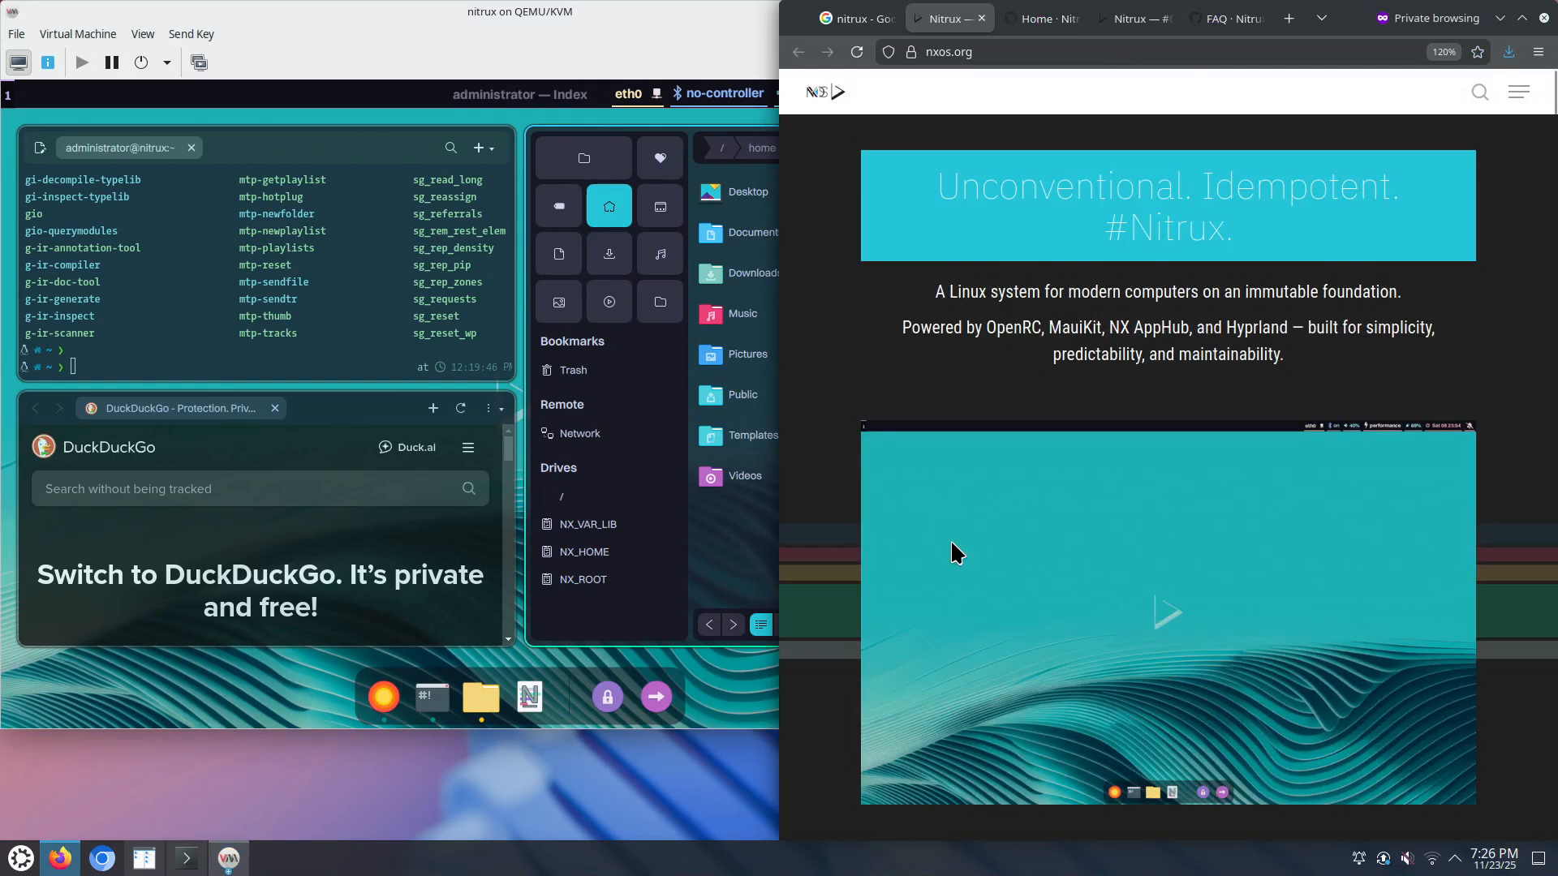
Step: Open the Discover Nitrux Features link in a new Firefox tab and switch to it
scroll(950, 539, "down", 5)
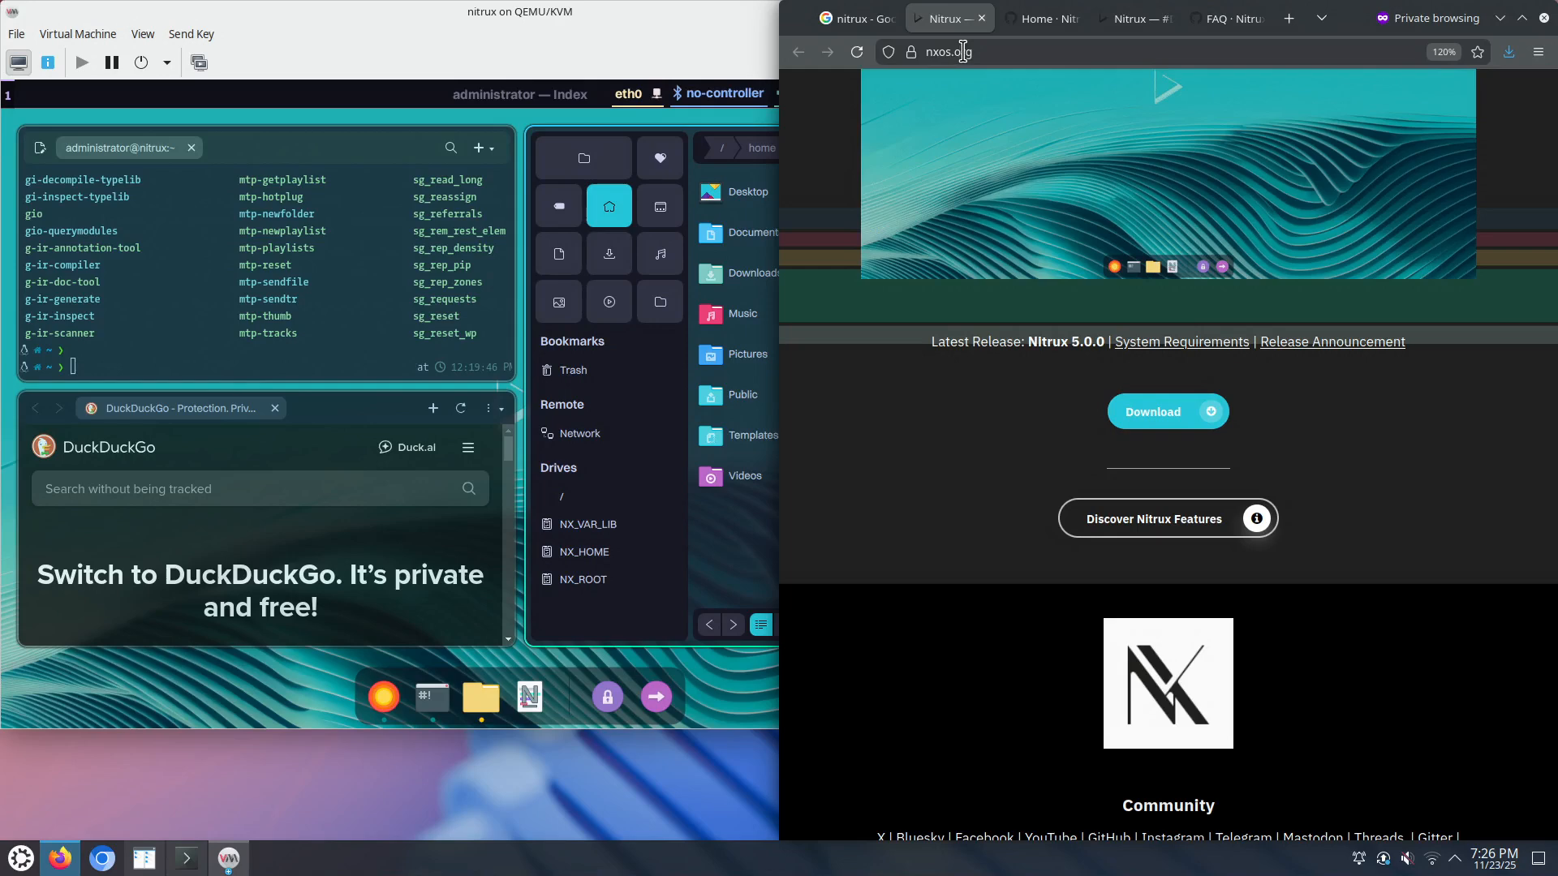
right_click(1162, 527)
left_click(1207, 530)
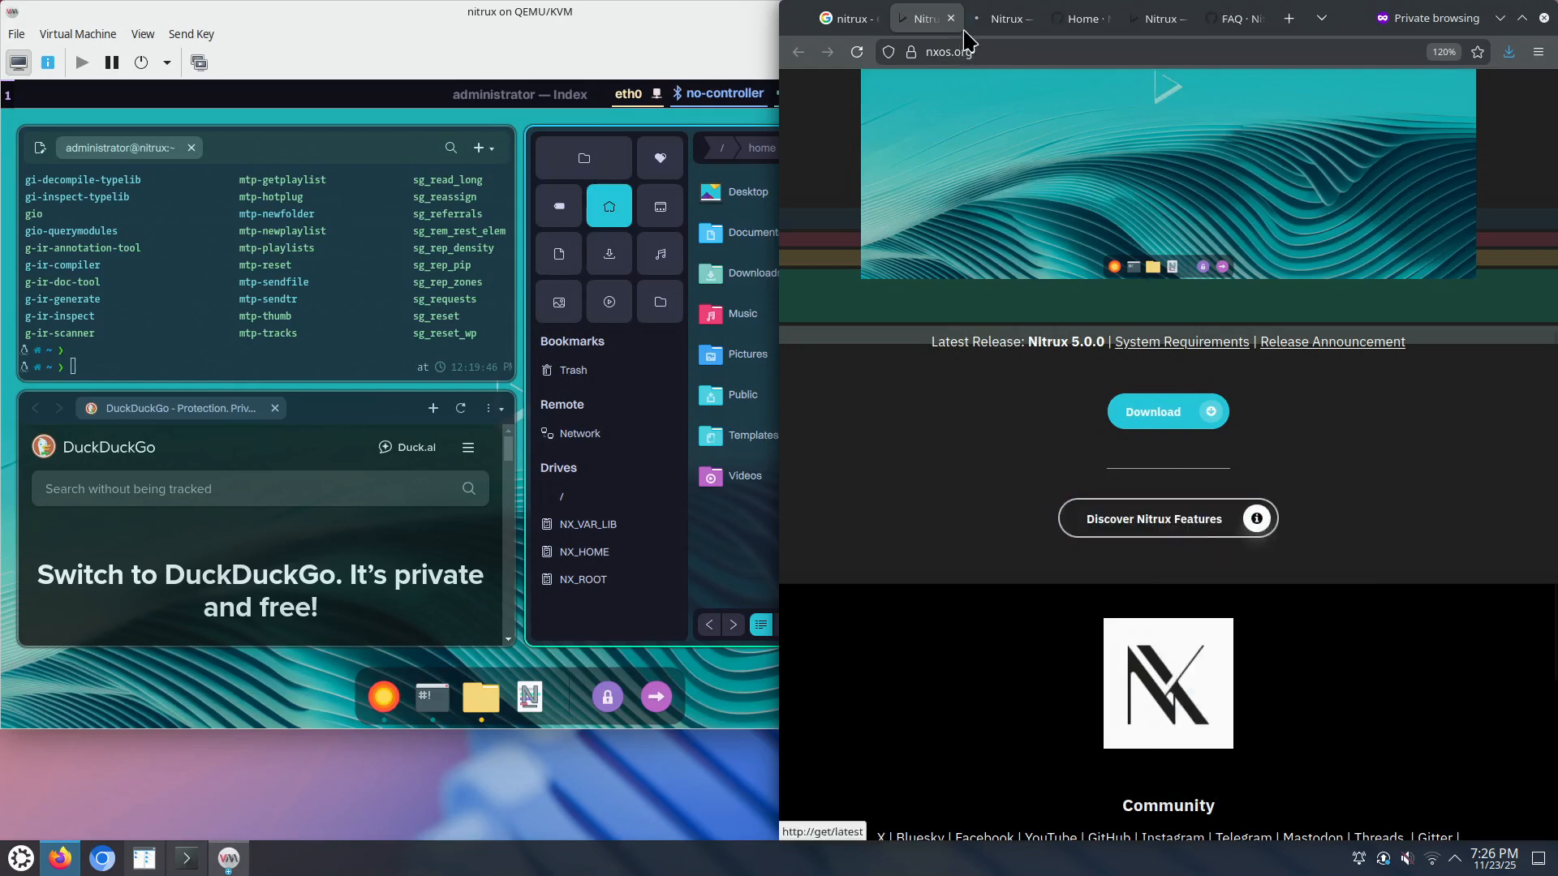
left_click(998, 19)
Step: Read through the Nitrux features page's design principles, then bring the VM window to the front
scroll(973, 601, "down", 10)
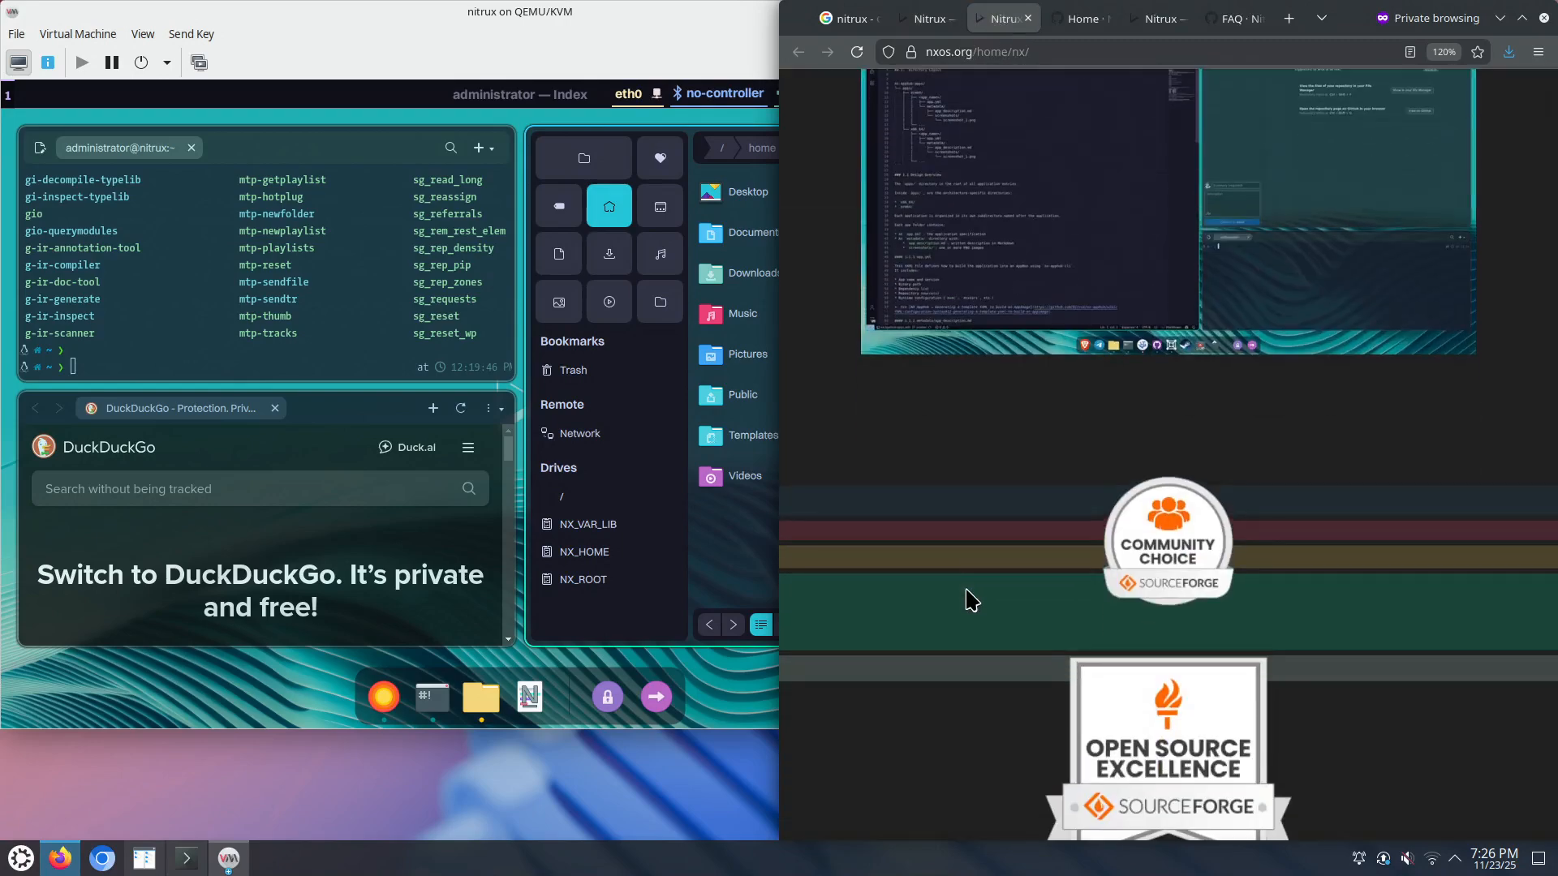
scroll(956, 621, "down", 3)
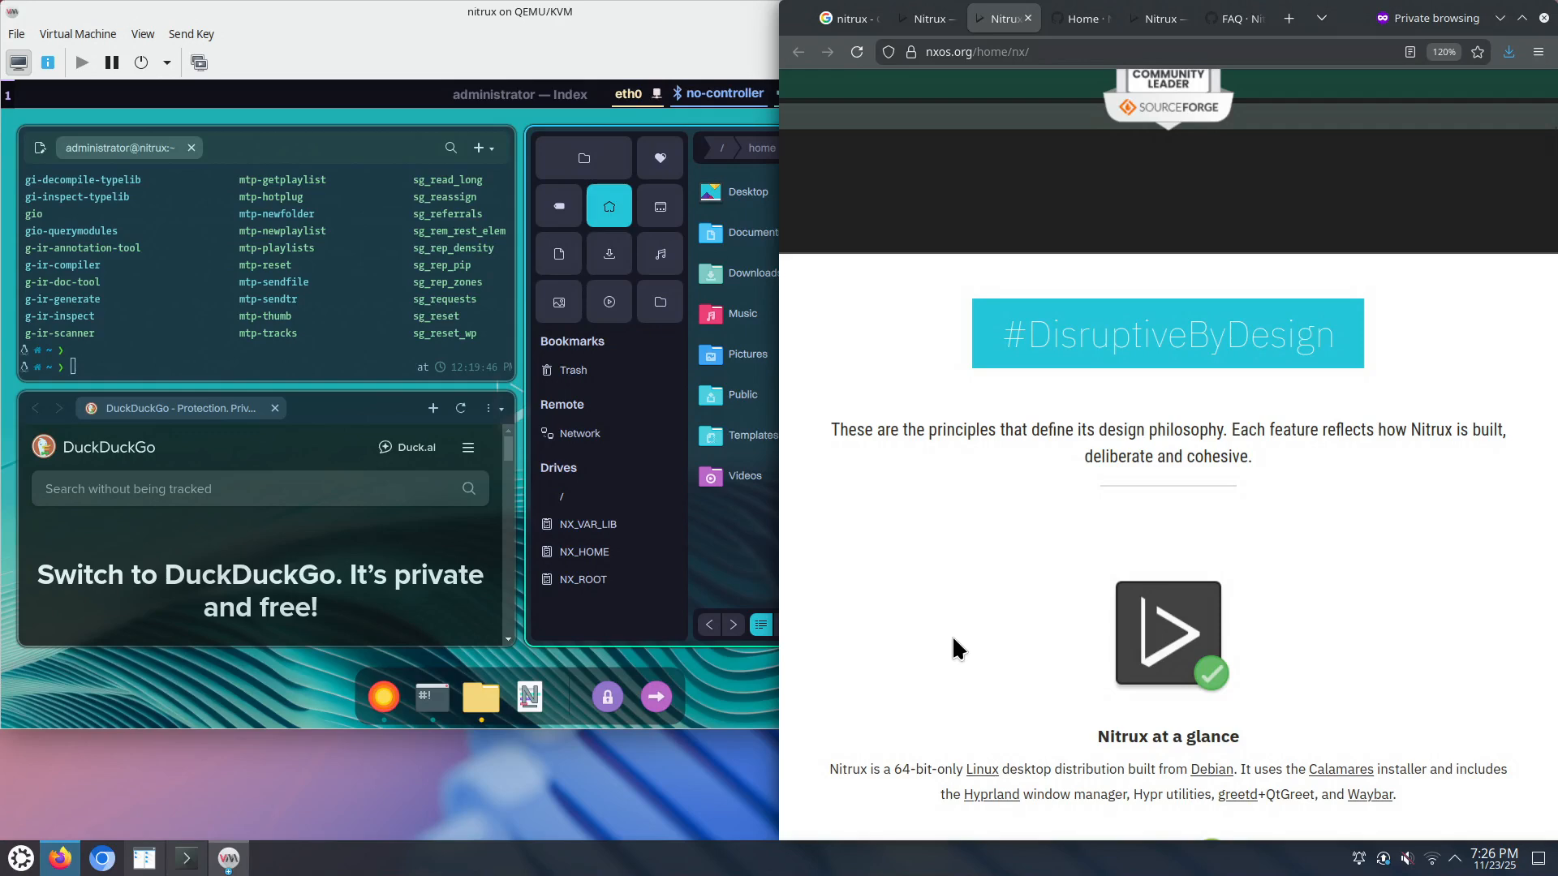
scroll(949, 656, "down", 5)
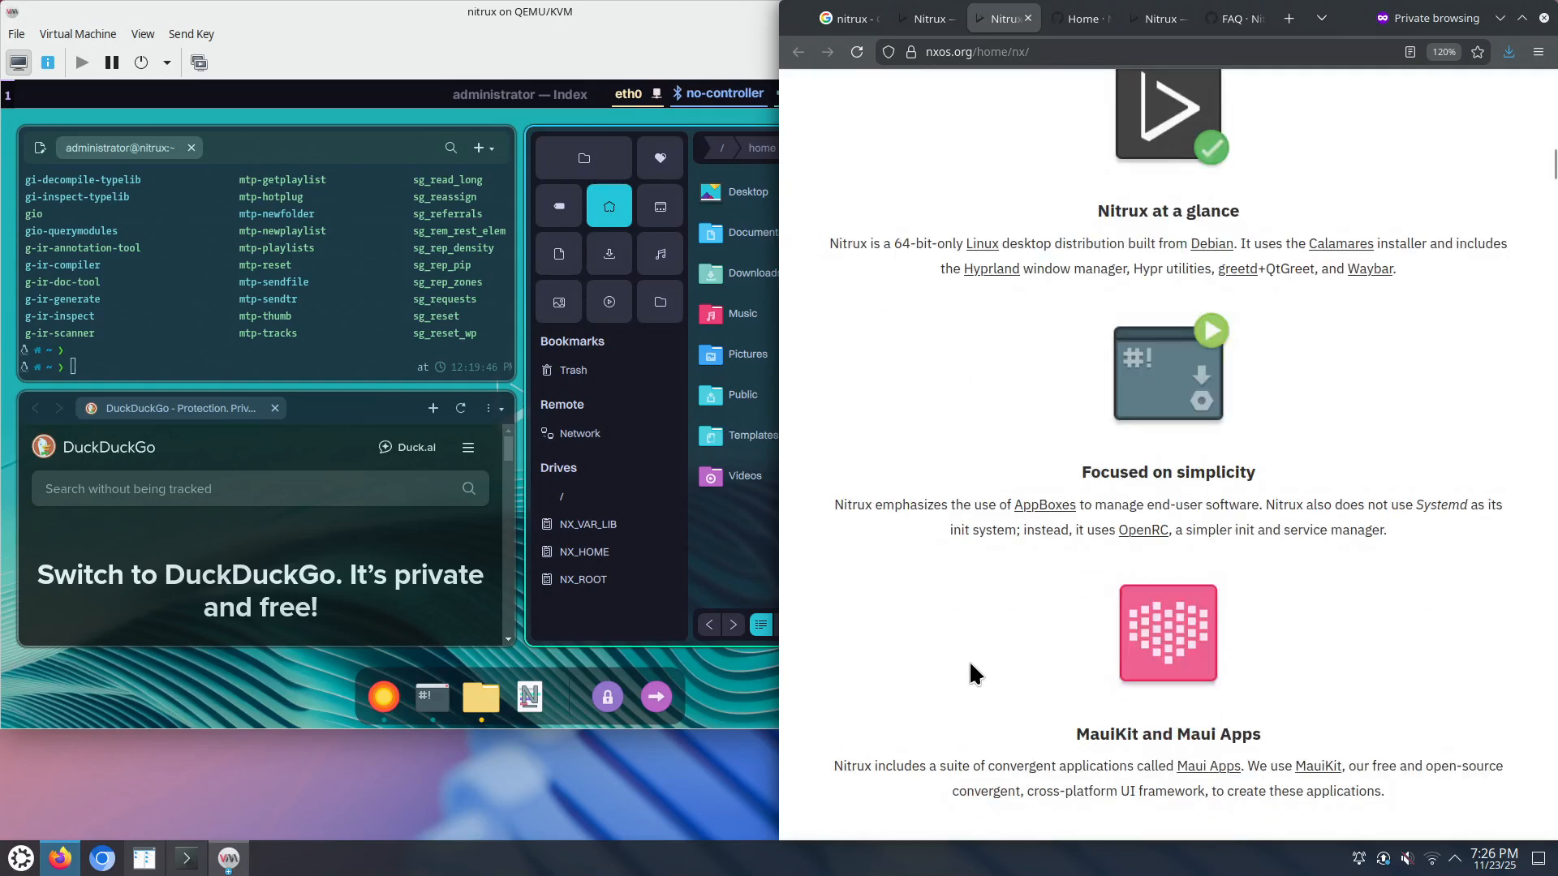
scroll(1010, 519, "up", 3)
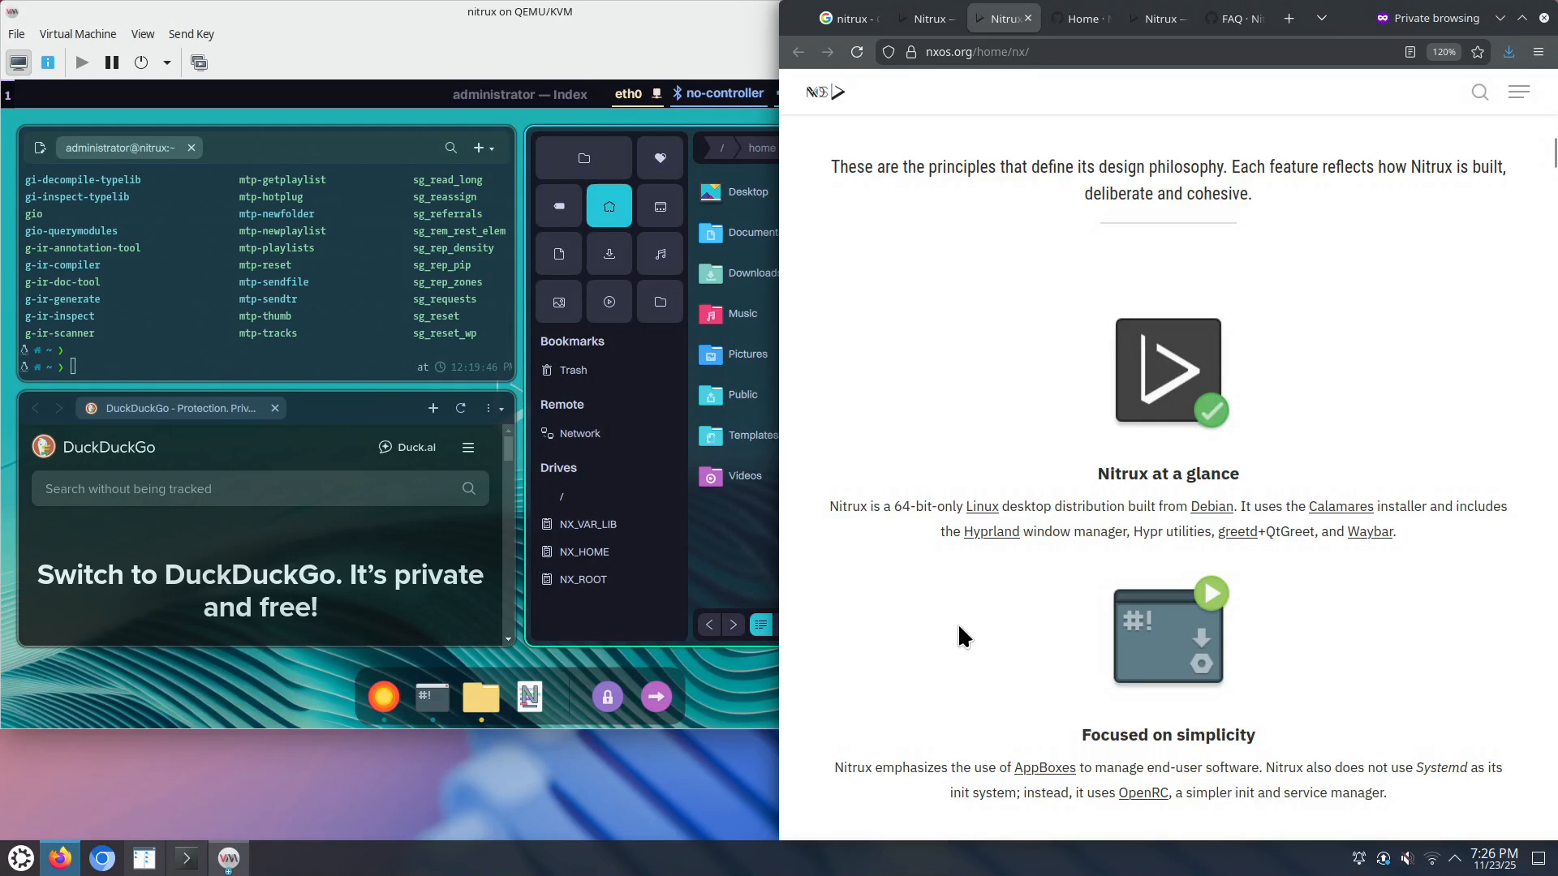
scroll(933, 675, "up", 1)
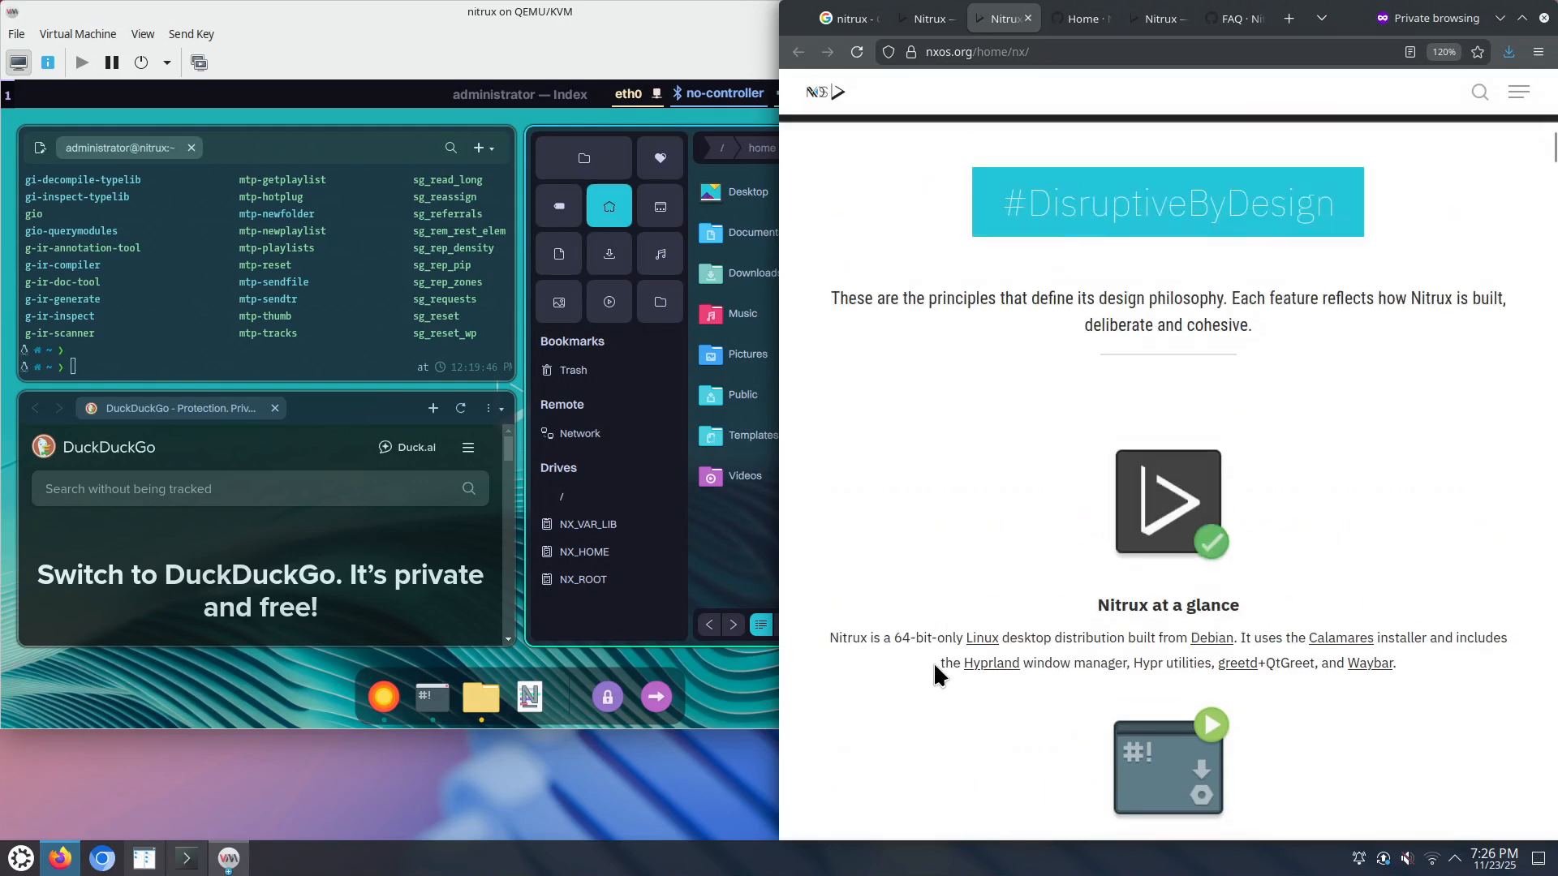
scroll(939, 734, "down", 1)
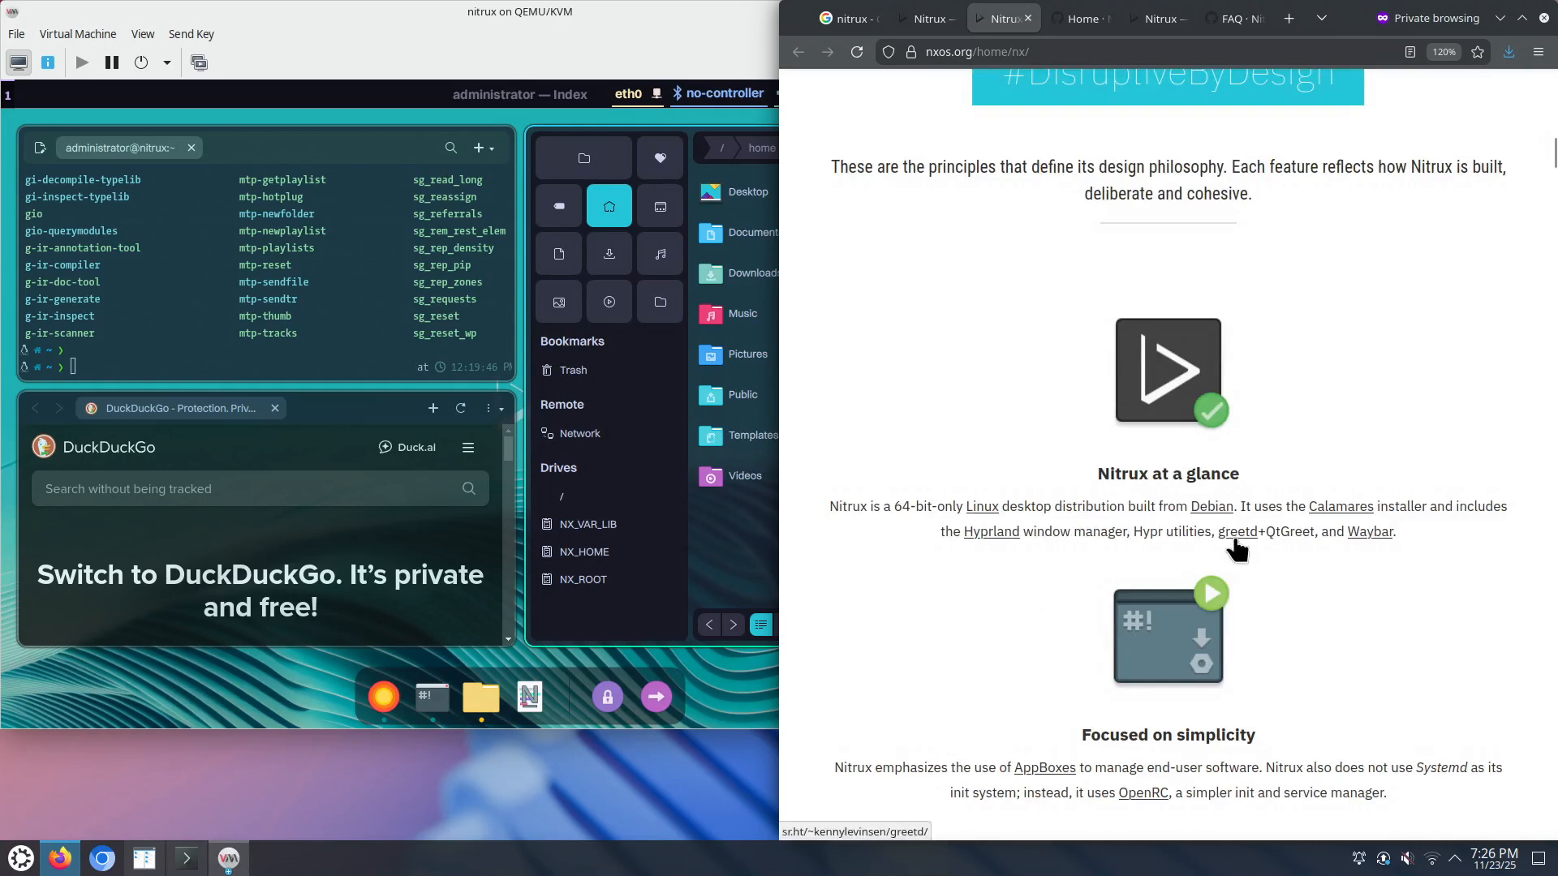
scroll(998, 568, "down", 6)
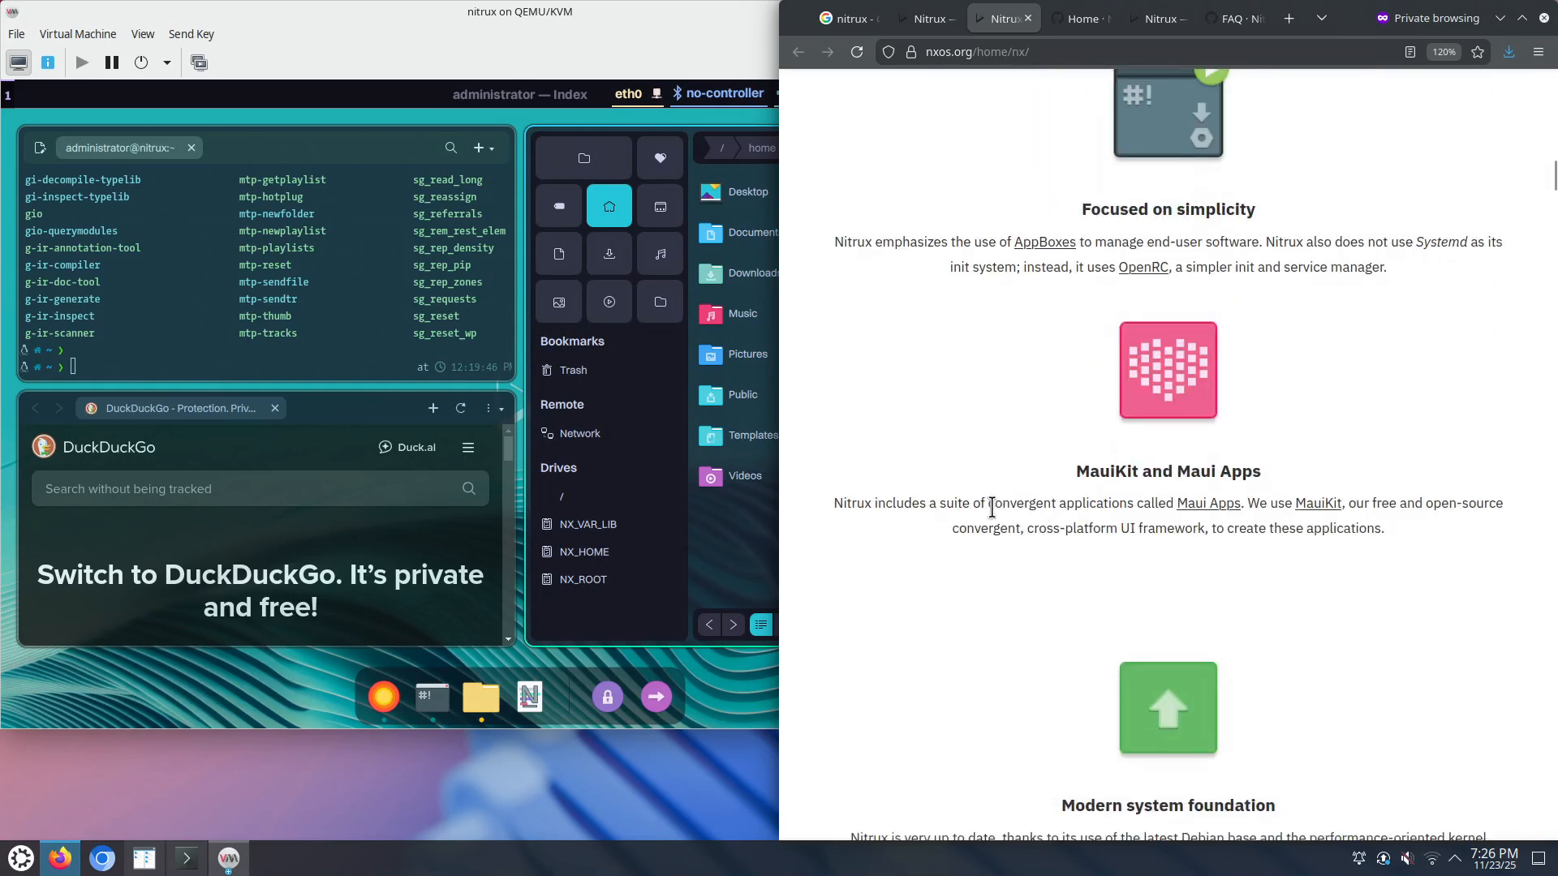
scroll(1007, 317, "down", 3)
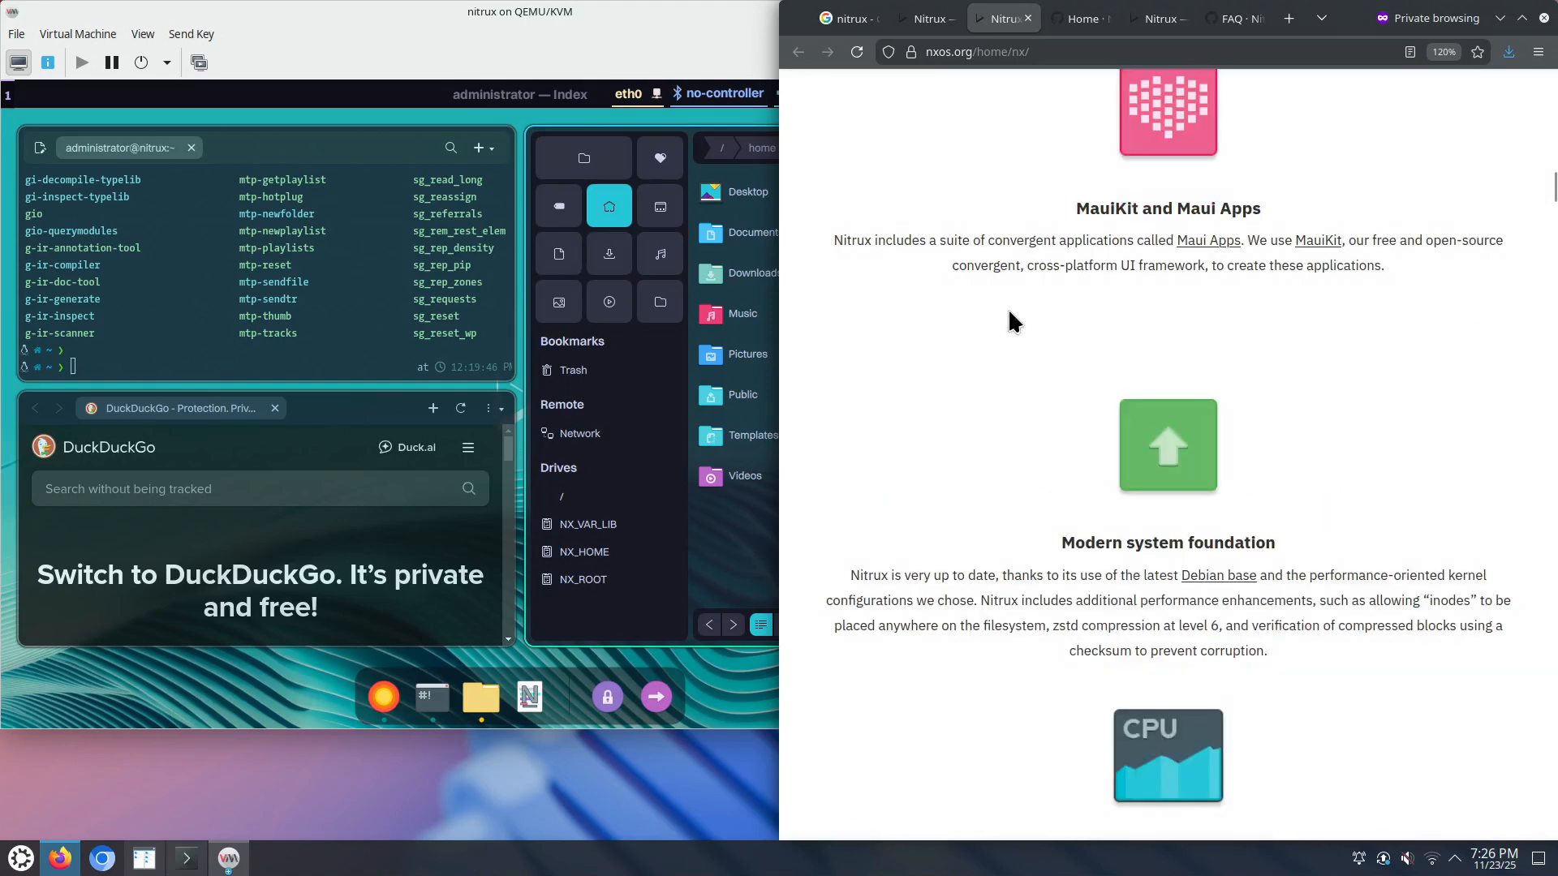
scroll(1007, 316, "up", 3)
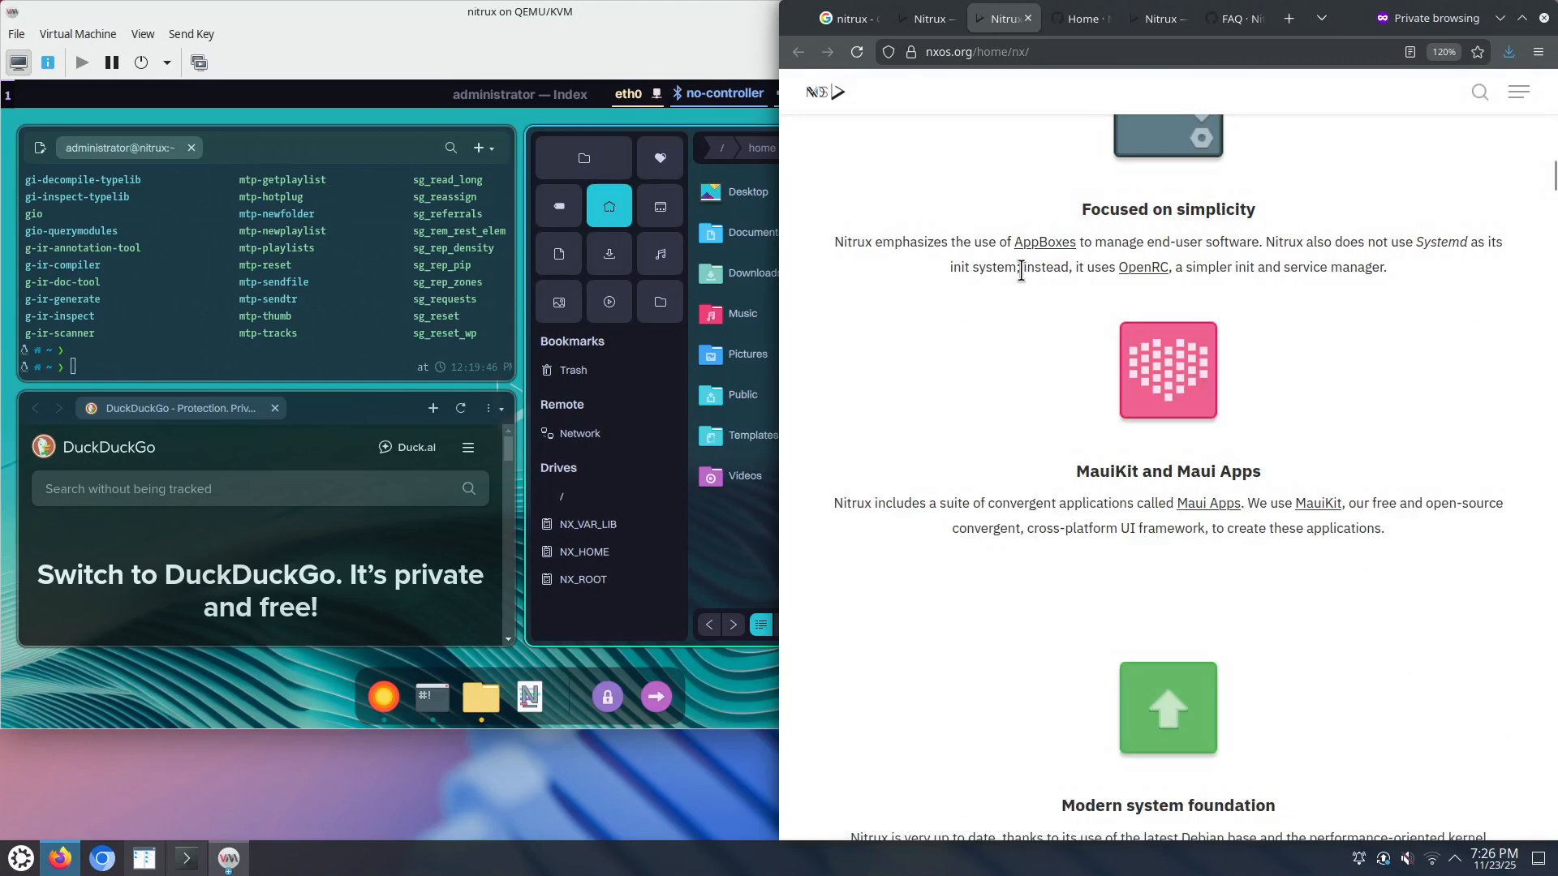
left_click(272, 276)
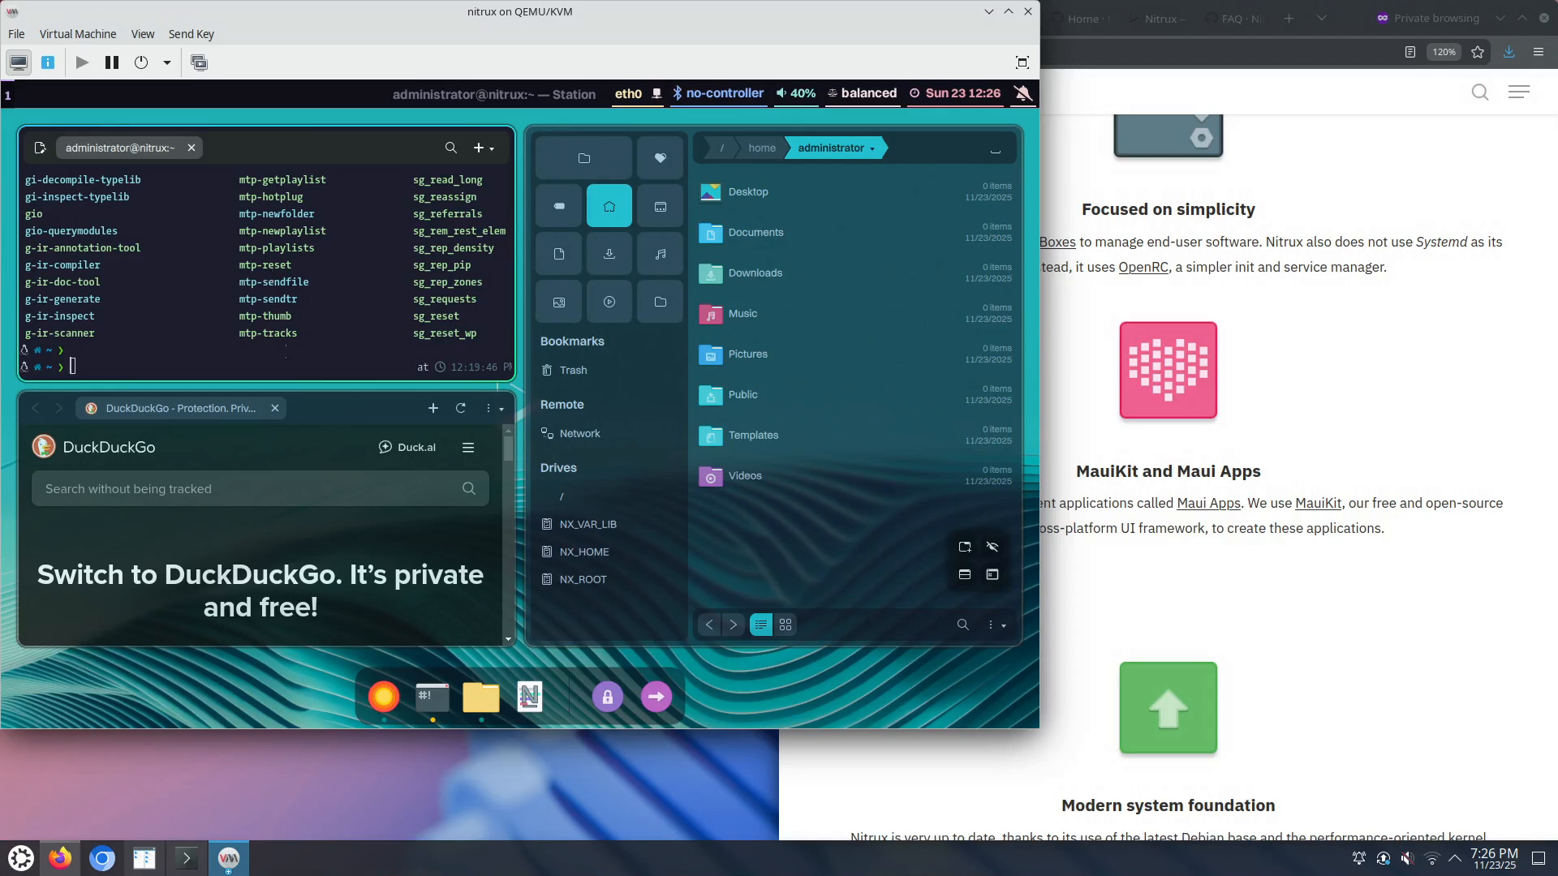
Step: Maximize the guest terminal and tab-complete 'fla' to list flatpak's subcommands
key("super+f")
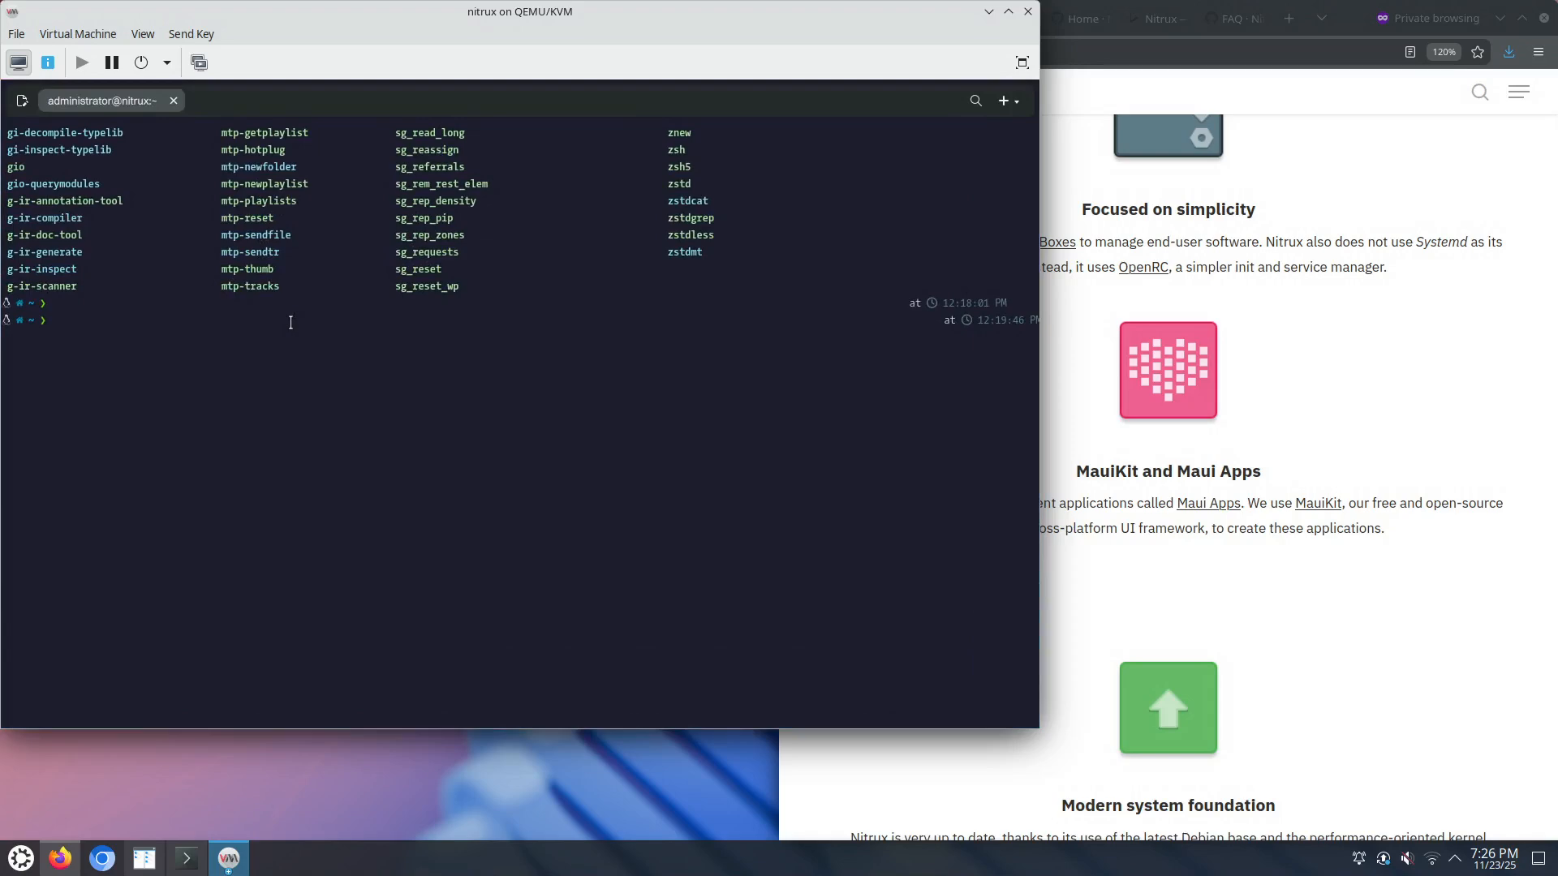
type("fla")
key("Tab")
key("Tab")
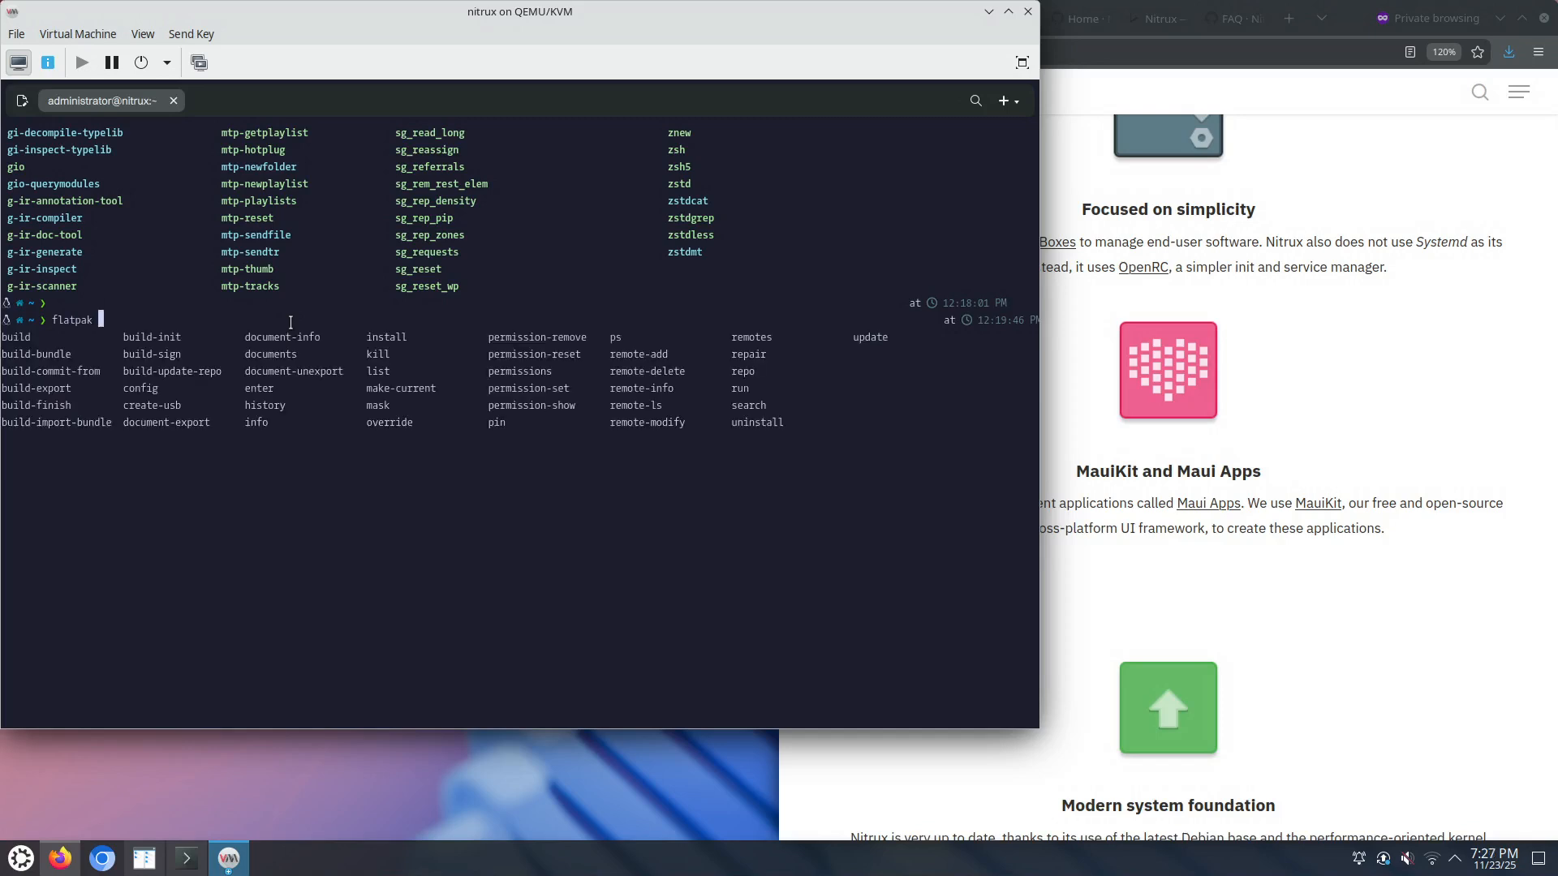
left_click(1335, 440)
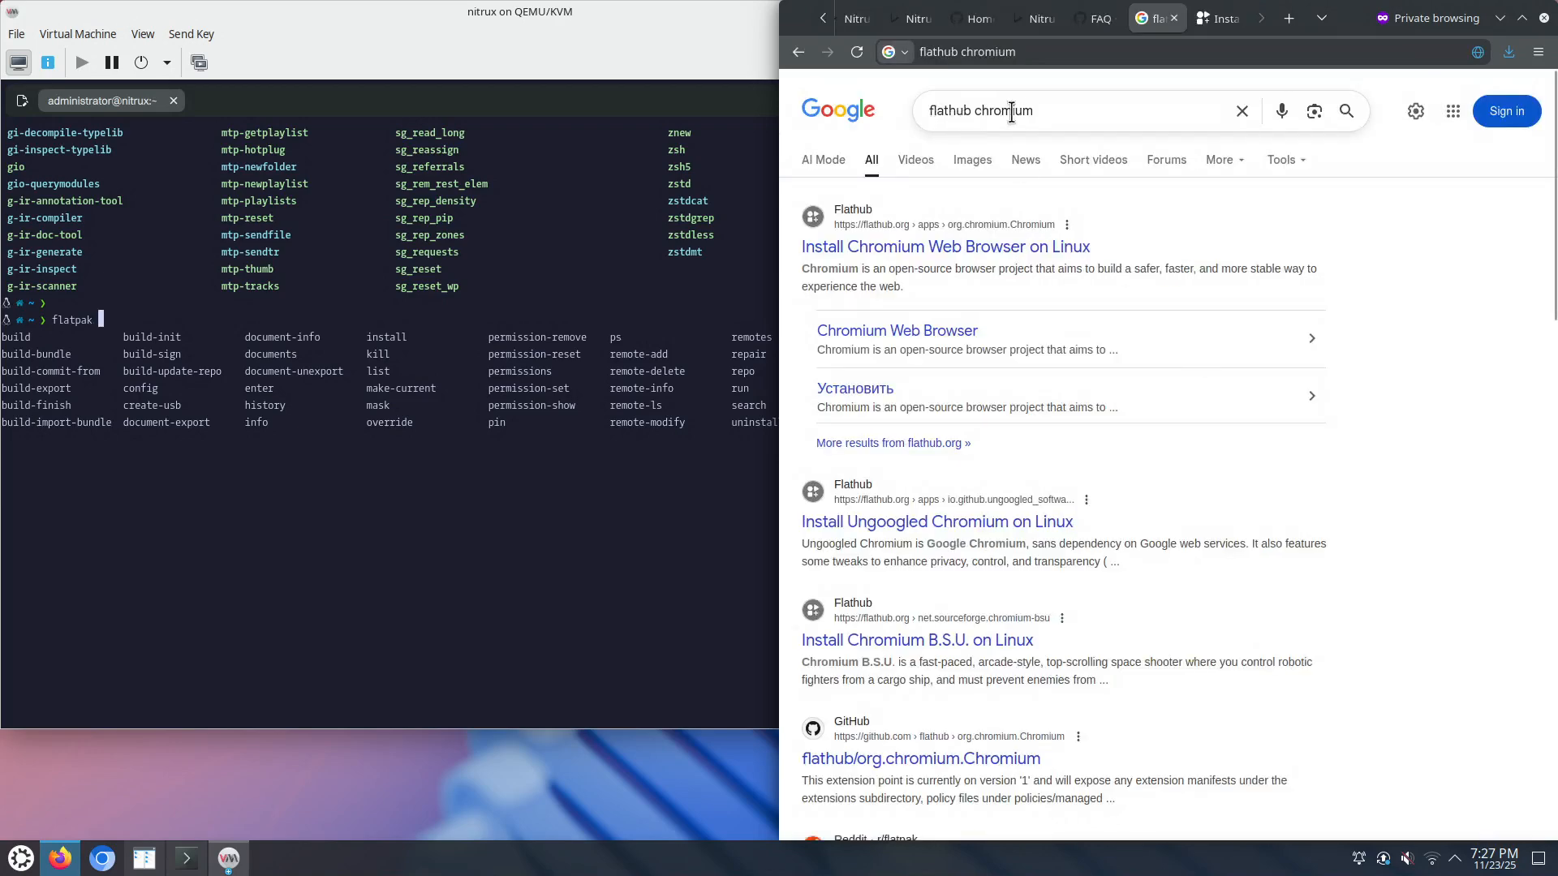
Step: Copy Chromium's flatpak install command from the Flathub Install dropdown
left_click(1212, 18)
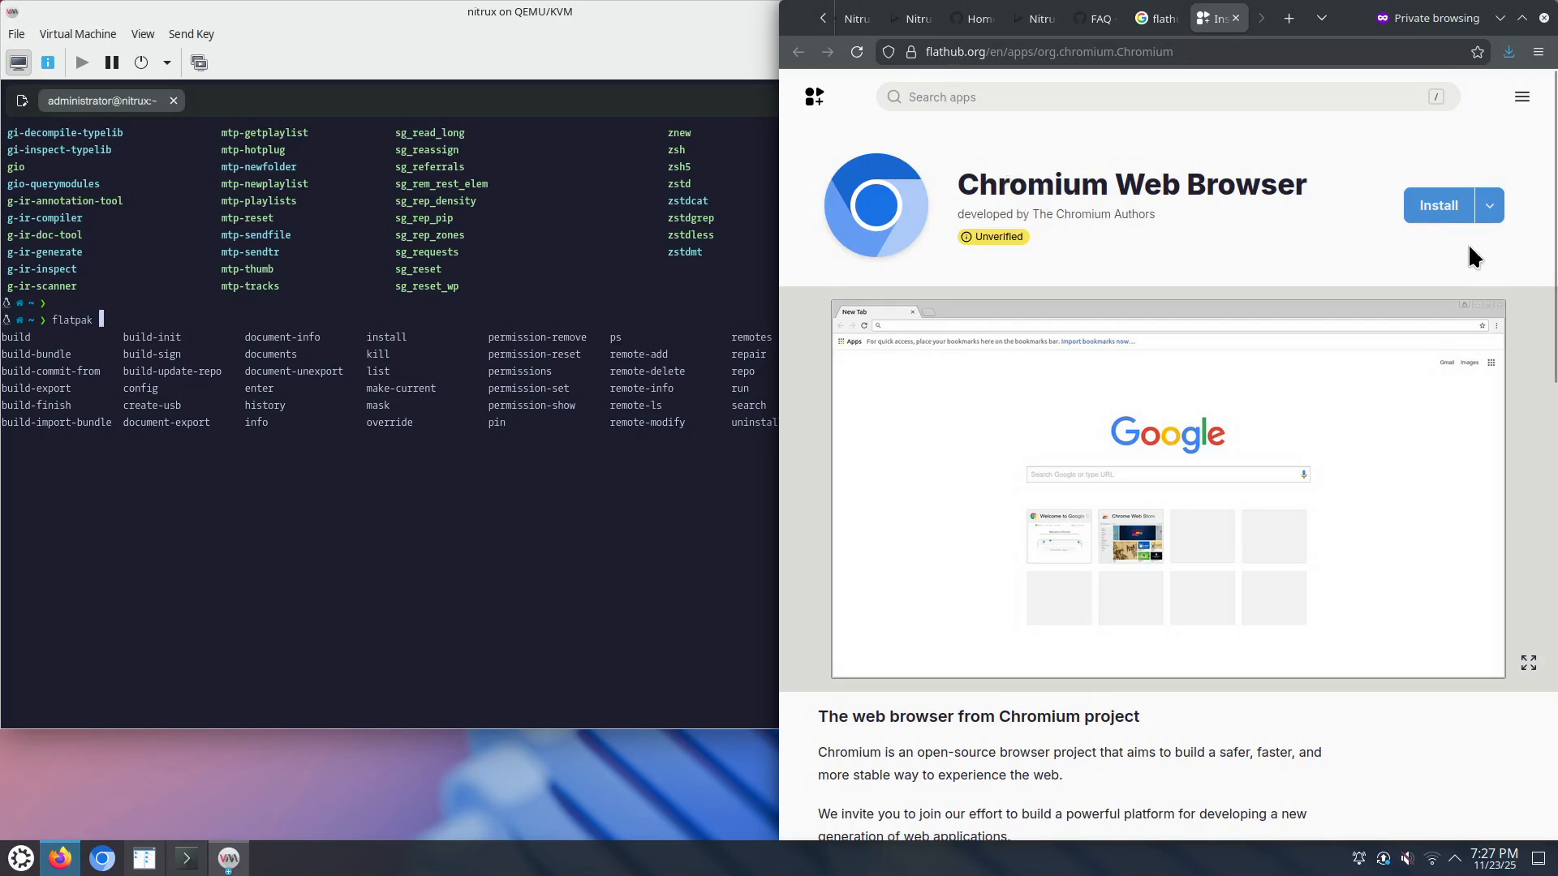
left_click(1489, 213)
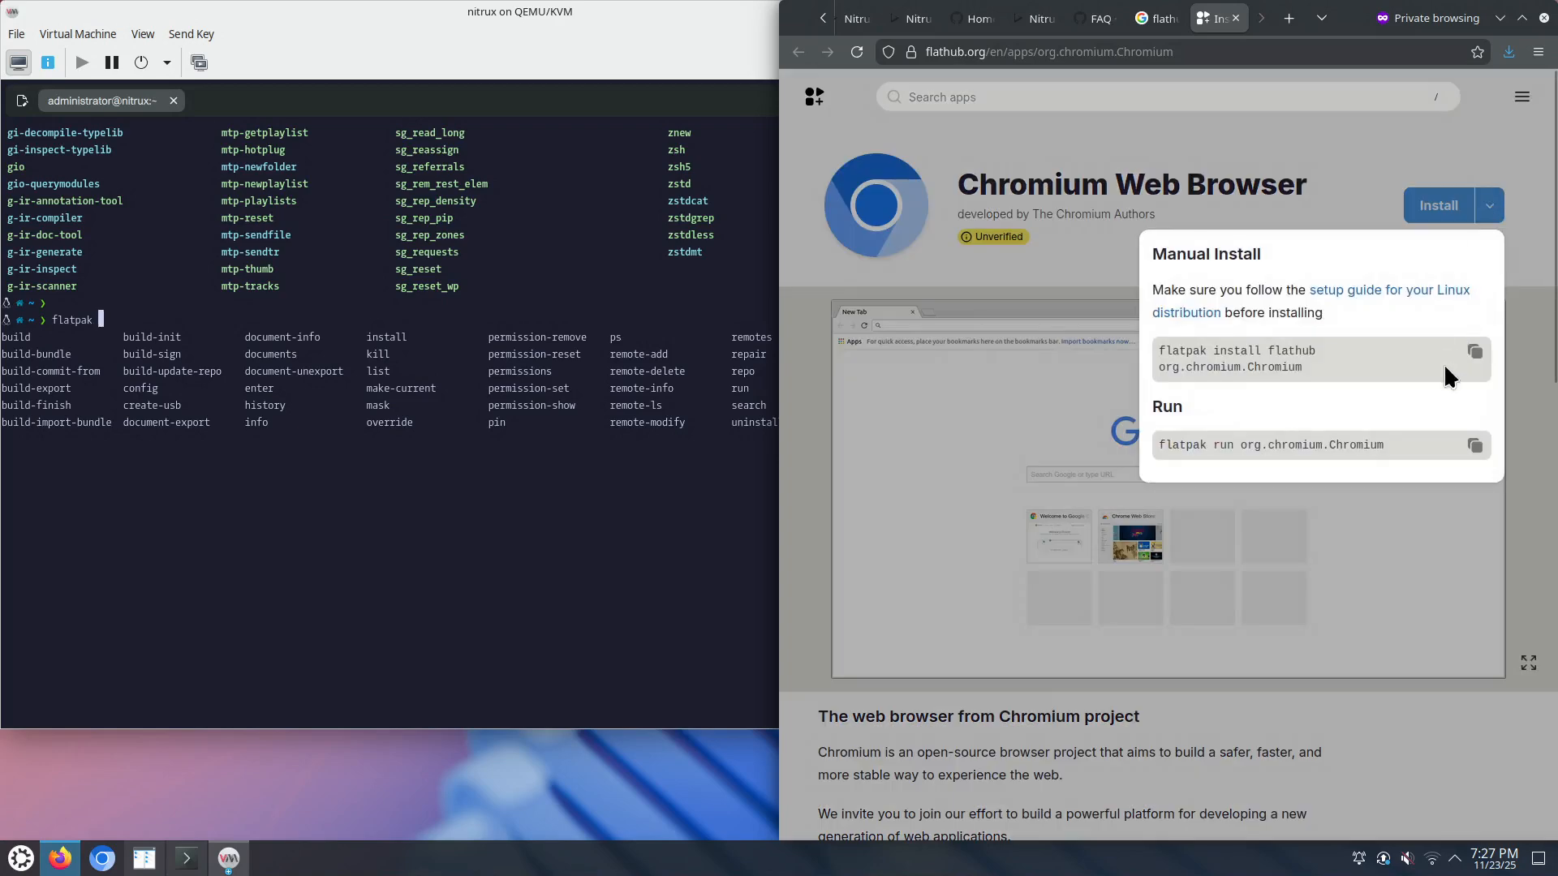
left_click(1474, 351)
left_click(560, 569)
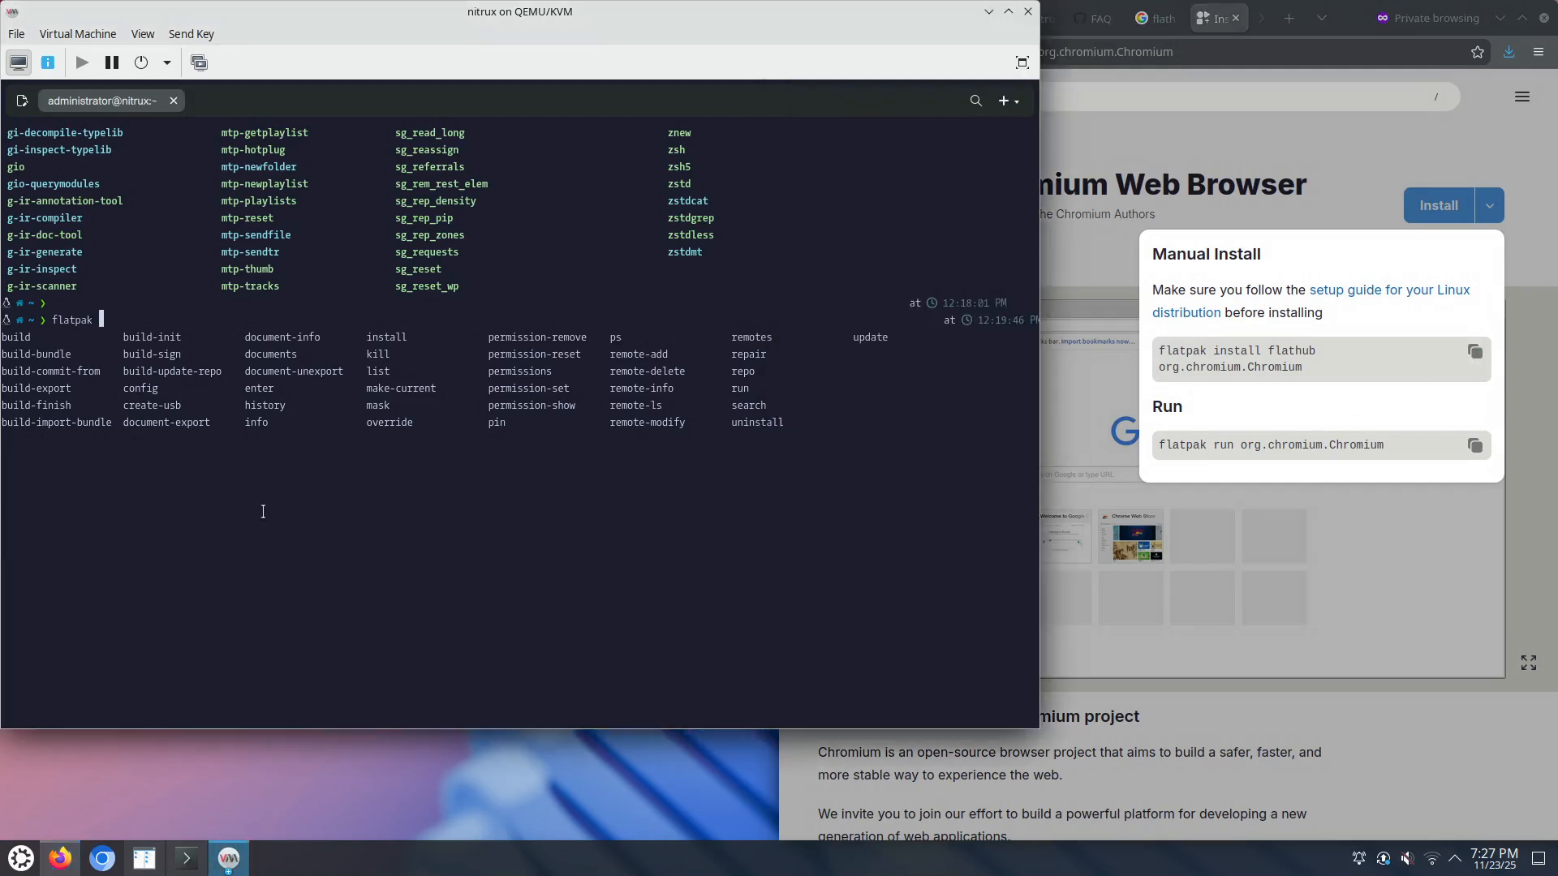
Step: Run 'flatpak install flathub org.chromium.Chromium' in the guest terminal after a failed paste
key("ctrl+c")
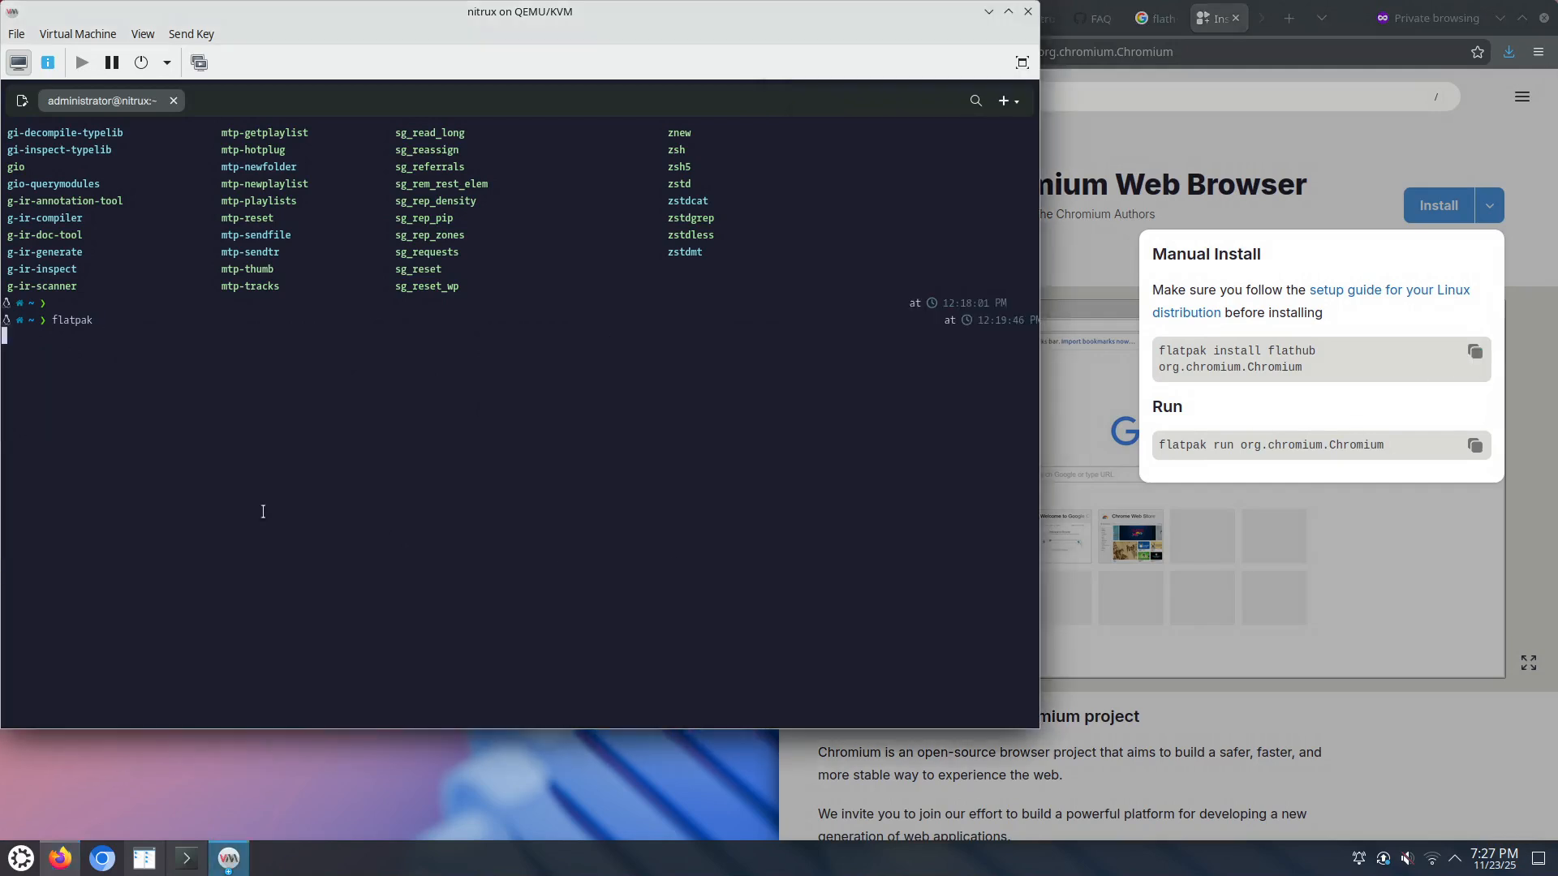
right_click(258, 500)
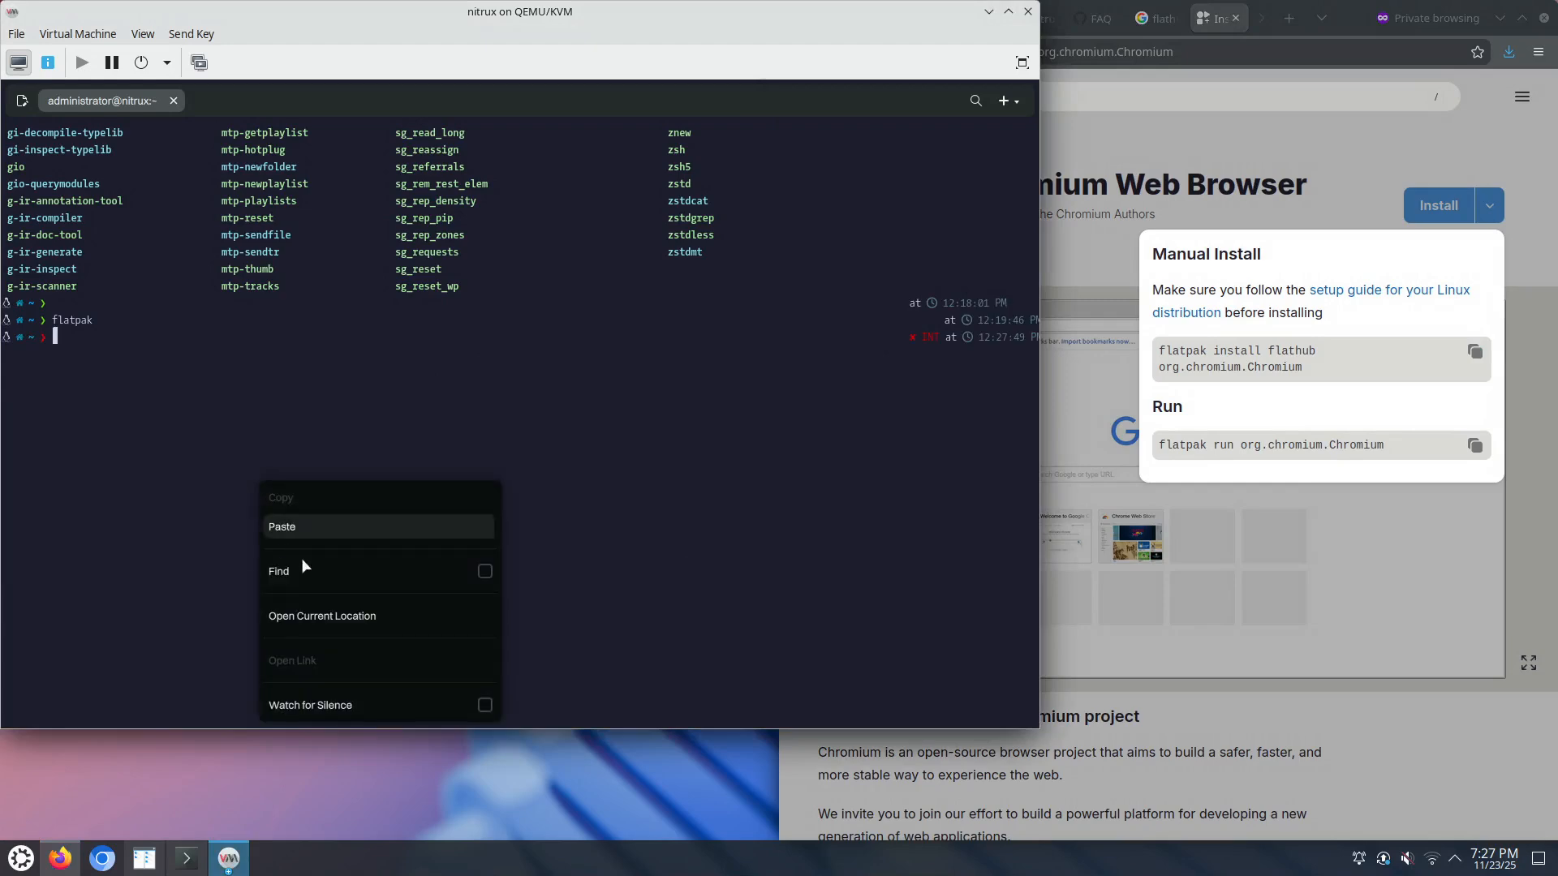
left_click(318, 521)
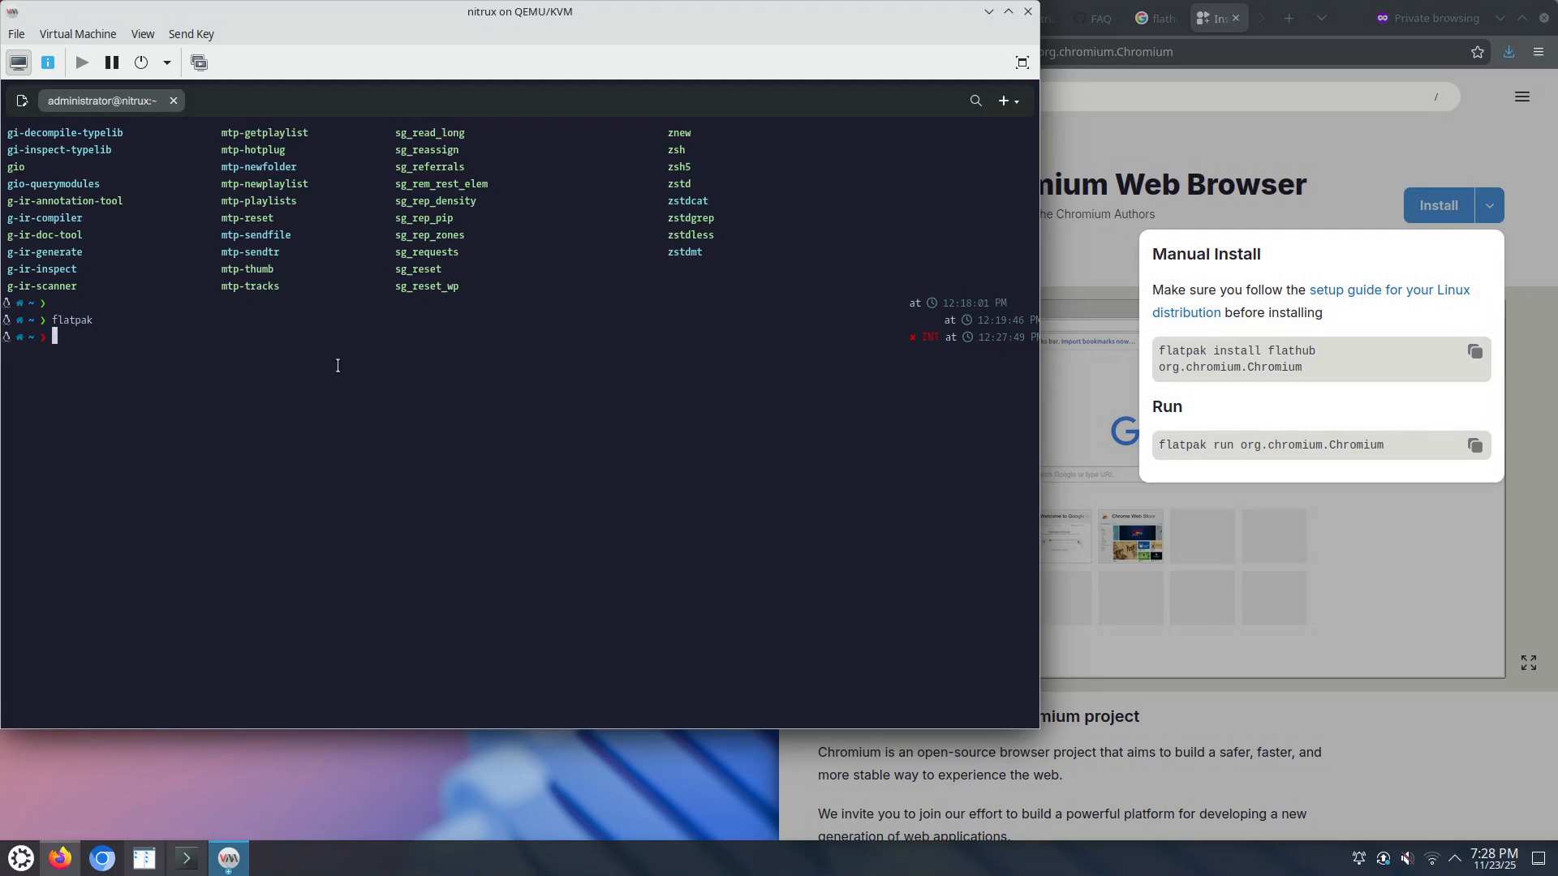
type("f ")
type("ltapak")
key("BackSpace")
key("BackSpace")
key("BackSpace")
key("BackSpace")
key("BackSpace")
type("atpak install flathub org.chromium")
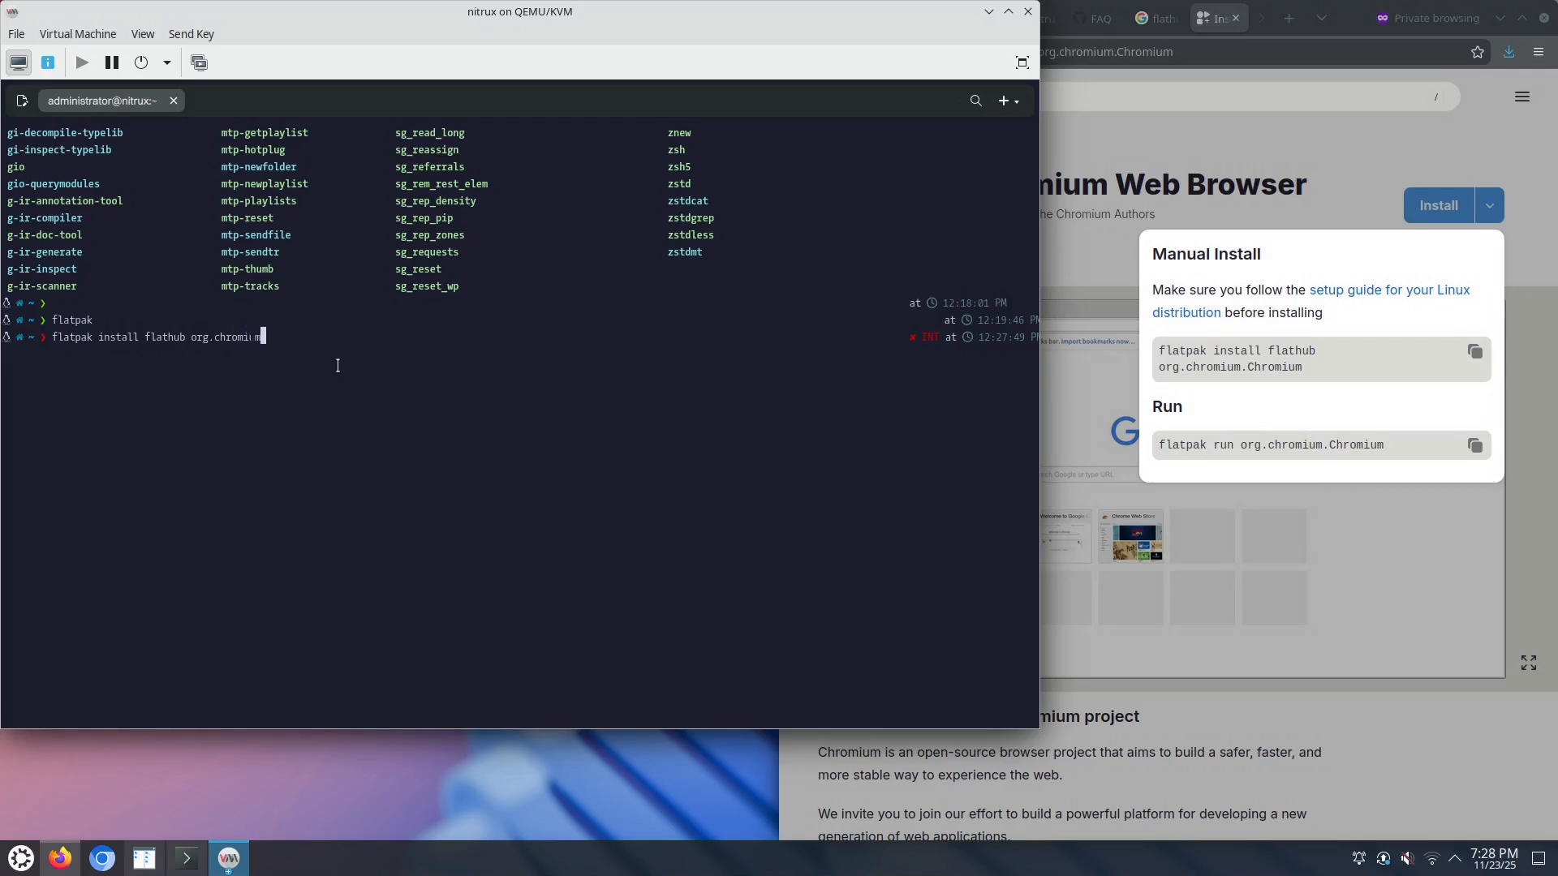
type(".Chromium")
key("Return")
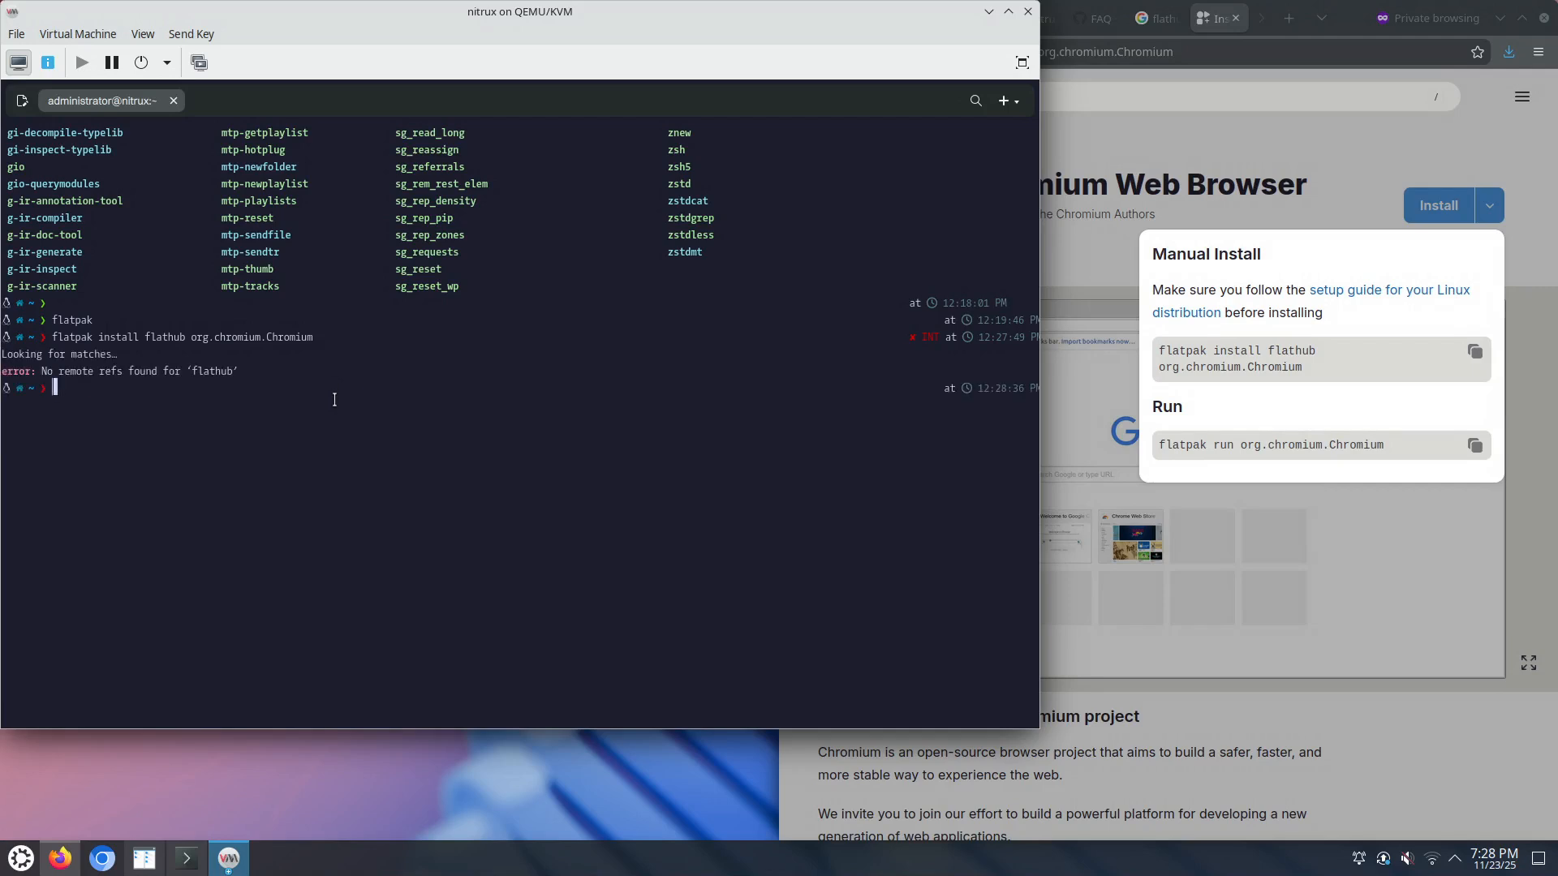
Step: Close the Manual Install popover and scroll down Chromium's Flathub page
left_click(1360, 518)
scroll(1199, 468, "down", 10)
scroll(1196, 462, "down", 3)
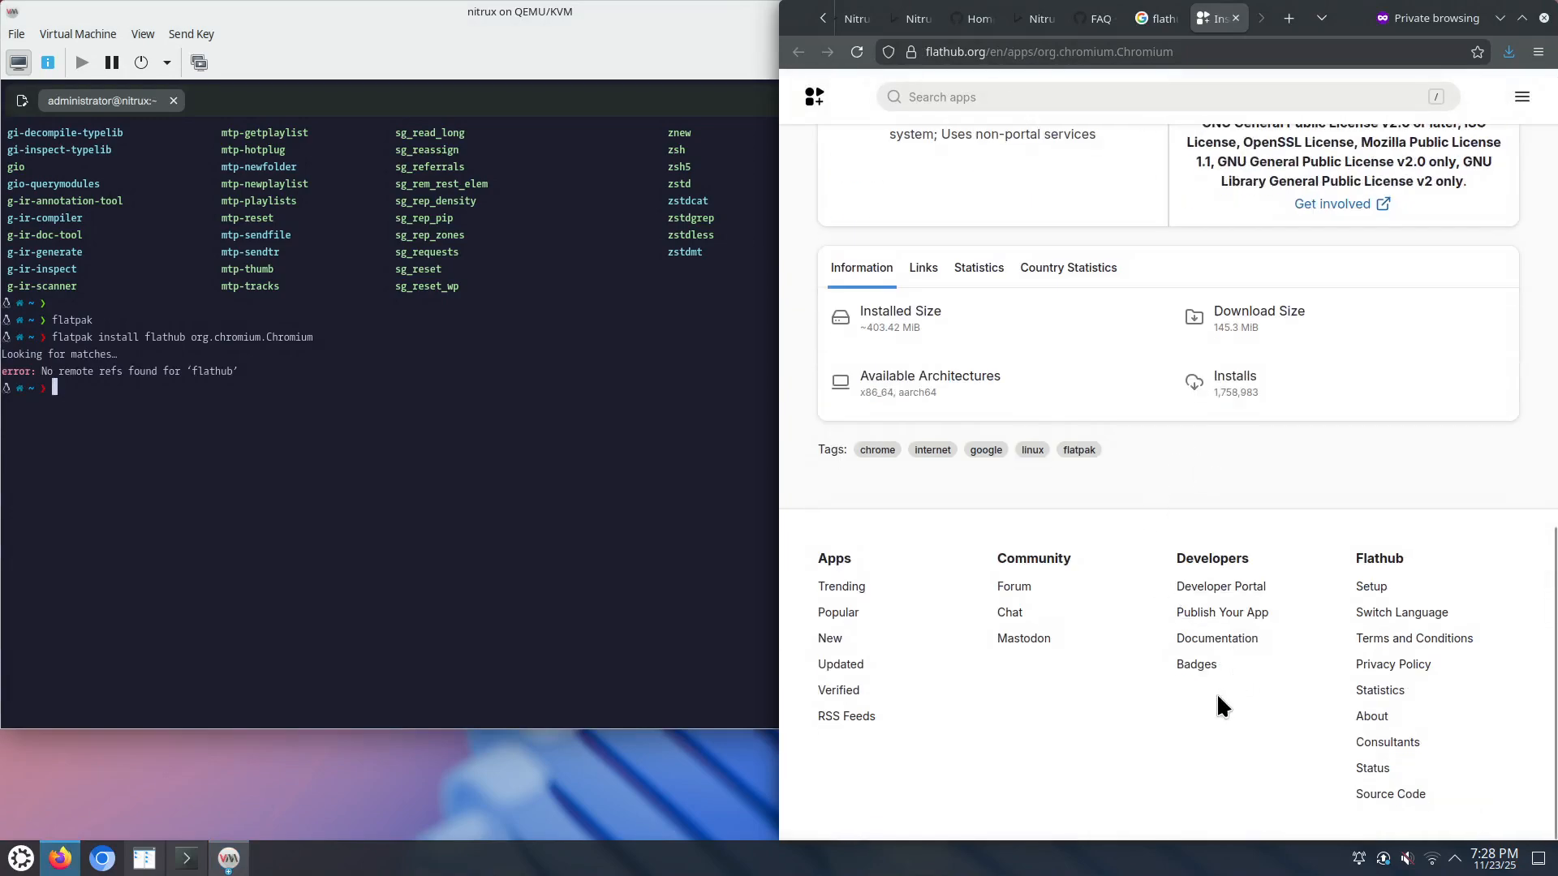
Step: Scroll the nxos.org features page down to the Aesthetic FHS directory list
left_click(1034, 18)
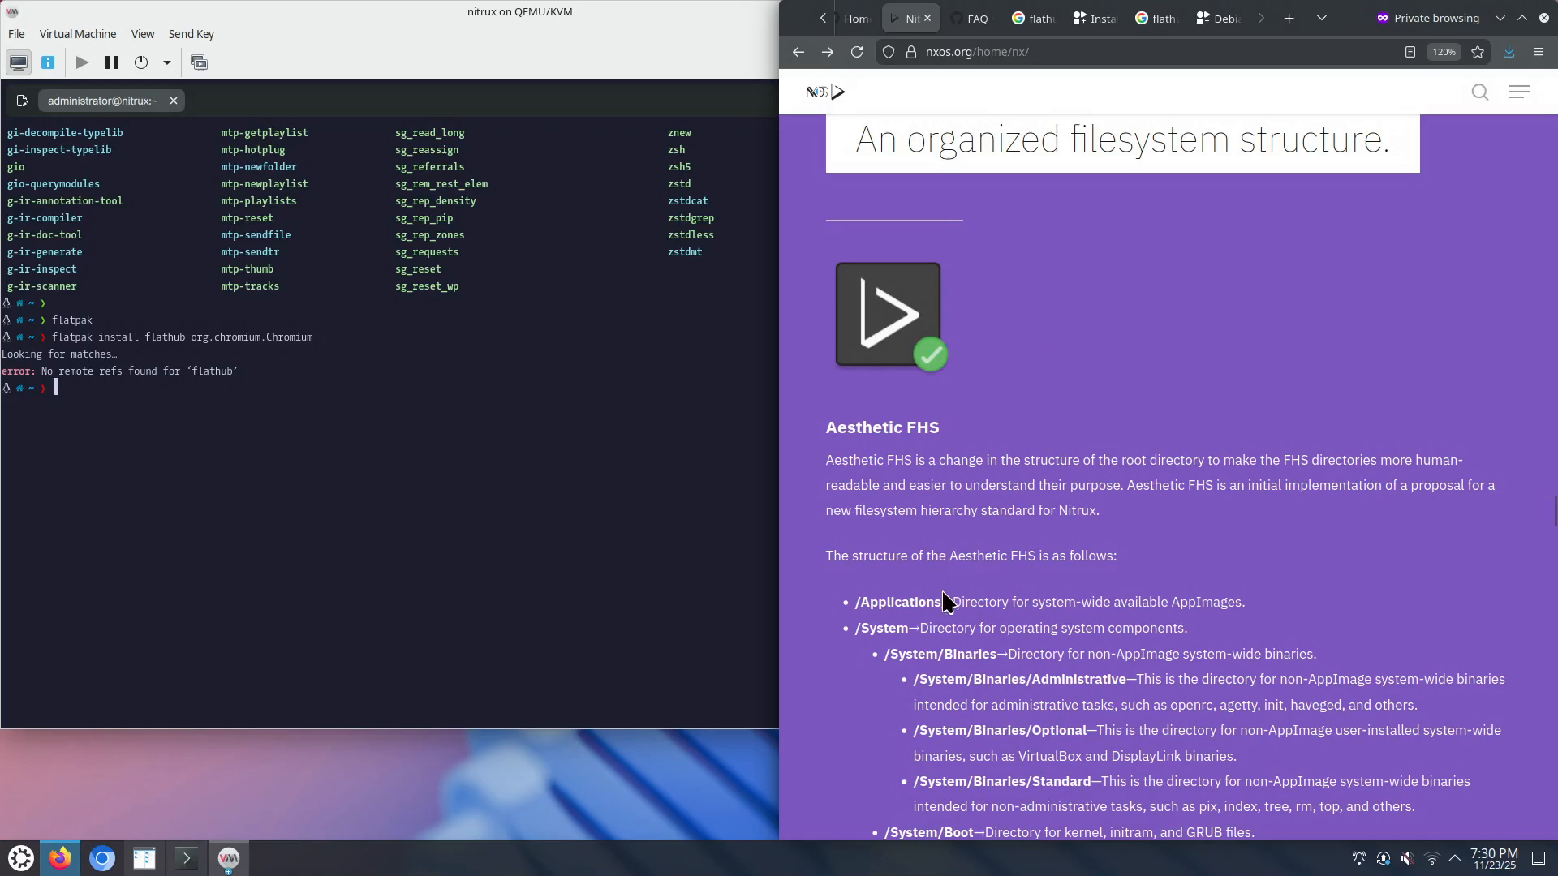
scroll(938, 617, "down", 1)
scroll(938, 616, "down", 3)
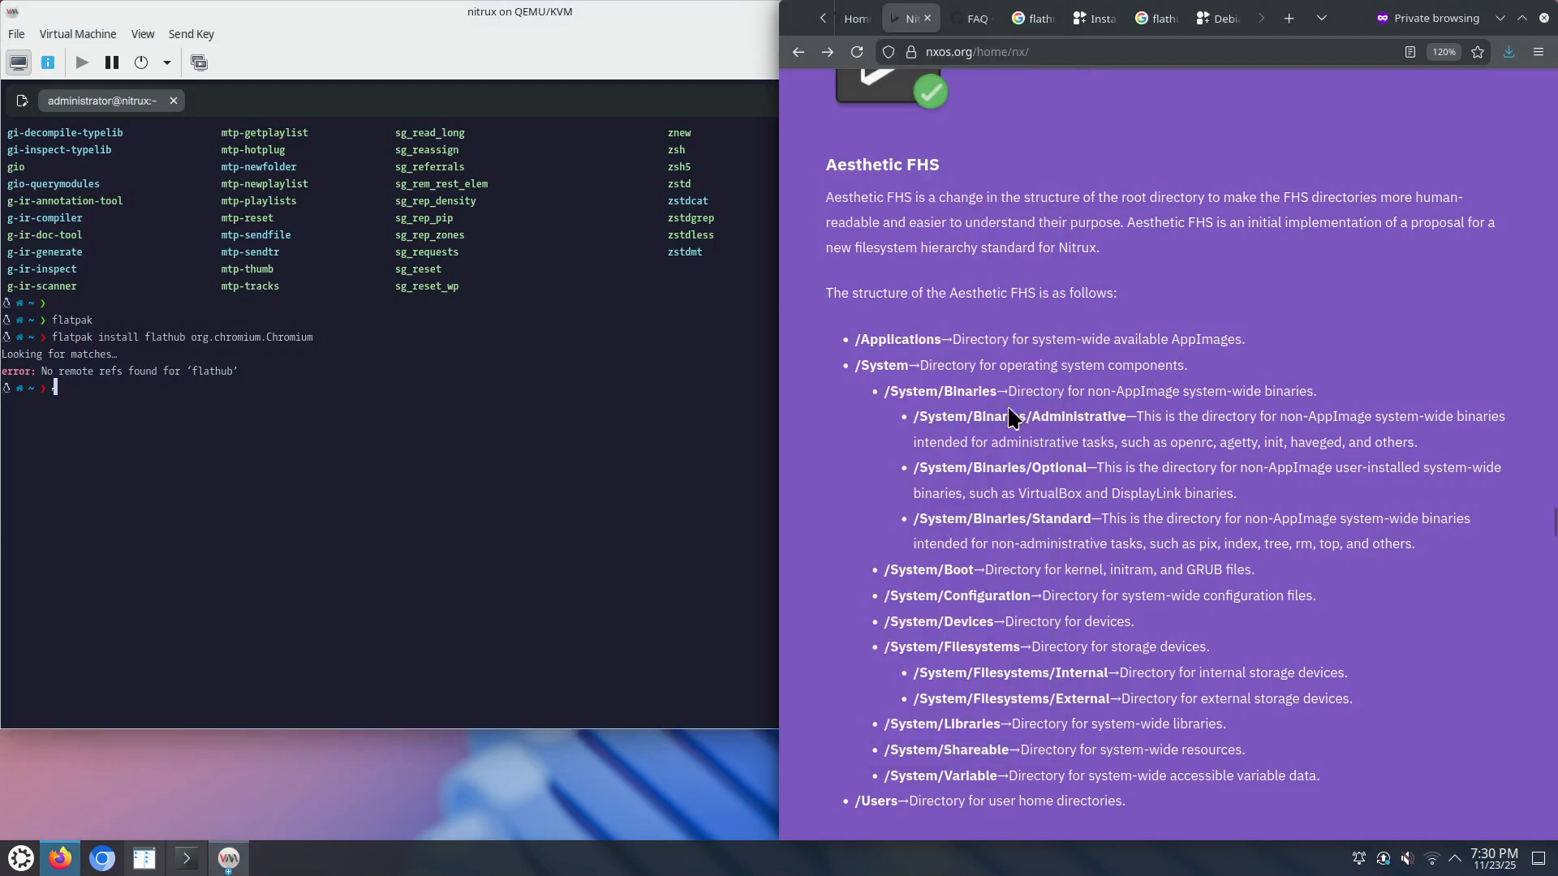
left_click(410, 405)
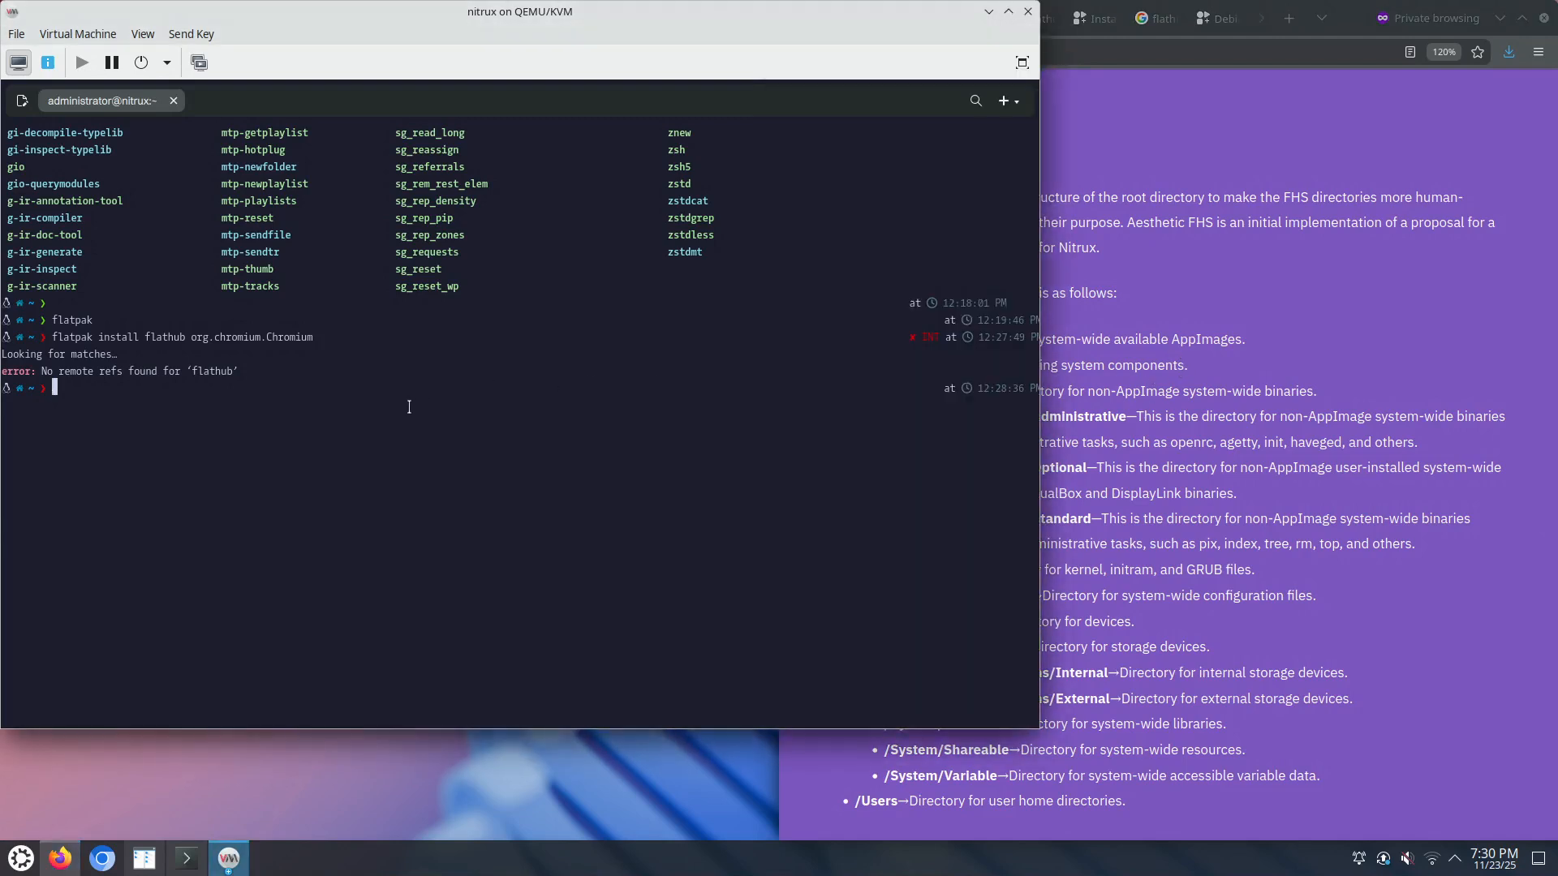
Step: List /Applications in the guest terminal, then scroll further down the nxos.org page
type("ls /App")
key("Tab")
key("Return")
left_click(1286, 463)
scroll(1132, 587, "down", 1)
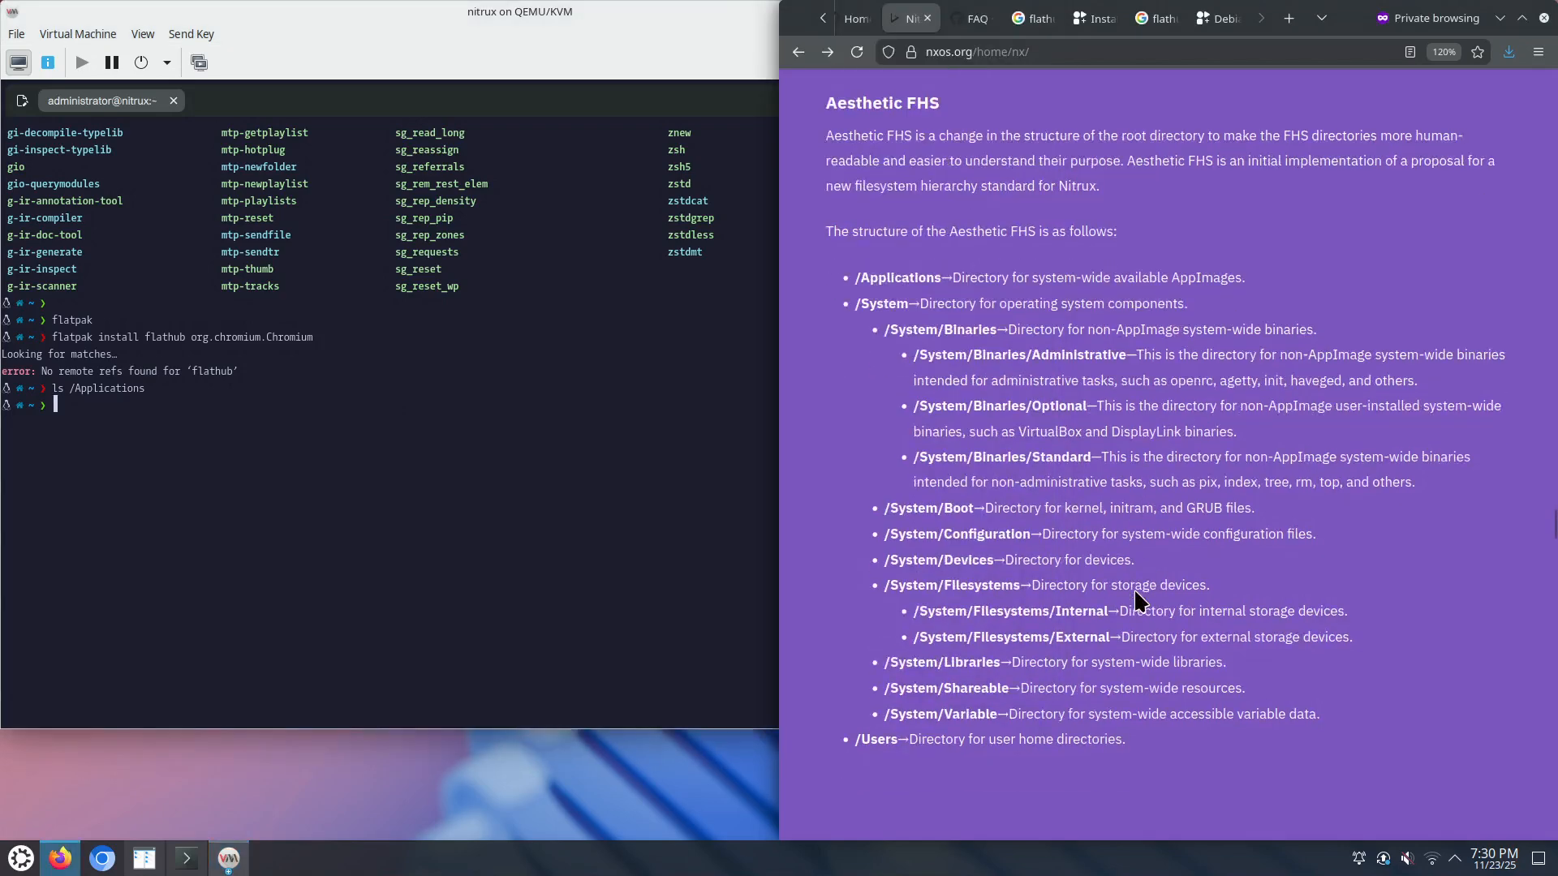
scroll(1132, 587, "down", 10)
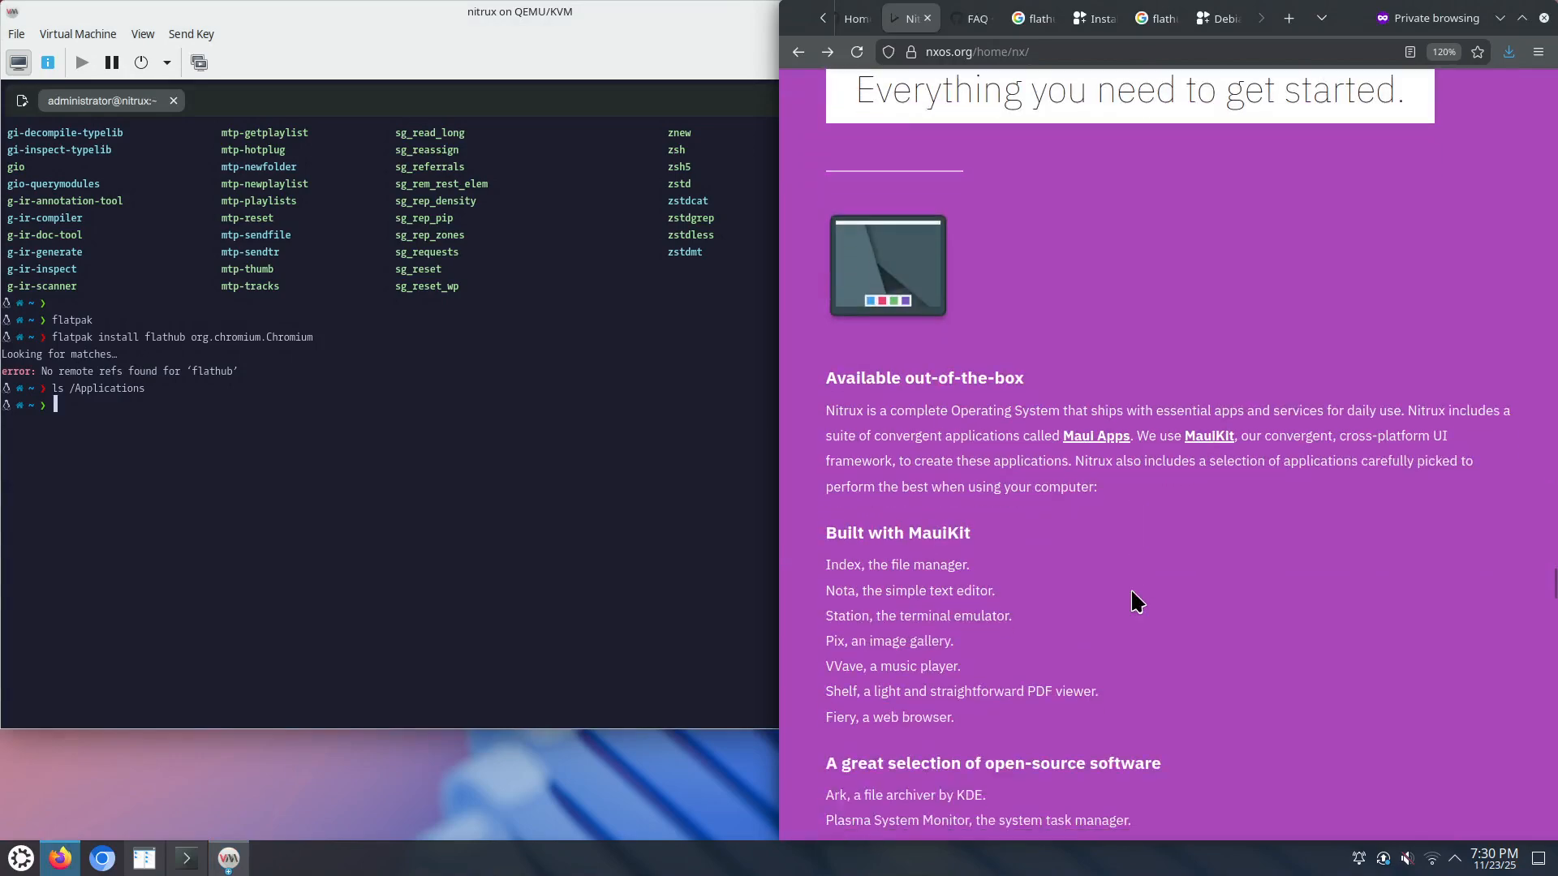
scroll(1131, 596, "down", 10)
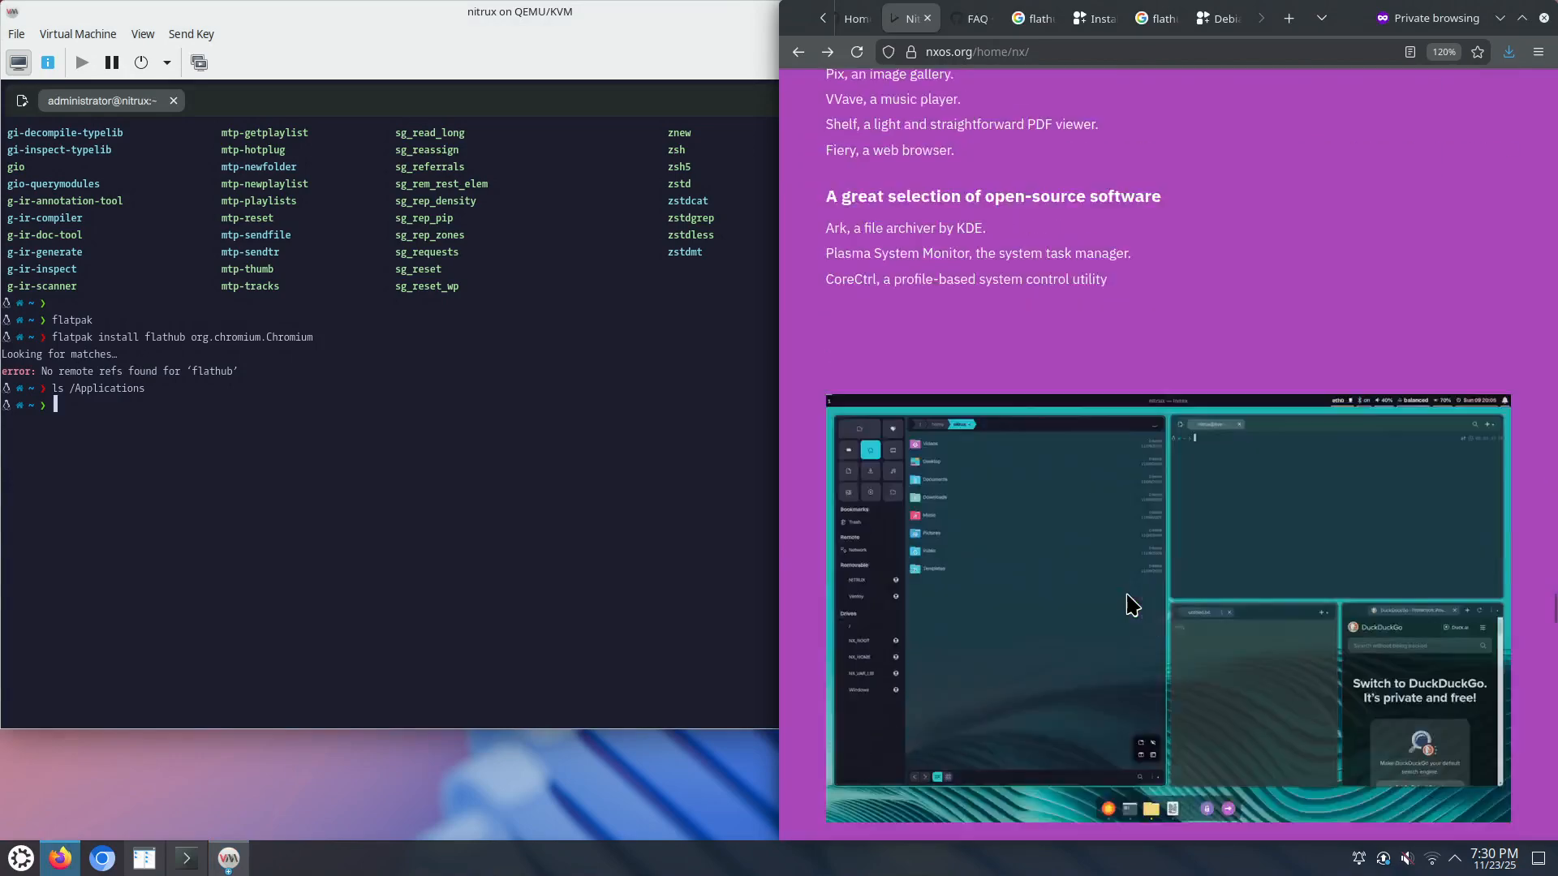
scroll(1125, 595, "down", 5)
scroll(1127, 595, "down", 1)
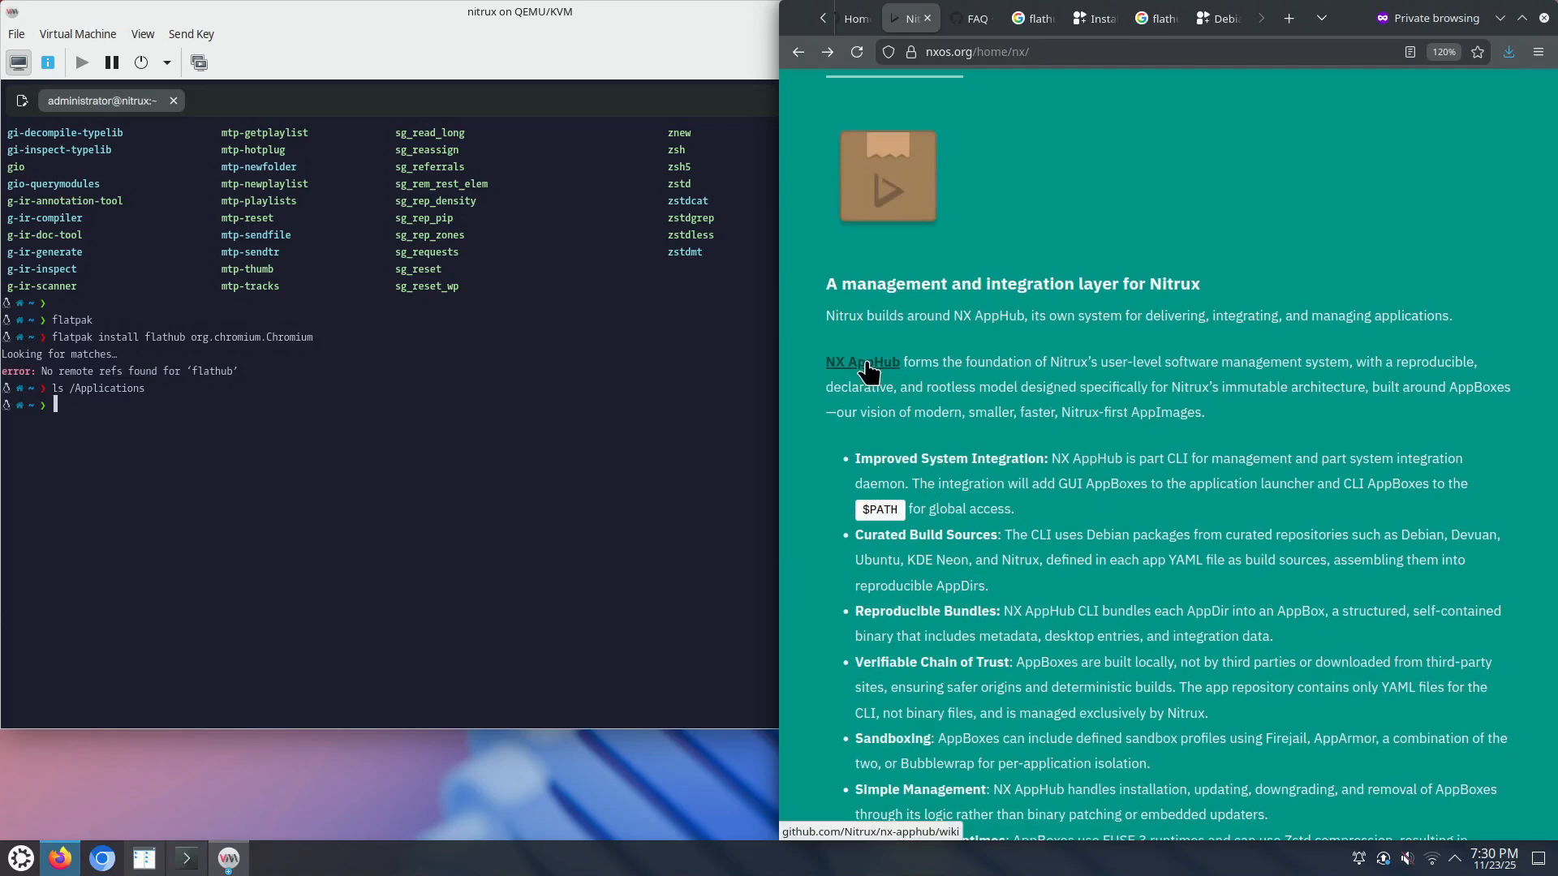
Step: Tab-complete 'nx-' to nx-apphub-cli, showing nx-apphub-cli, nx-apphubd and nx-sys-usecase
left_click(481, 435)
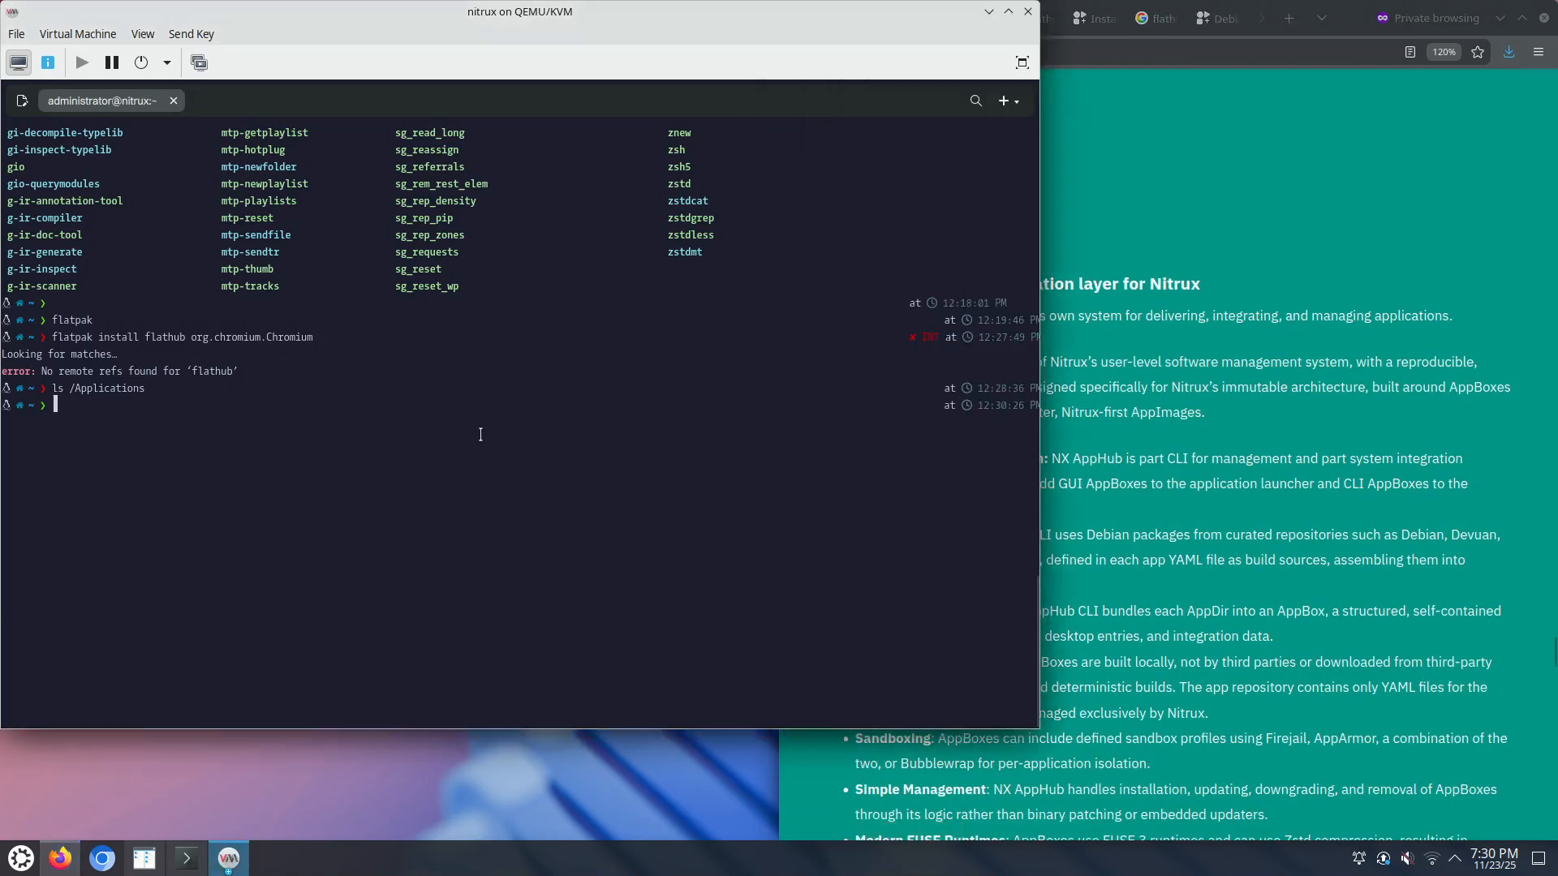
type("nx-")
key("Tab")
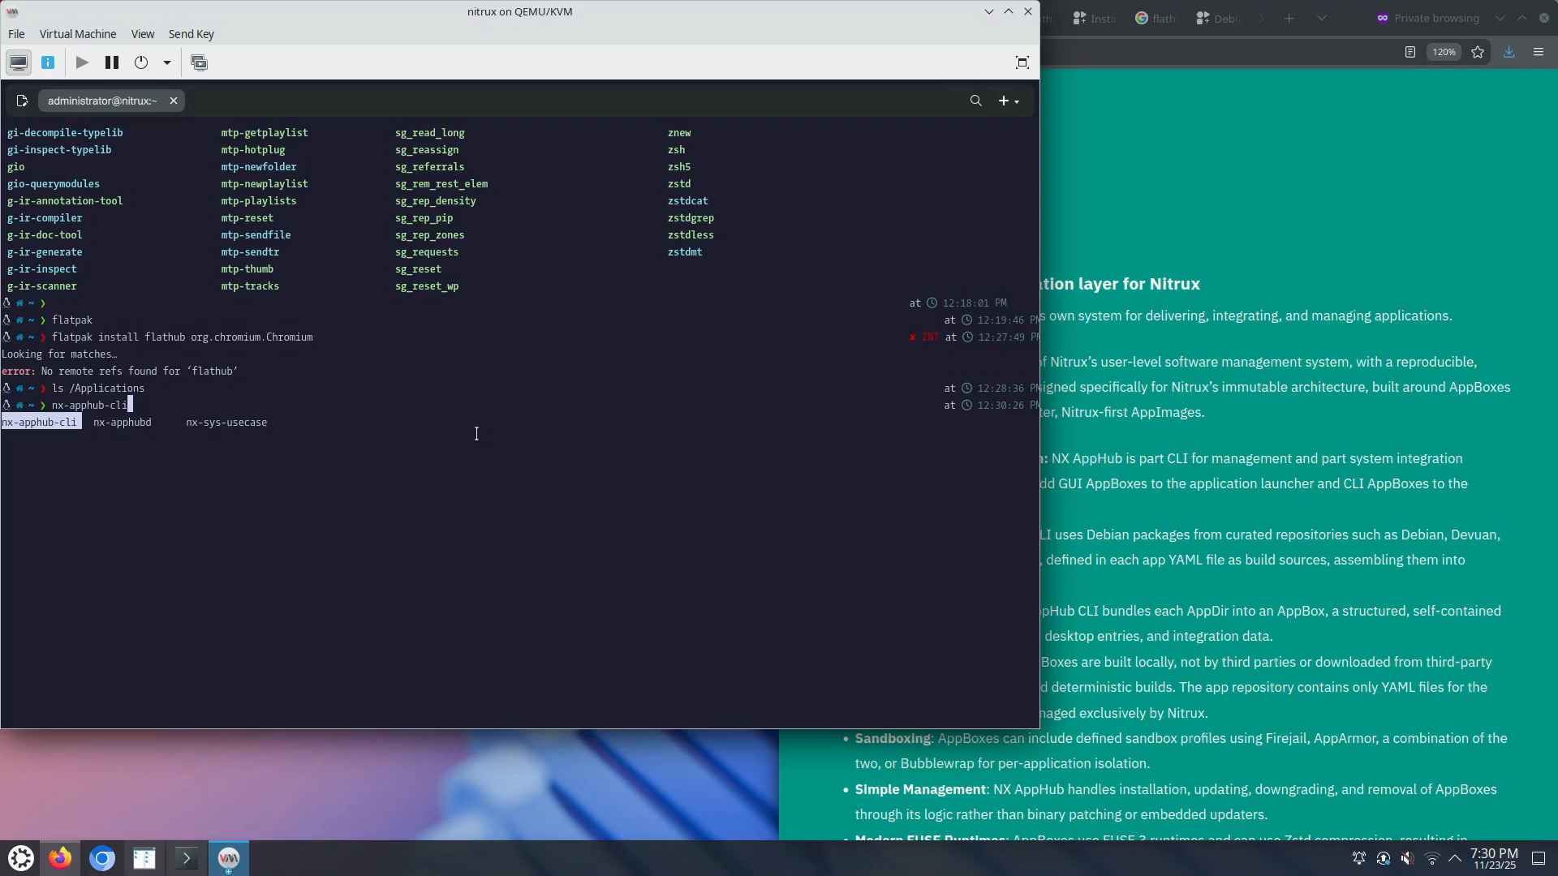
left_click(1360, 601)
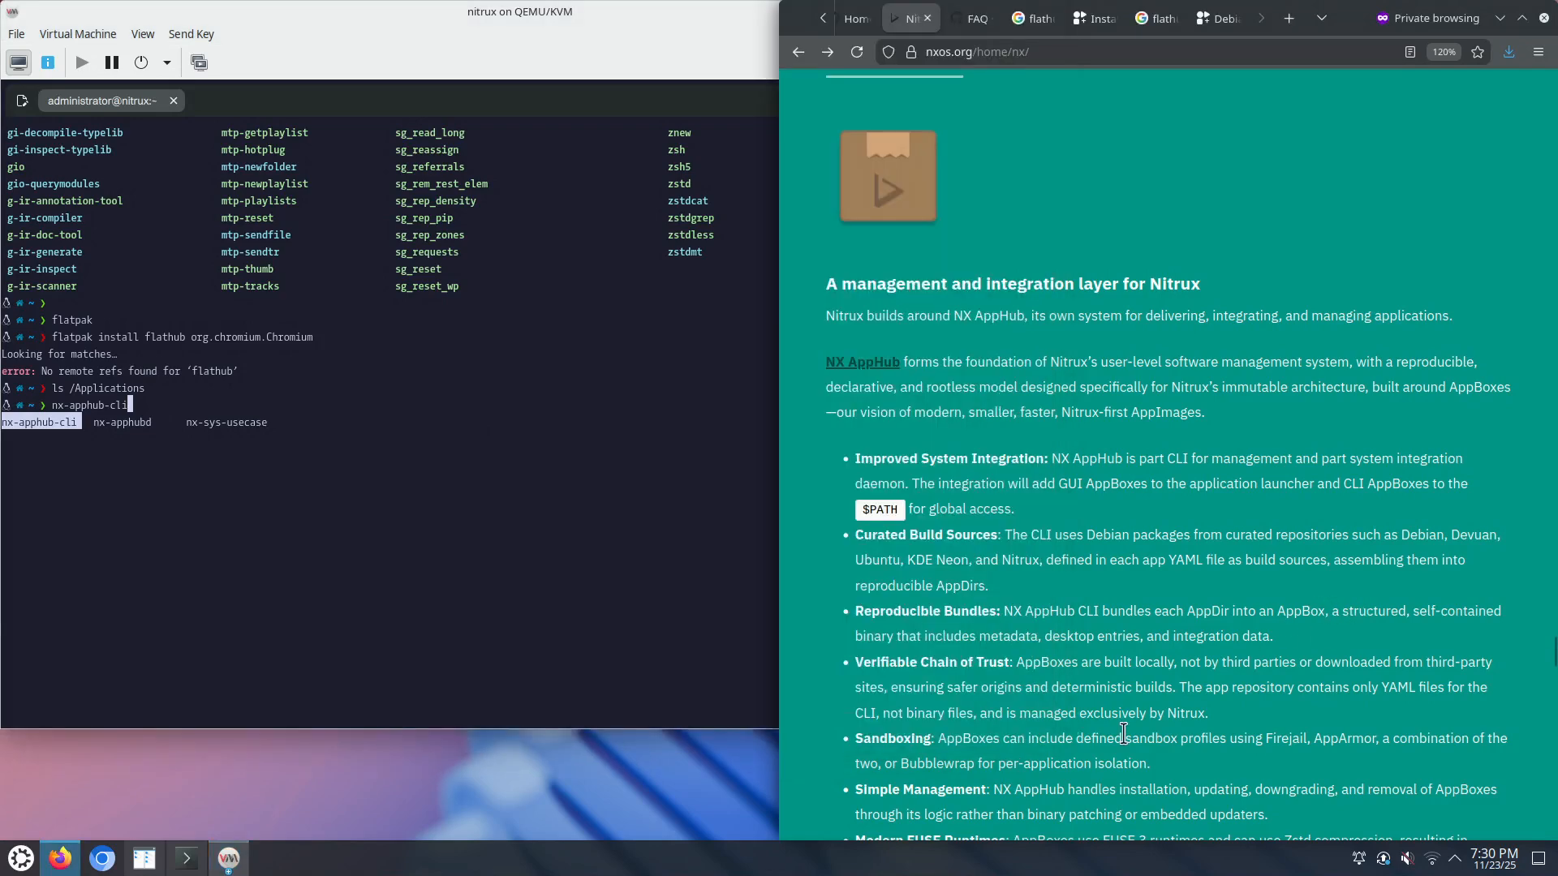
scroll(1114, 745, "down", 10)
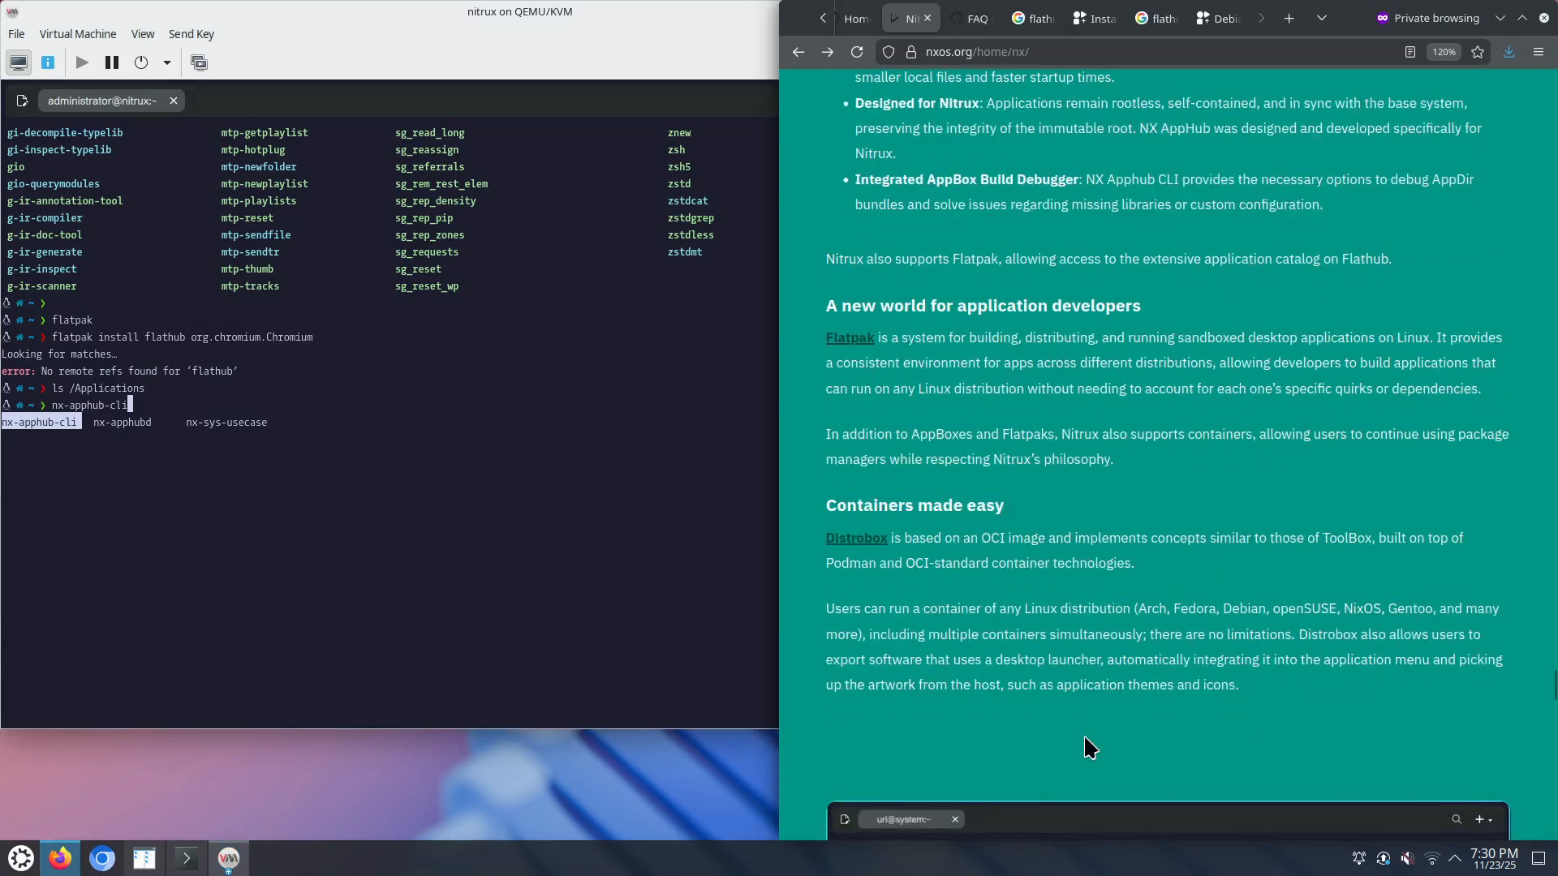
scroll(1077, 702, "down", 3)
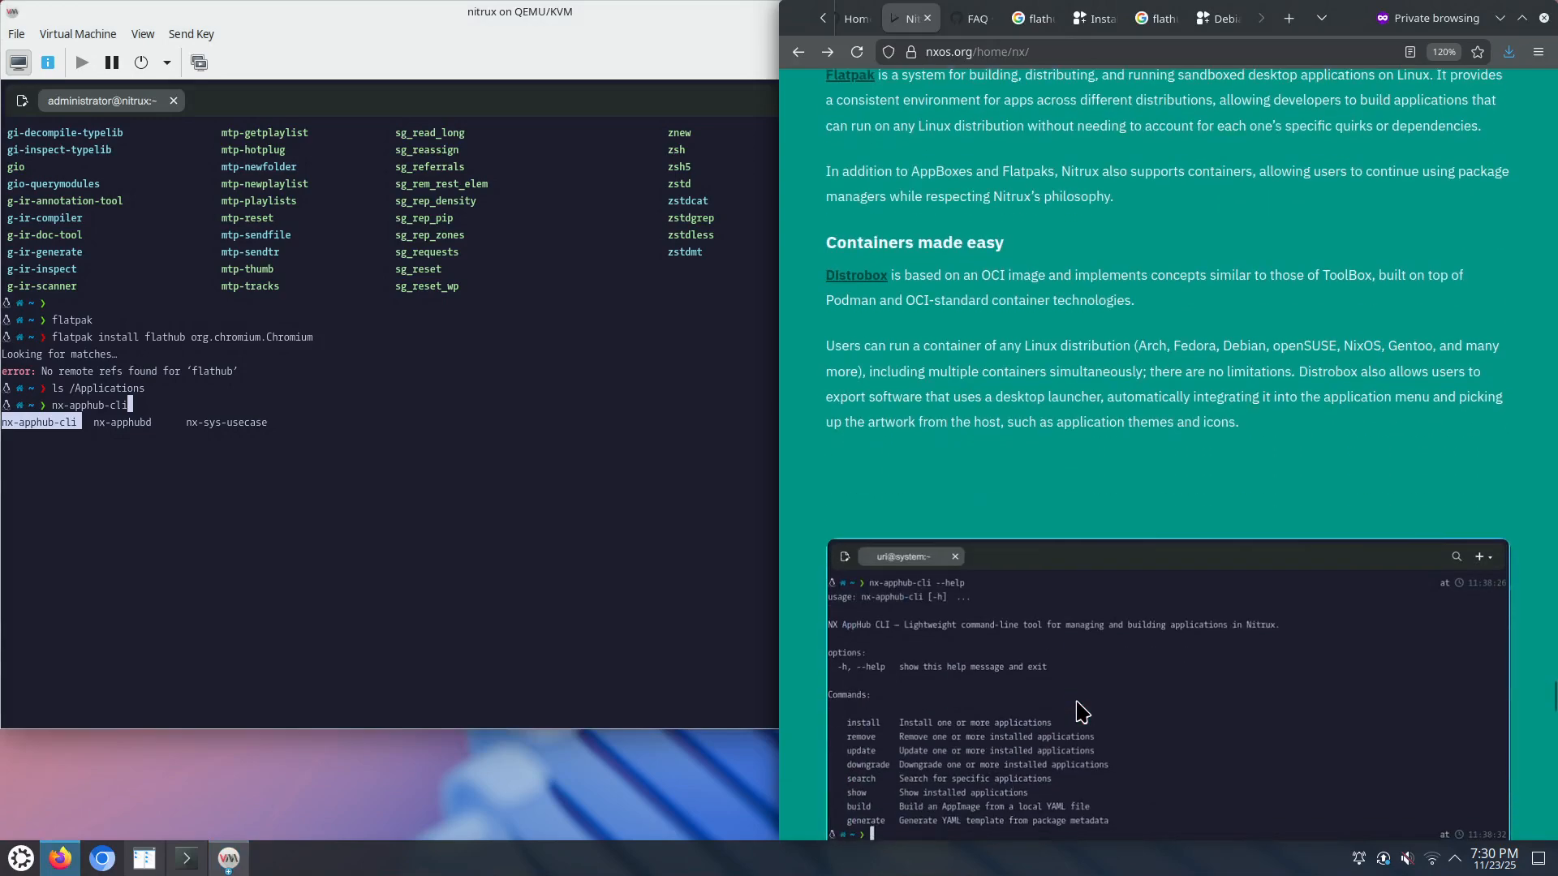
scroll(1079, 712, "down", 2)
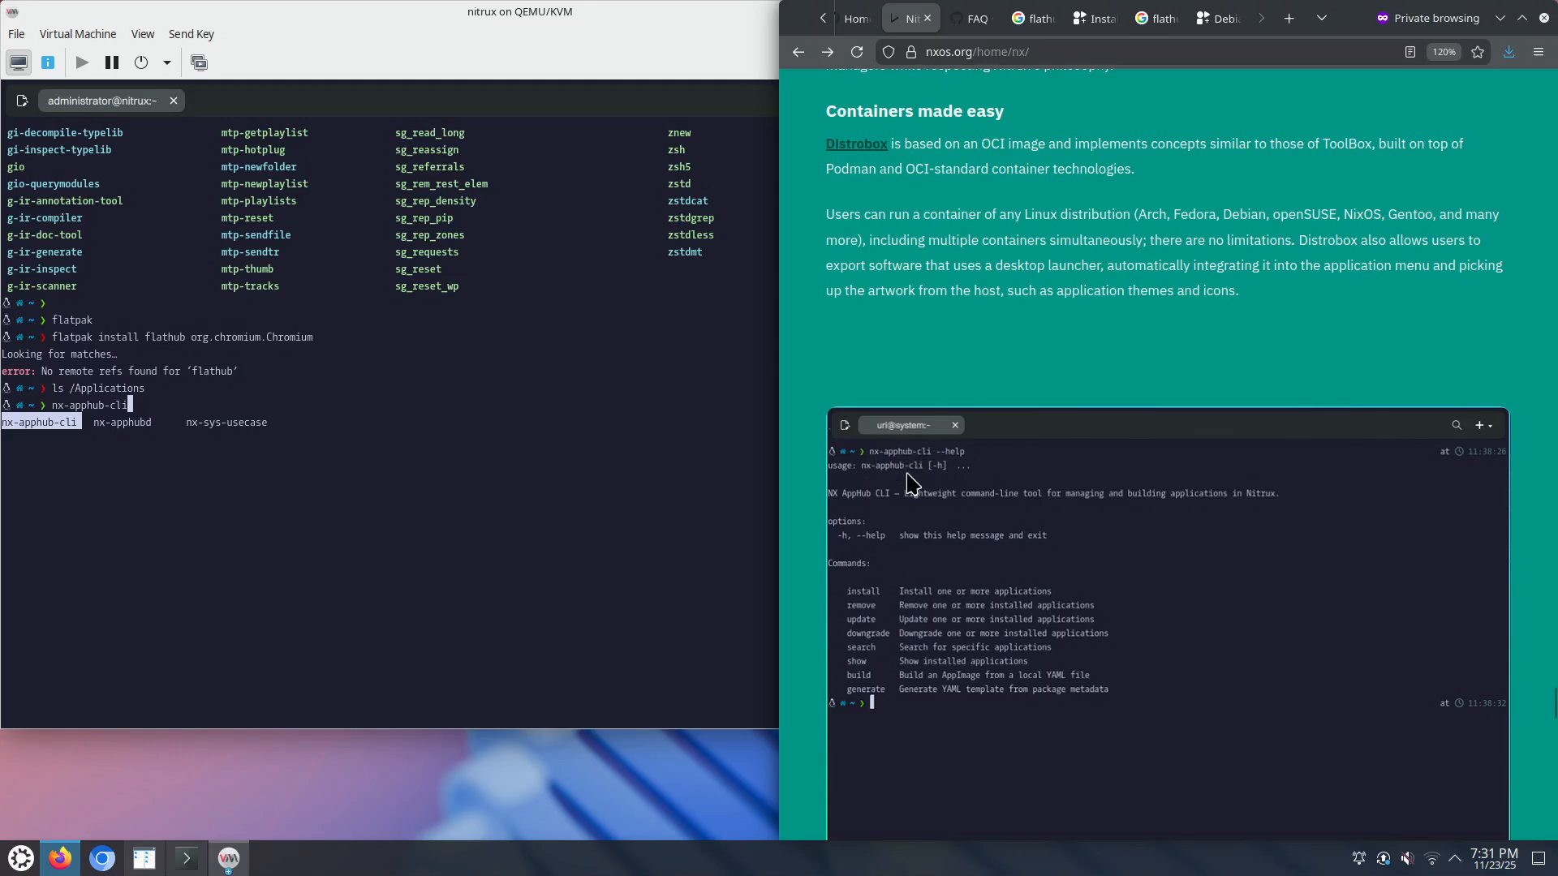
scroll(913, 478, "down", 6)
scroll(908, 478, "up", 4)
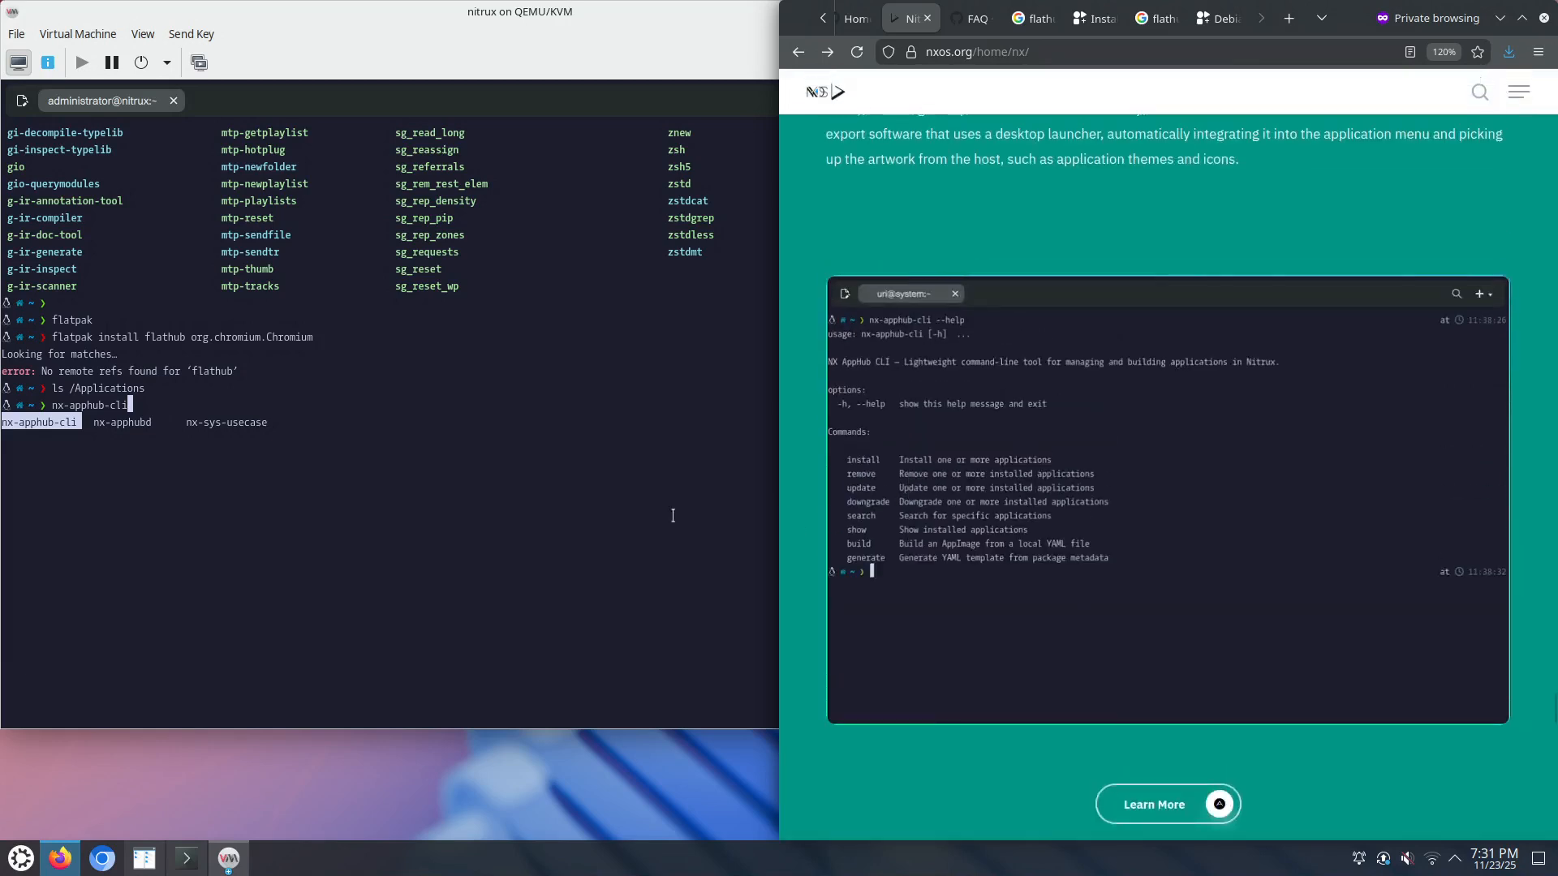
left_click(517, 458)
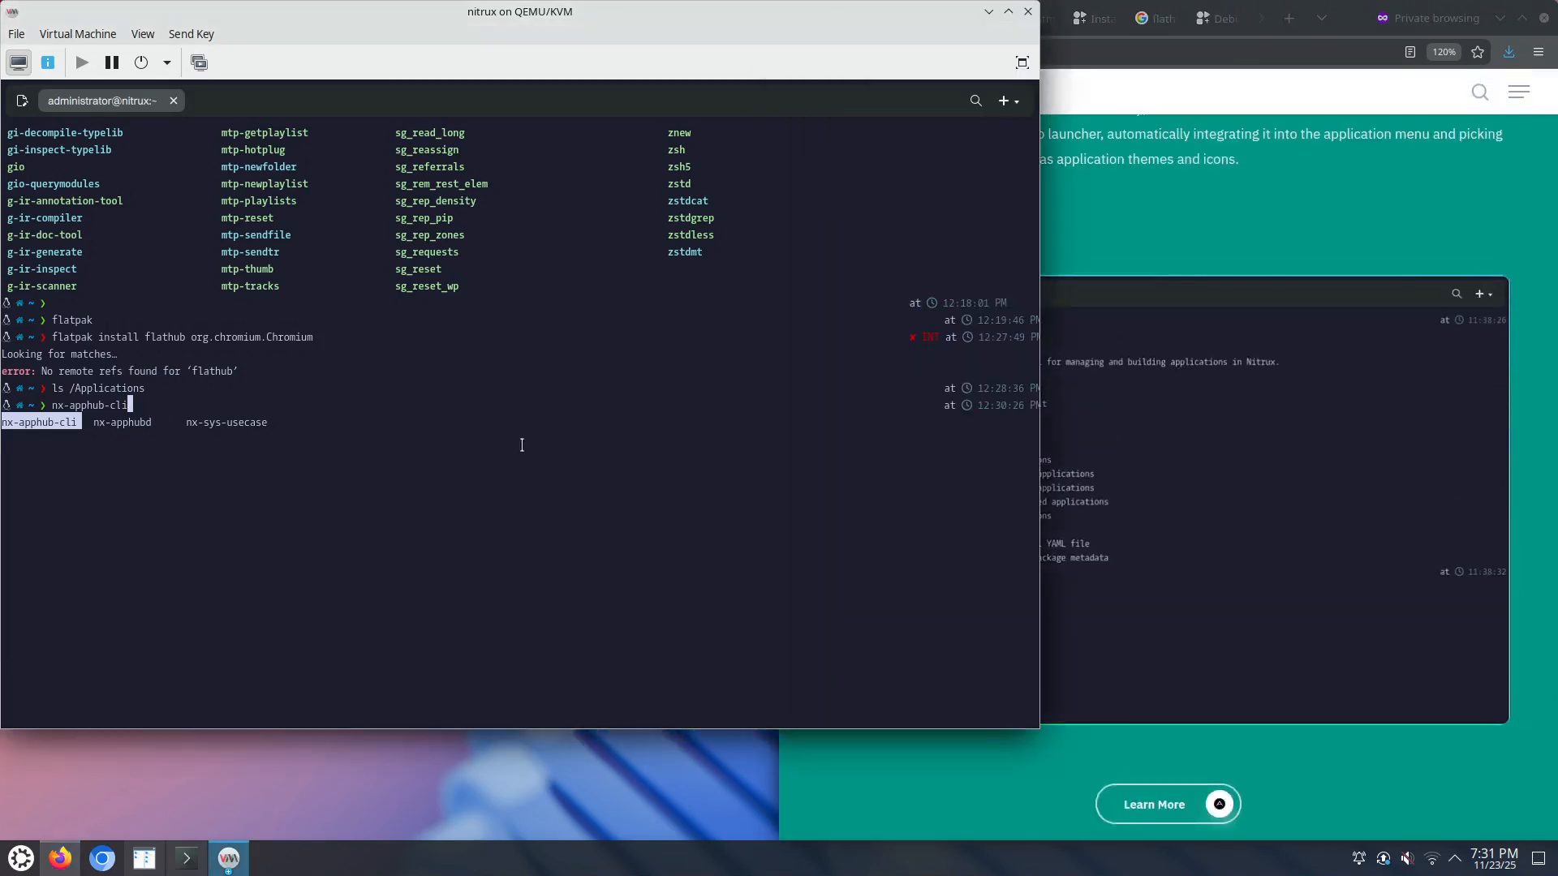
Step: Show nx-apphub-cli --help, then run nx-apphub-cli search web
type("--help")
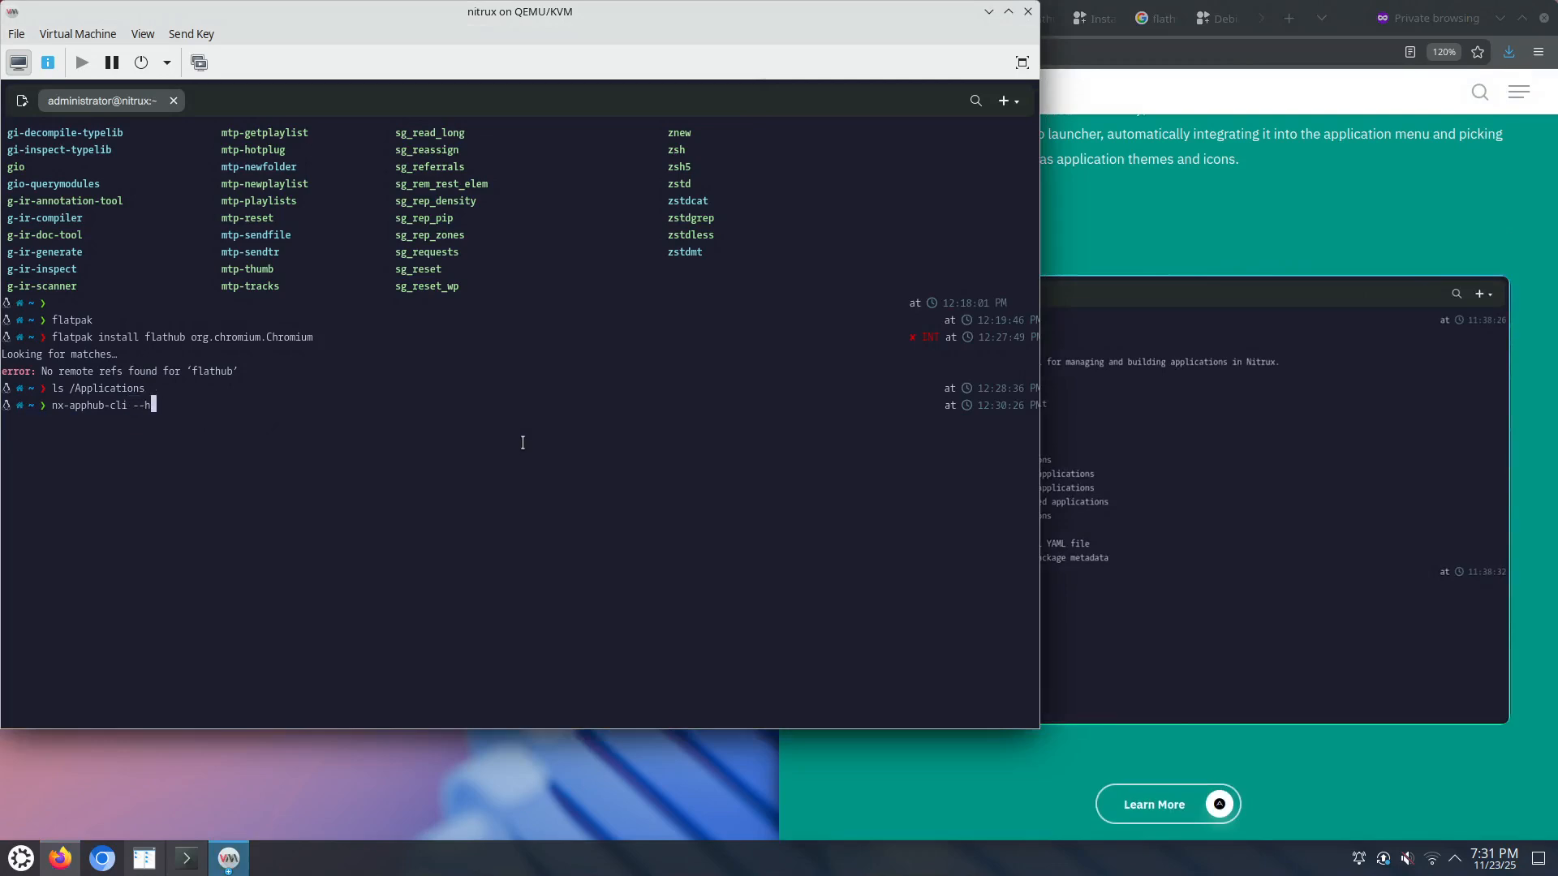
key("Return")
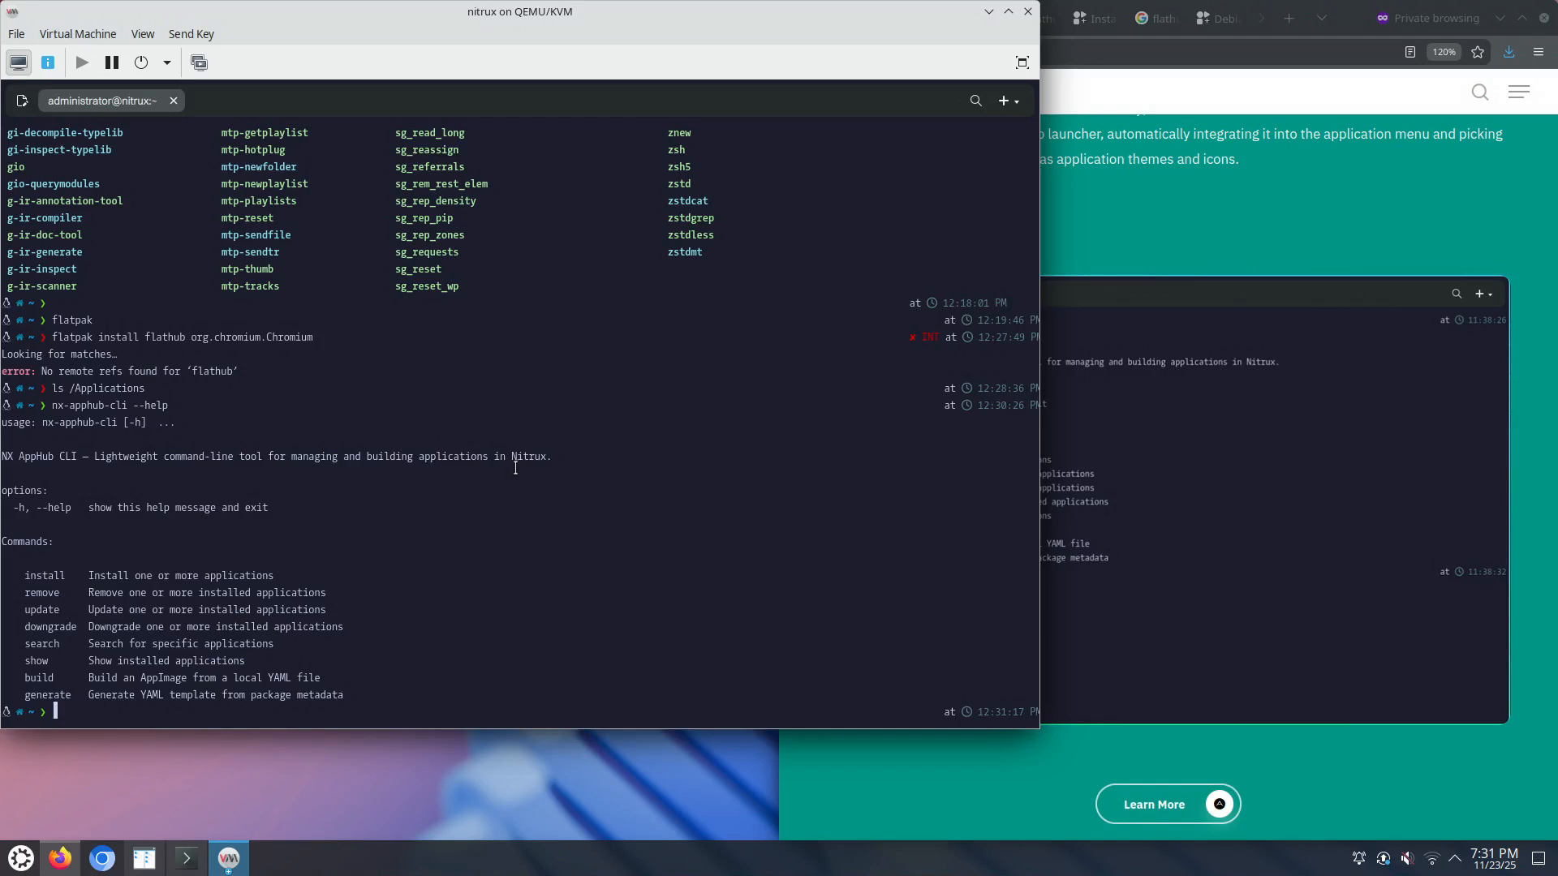
key("Up")
key("BackSpace")
key("BackSpace")
key("BackSpace")
key("BackSpace")
key("BackSpace")
key("BackSpace")
type("search web")
key("Return")
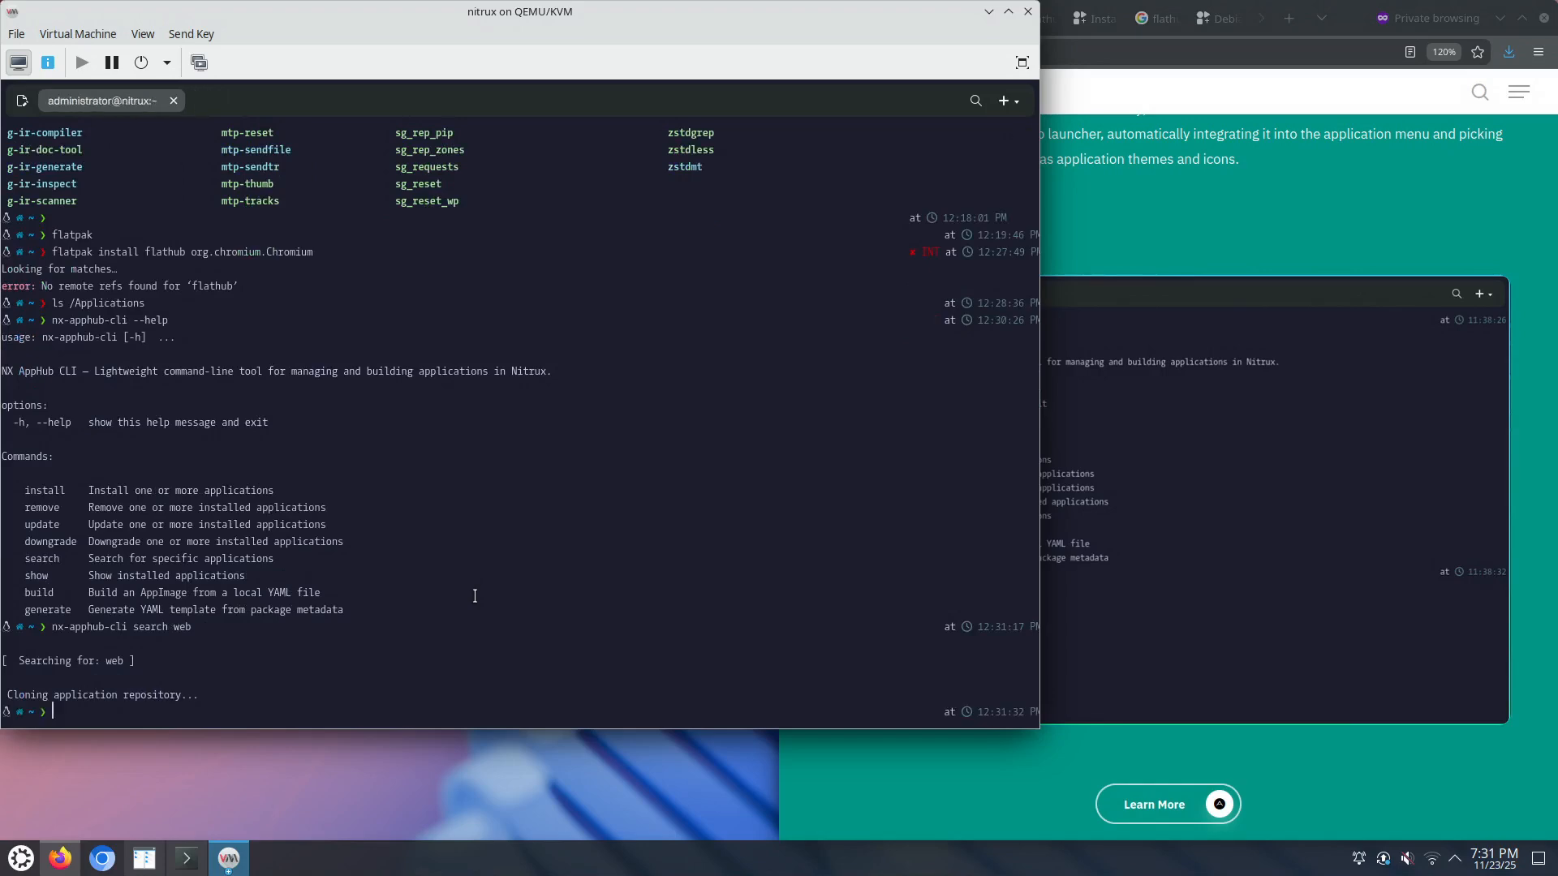
Step: Run nx-apphub-cli search firefox, then nx-apphub-cli update
key("Up")
key("BackSpace")
key("BackSpace")
key("BackSpace")
type("firefox")
key("Return")
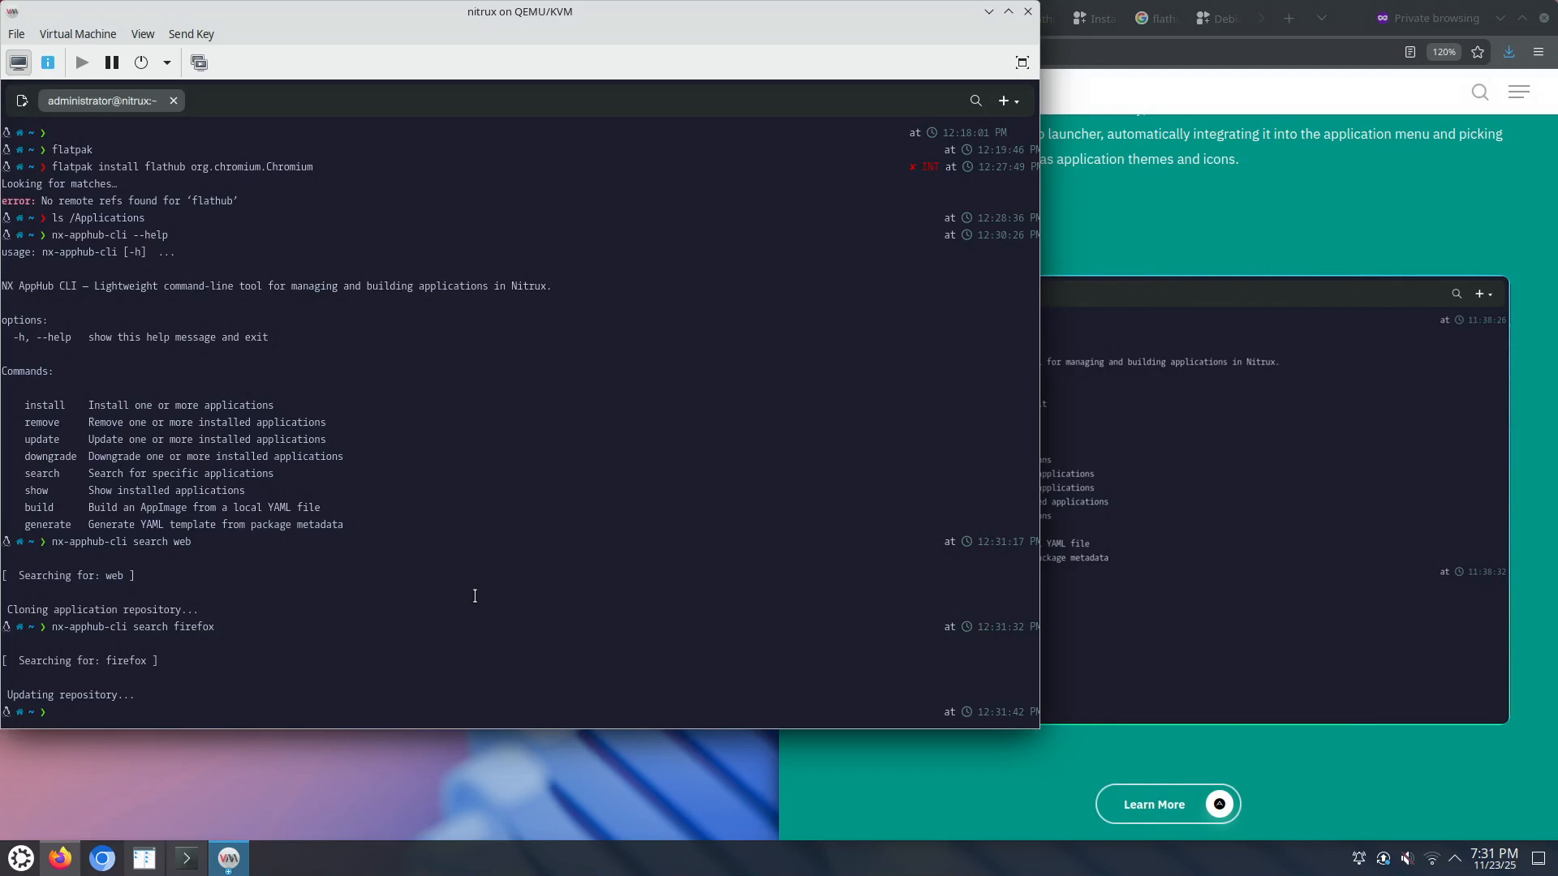
key("Up")
key("BackSpace")
key("BackSpace")
key("BackSpace")
key("BackSpace")
key("BackSpace")
key("BackSpace")
key("BackSpace")
key("BackSpace")
key("BackSpace")
key("BackSpace")
key("BackSpace")
key("BackSpace")
key("BackSpace")
key("BackSpace")
type("update")
key("Return")
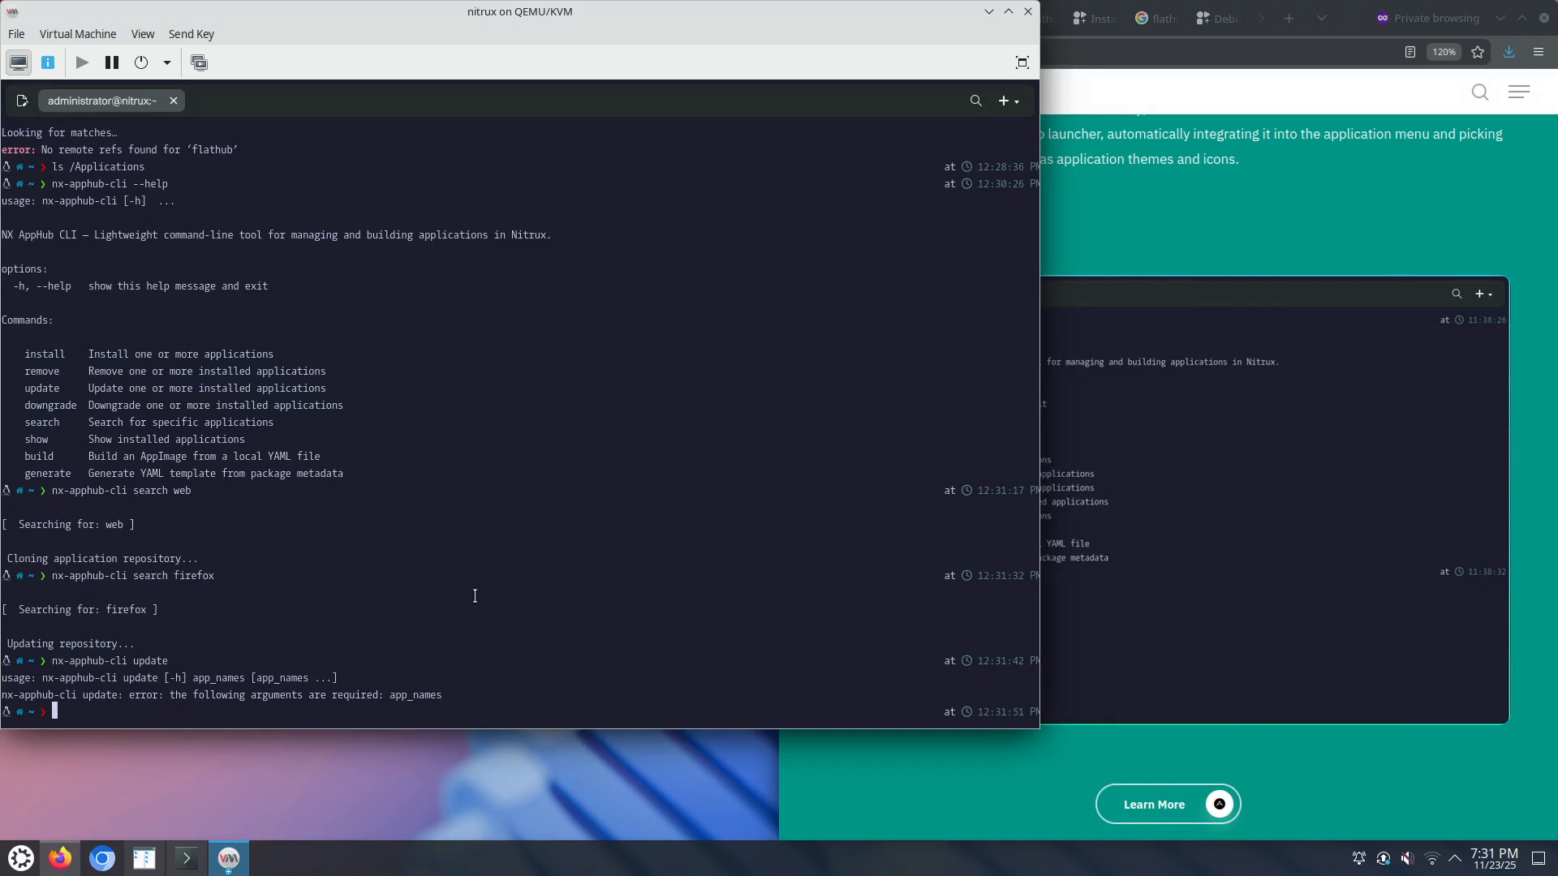
Step: Run nx-apphub-cli show, reporting no AppBoxes installed, then a bare search
key("Up")
key("BackSpace")
key("BackSpace")
key("BackSpace")
key("BackSpace")
key("BackSpace")
key("BackSpace")
type("show")
key("Return")
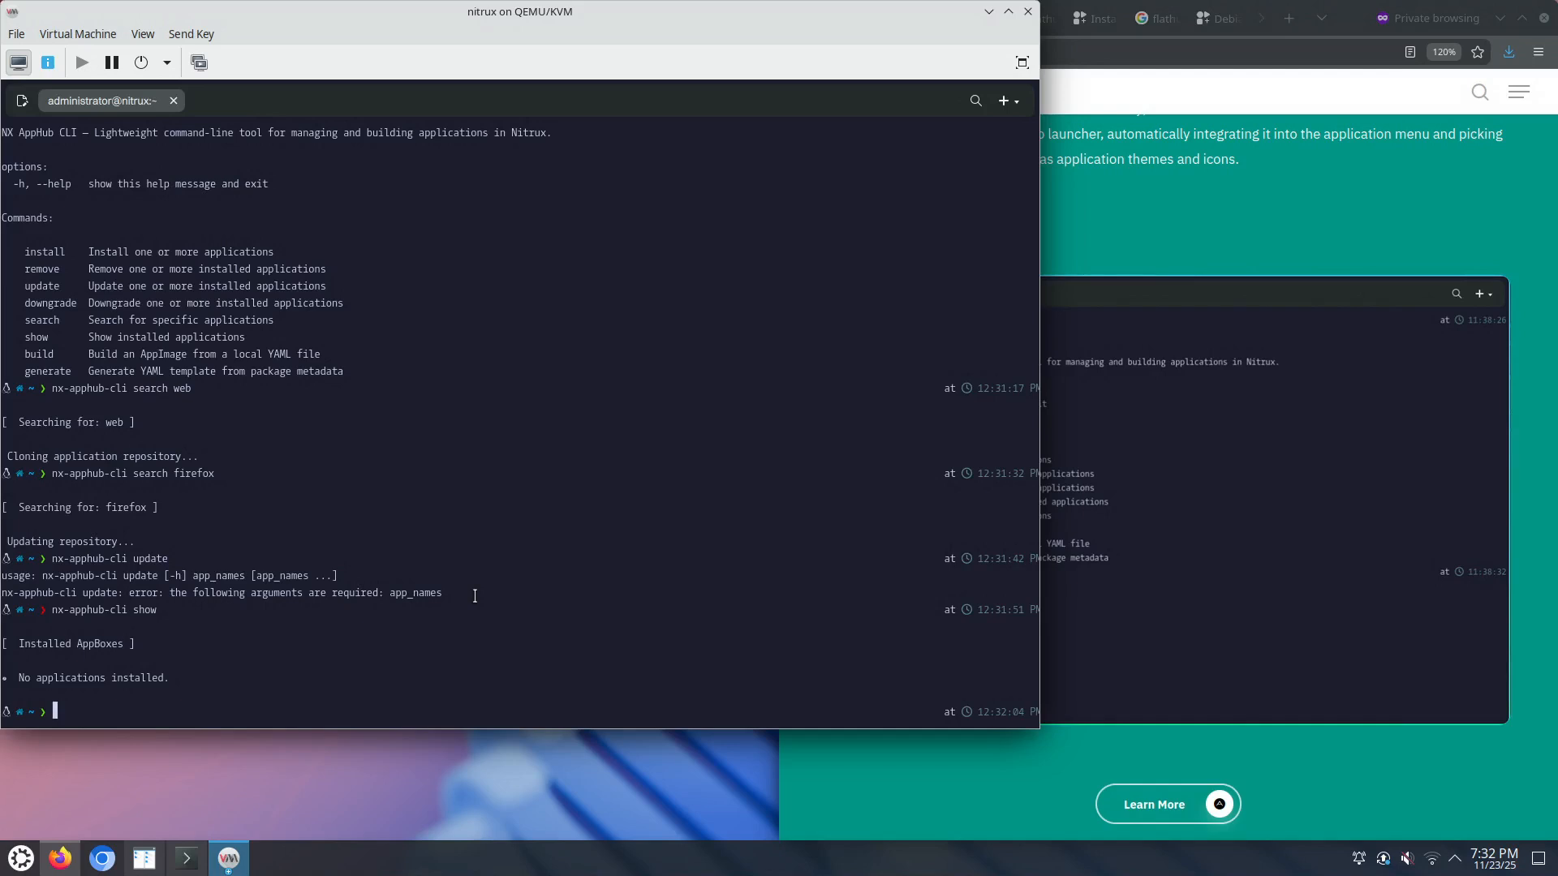
key("Up")
key("BackSpace")
key("BackSpace")
key("BackSpace")
key("BackSpace")
type("search")
key("Return")
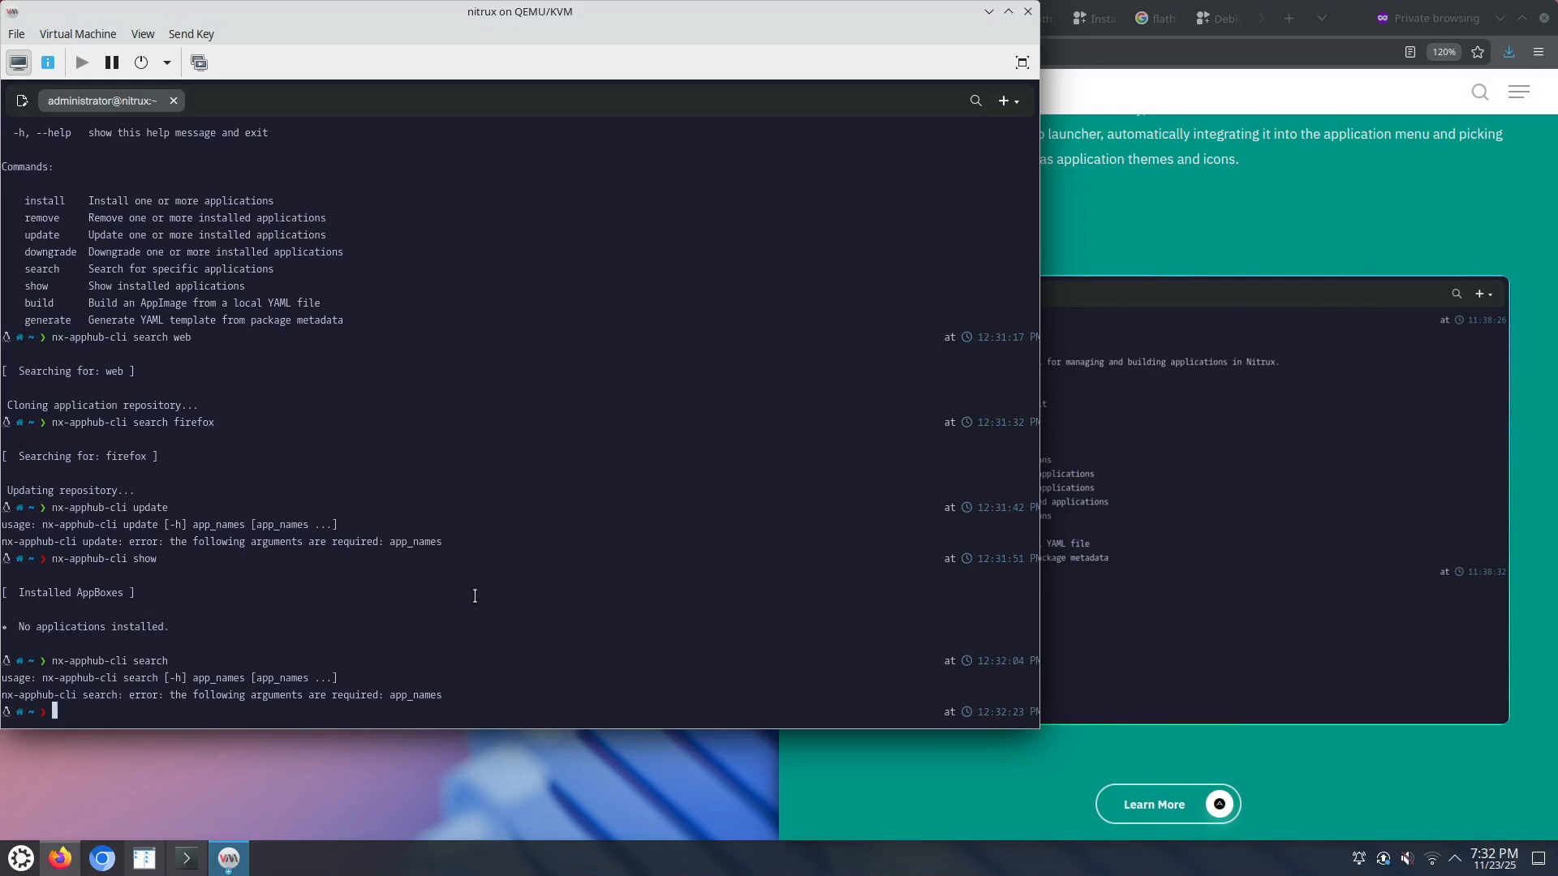
Step: Search nx-apphub-cli with the wildcard patterns *w* and *a*
key("Up")
type("*w*")
key("Return")
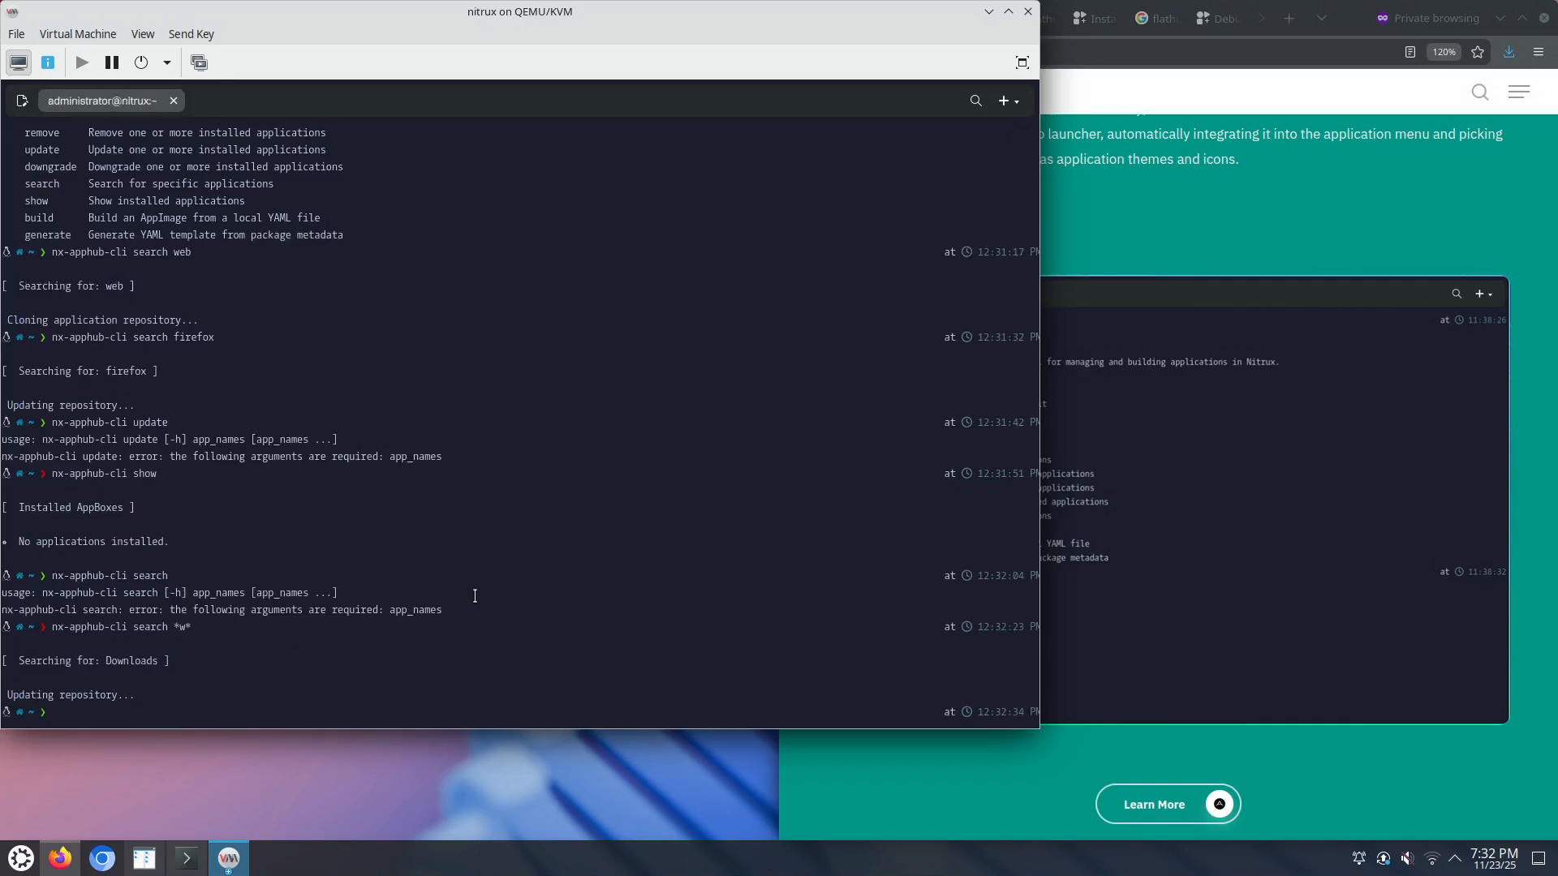
key("Up")
key("BackSpace")
key("BackSpace")
type("a*")
key("Return")
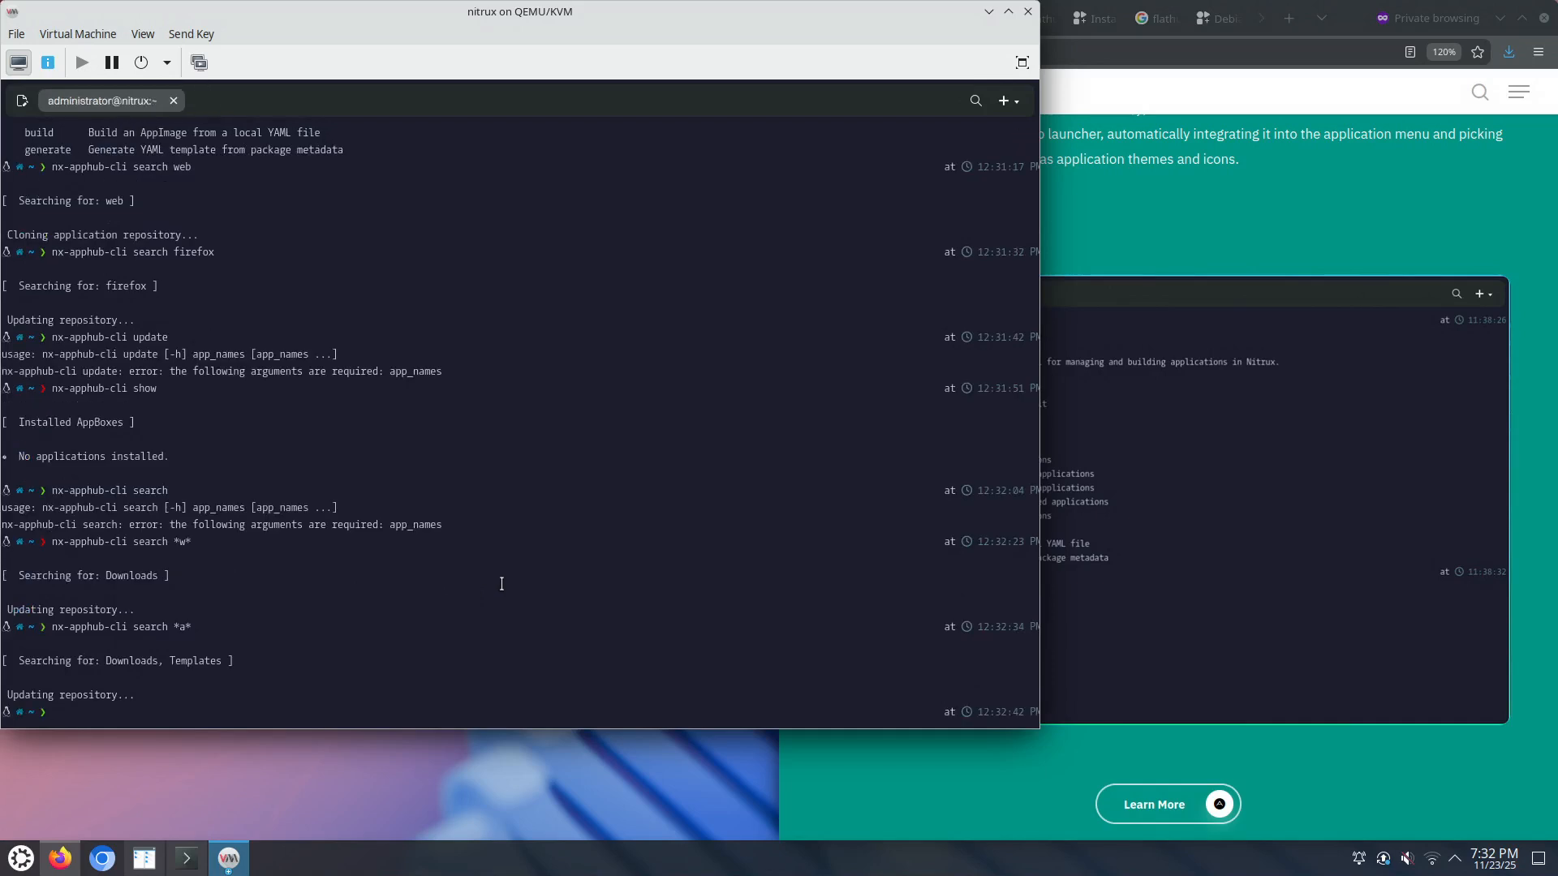
left_click(1232, 655)
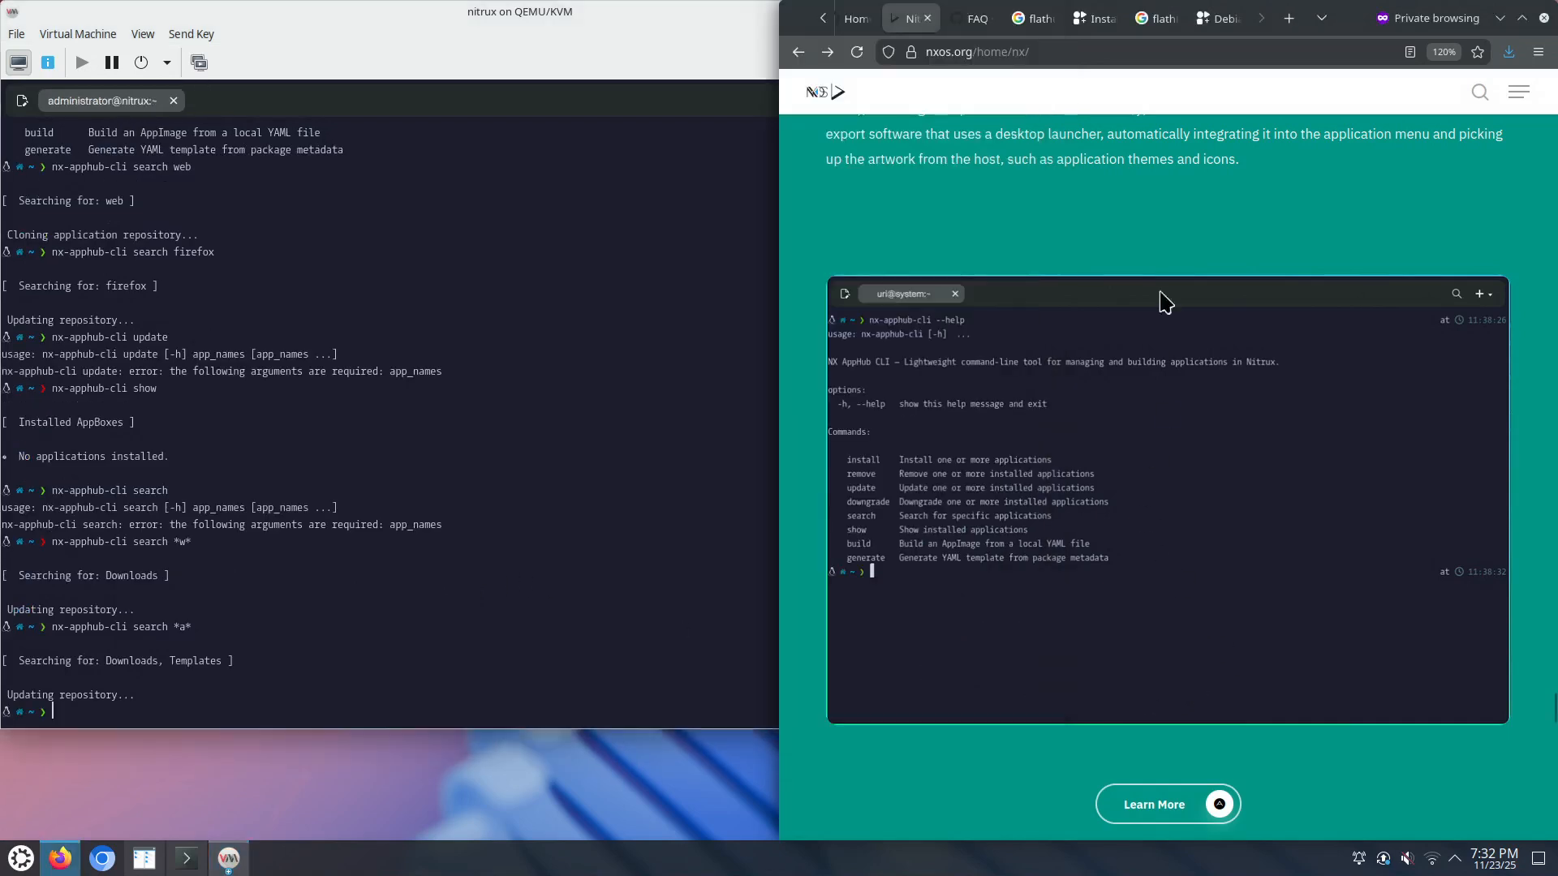
Step: Scroll Flathub's Debian setup page to the 'Add the Flathub repository' remote-add command
left_click(1217, 20)
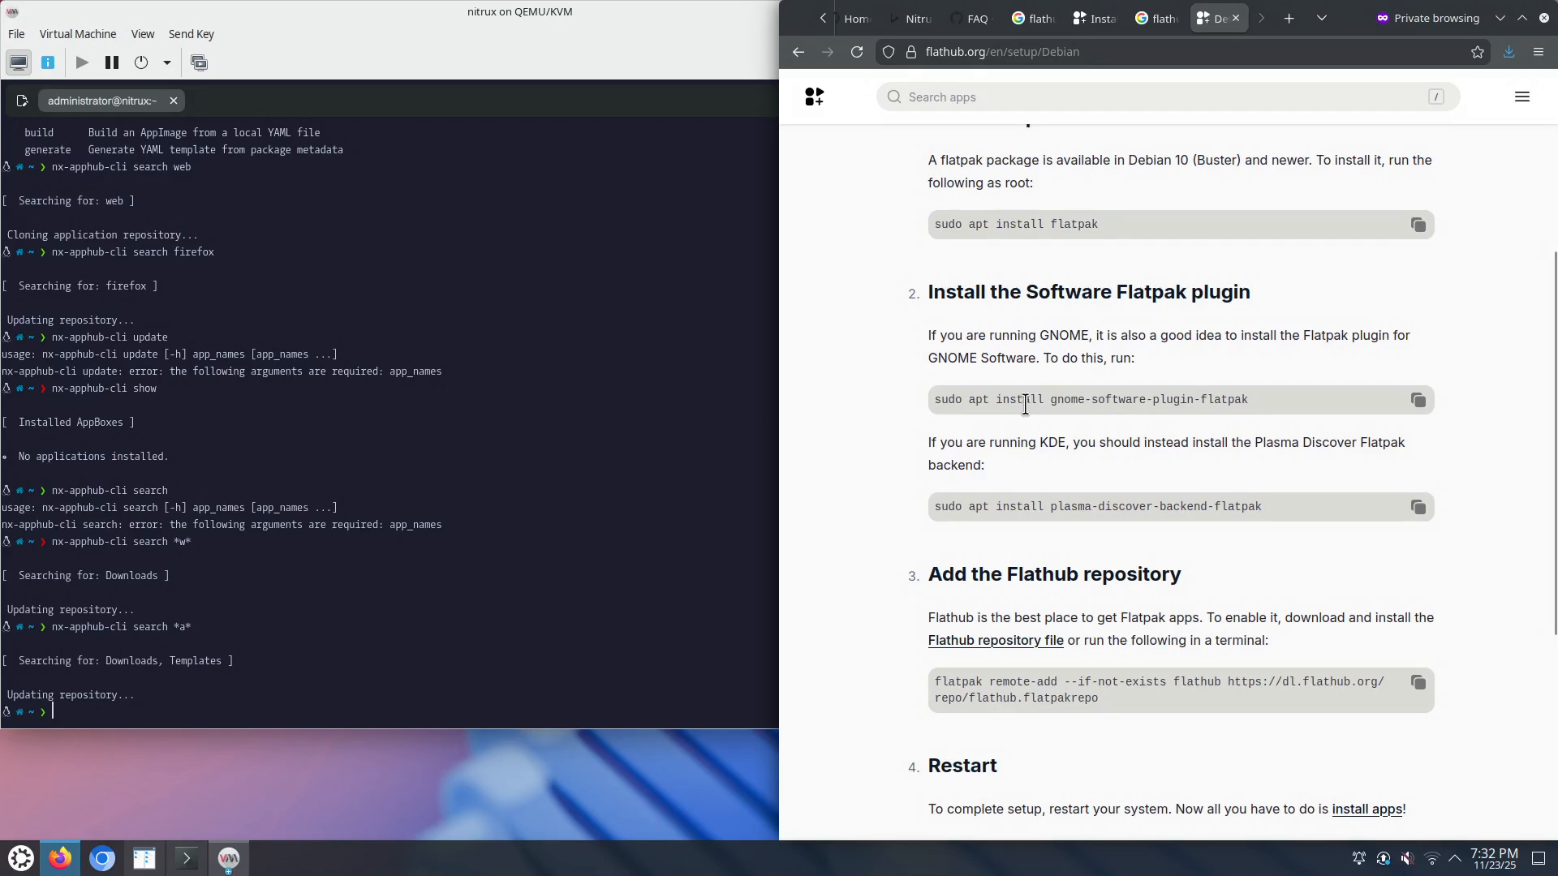
scroll(1015, 303, "up", 6)
left_click(1156, 18)
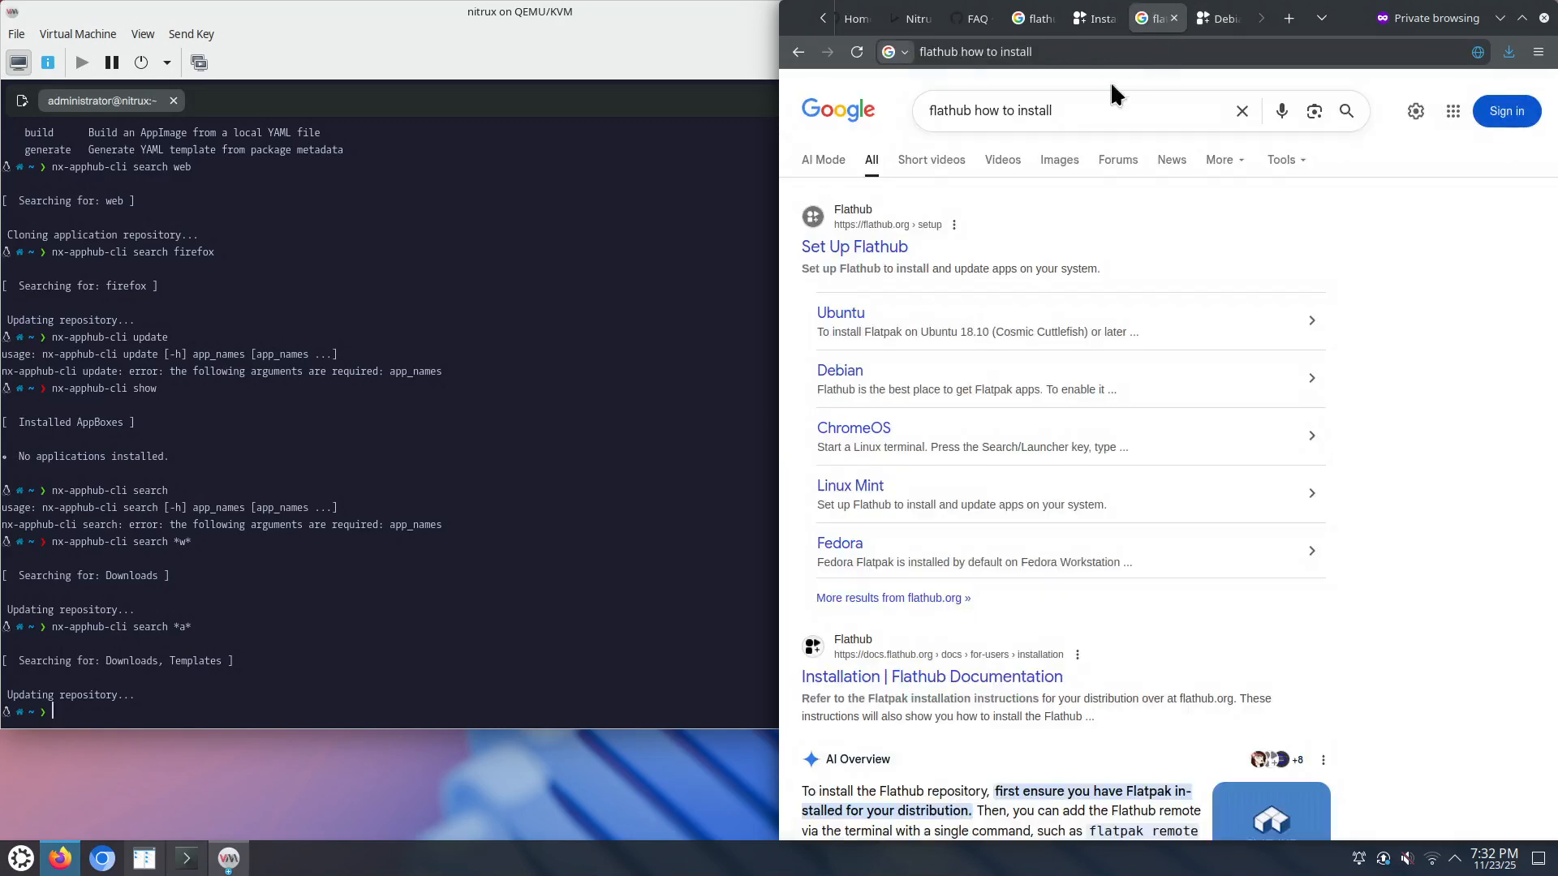
left_click(1217, 22)
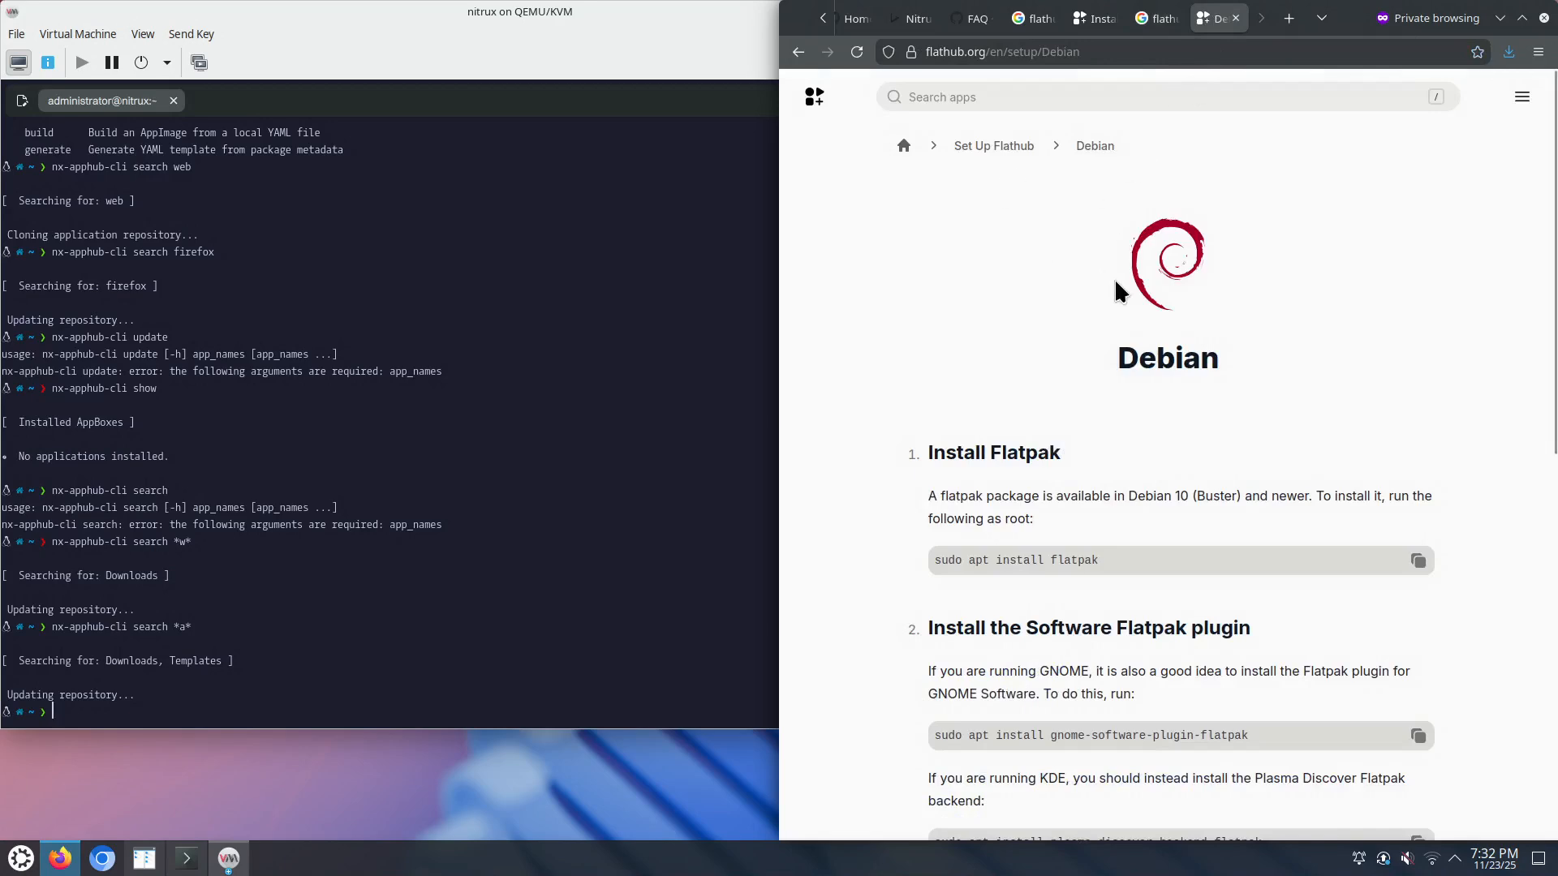
scroll(1134, 477, "down", 5)
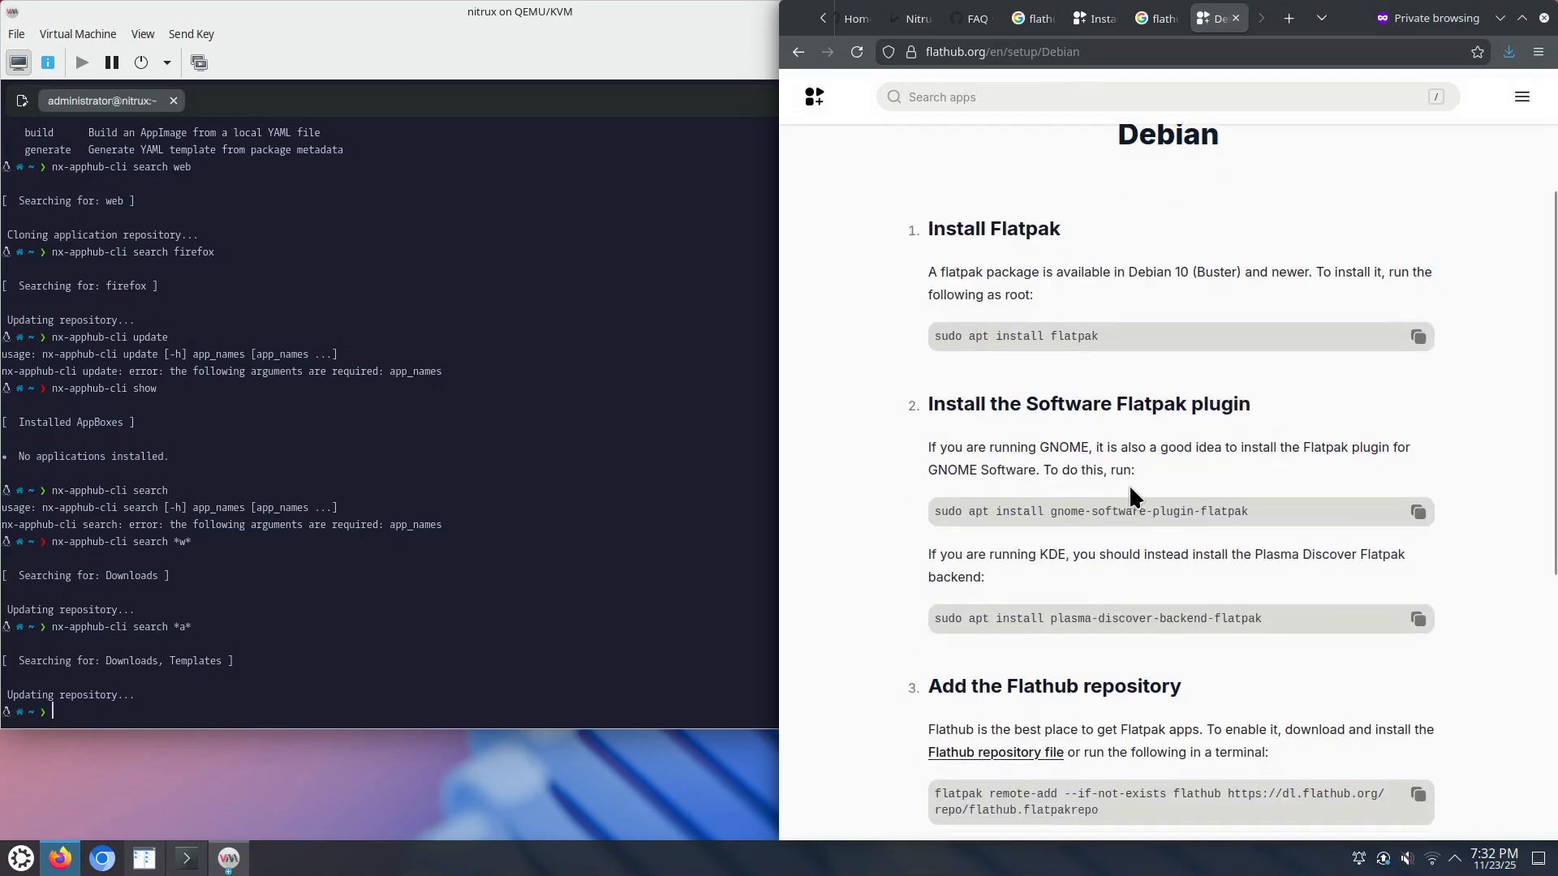
double_click(1074, 333)
scroll(1176, 462, "down", 3)
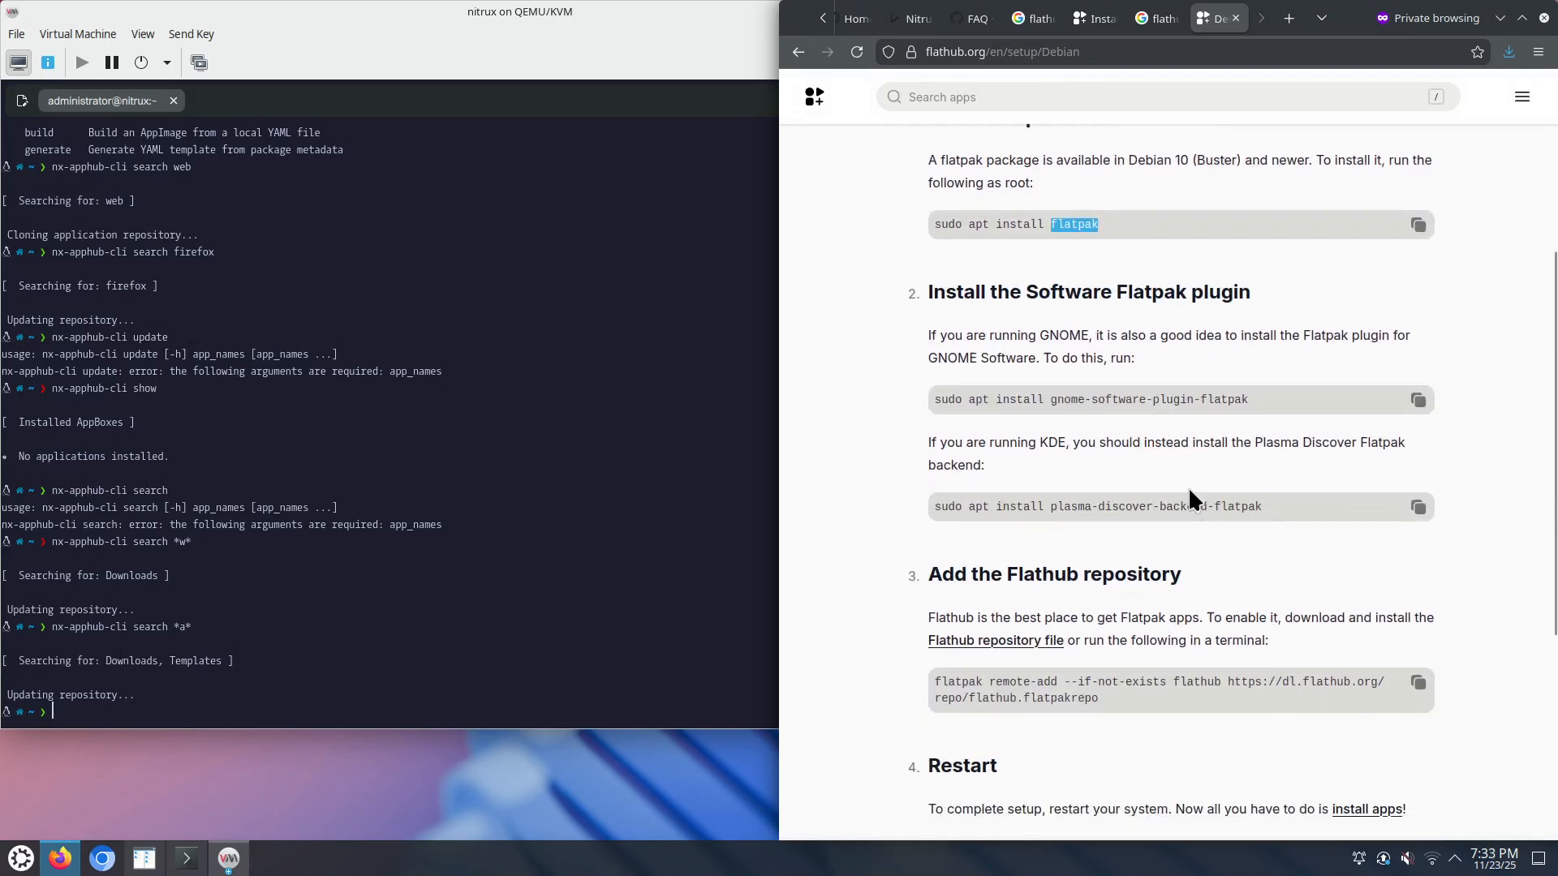
scroll(1122, 702, "down", 3)
scroll(1116, 714, "down", 5)
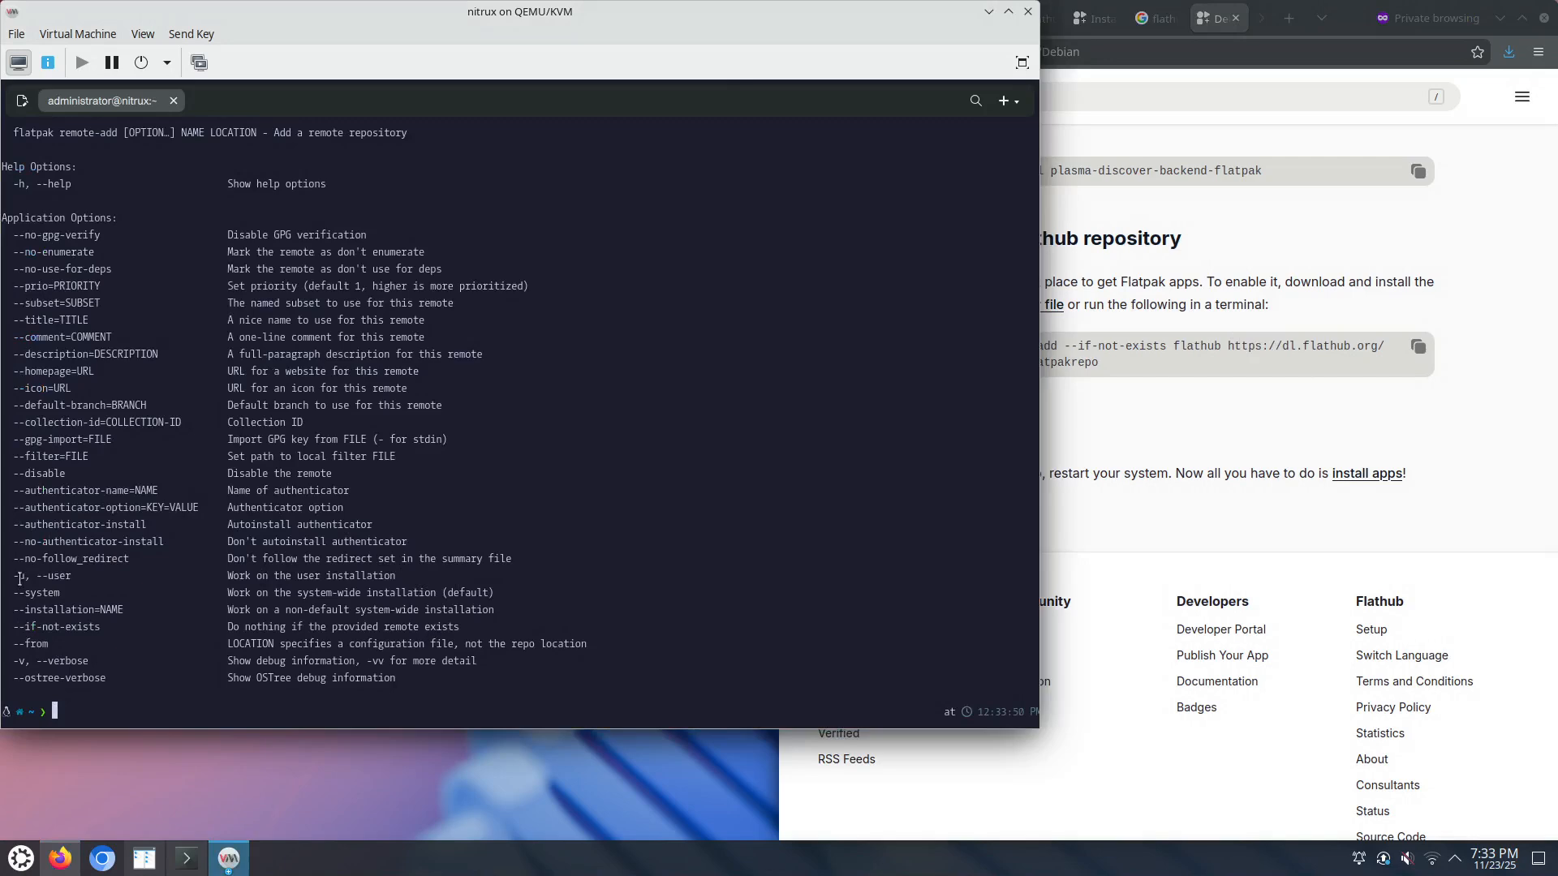
Step: Edit the recalled command into 'flatpak remote-add -u --if-not-exists flathub' without running it
left_click_drag(8, 578, 29, 577)
left_click(1190, 432)
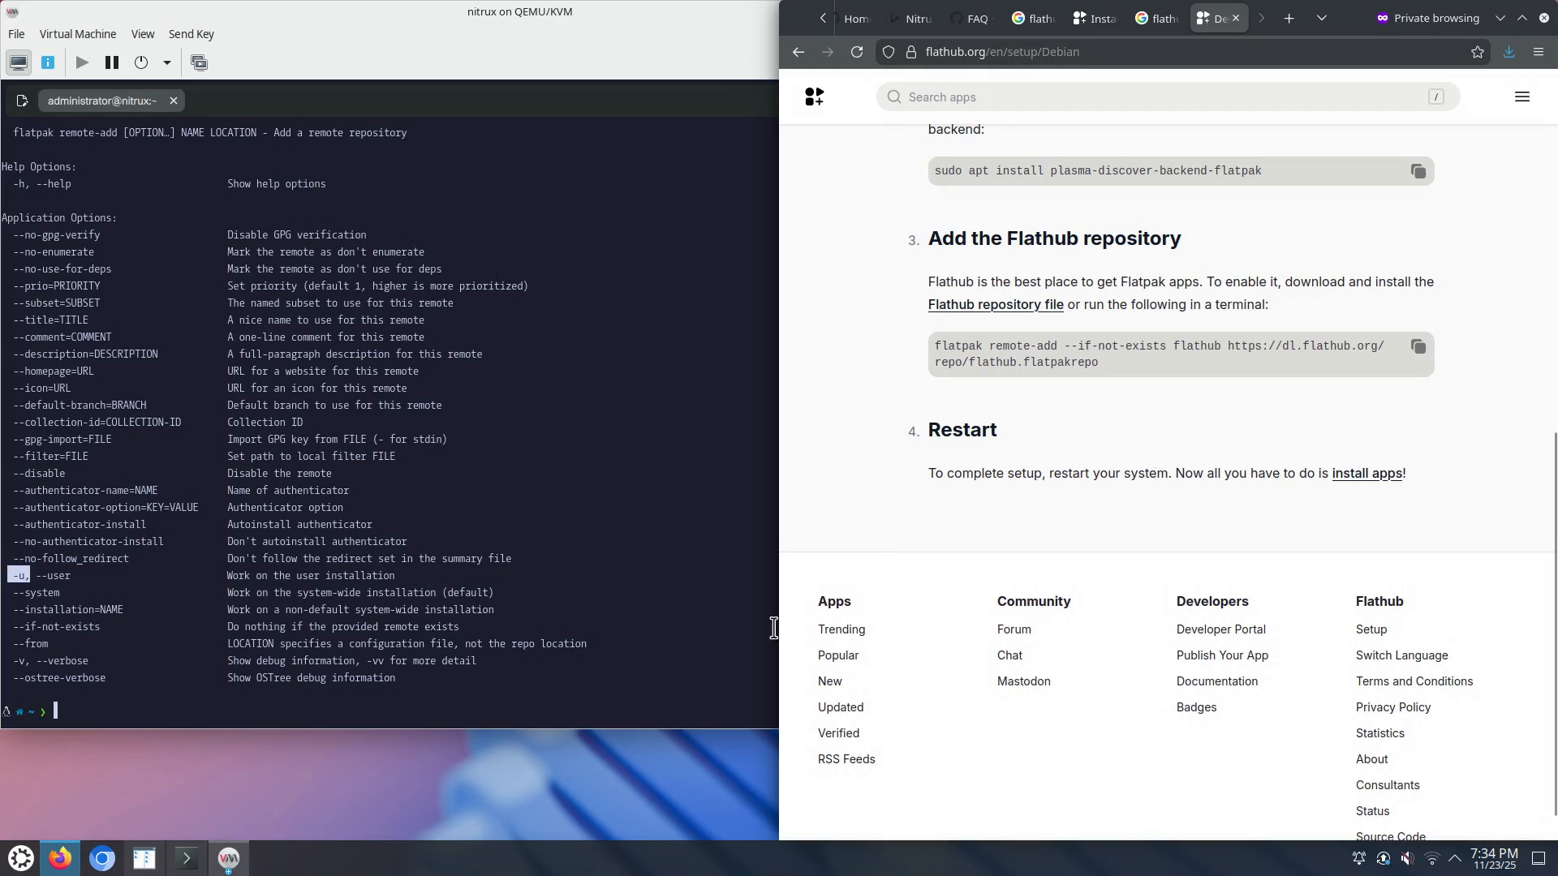
left_click(467, 696)
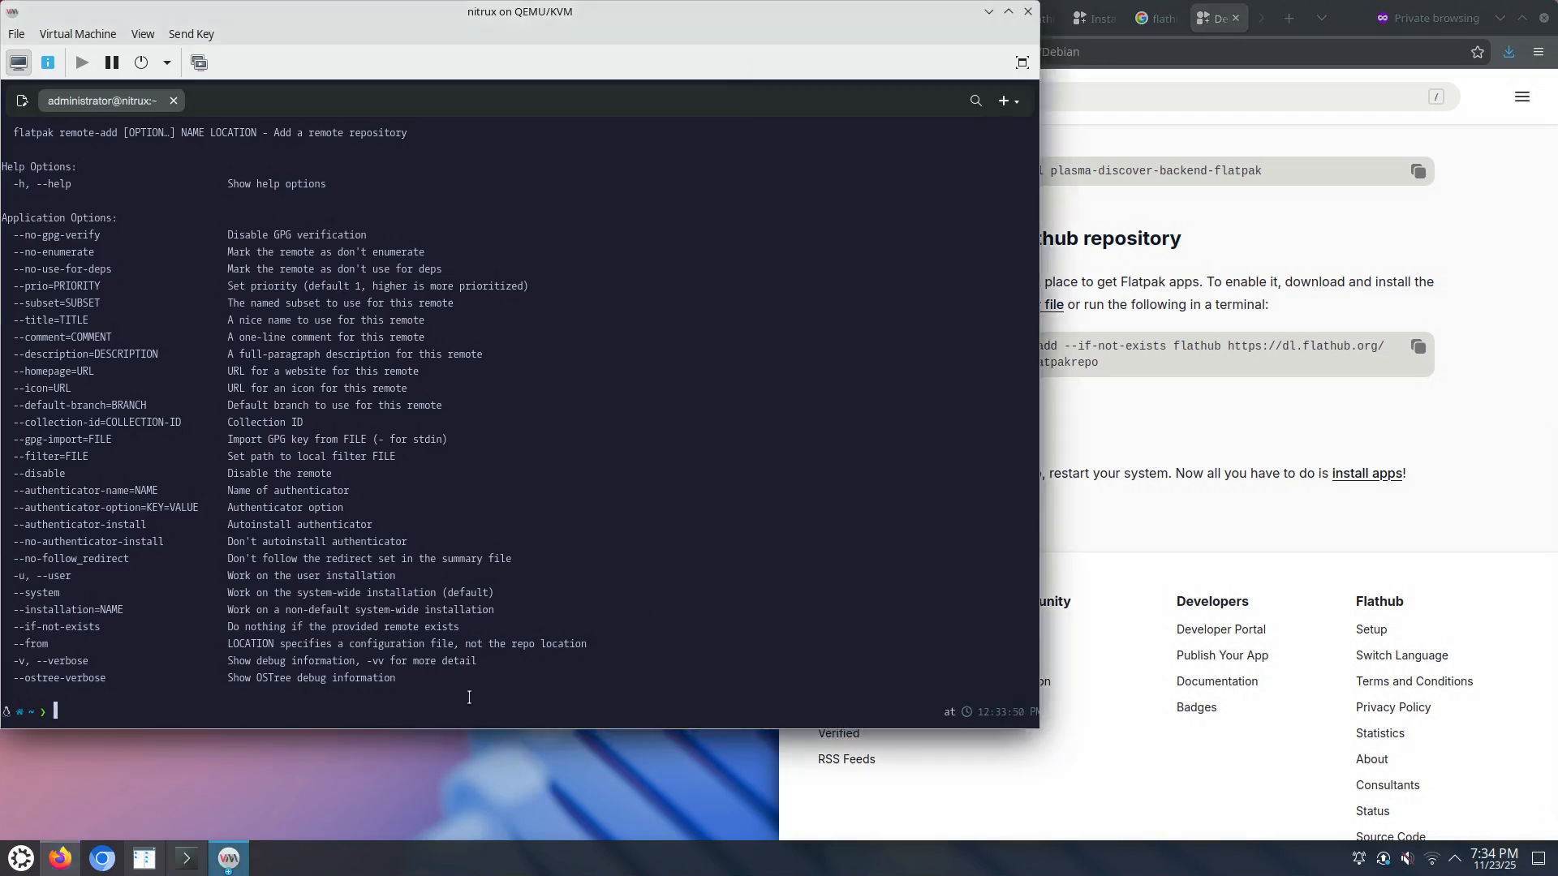
key("Up")
key("BackSpace")
key("BackSpace")
key("BackSpace")
key("BackSpace")
type("-")
key("BackSpace")
key("BackSpace")
key("BackSpace")
type("-add -u --if-not-exists")
type("flathub")
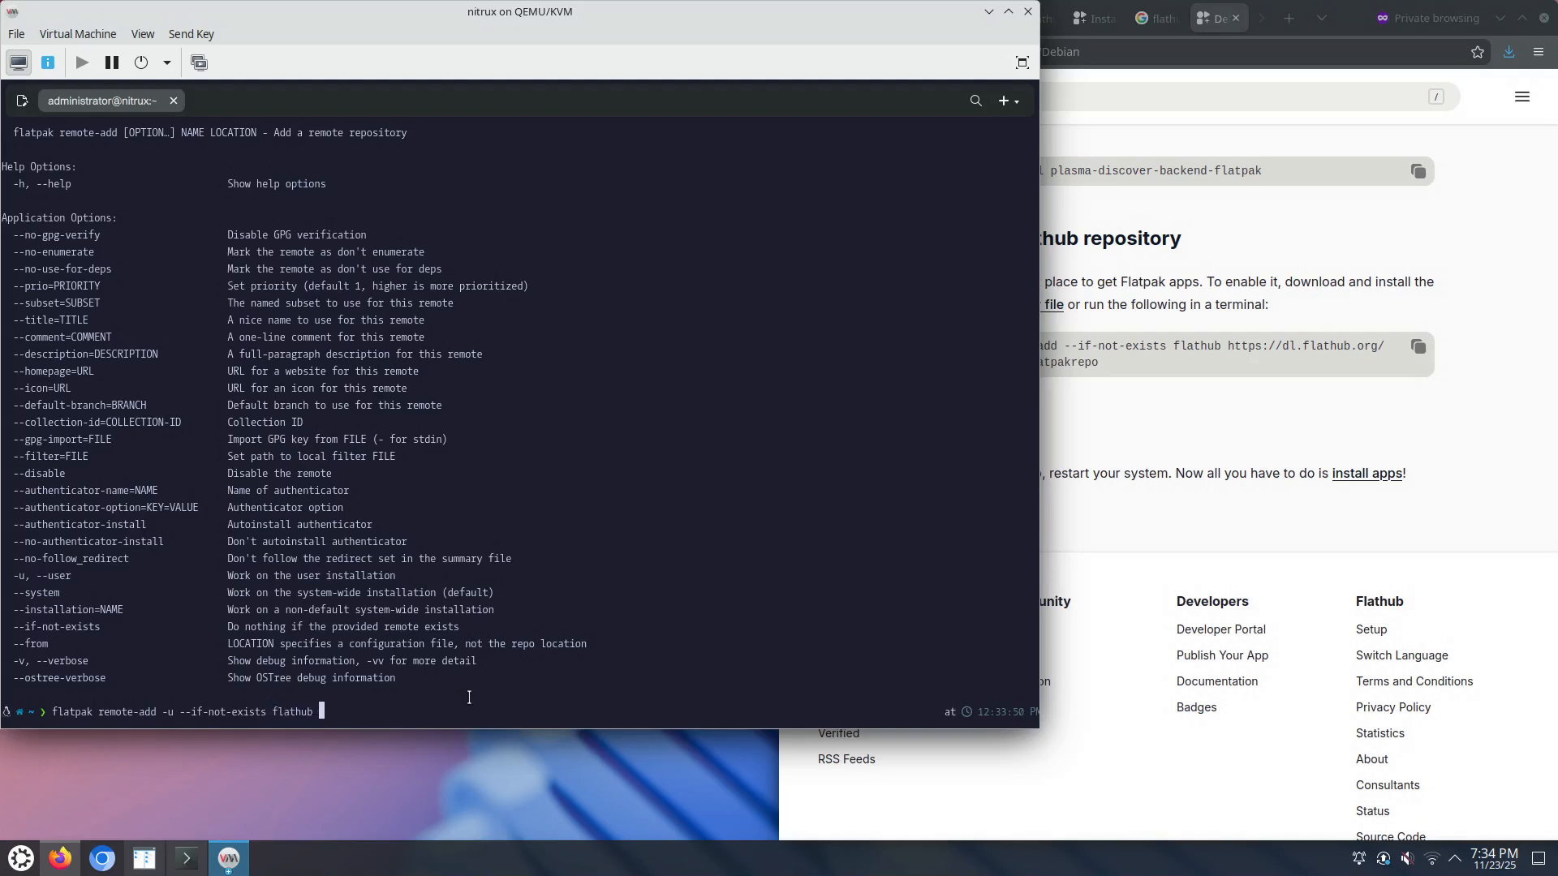
left_click(1173, 426)
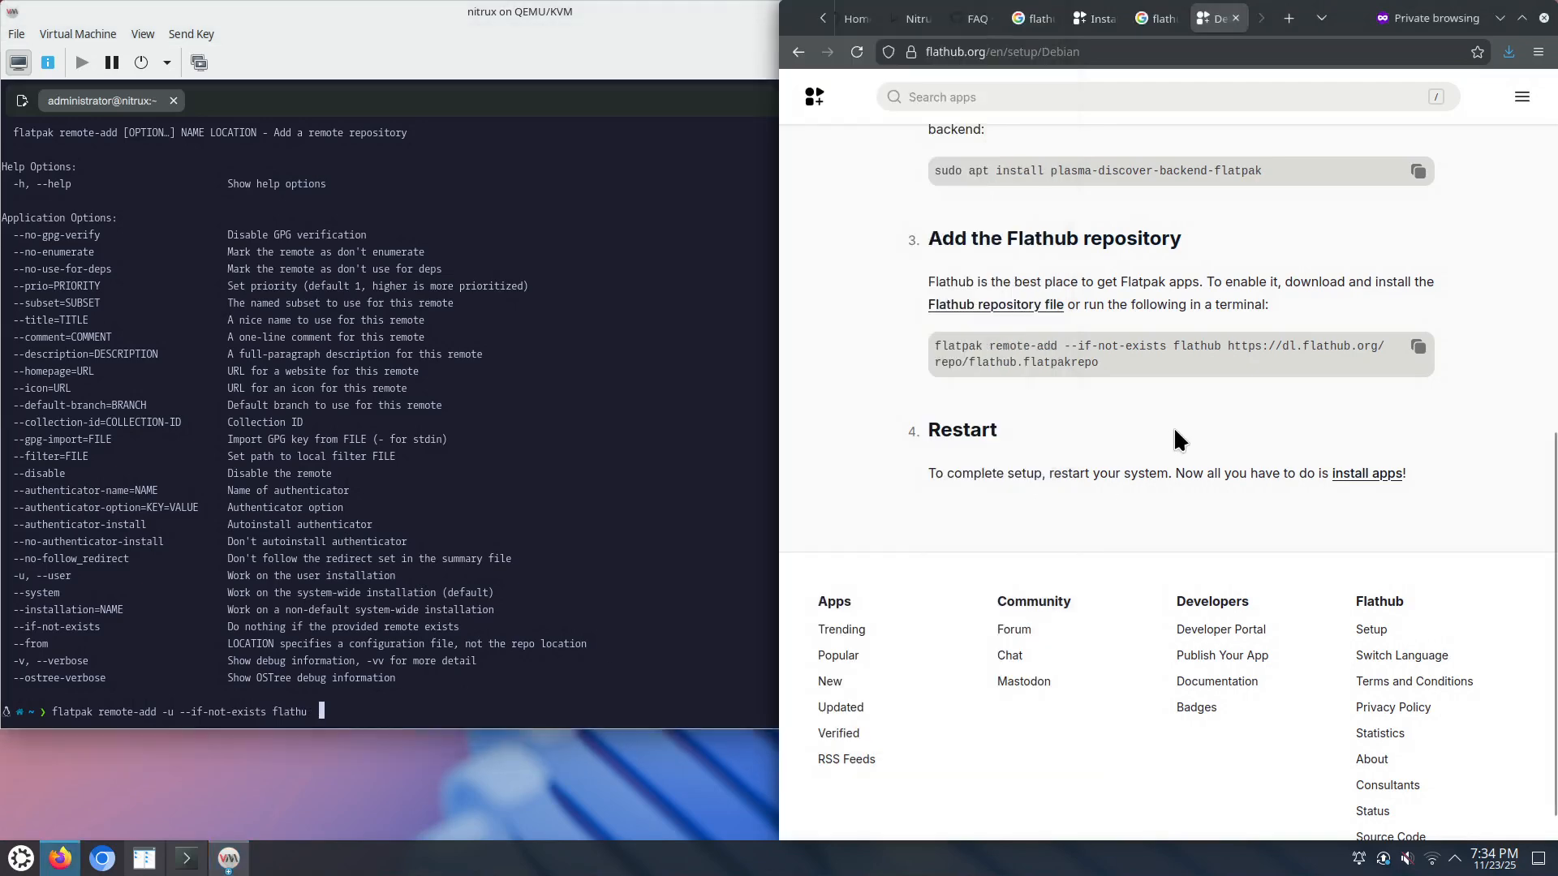
left_click(509, 380)
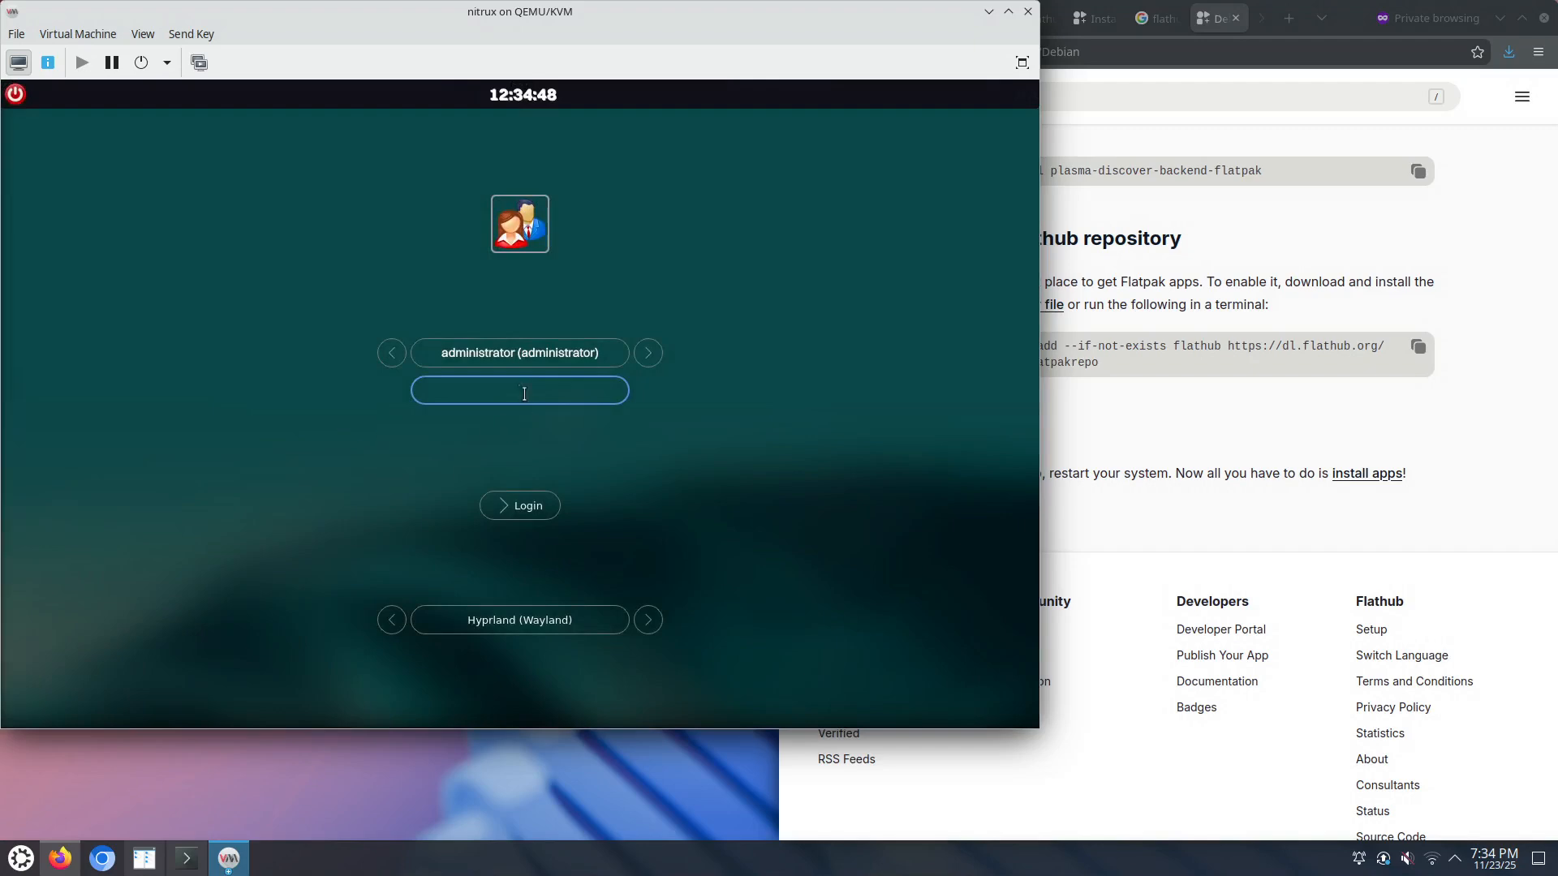
Step: Log into the Nitrux guest and dismiss the VM Detected and System Specs warnings
type("••••")
key("Return")
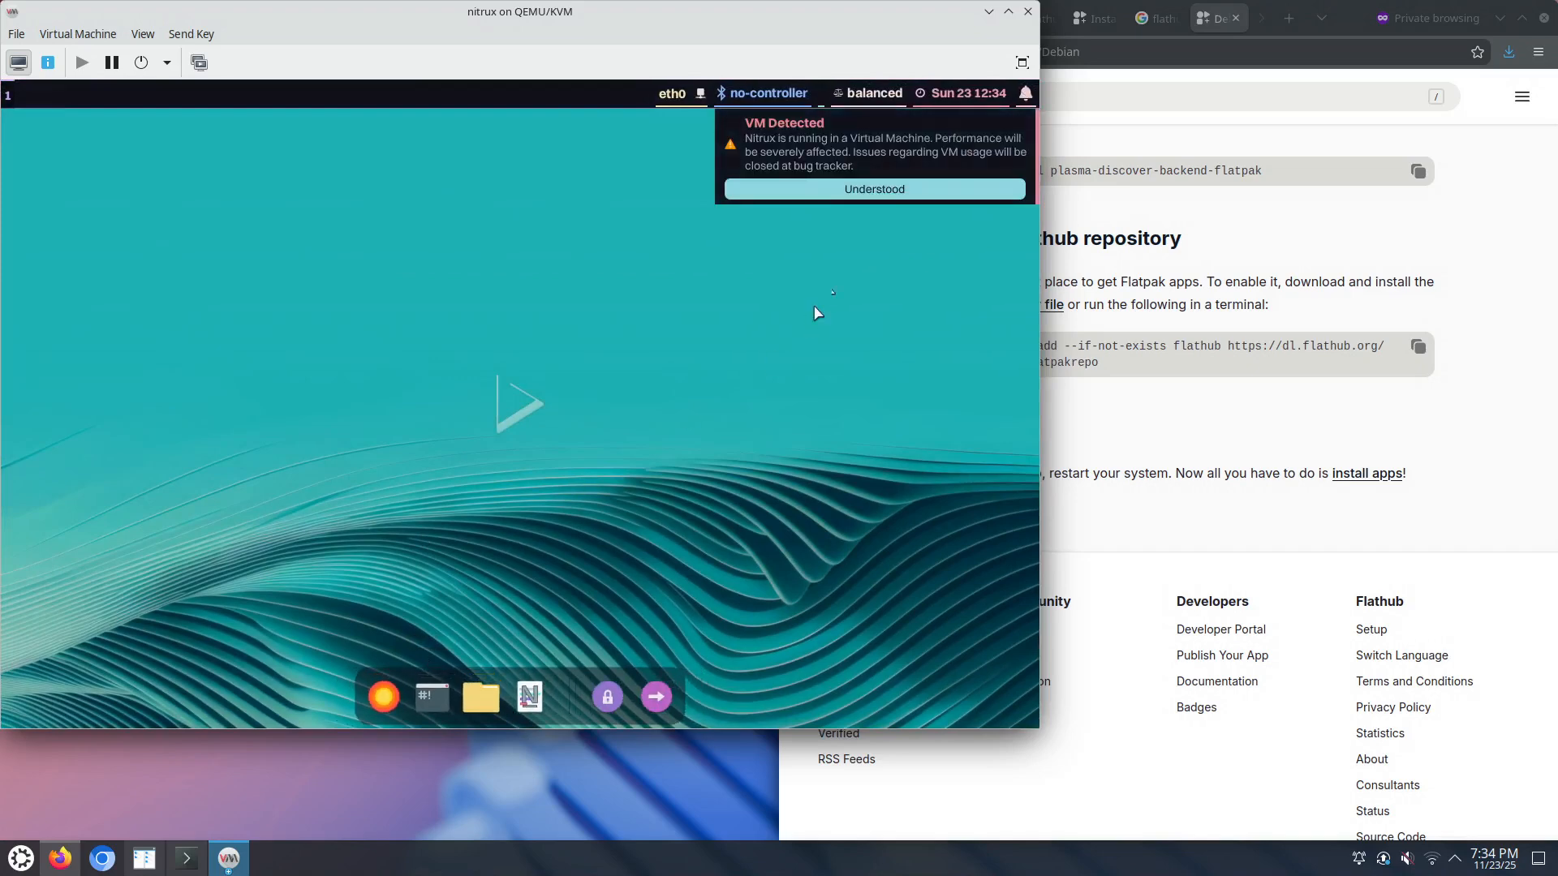
left_click(855, 191)
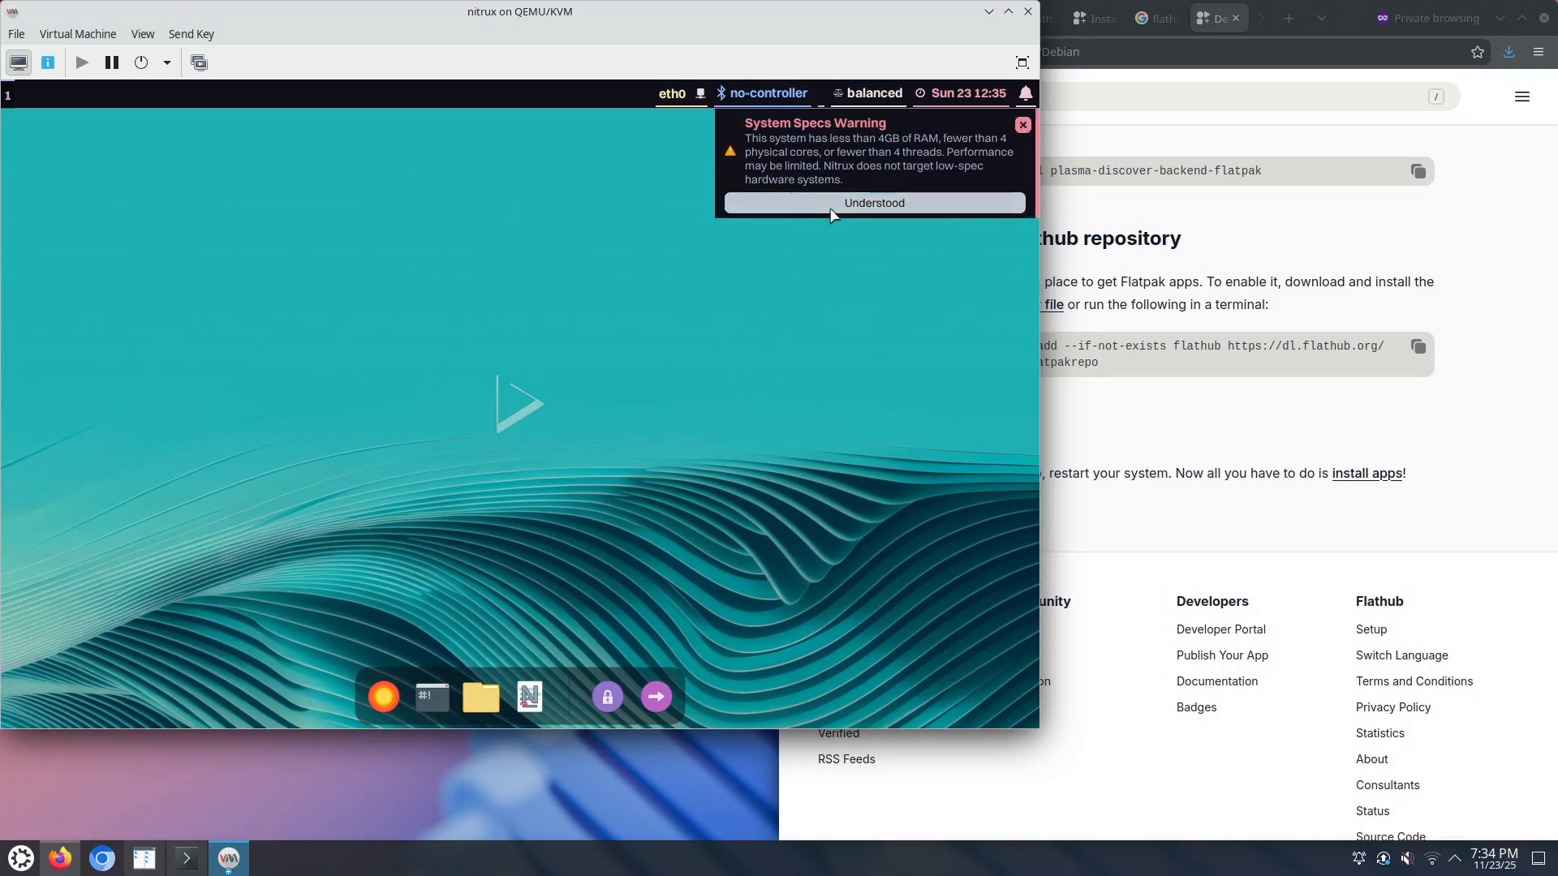
left_click(830, 209)
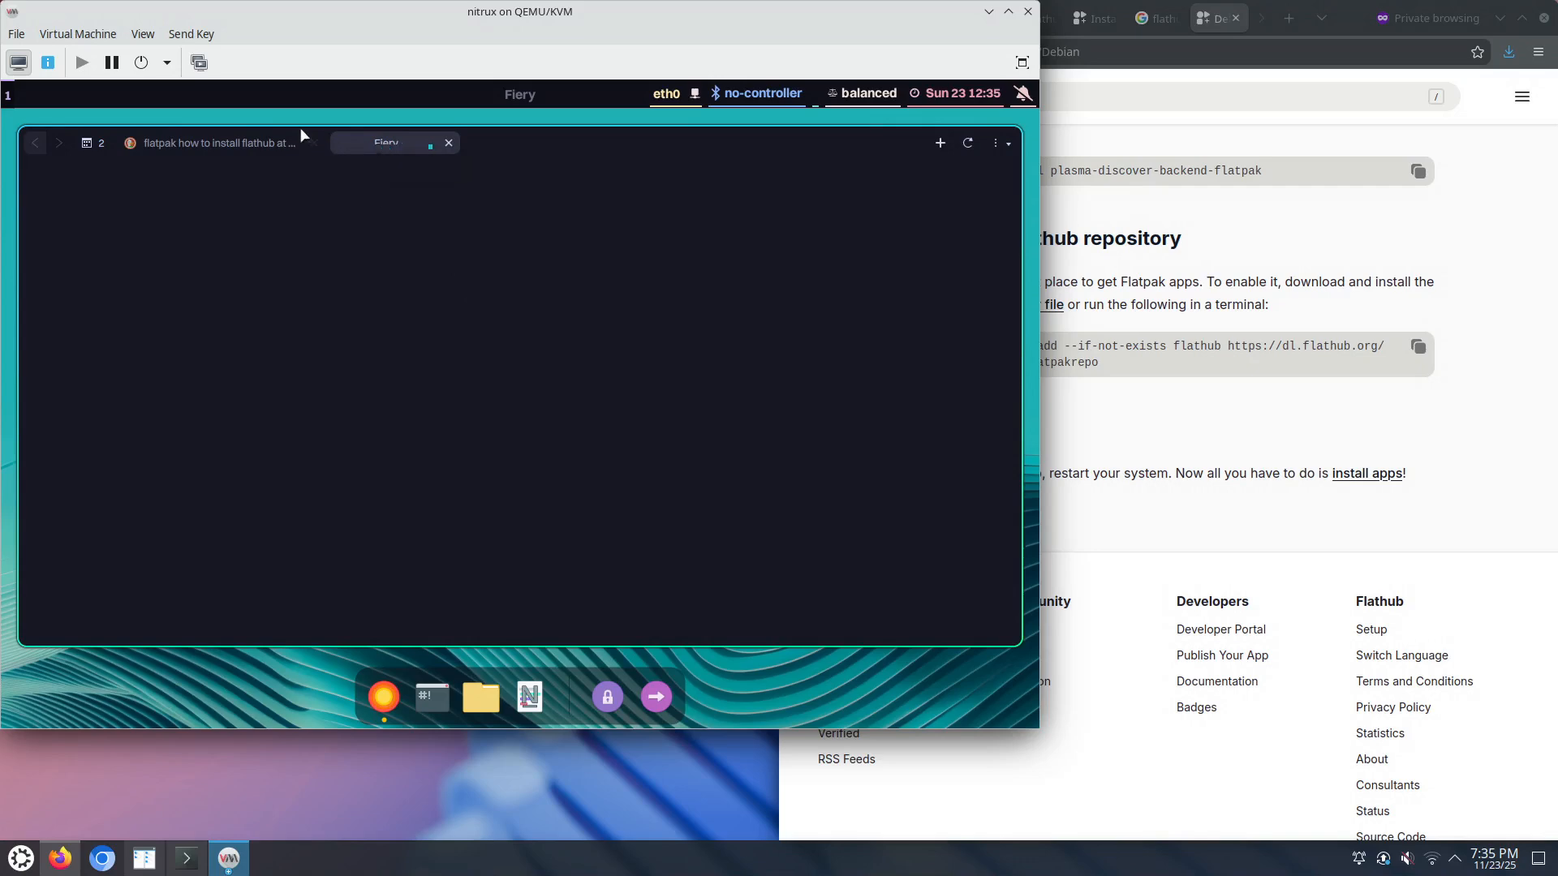
Step: Scroll the Ubuntu Flathub Setup page to 'Add the Flathub repository' and launch a Station terminal
left_click(258, 142)
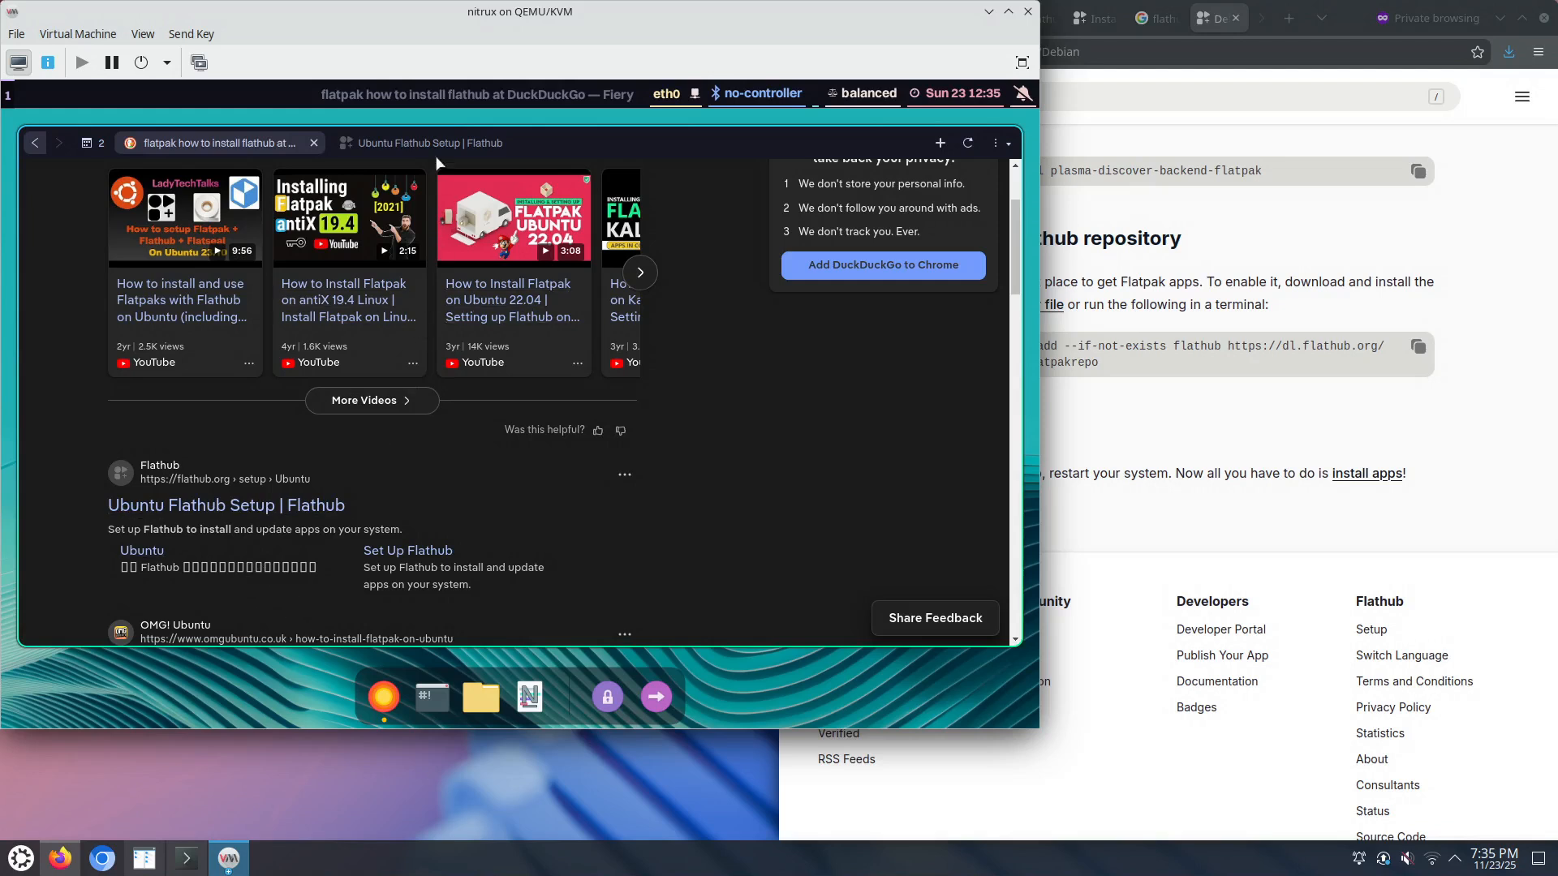
left_click(415, 141)
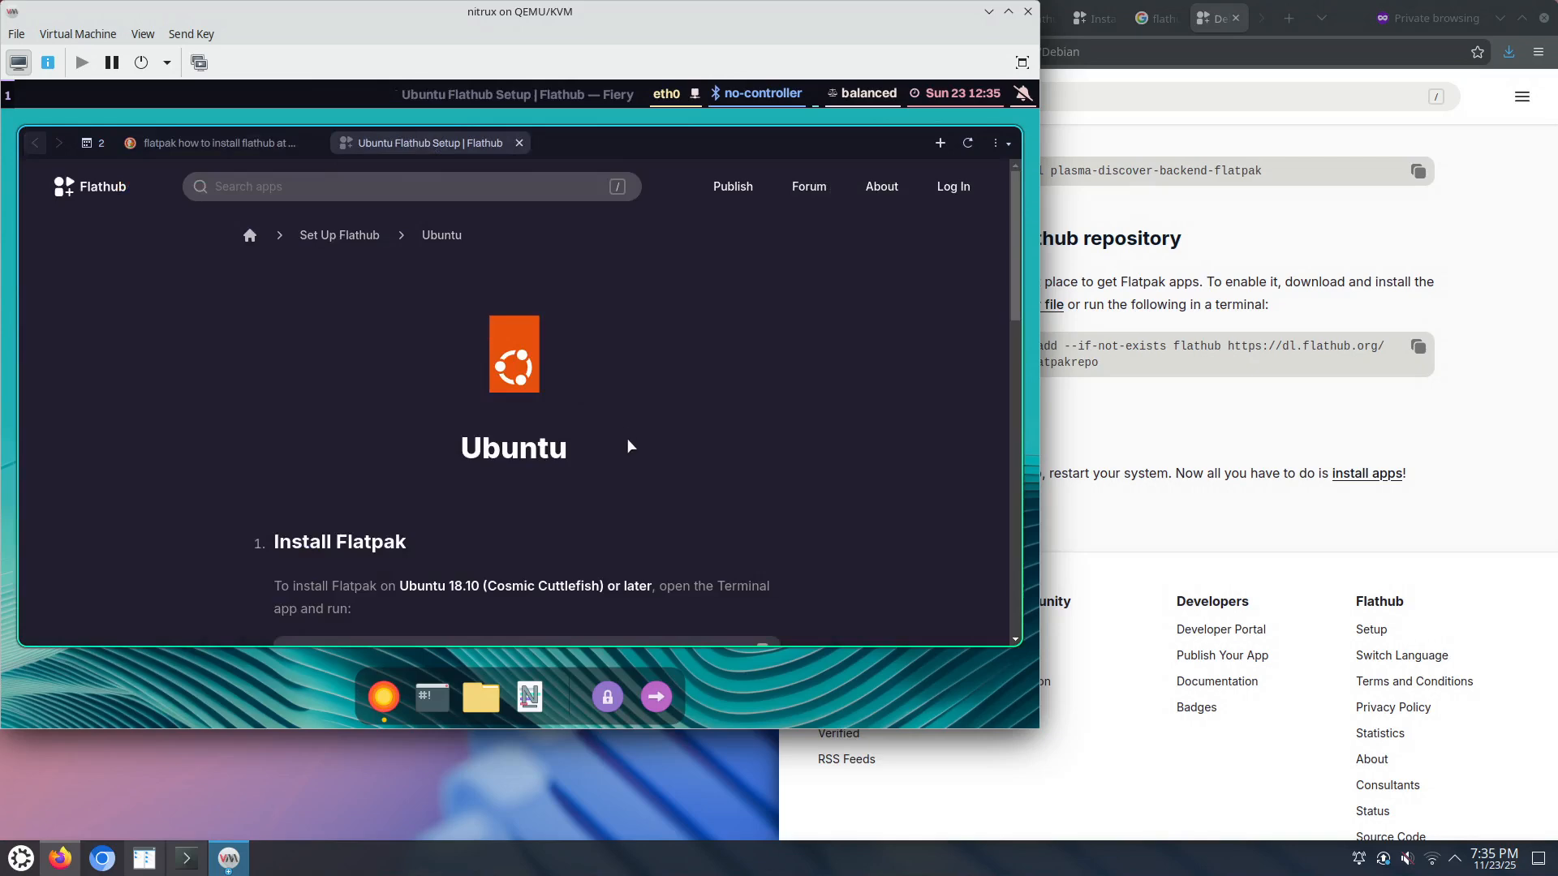
scroll(627, 438, "down", 4)
scroll(627, 444, "down", 4)
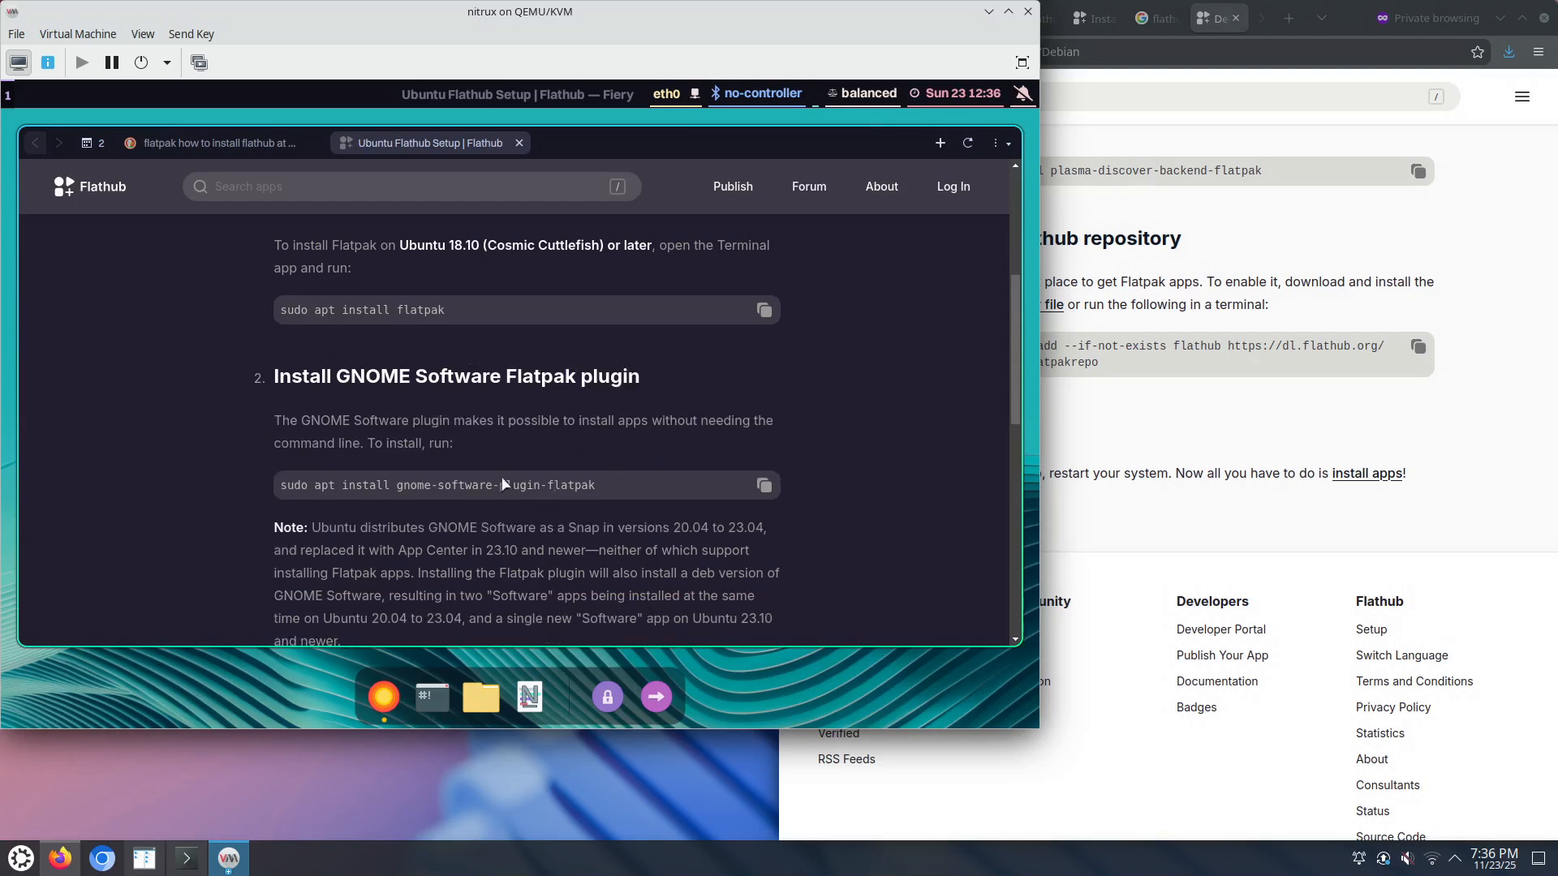
scroll(503, 477, "down", 3)
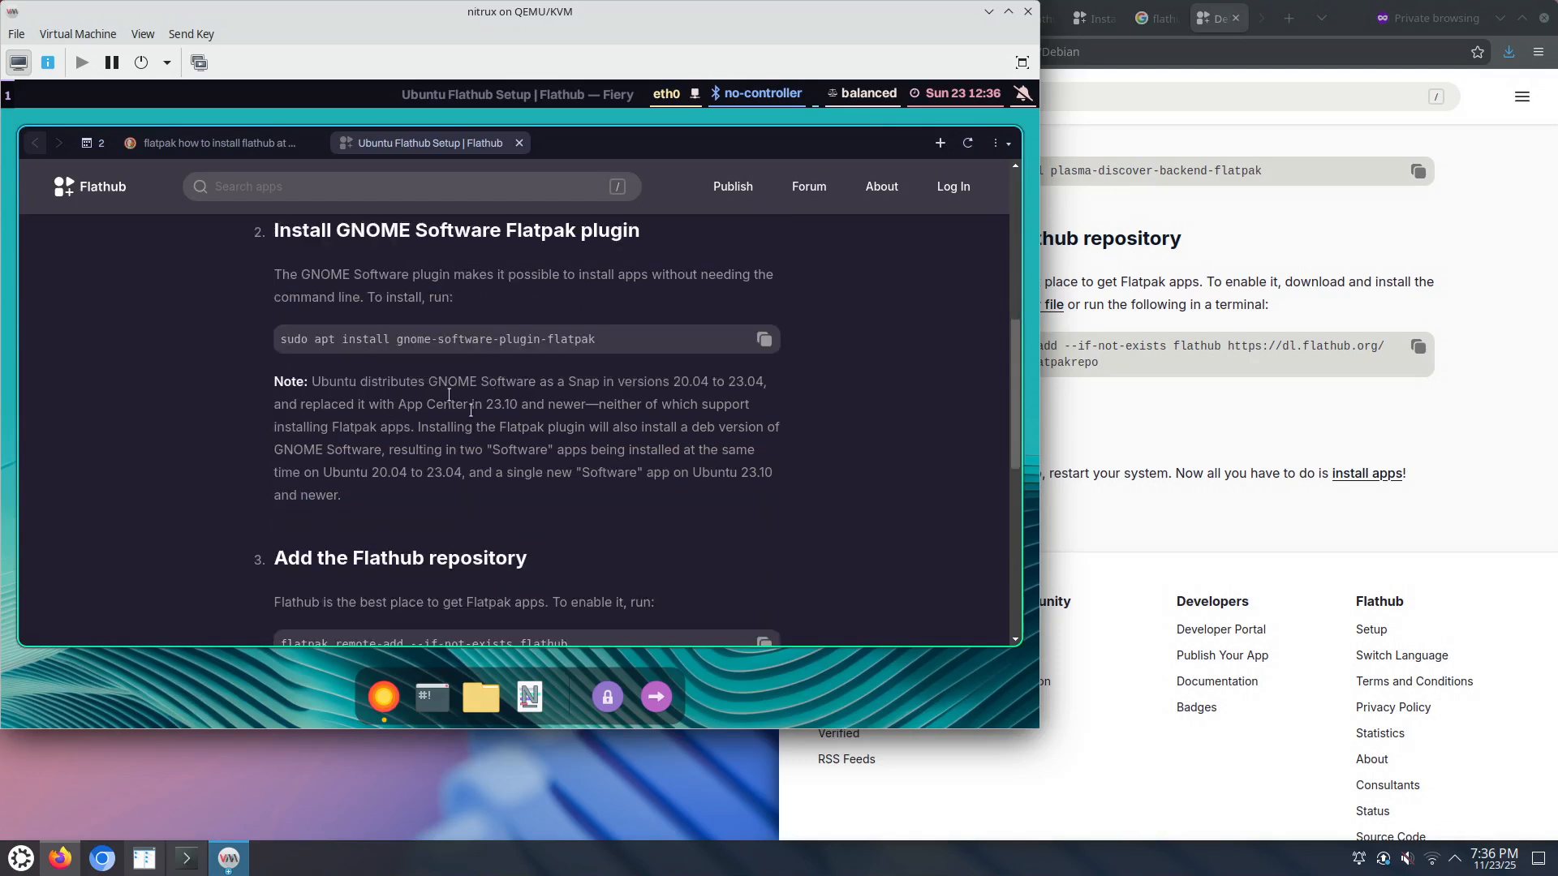
scroll(480, 370, "down", 2)
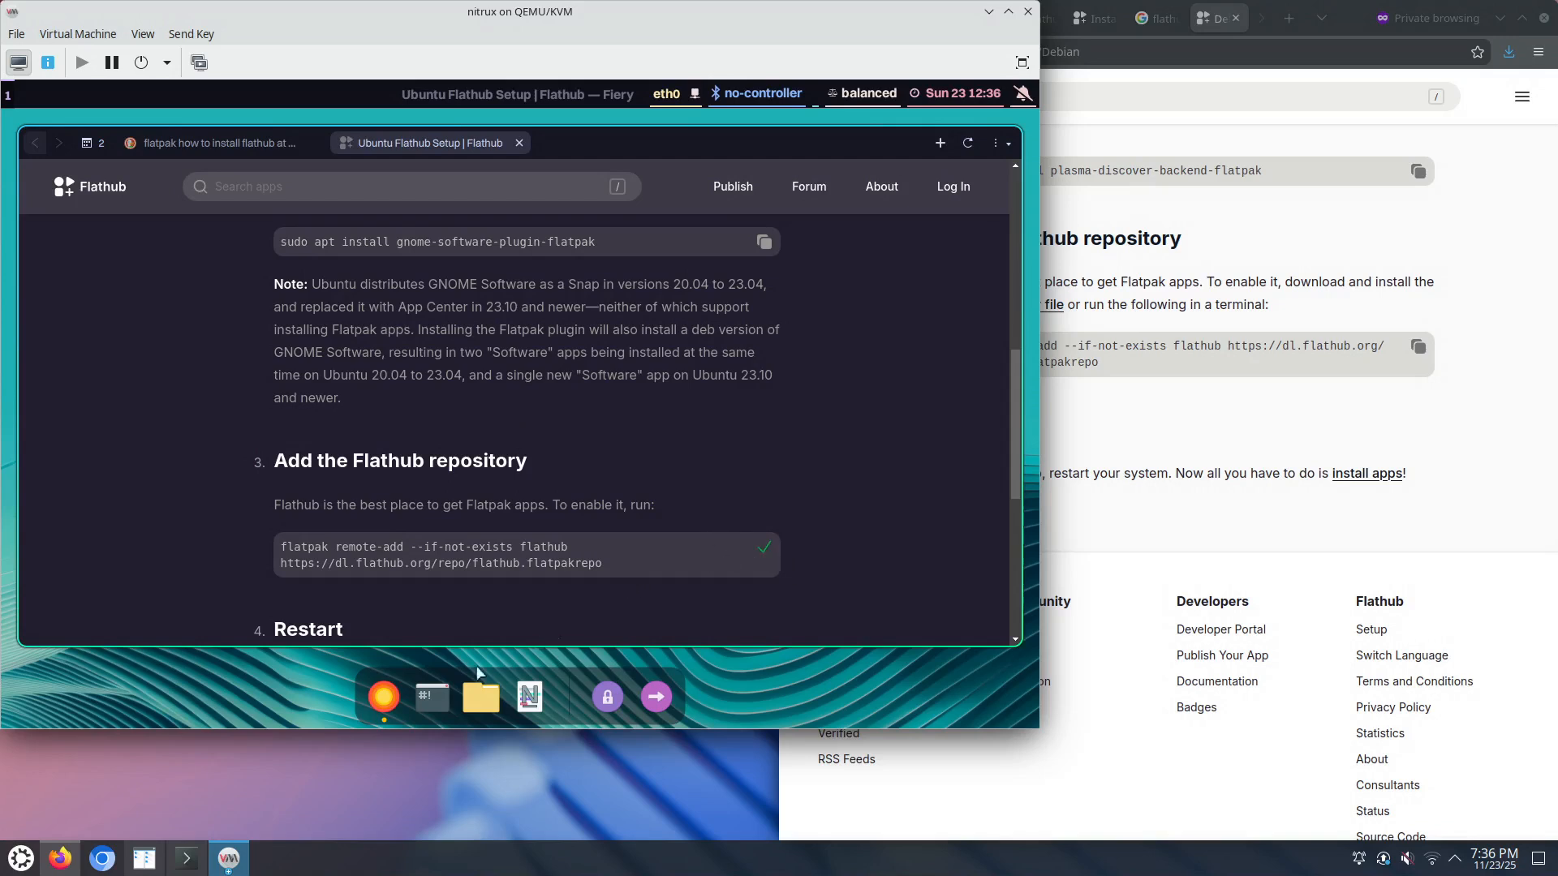
left_click(430, 678)
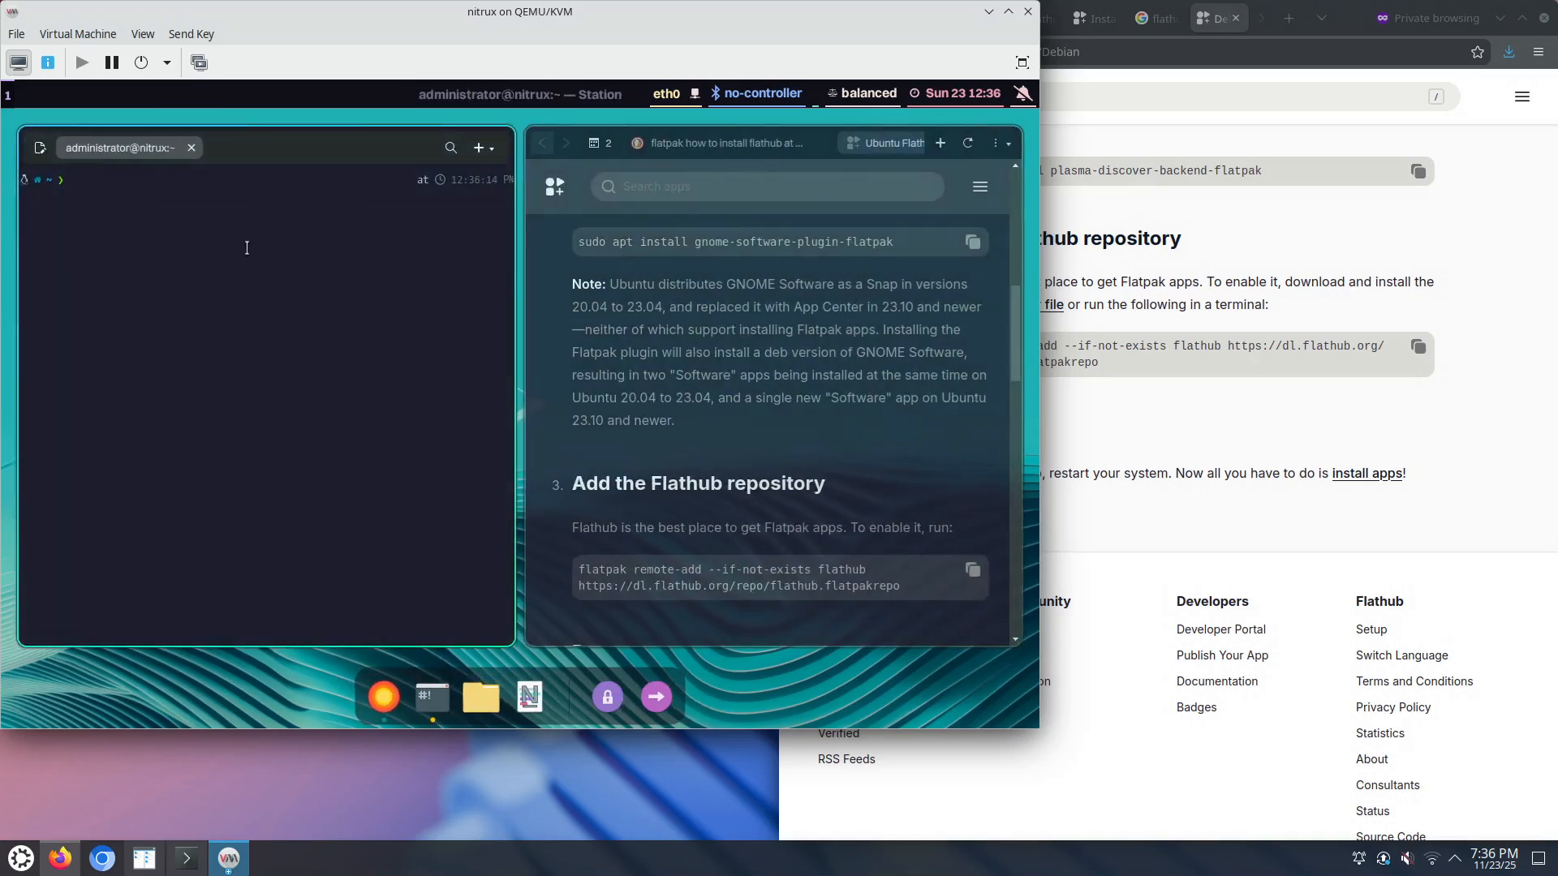
Step: Paste the Flathub remote-add command, insert -u, and run it to add Flathub as a user remote
right_click(245, 247)
left_click(287, 294)
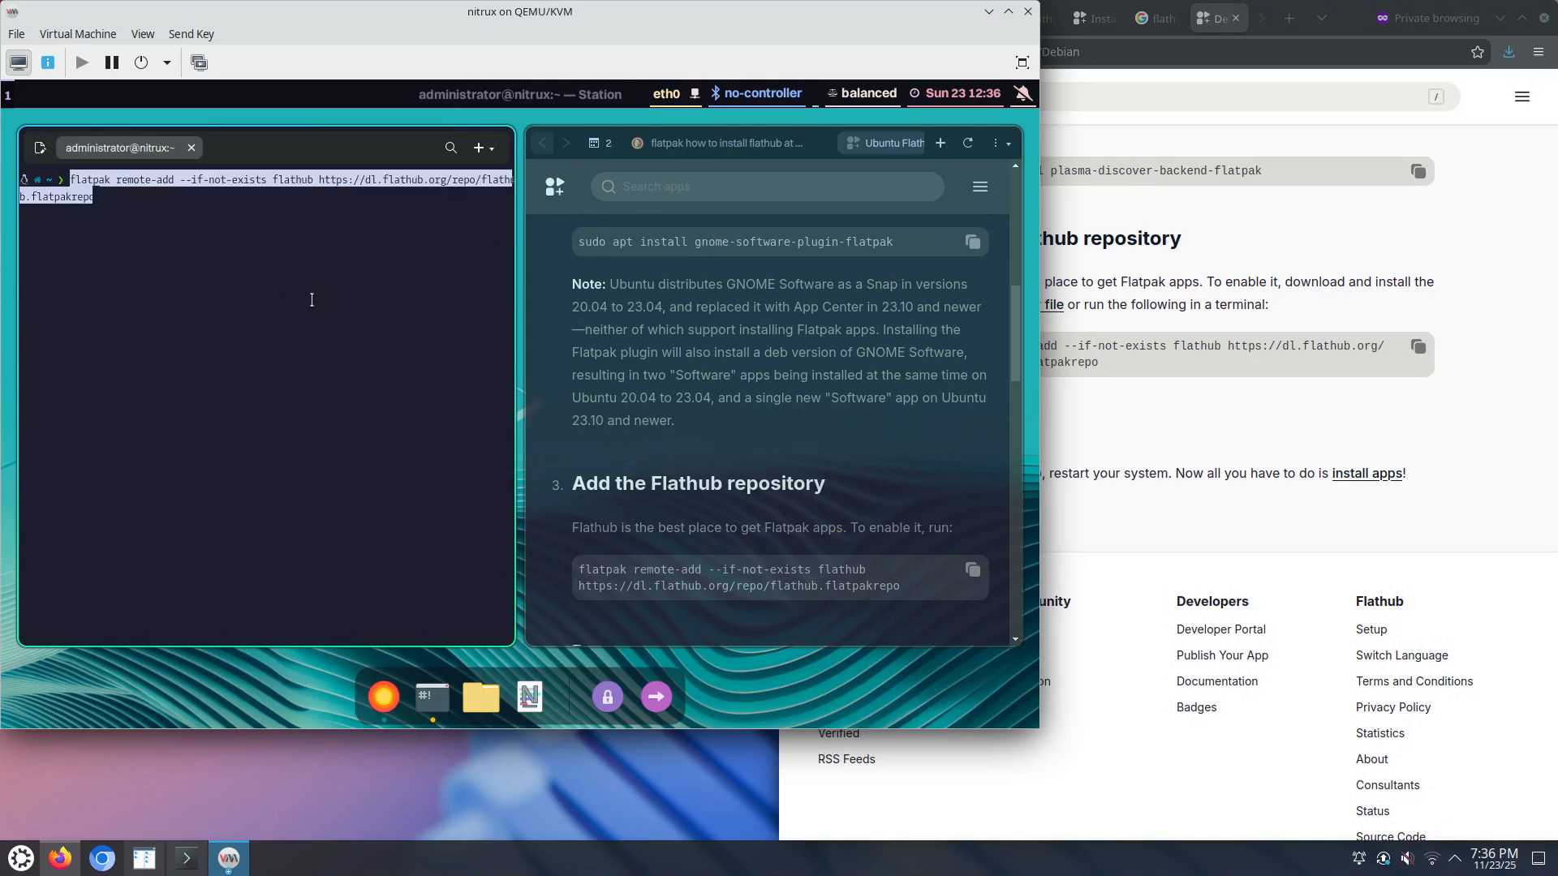
key("Home")
key("ctrl+Right")
key("ctrl+Right")
key("ctrl+Right")
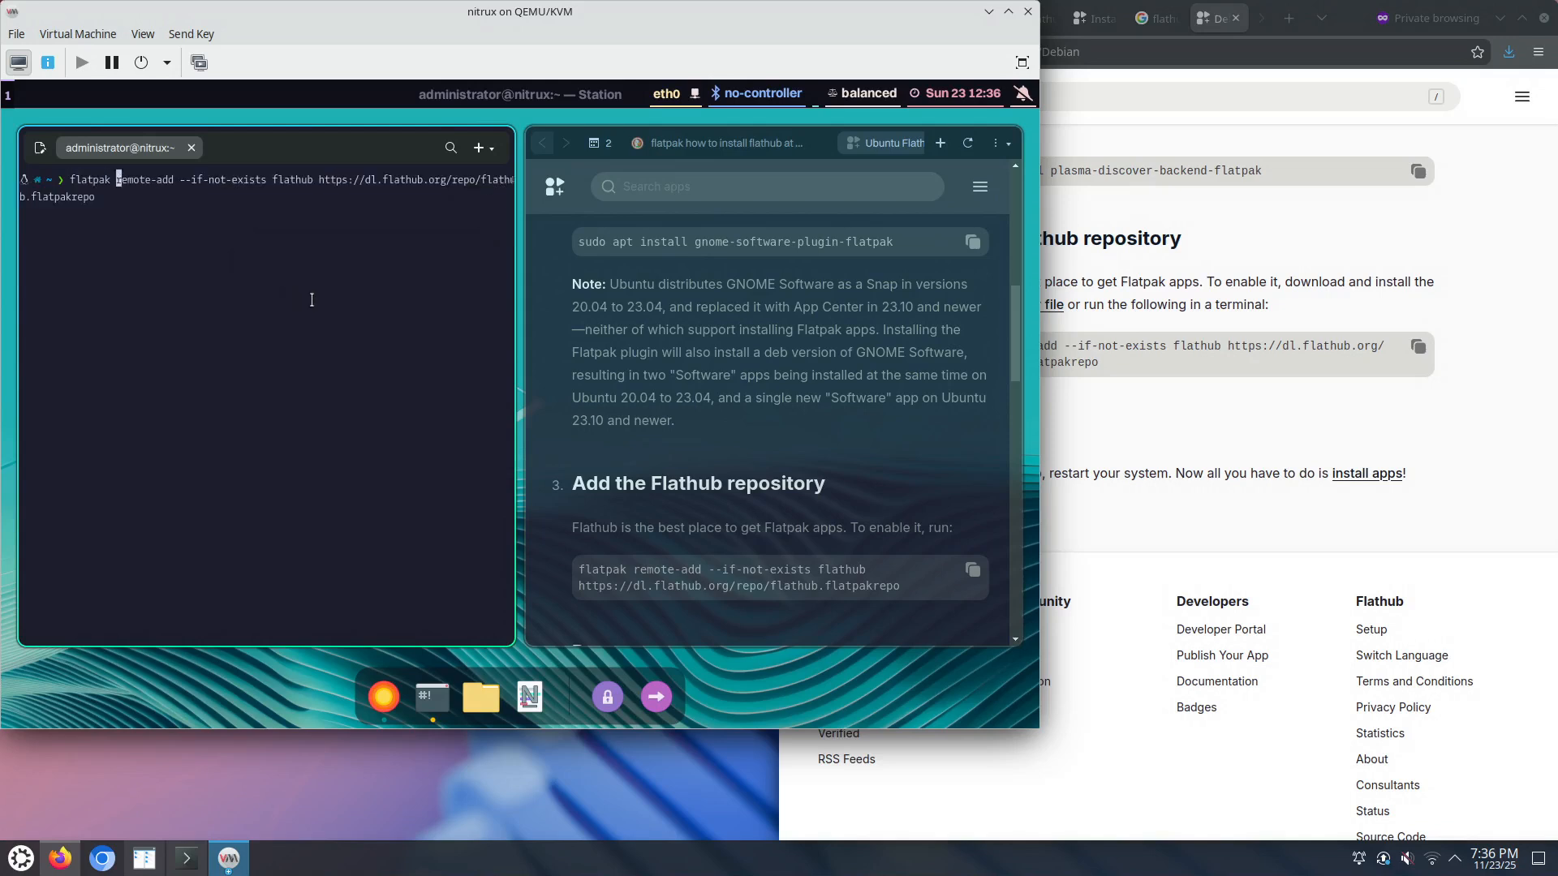
key("Left")
key("Left")
type("-u")
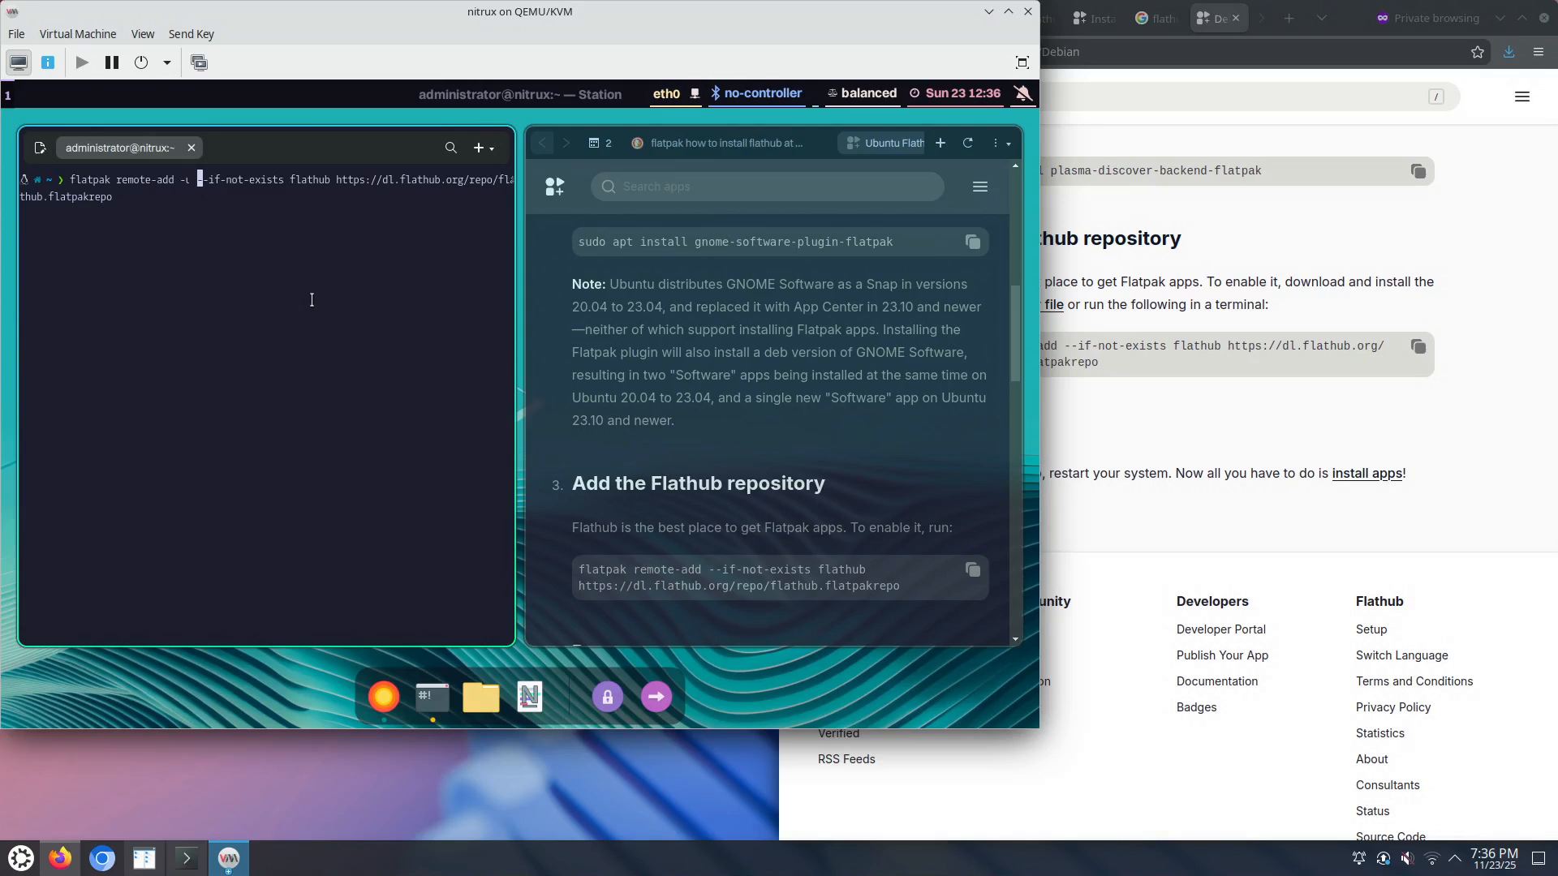
key("Return")
Step: Copy Chromium's install command from its Flathub page
type("flatpak")
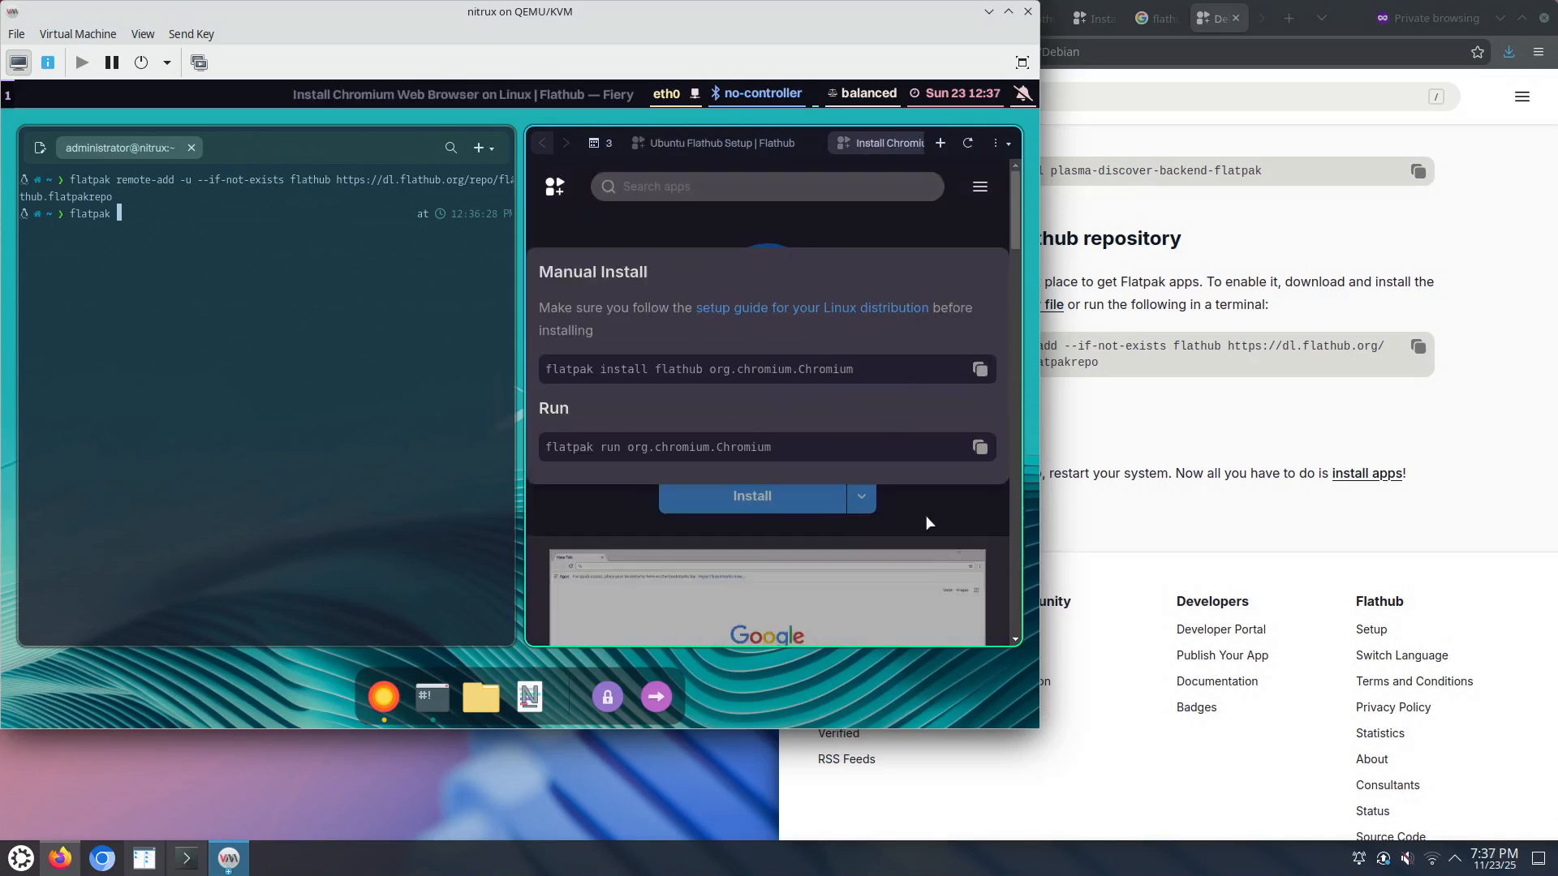
left_click(931, 521)
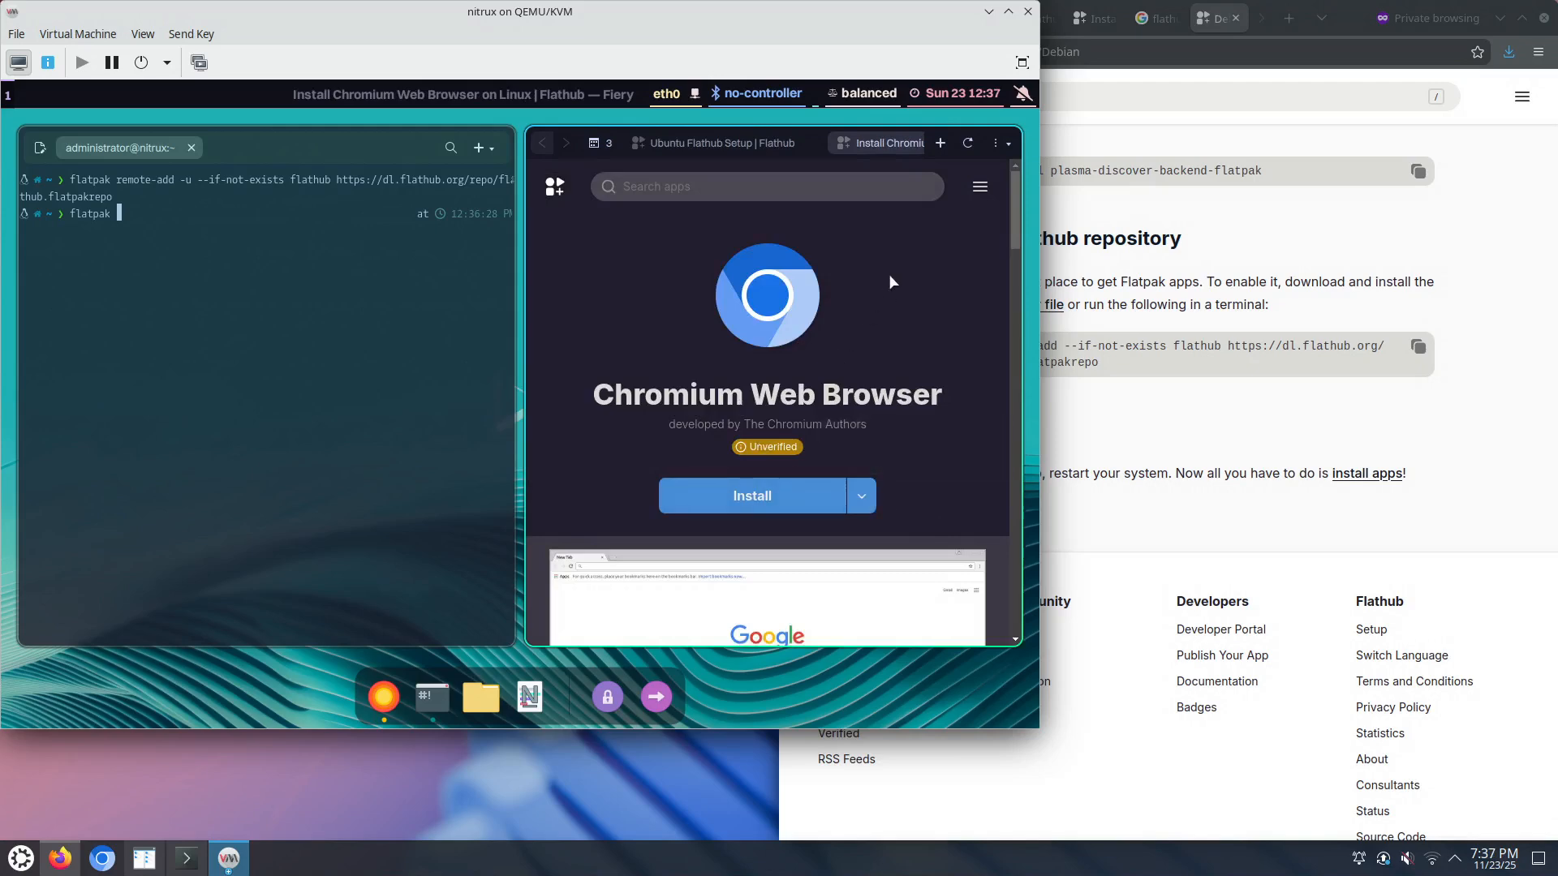
left_click(861, 498)
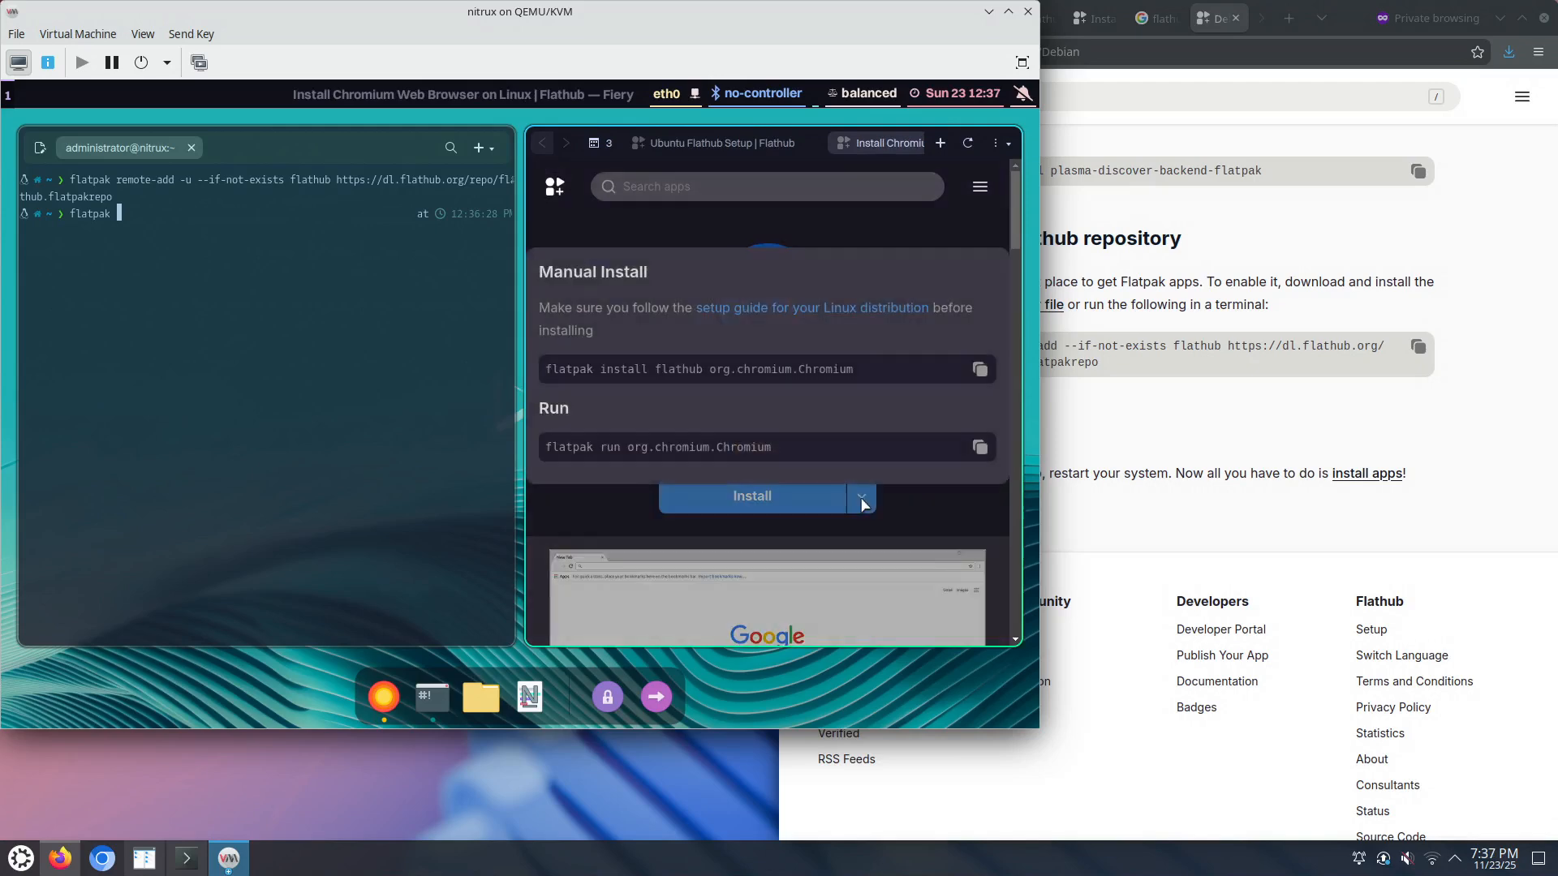
left_click(980, 369)
Step: Replace the partial line with the pasted Chromium install command plus -u, run it, and accept both prompts
left_click(343, 298)
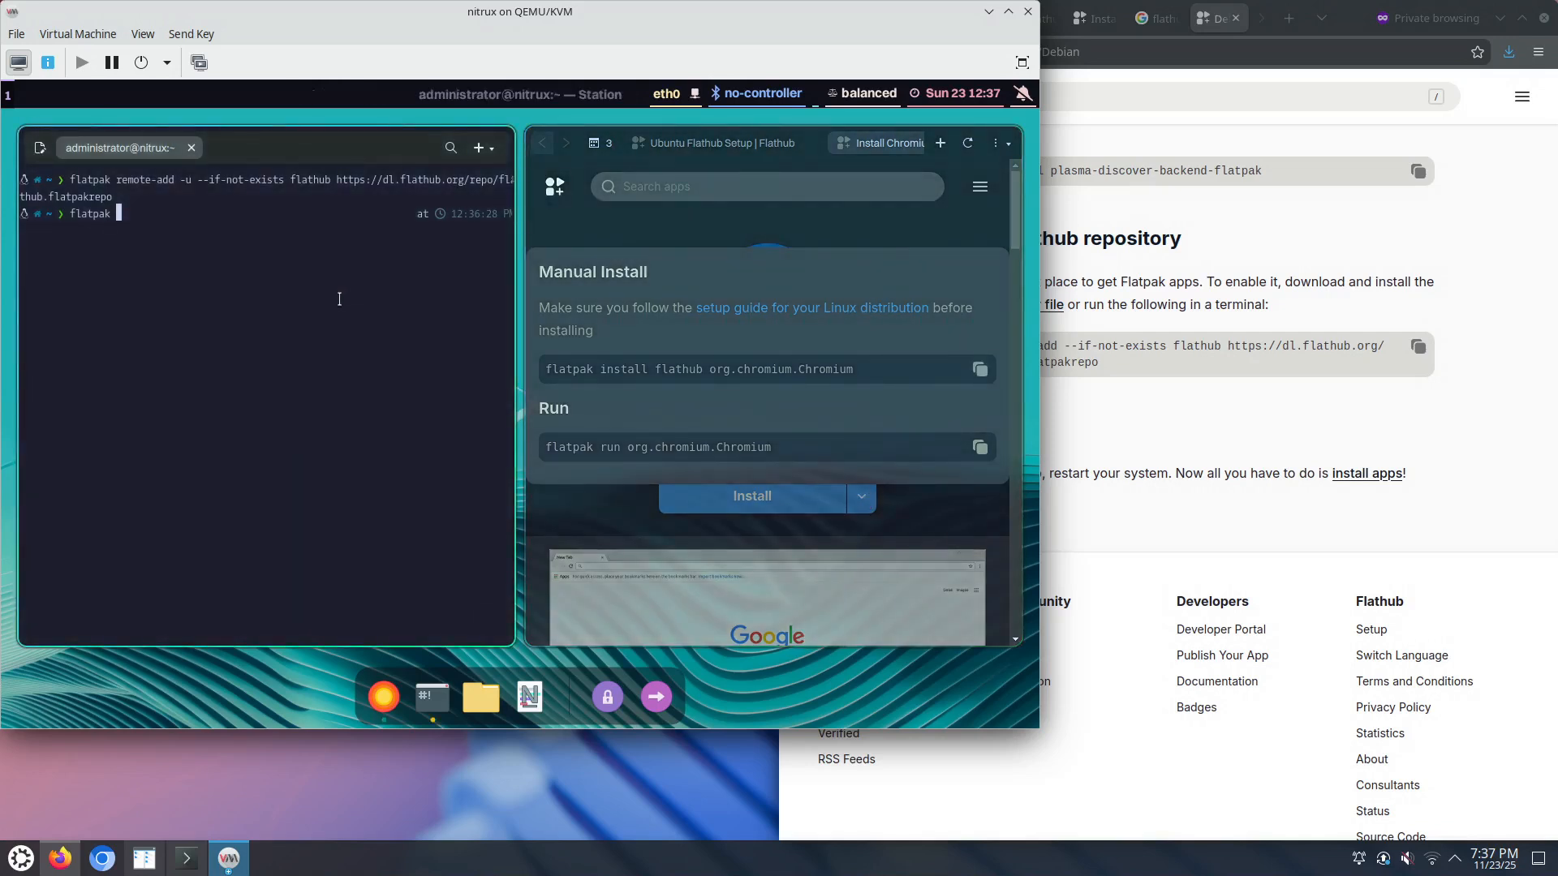
key("ctrl+c")
right_click(339, 300)
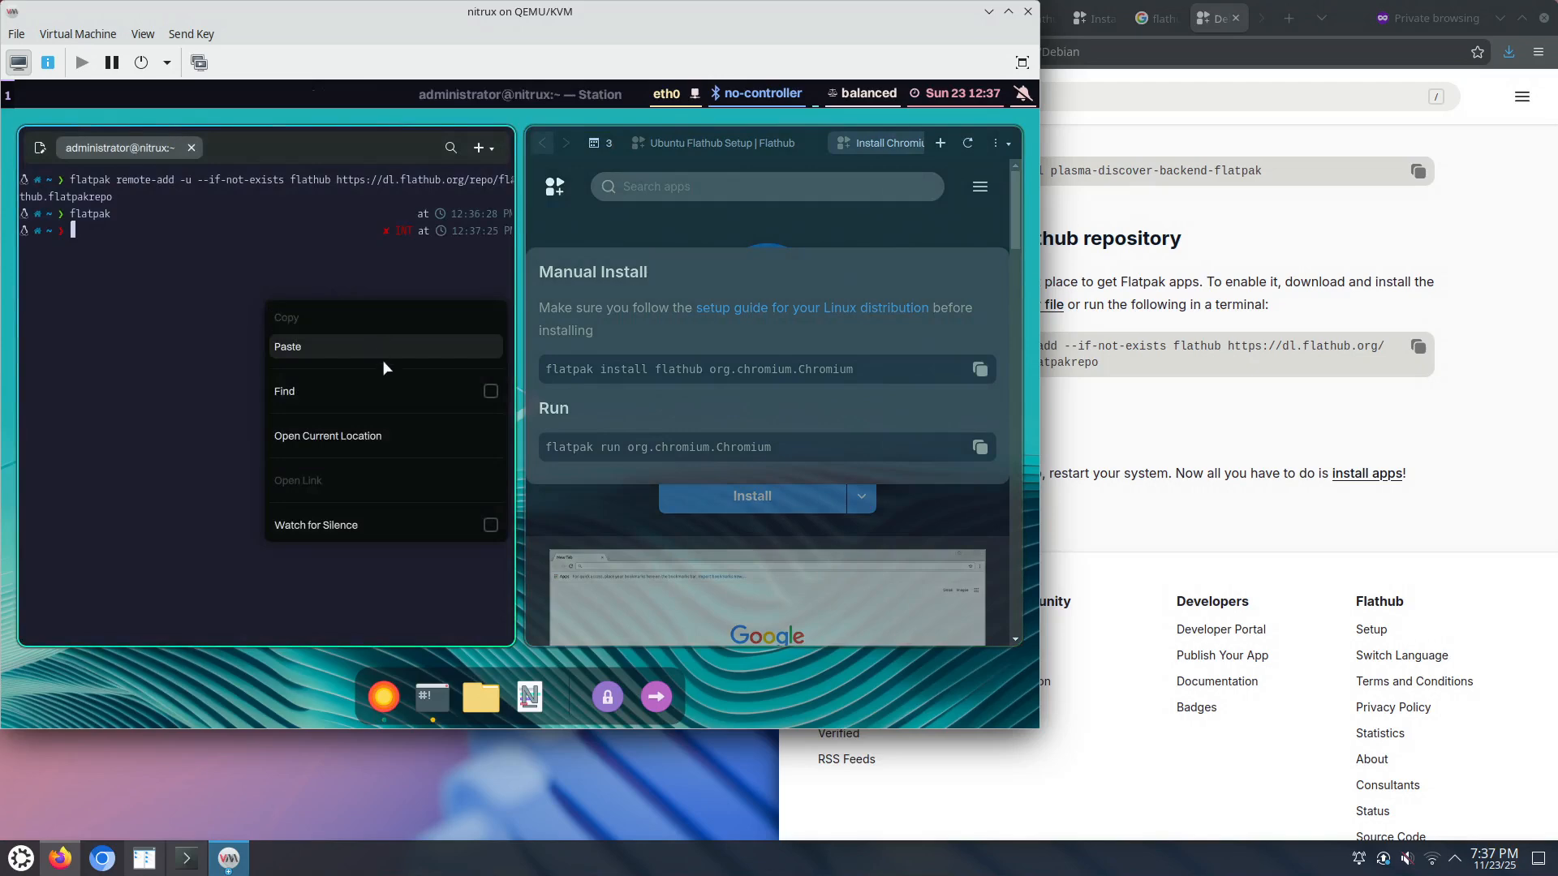
left_click(383, 354)
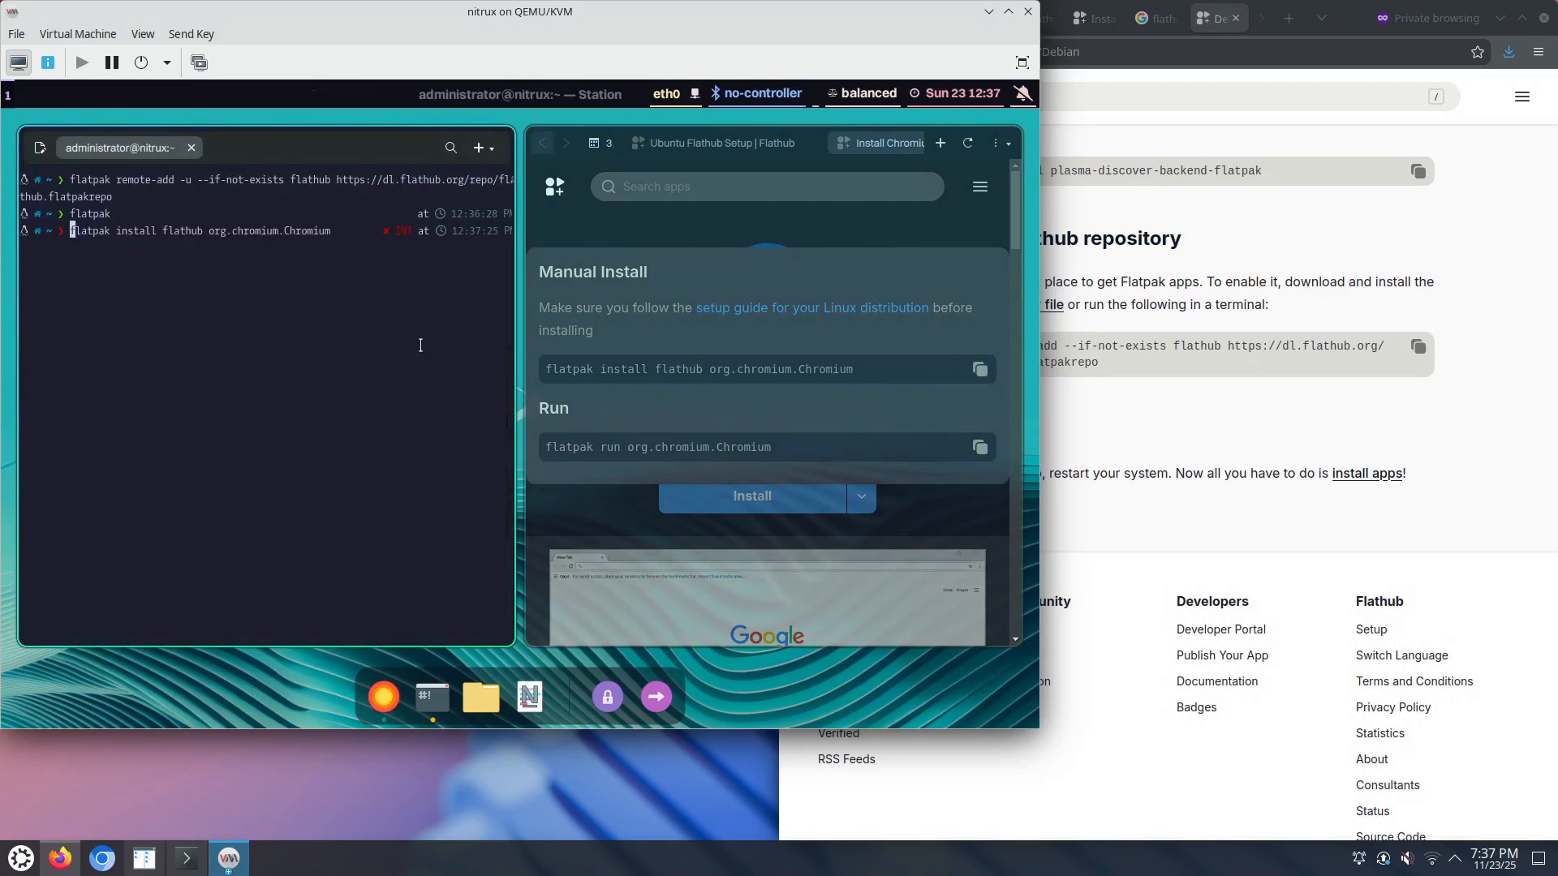
key("ctrl+Right")
key("ctrl+Right")
type("-u")
key("Return")
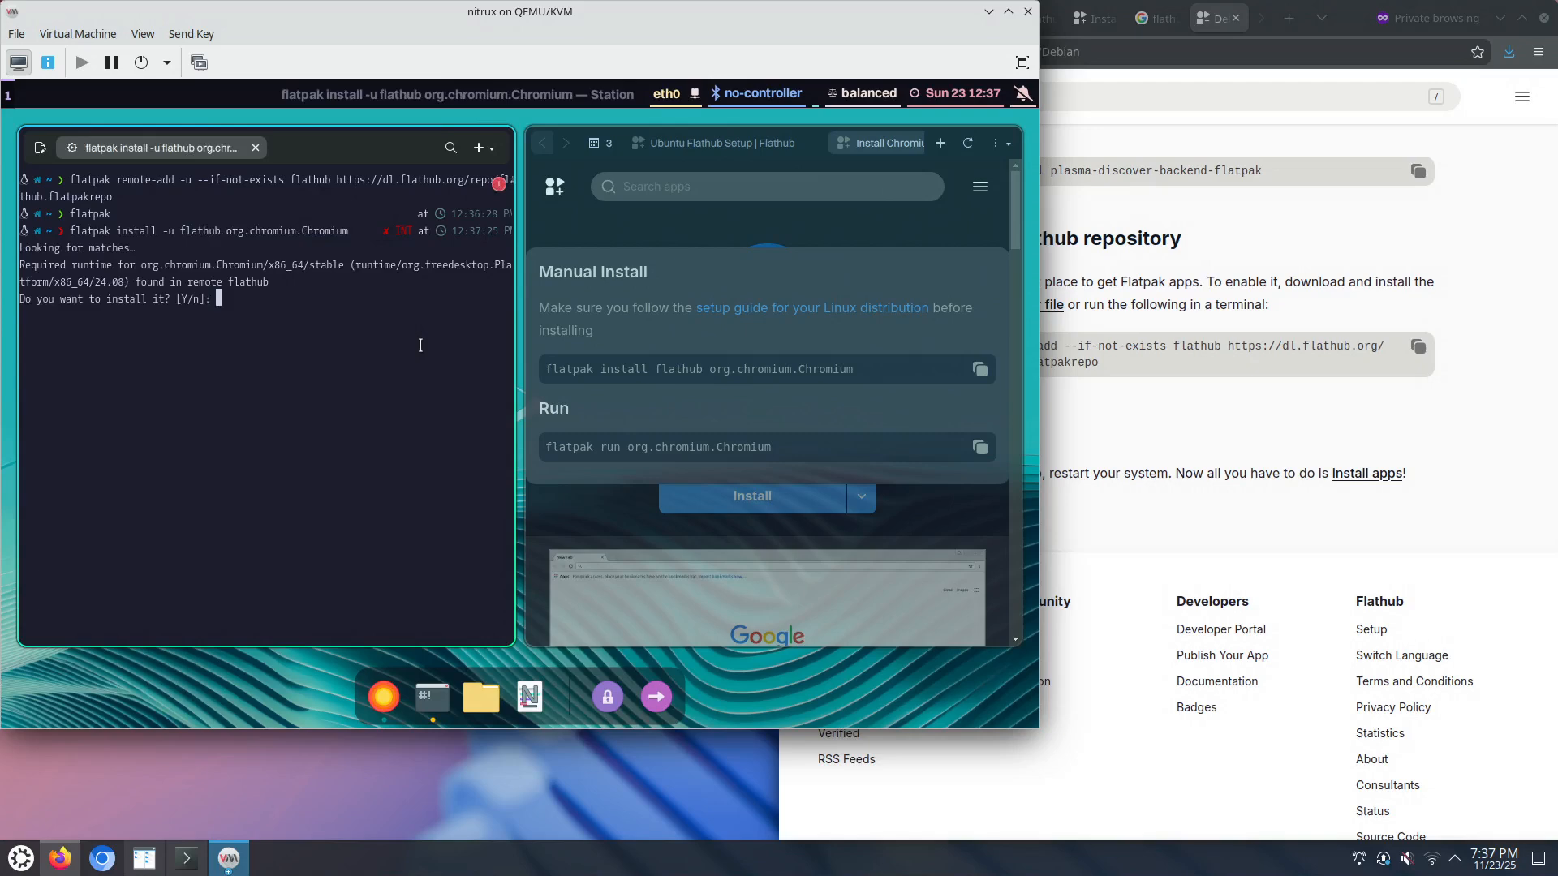
key("Return")
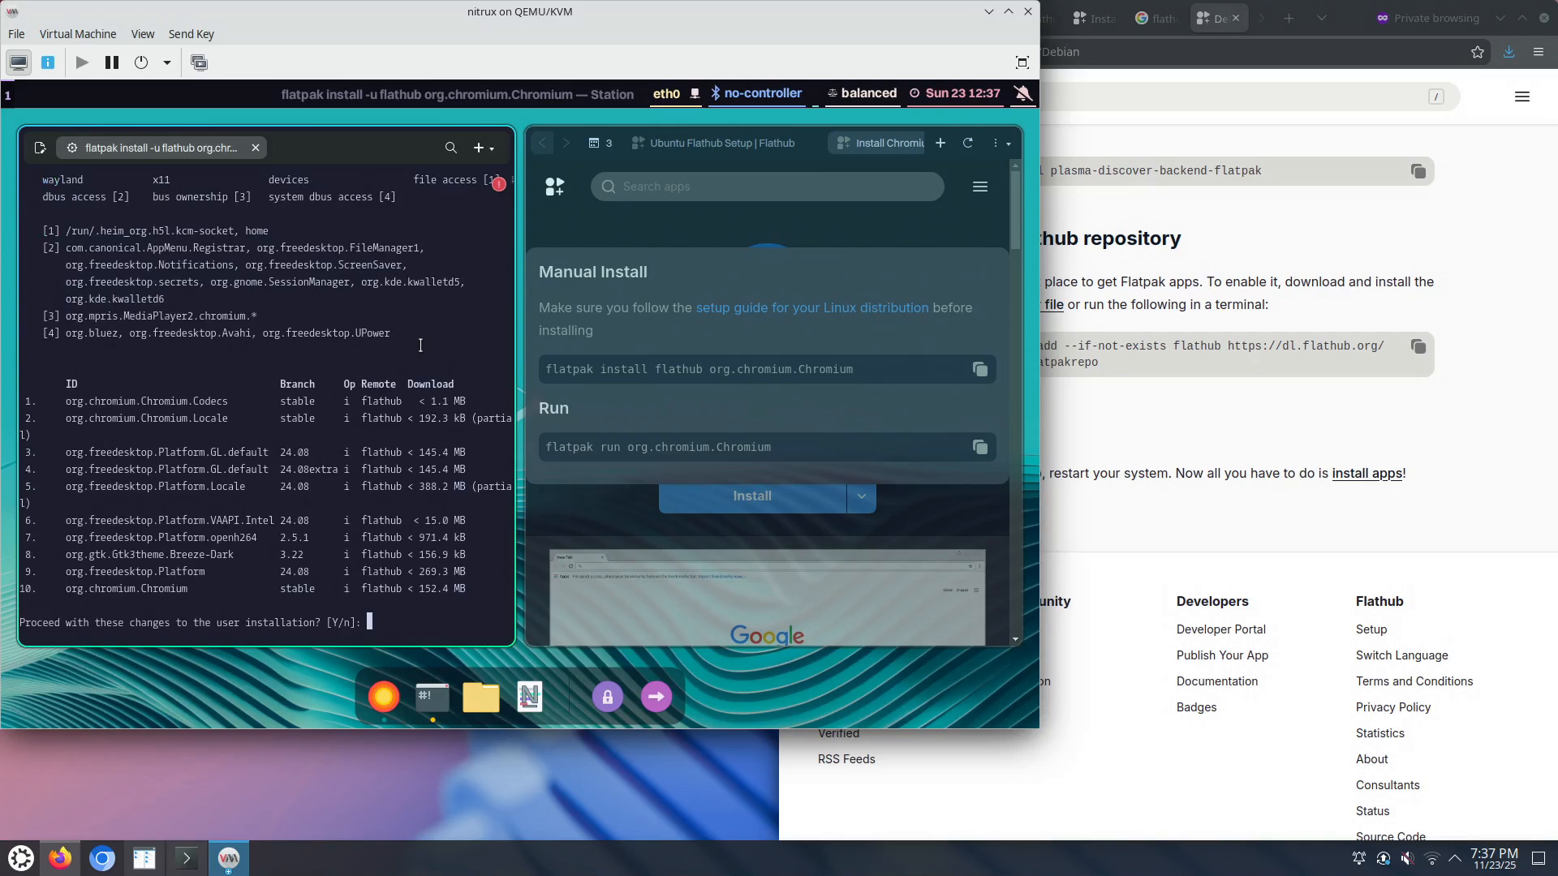
key("Return")
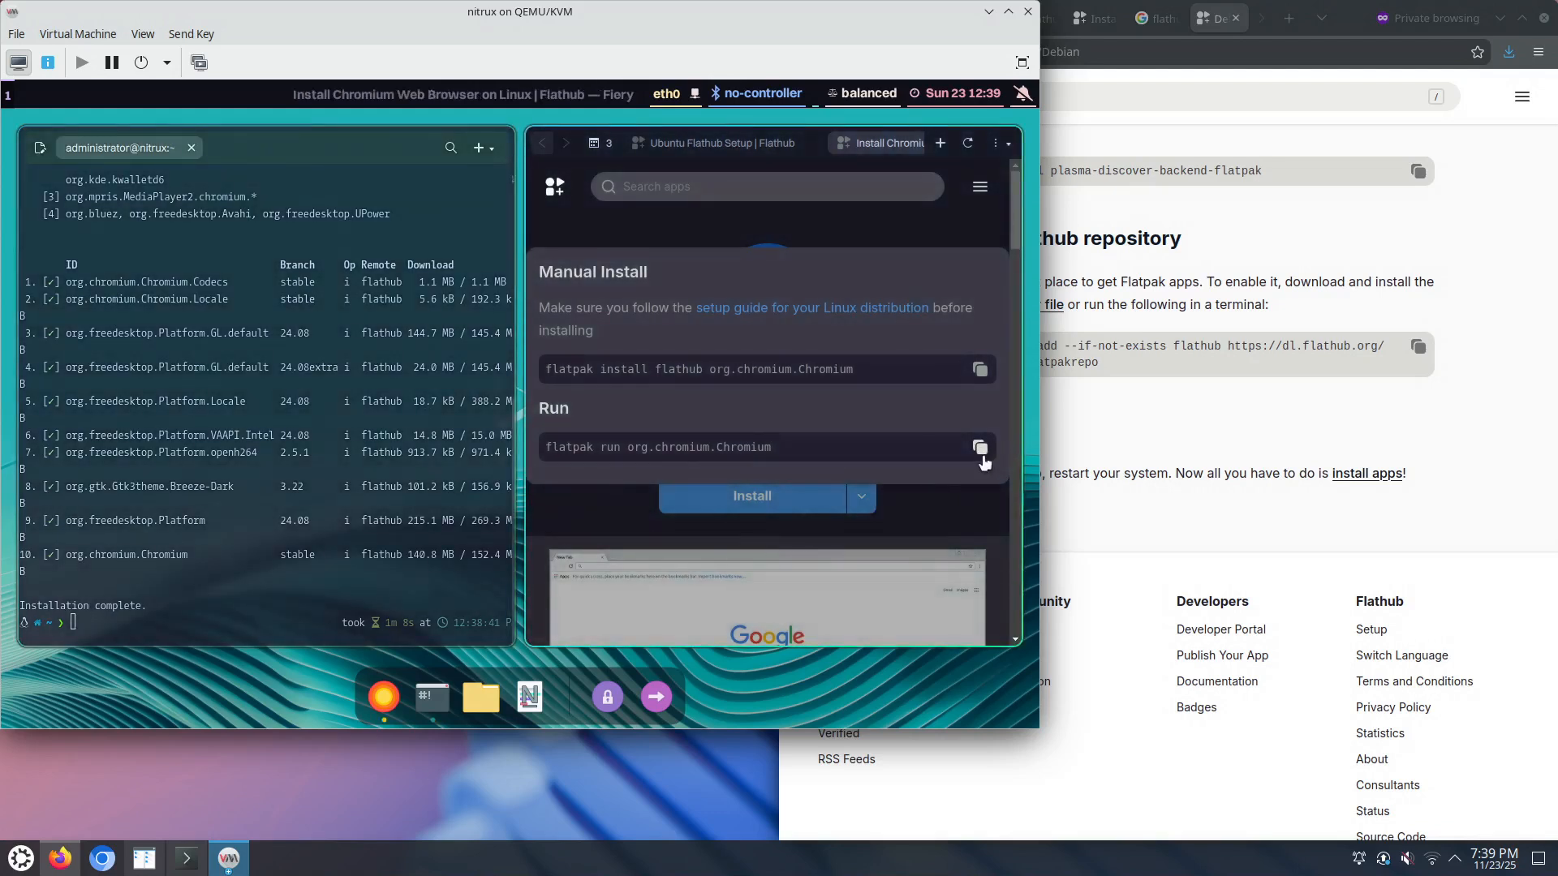
Step: Copy Chromium's Flathub run command, paste it cleanly into Station, and run it to launch Chromium
left_click(981, 456)
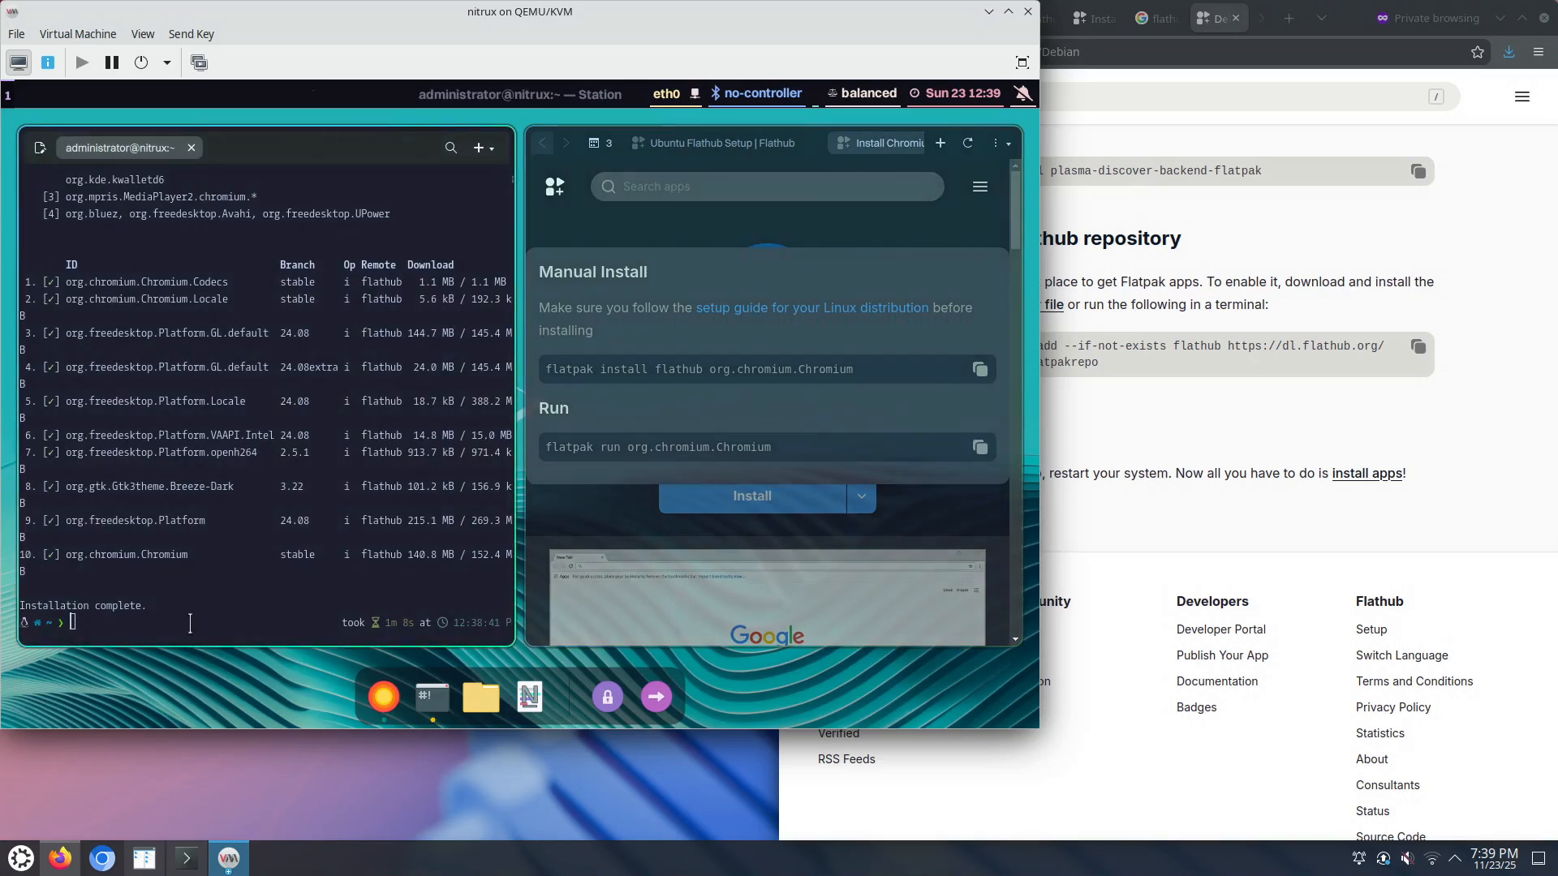
right_click(145, 627)
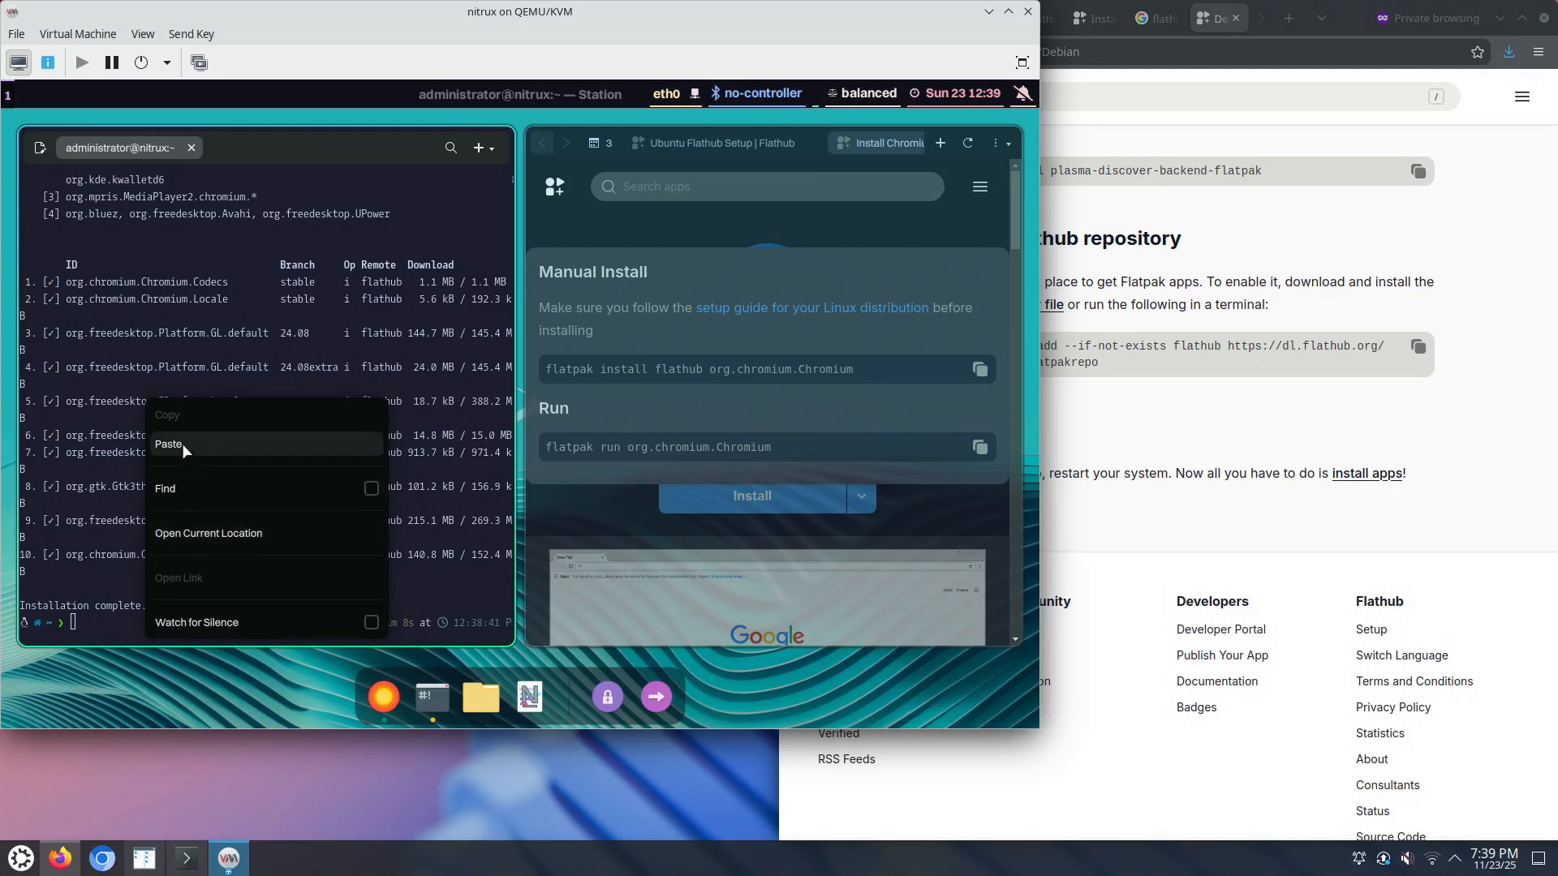
left_click(114, 614)
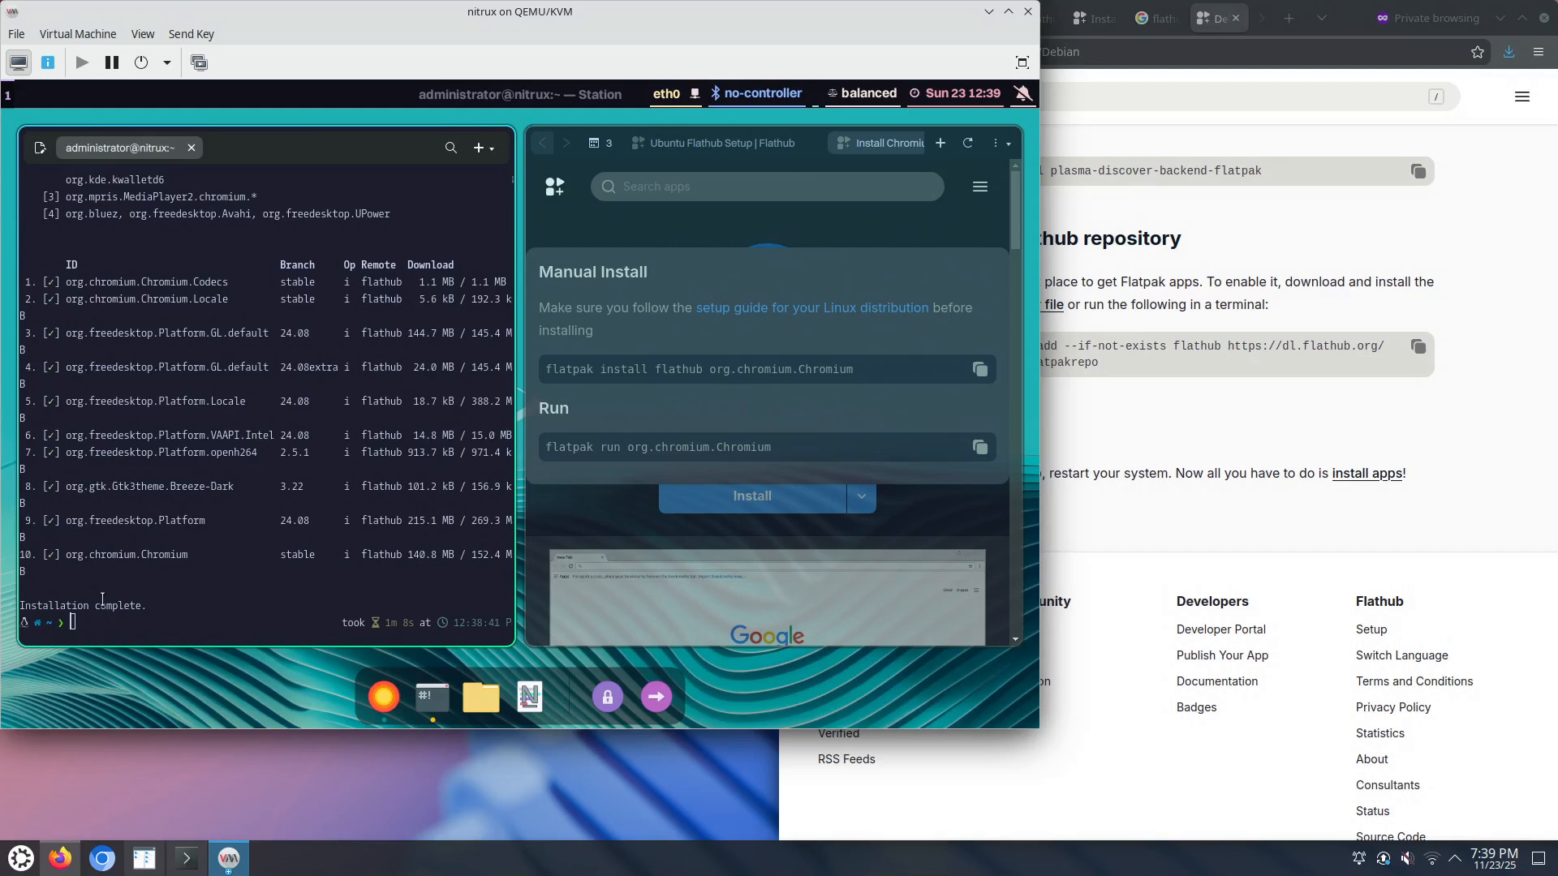
right_click(103, 625)
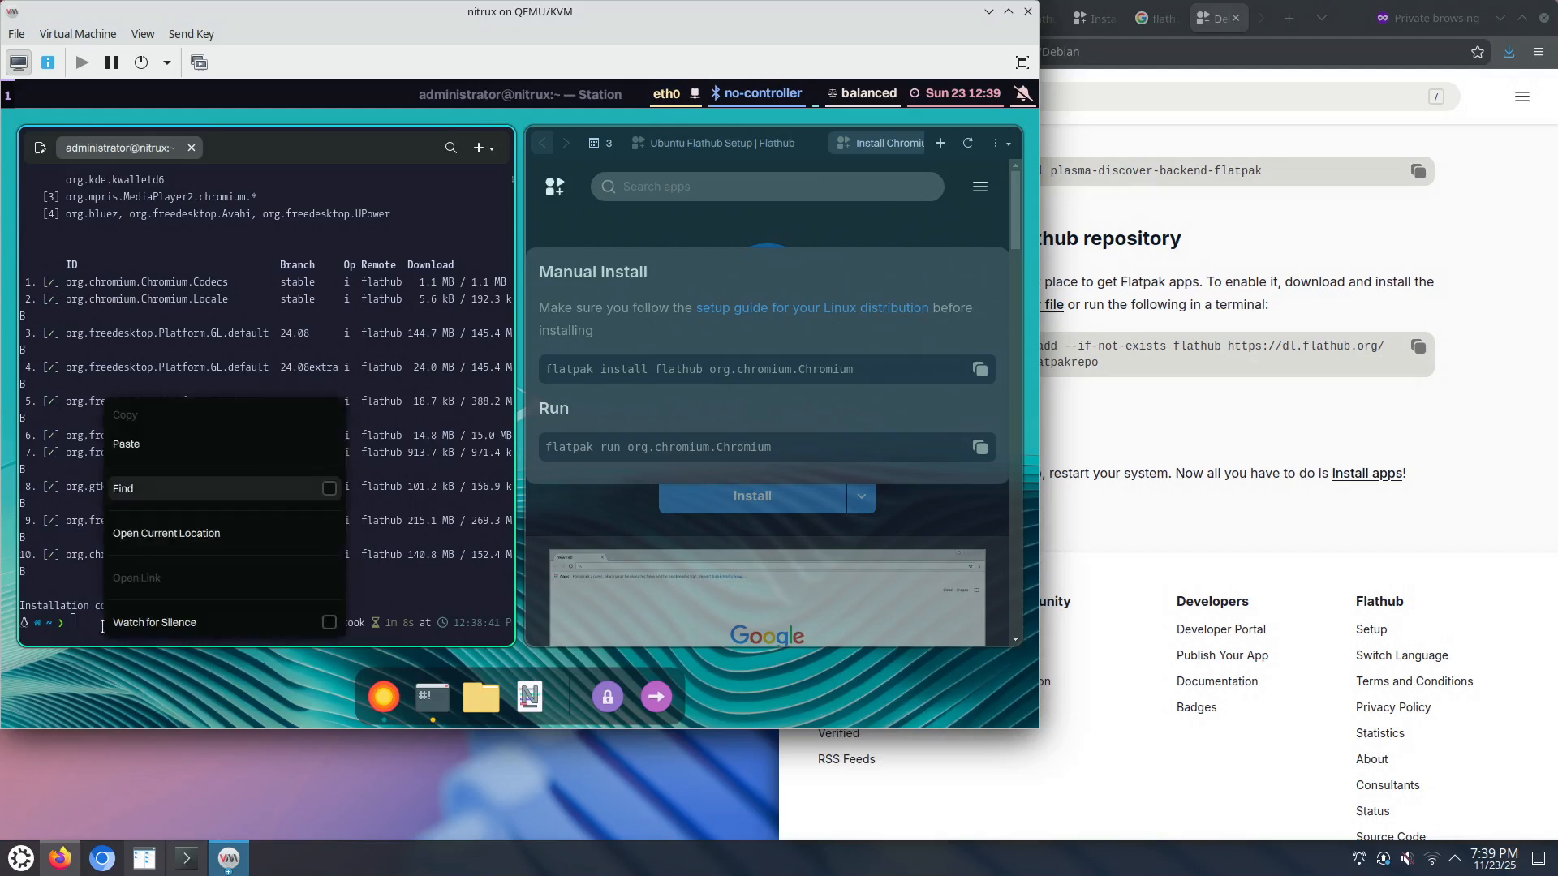
left_click(158, 446)
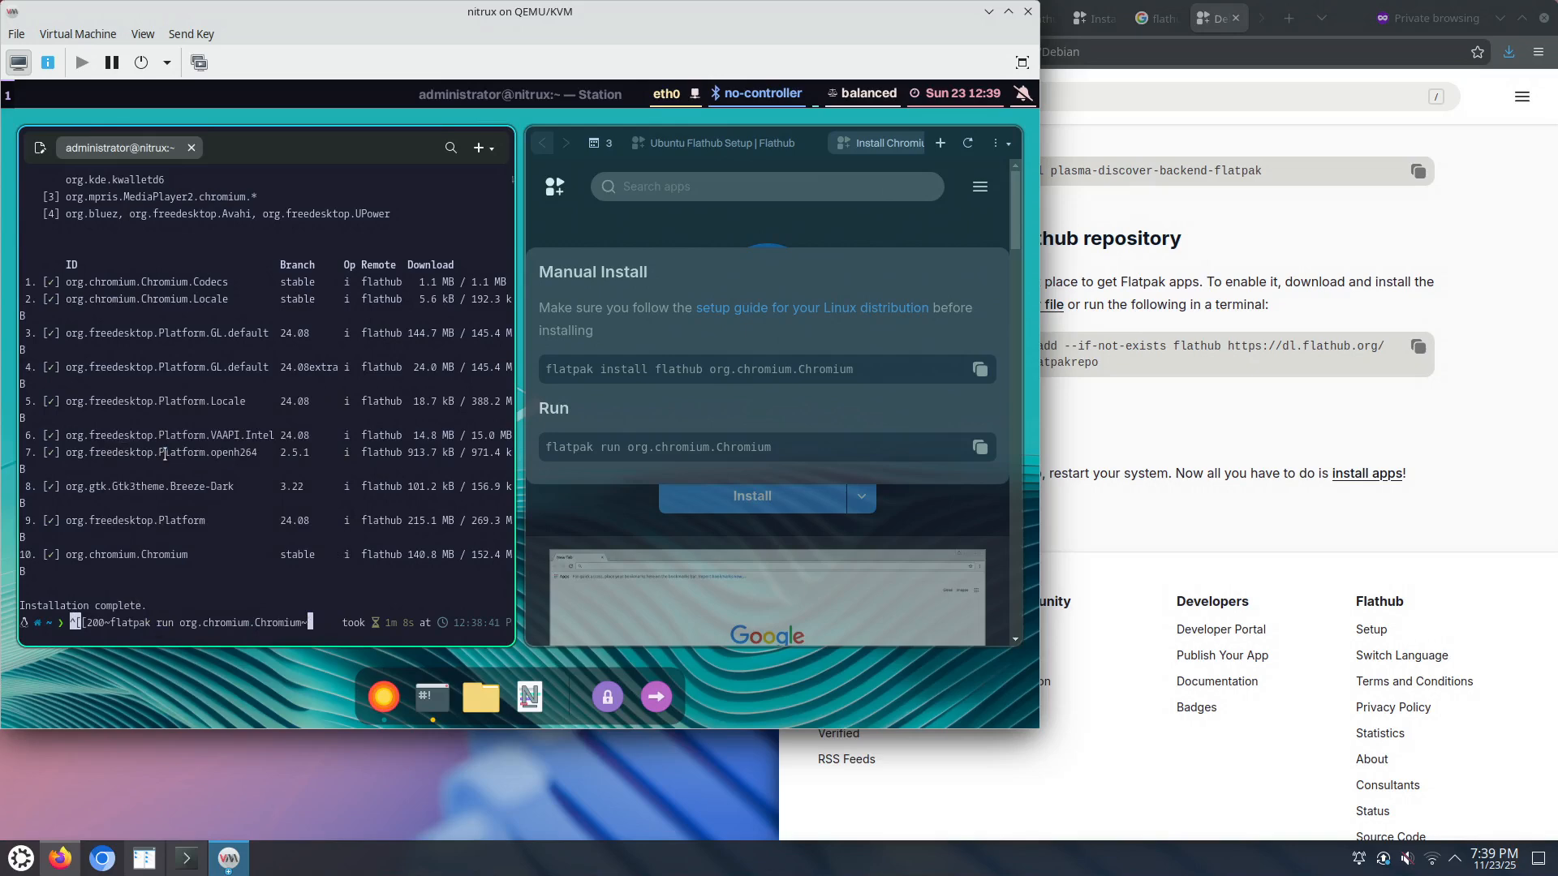
key("ctrl+c")
right_click(108, 630)
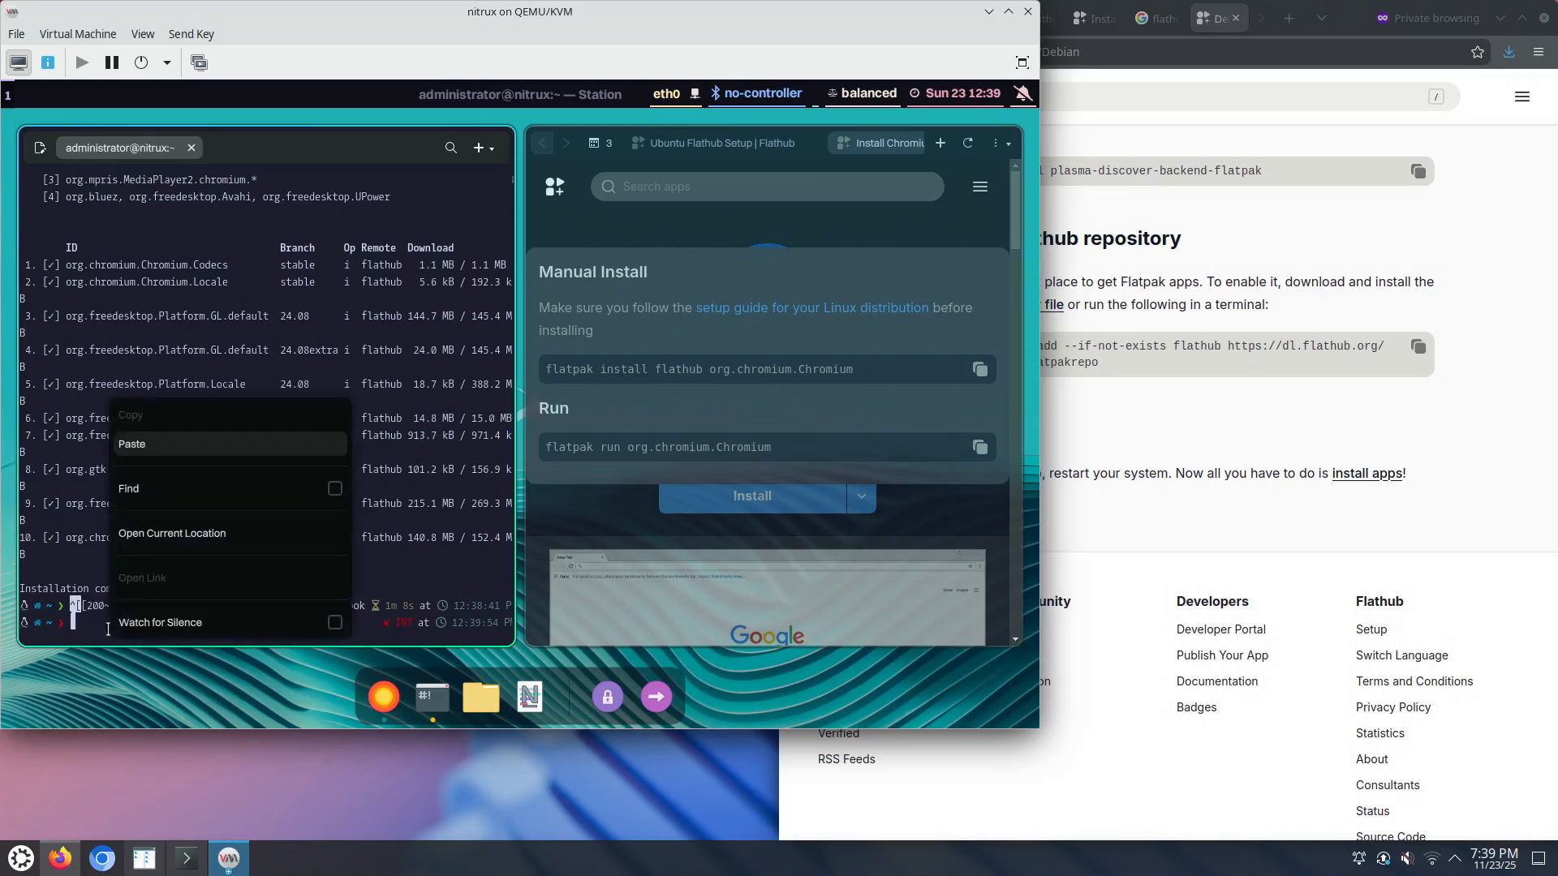
left_click(163, 445)
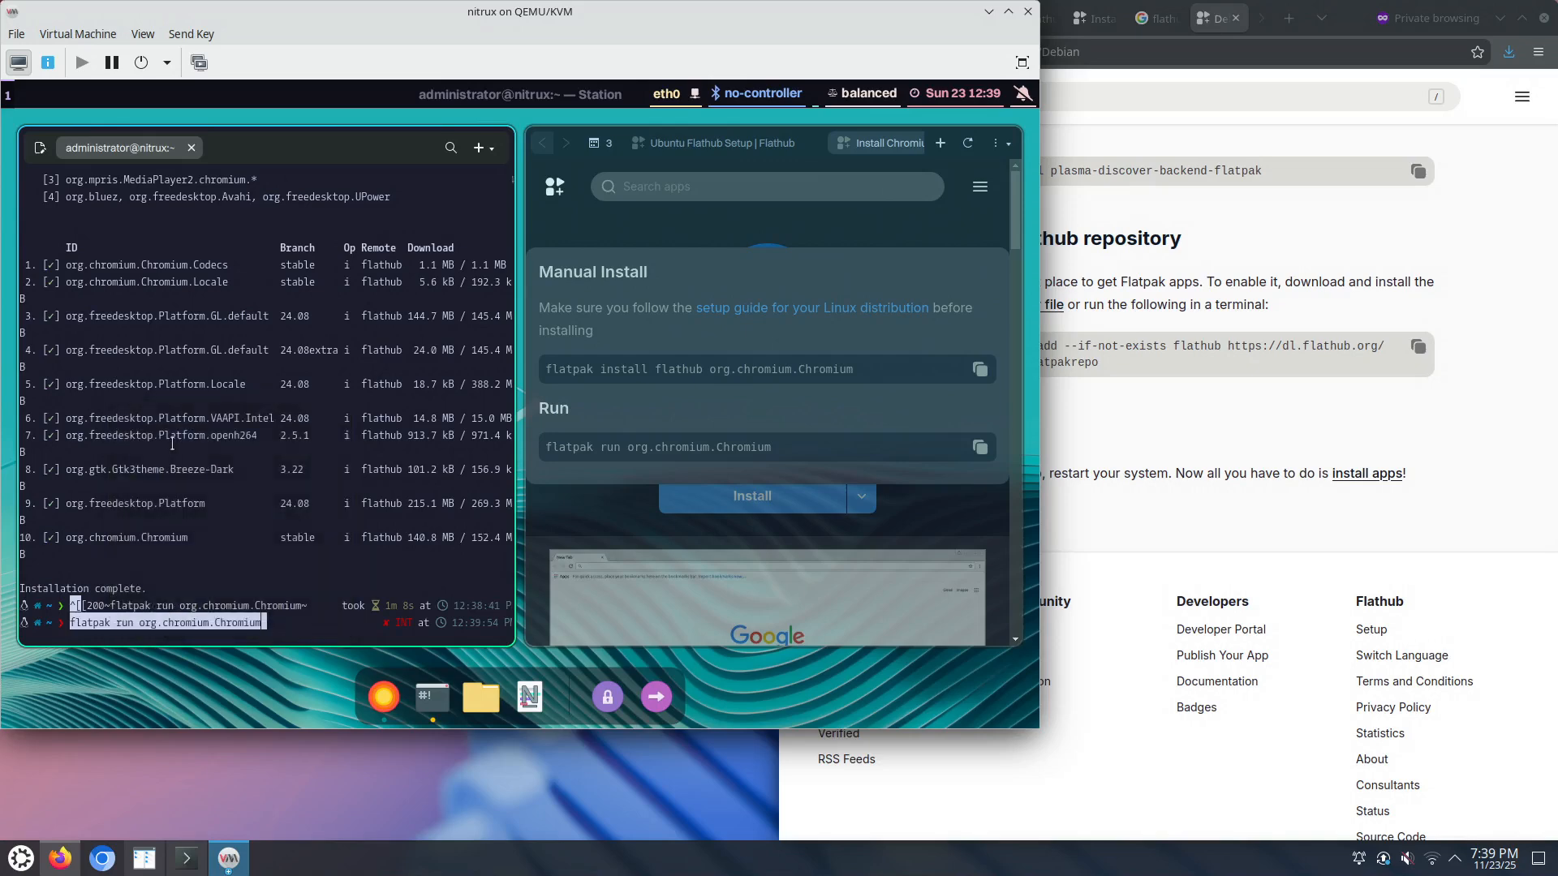
key("Return")
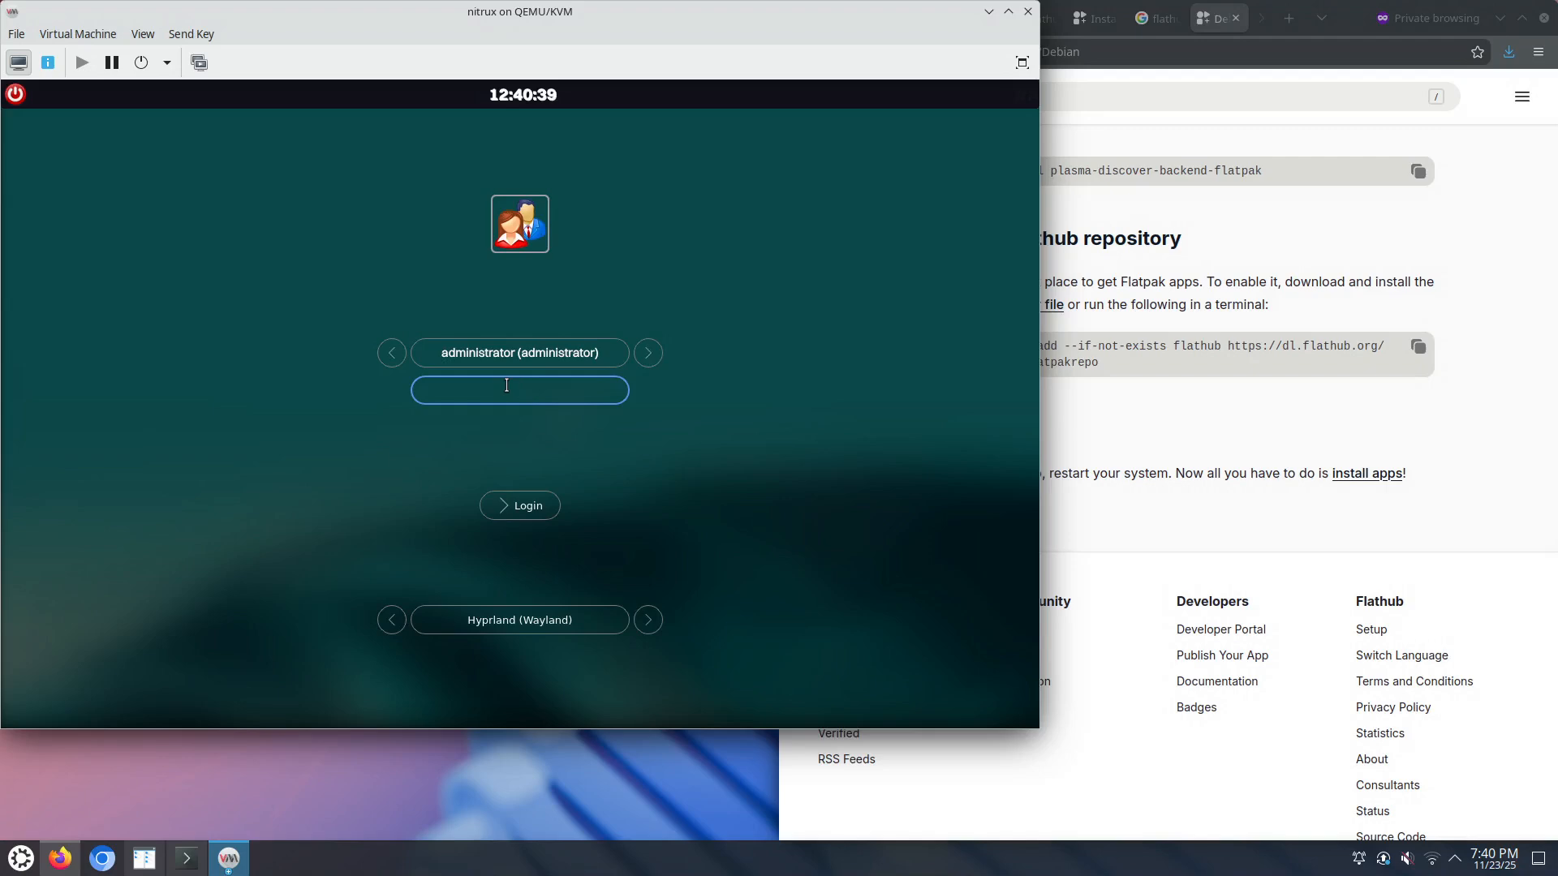
Step: Log in with the account password, dismiss the VM Detected and System Specs warnings, and open Station
type("••••")
key("Return")
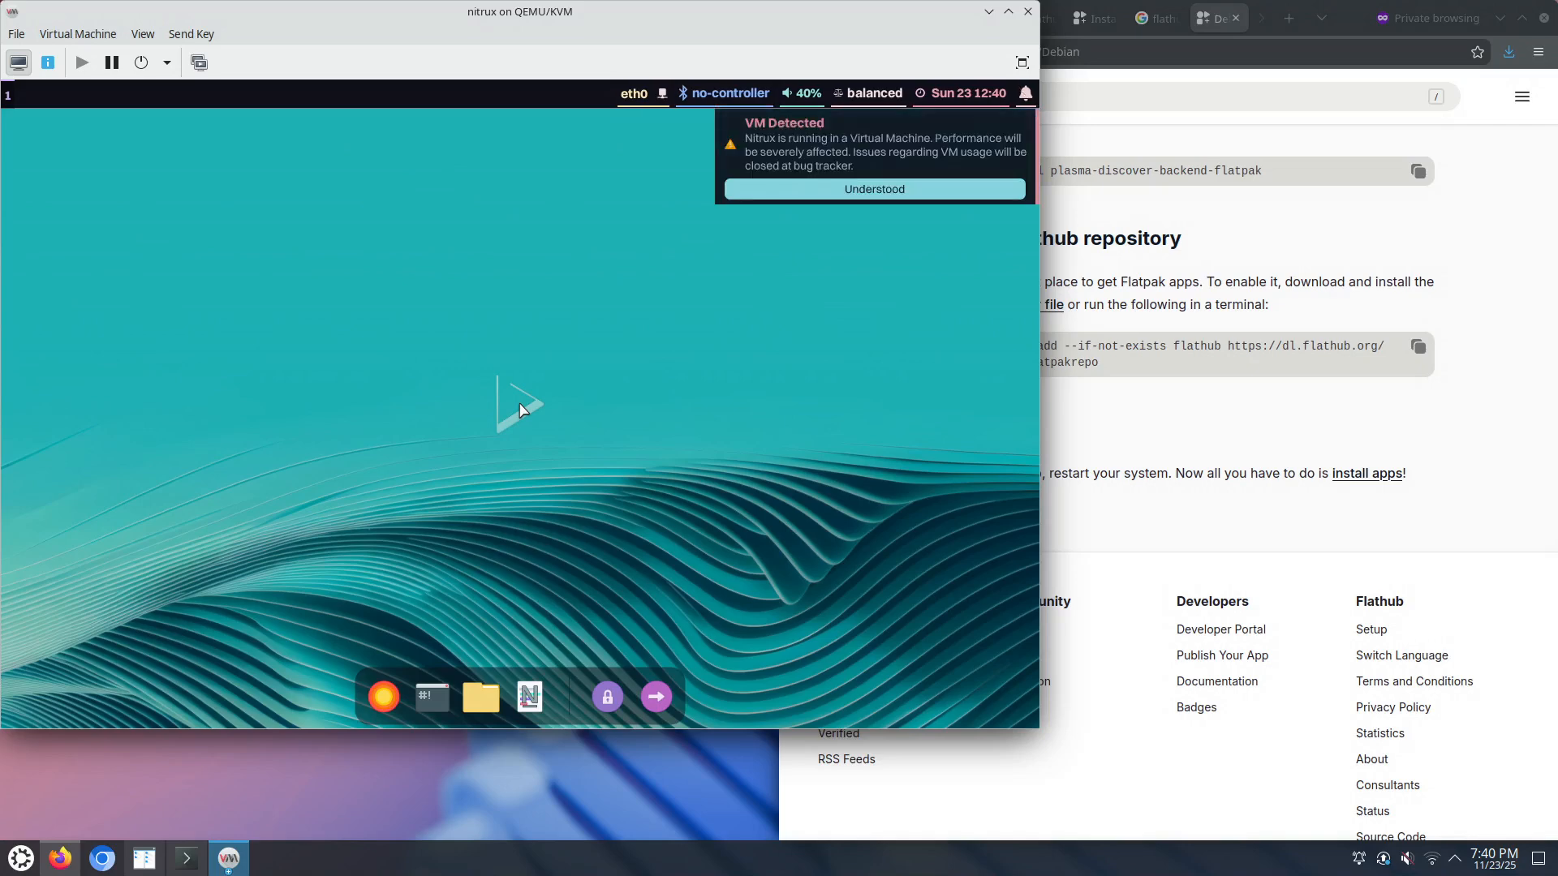
left_click(841, 192)
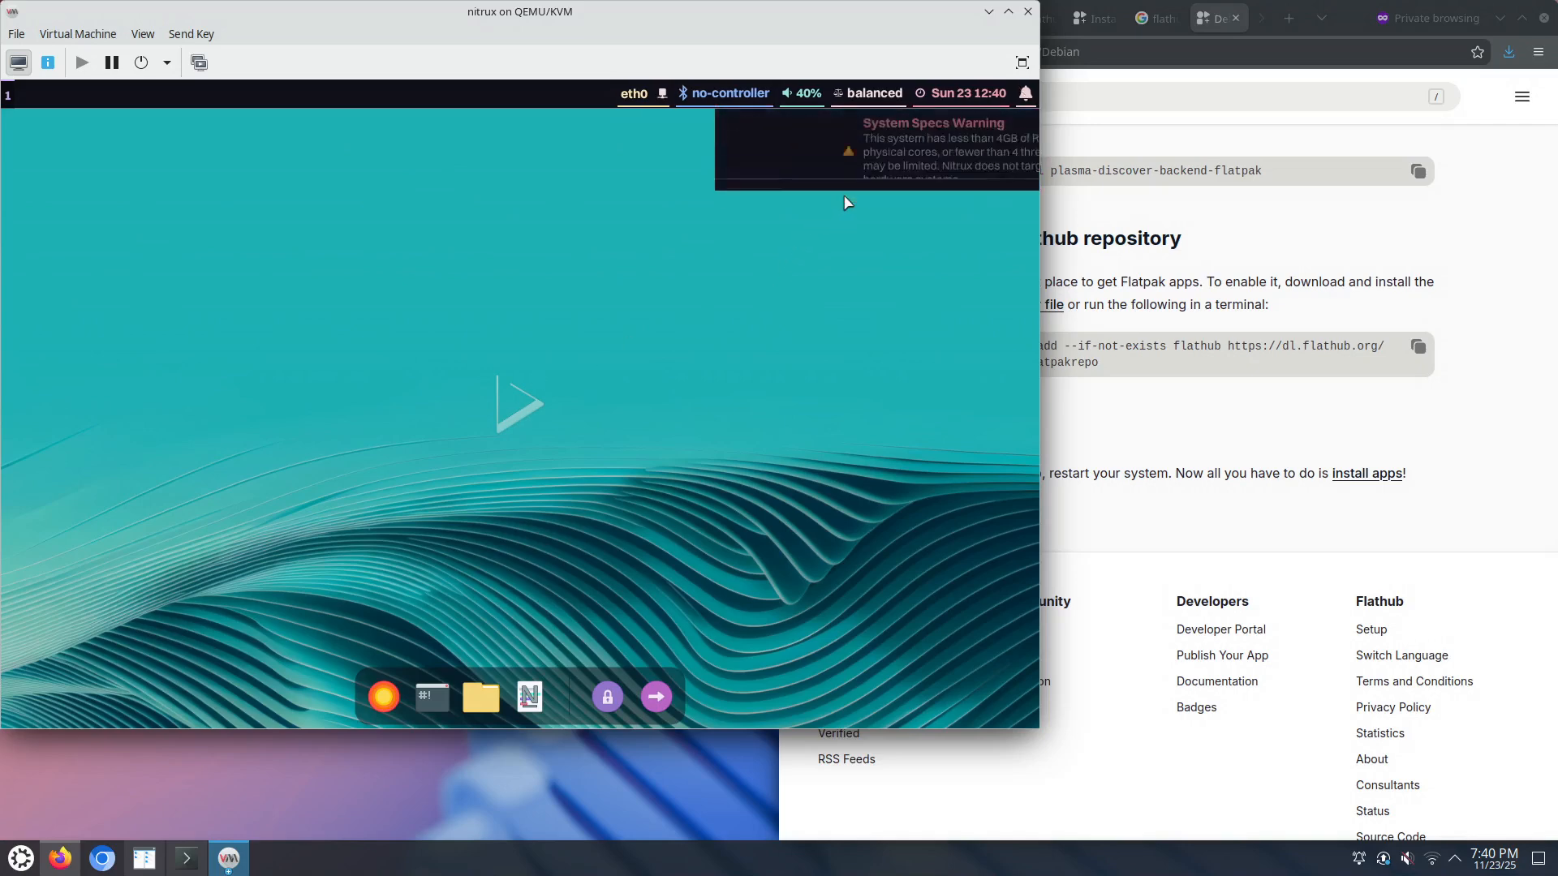
left_click(852, 210)
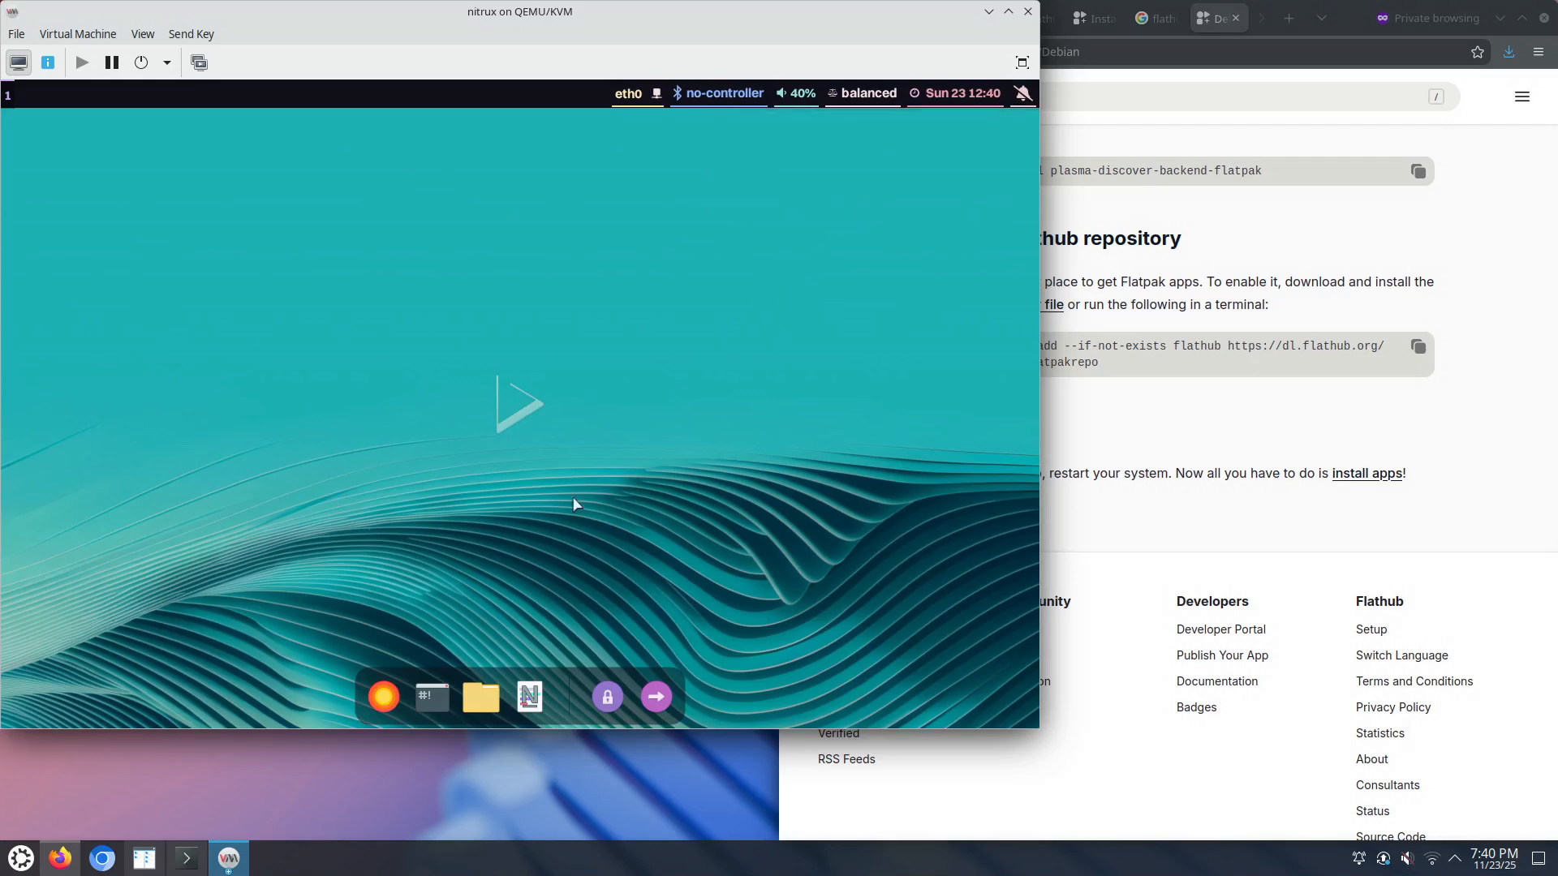
left_click(433, 703)
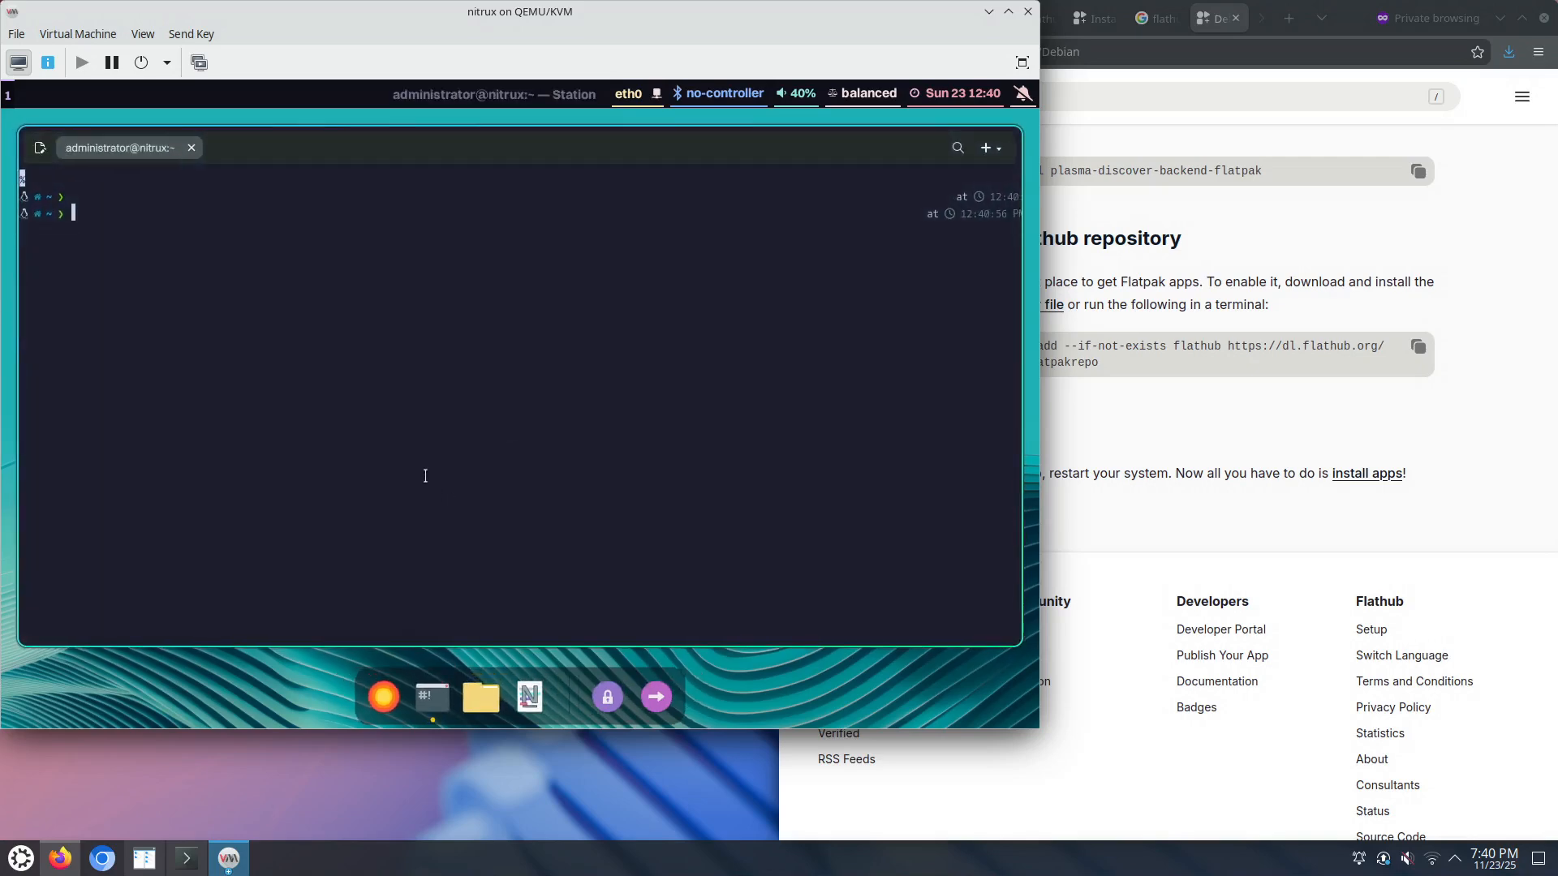
Step: Run 'flatpak run org.chromium.Chromium' and create a Classic blowfish KDE wallet, accepting the weak password
type("flatpak run org.chromium.Chromium")
key("Return")
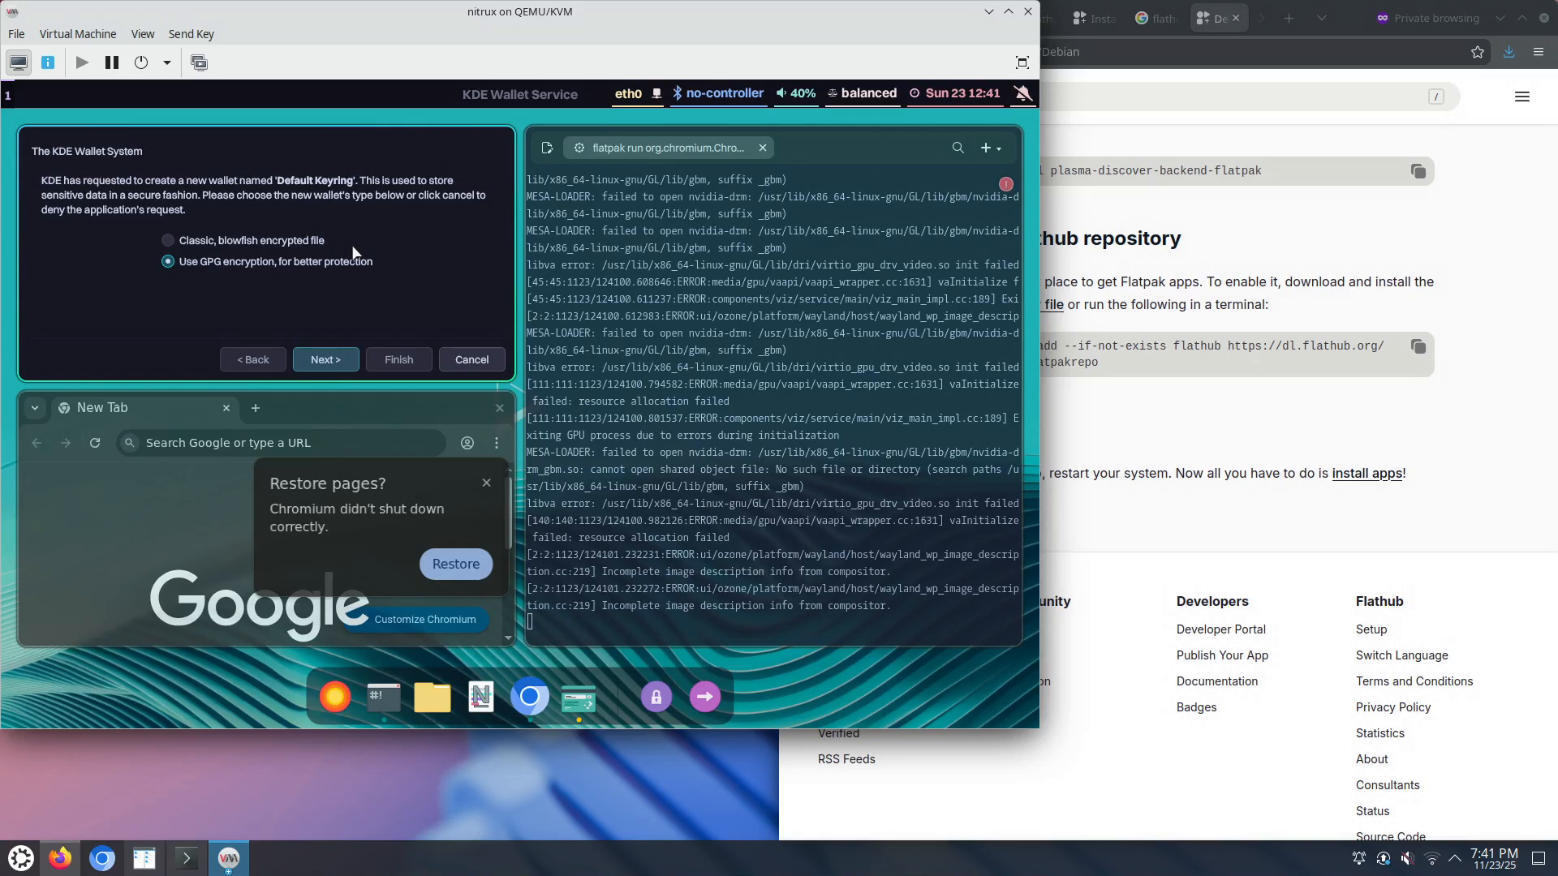
key("super+f")
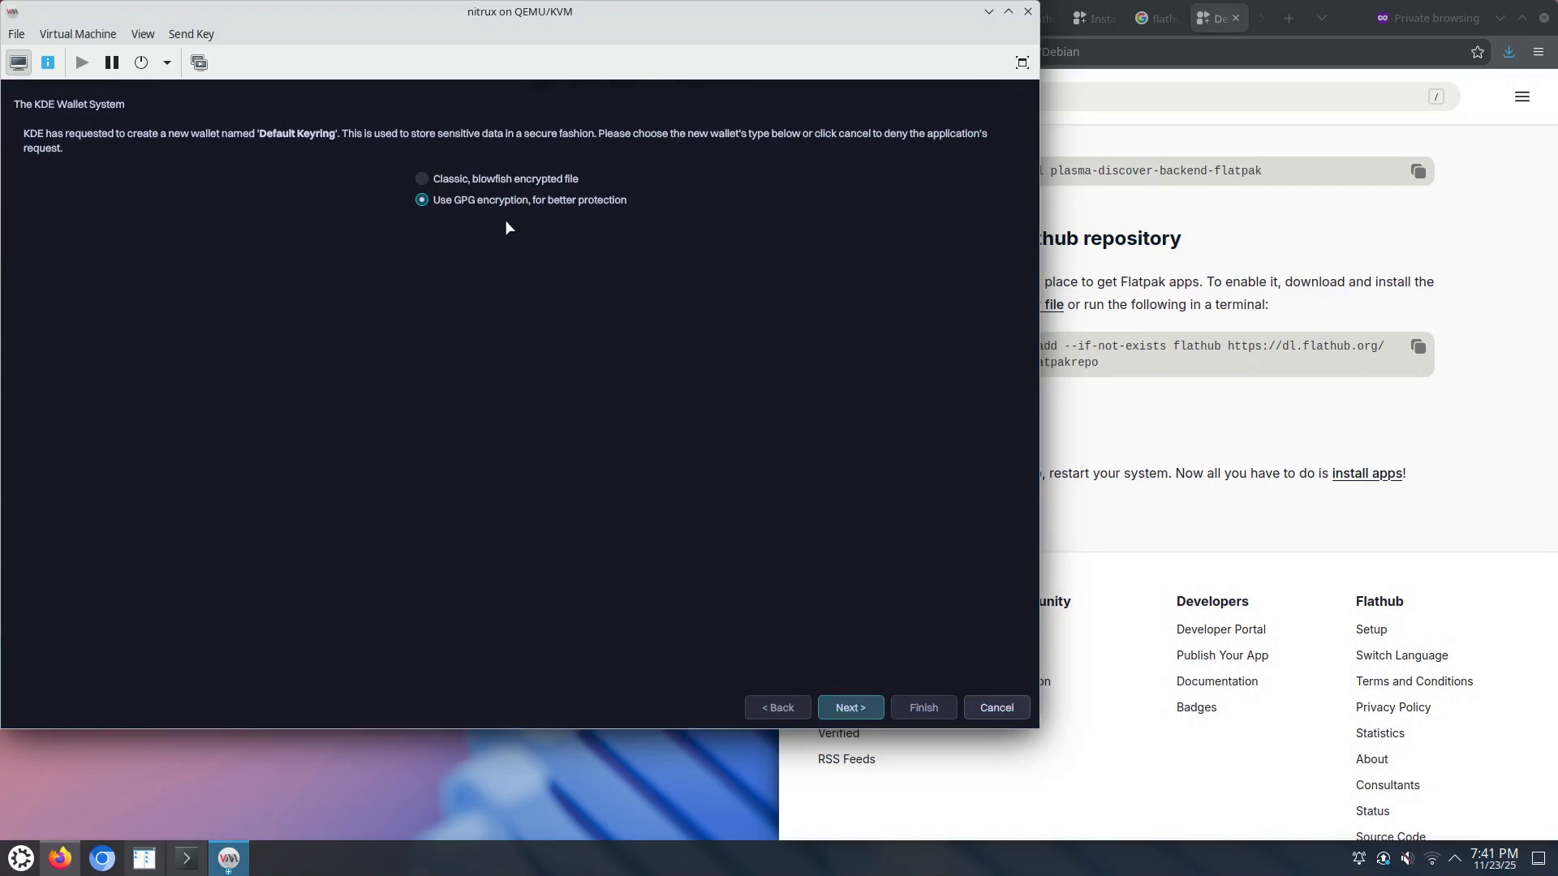
left_click(508, 180)
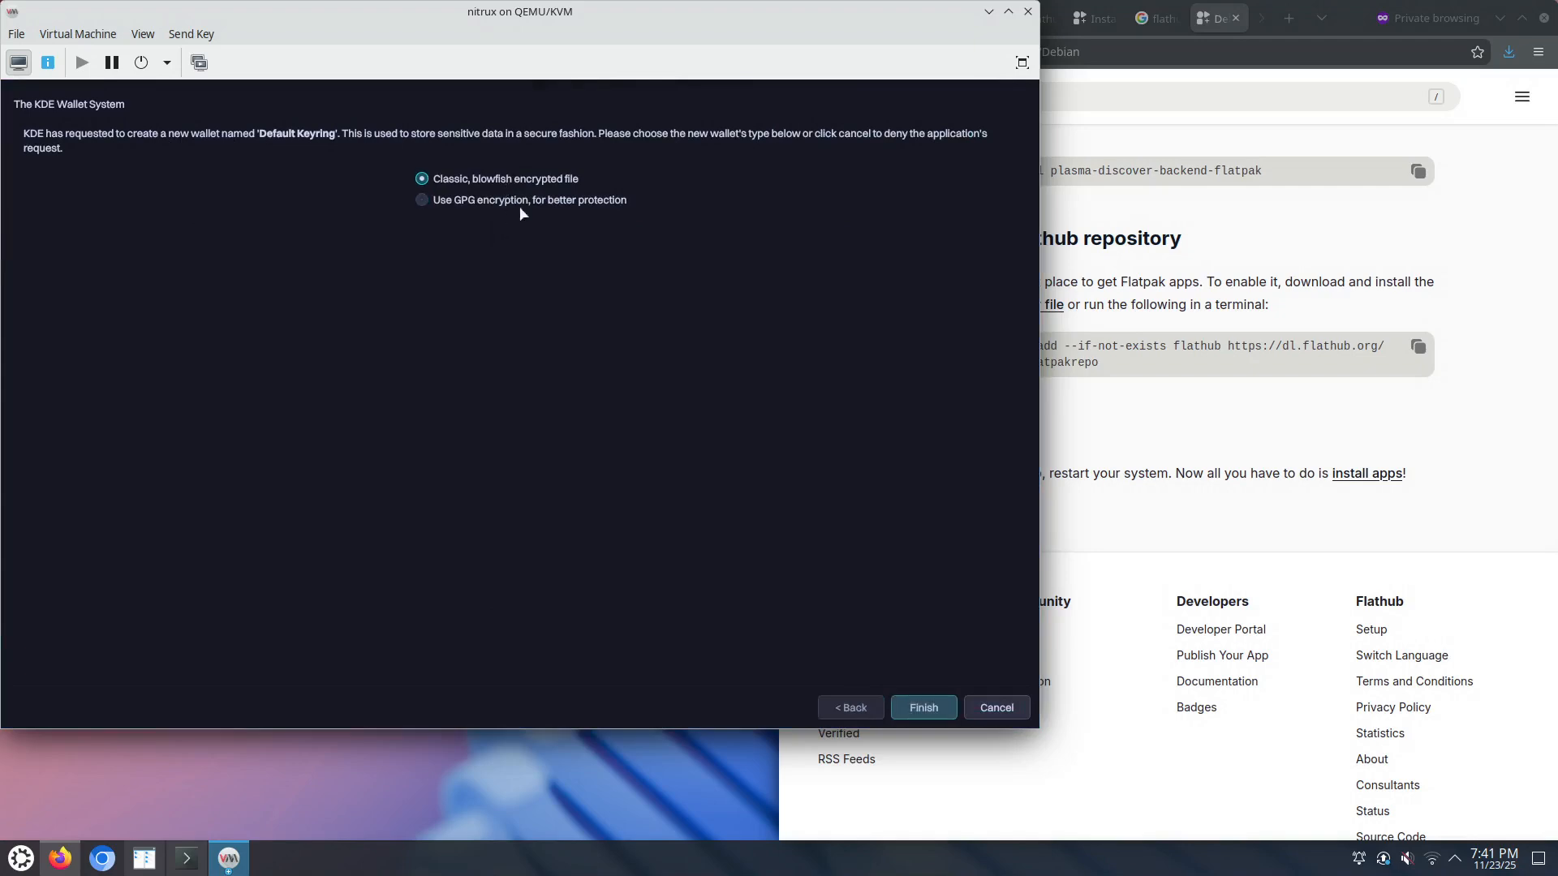
left_click(921, 711)
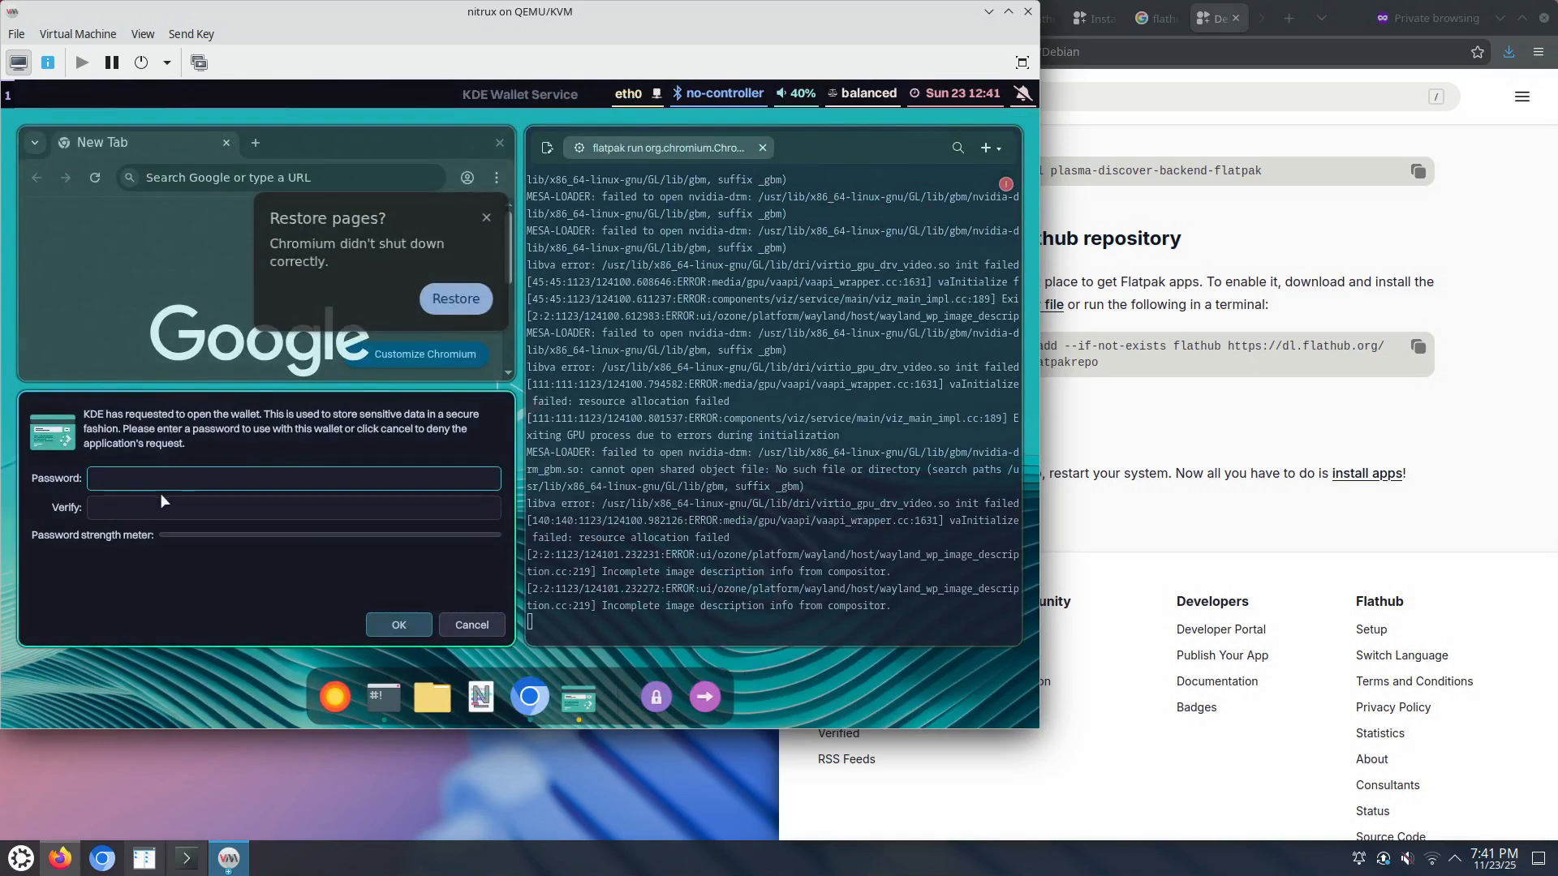
left_click(403, 629)
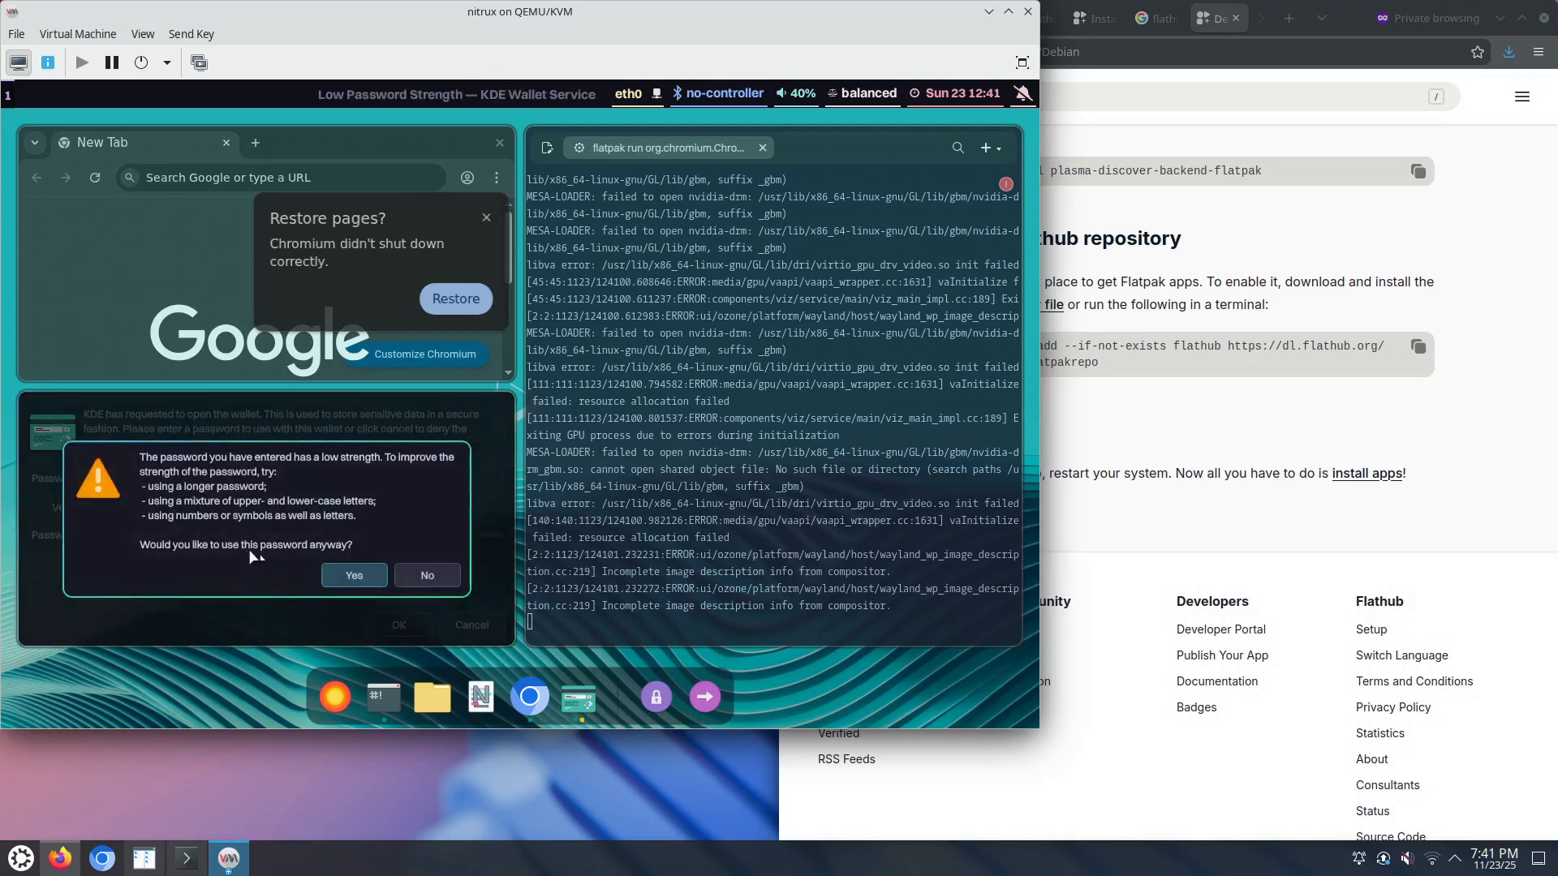
left_click(357, 578)
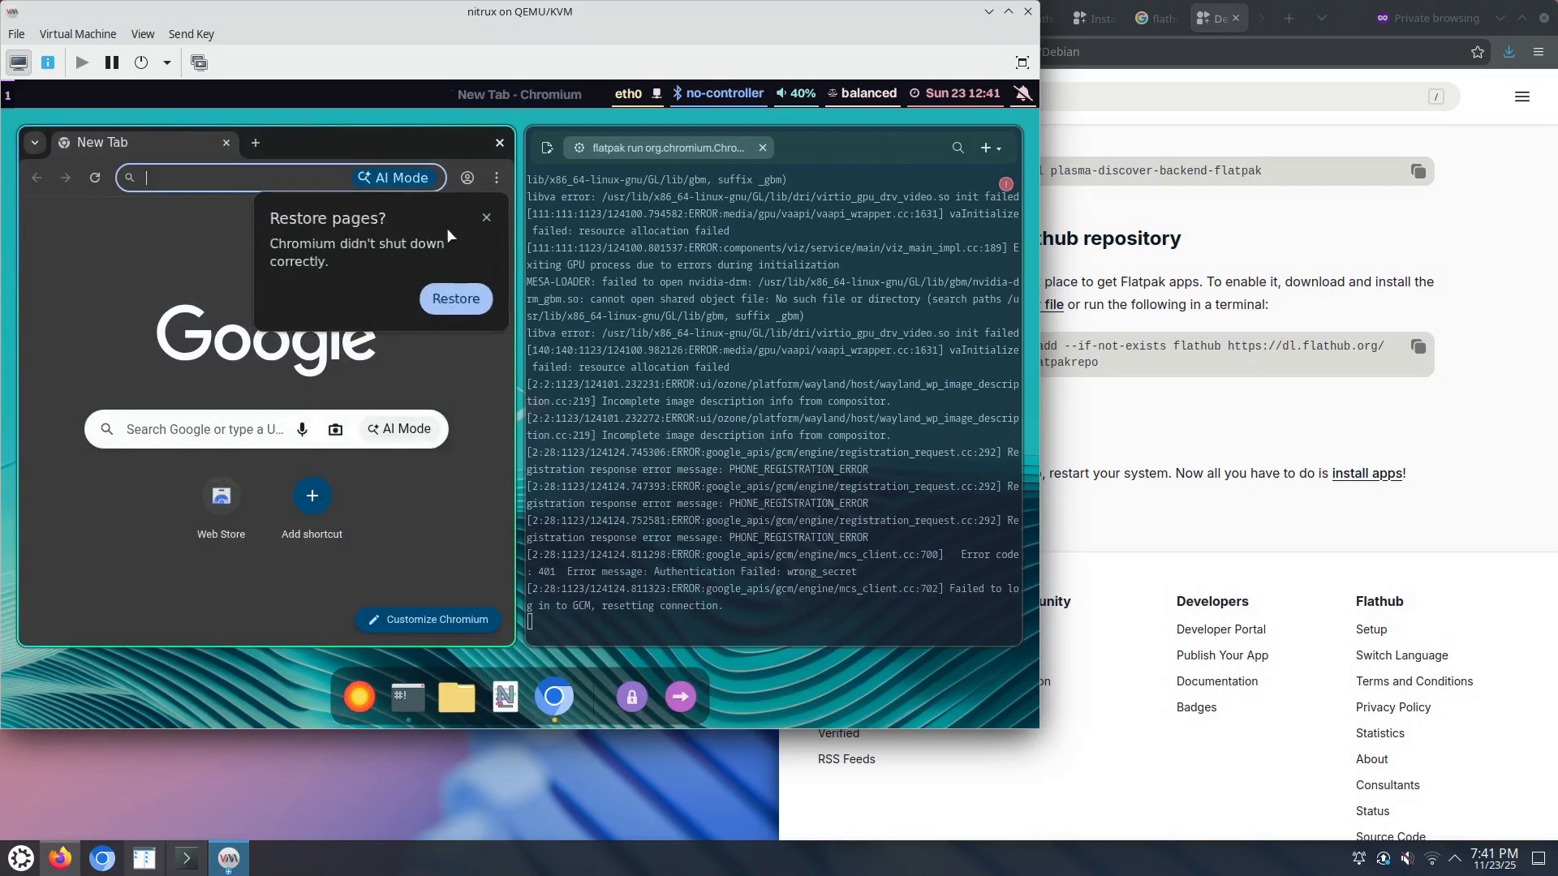
Step: Dismiss the Restore pages prompt, open a New Incognito window from Chromium's menu, and toggle its full screen
left_click(486, 217)
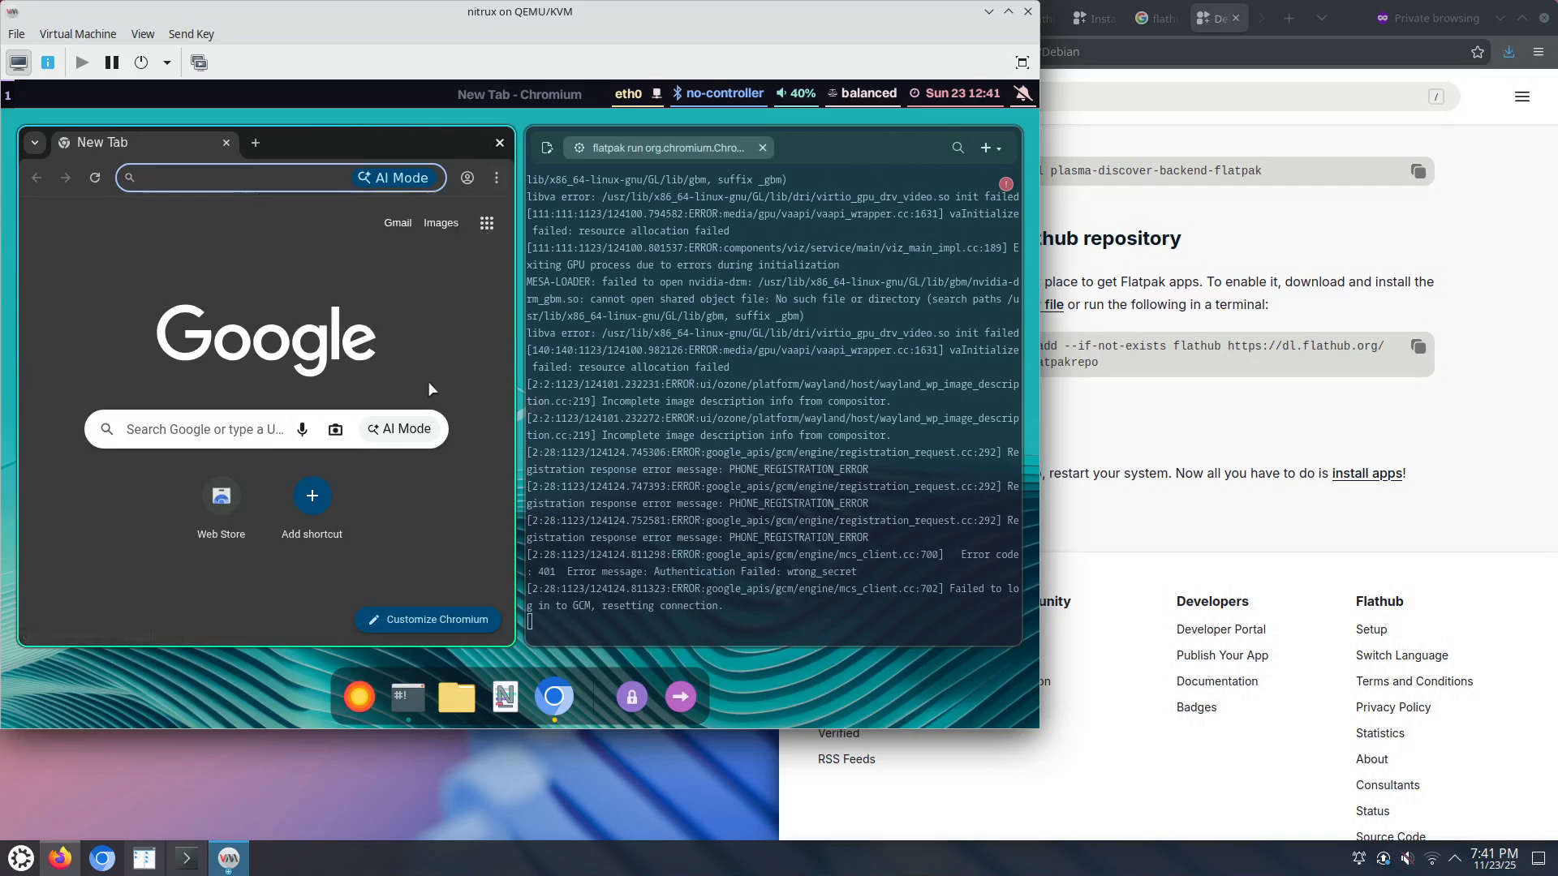
left_click(483, 231)
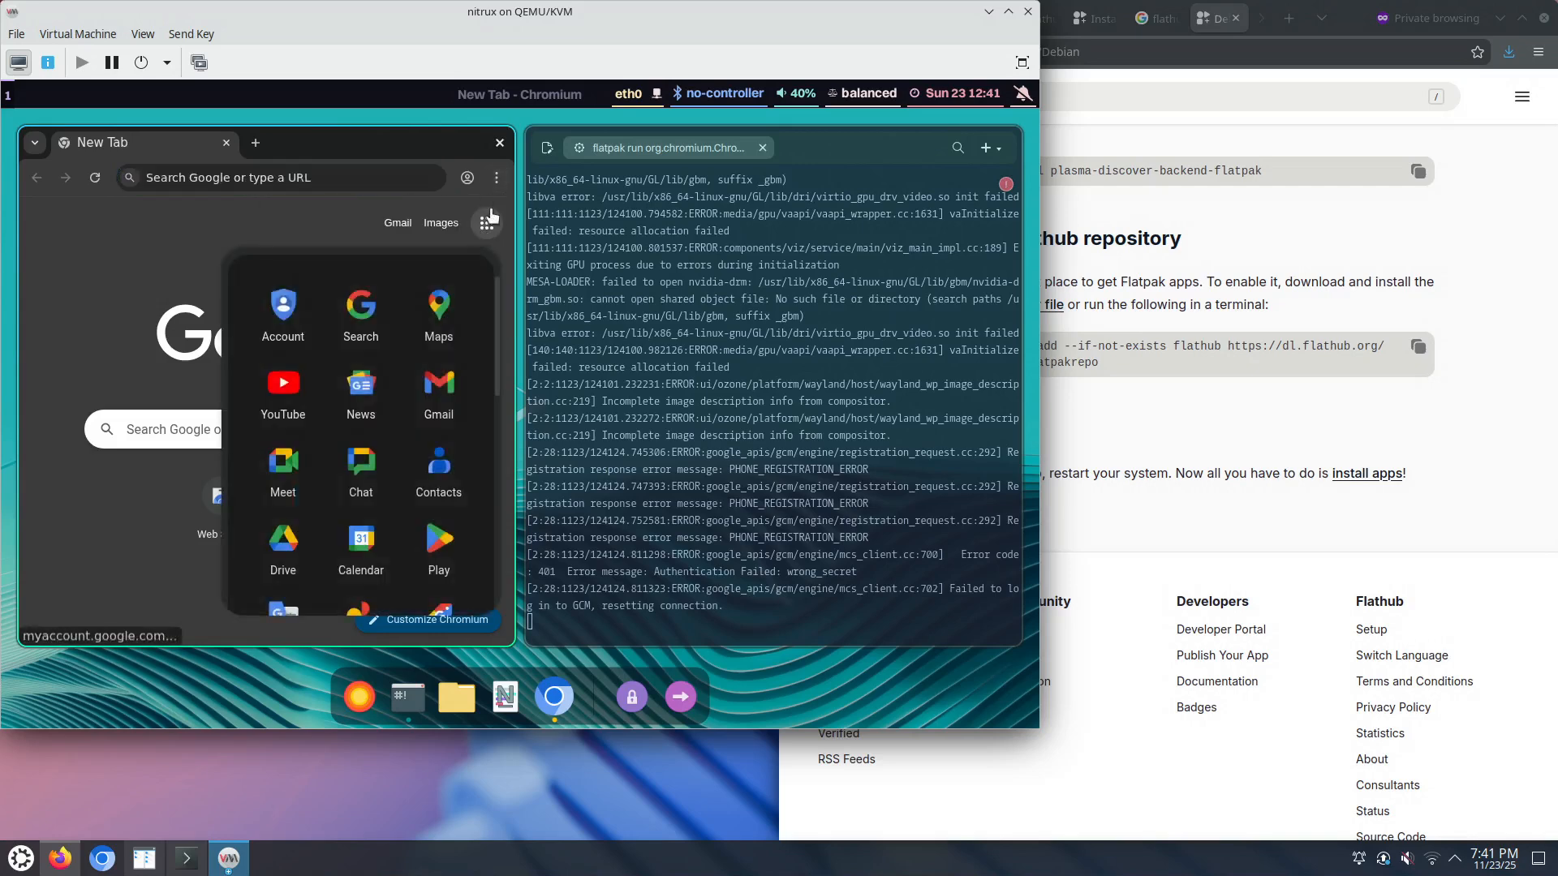
left_click(498, 181)
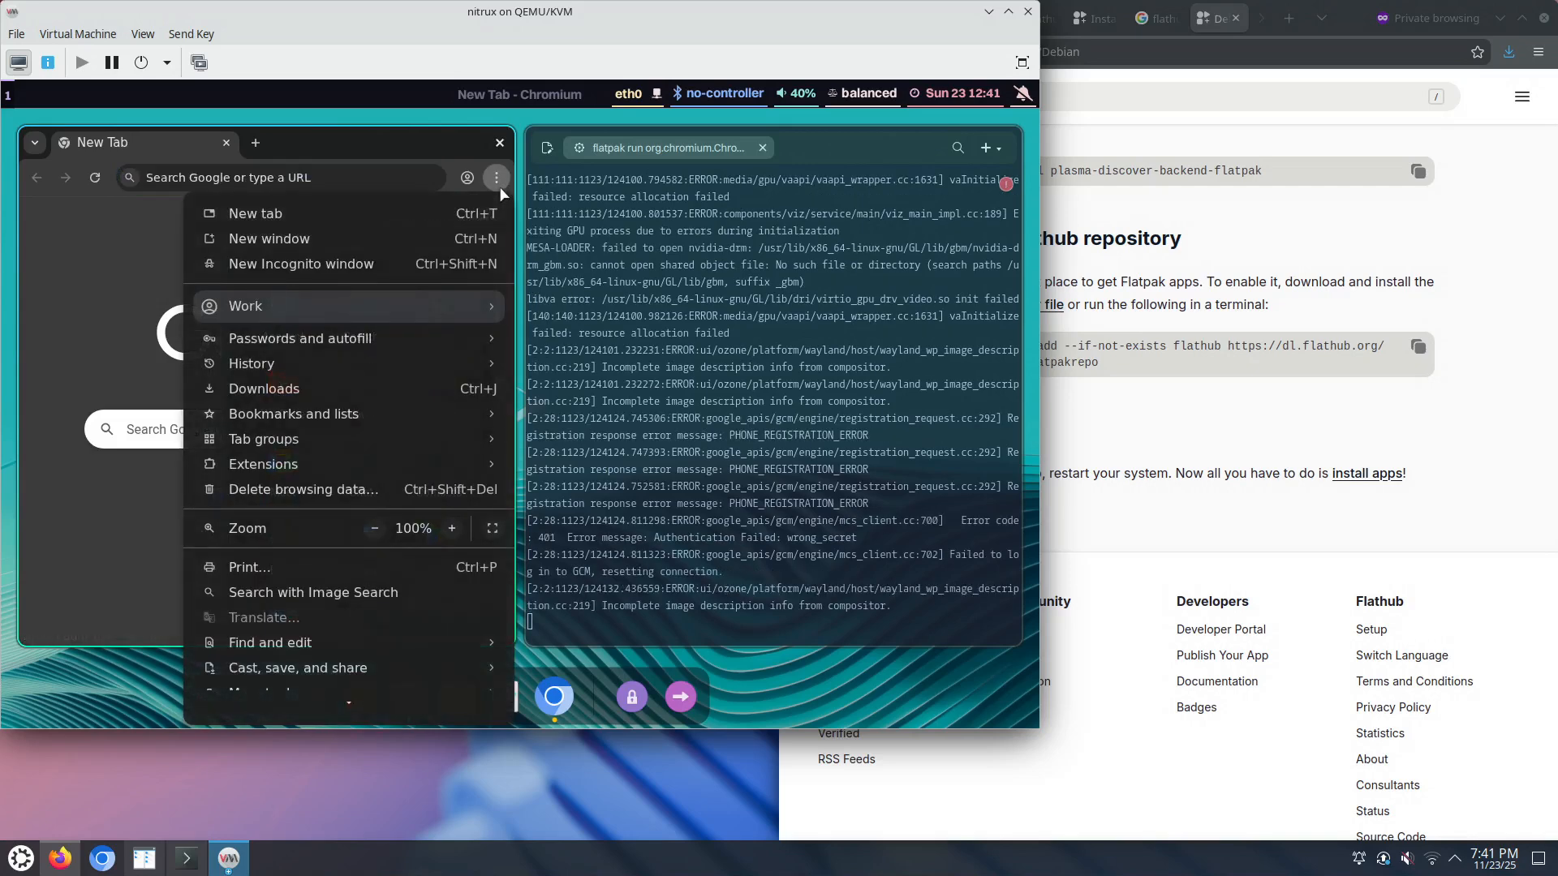
left_click(398, 268)
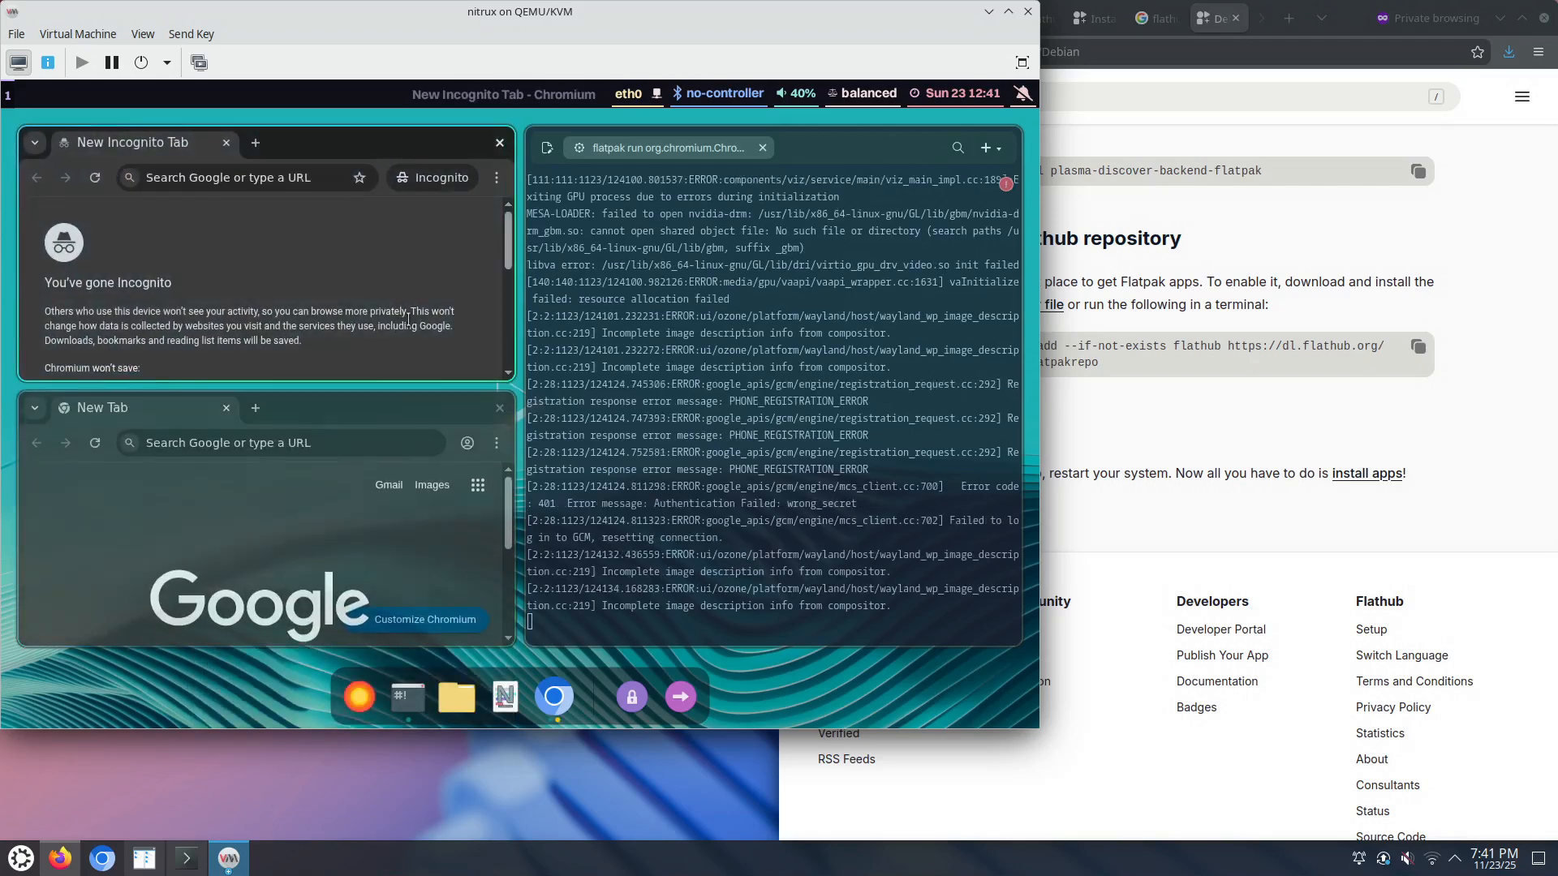
key("F11")
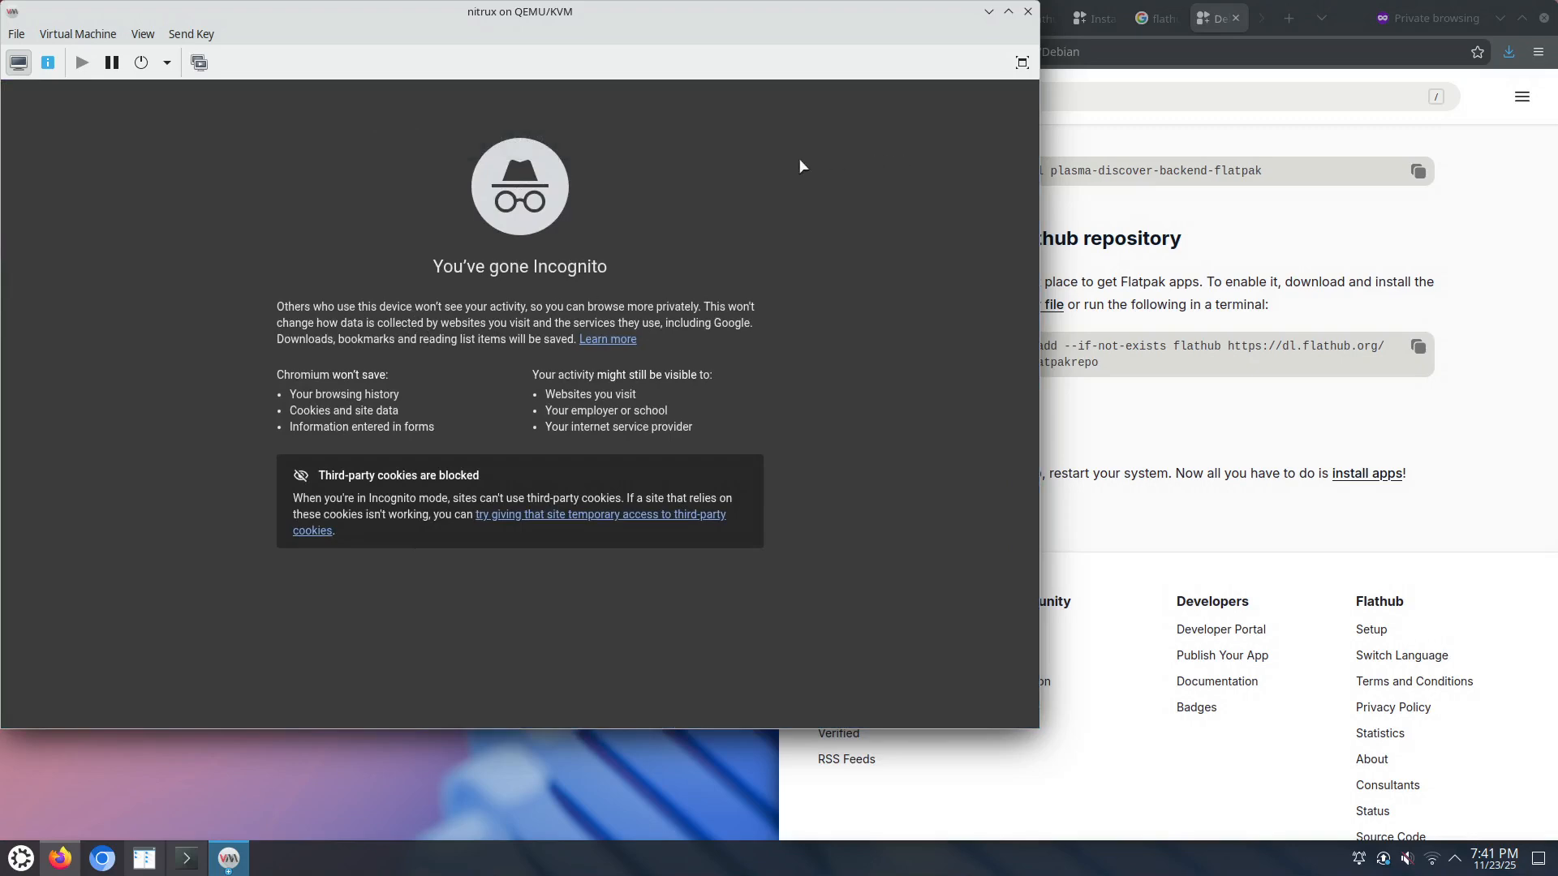
key("F11")
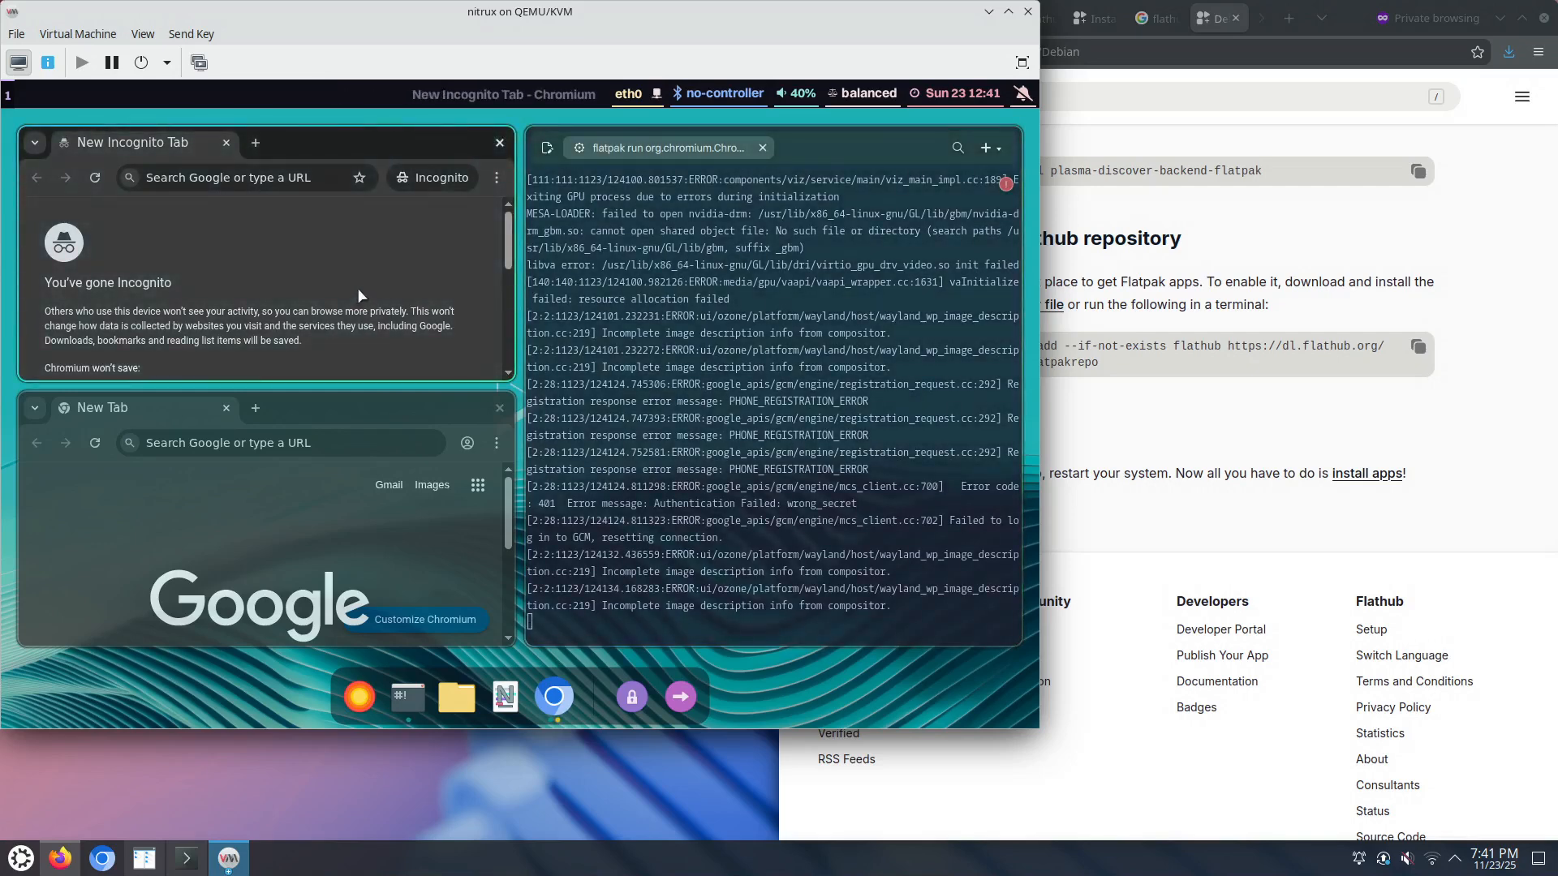
key("F11")
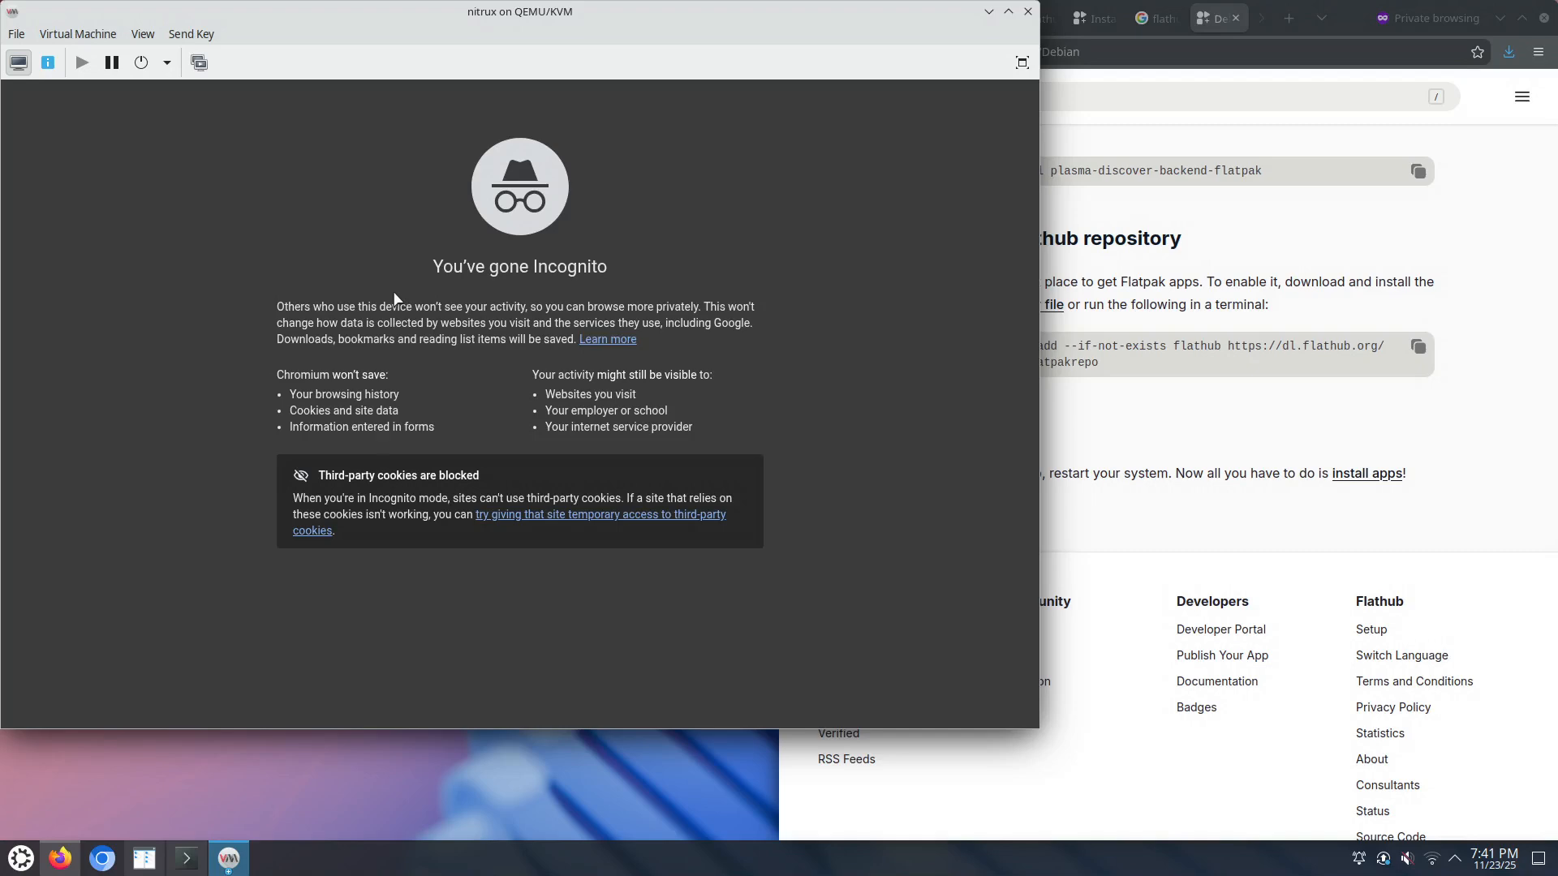
key("F11")
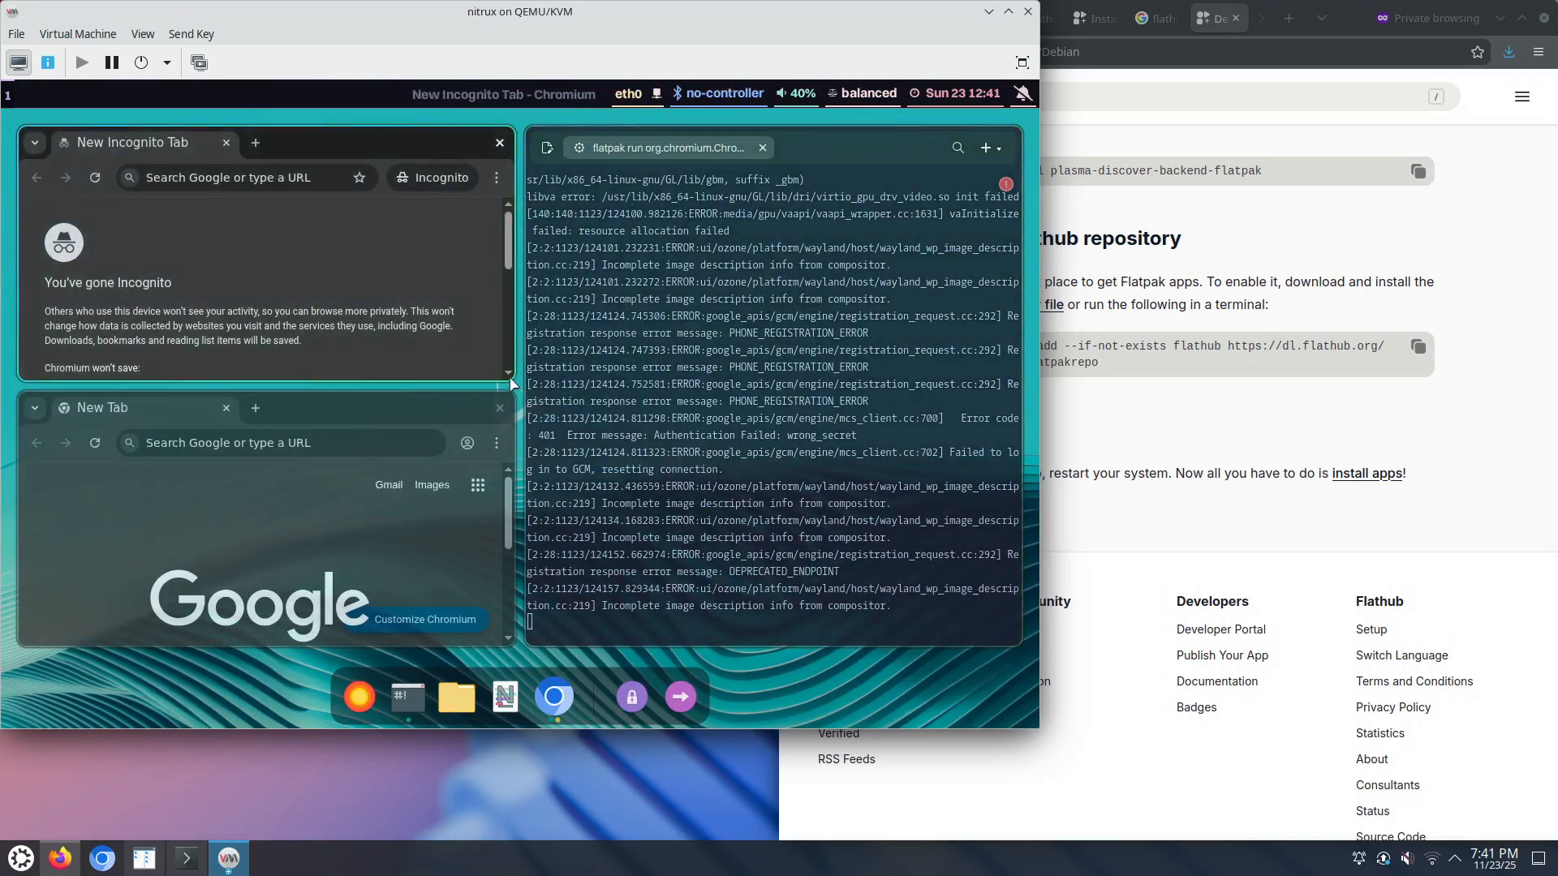
scroll(515, 382, "down", 1)
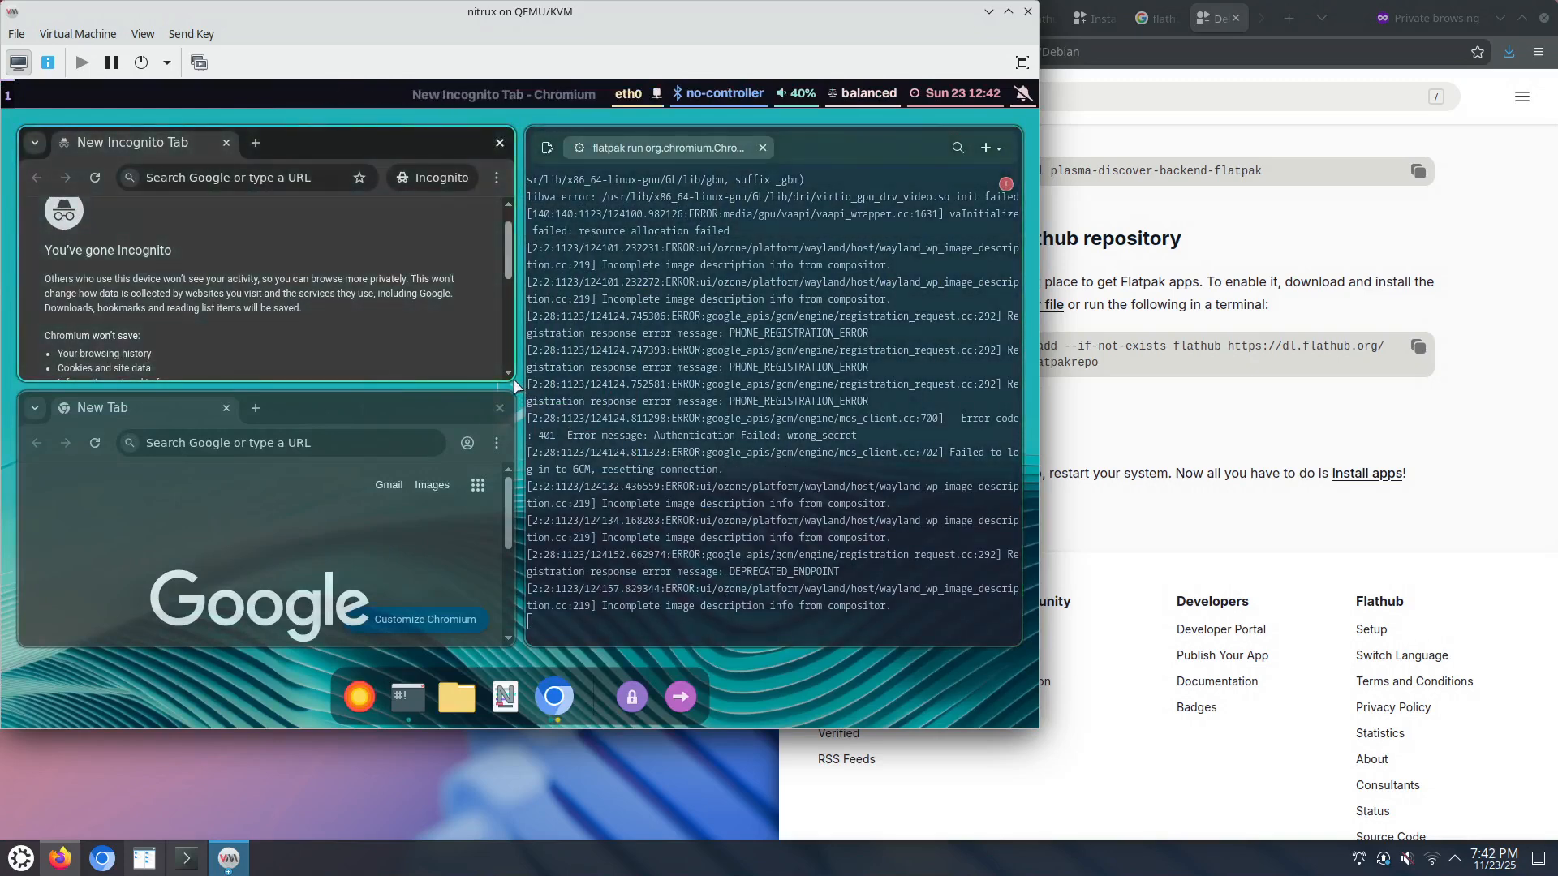
Step: Open About Chromium showing version 142.0.7444.175 and resize the tiles to enlarge that window
left_click_drag(516, 386, 1030, 614)
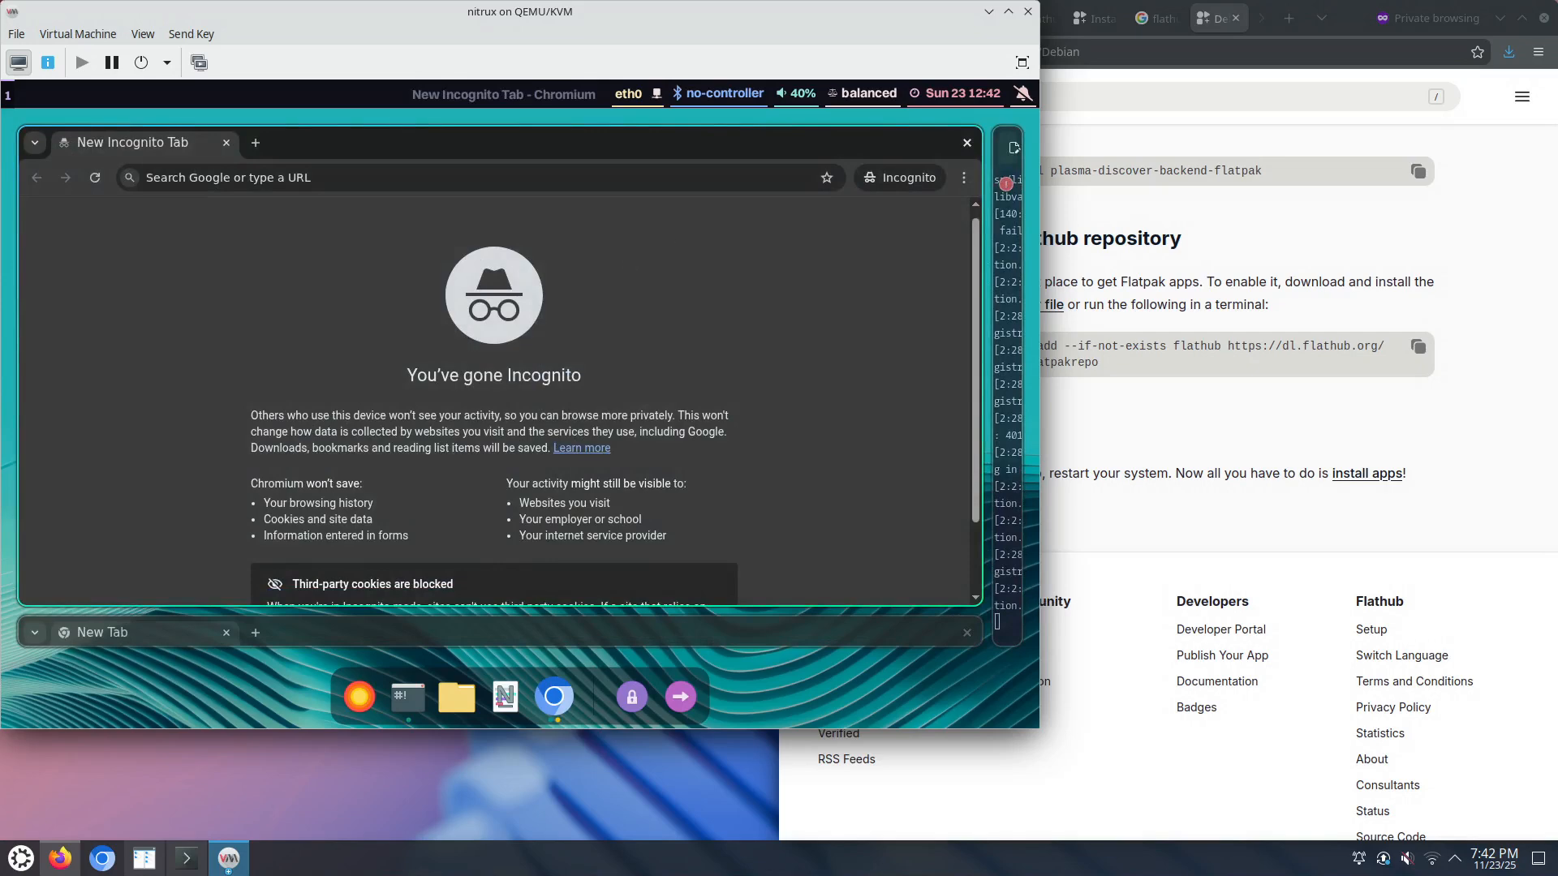
left_click(963, 177)
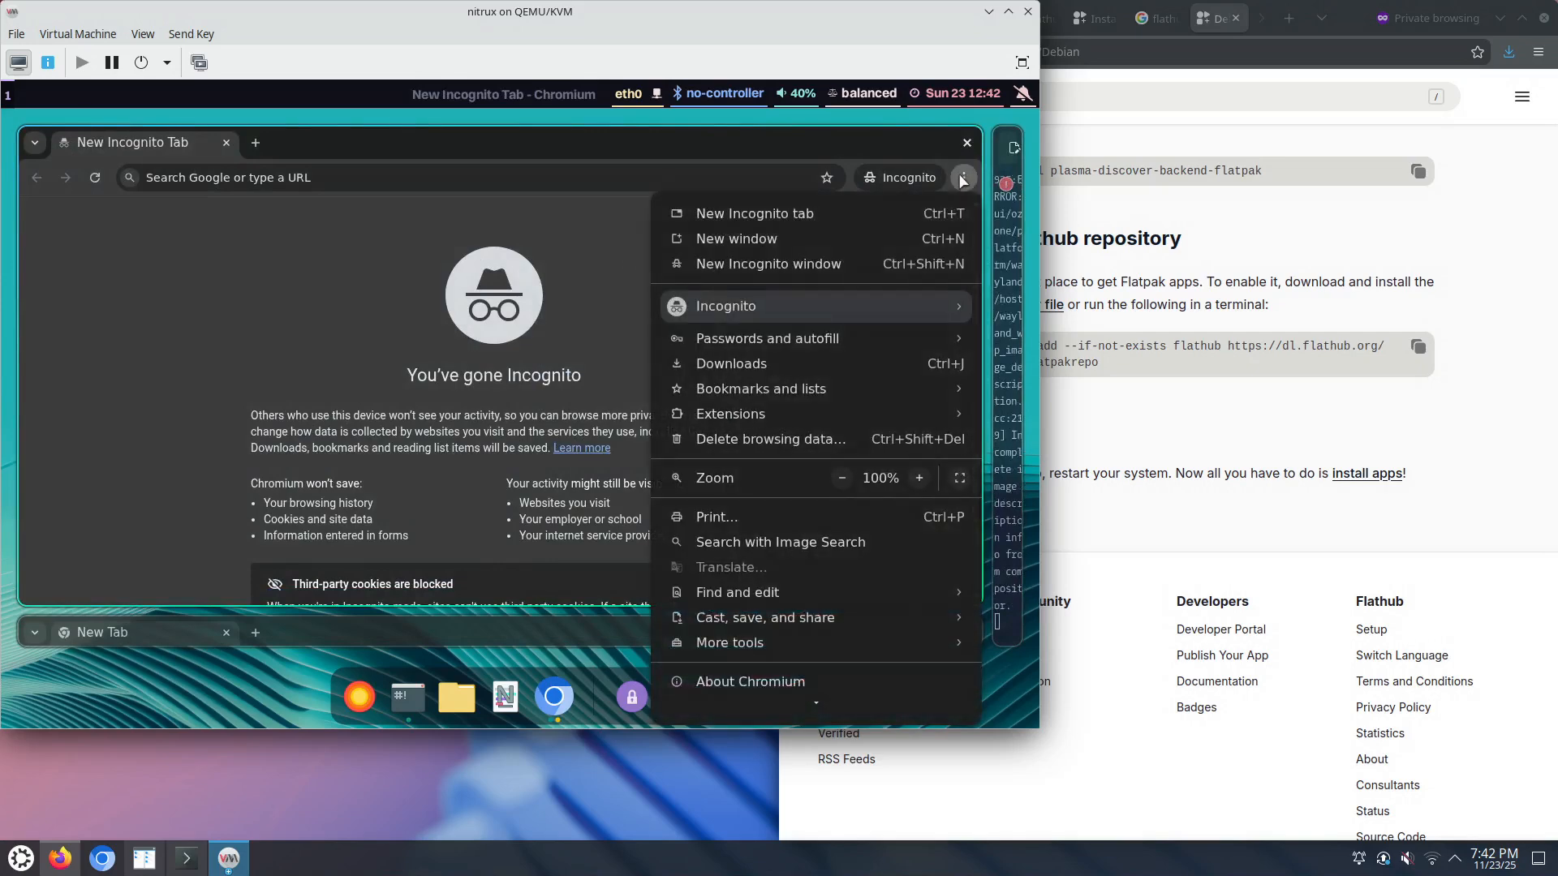
mouse_move(823, 675)
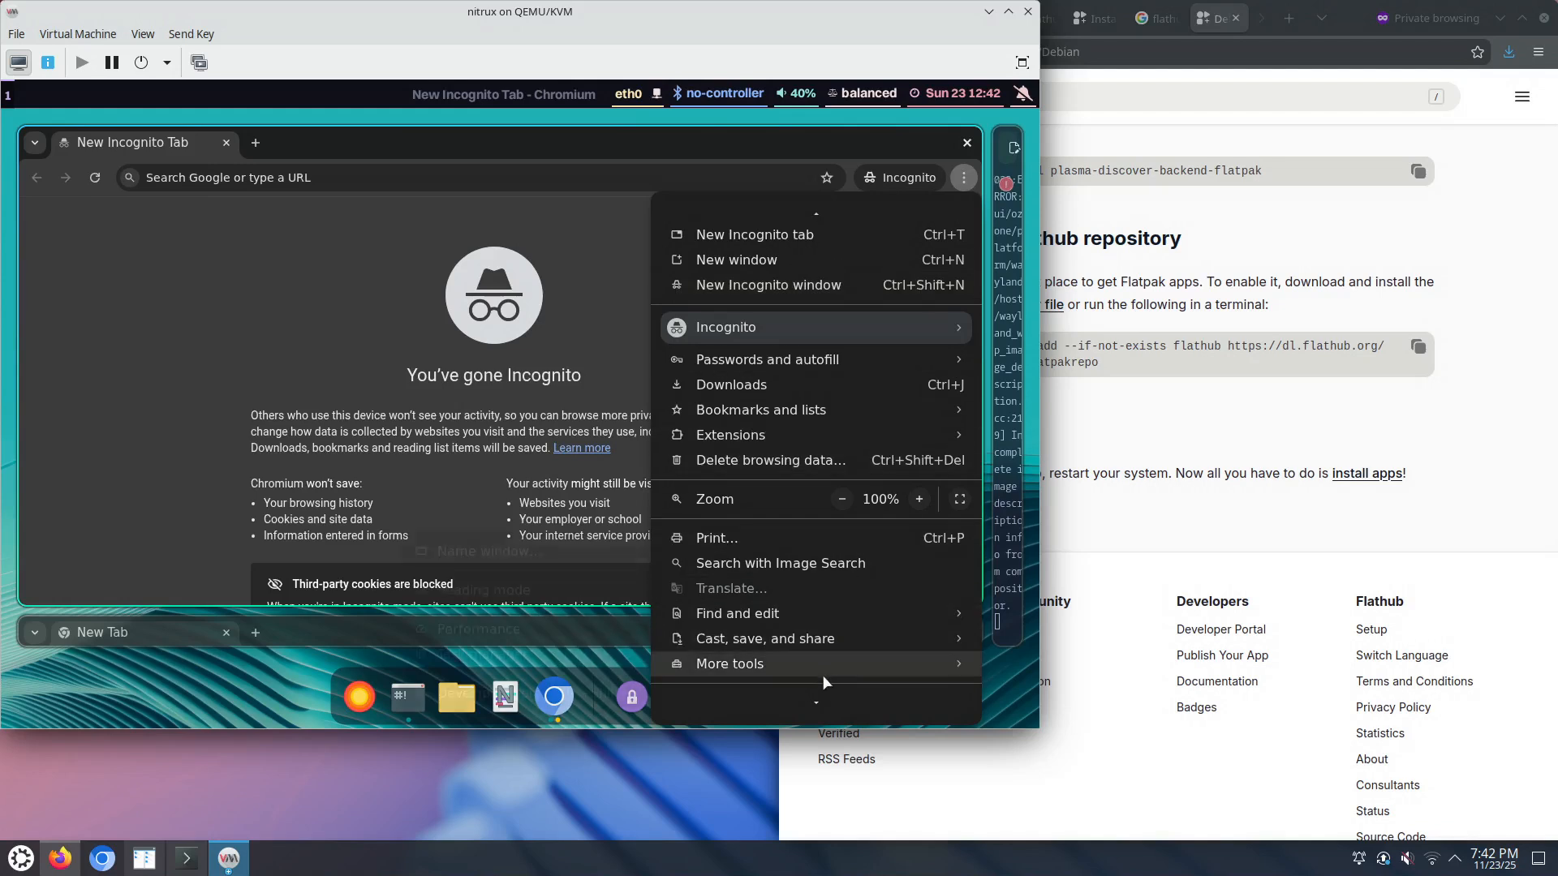
scroll(811, 689, "down", 2)
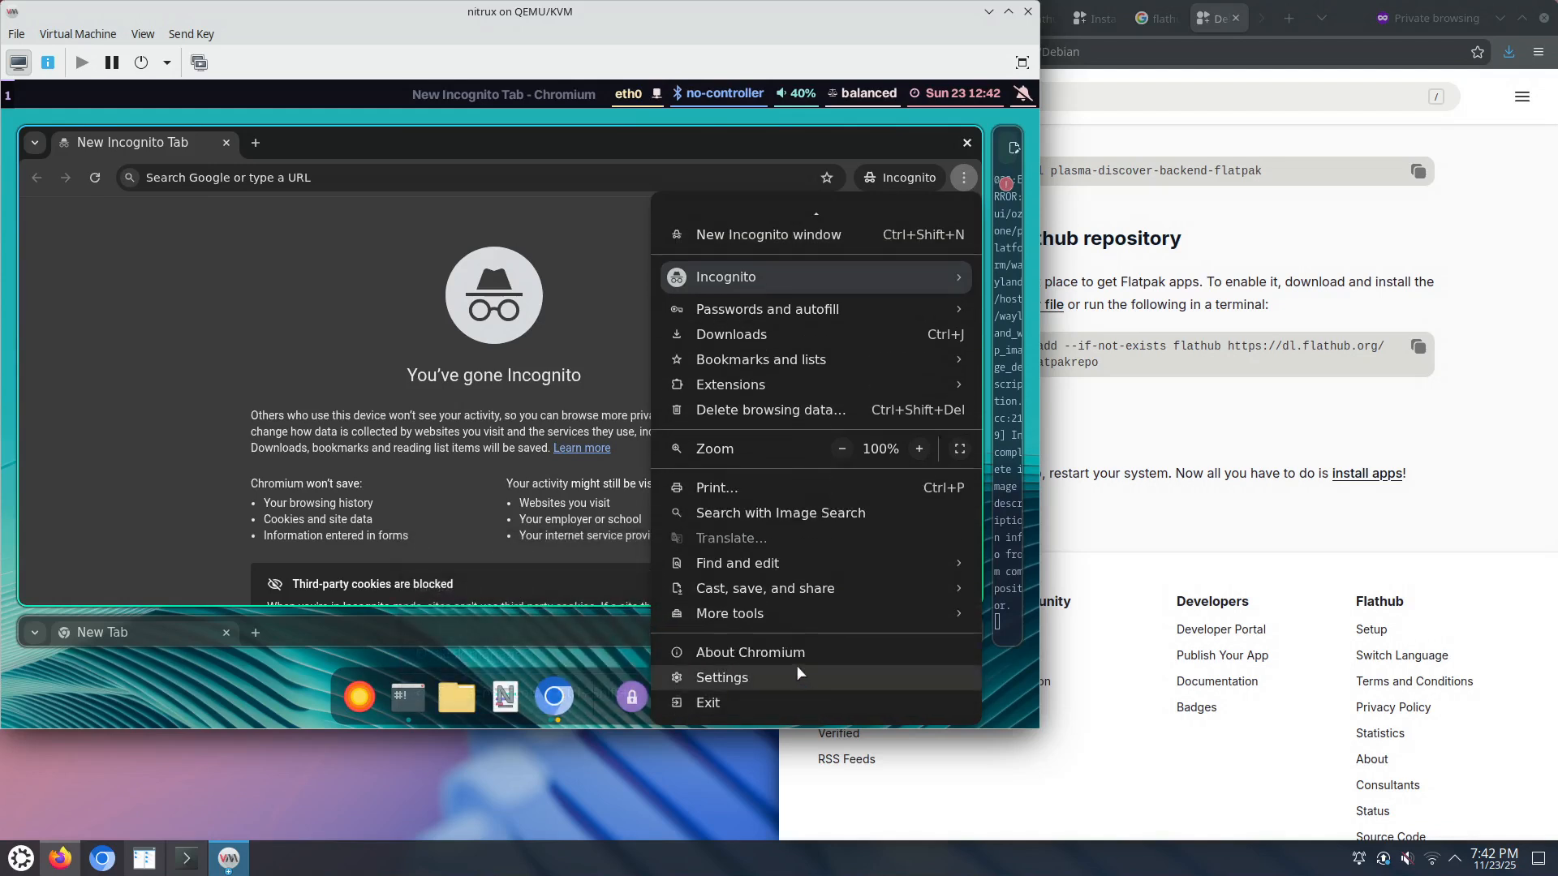
left_click(795, 654)
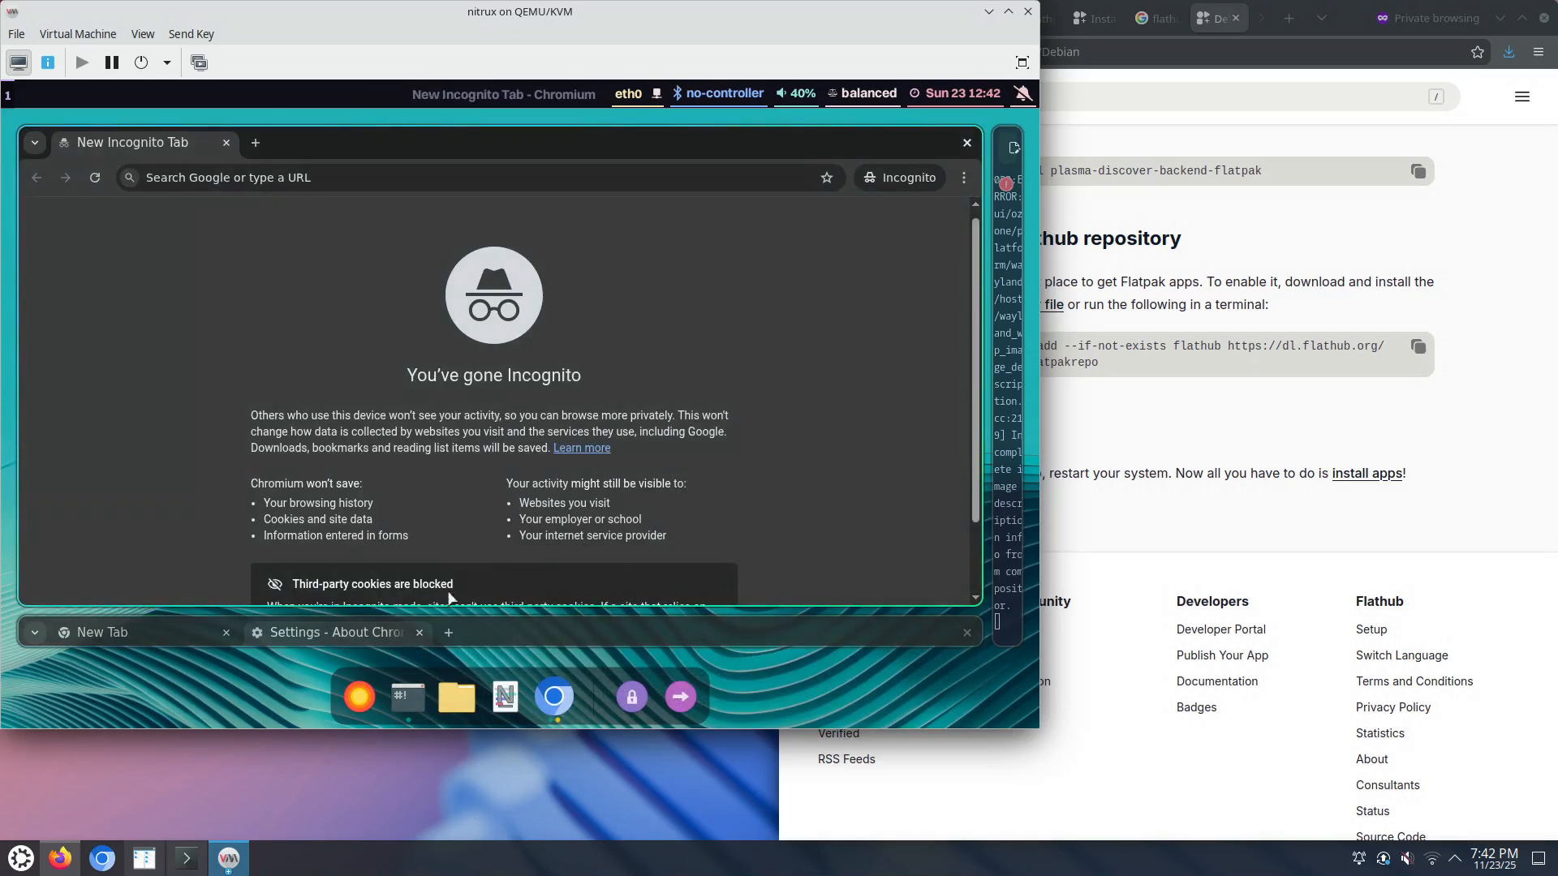
left_click(371, 635)
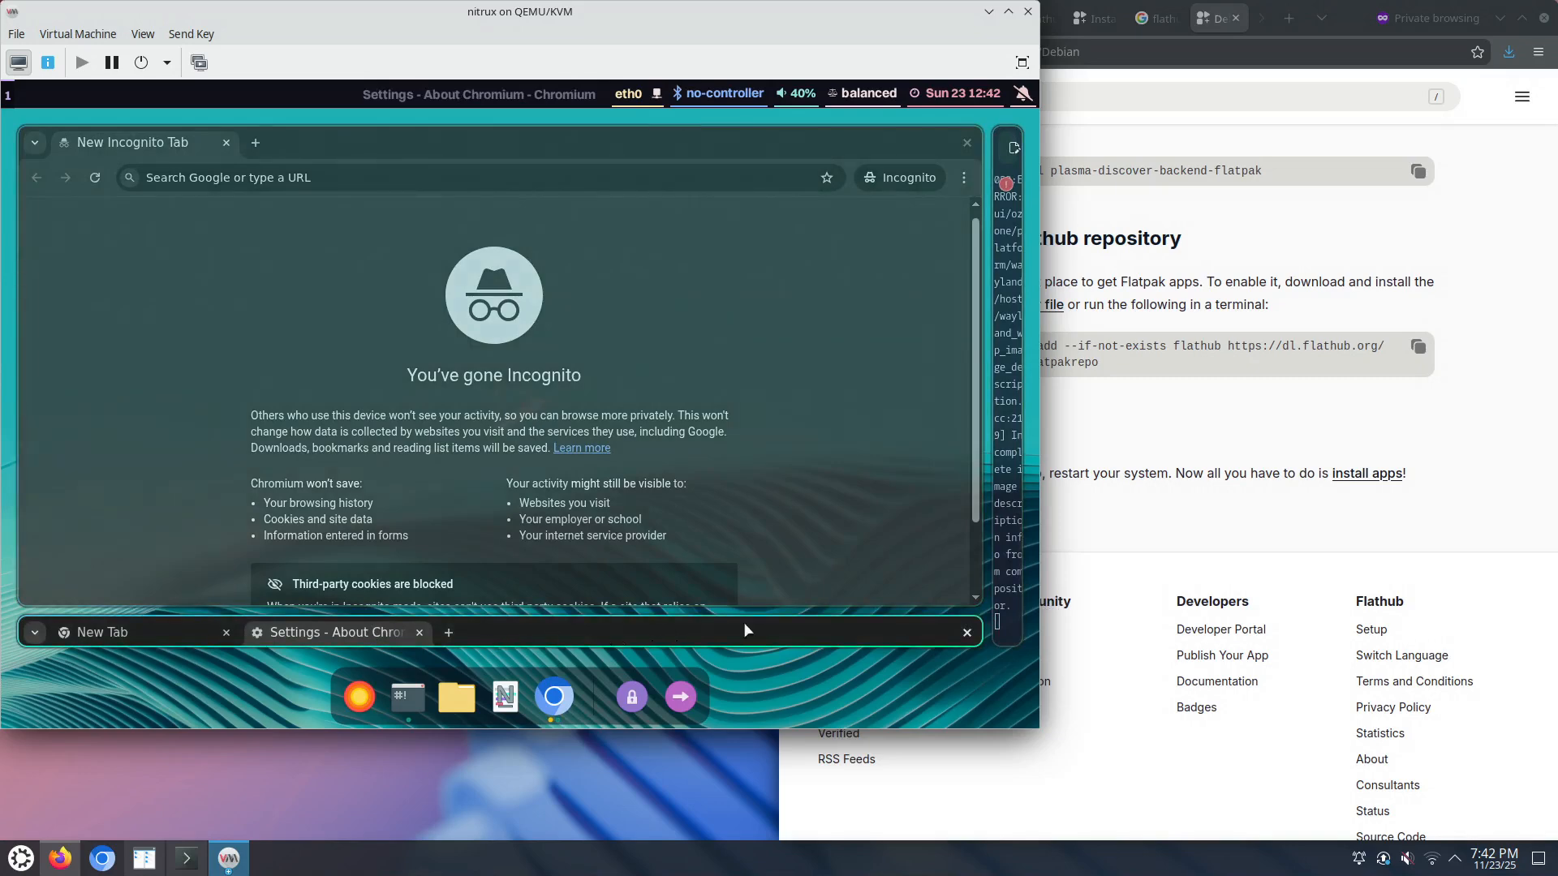
left_click_drag(981, 611, 697, 322)
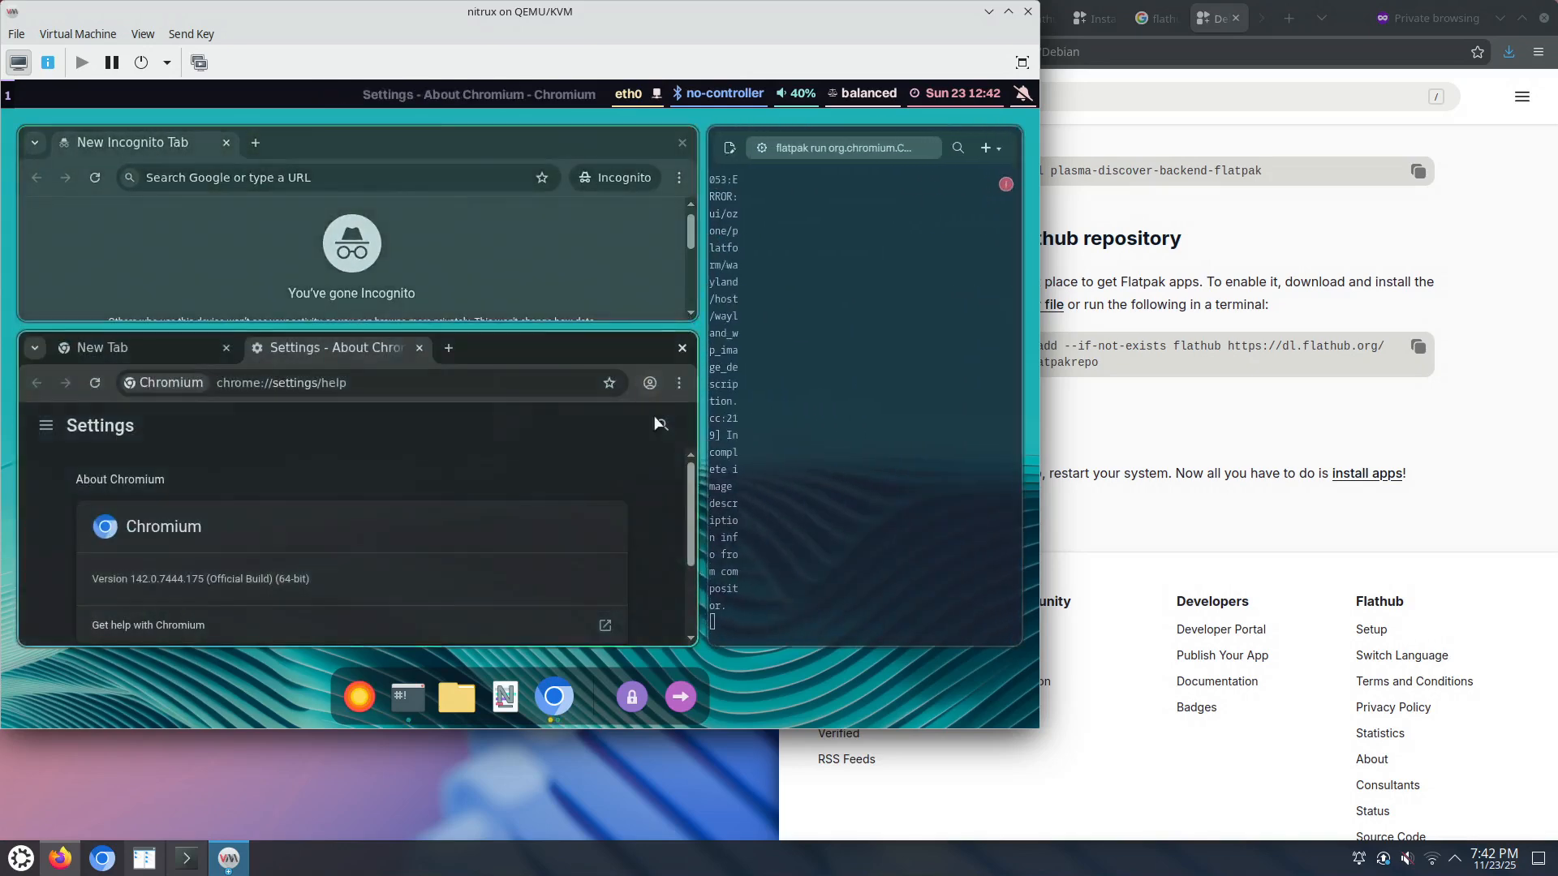
Step: View Chromium's System settings page full screen, then close the settings window
scroll(657, 507, "down", 2)
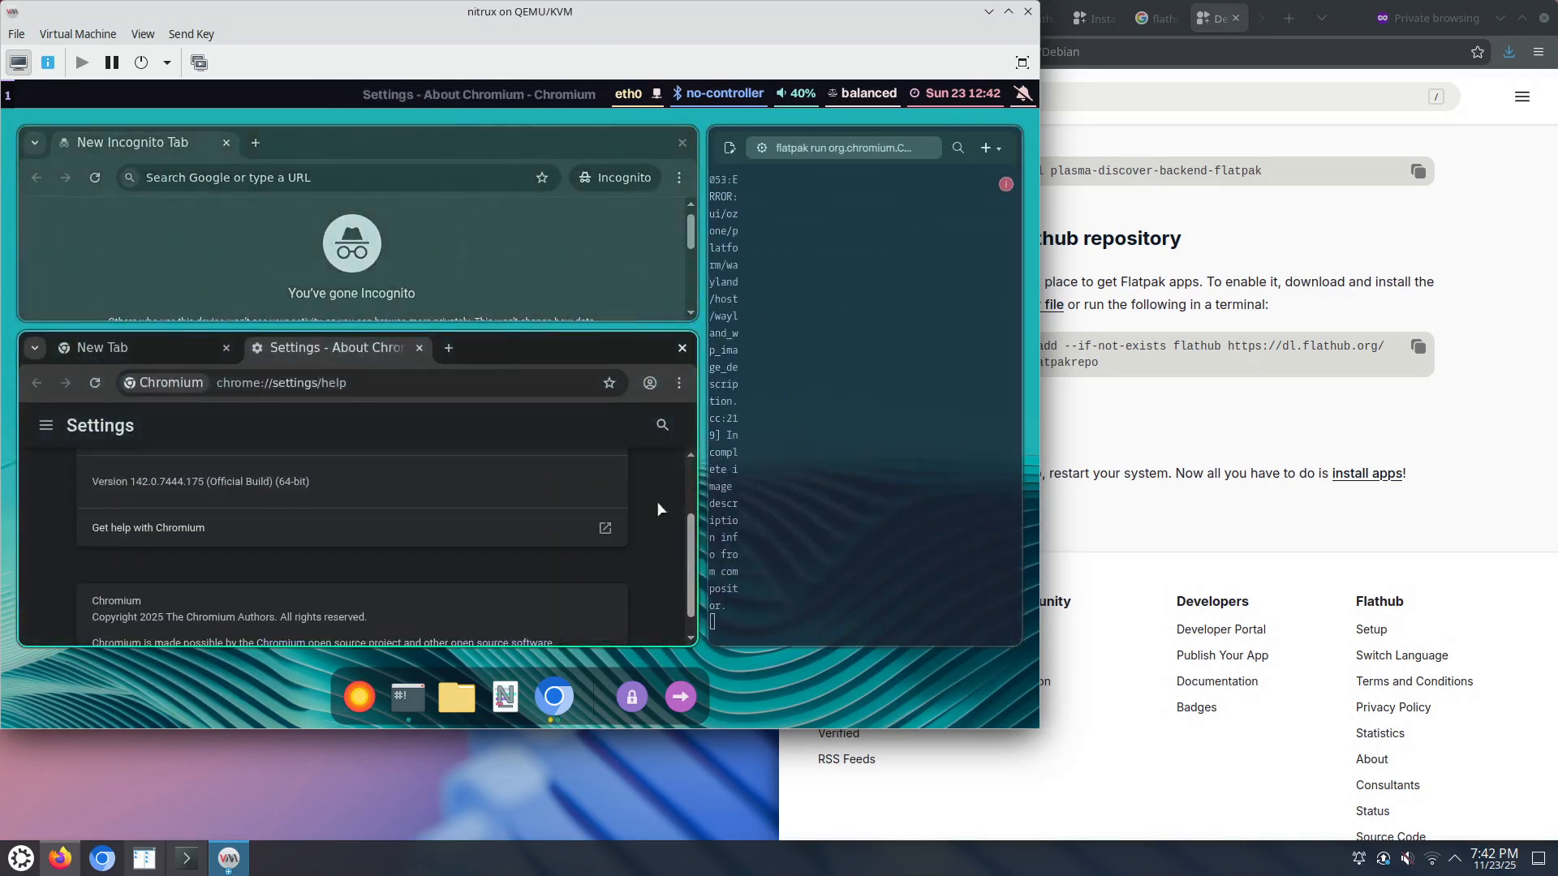
key("F11")
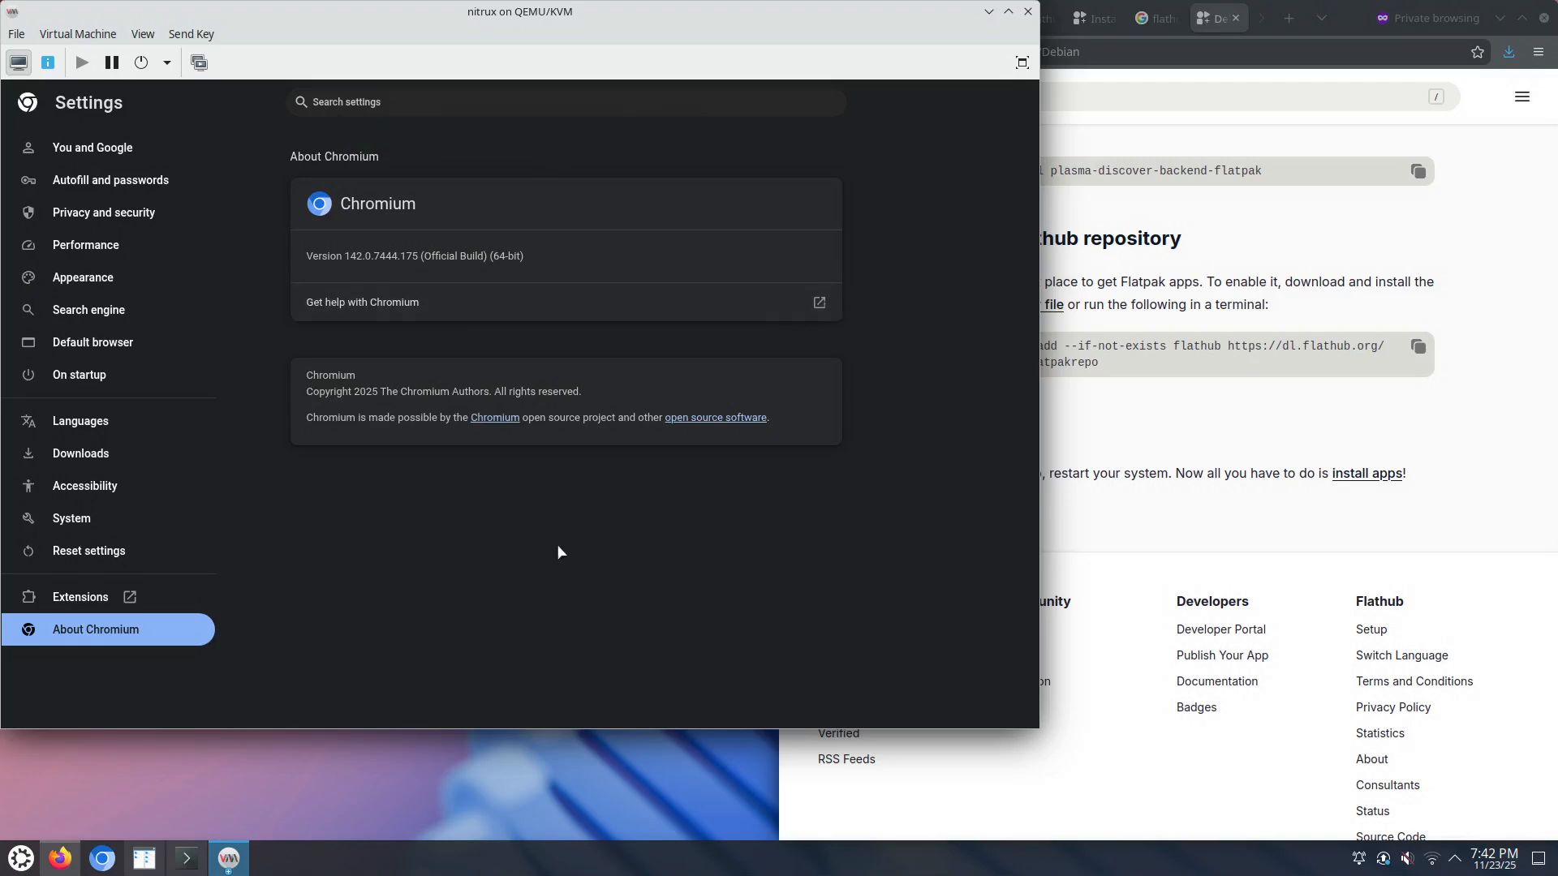
left_click(109, 523)
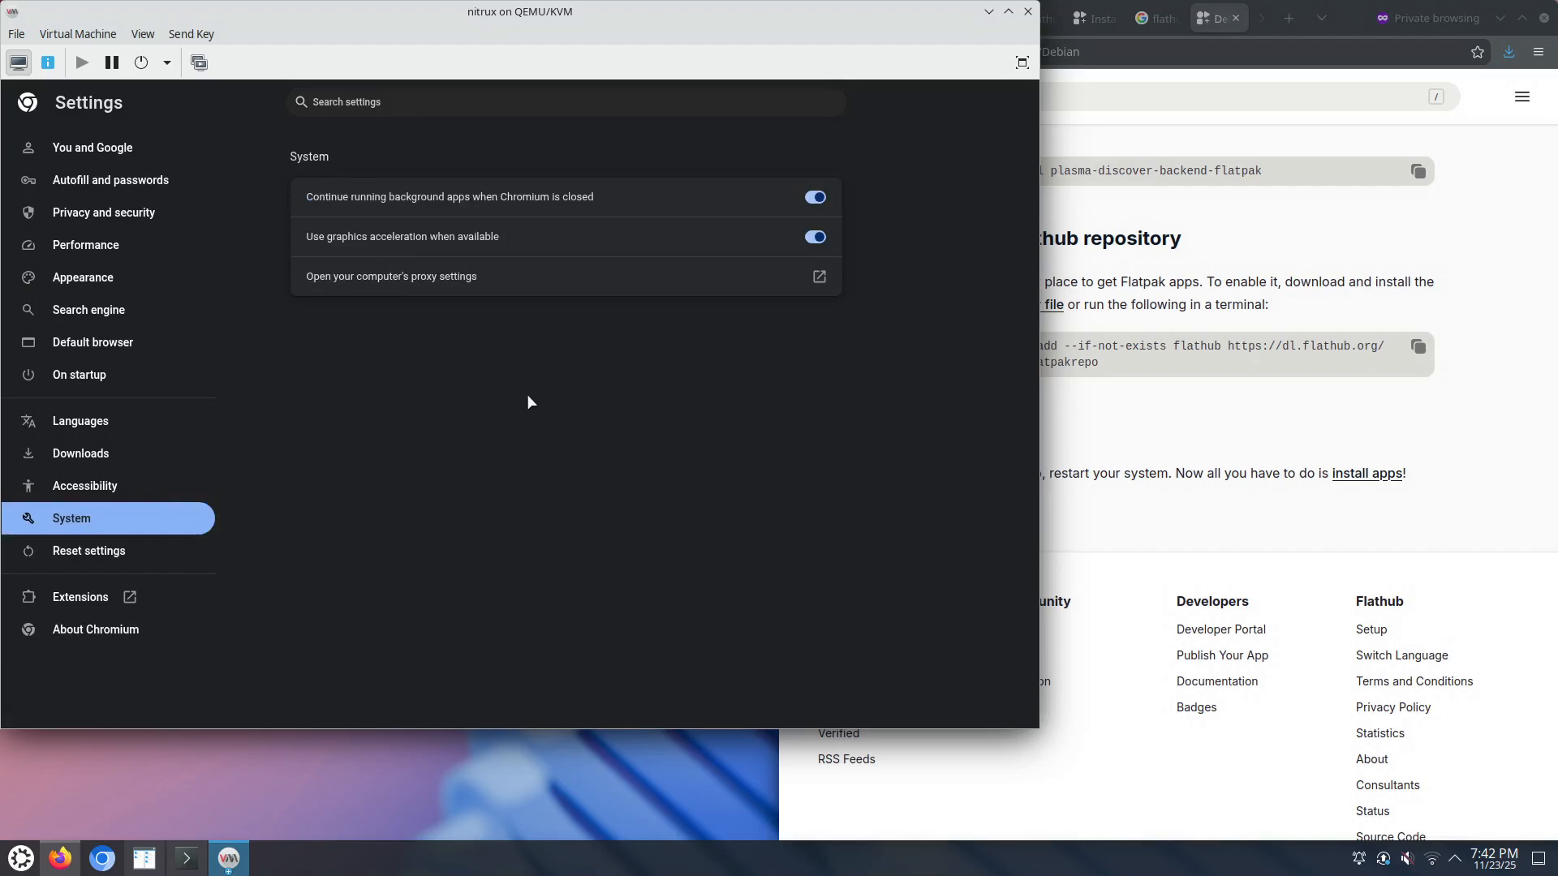
key("F11")
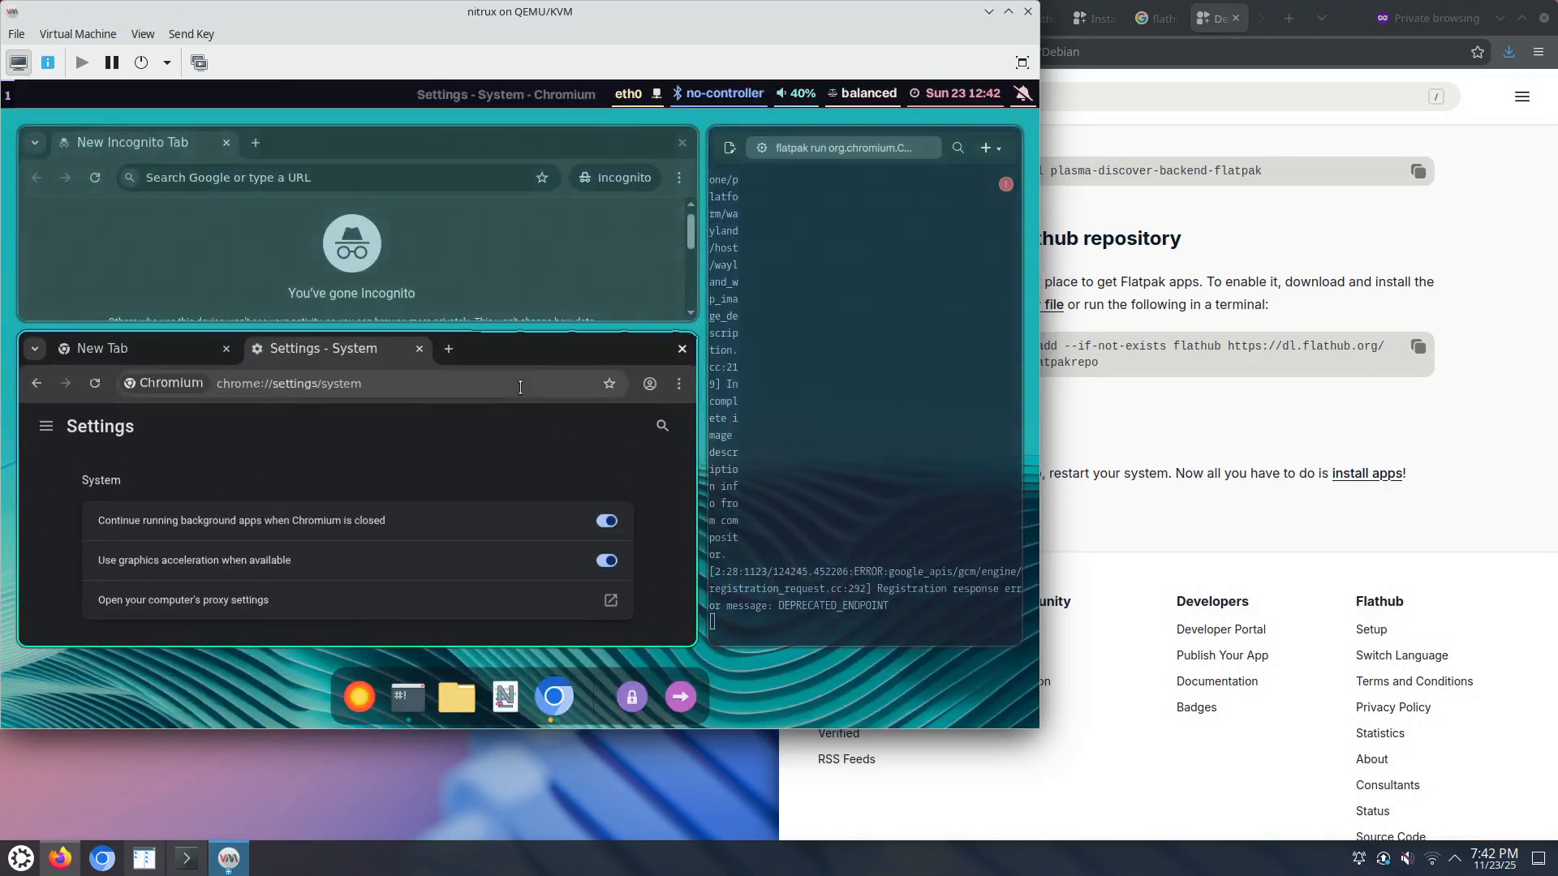
left_click(686, 355)
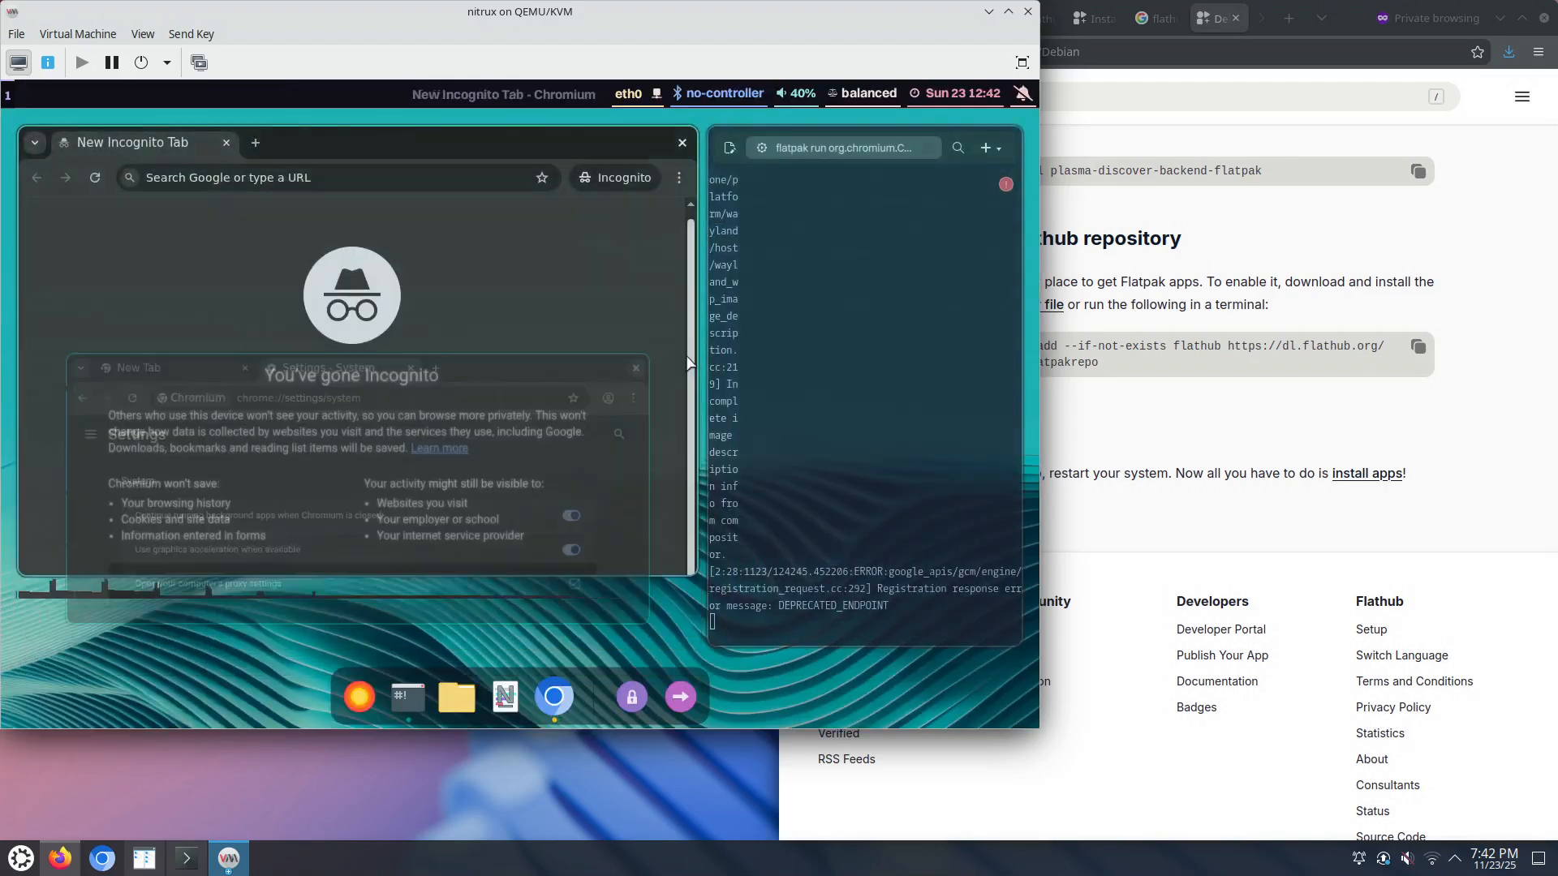